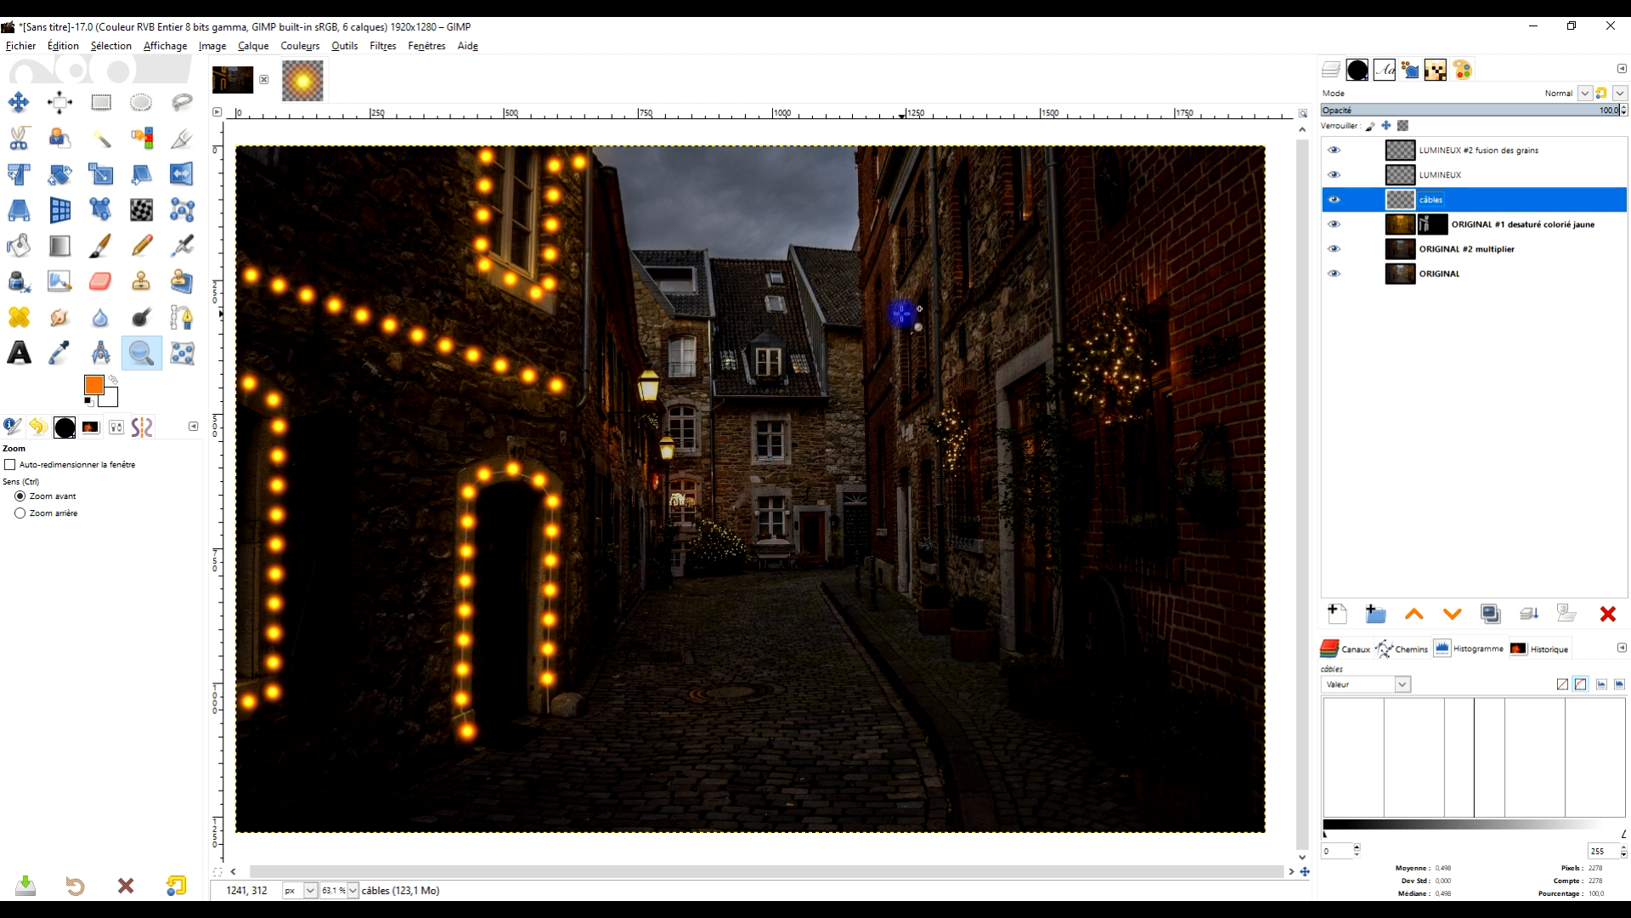
# View the ORIGINAL layer on its own, restore all layers, and raise the ORIGINAL #2 multiplier layer's opacity to about 88.
pyautogui.keyDown('shift'); pyautogui.click(1333, 273); pyautogui.keyUp('shift')
pyautogui.keyDown('shift'); pyautogui.click(1333, 274); pyautogui.keyUp('shift')
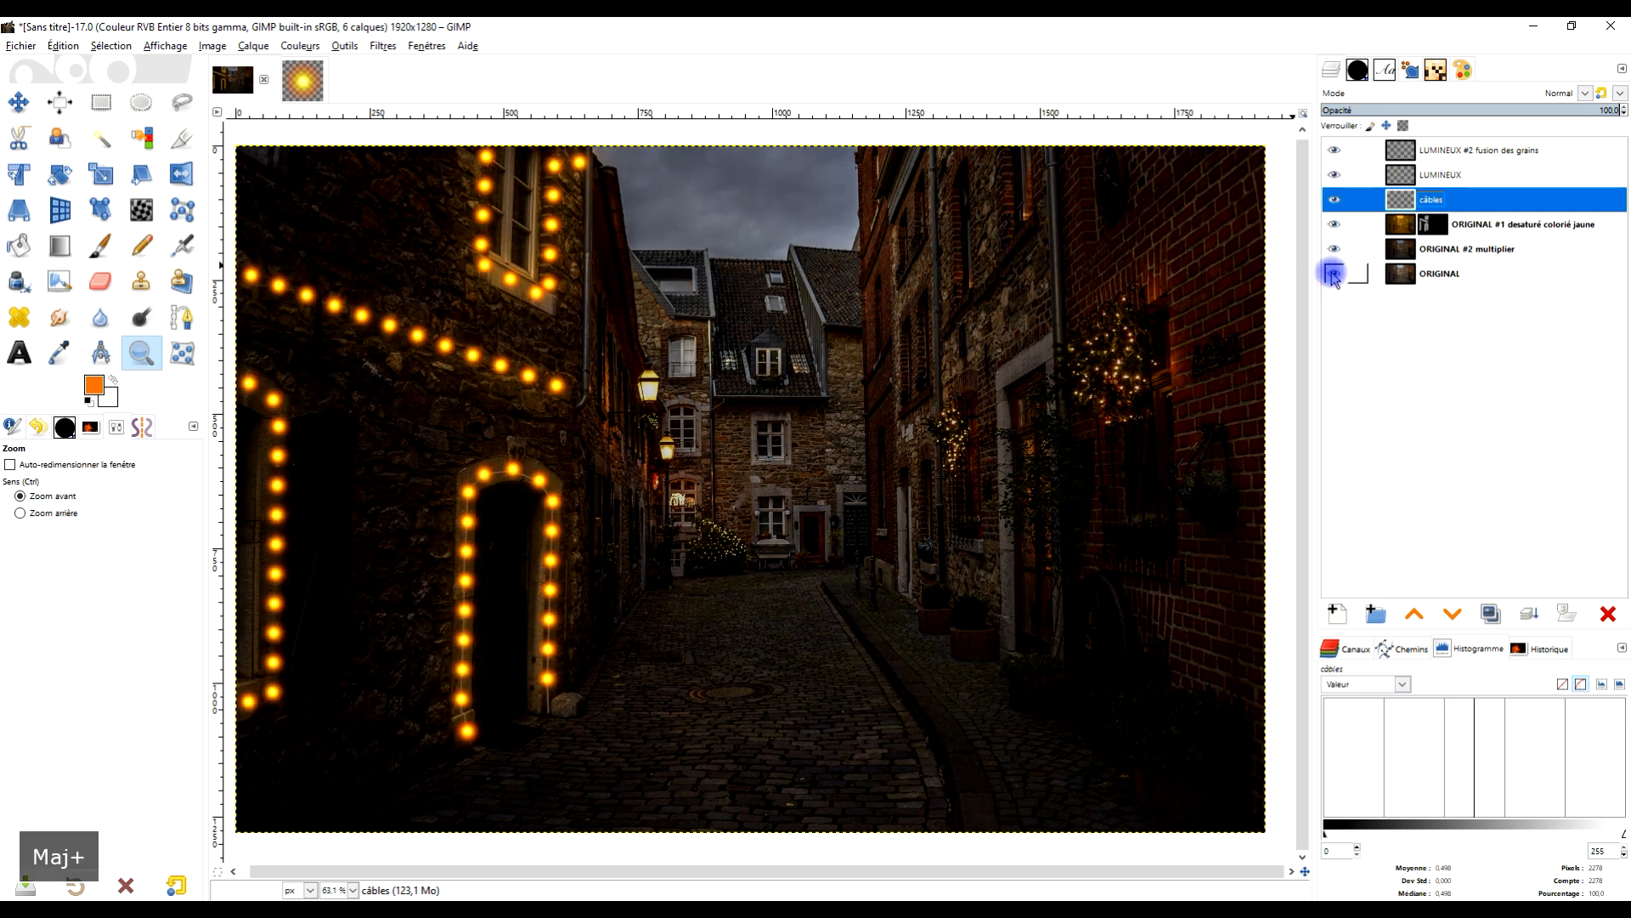
pyautogui.click(1398, 248)
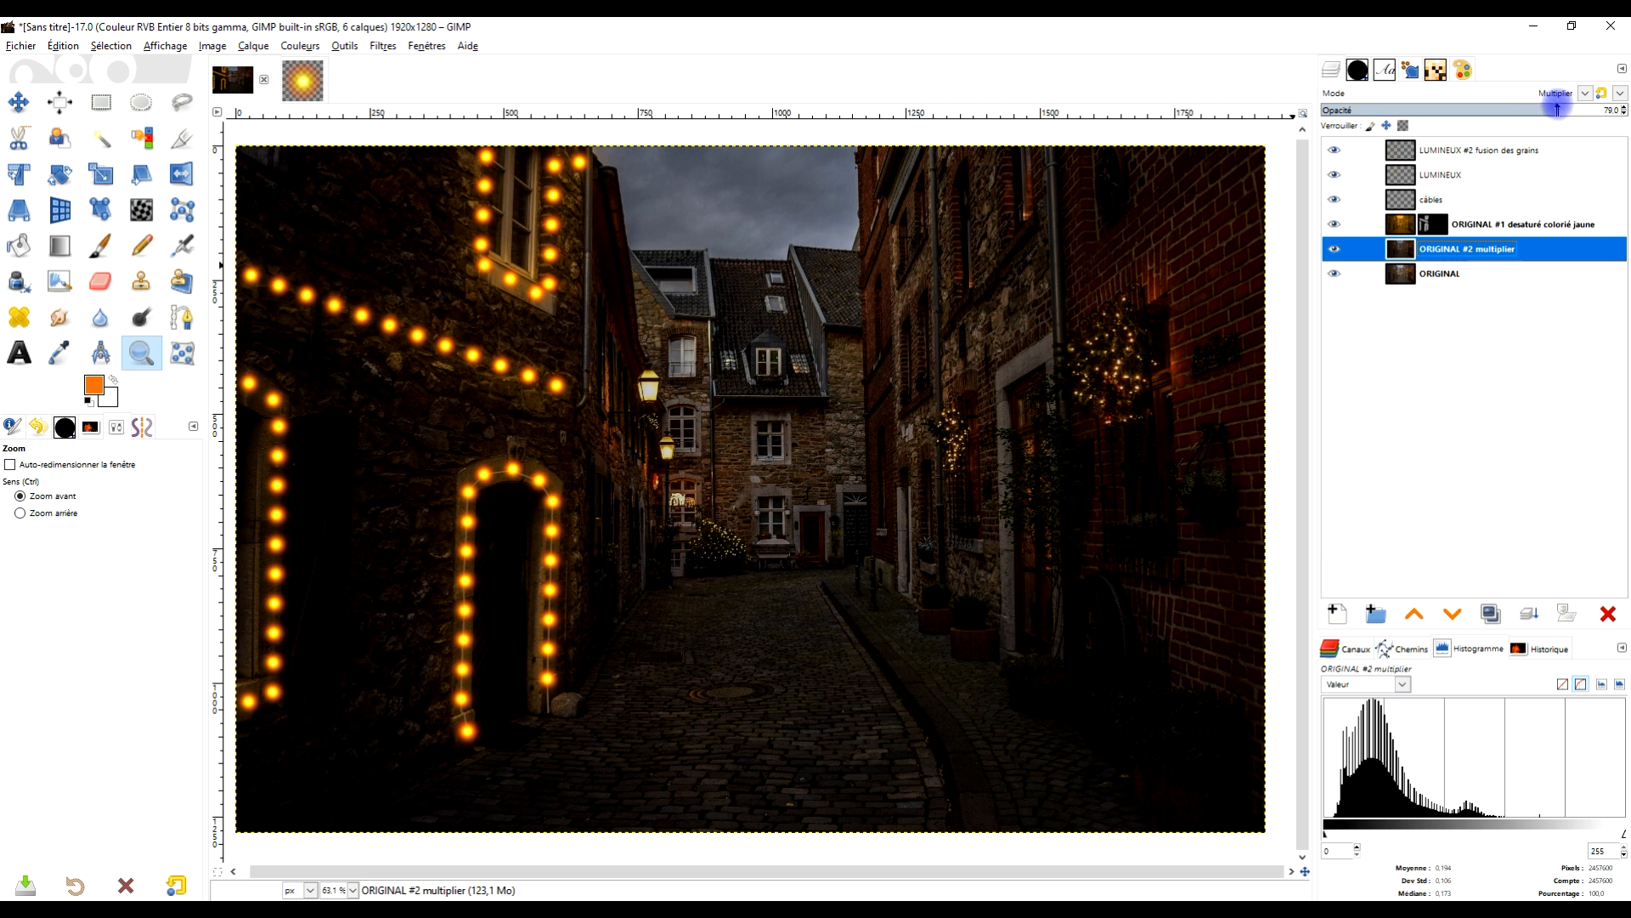
pyautogui.moveTo(1559, 109); pyautogui.dragTo(1586, 110)
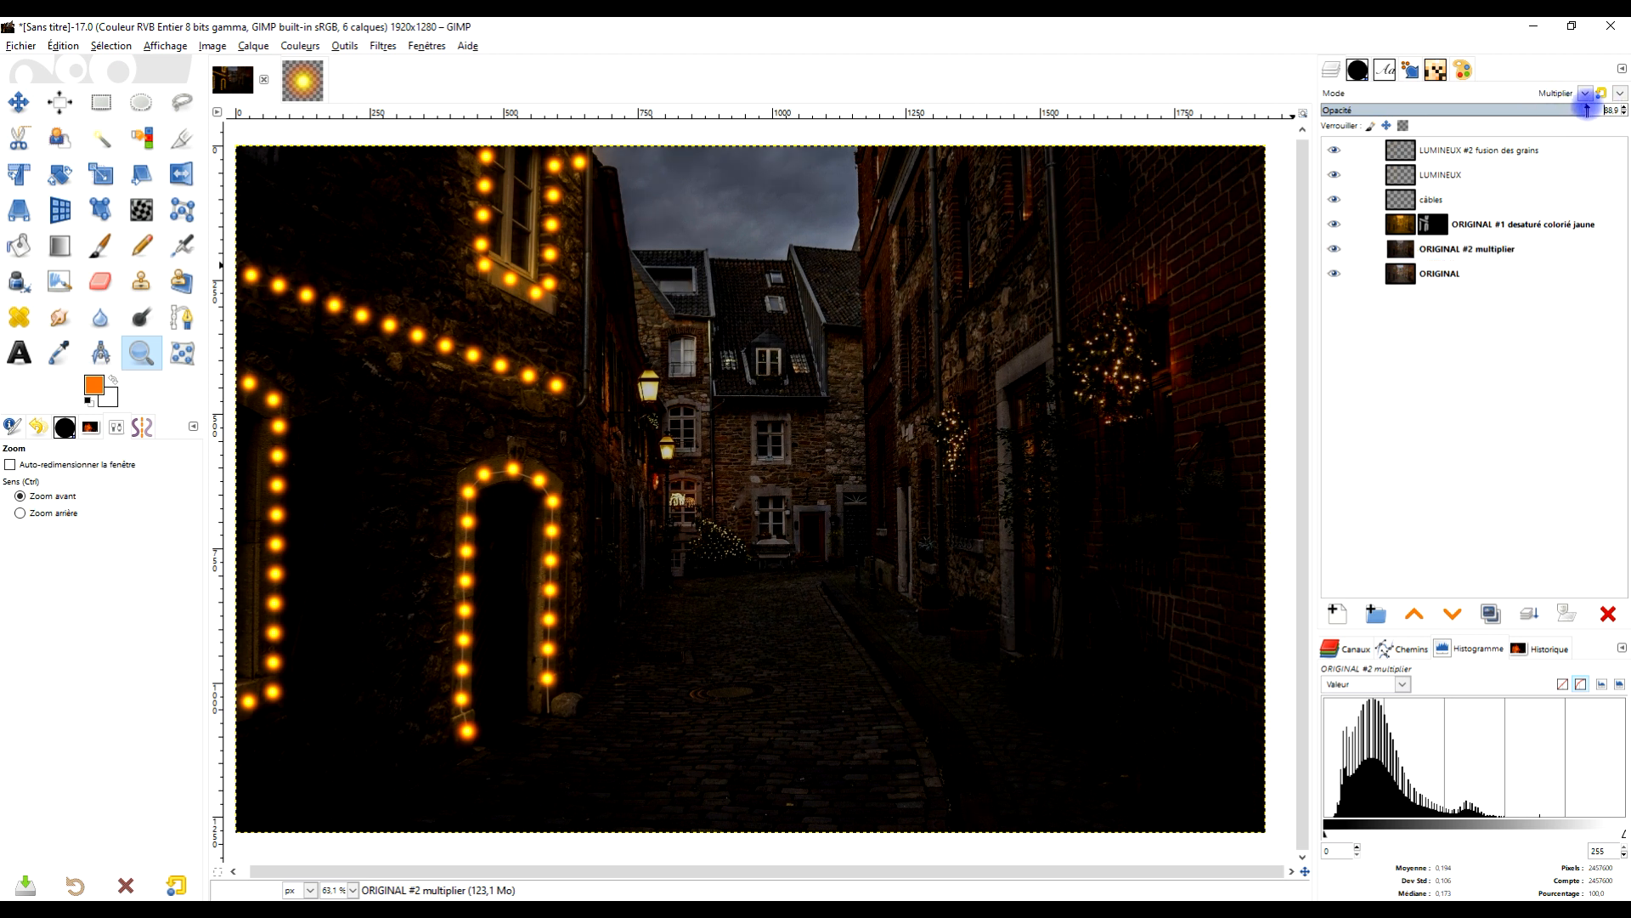
# Compare the composition by toggling the visibility of the câbles, LUMINEUX #2, LUMINEUX and ORIGINAL #1 layers in turn.
pyautogui.click(1402, 202)
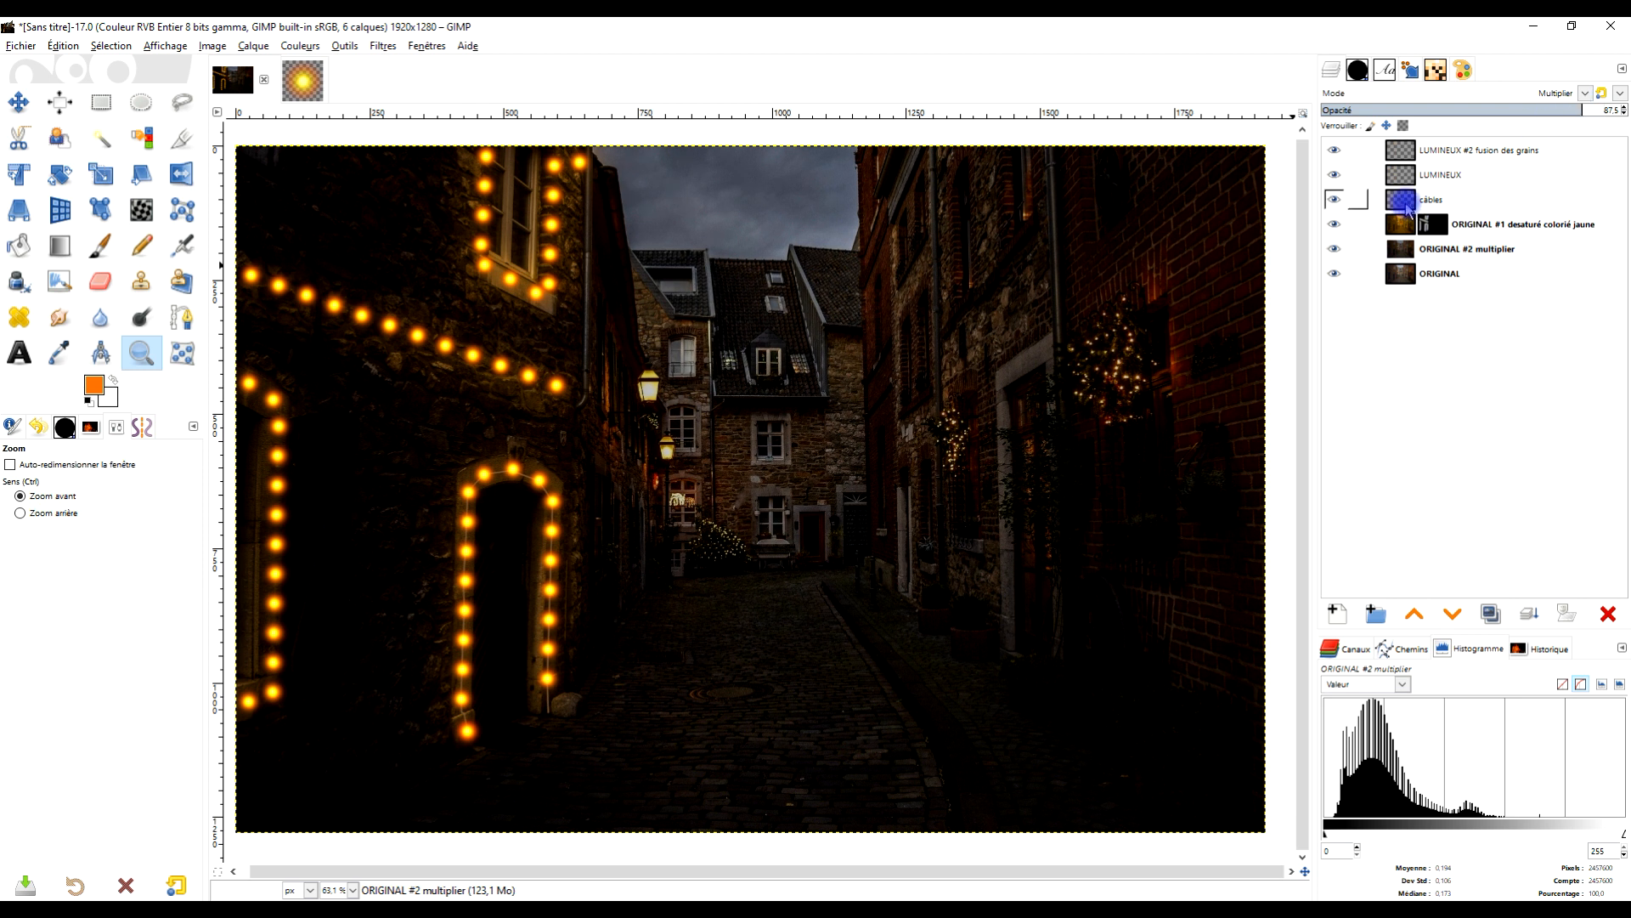
pyautogui.click(1334, 199)
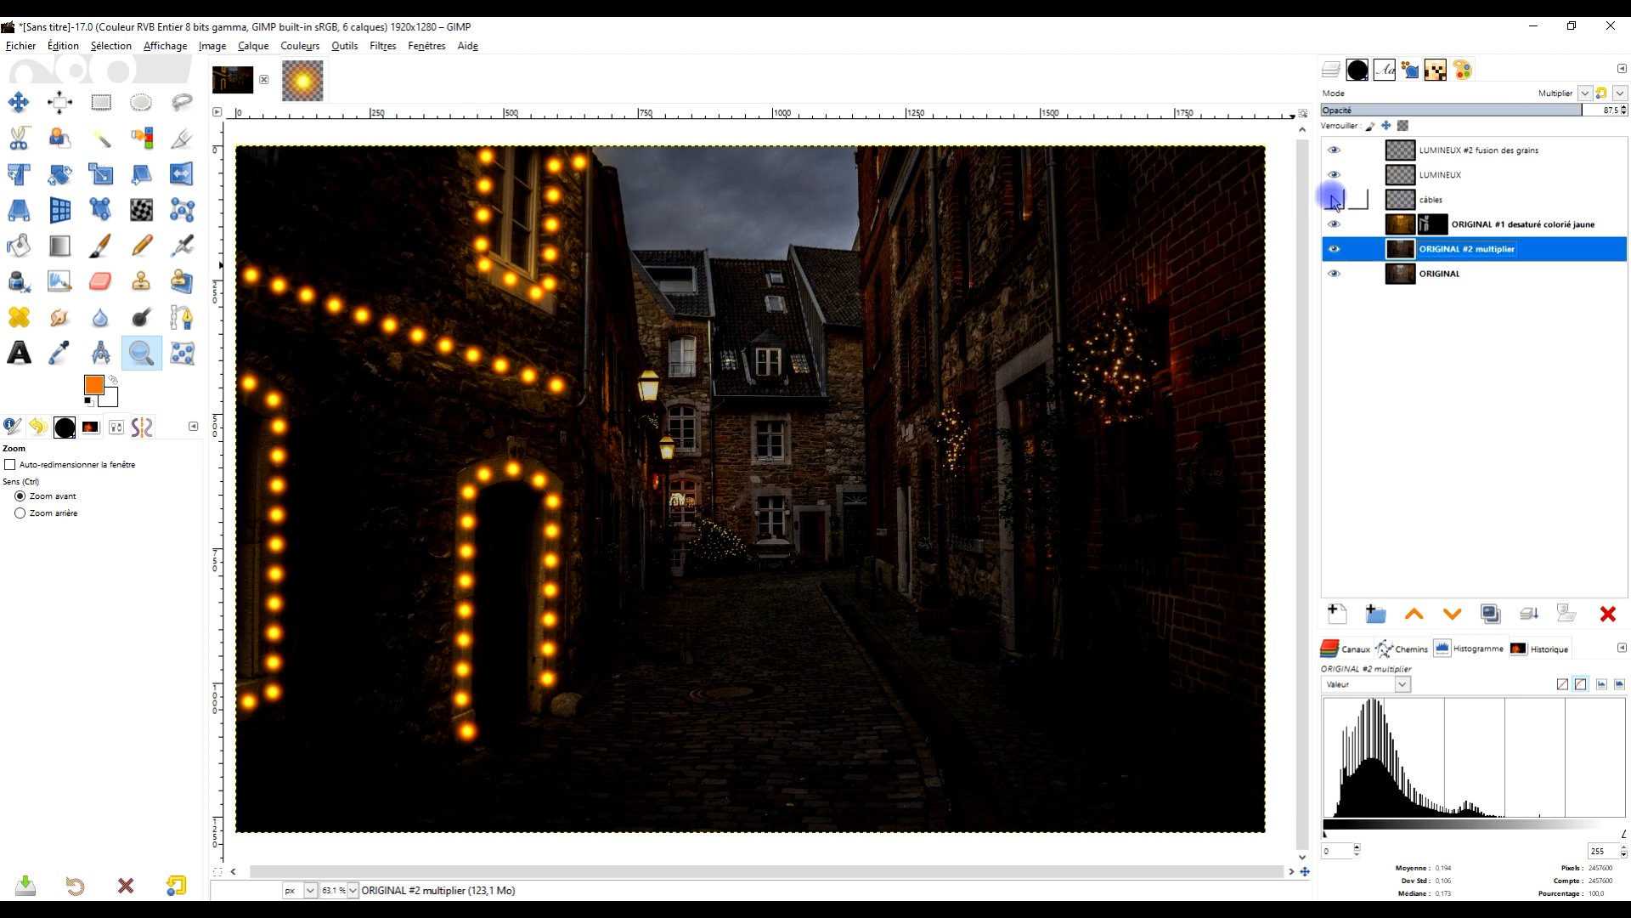
pyautogui.click(1334, 199)
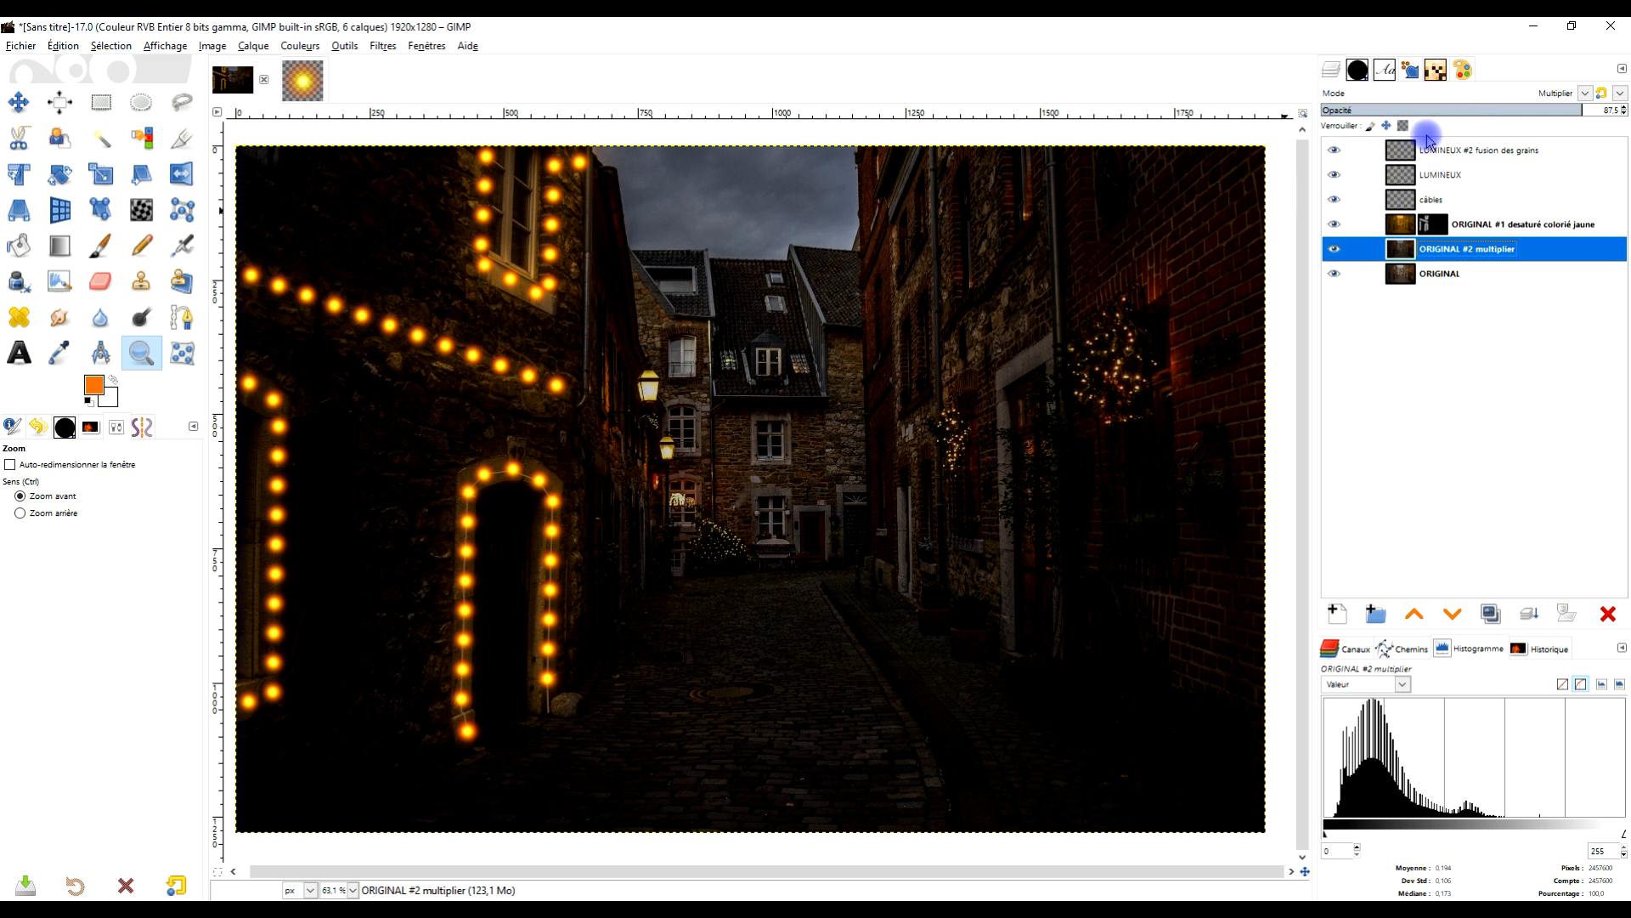
pyautogui.click(1334, 150)
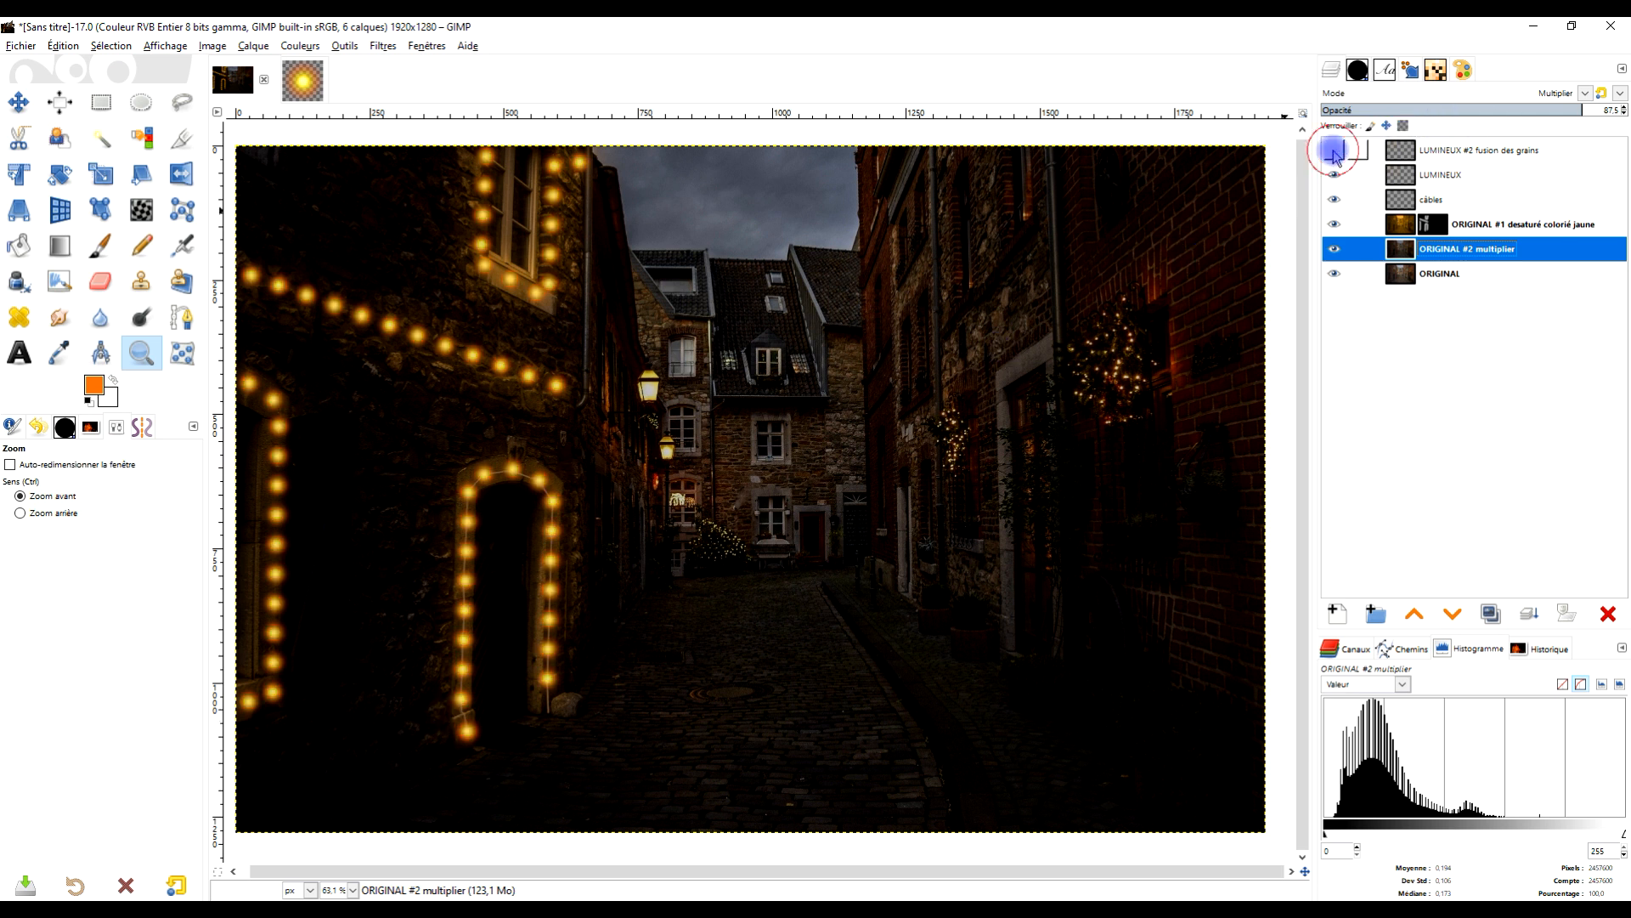
pyautogui.click(1333, 174)
pyautogui.click(1333, 174)
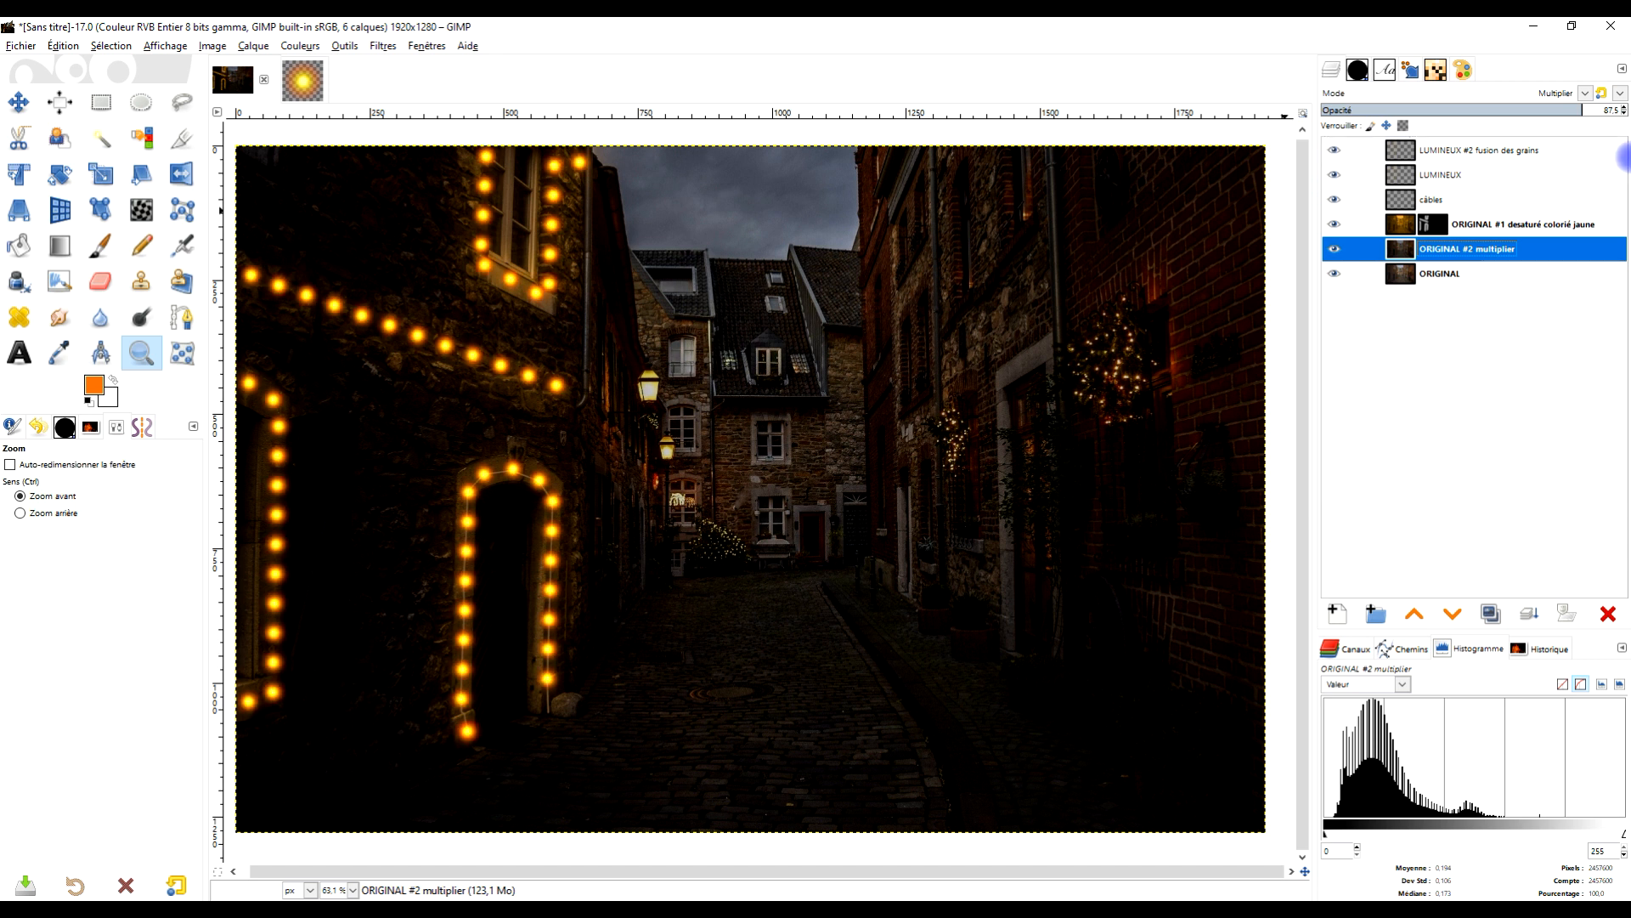
pyautogui.click(1334, 225)
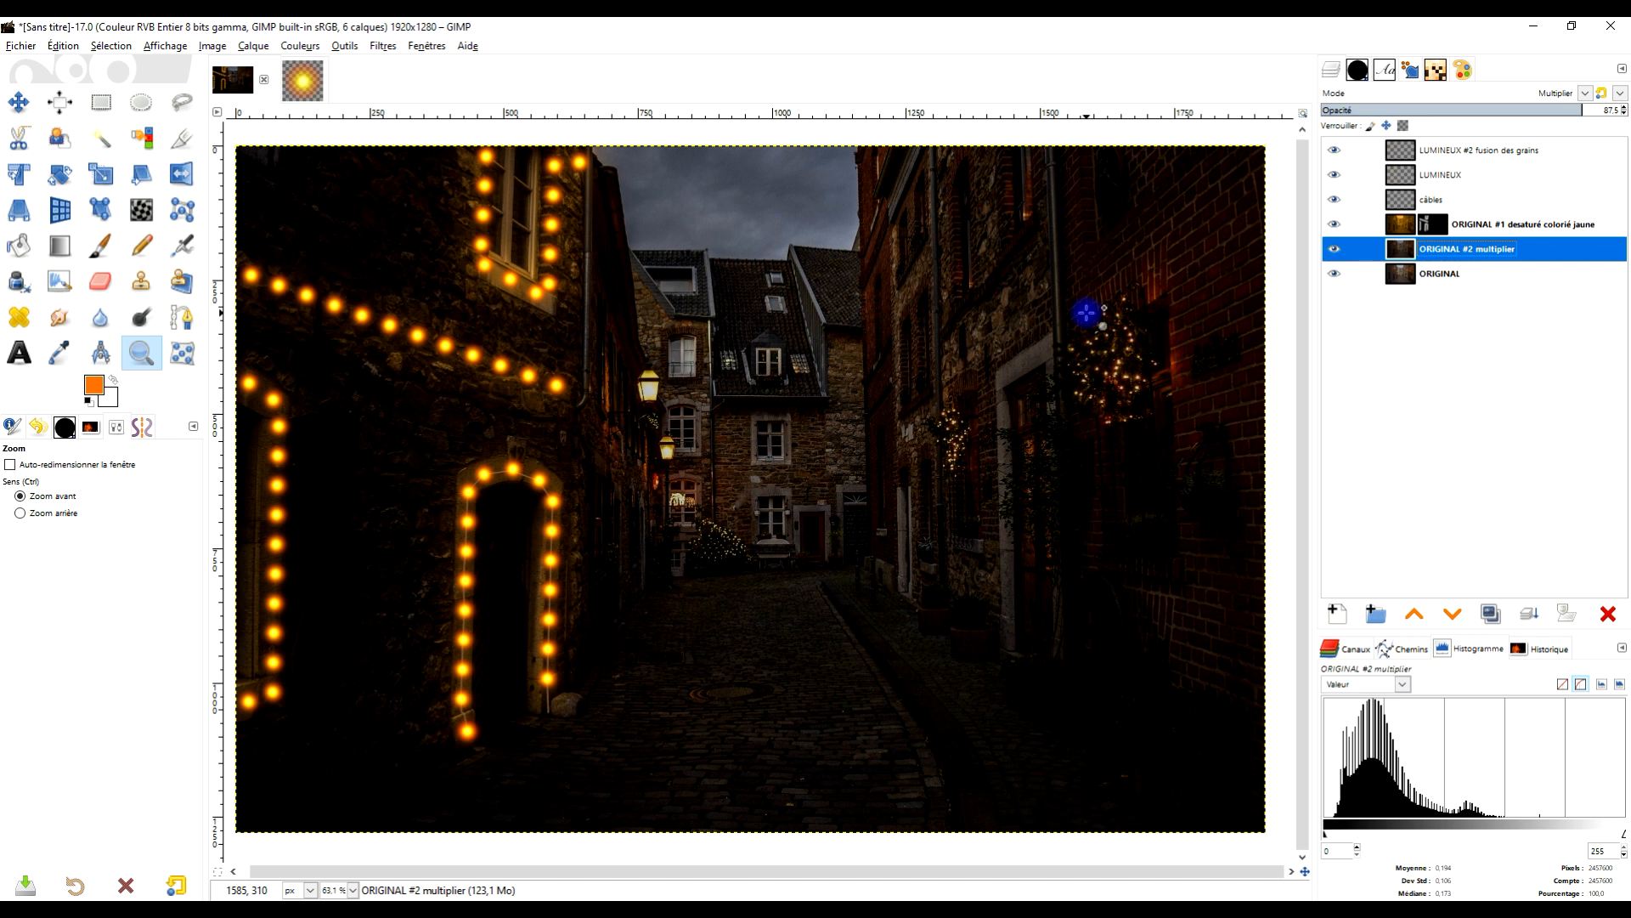
pyautogui.click(1436, 276)
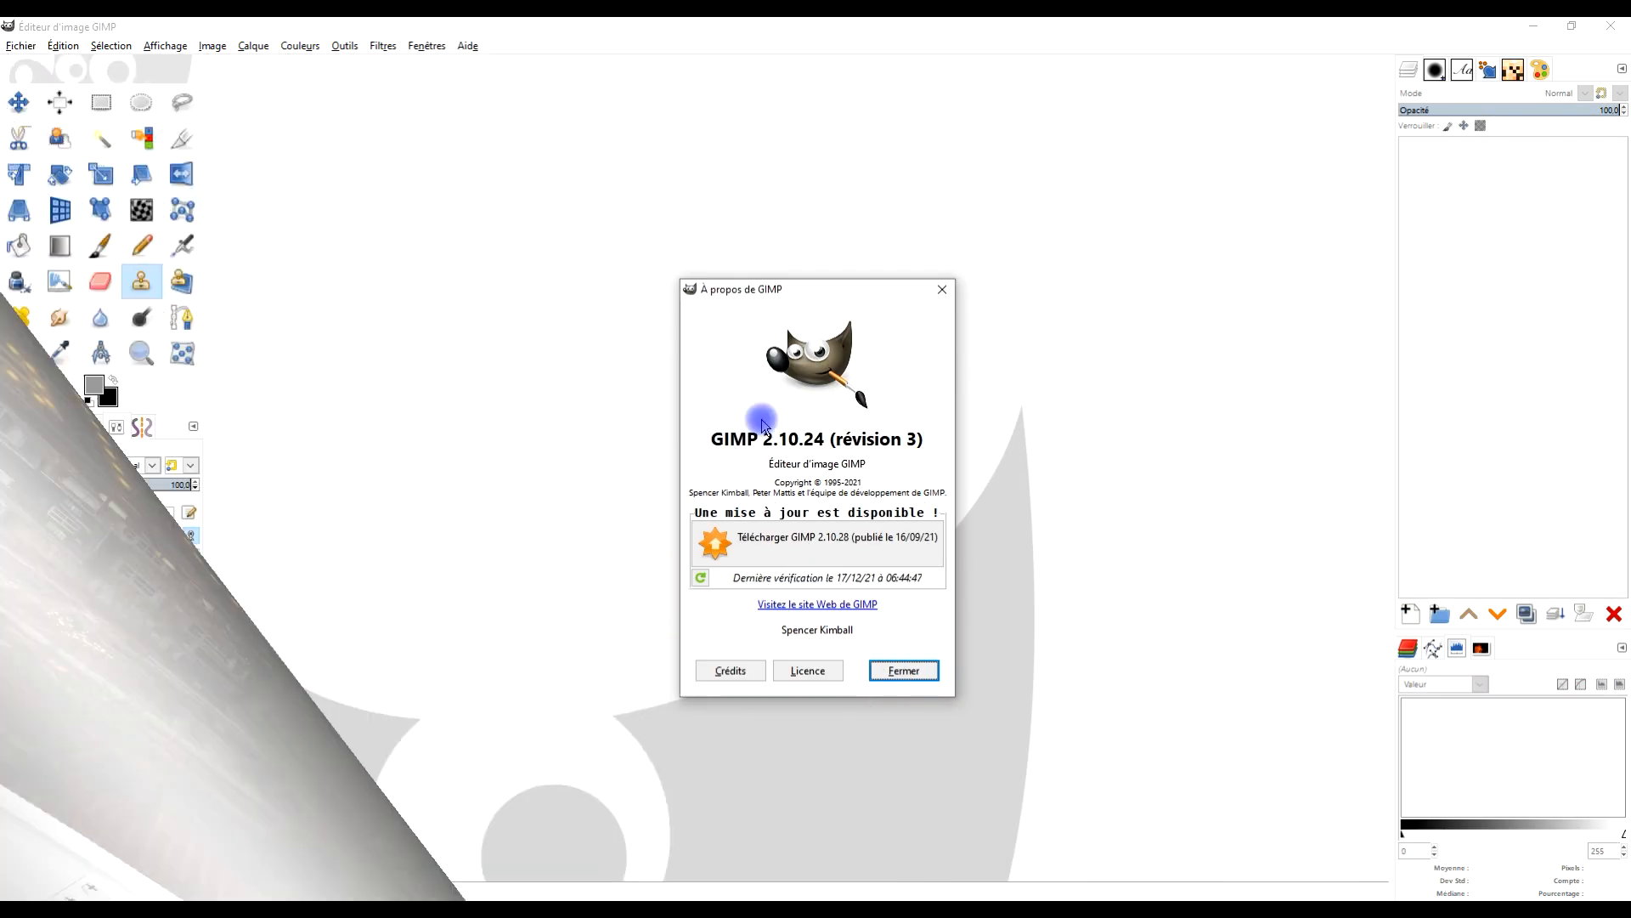
# Check the GIMP version number in the About dialog and close the dialog.
pyautogui.moveTo(711, 439); pyautogui.dragTo(821, 440)
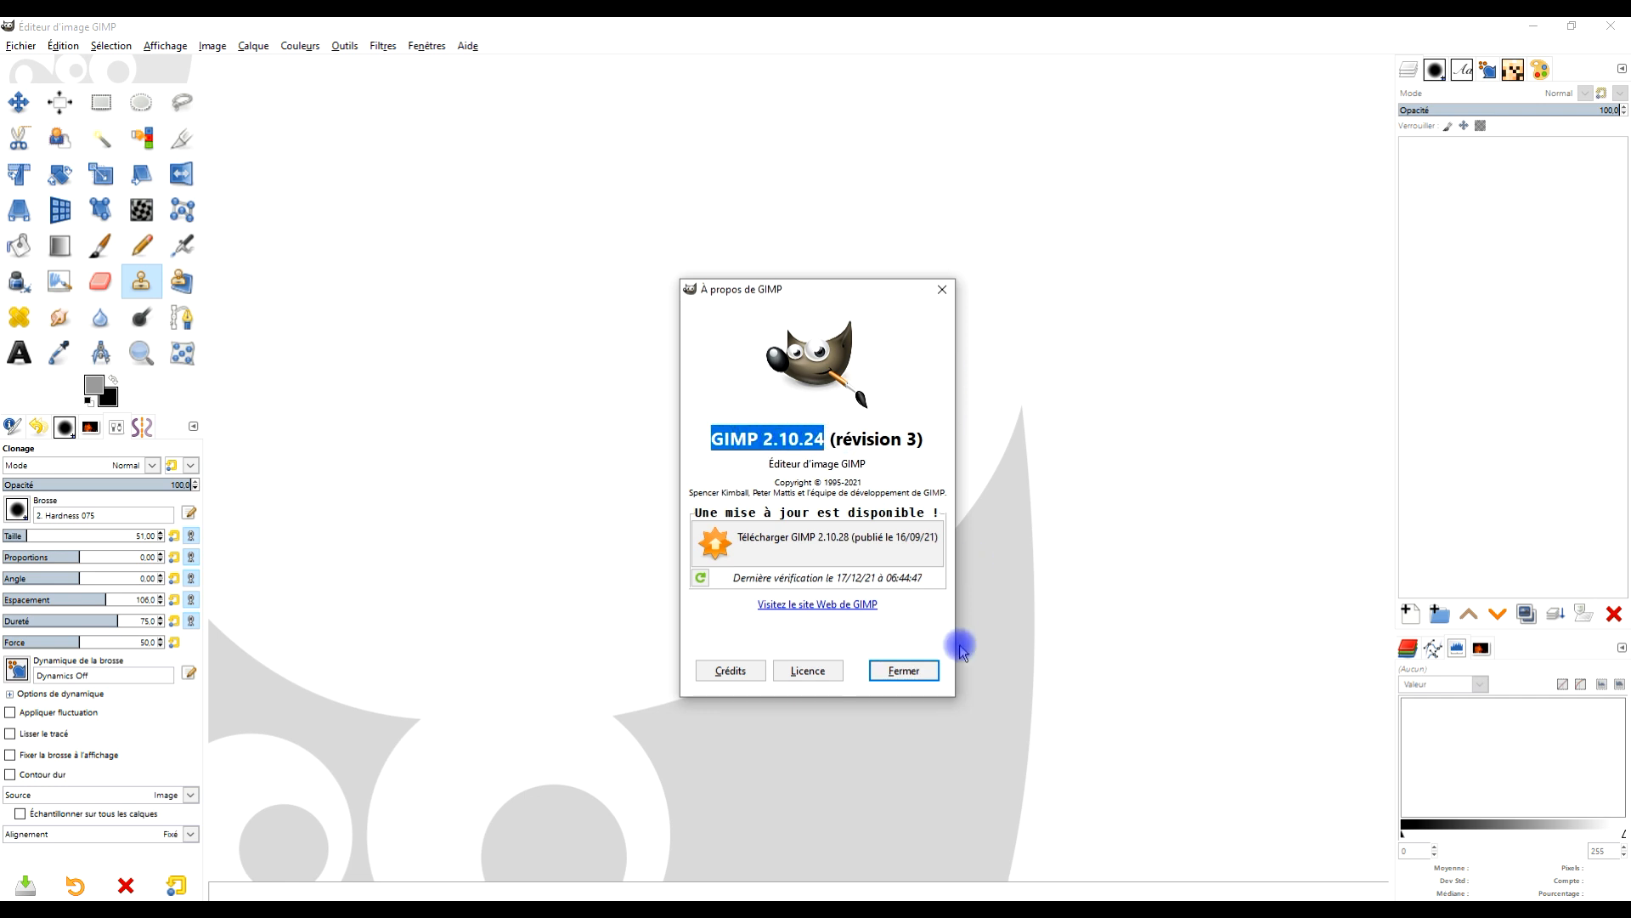
pyautogui.click(916, 669)
# Switch to the browser and copy the 1920×1280 version of the Pixabay old-town street photo.
pyautogui.click(124, 909)
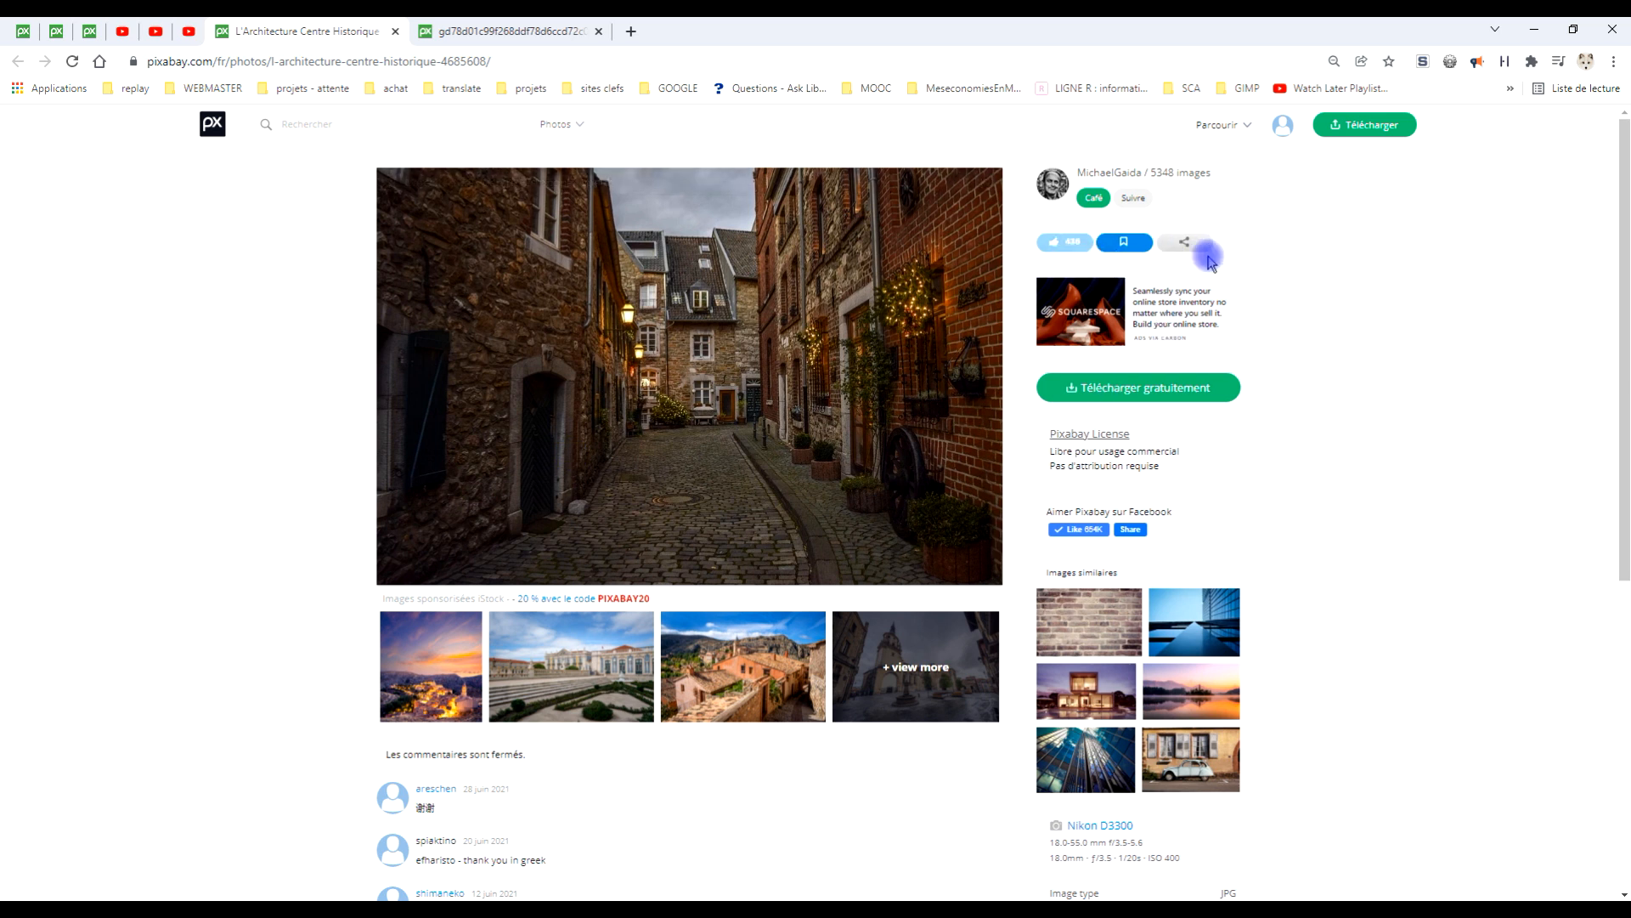
pyautogui.click(1144, 388)
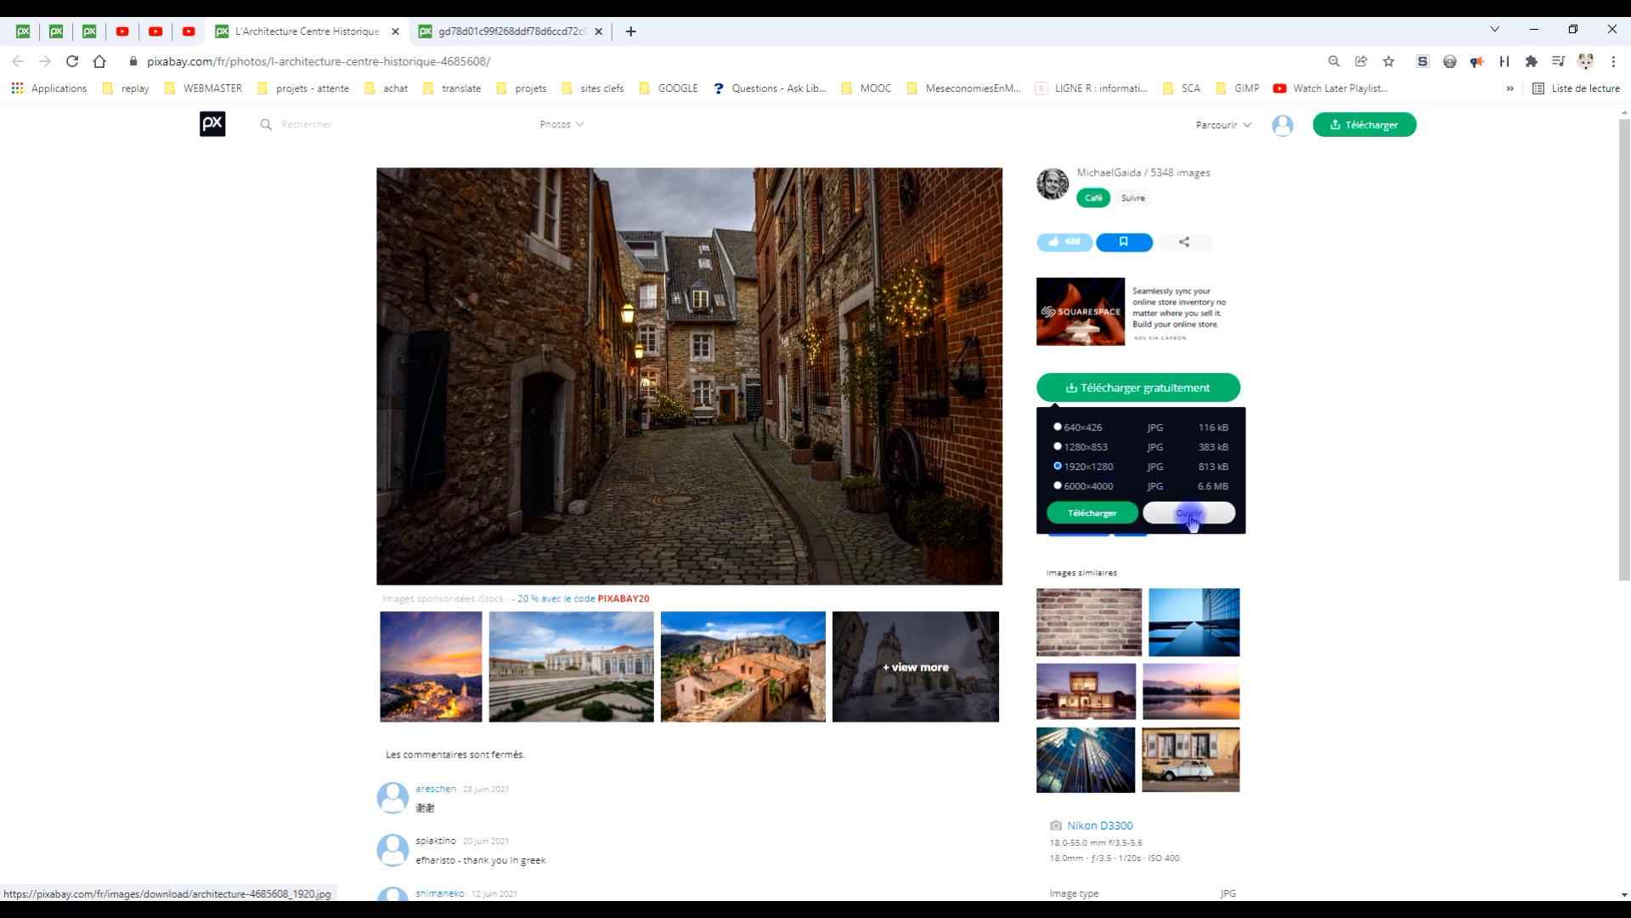
pyautogui.click(516, 30)
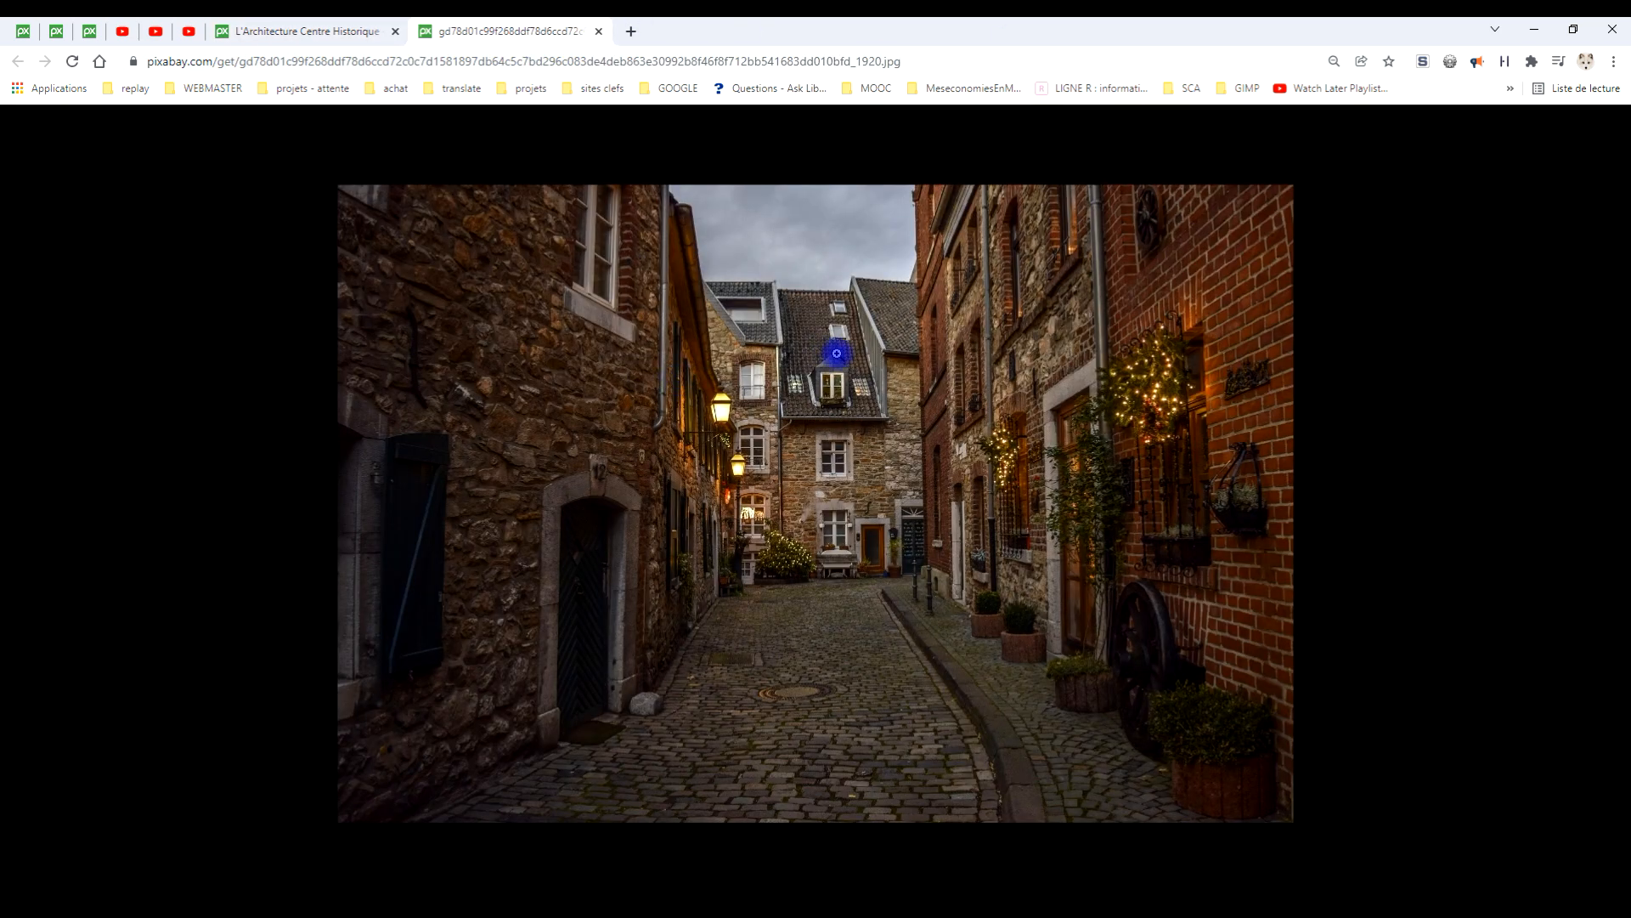
pyautogui.rightClick(838, 356)
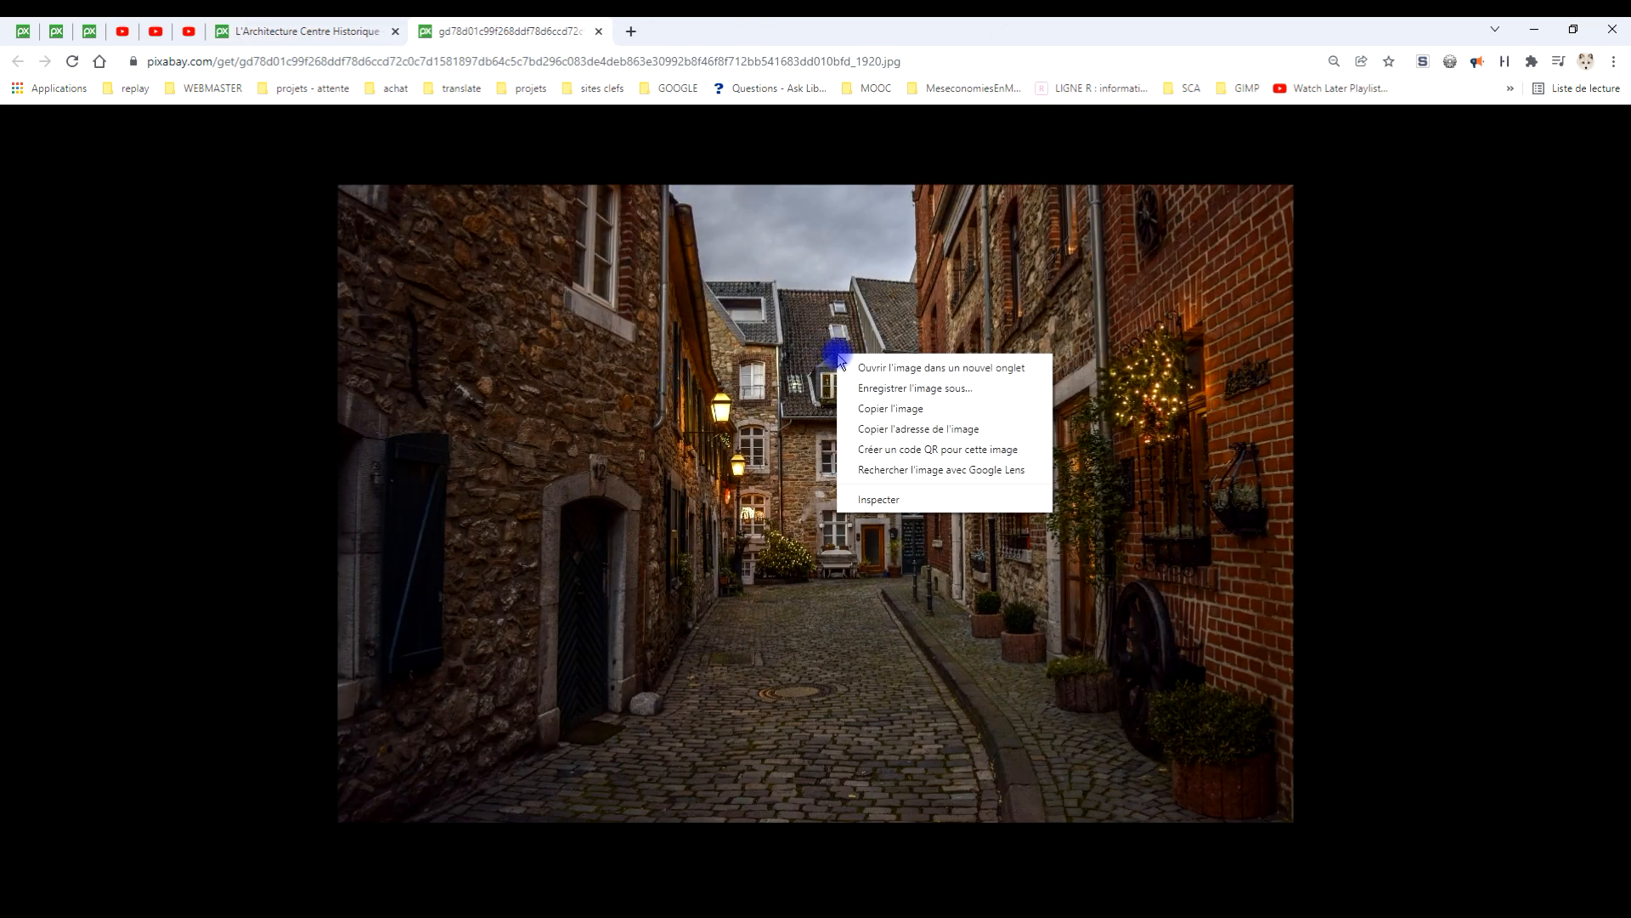
pyautogui.click(914, 411)
# Return to GIMP and paste the copied street photo as a new image.
pyautogui.hotkey('alt', 'Tab')
pyautogui.click(63, 45)
pyautogui.moveTo(148, 253)
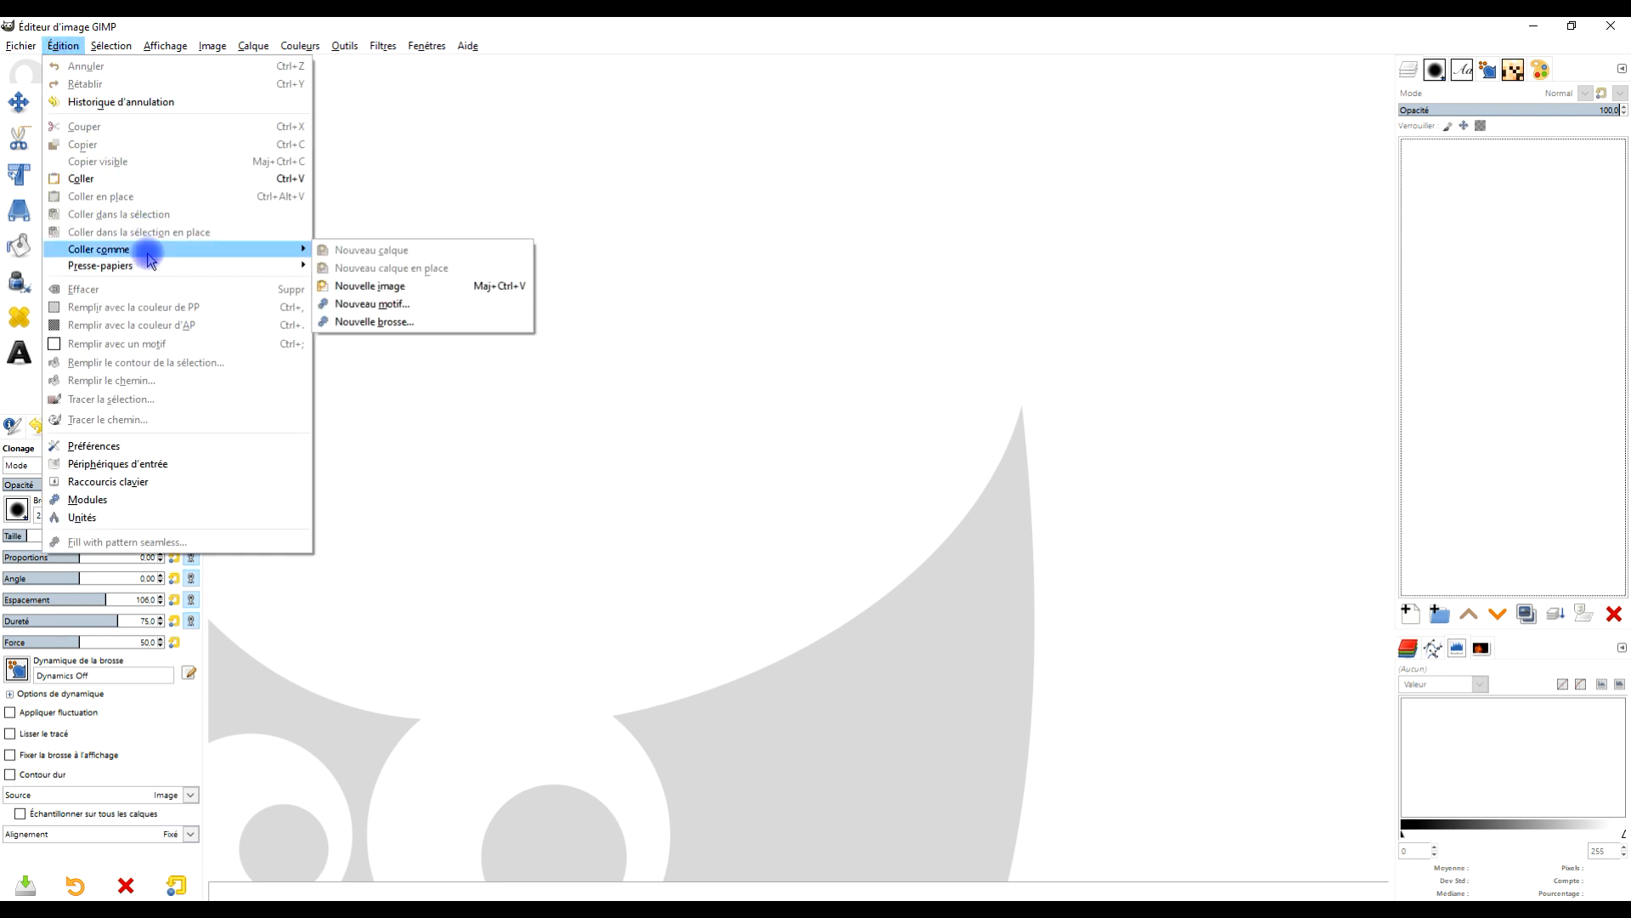
pyautogui.click(374, 293)
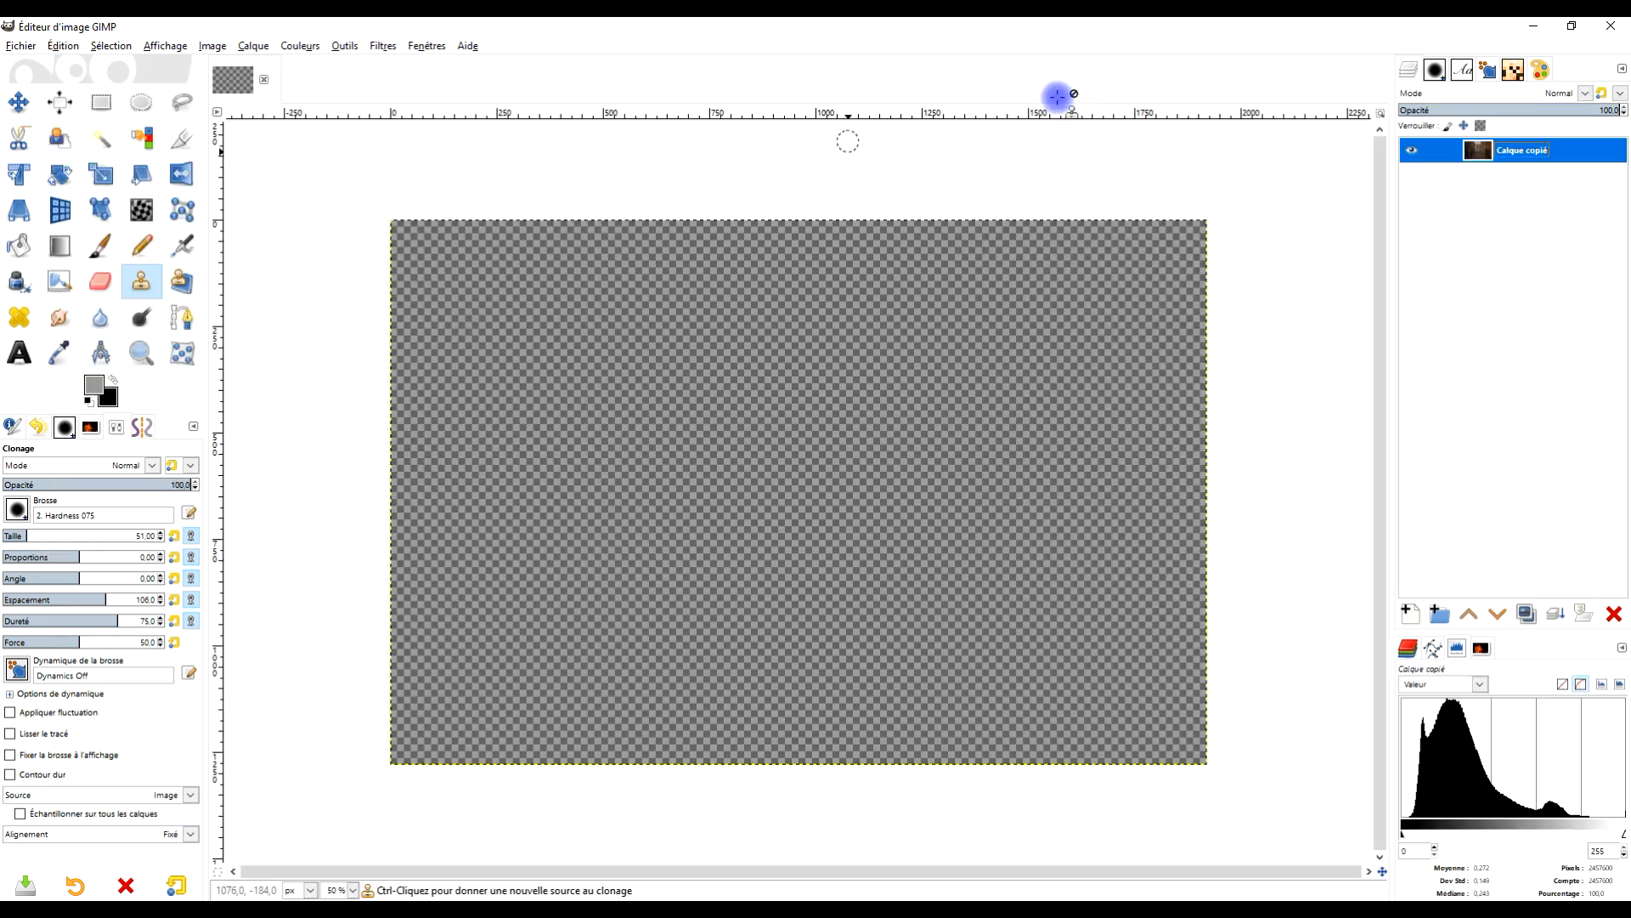
# Rename the pasted photo layer to ORIGINAL.
pyautogui.doubleClick(1538, 149)
pyautogui.click(1547, 153)
pyautogui.hotkey('ctrl', 'z')
pyautogui.write('o')
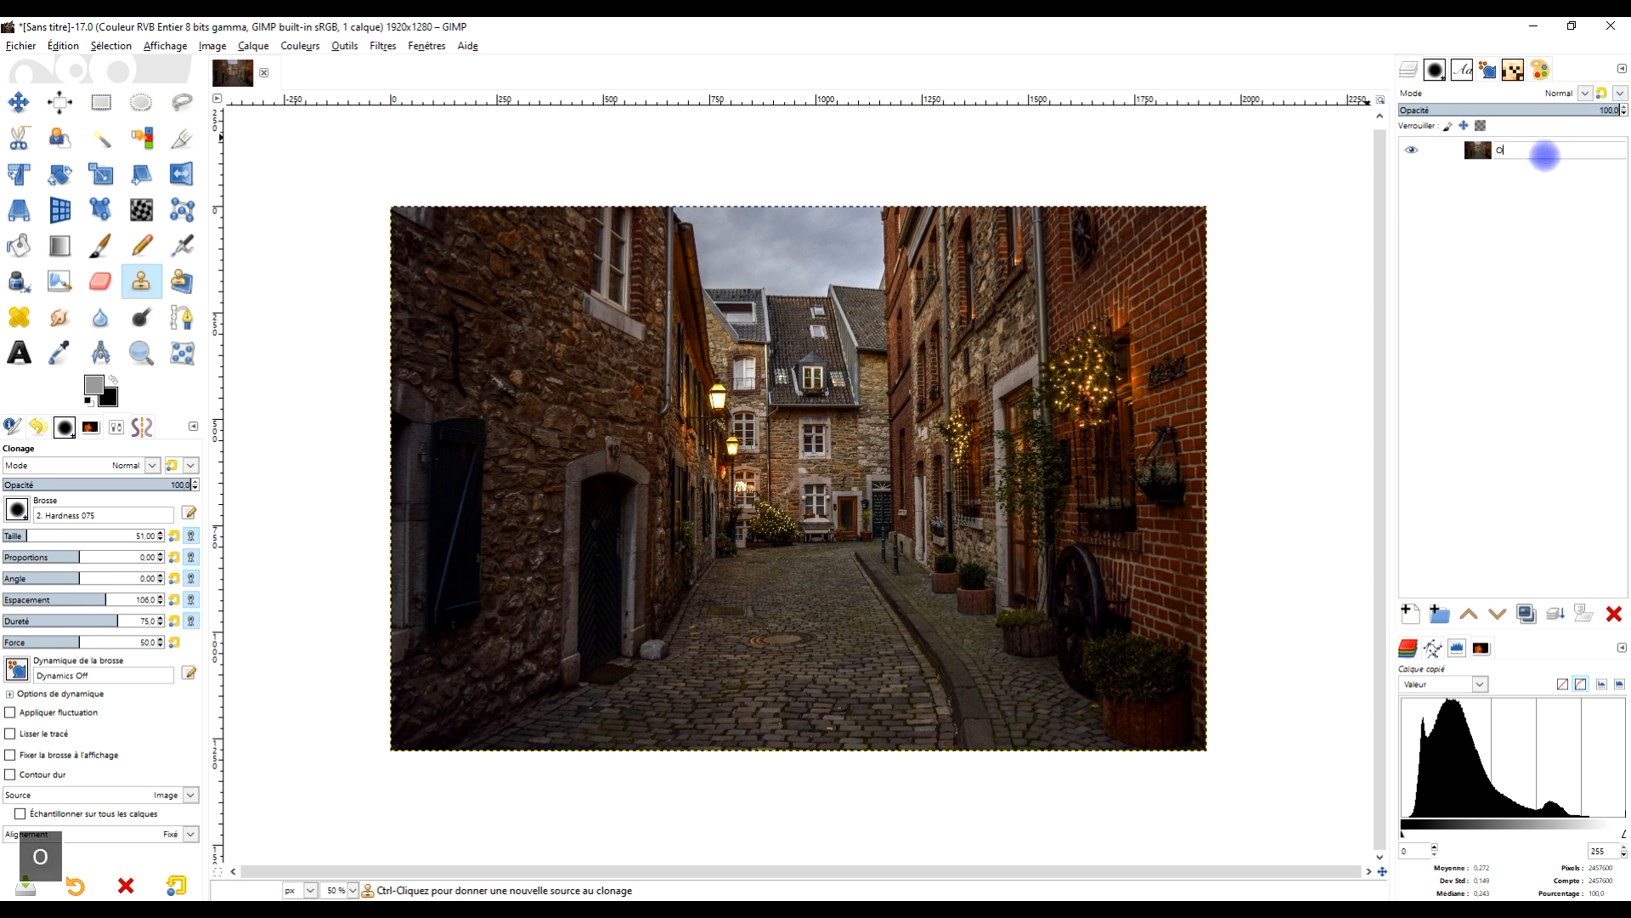
pyautogui.press('Return')
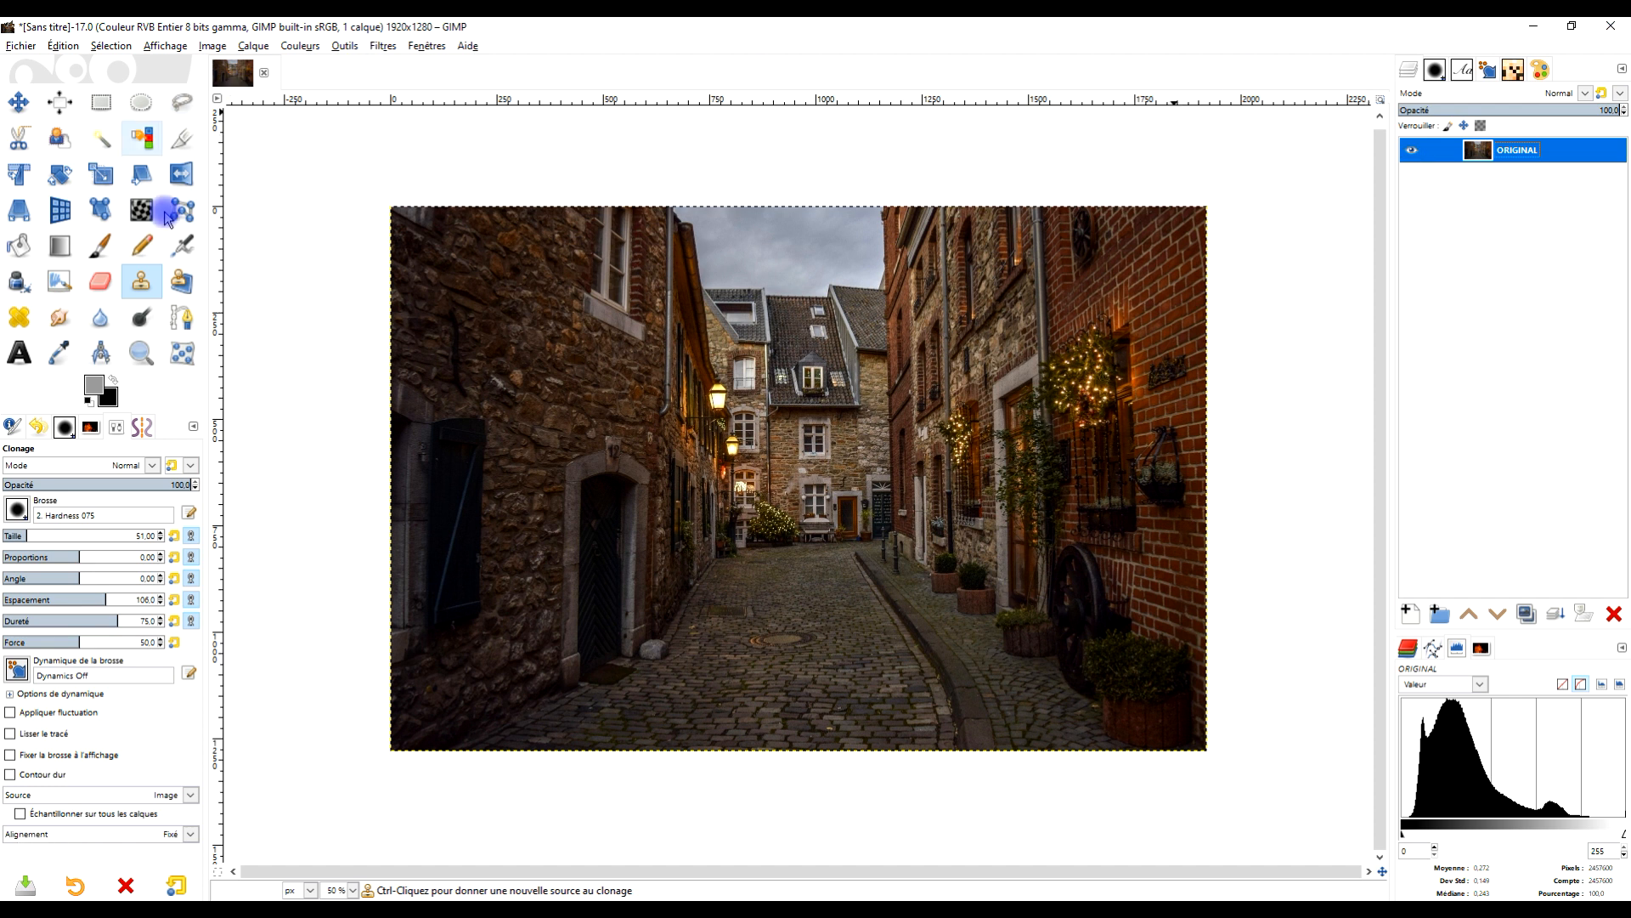
# Select the Sparks brush in the brush collection and open it as an image.
pyautogui.click(65, 427)
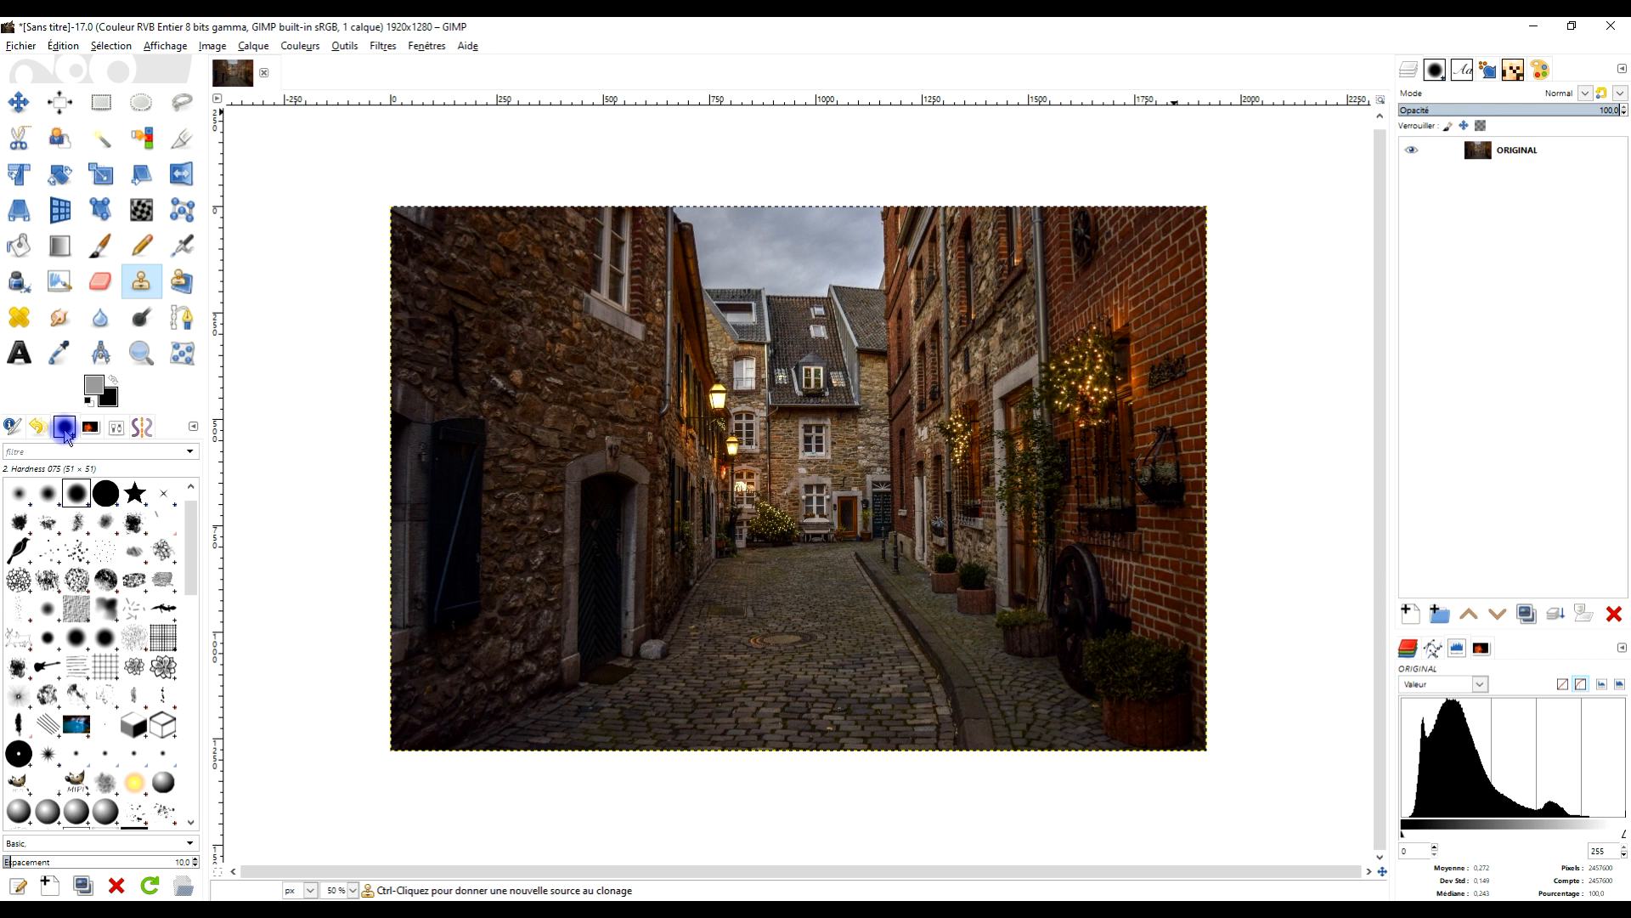
pyautogui.click(193, 427)
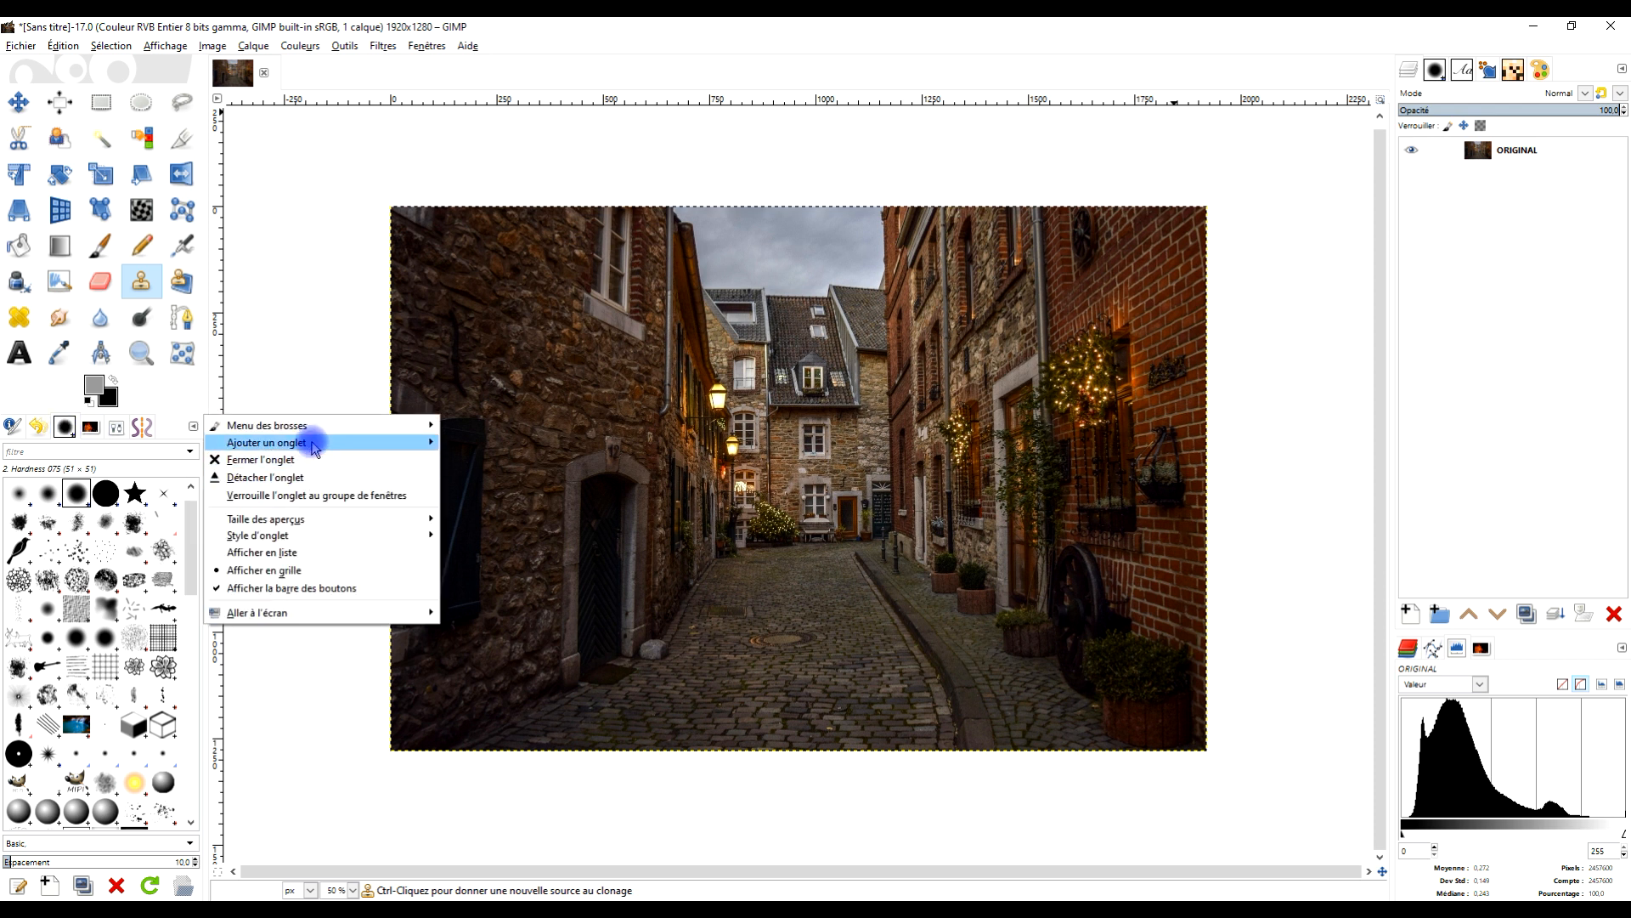
pyautogui.moveTo(306, 442)
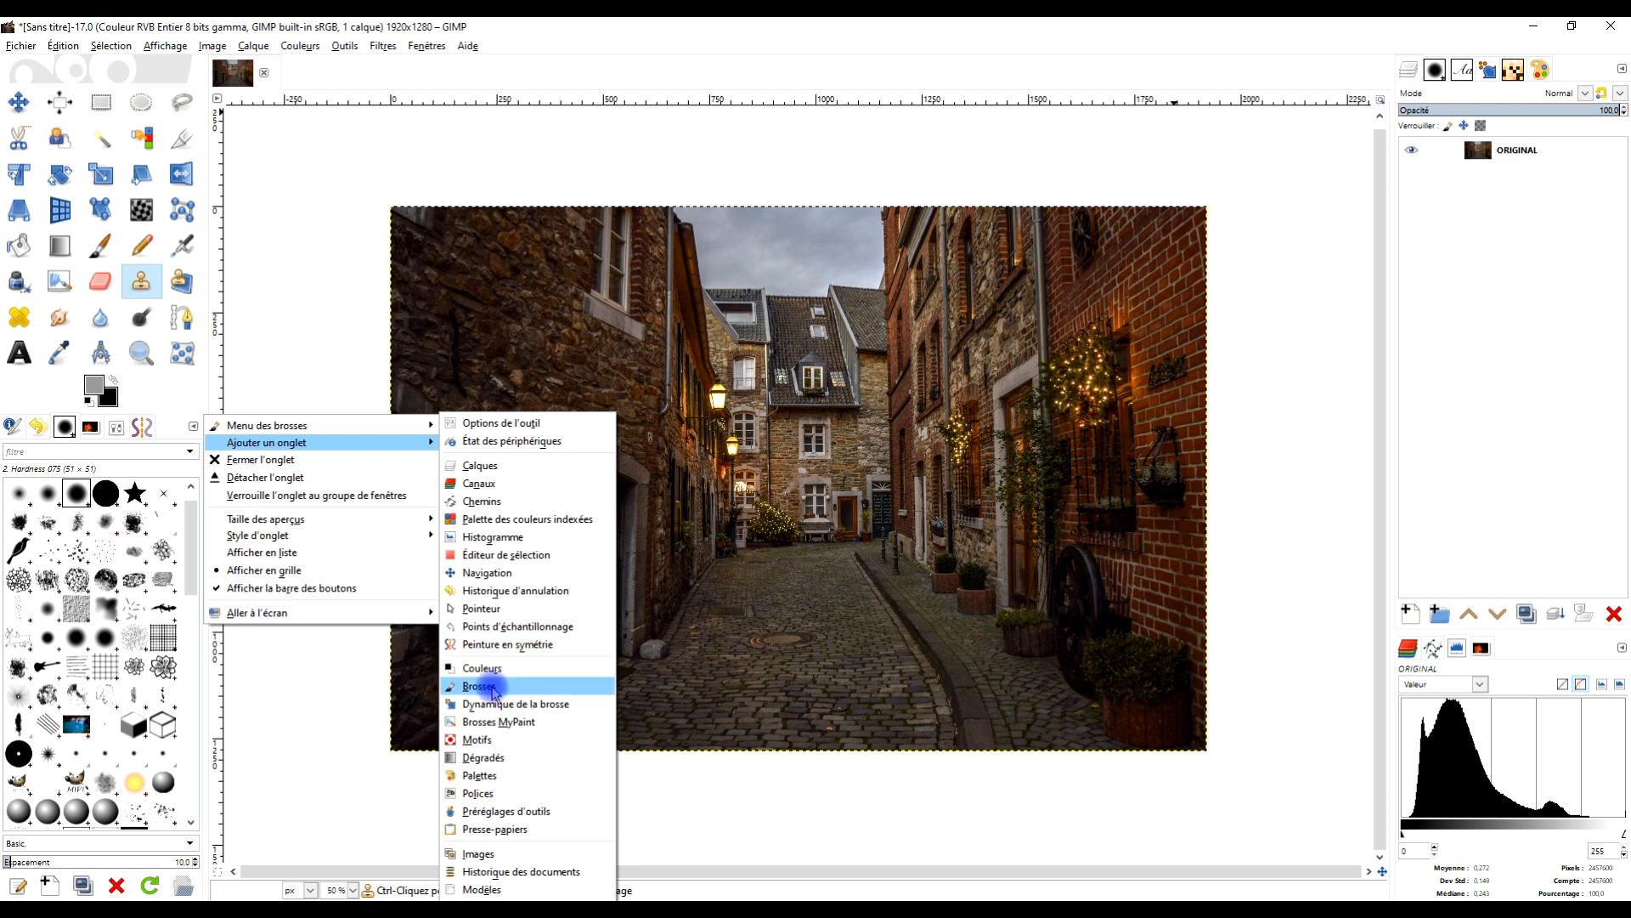
pyautogui.click(139, 789)
pyautogui.click(136, 783)
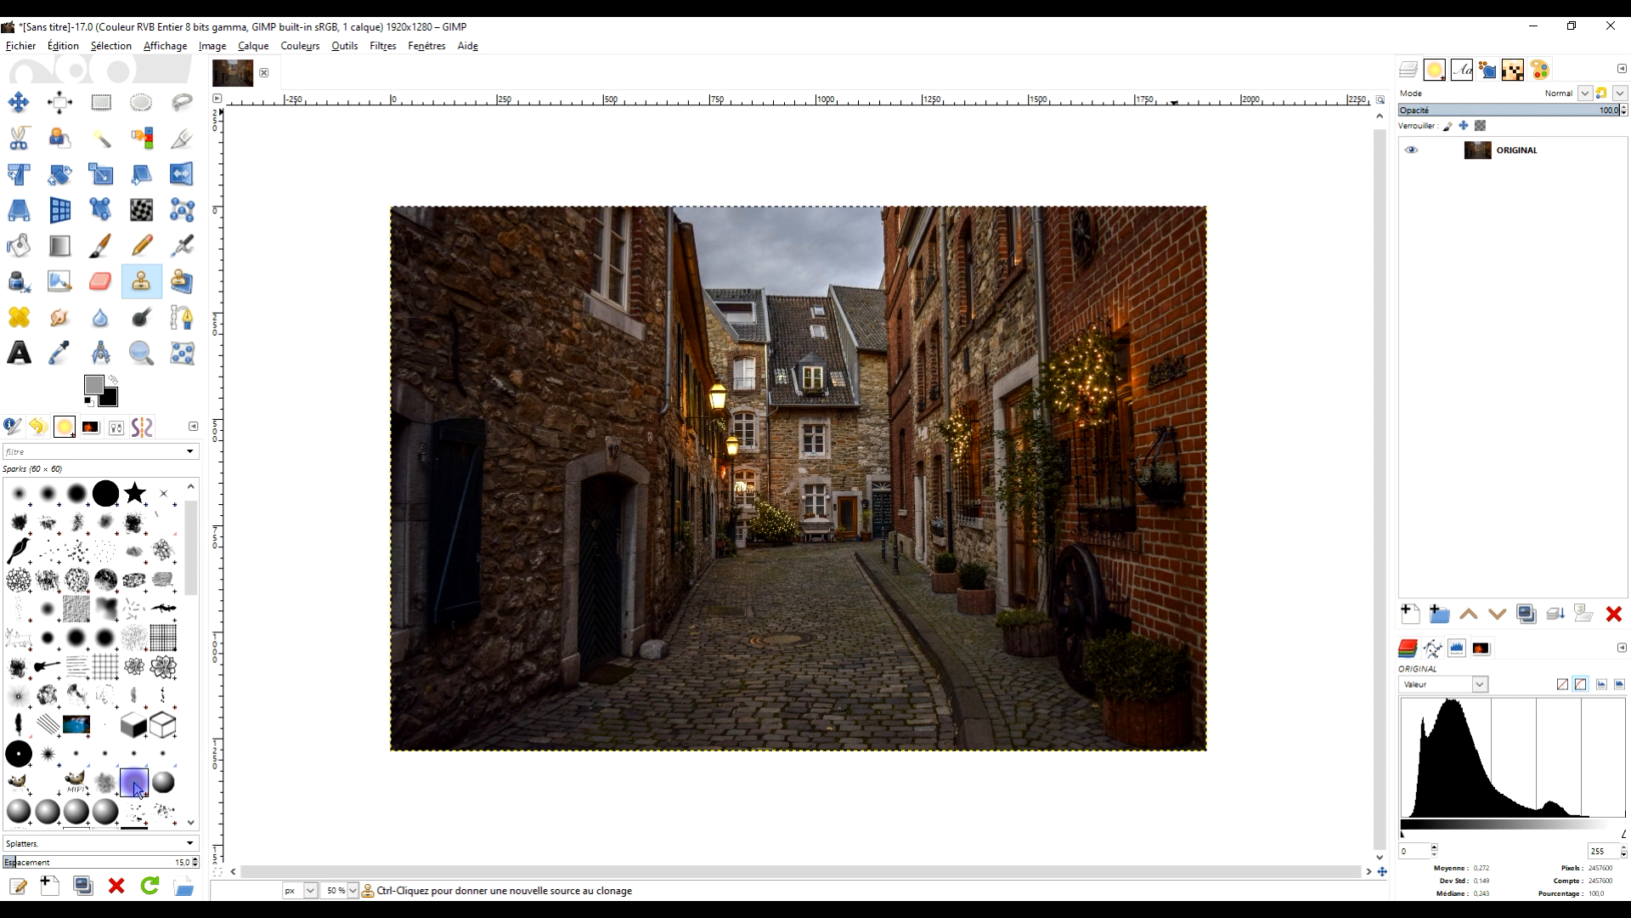
pyautogui.rightClick(136, 789)
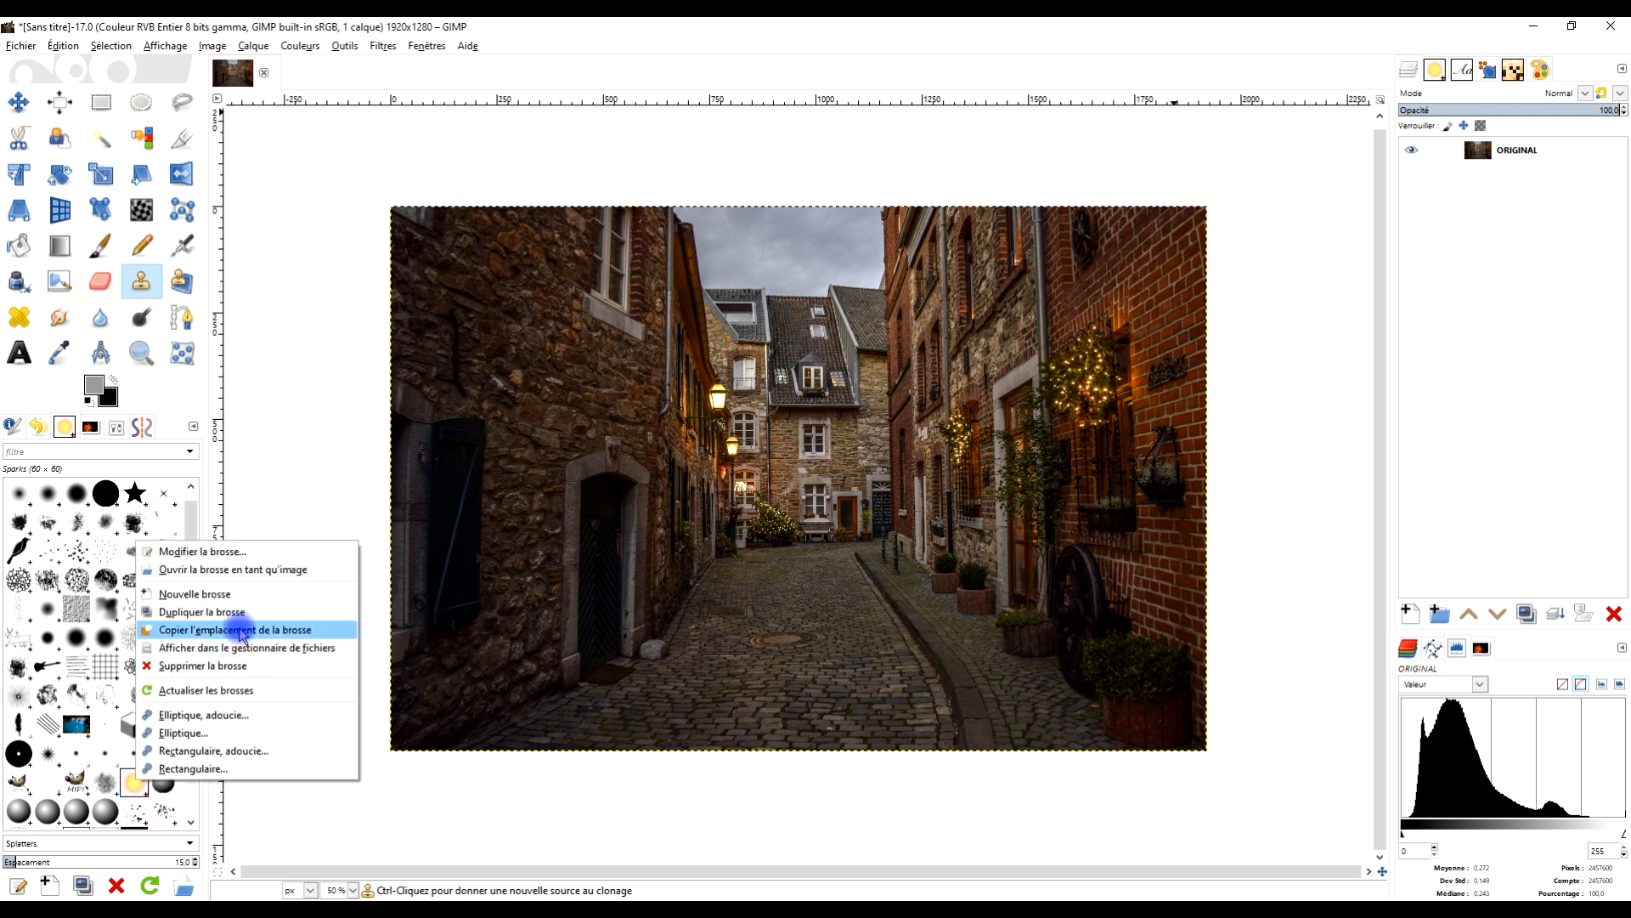
pyautogui.click(247, 570)
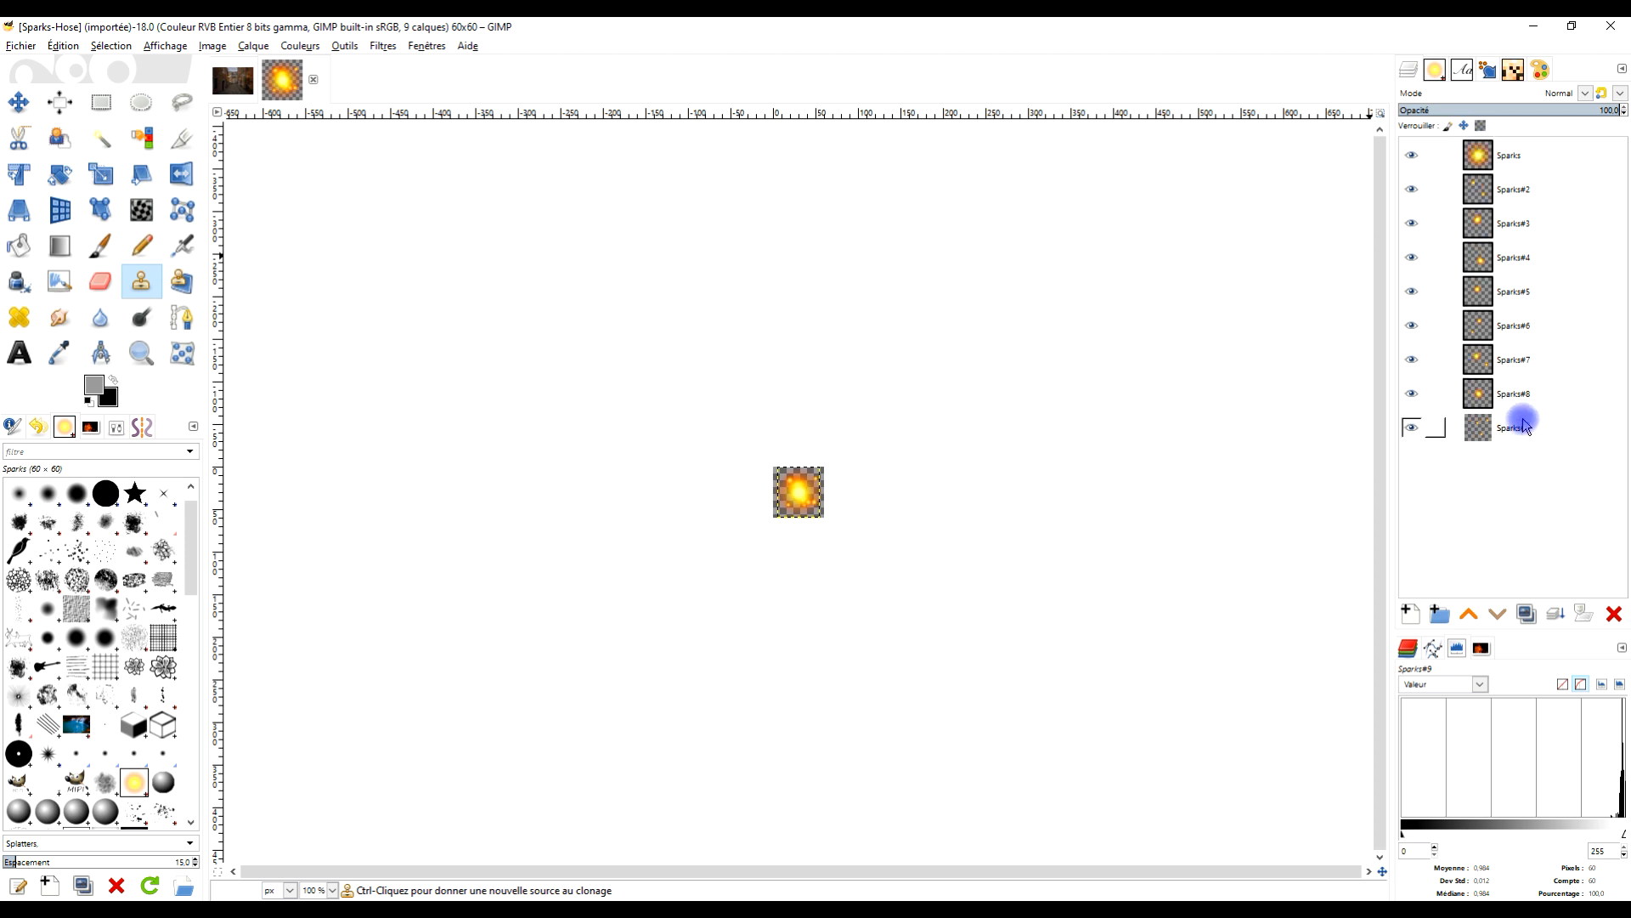
# Show only the first Sparks layer, select it, and copy the visible spark.
pyautogui.keyDown('shift'); pyautogui.click(1410, 157); pyautogui.keyUp('shift')
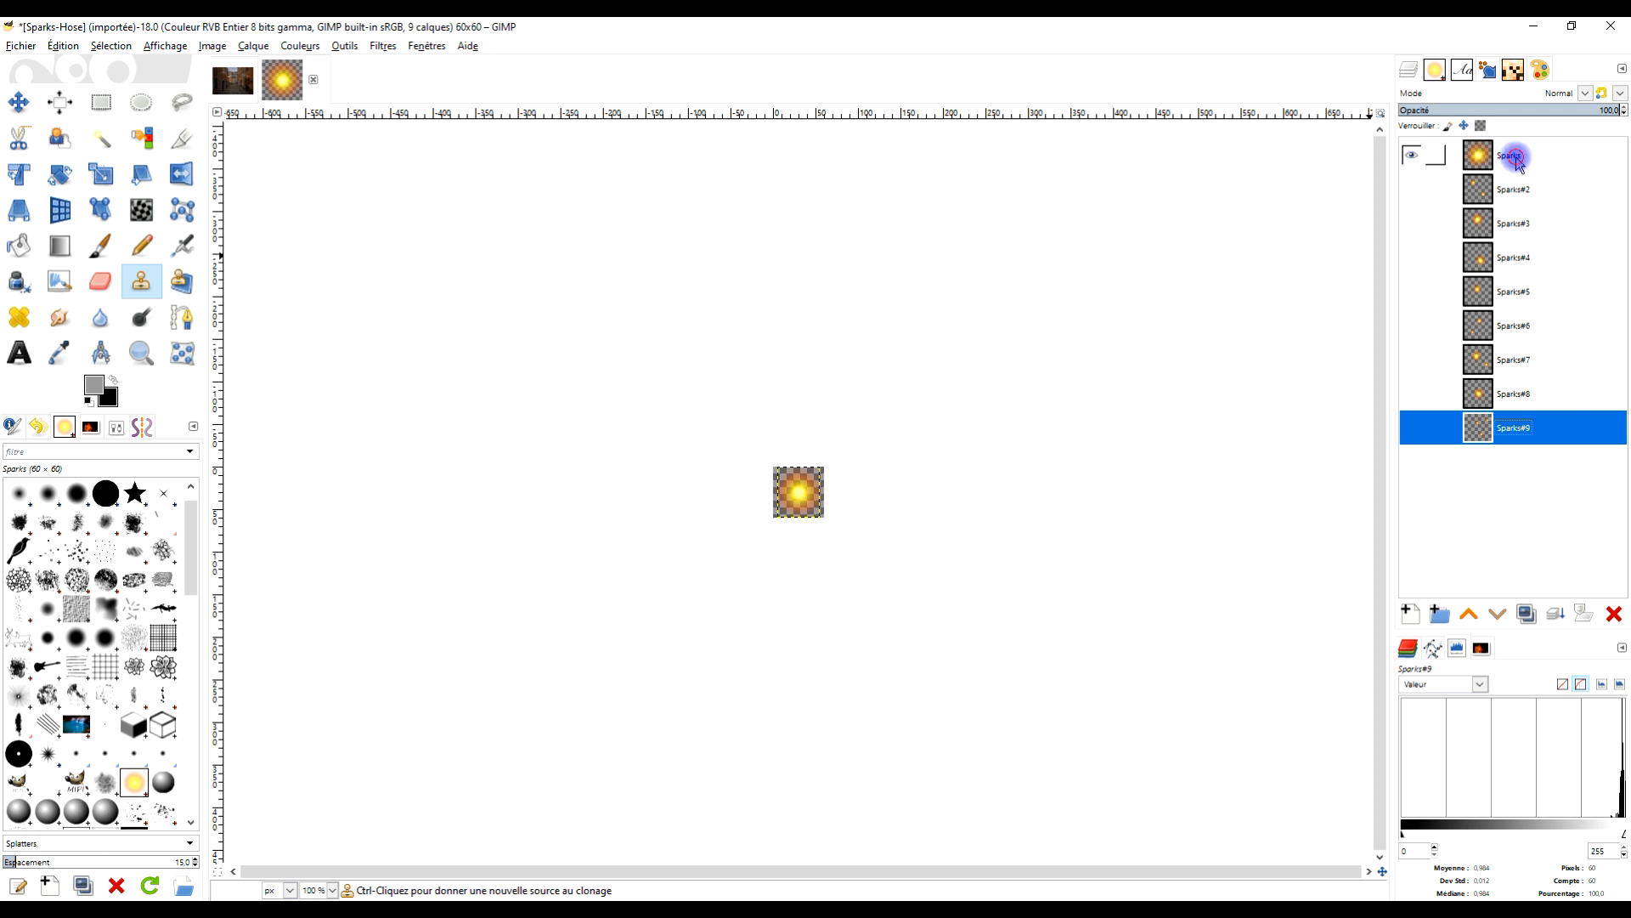
pyautogui.click(1516, 162)
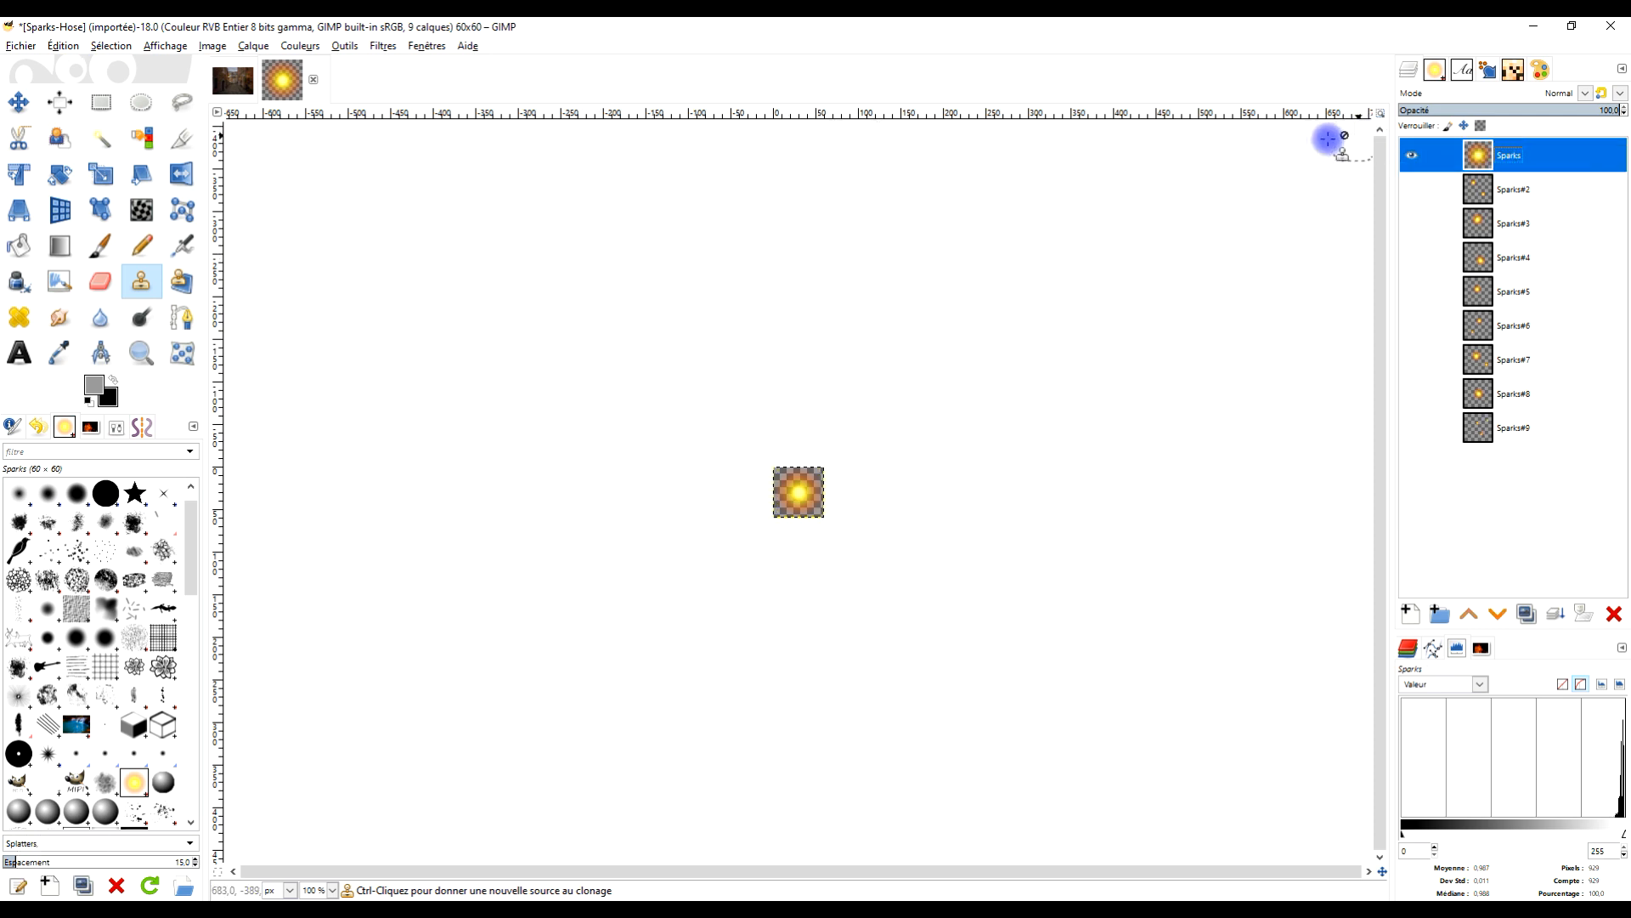
pyautogui.click(63, 46)
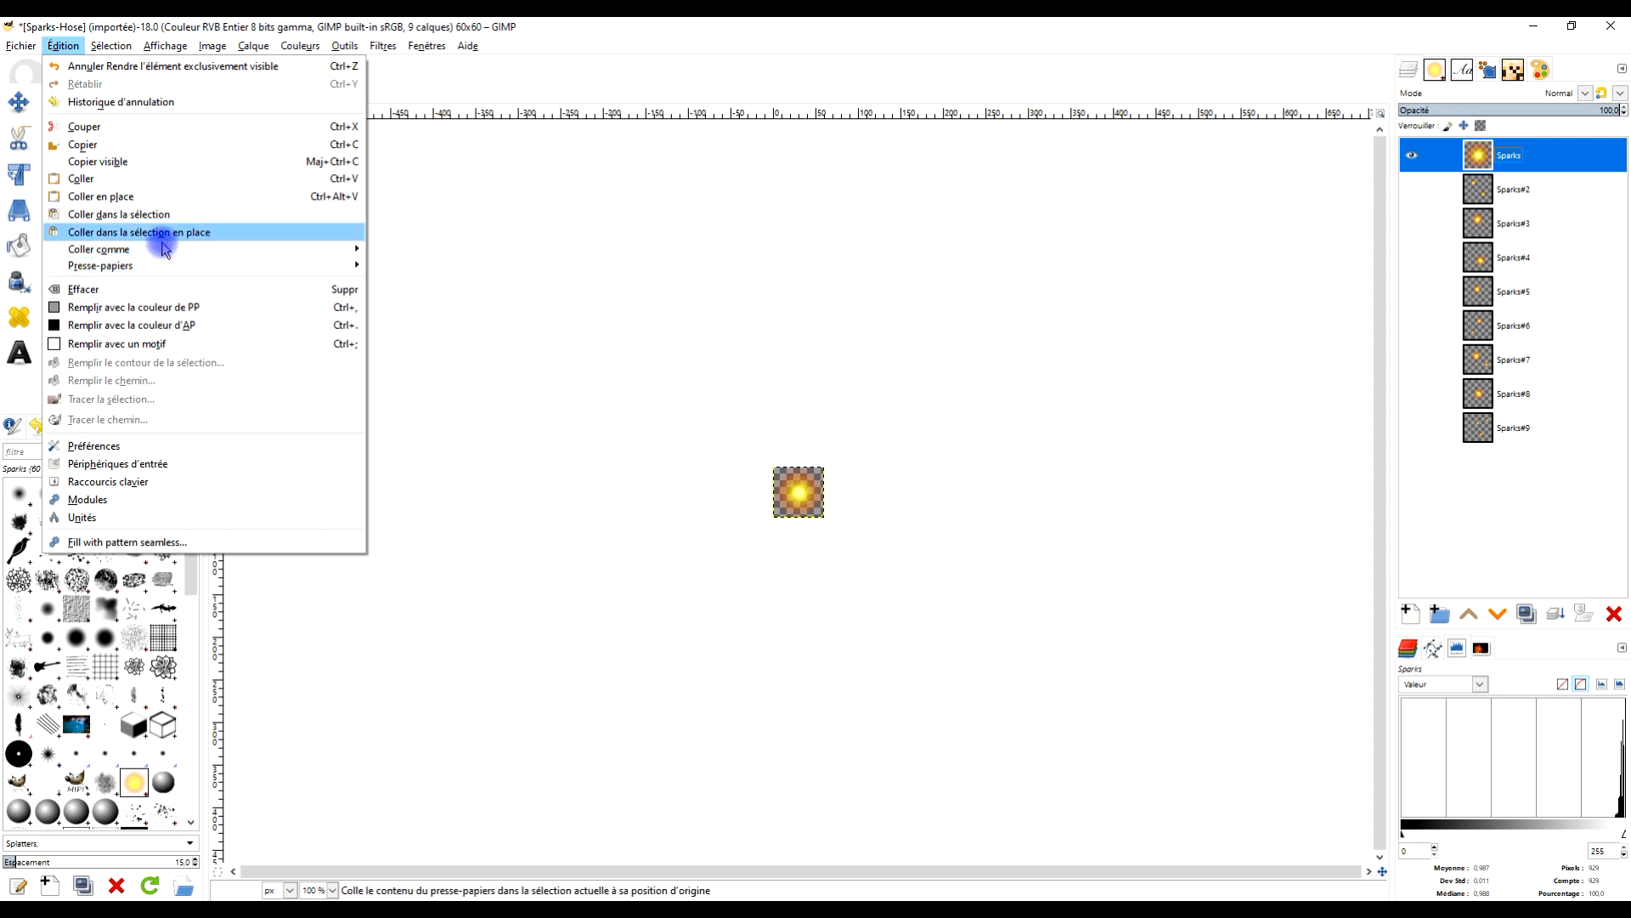
pyautogui.moveTo(153, 255)
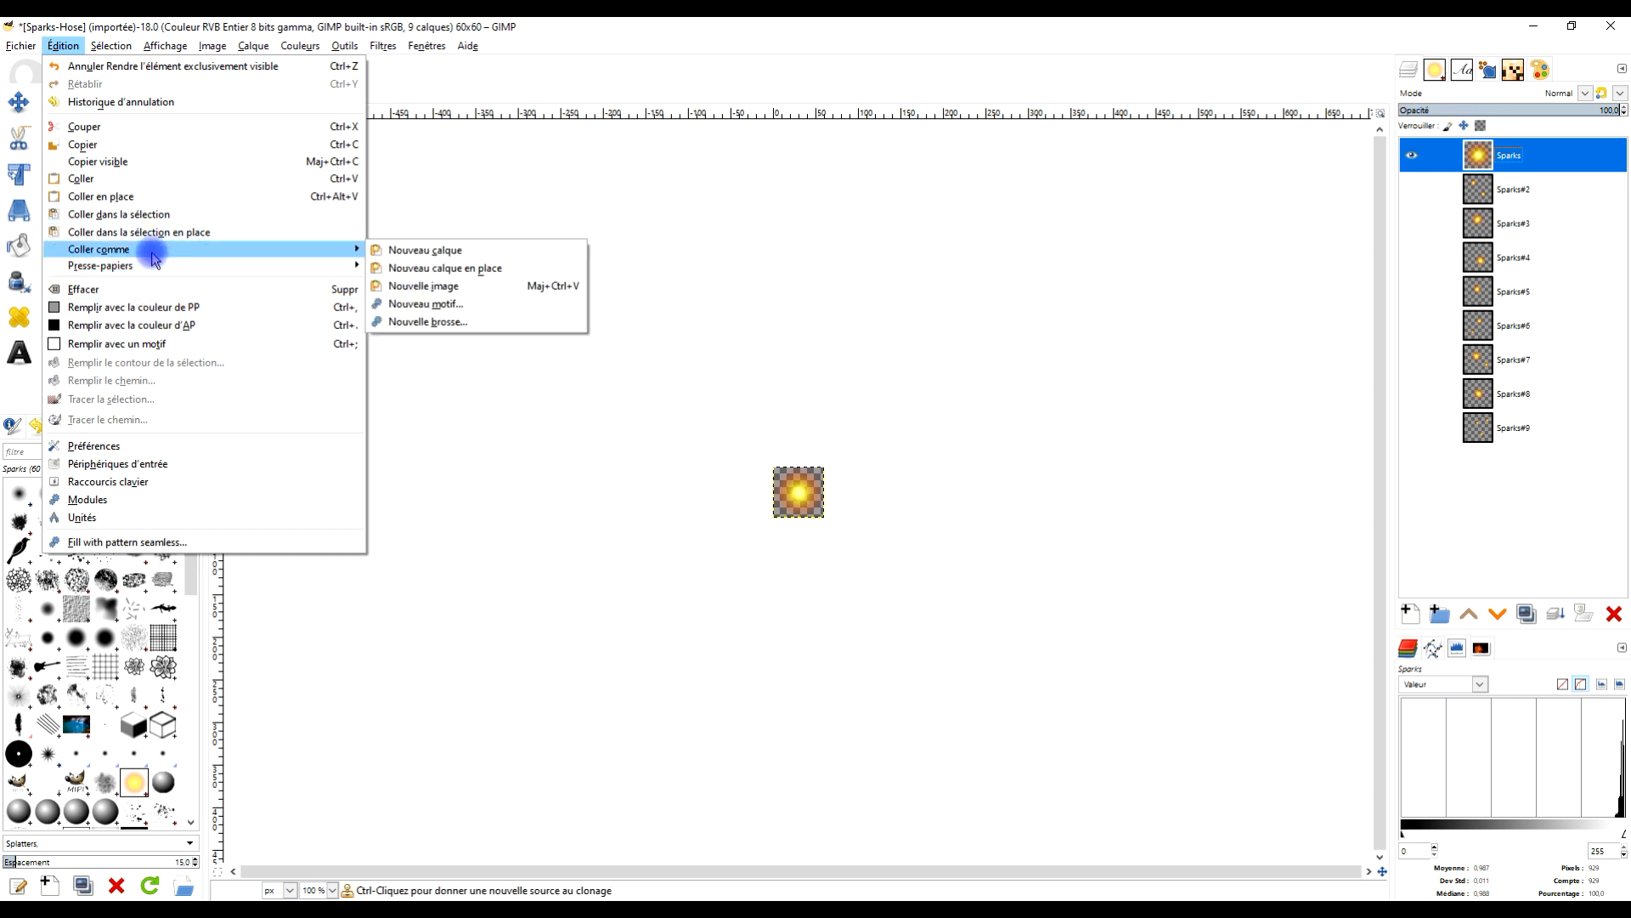
pyautogui.click(95, 162)
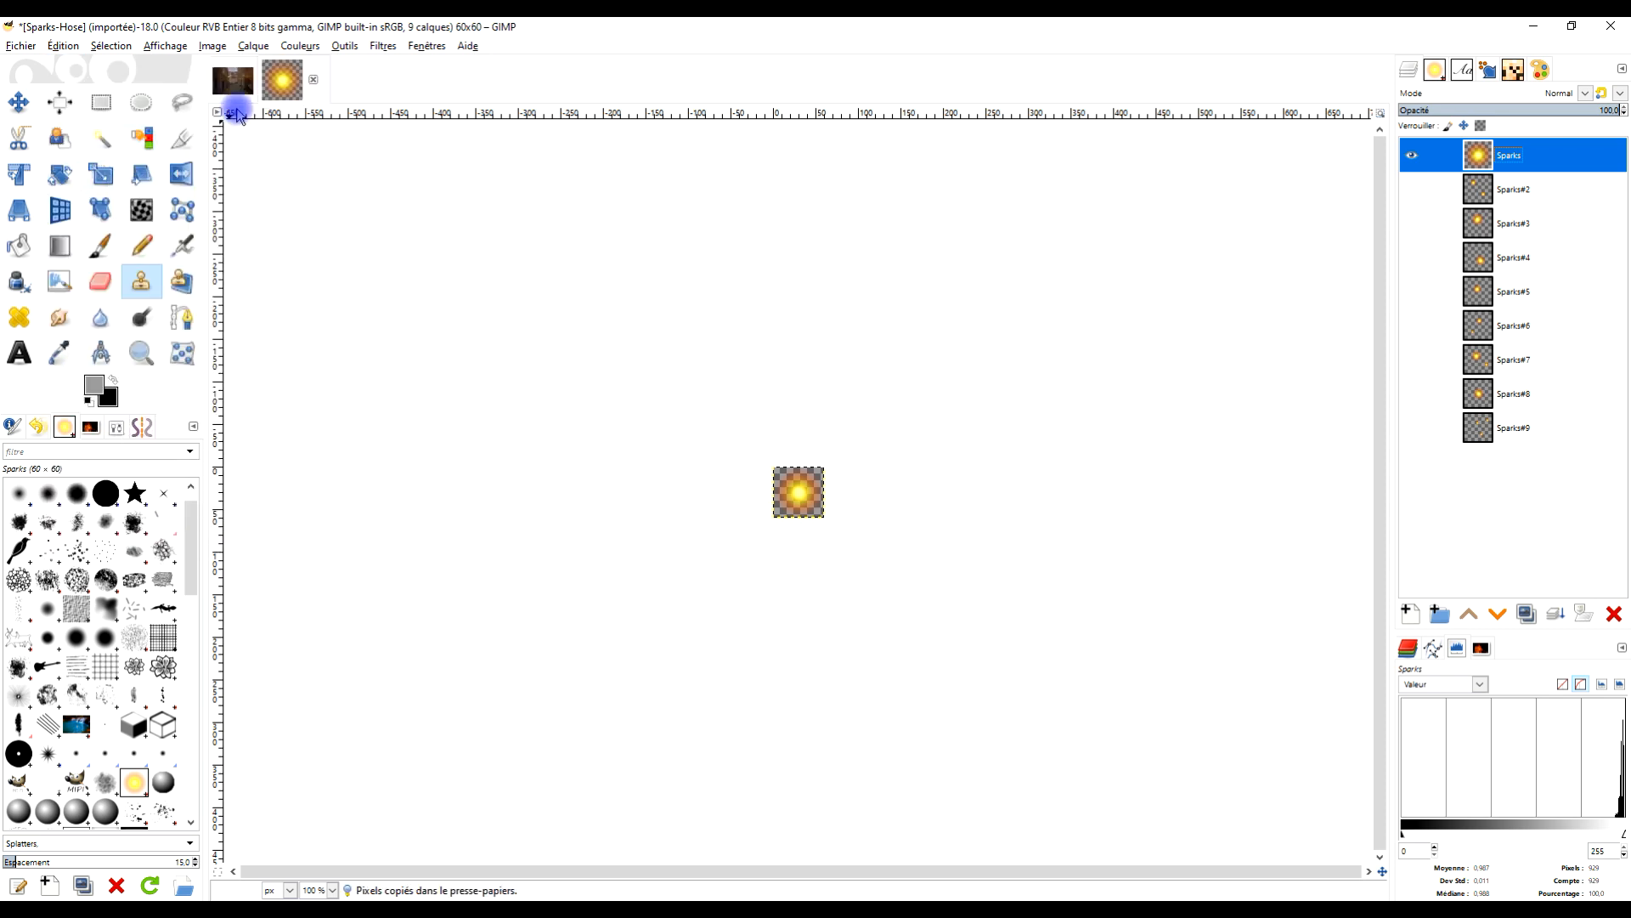
# Paste the copied spark into the street photo as a new layer.
pyautogui.click(228, 81)
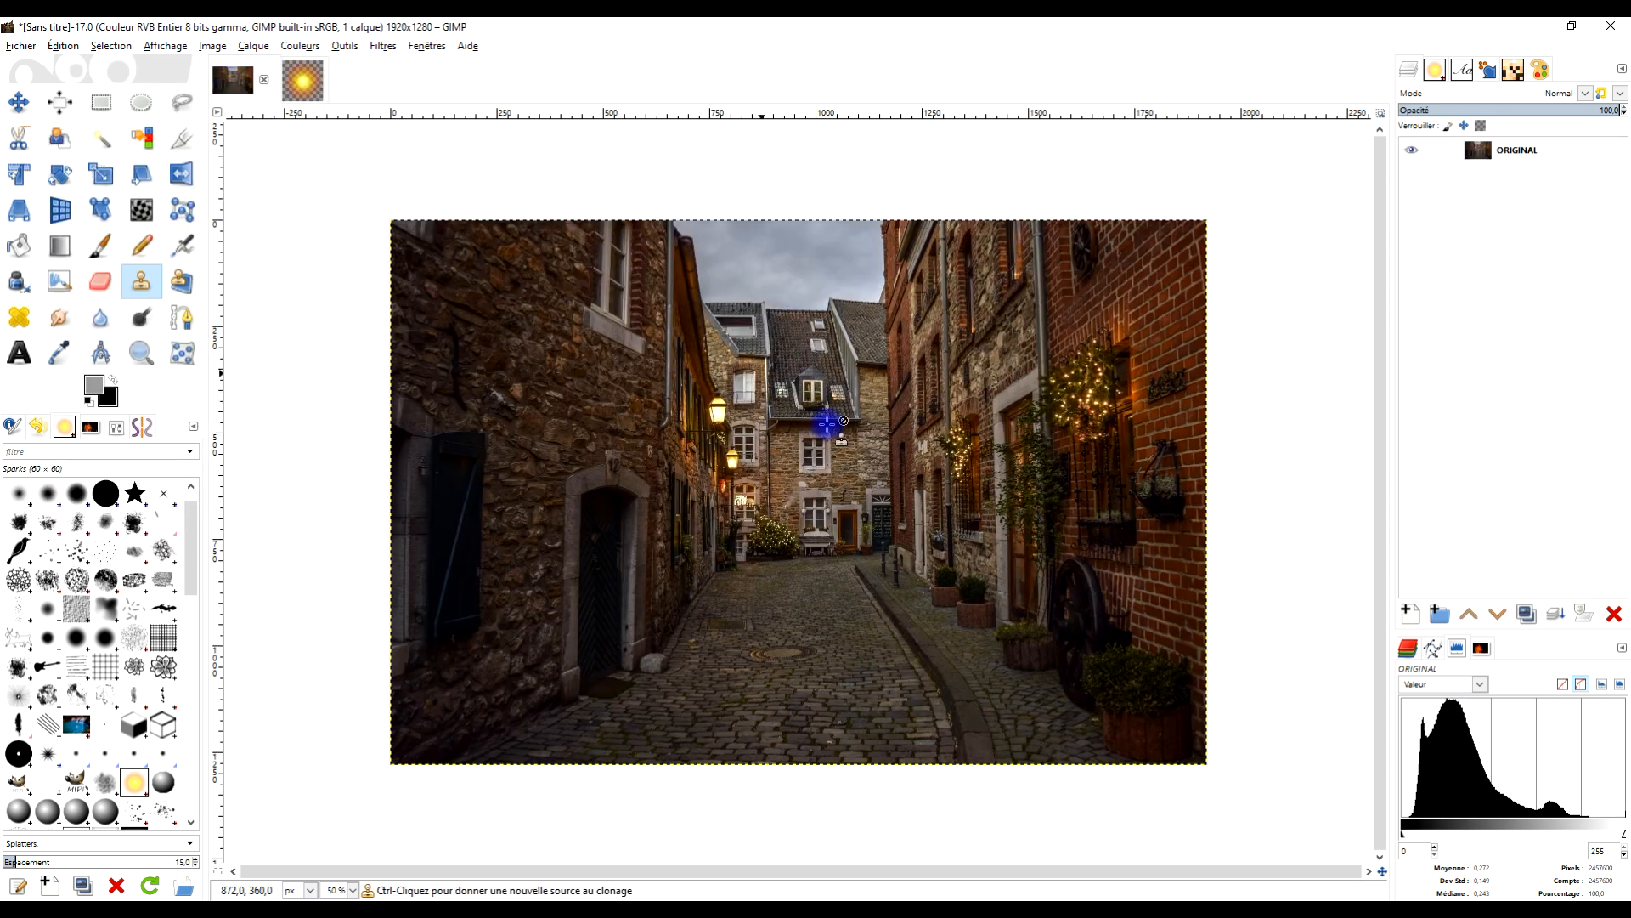
pyautogui.click(69, 48)
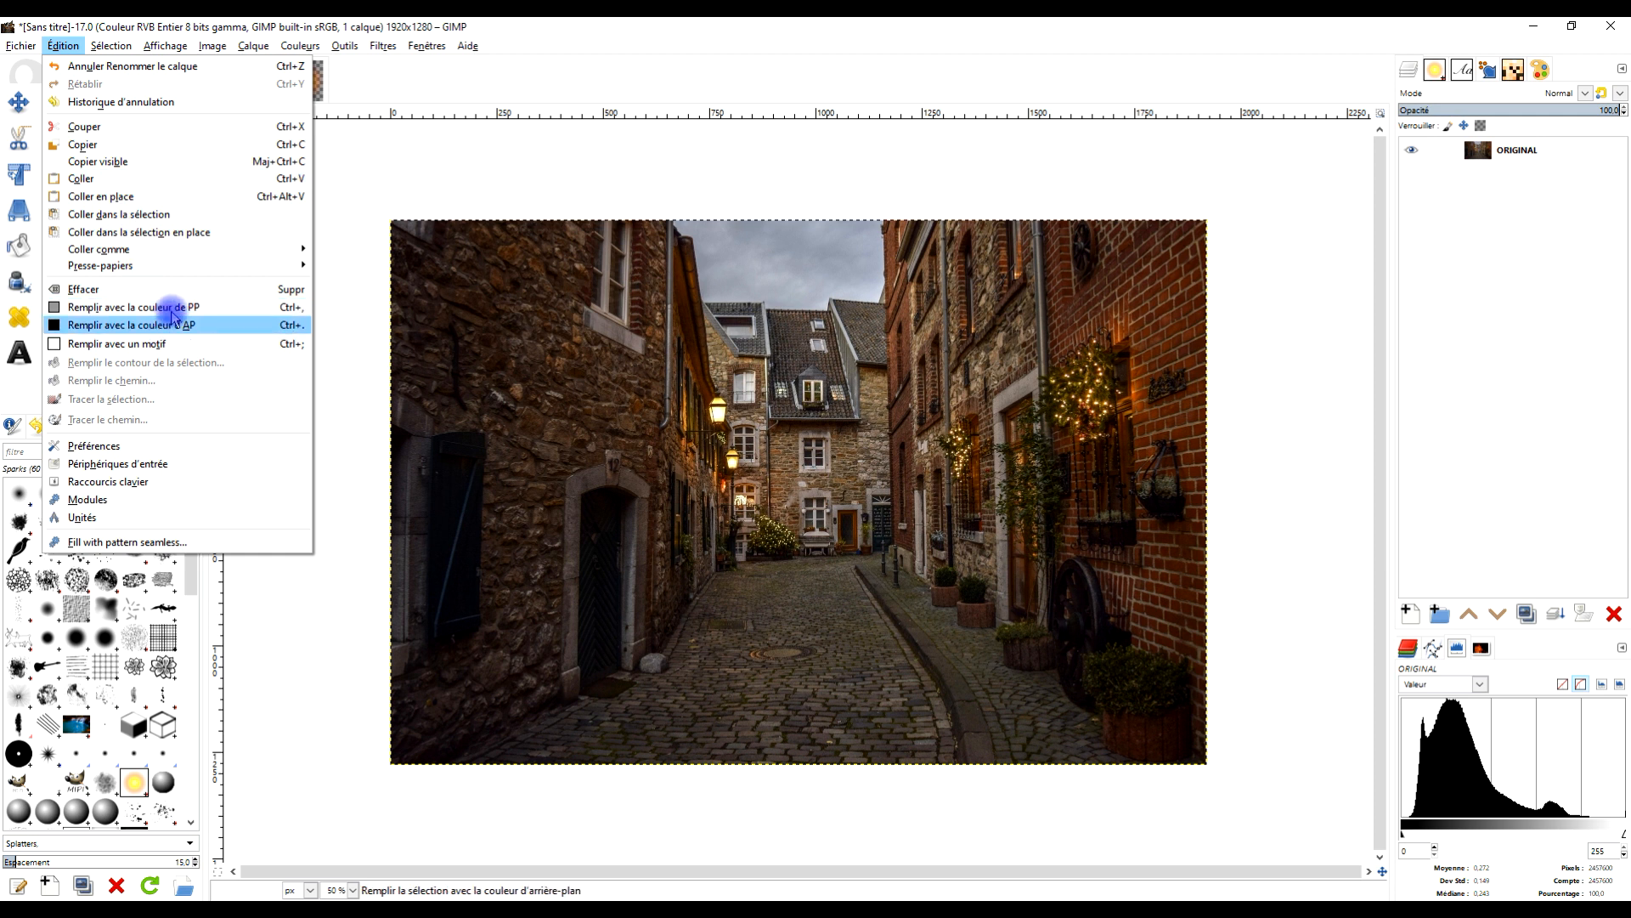
pyautogui.moveTo(212, 251)
pyautogui.click(465, 251)
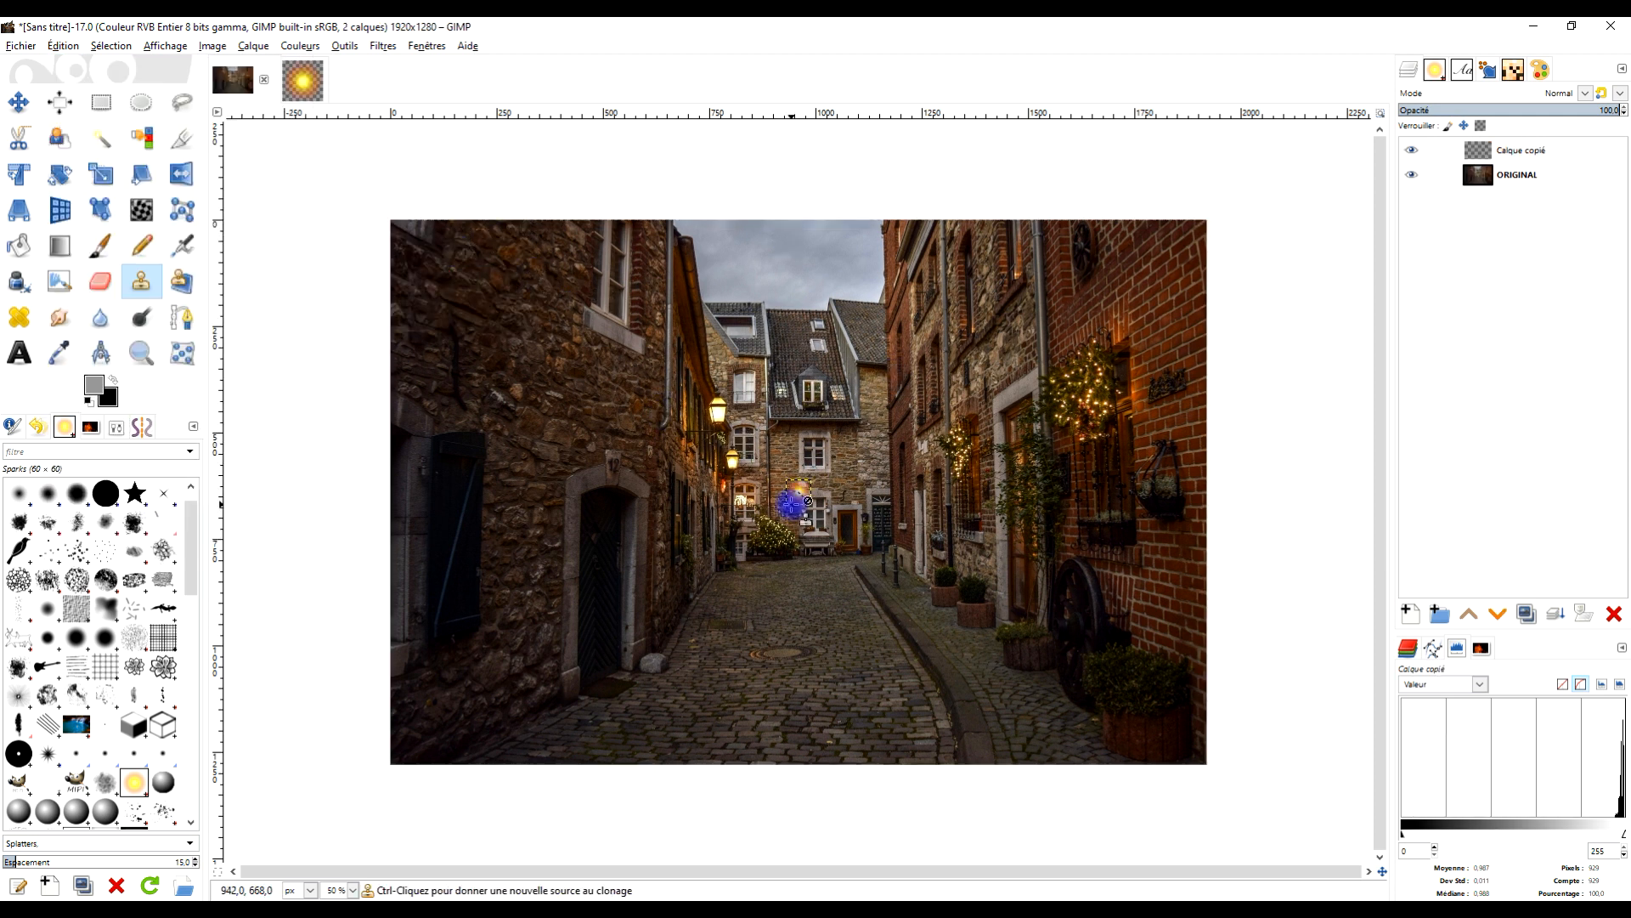
# Move the pasted spark down to the foot of the stone doorway's left jamb.
pyautogui.scroll(4, 797, 496)
pyautogui.scroll(-2, 805, 502)
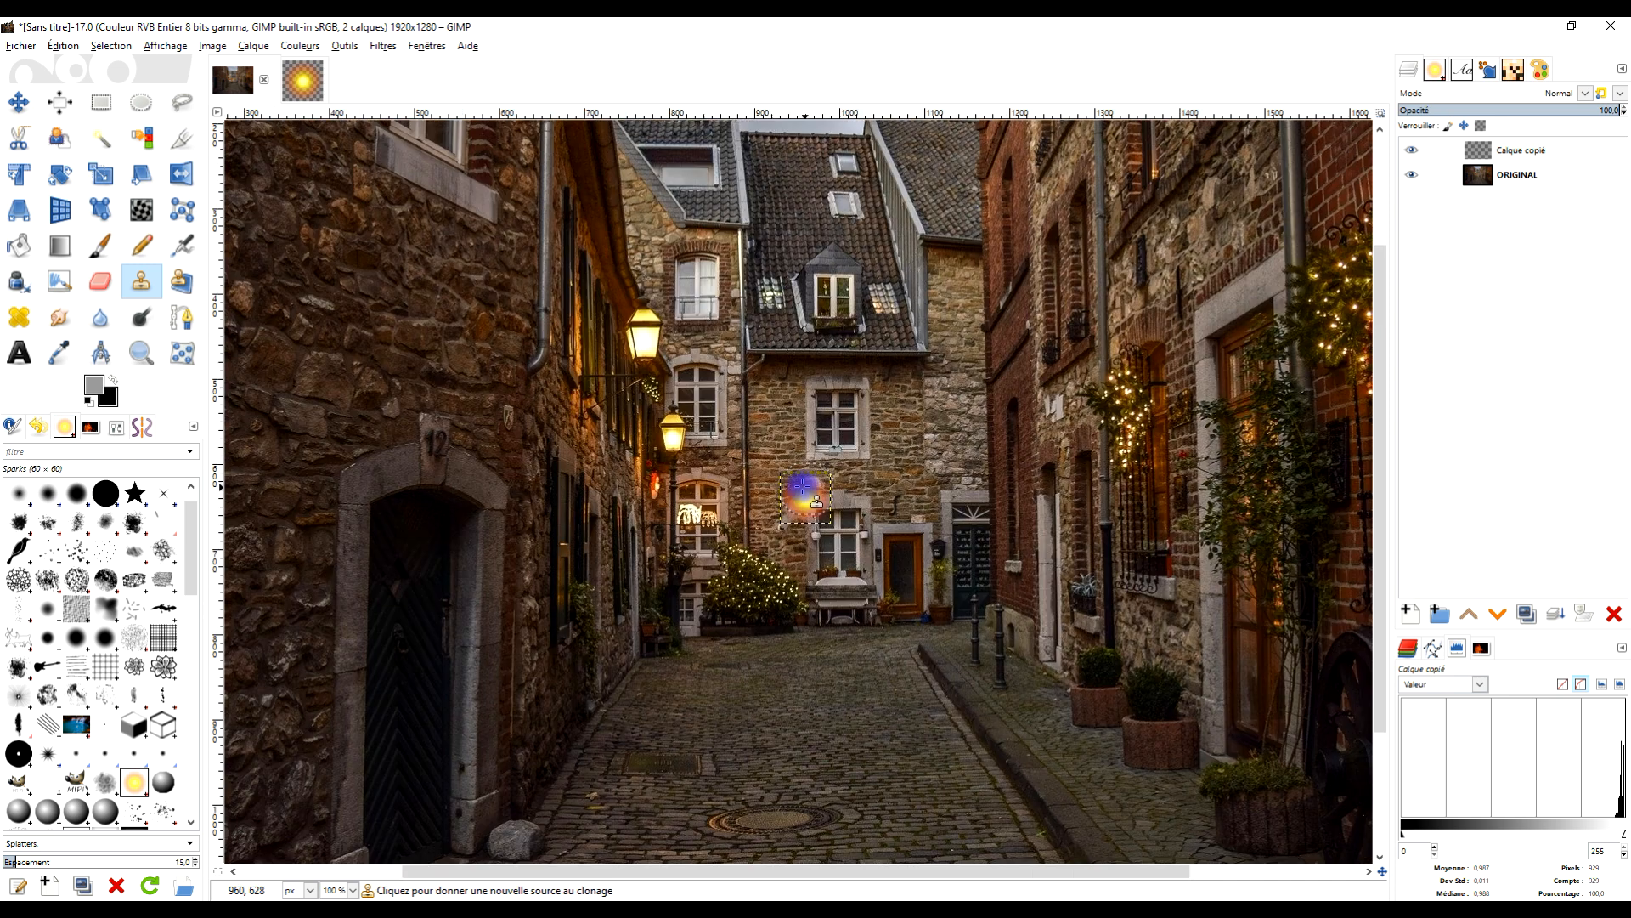
pyautogui.click(18, 102)
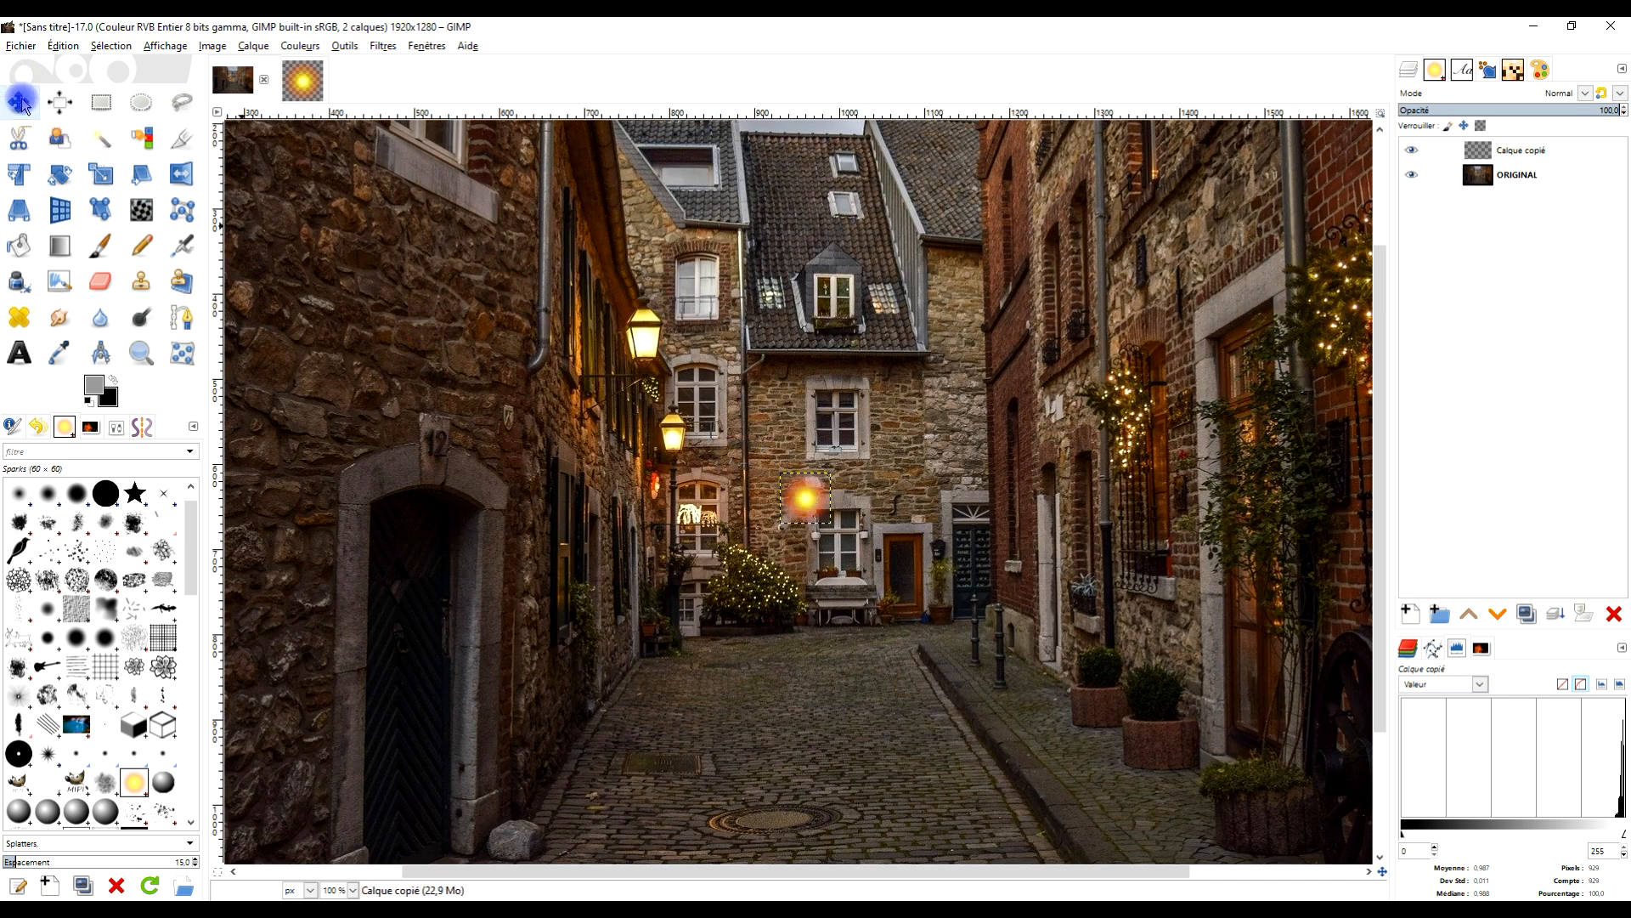
pyautogui.moveTo(804, 502); pyautogui.dragTo(325, 747)
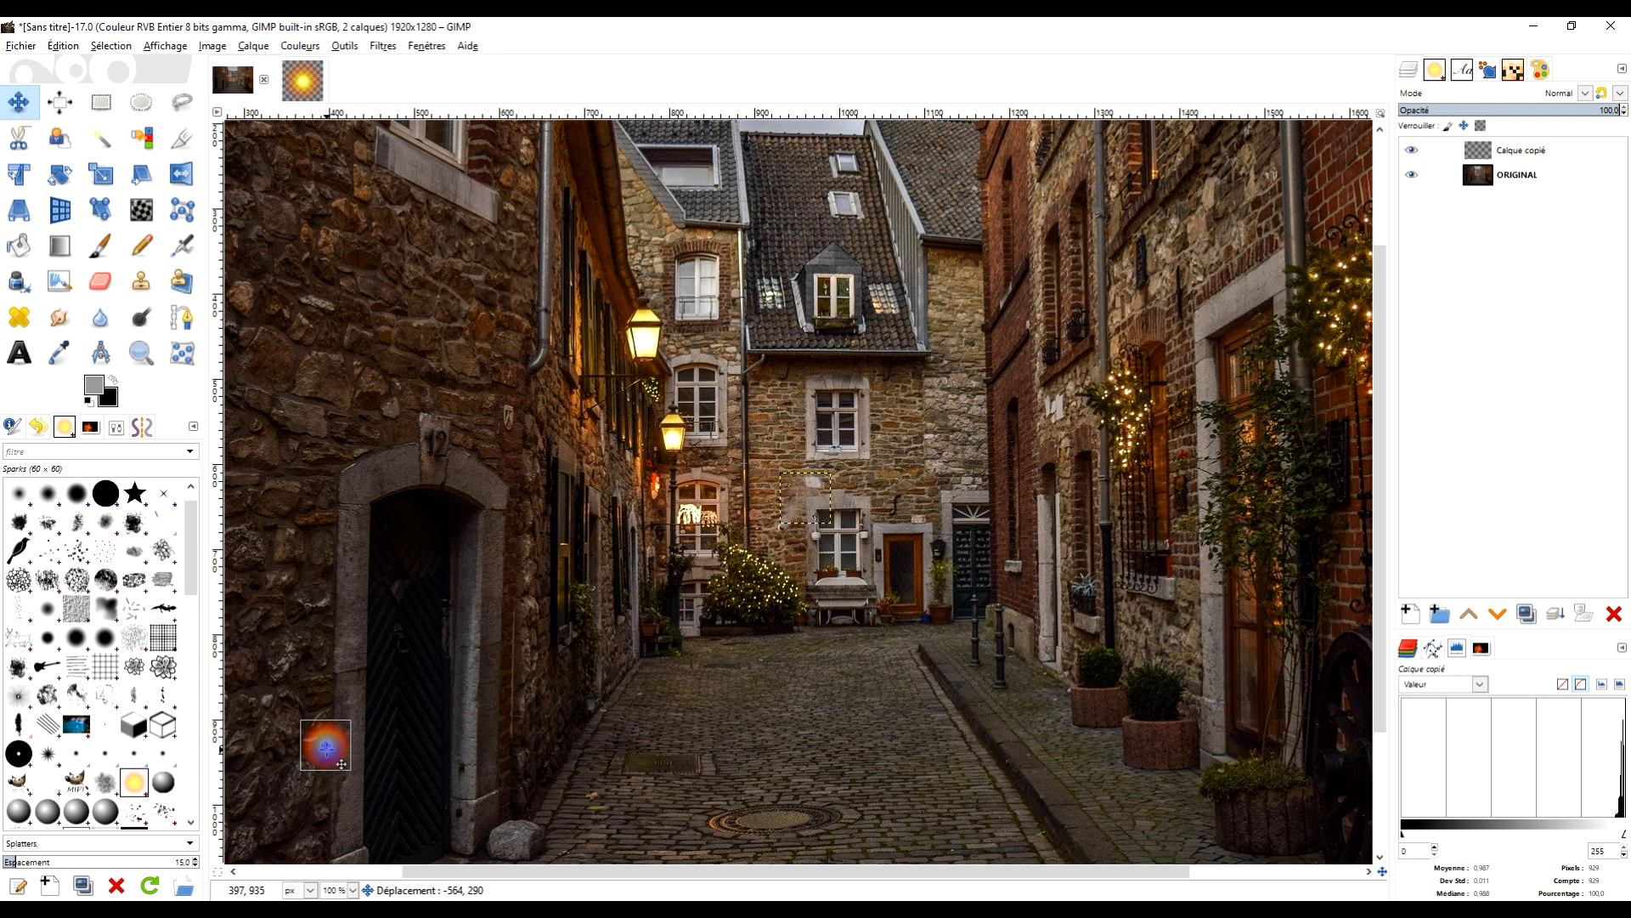
pyautogui.scroll(-2, 776, 430)
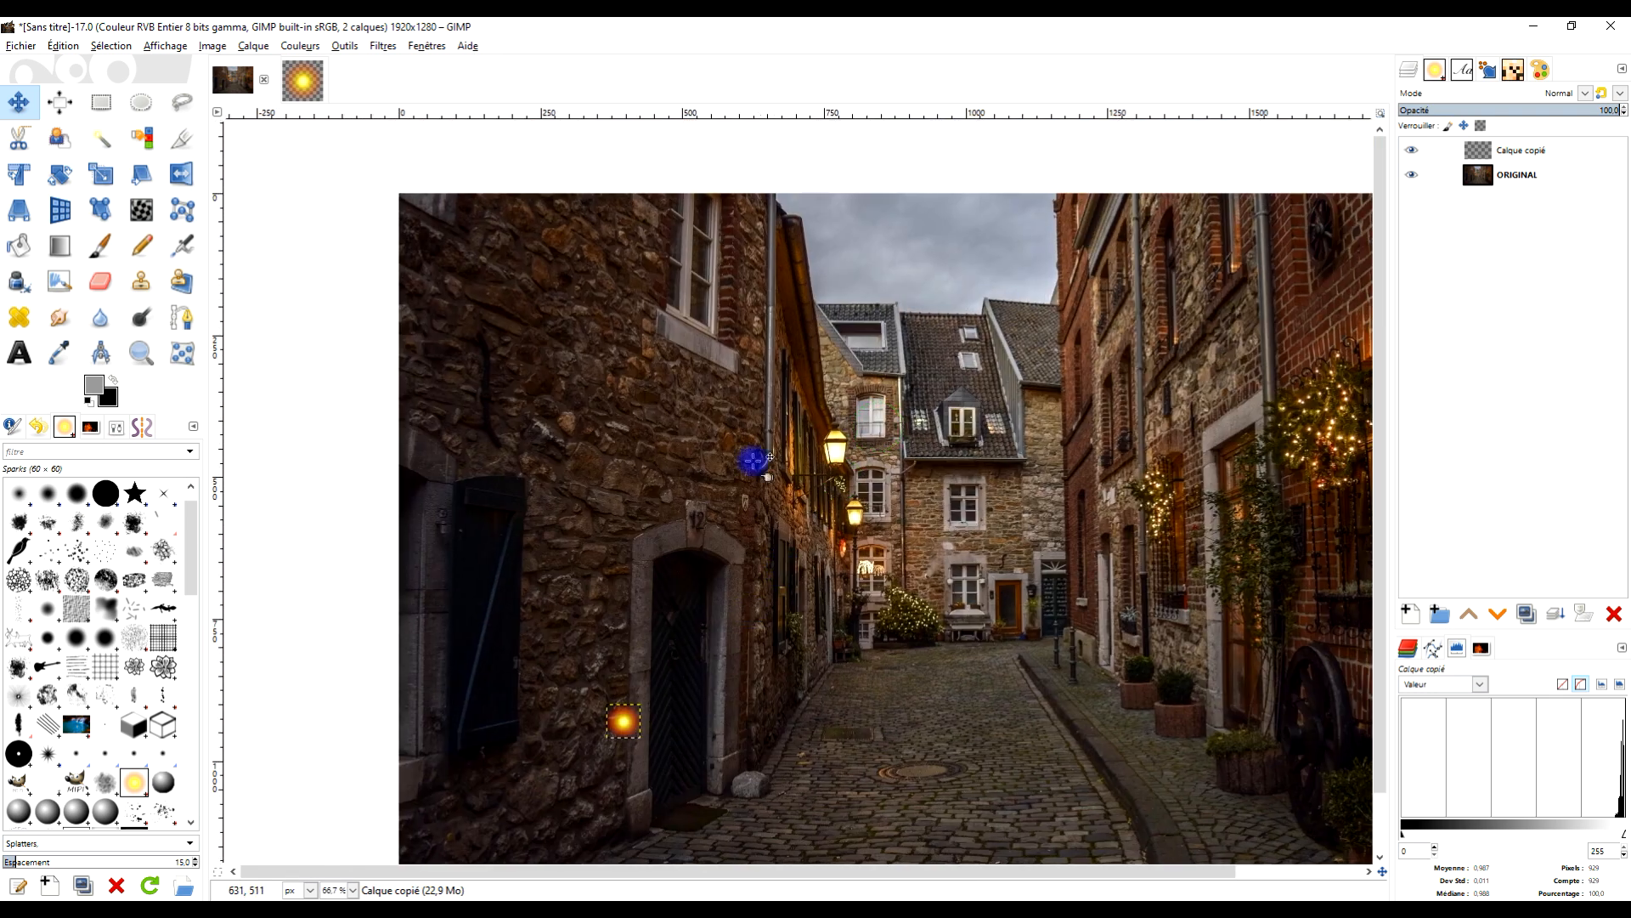
pyautogui.moveTo(659, 770); pyautogui.dragTo(617, 642)
pyautogui.moveTo(581, 591); pyautogui.dragTo(605, 693)
pyautogui.press('1')
pyautogui.moveTo(798, 573); pyautogui.dragTo(782, 522)
# Scale the spark layer down to 41 × 41 pixels at the foot of the doorway's left jamb.
pyautogui.click(101, 174)
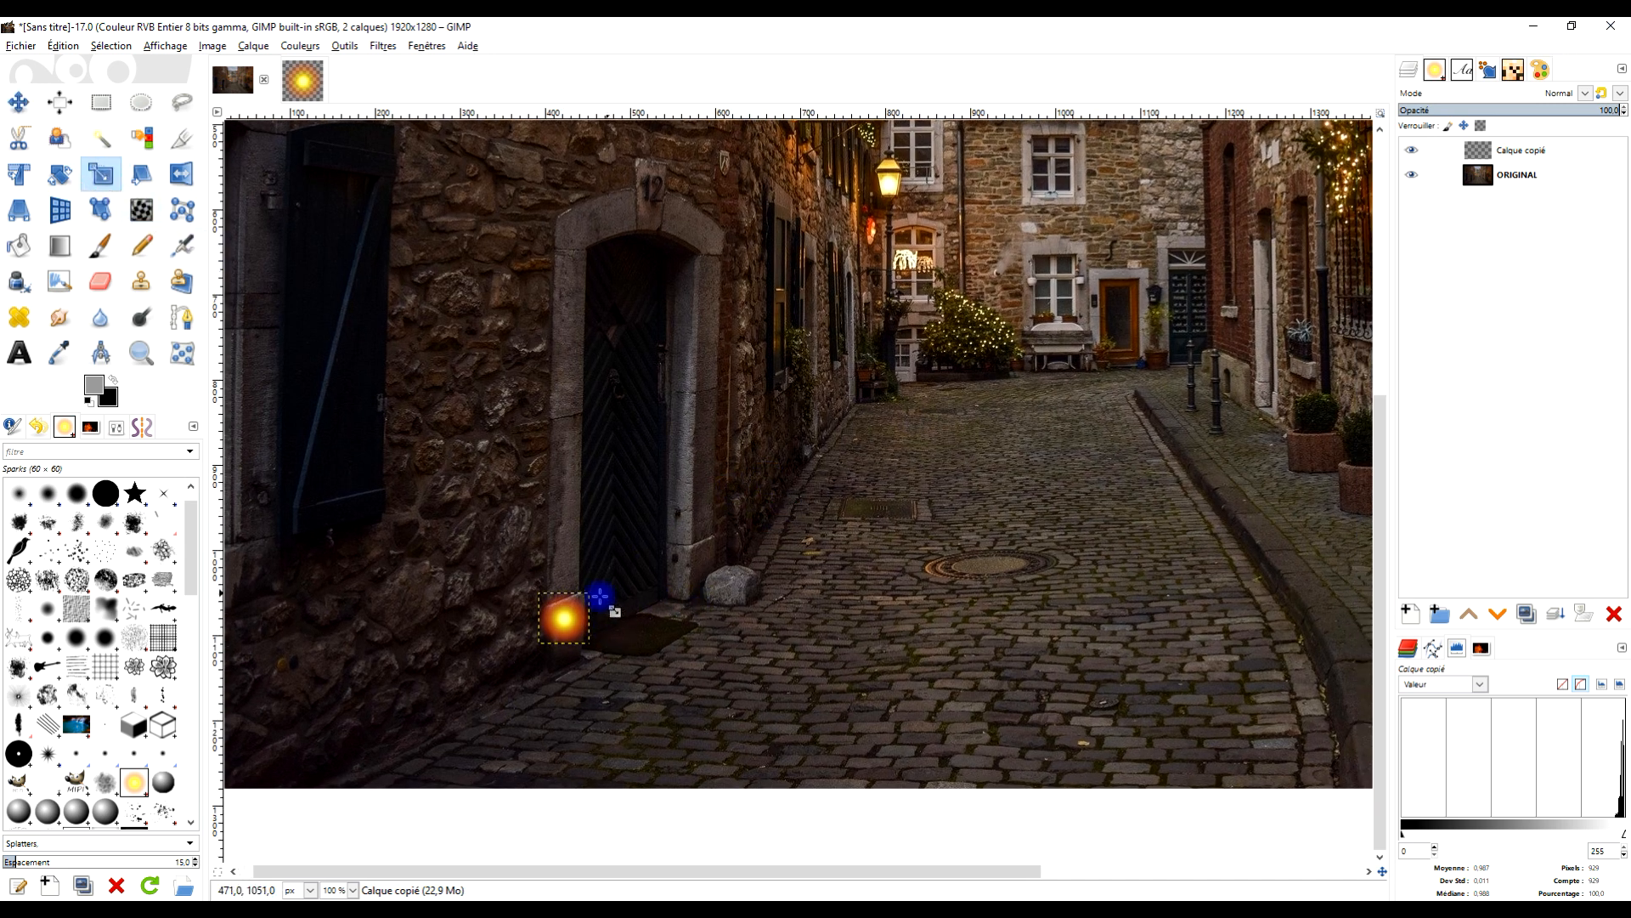
pyautogui.click(553, 619)
pyautogui.moveTo(536, 584); pyautogui.dragTo(548, 603)
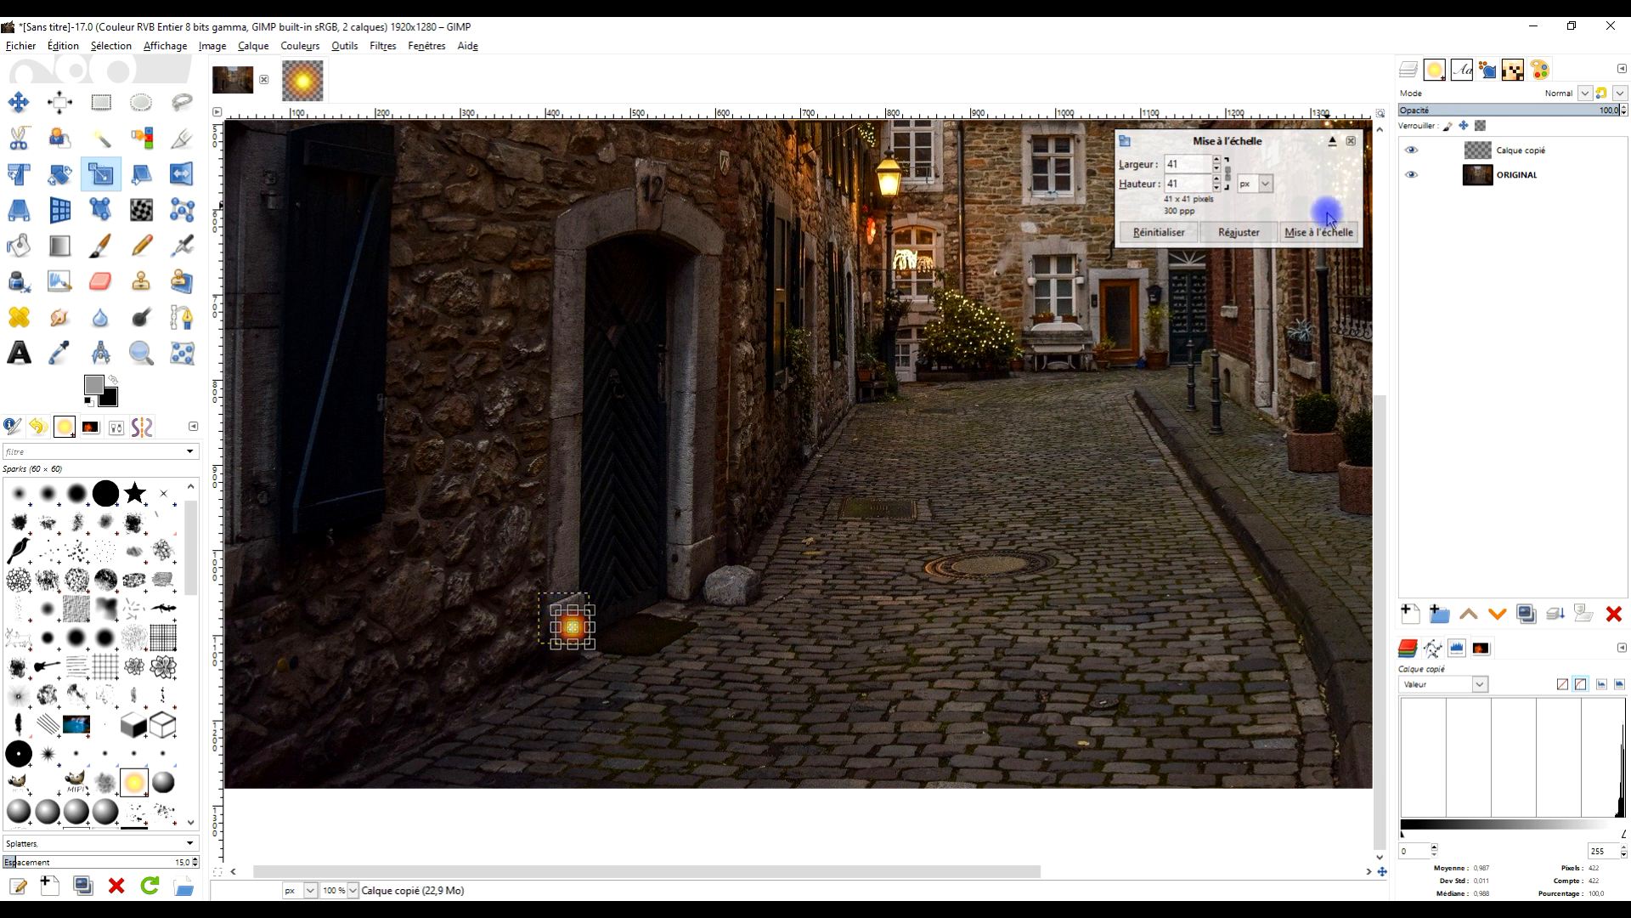
pyautogui.click(1319, 231)
# Enlarge the spark layer to the image size and rename it LUMINEUX.
pyautogui.rightClick(1493, 153)
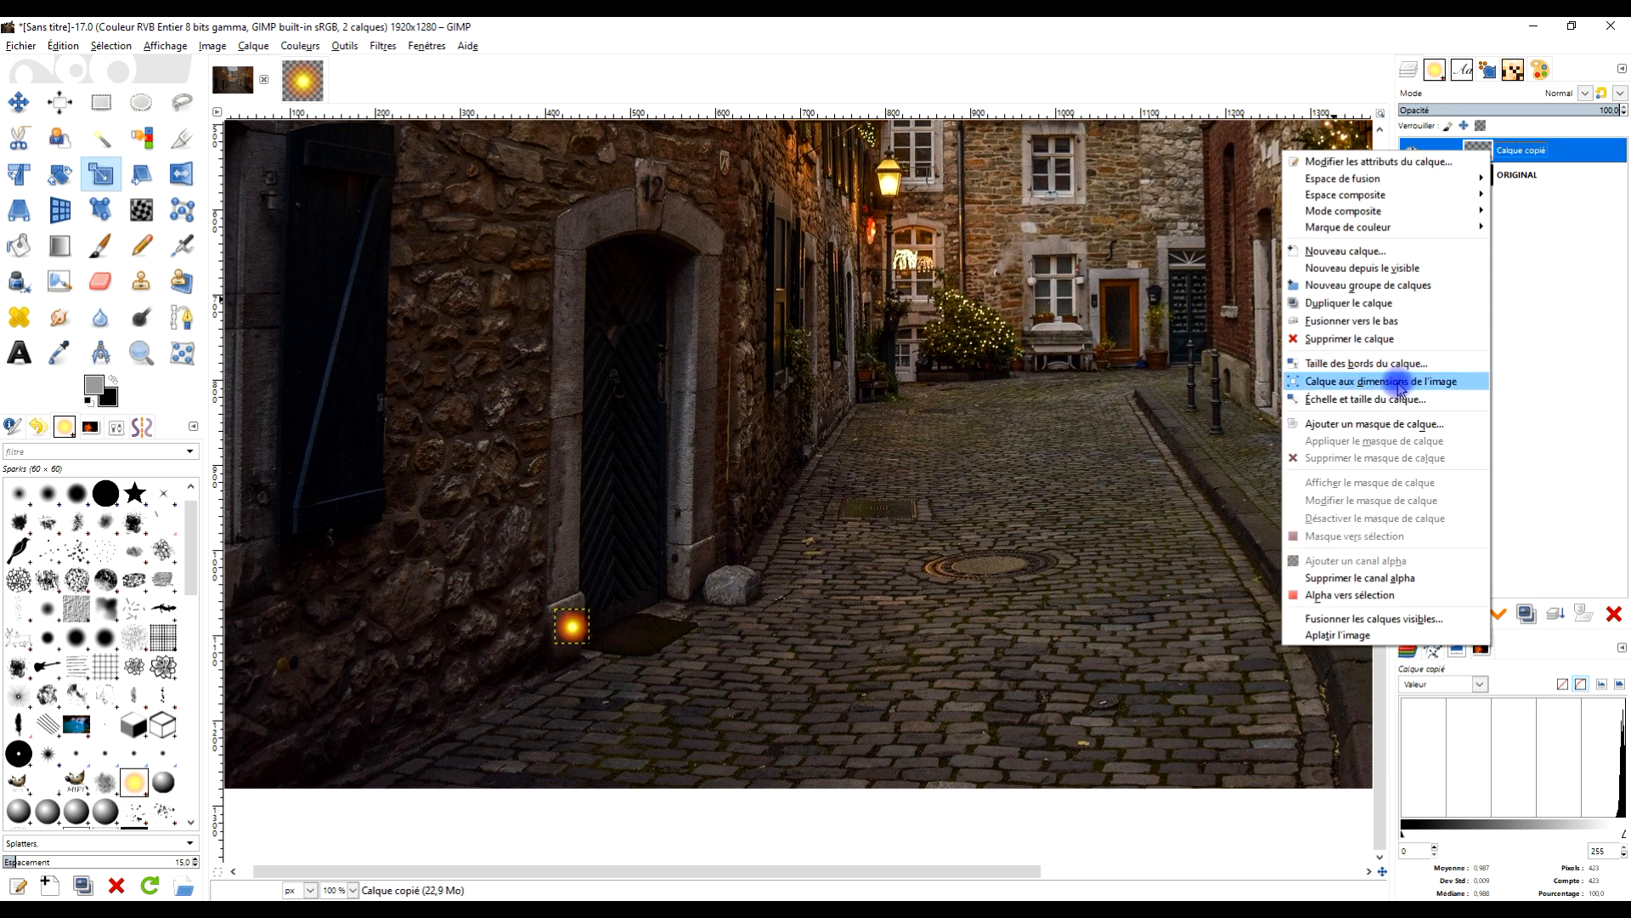
pyautogui.click(1400, 382)
pyautogui.doubleClick(1520, 151)
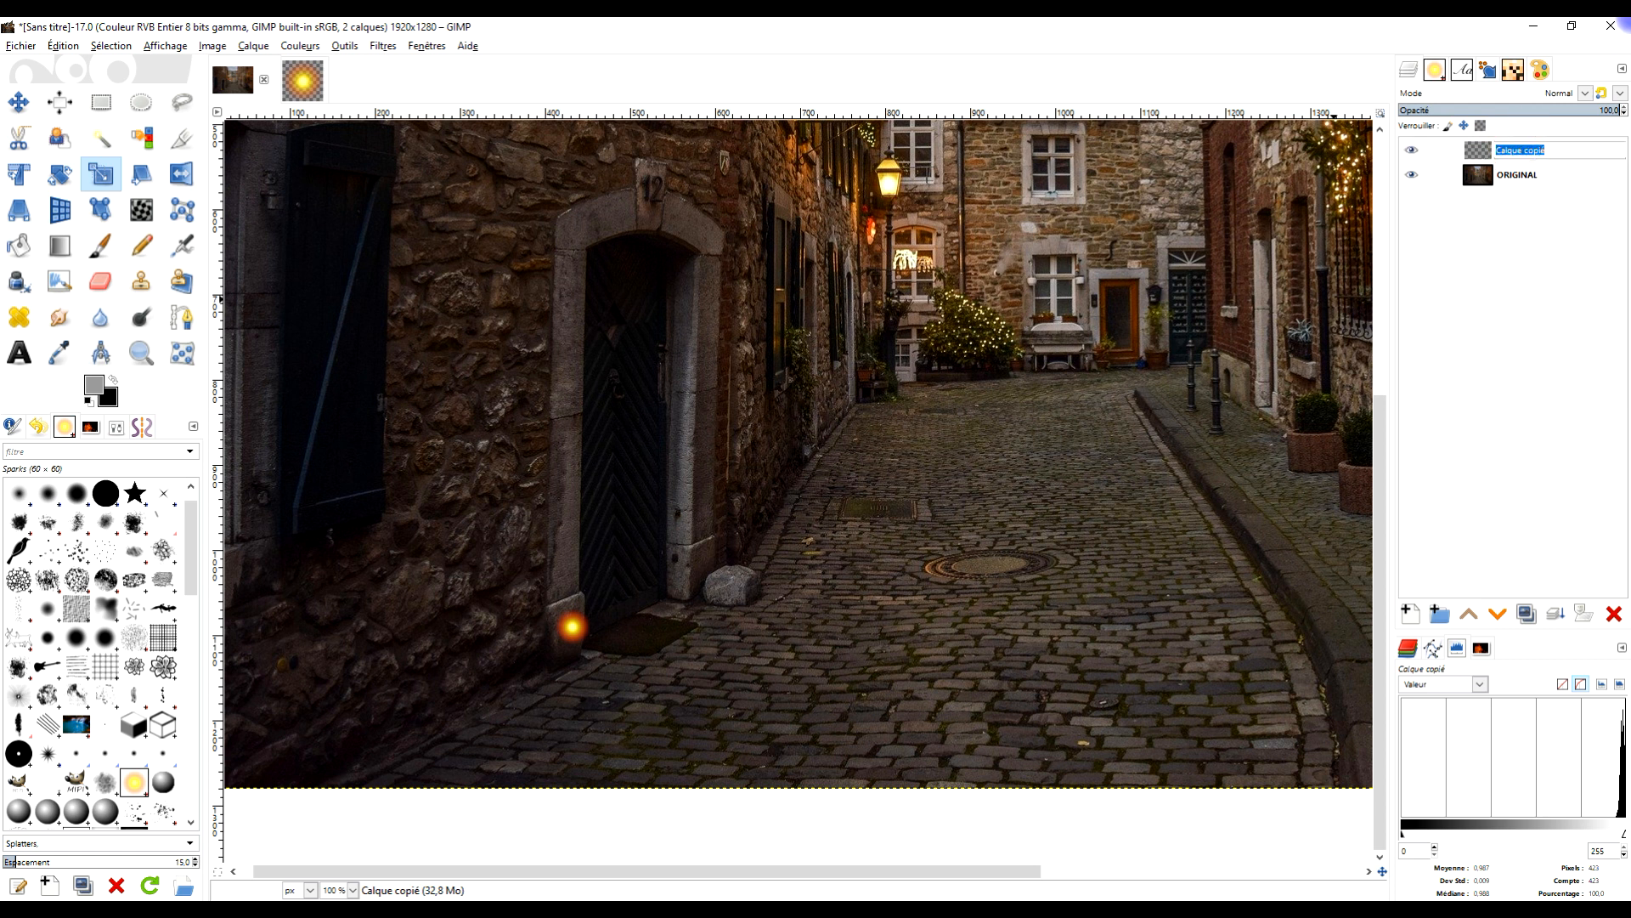
pyautogui.write('LUMINEUX')
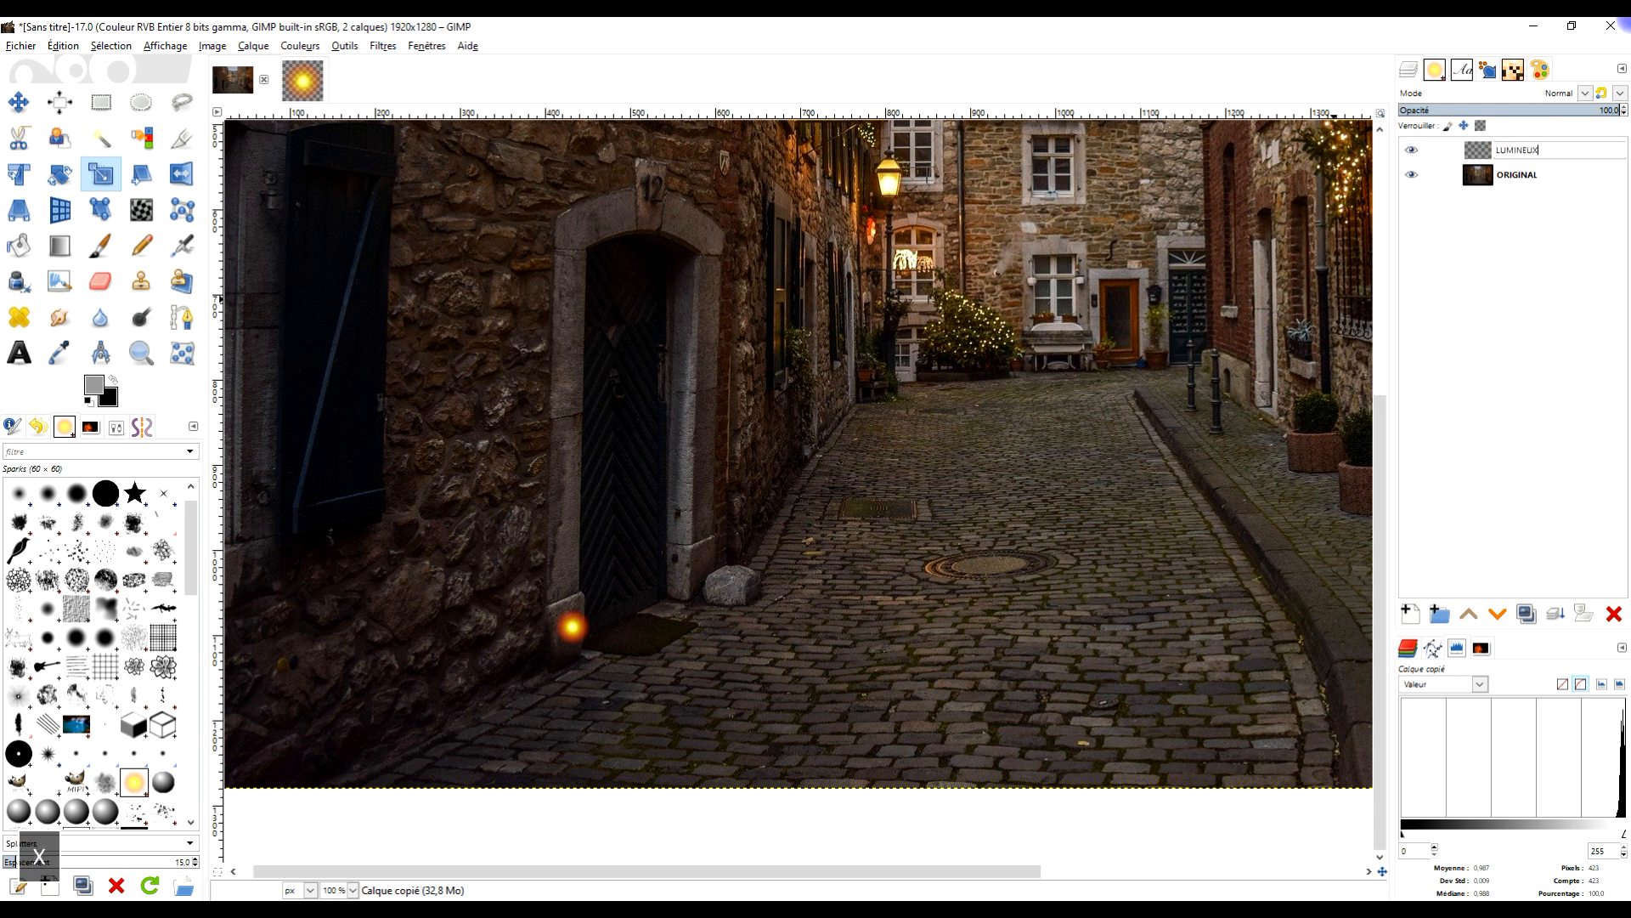
pyautogui.press('Return')
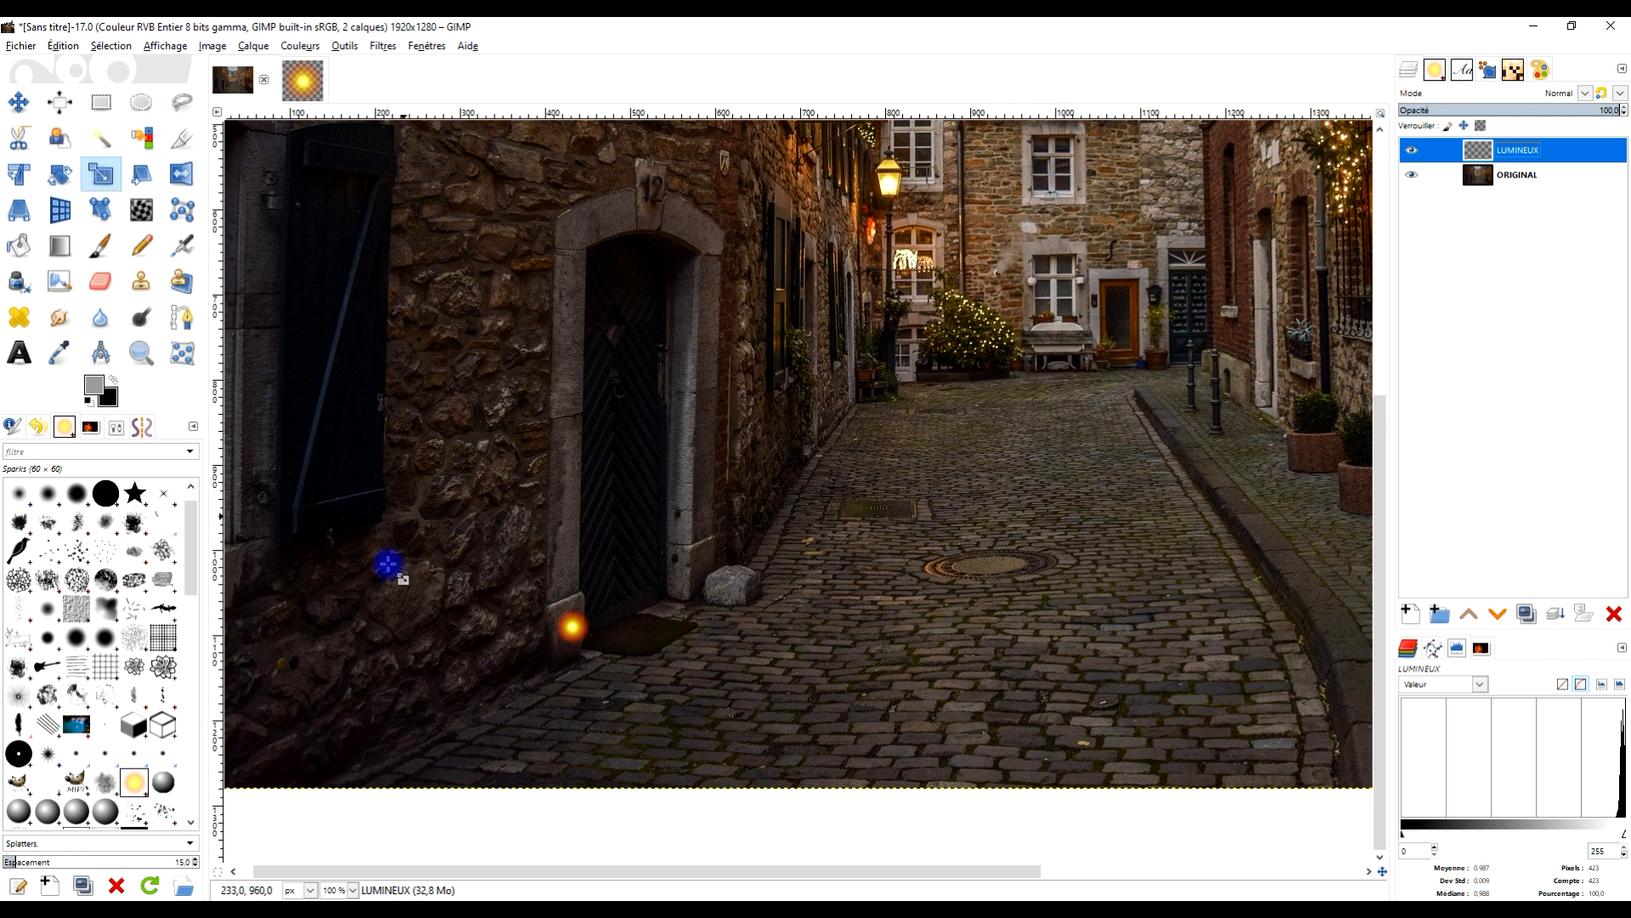
# Activate the Clone tool and give it the 2. Hardness 075 brush.
pyautogui.click(141, 289)
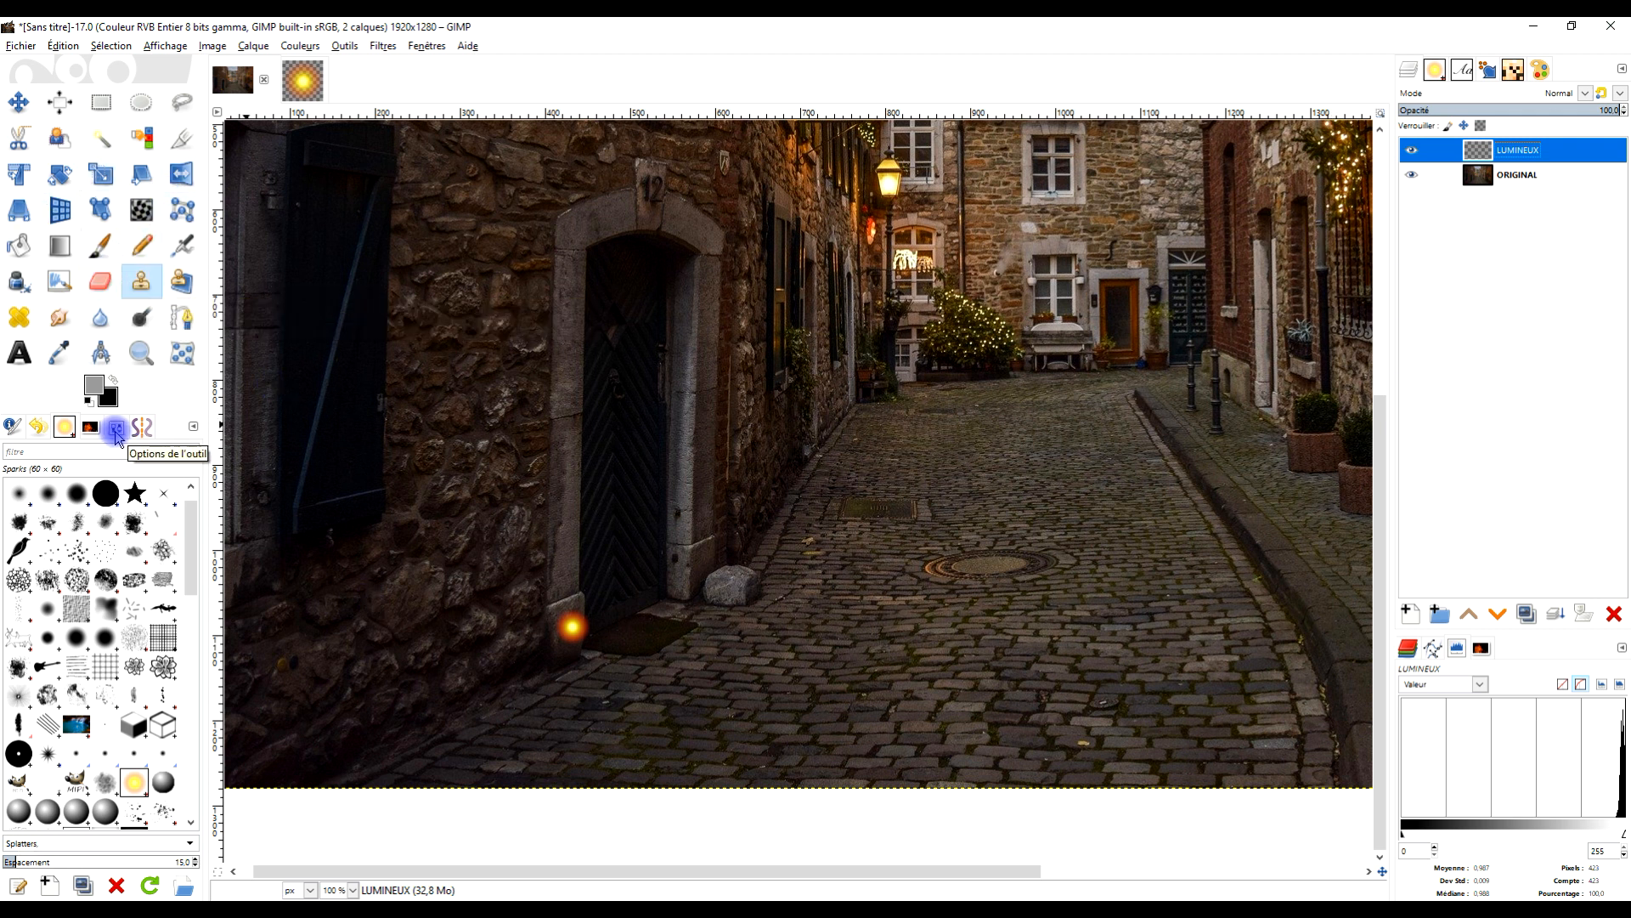
pyautogui.click(116, 433)
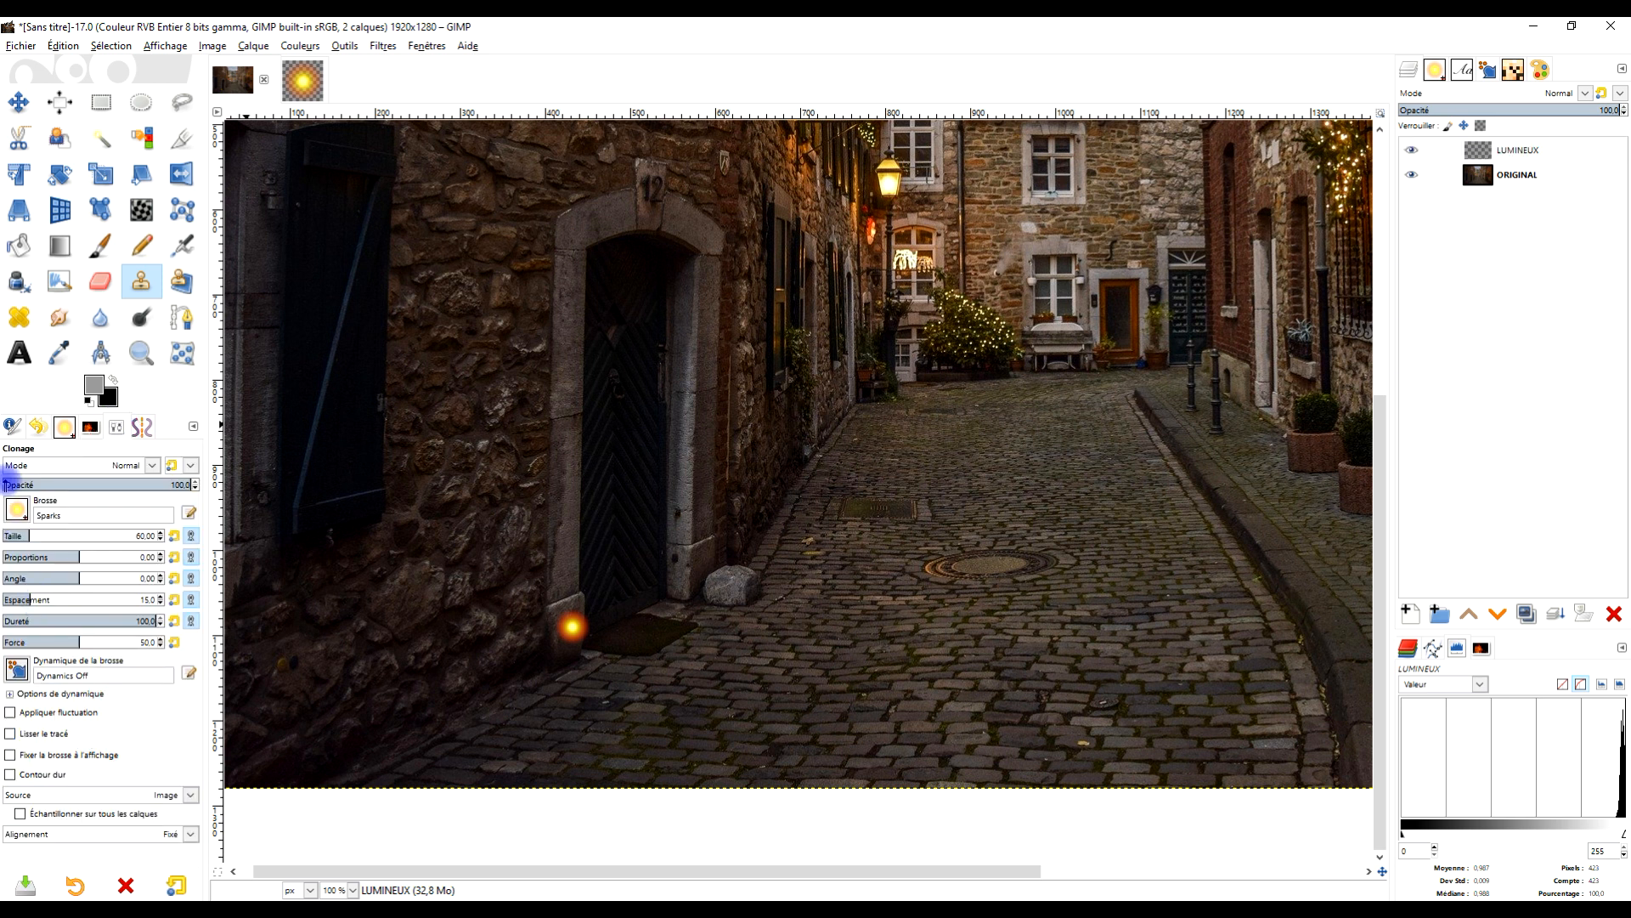
pyautogui.click(17, 511)
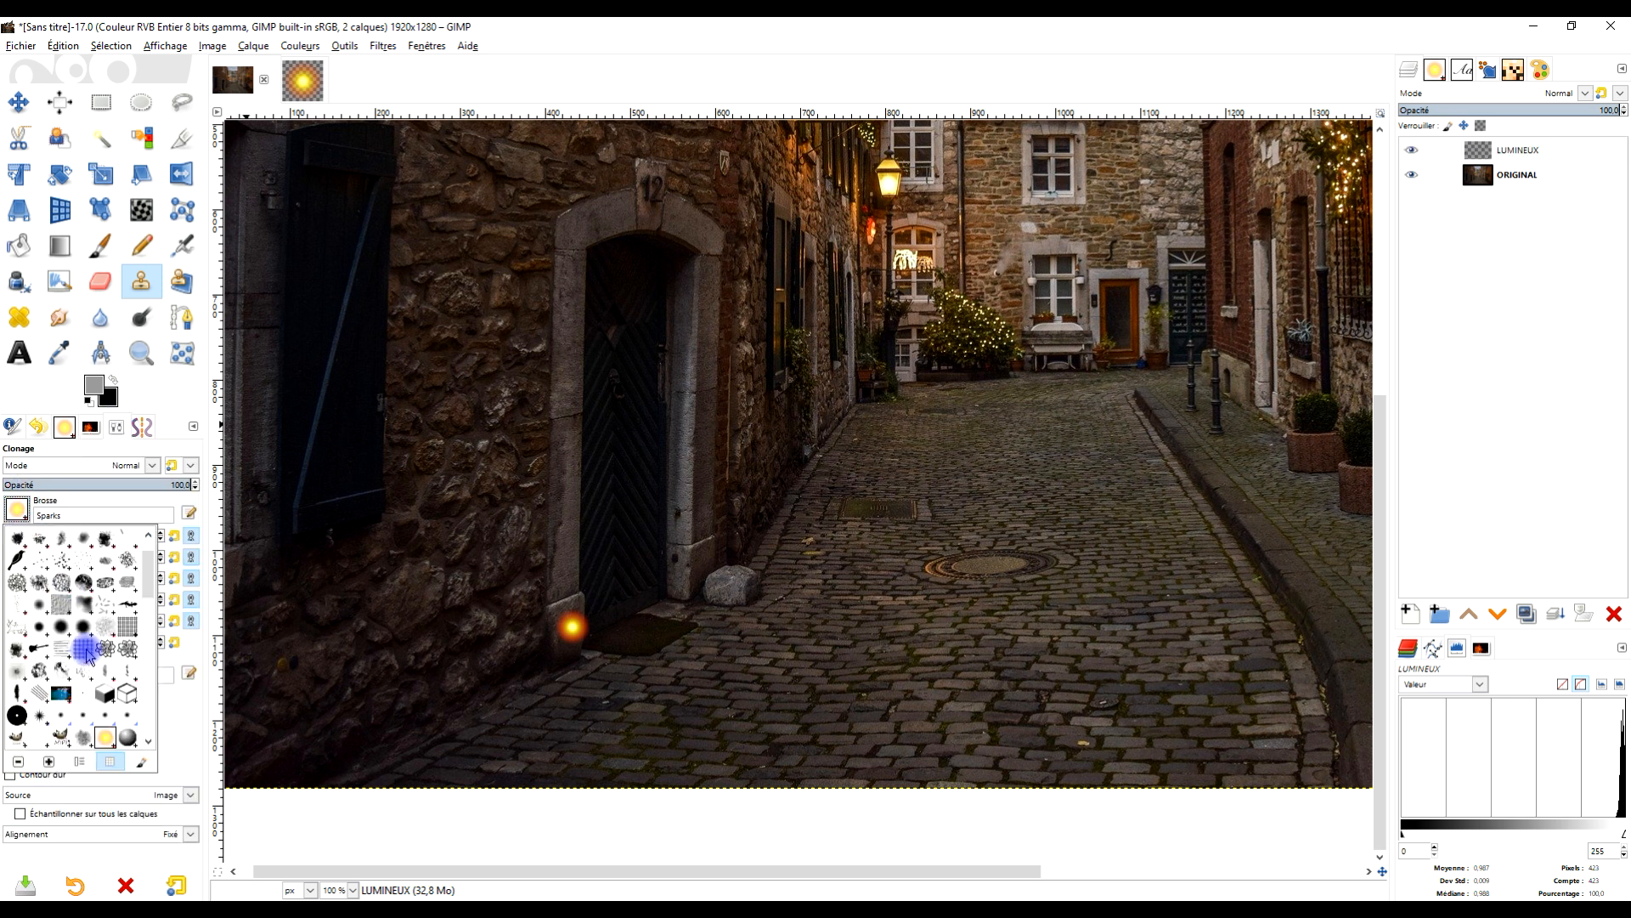
pyautogui.scroll(2, 90, 629)
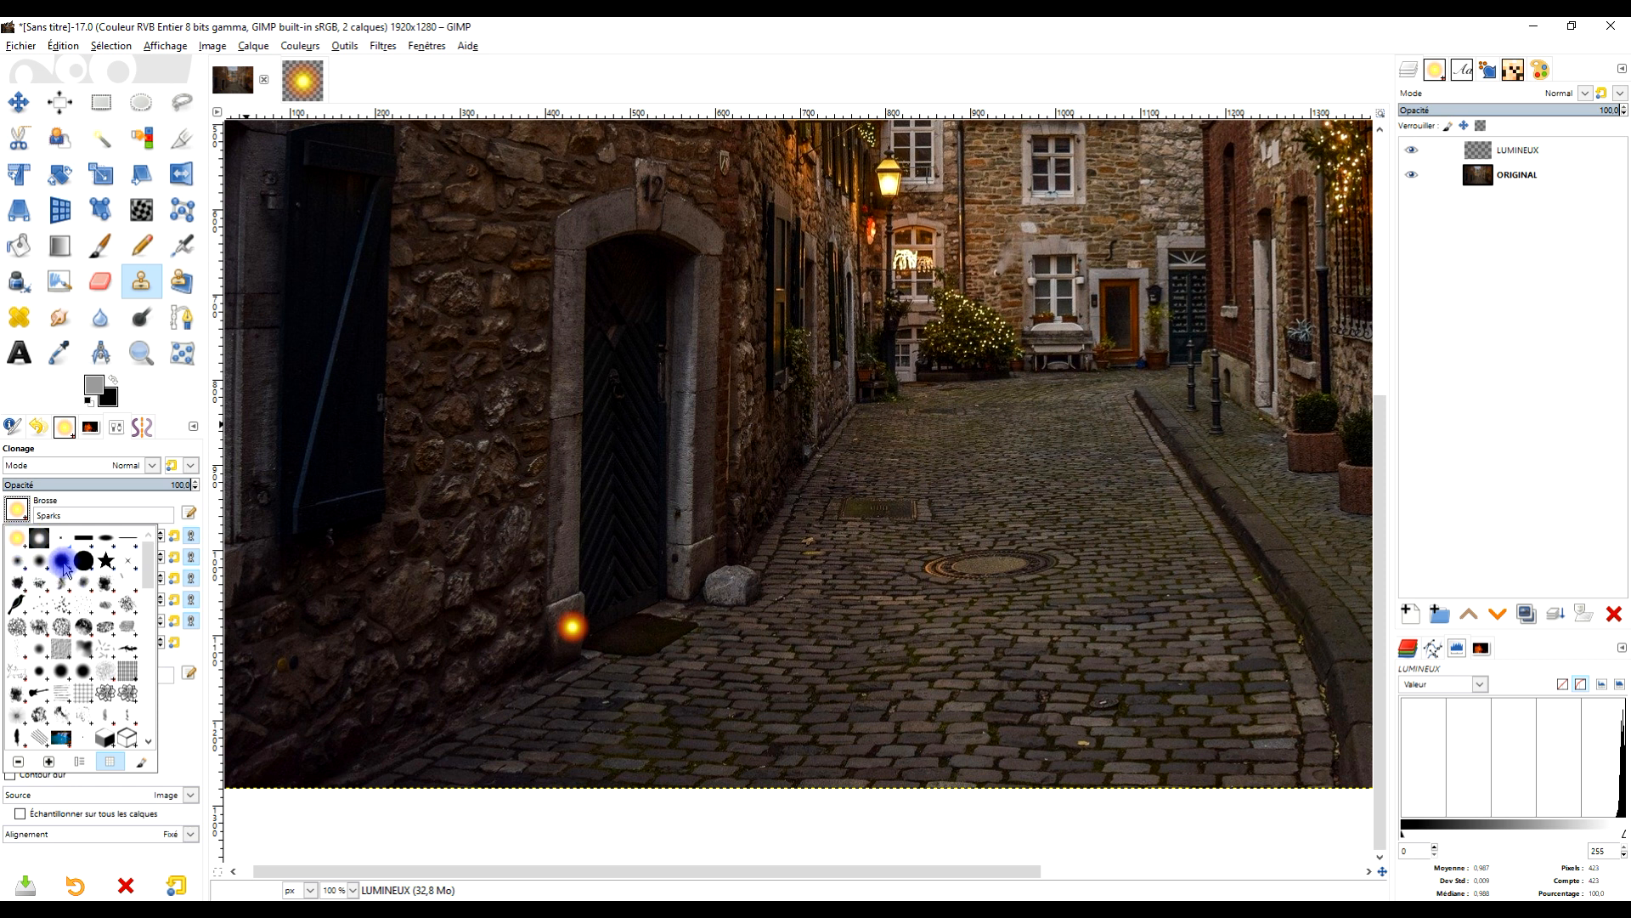
pyautogui.click(63, 563)
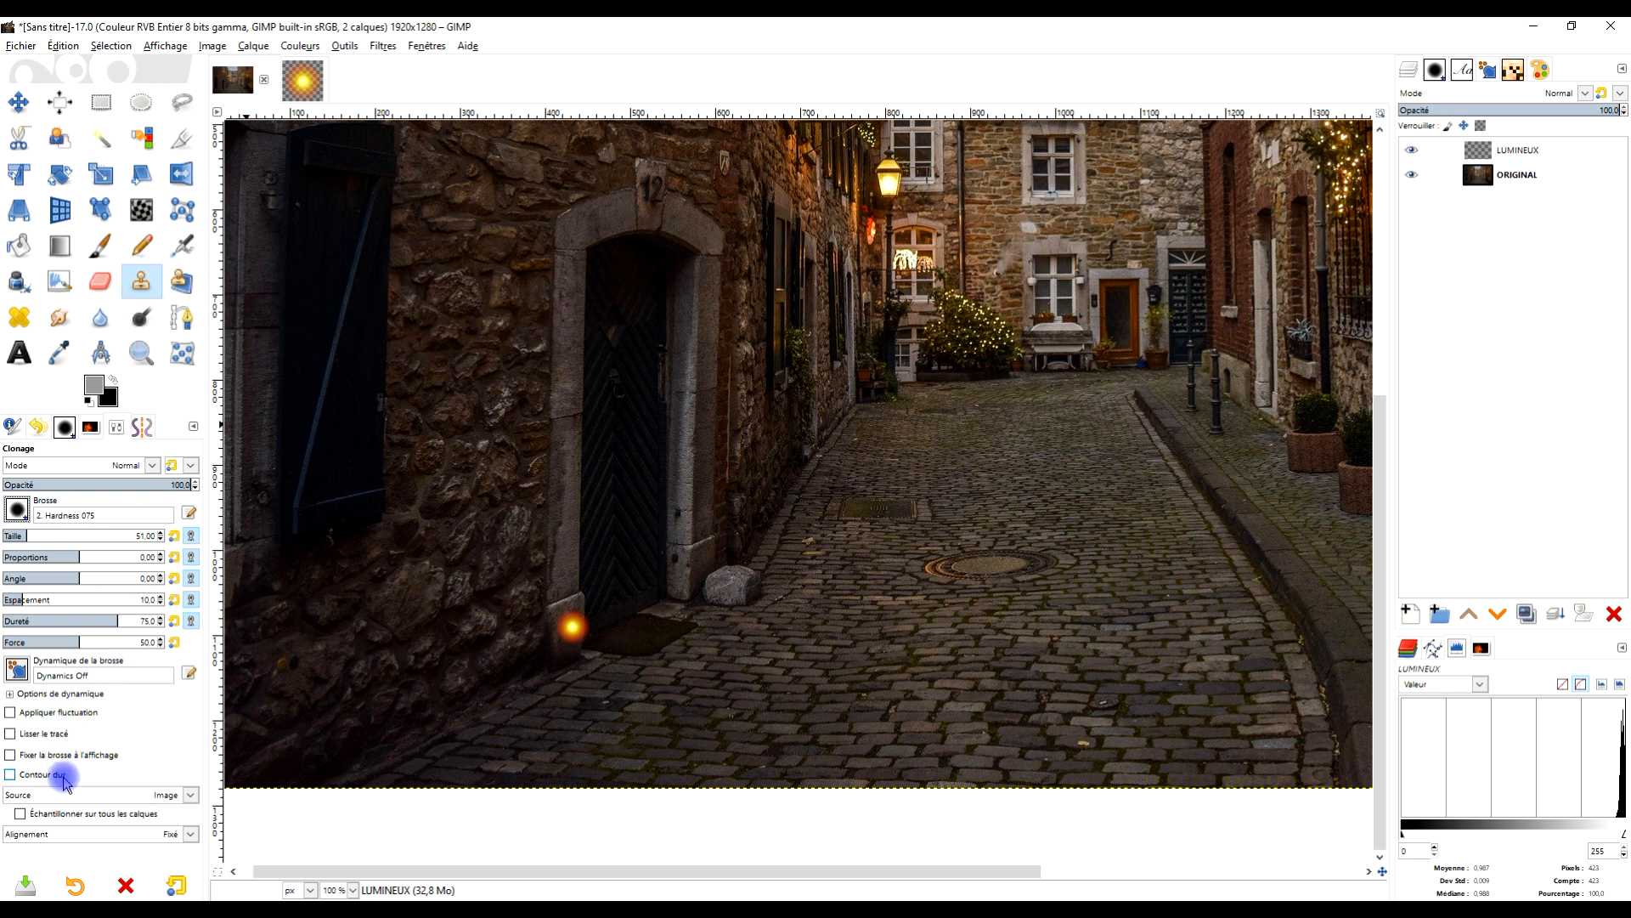
# Leave the brush unlocked from the view and set the clone alignment to Fixé.
pyautogui.click(59, 755)
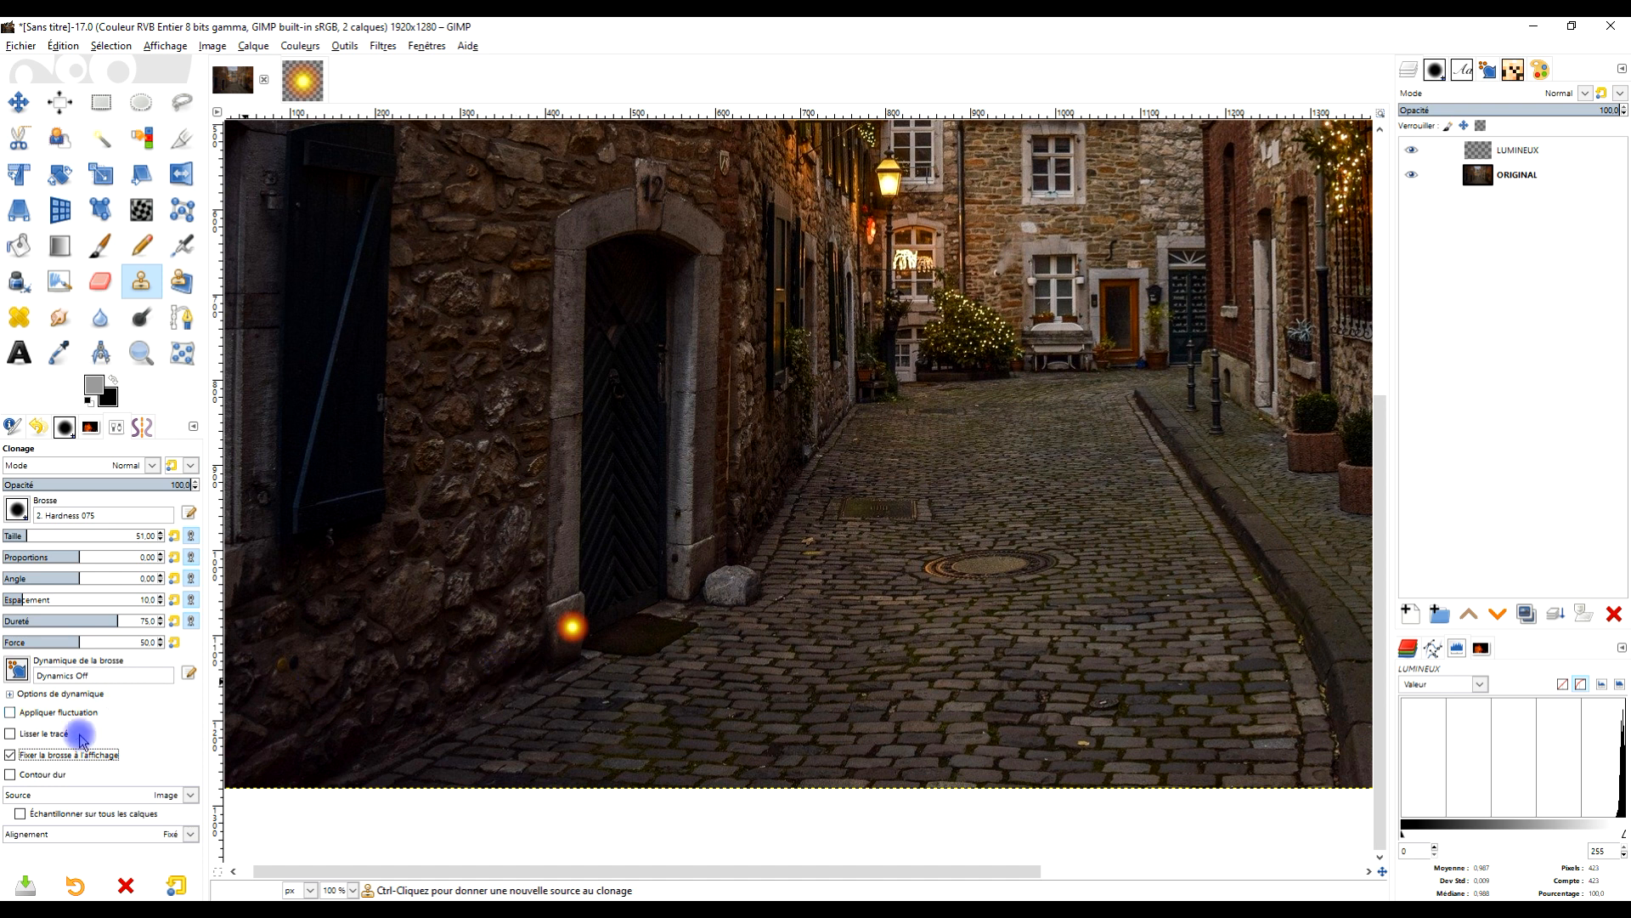
pyautogui.click(77, 755)
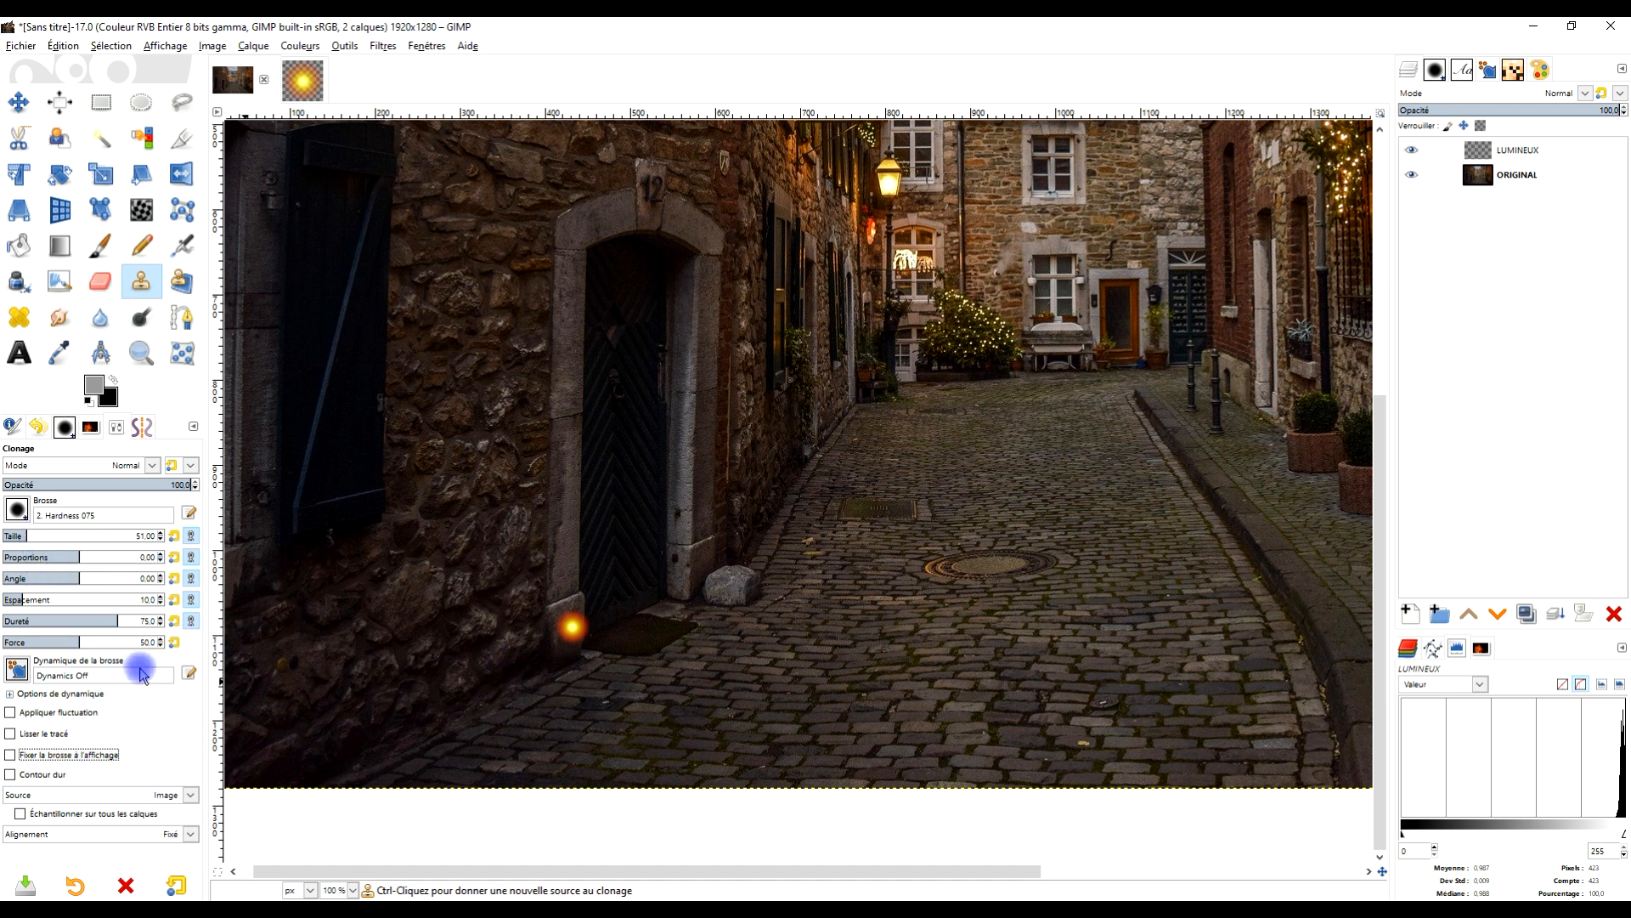
pyautogui.click(47, 837)
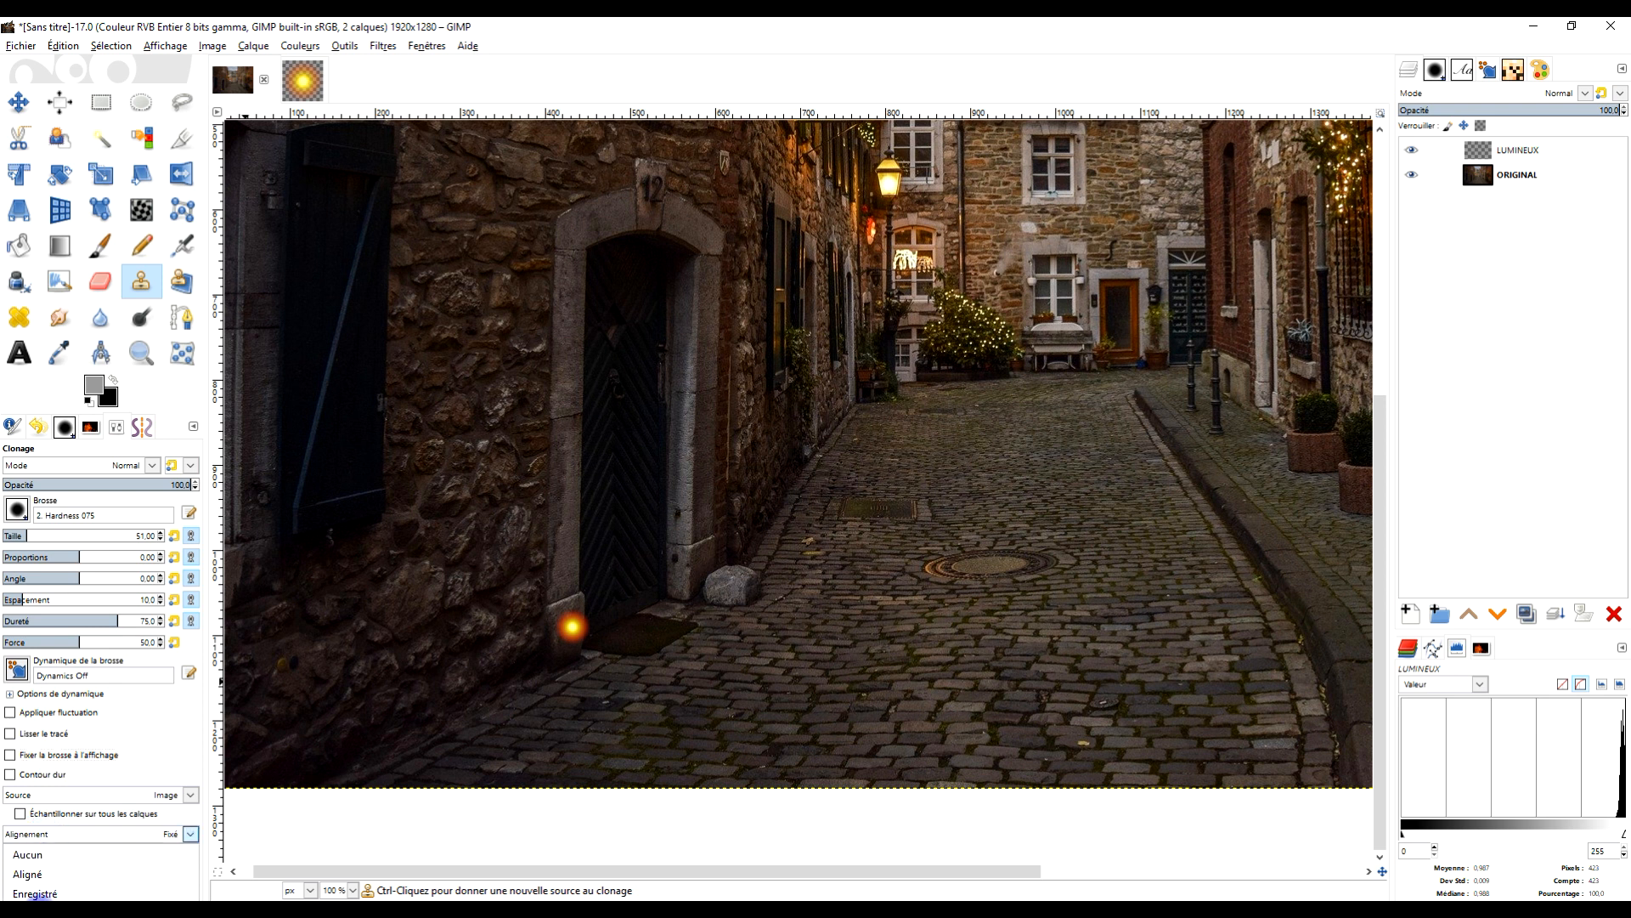
pyautogui.click(37, 903)
# Set the centre of the spark at the doorway's foot as the clone source.
pyautogui.scroll(4, 571, 635)
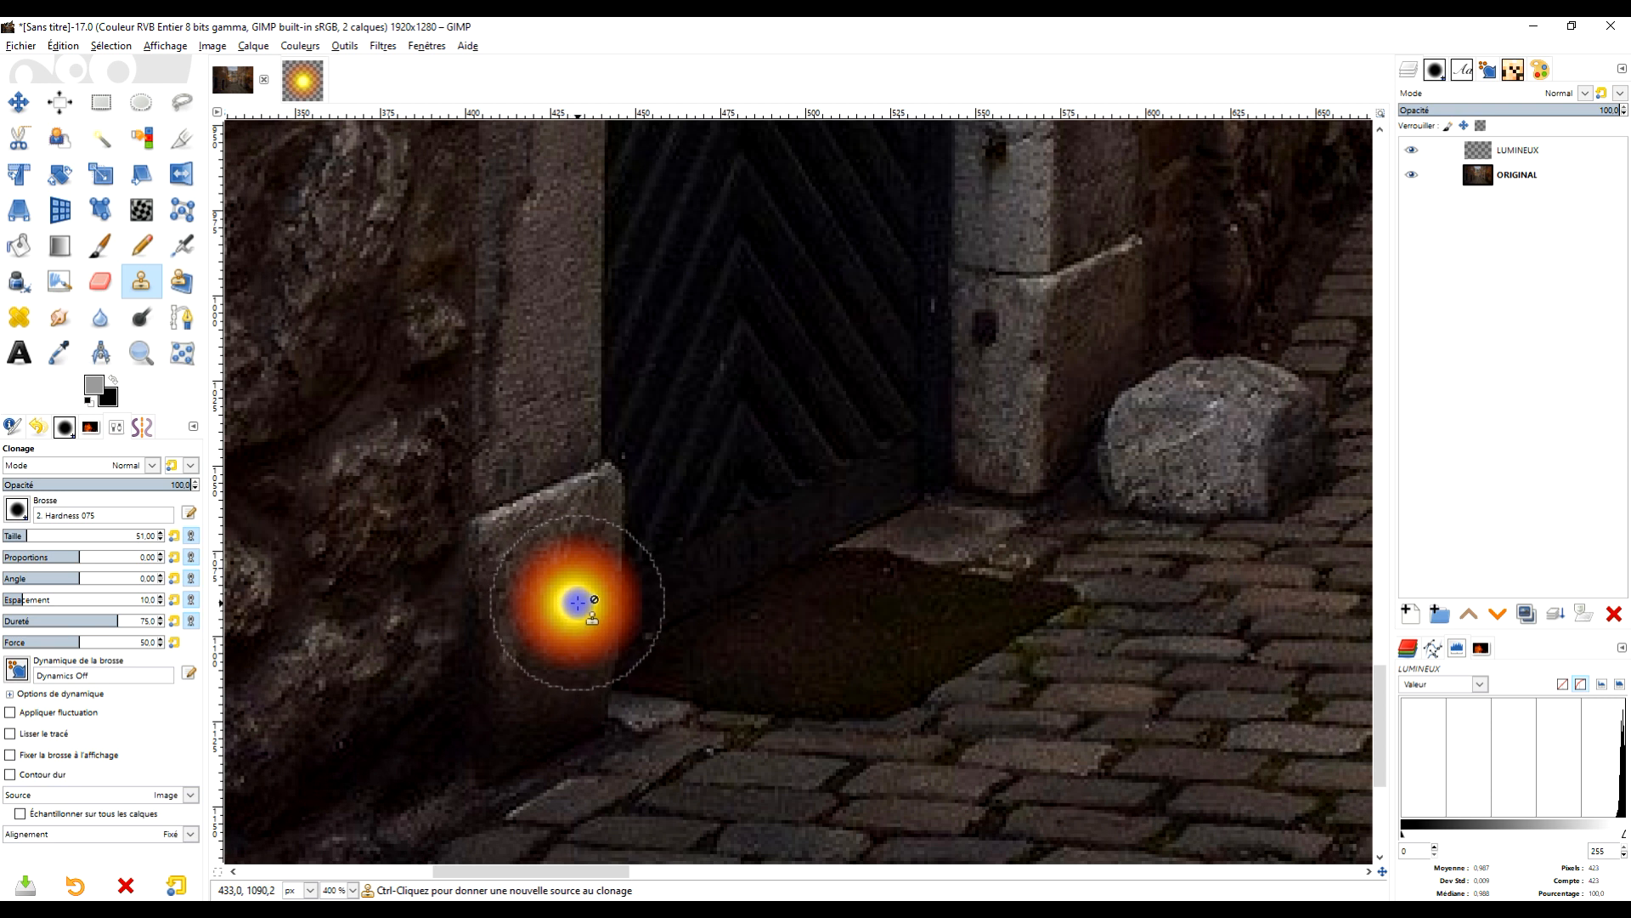
pyautogui.keyDown('ctrl'); pyautogui.click(578, 603); pyautogui.keyUp('ctrl')
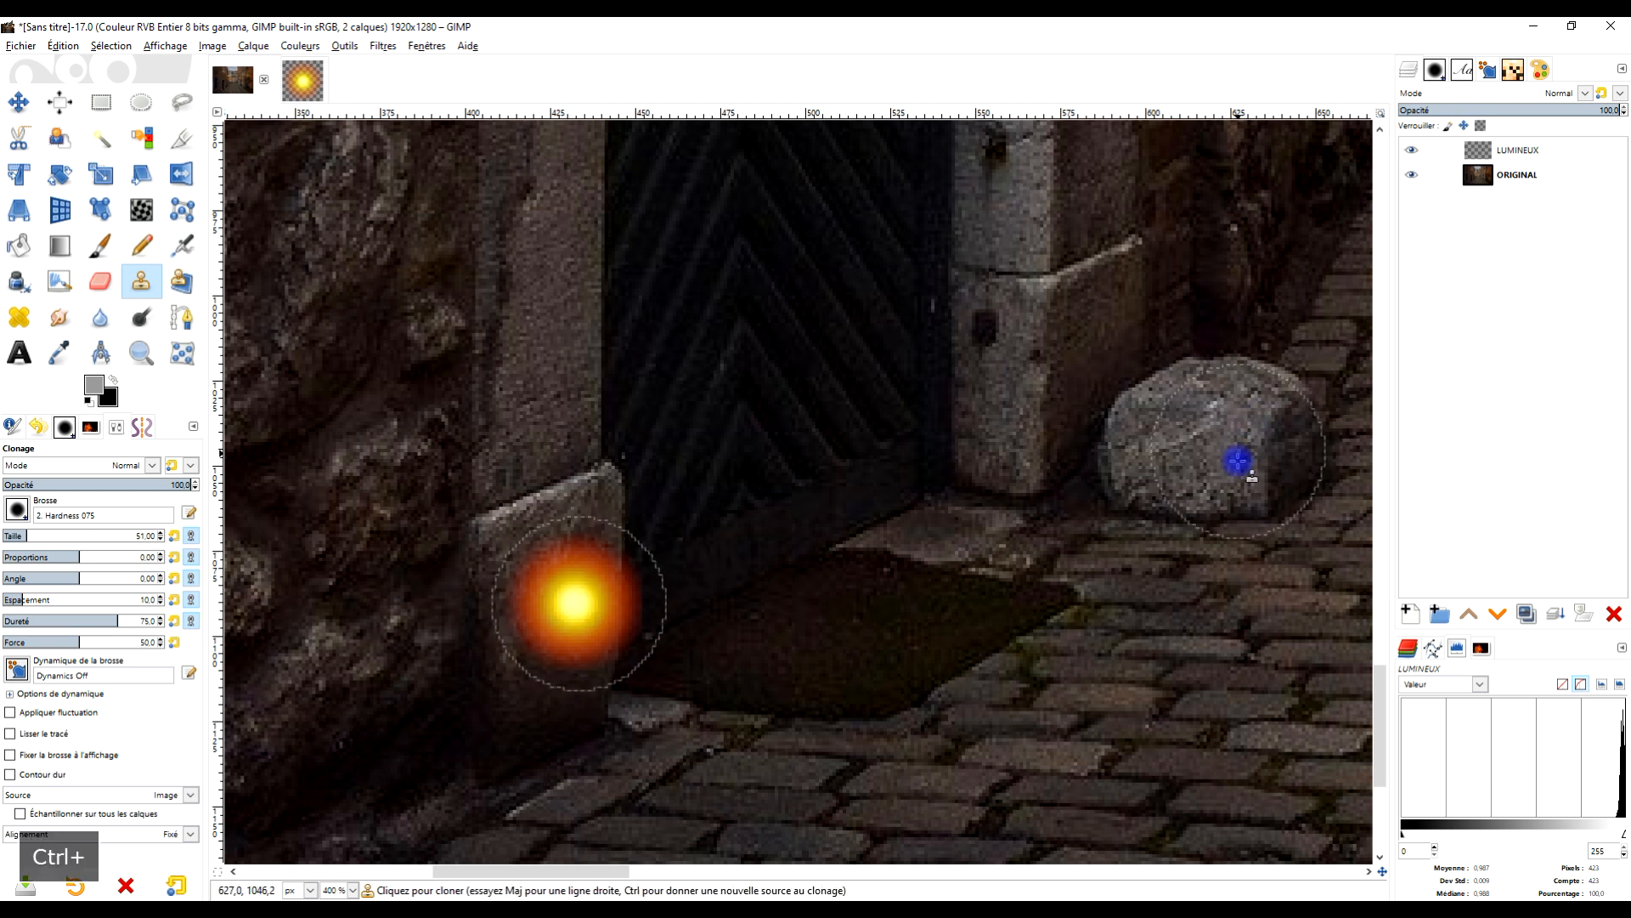
pyautogui.moveTo(1107, 344); pyautogui.dragTo(1085, 590)
pyautogui.scroll(-2, 1011, 523)
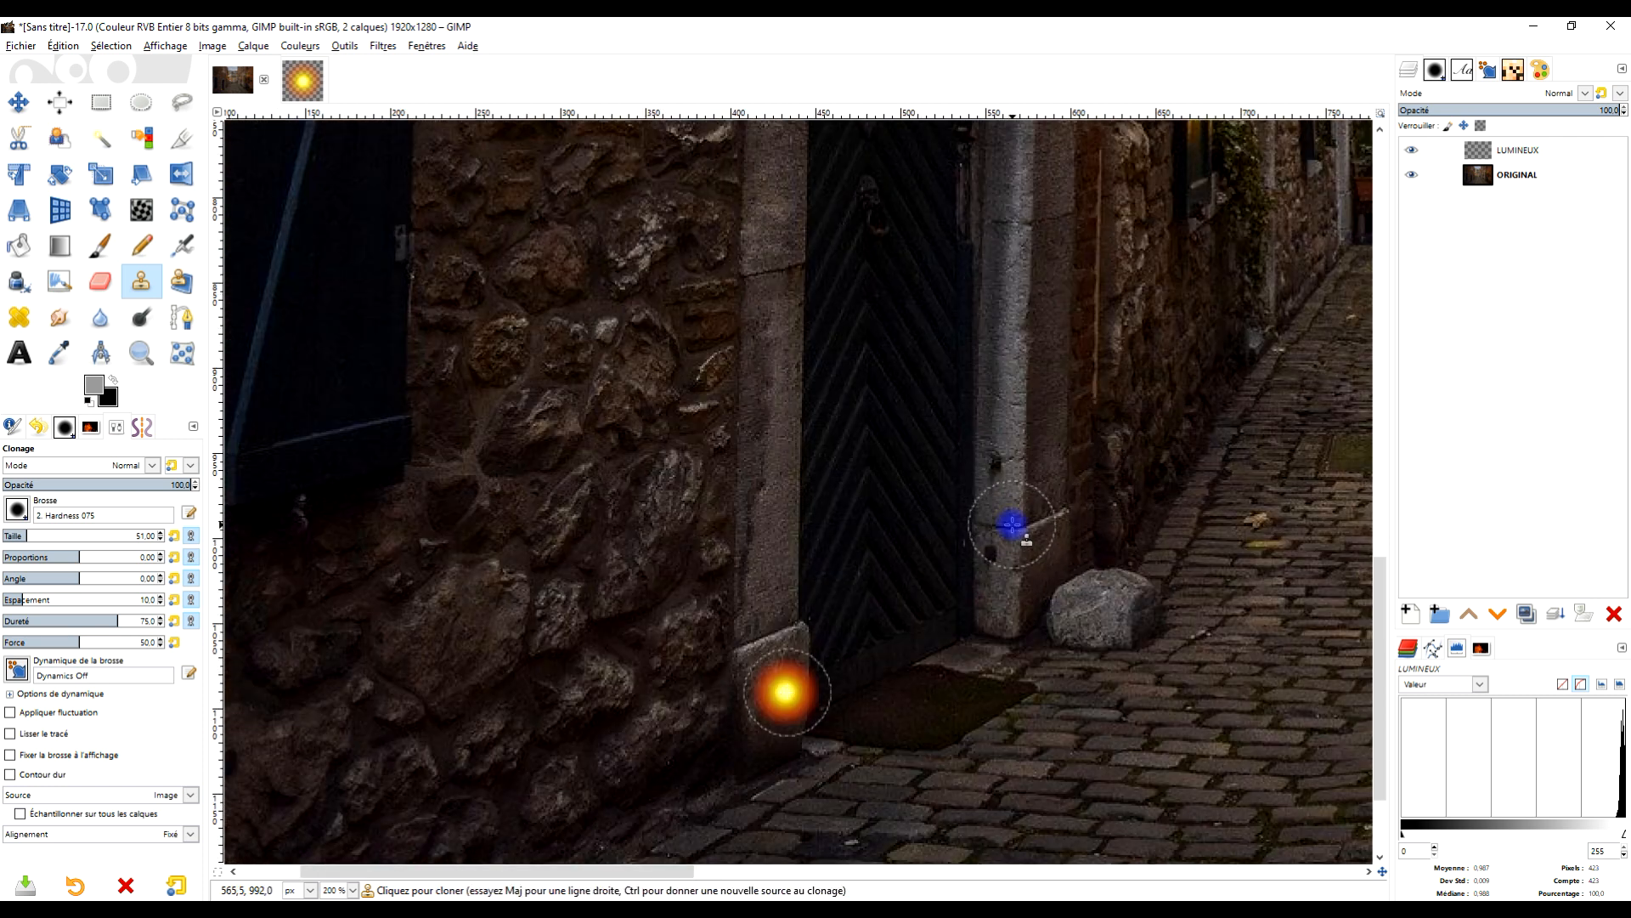
# Try a clone stroke up the doorway's left jamb with brush spacing 47, and undo it.
pyautogui.click(174, 599)
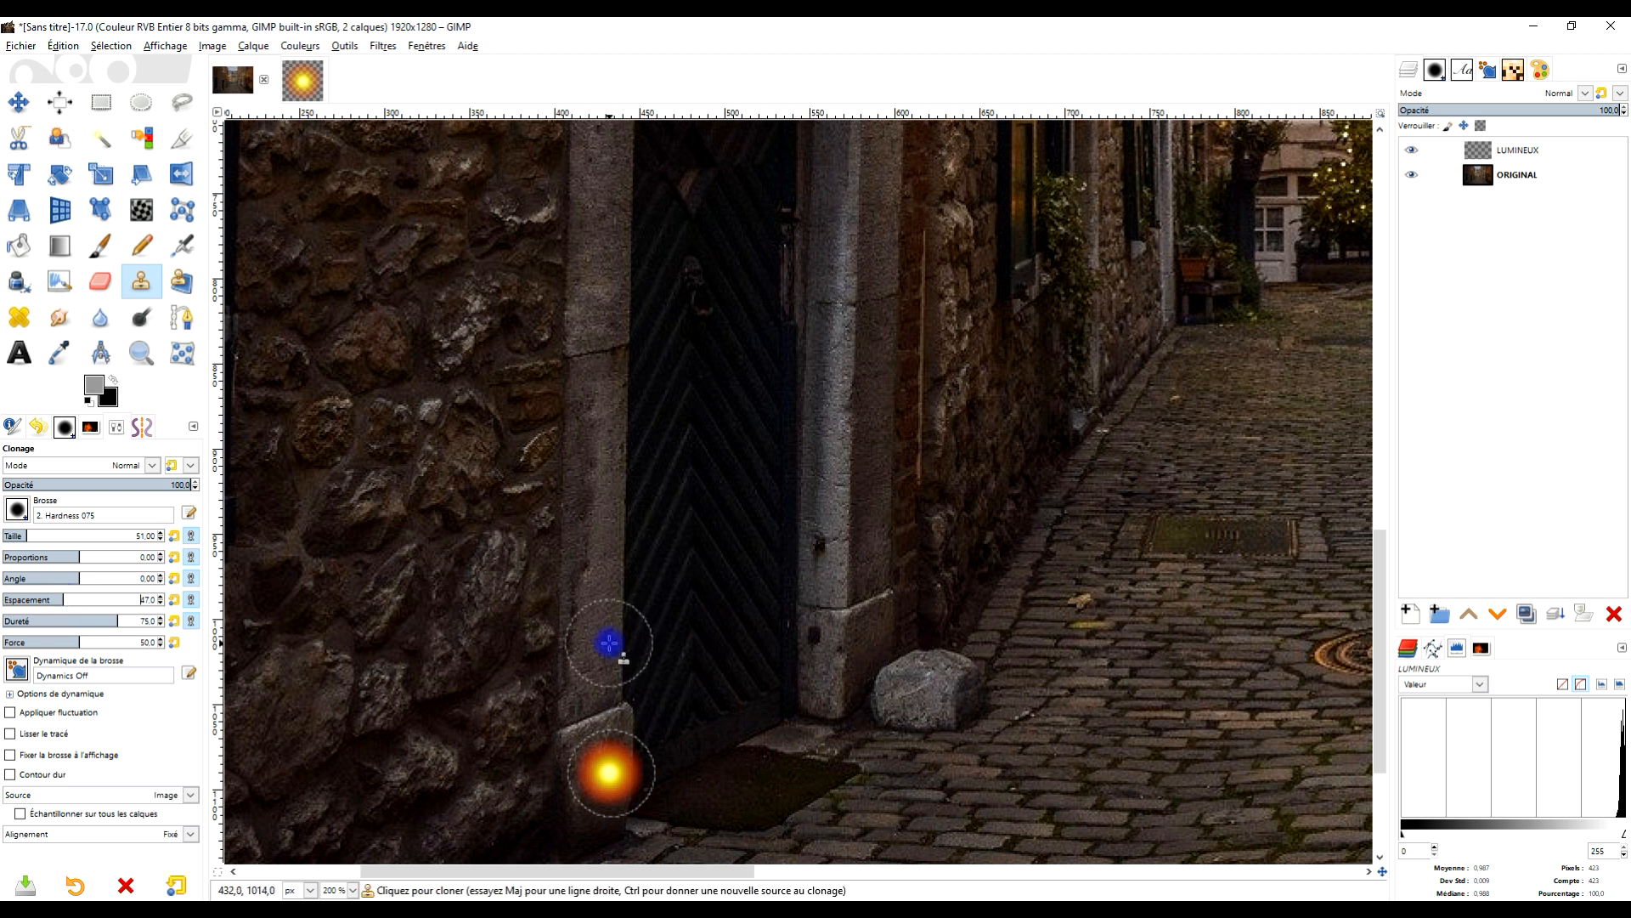
pyautogui.moveTo(604, 666); pyautogui.dragTo(611, 479)
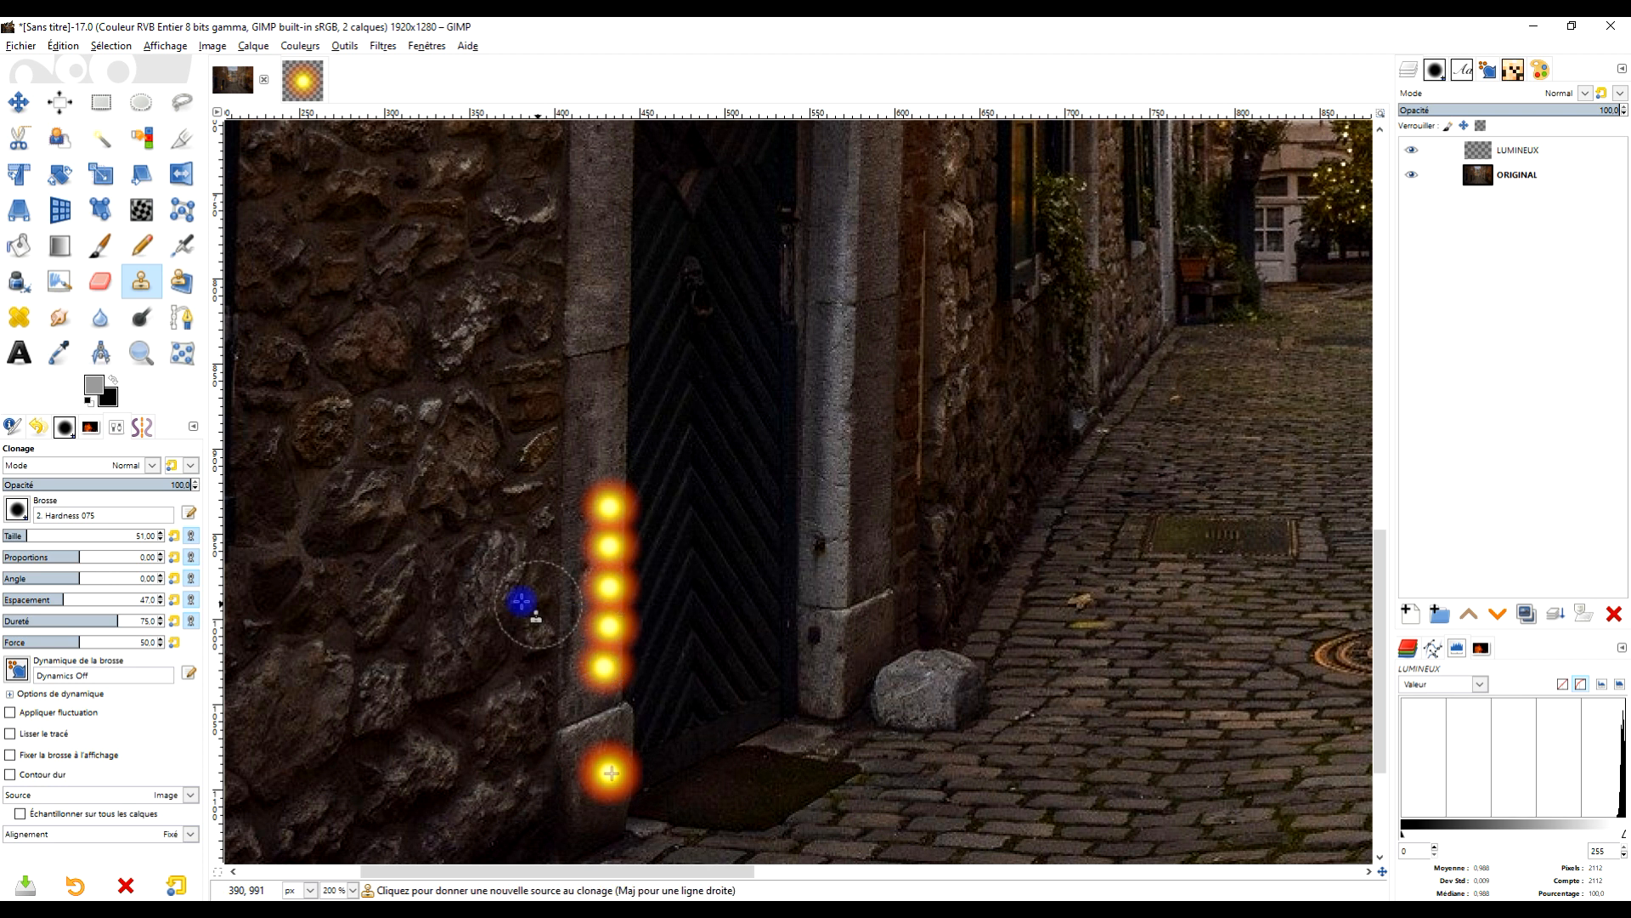
pyautogui.hotkey('ctrl', 'z')
# Set the brush spacing to 110 and clone a straight row of sparks up the doorway's left jamb.
pyautogui.moveTo(56, 604)
pyautogui.mouseDown()
pyautogui.moveTo(138, 602)
pyautogui.moveTo(84, 598)
pyautogui.mouseUp()
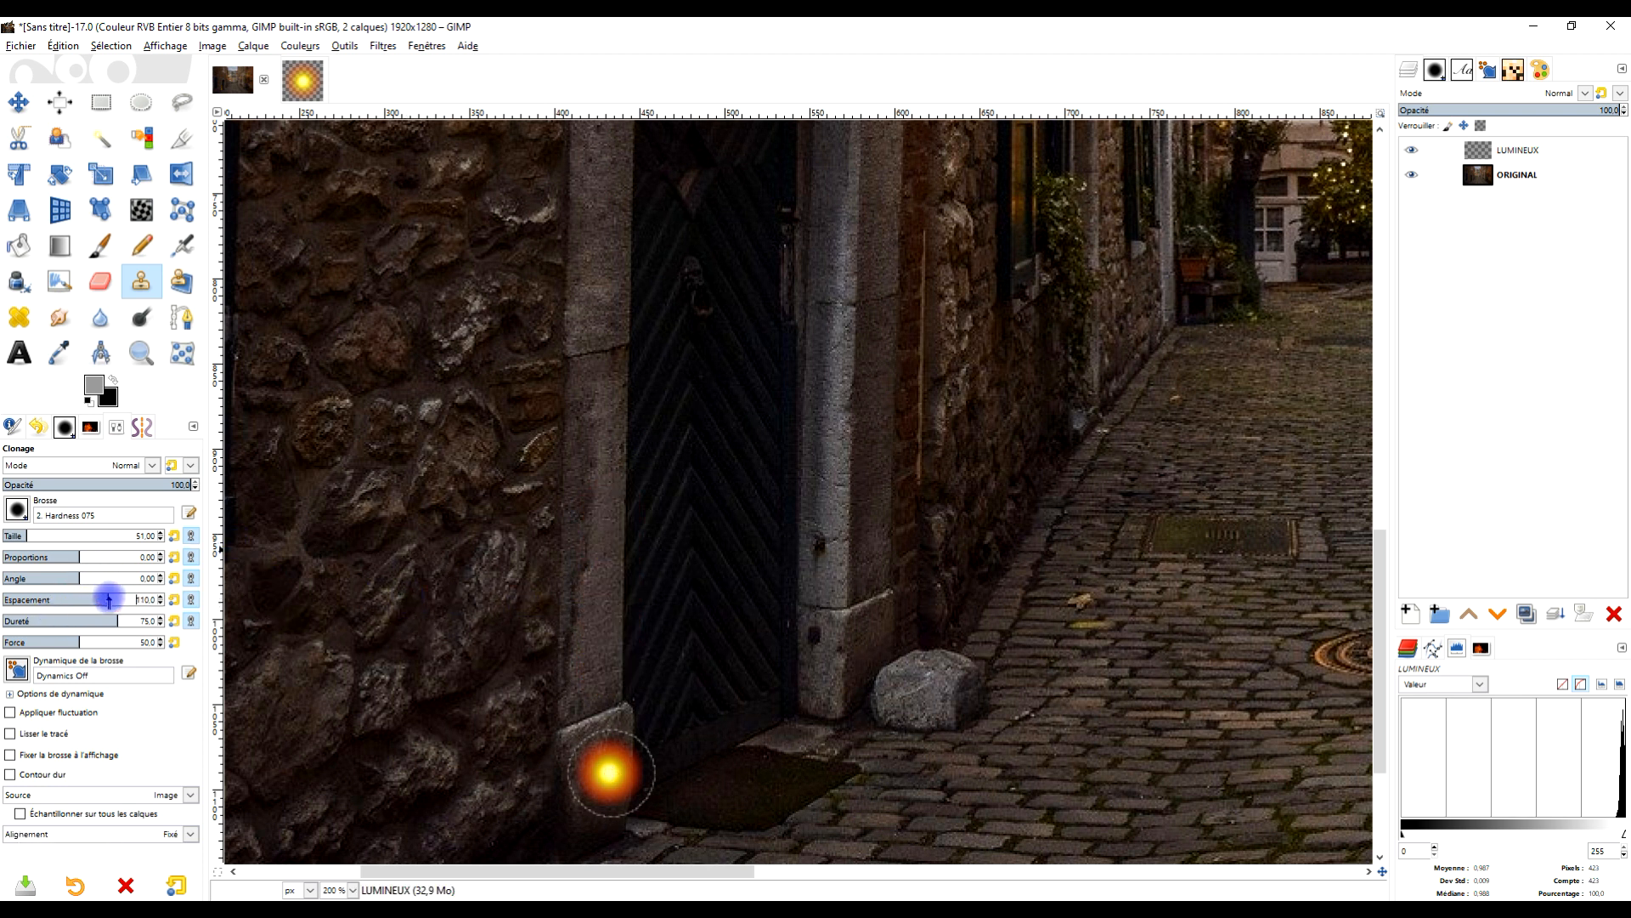
pyautogui.click(593, 671)
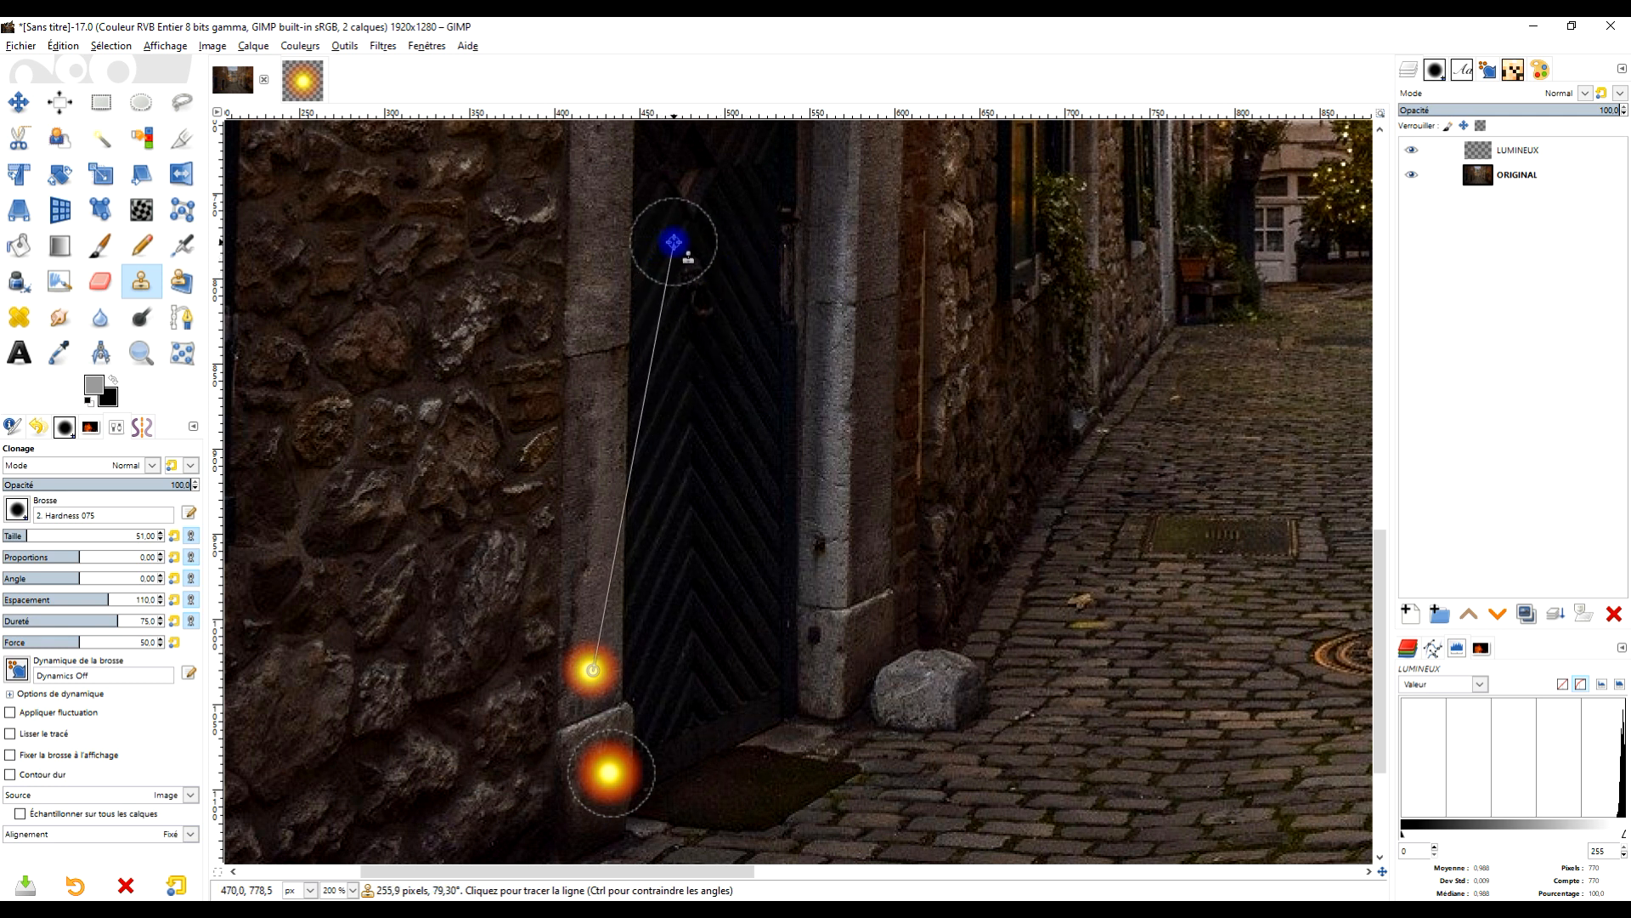
pyautogui.moveTo(736, 295); pyautogui.dragTo(688, 599)
pyautogui.press('1')
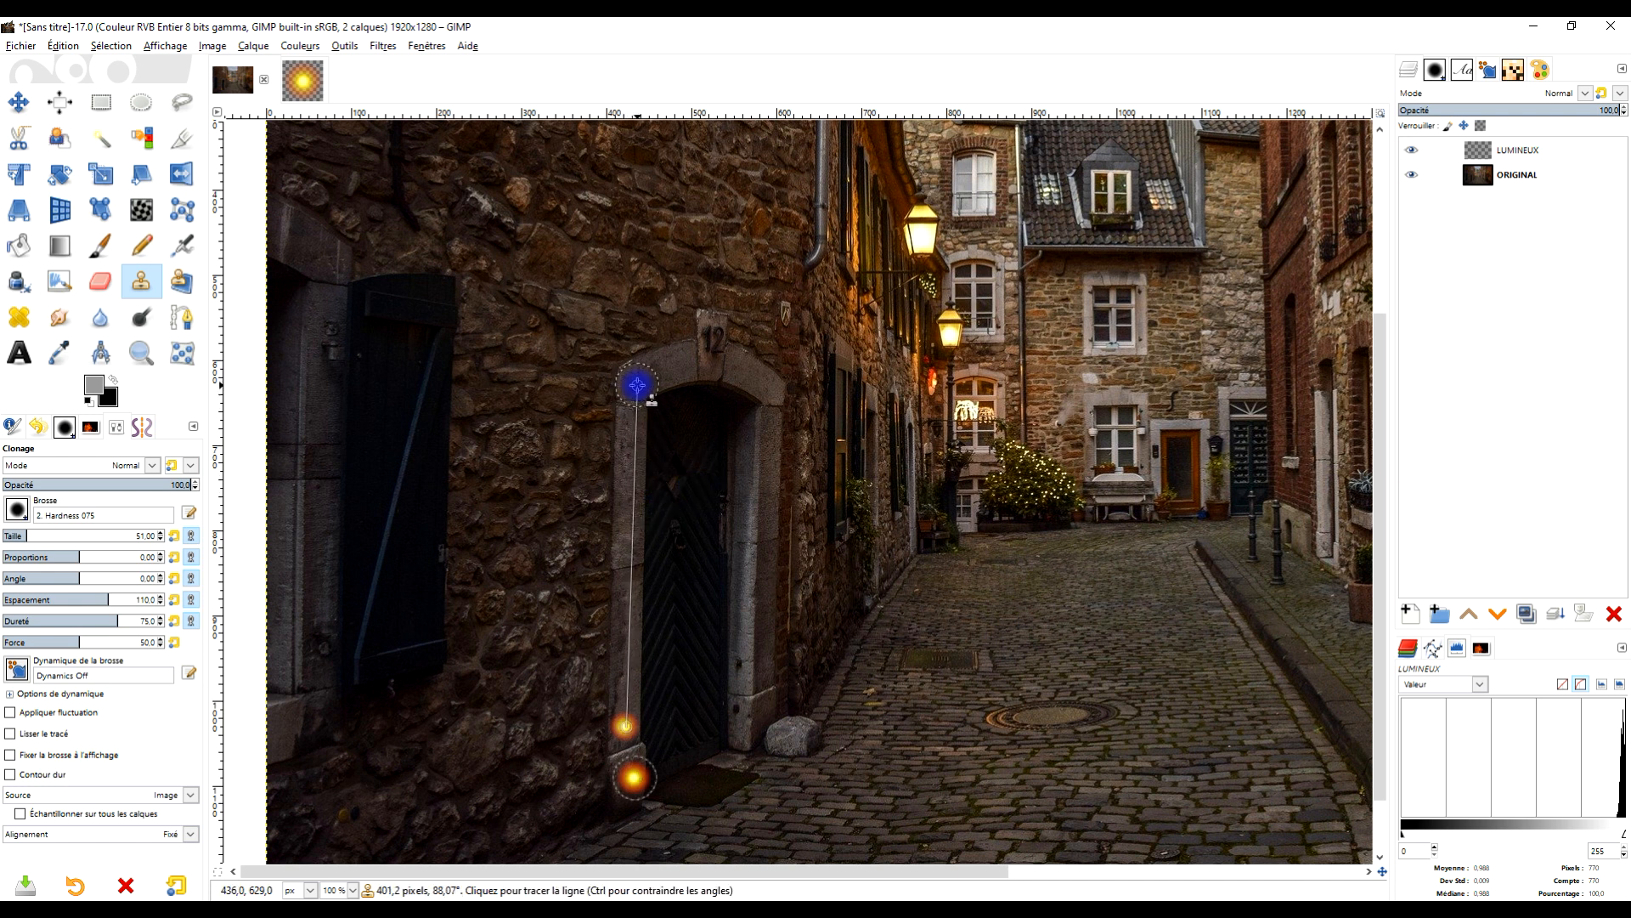
pyautogui.keyDown('shift'); pyautogui.click(638, 385); pyautogui.keyUp('shift')
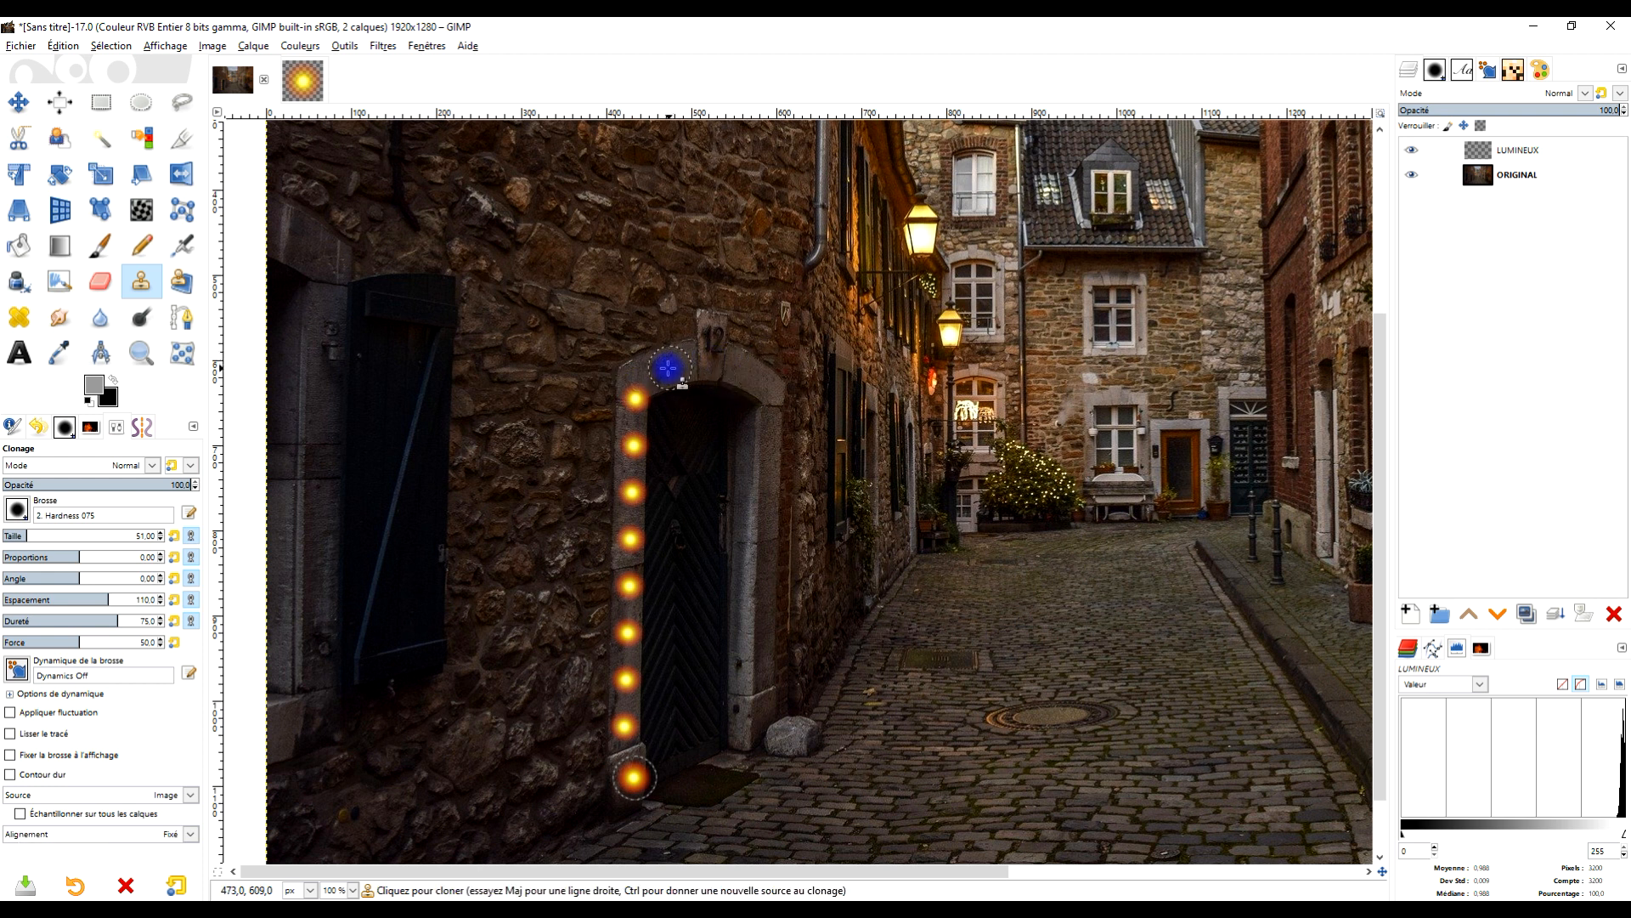
# Continue the cloned sparks in straight segments around the door arch and down the right jamb.
pyautogui.keyDown('shift'); pyautogui.click(662, 372); pyautogui.keyUp('shift')
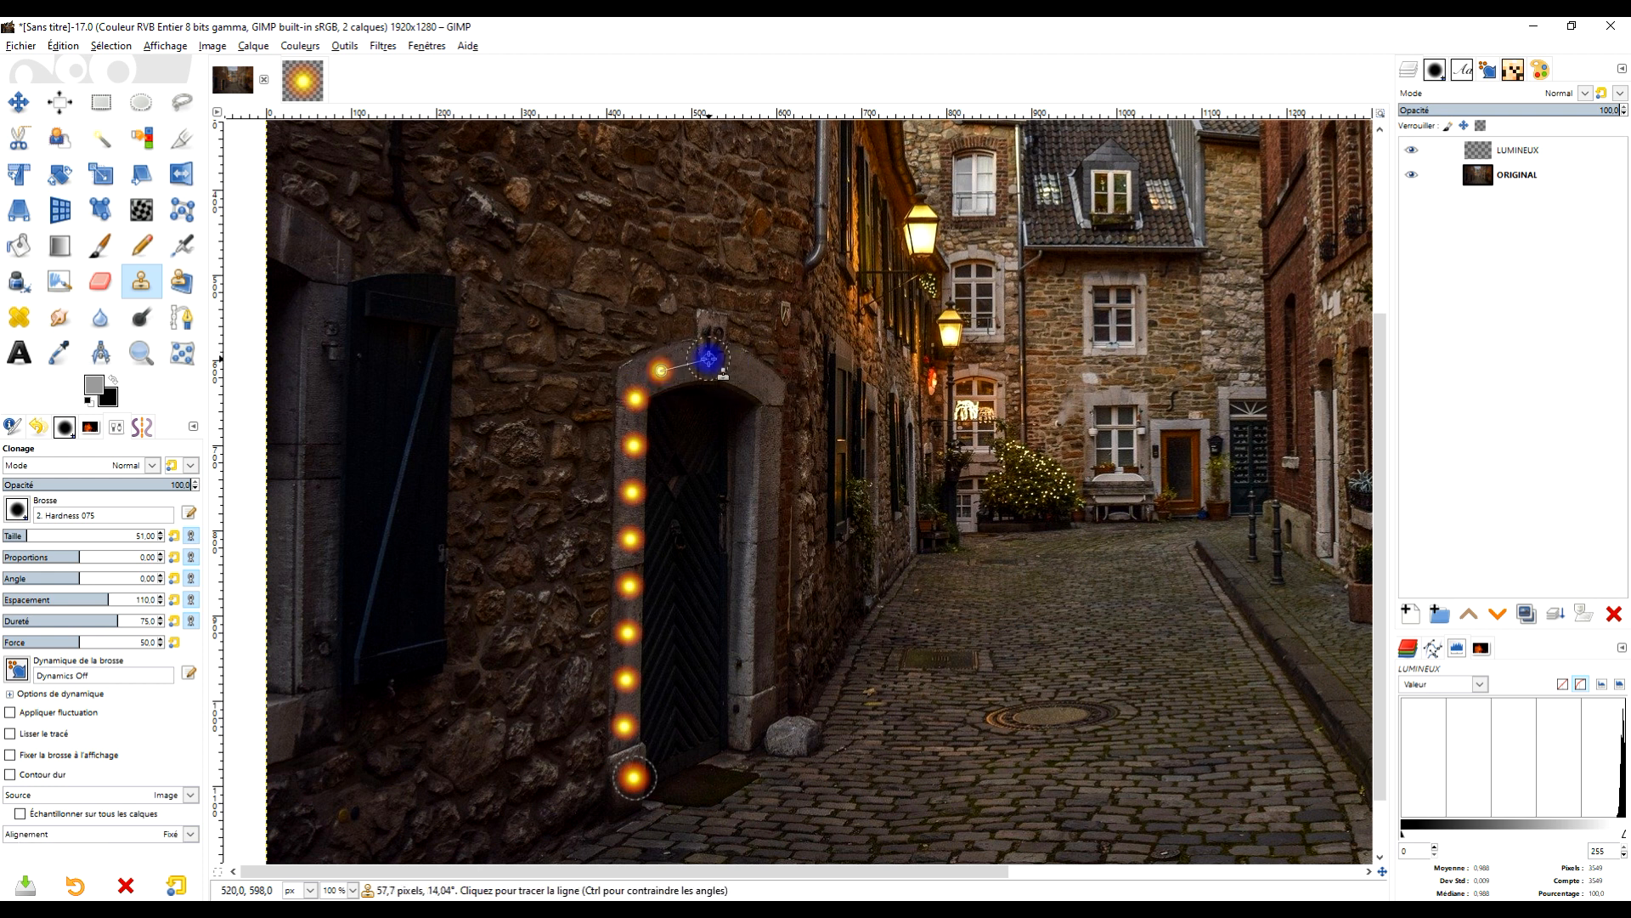
pyautogui.keyDown('shift'); pyautogui.click(709, 362); pyautogui.keyUp('shift')
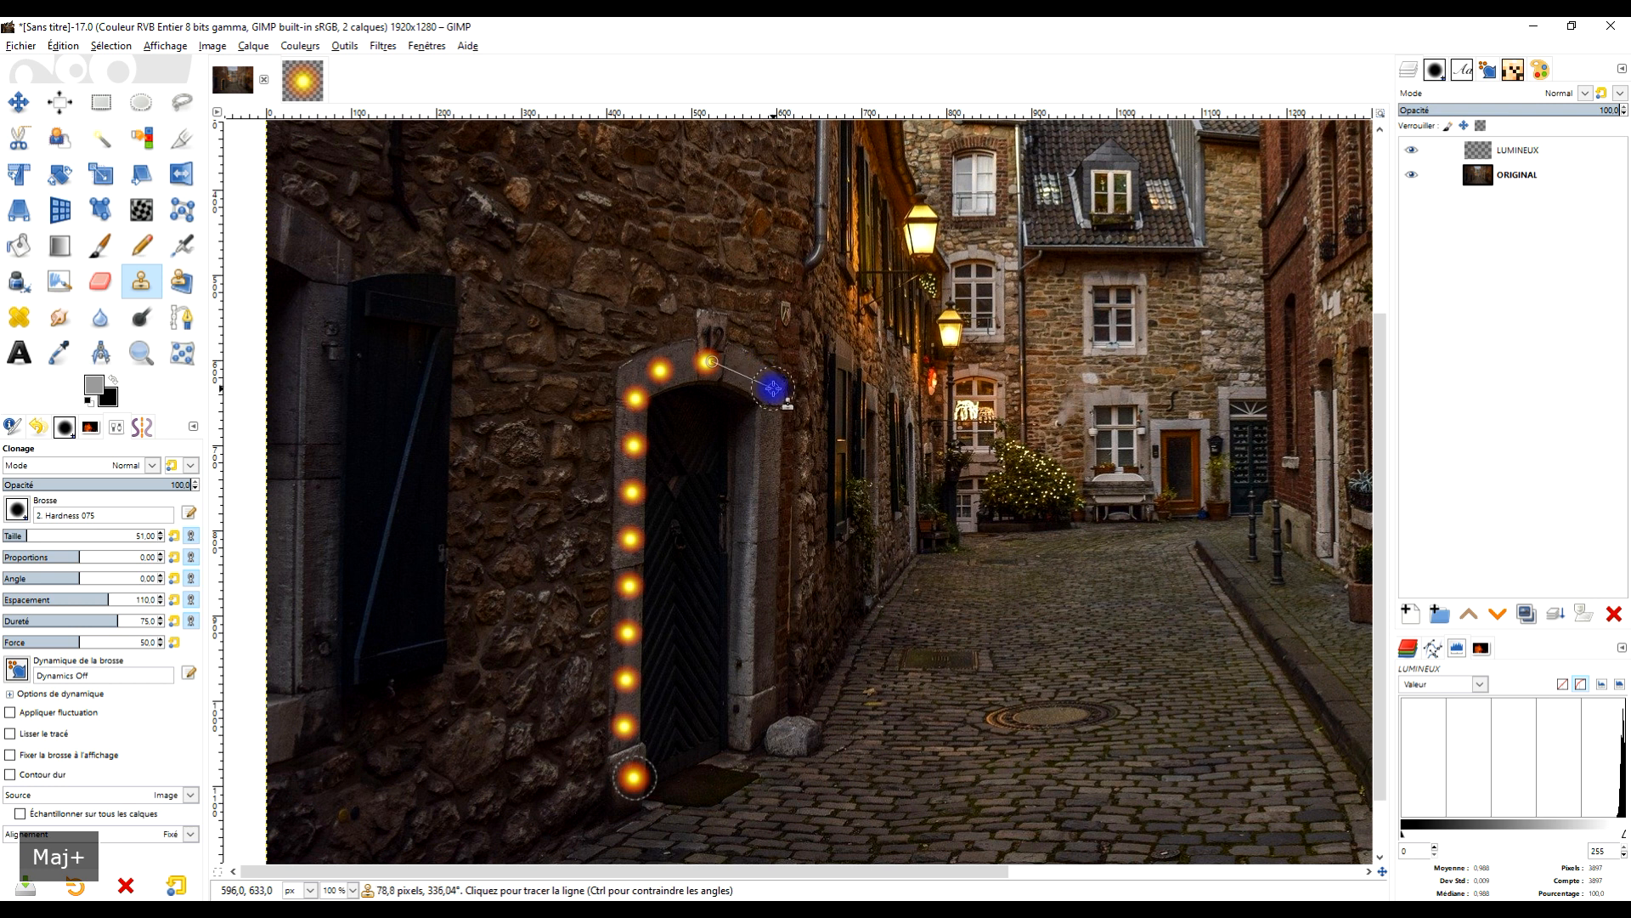
pyautogui.keyDown('shift'); pyautogui.click(773, 390); pyautogui.keyUp('shift')
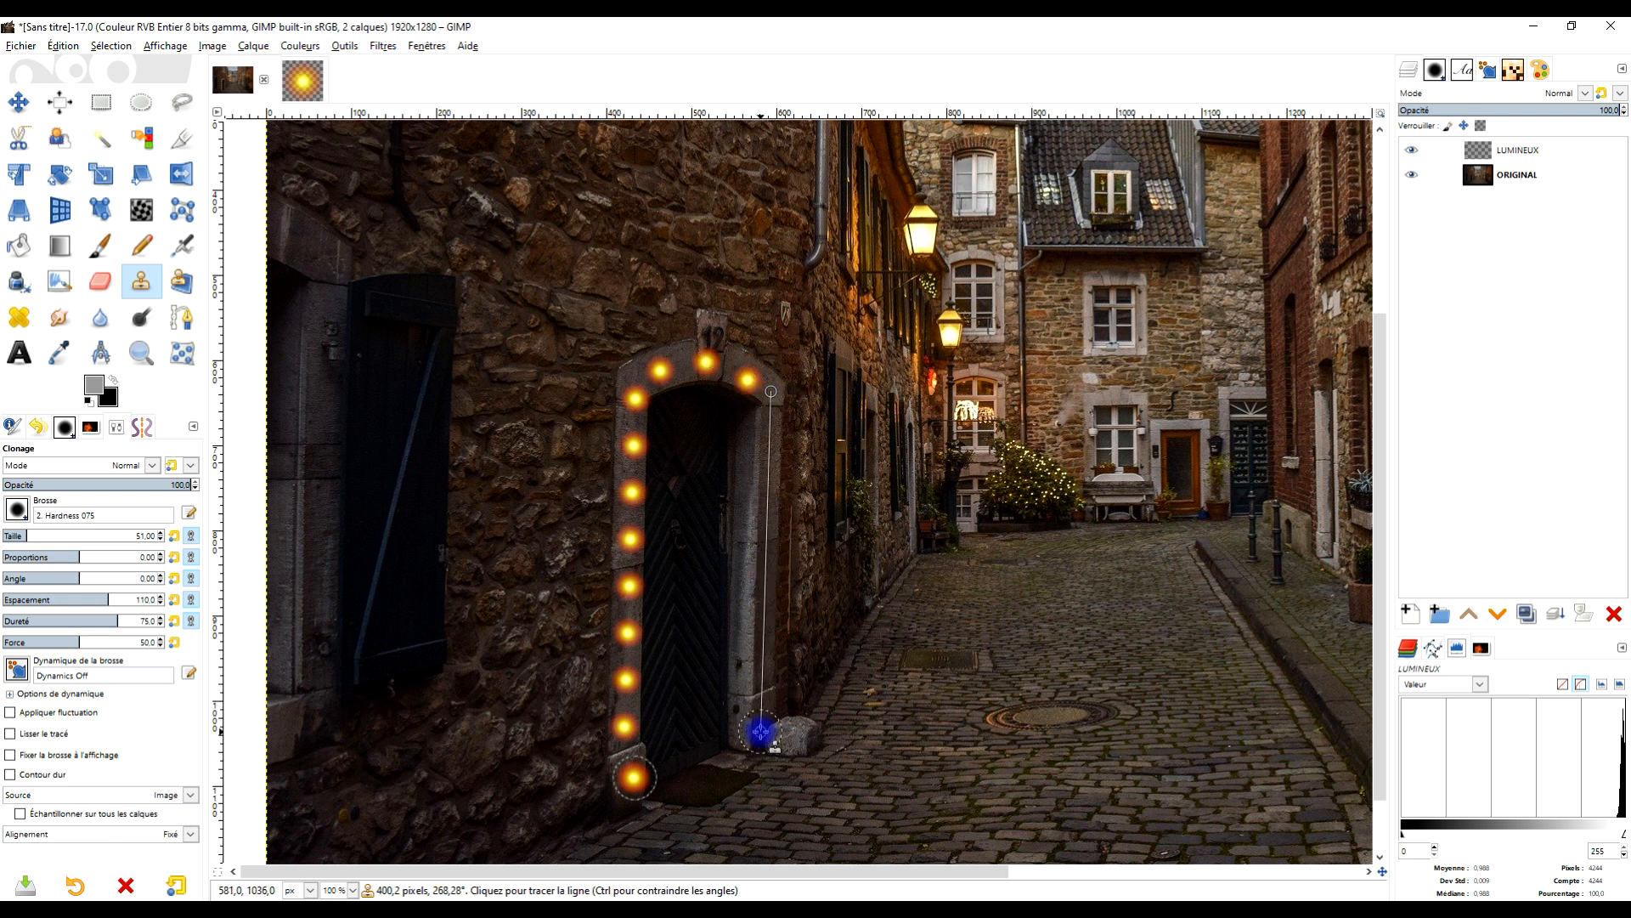
pyautogui.keyDown('shift'); pyautogui.click(761, 731); pyautogui.keyUp('shift')
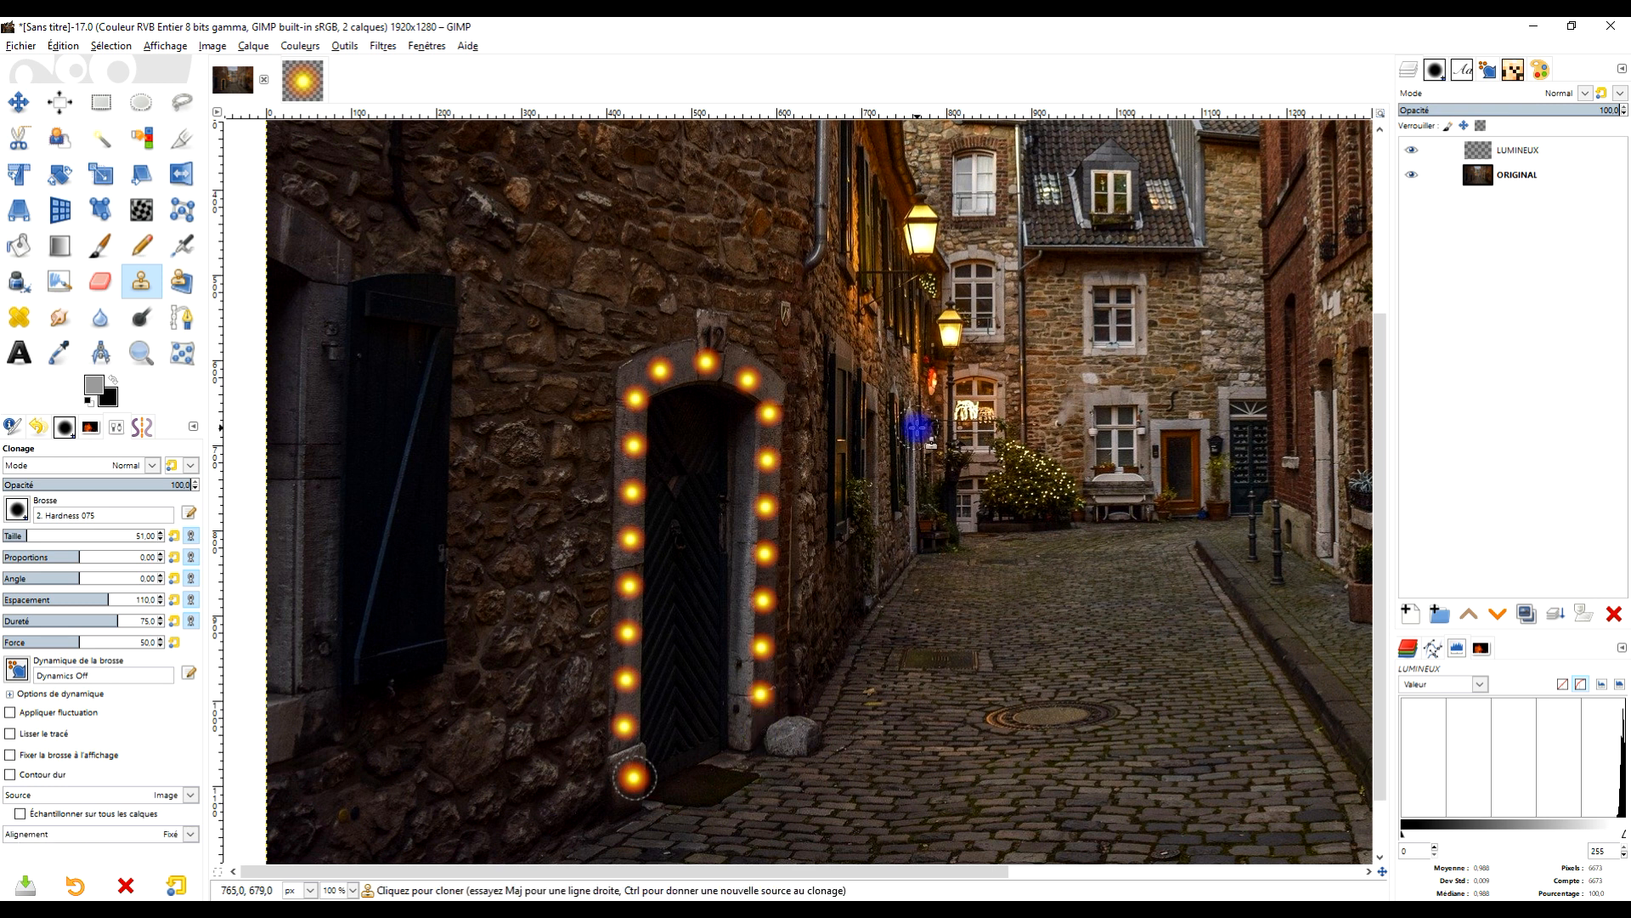
# Clone sparks along the sill, up the jamb and across the lintel of the shuttered window at the photo's edge.
pyautogui.moveTo(860, 477); pyautogui.dragTo(1037, 442)
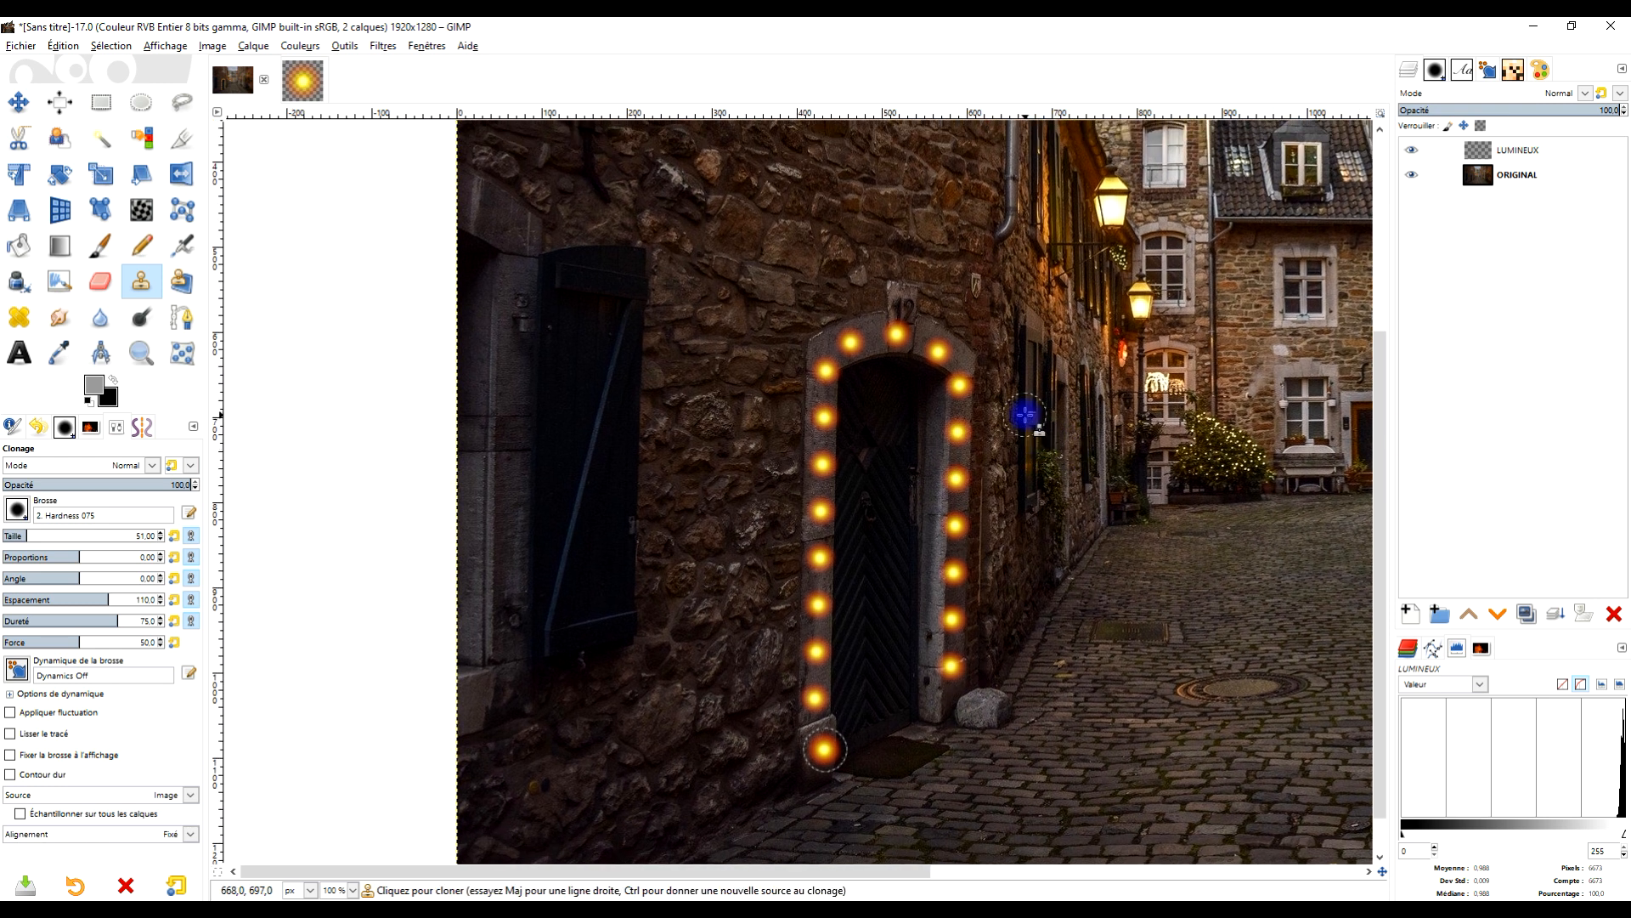
pyautogui.moveTo(722, 513); pyautogui.dragTo(923, 493)
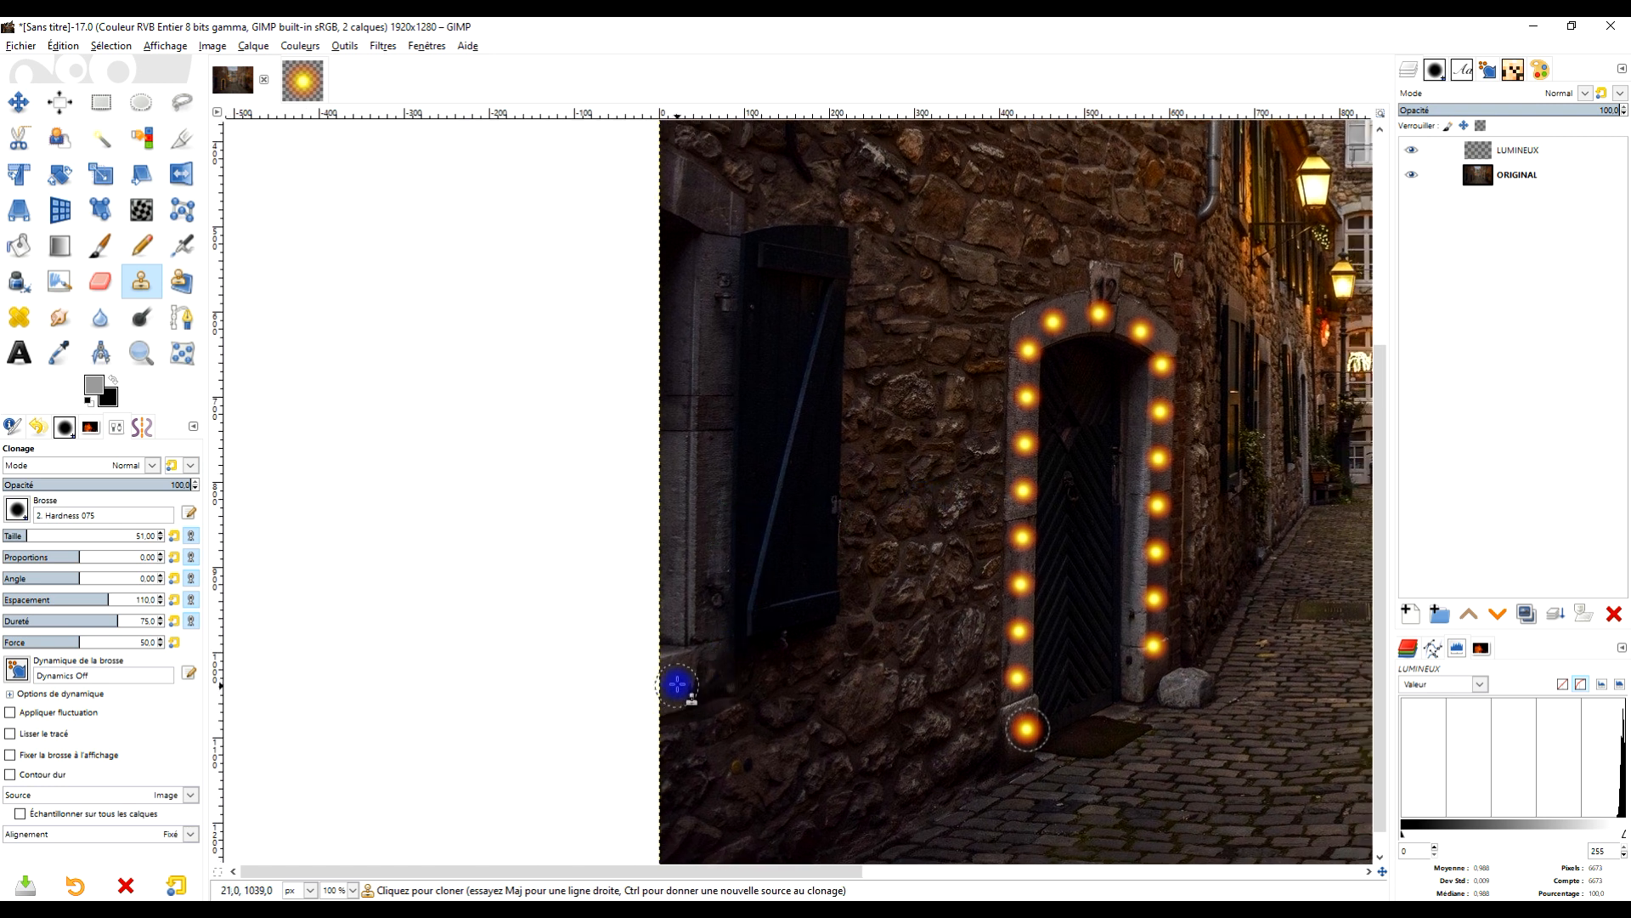
pyautogui.moveTo(681, 683); pyautogui.dragTo(718, 675)
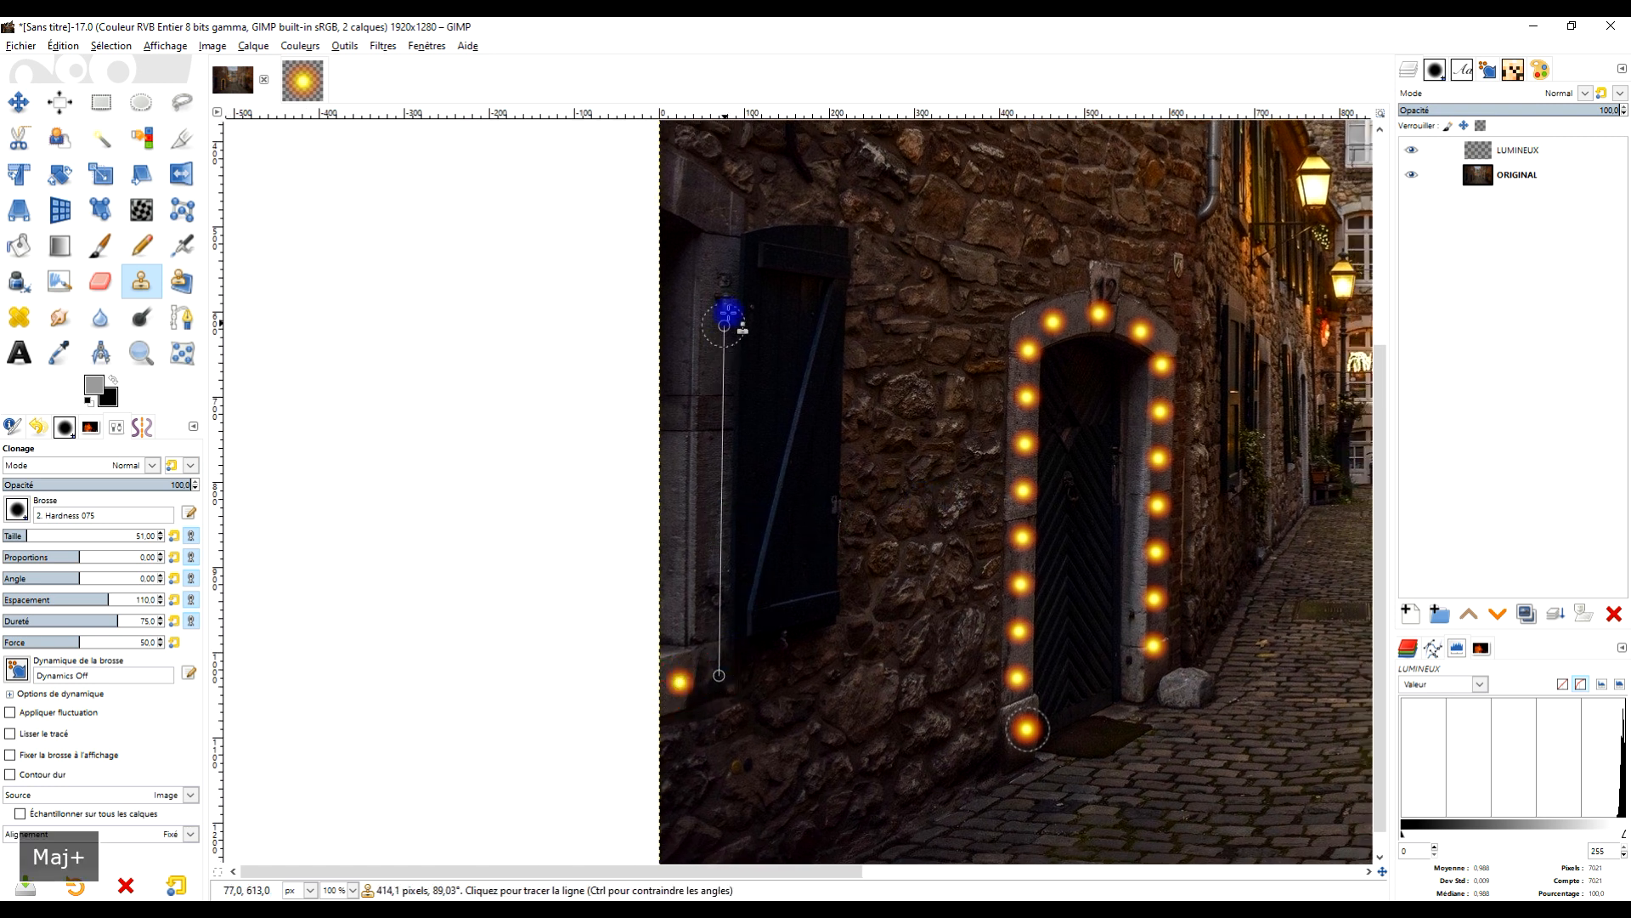
pyautogui.keyDown('shift'); pyautogui.click(727, 207); pyautogui.keyUp('shift')
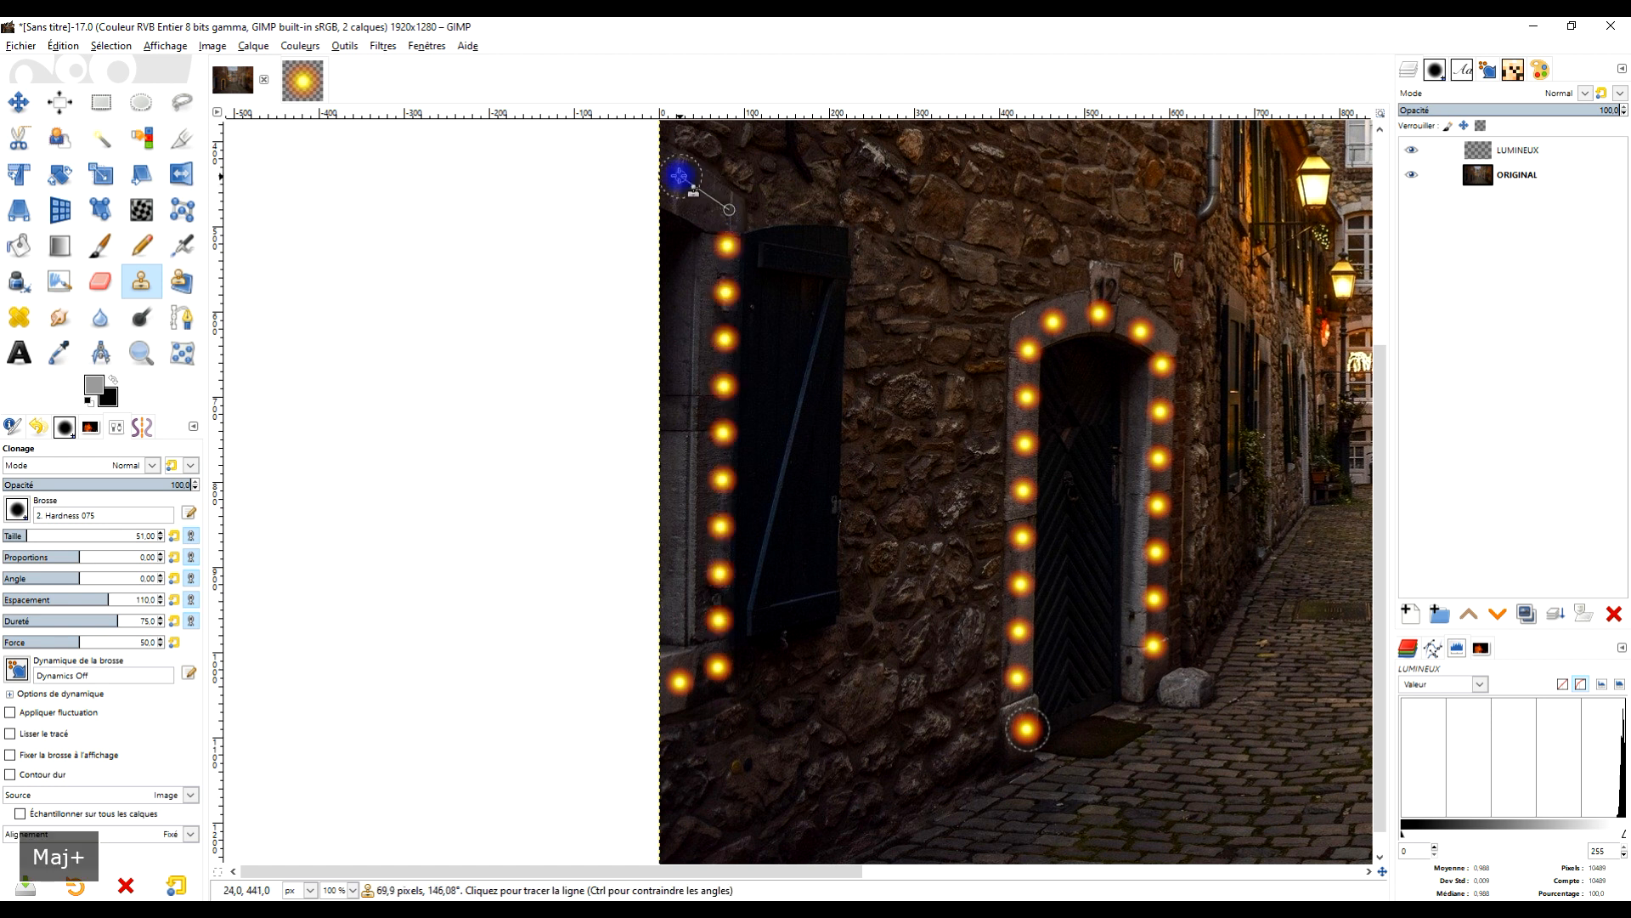
# Clone straight rows of sparks along the sill and both sides of the upper window on the stone wall.
pyautogui.scroll(5, 881, 284)
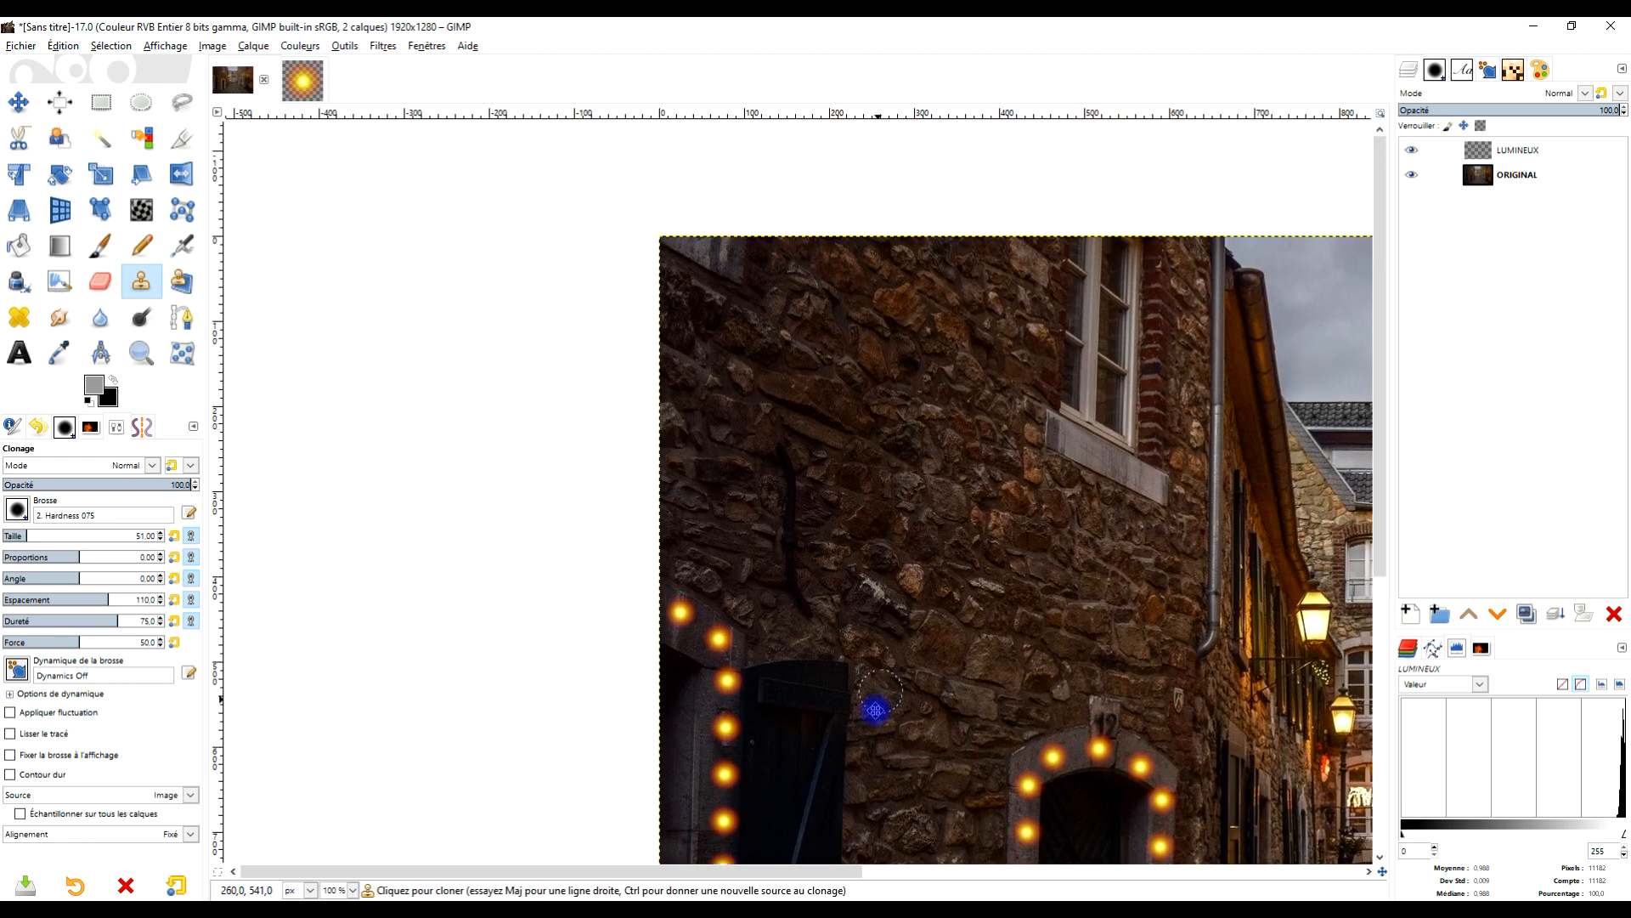
pyautogui.scroll(2, 802, 486)
pyautogui.hscroll(2, 803, 486)
pyautogui.click(837, 610)
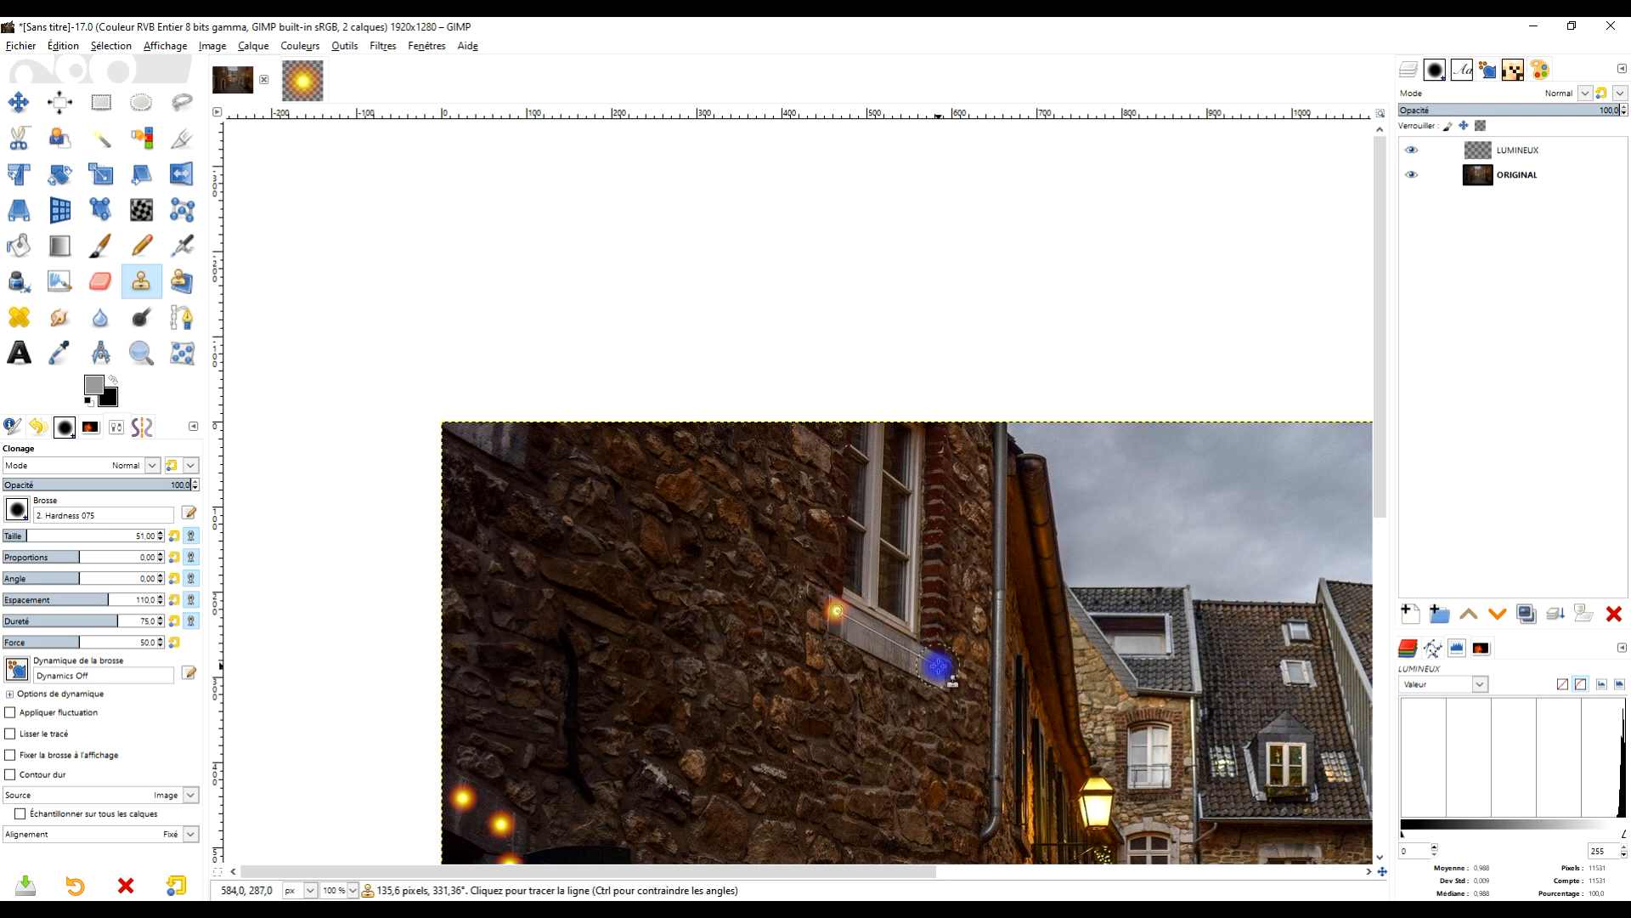
pyautogui.keyDown('shift'); pyautogui.click(939, 665); pyautogui.keyUp('shift')
pyautogui.keyDown('shift'); pyautogui.click(948, 449); pyautogui.keyUp('shift')
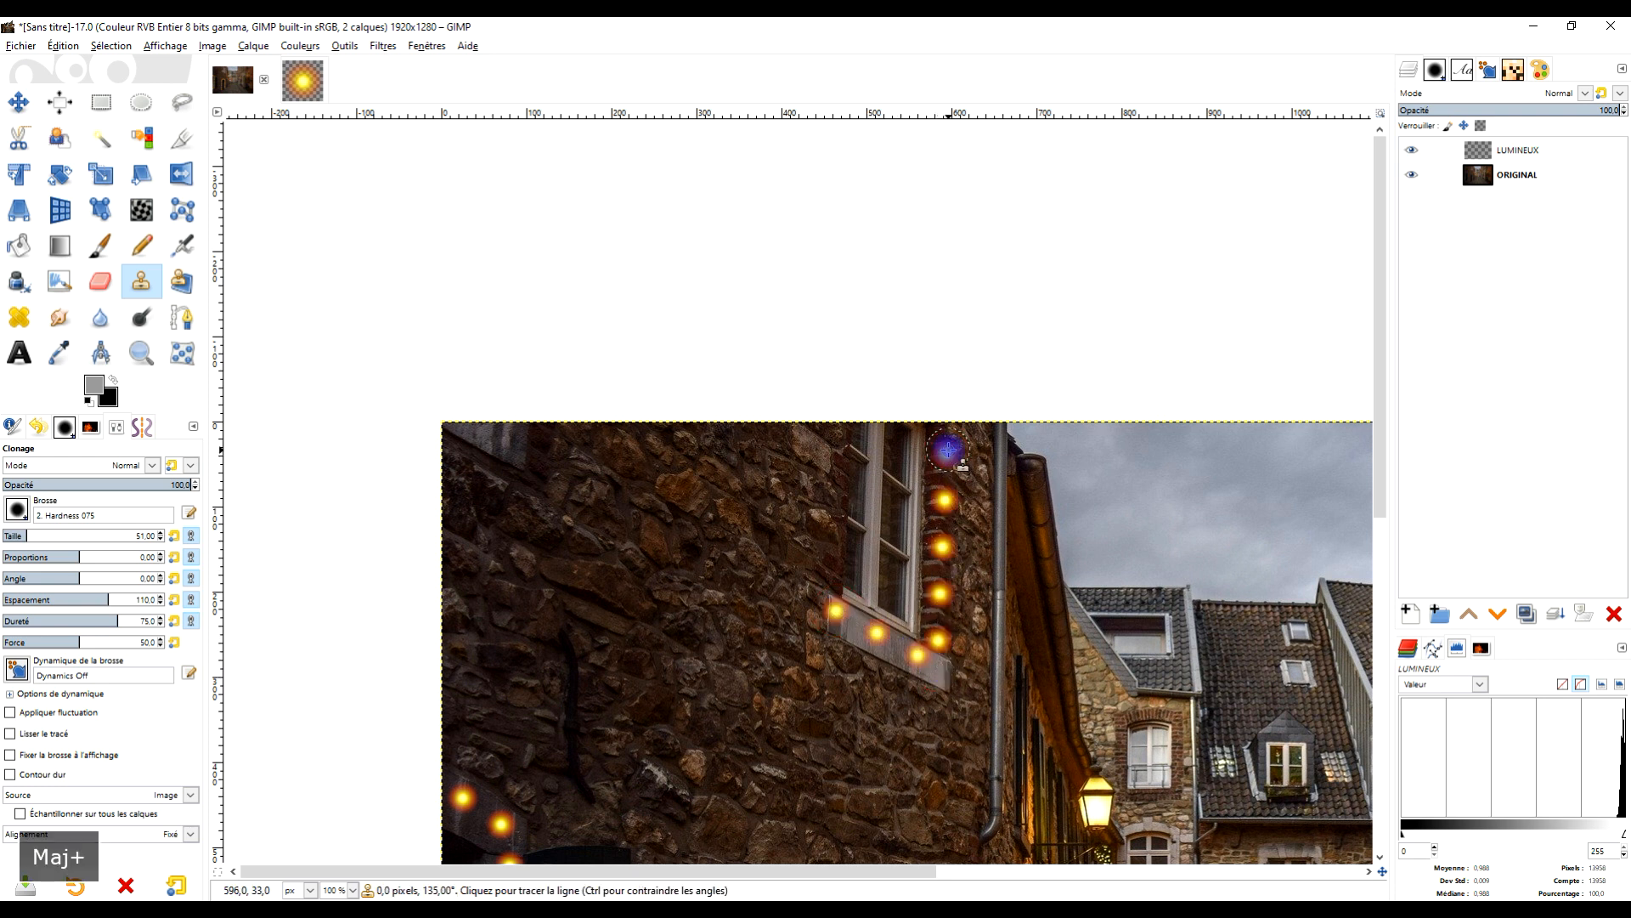
pyautogui.click(840, 440)
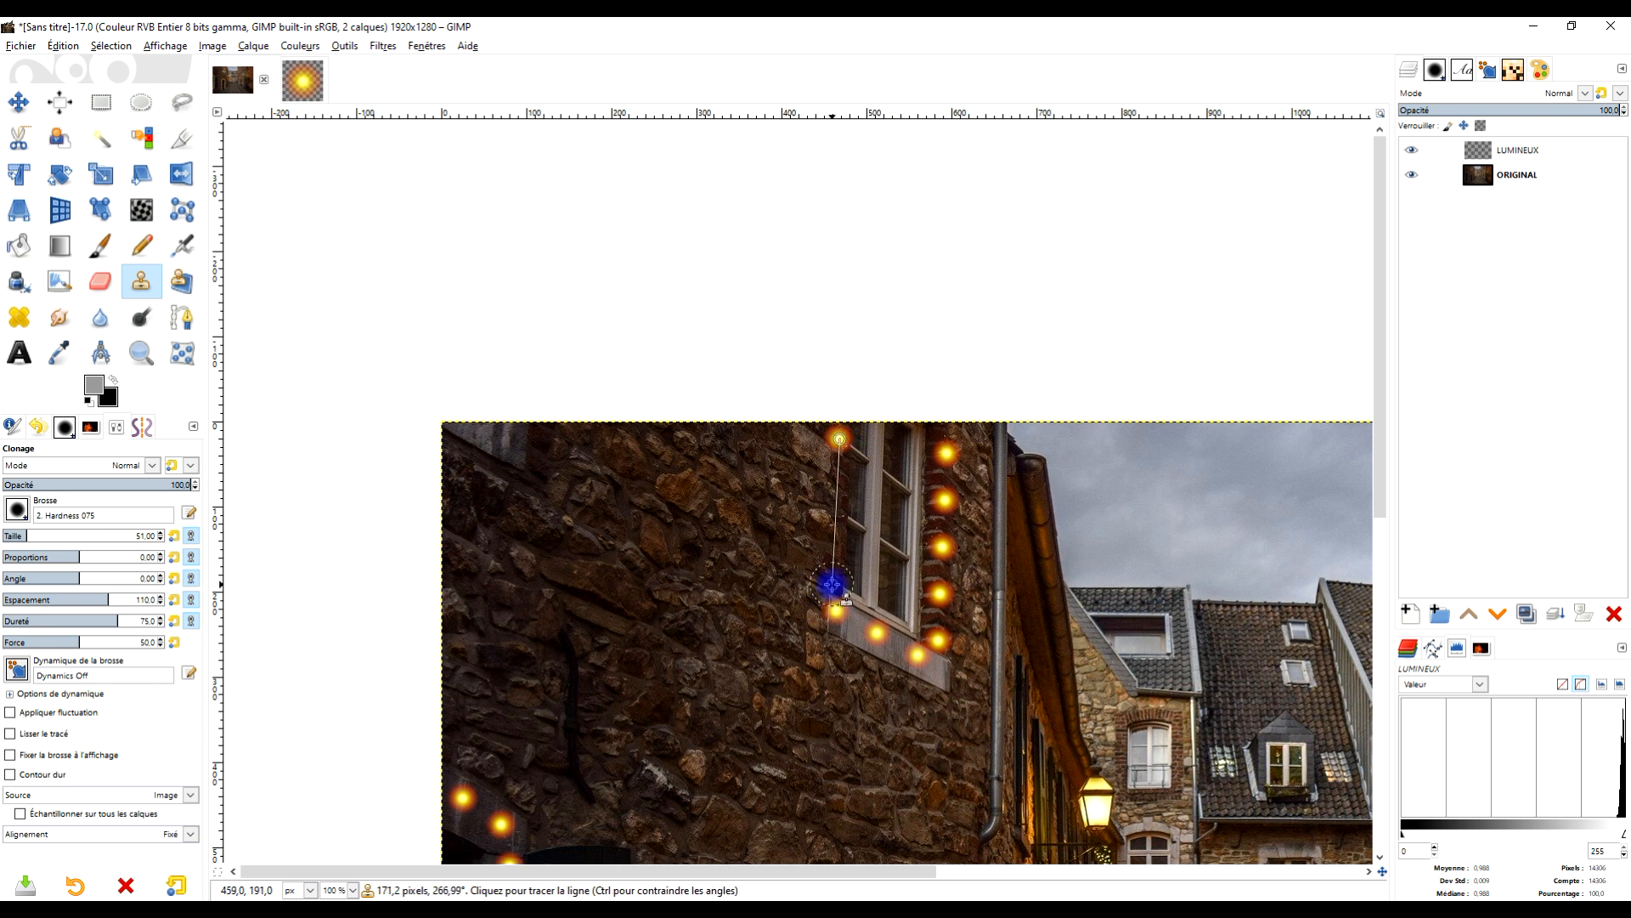
pyautogui.keyDown('shift'); pyautogui.click(832, 585); pyautogui.keyUp('shift')
# Clone a single spark at the top of the drainpipe, try a straight row down from it, and undo only the row.
pyautogui.hscroll(3, 765, 640)
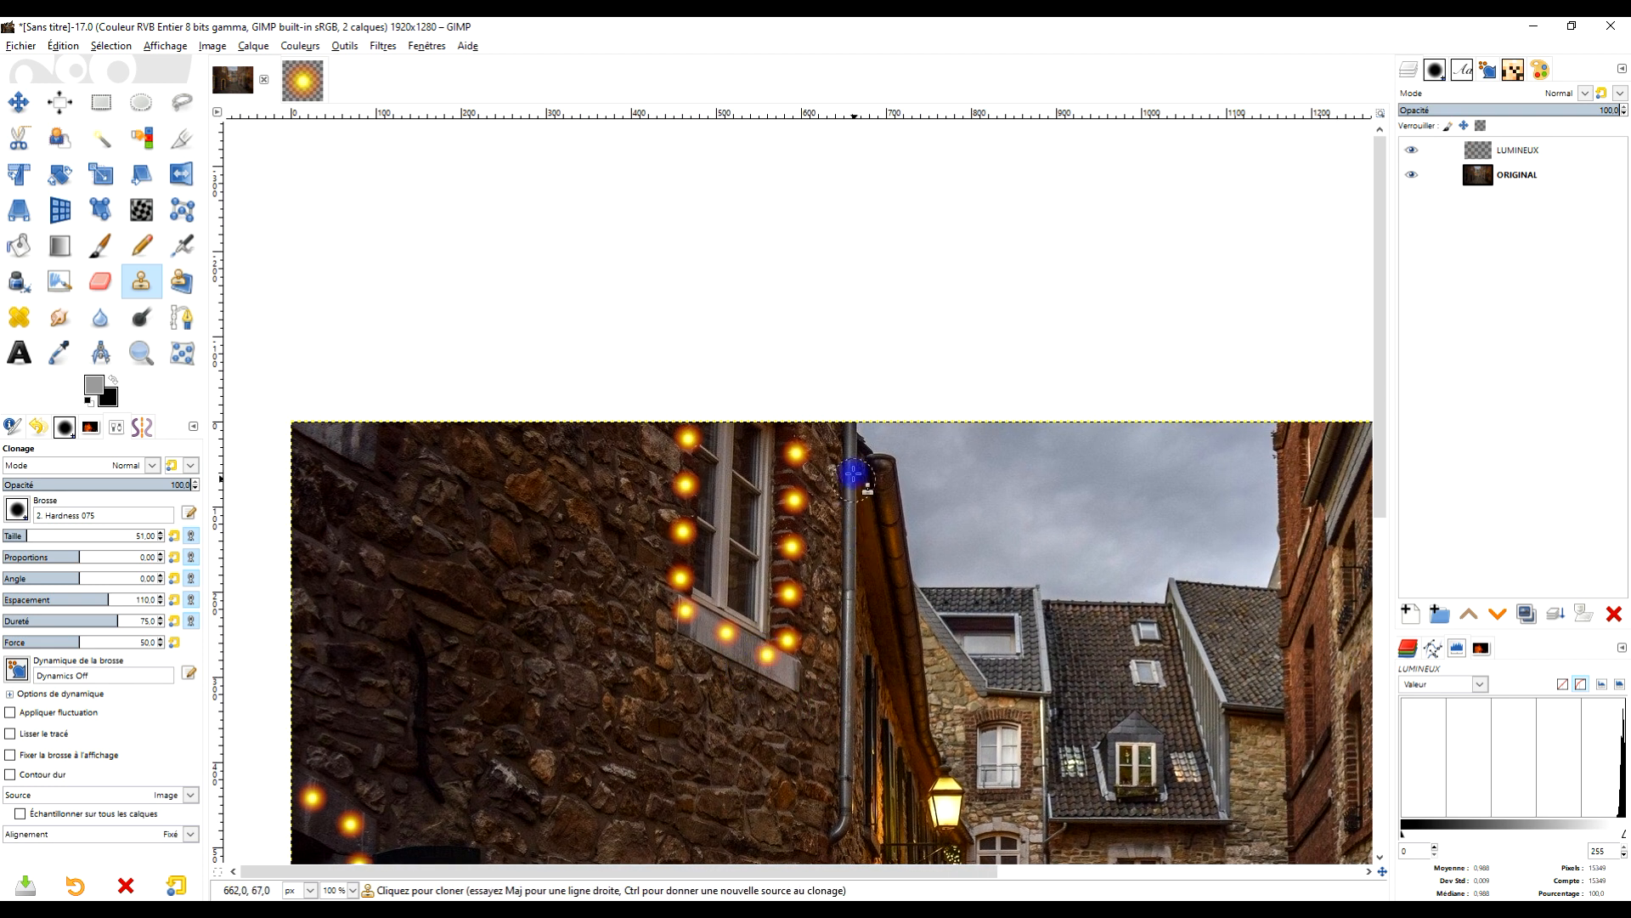
pyautogui.scroll(-3, 849, 583)
pyautogui.scroll(2, 940, 673)
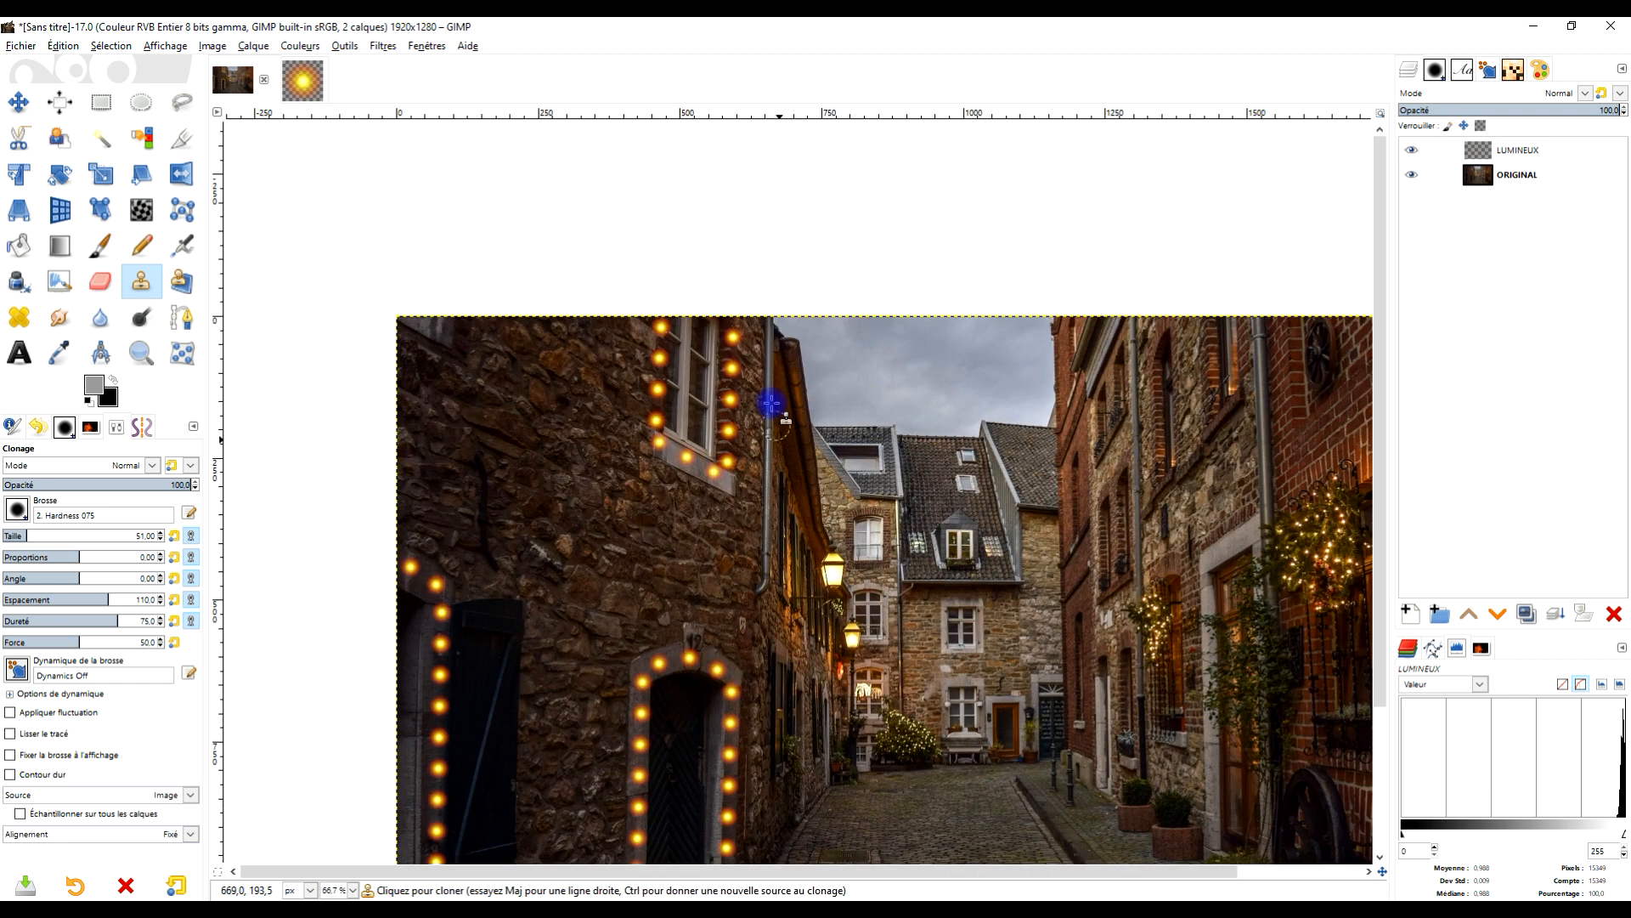
pyautogui.click(761, 334)
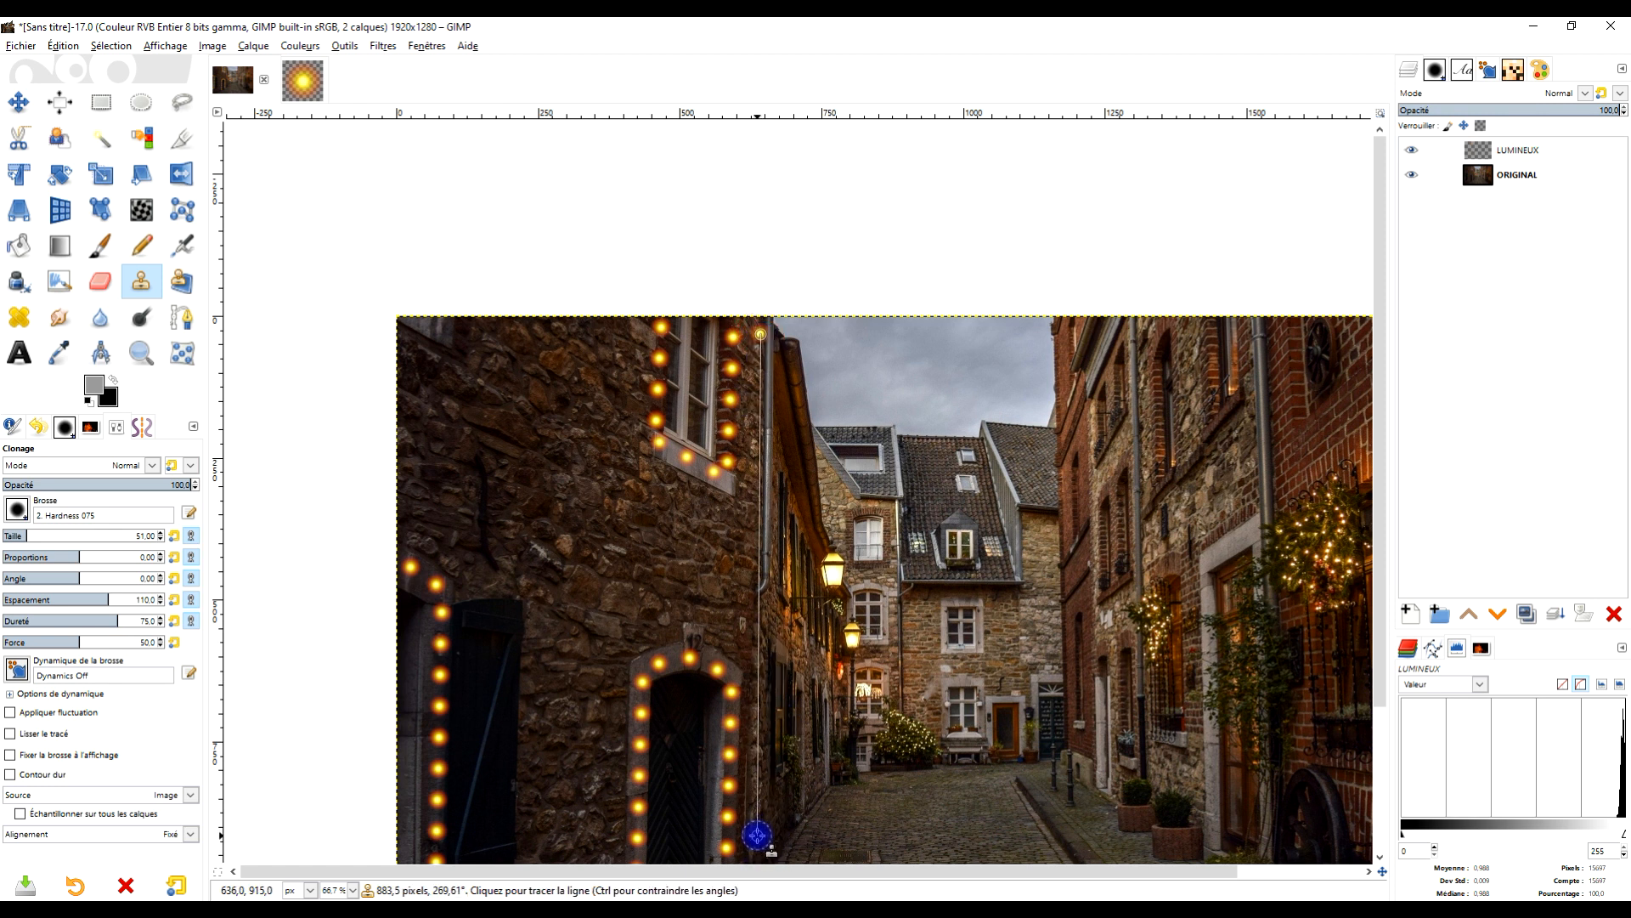
pyautogui.keyDown('shift'); pyautogui.click(757, 836); pyautogui.keyUp('shift')
pyautogui.scroll(-1, 801, 754)
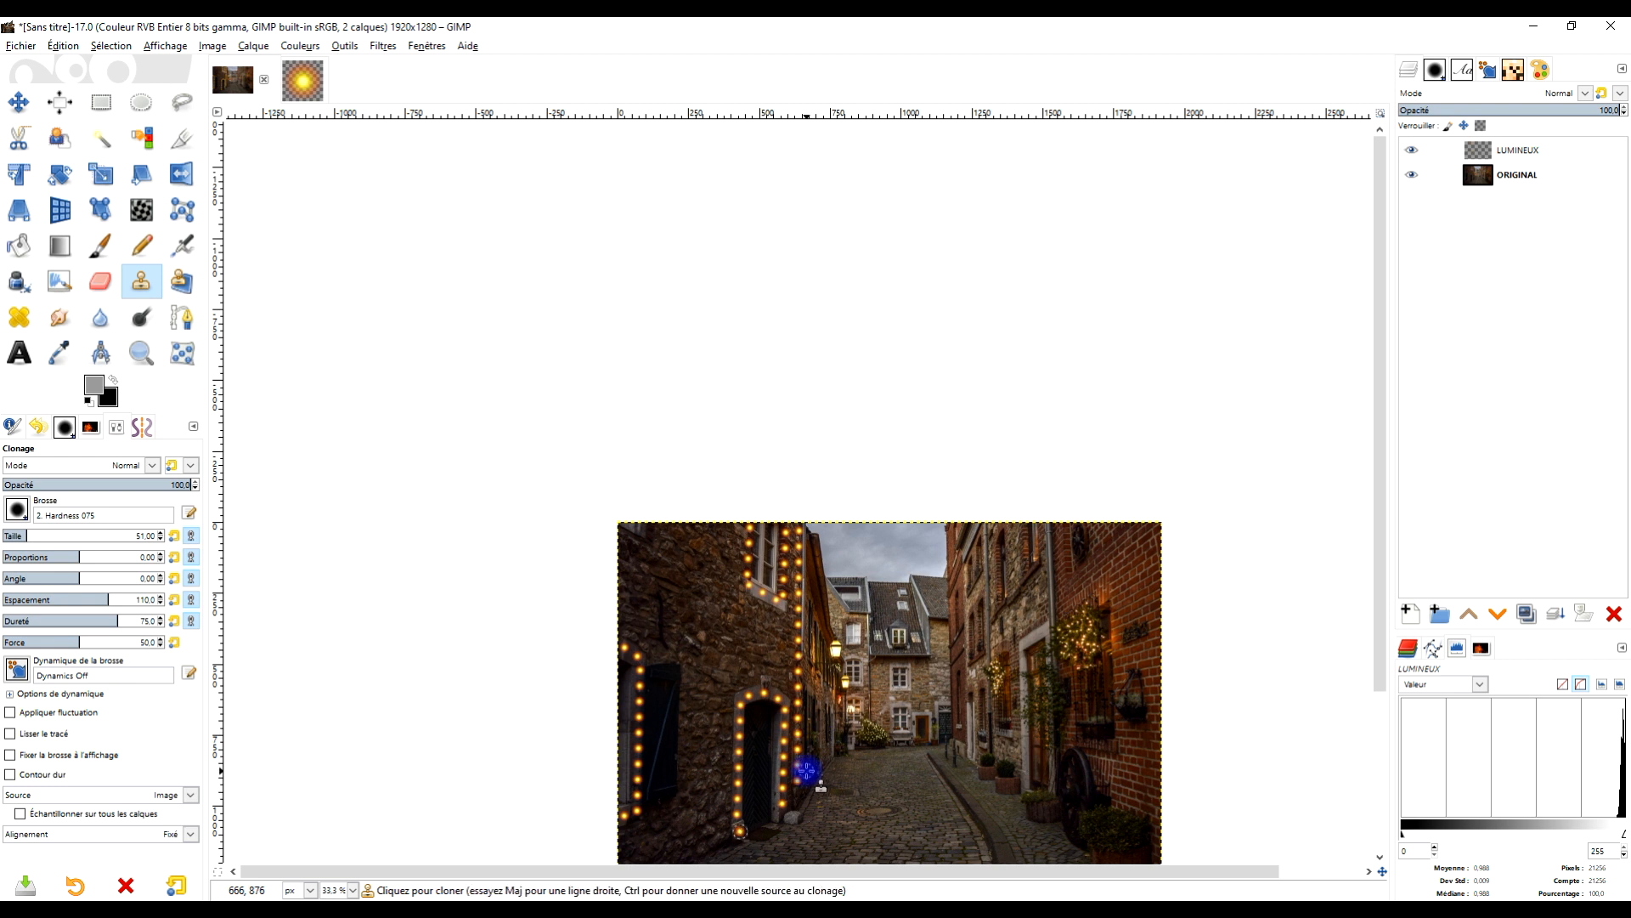
pyautogui.scroll(1, 806, 769)
pyautogui.hotkey('ctrl', 'z')
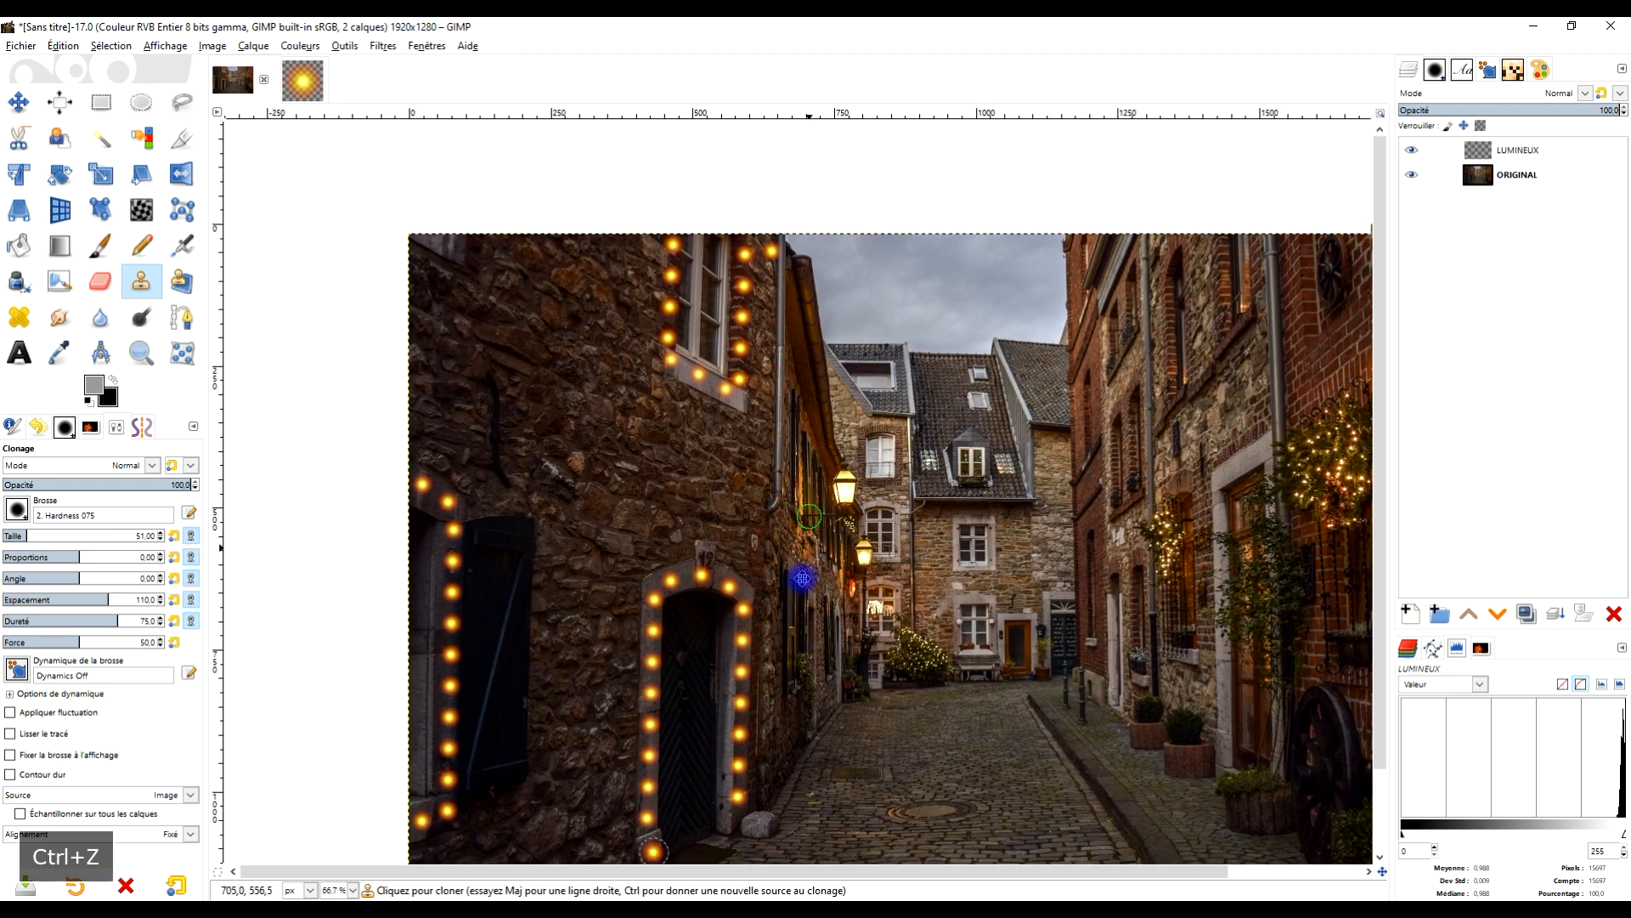
# Clone a slanting straight row of sparks across the stone wall, from the photo's edge to the wall's corner above the doorway.
pyautogui.moveTo(803, 579); pyautogui.dragTo(798, 660)
pyautogui.click(414, 482)
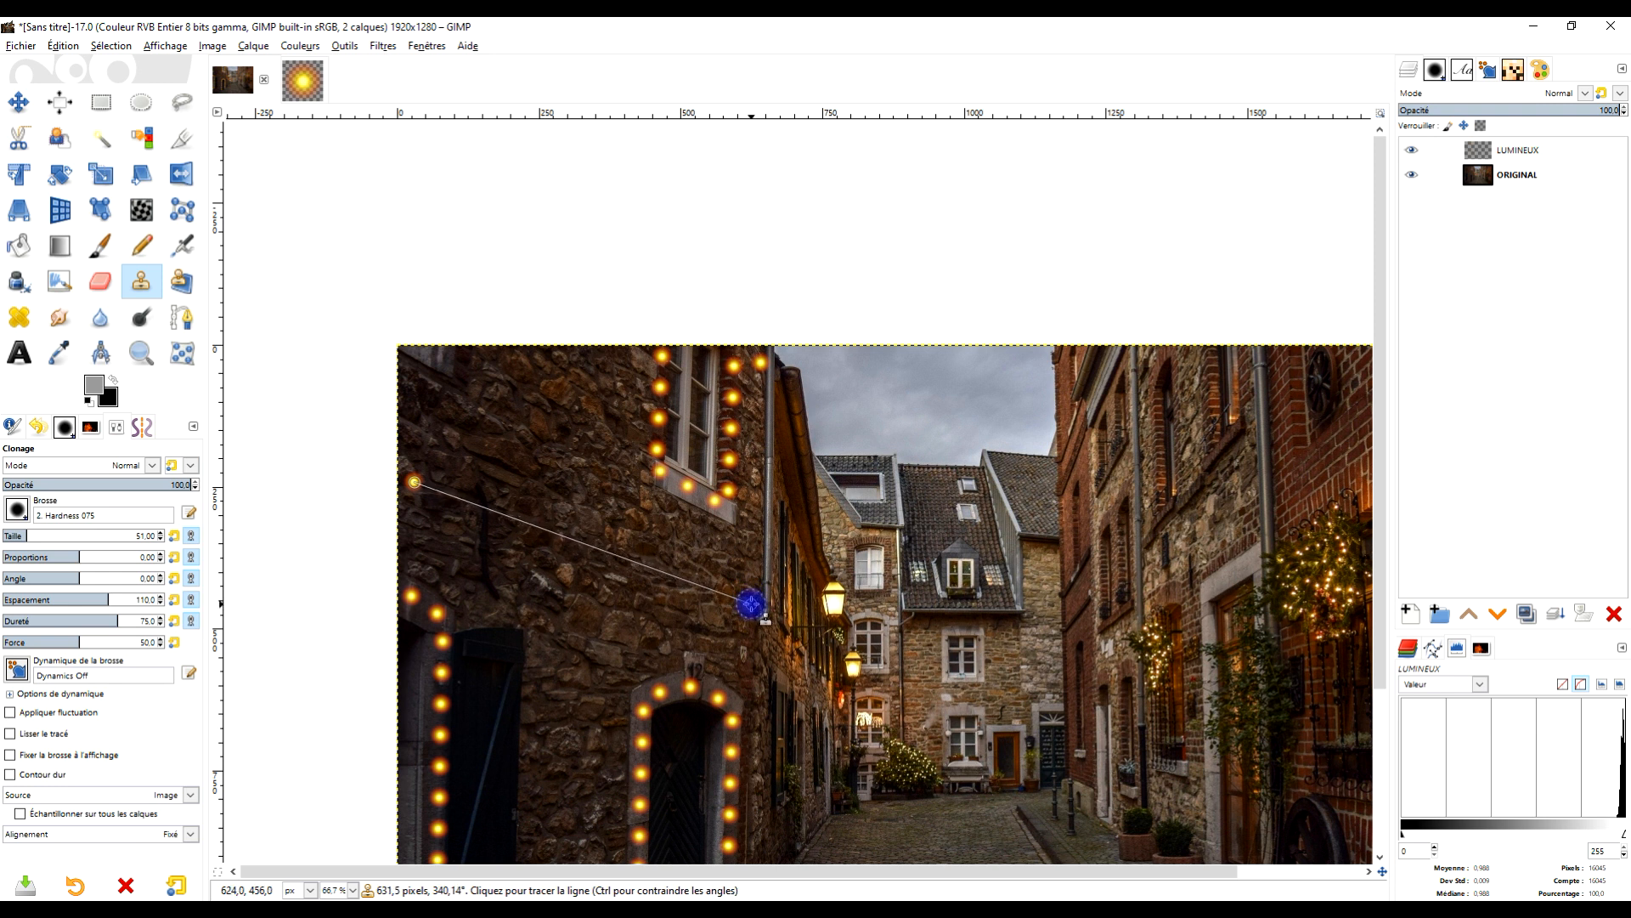
pyautogui.keyDown('shift'); pyautogui.click(751, 603); pyautogui.keyUp('shift')
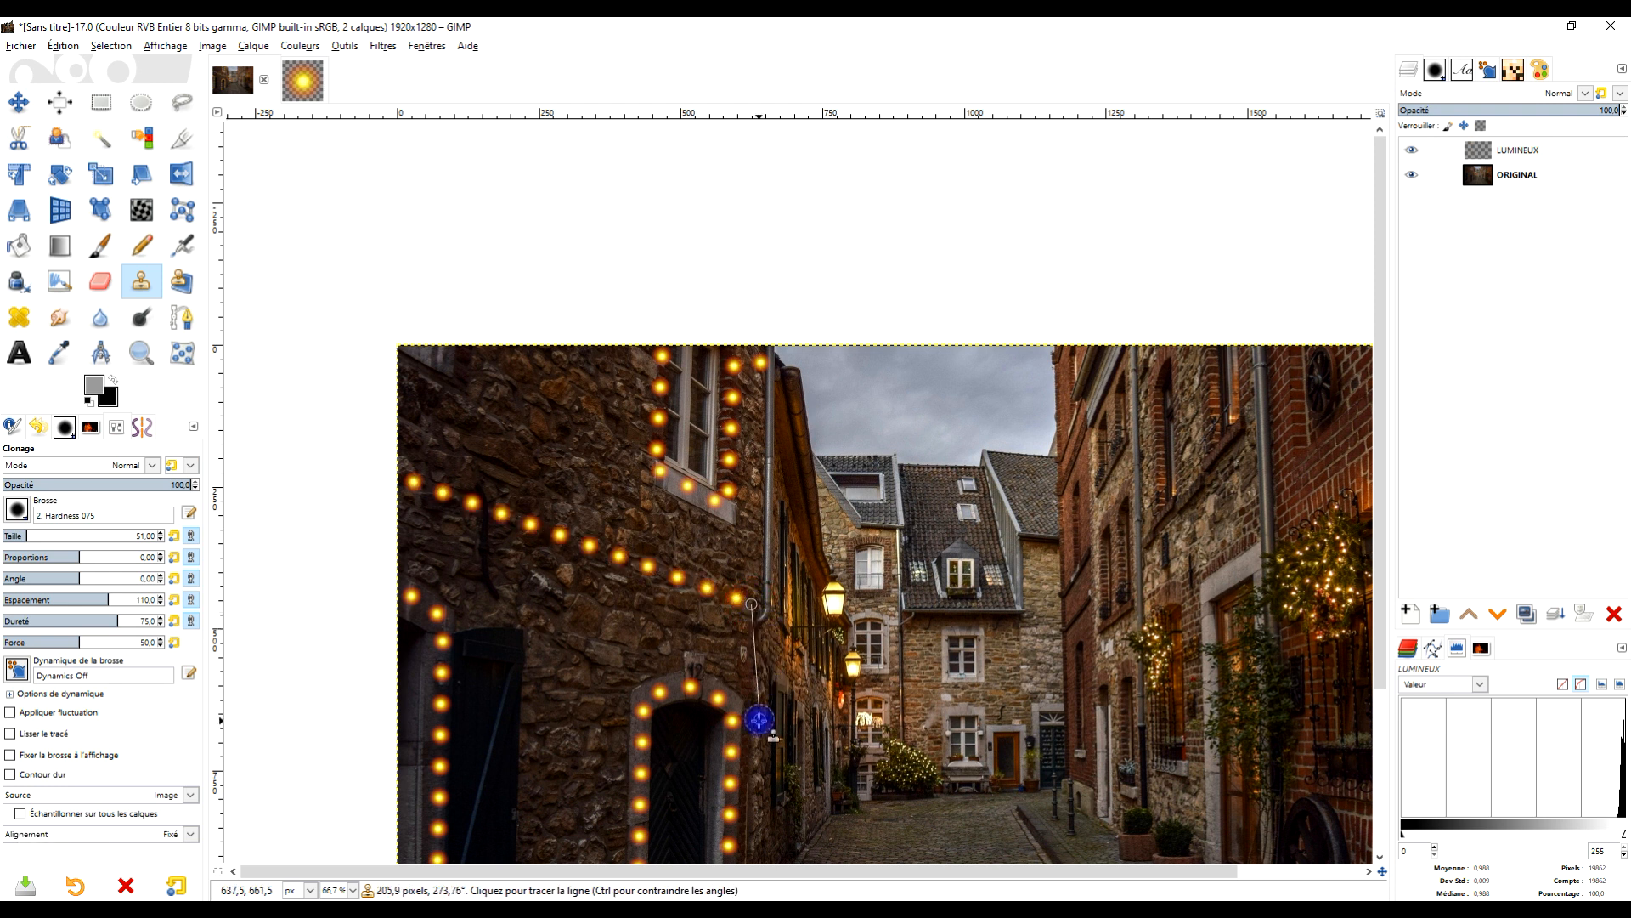
# Duplicate the ORIGINAL layer.
pyautogui.moveTo(827, 623); pyautogui.dragTo(874, 506)
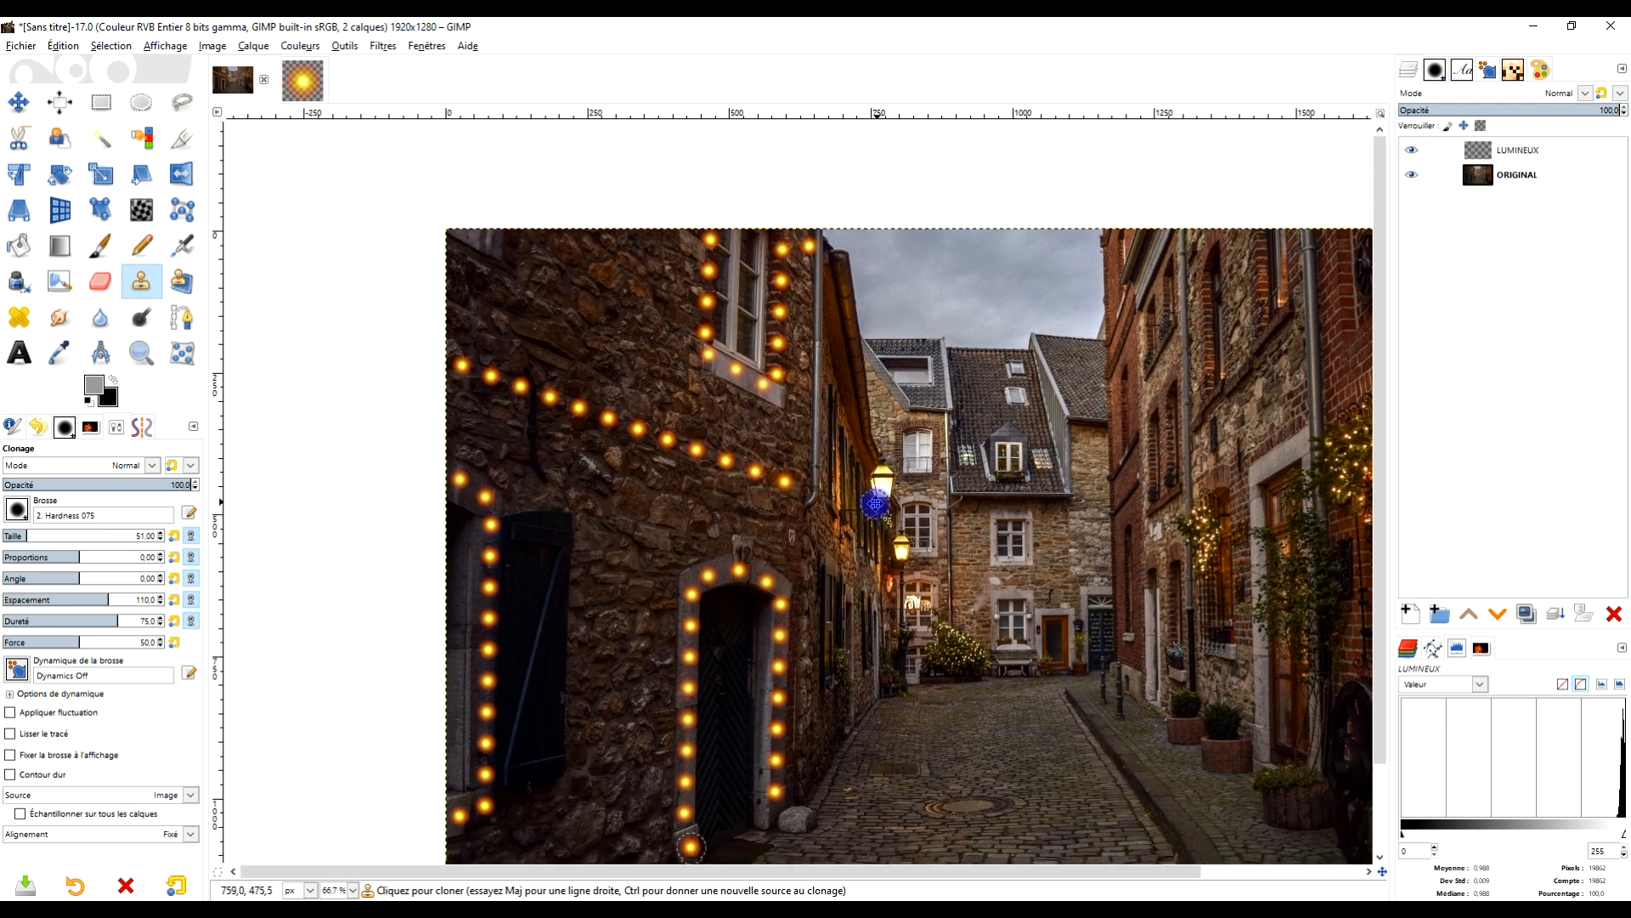
pyautogui.scroll(-1, 874, 505)
pyautogui.moveTo(1076, 613); pyautogui.dragTo(915, 579)
pyautogui.click(1520, 175)
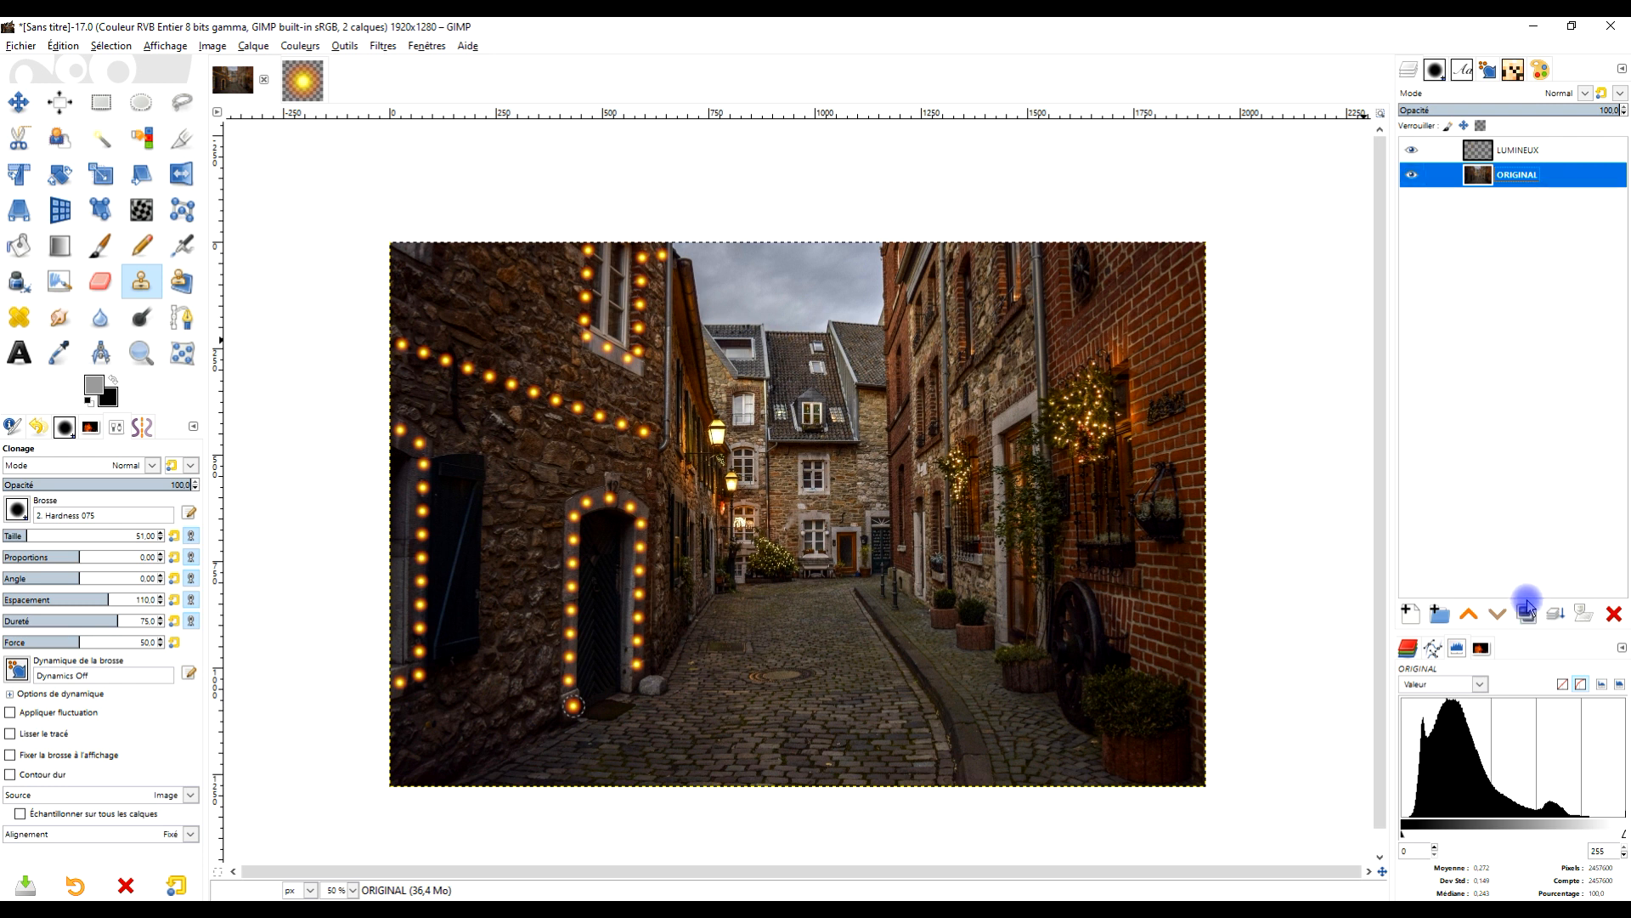
pyautogui.click(1527, 607)
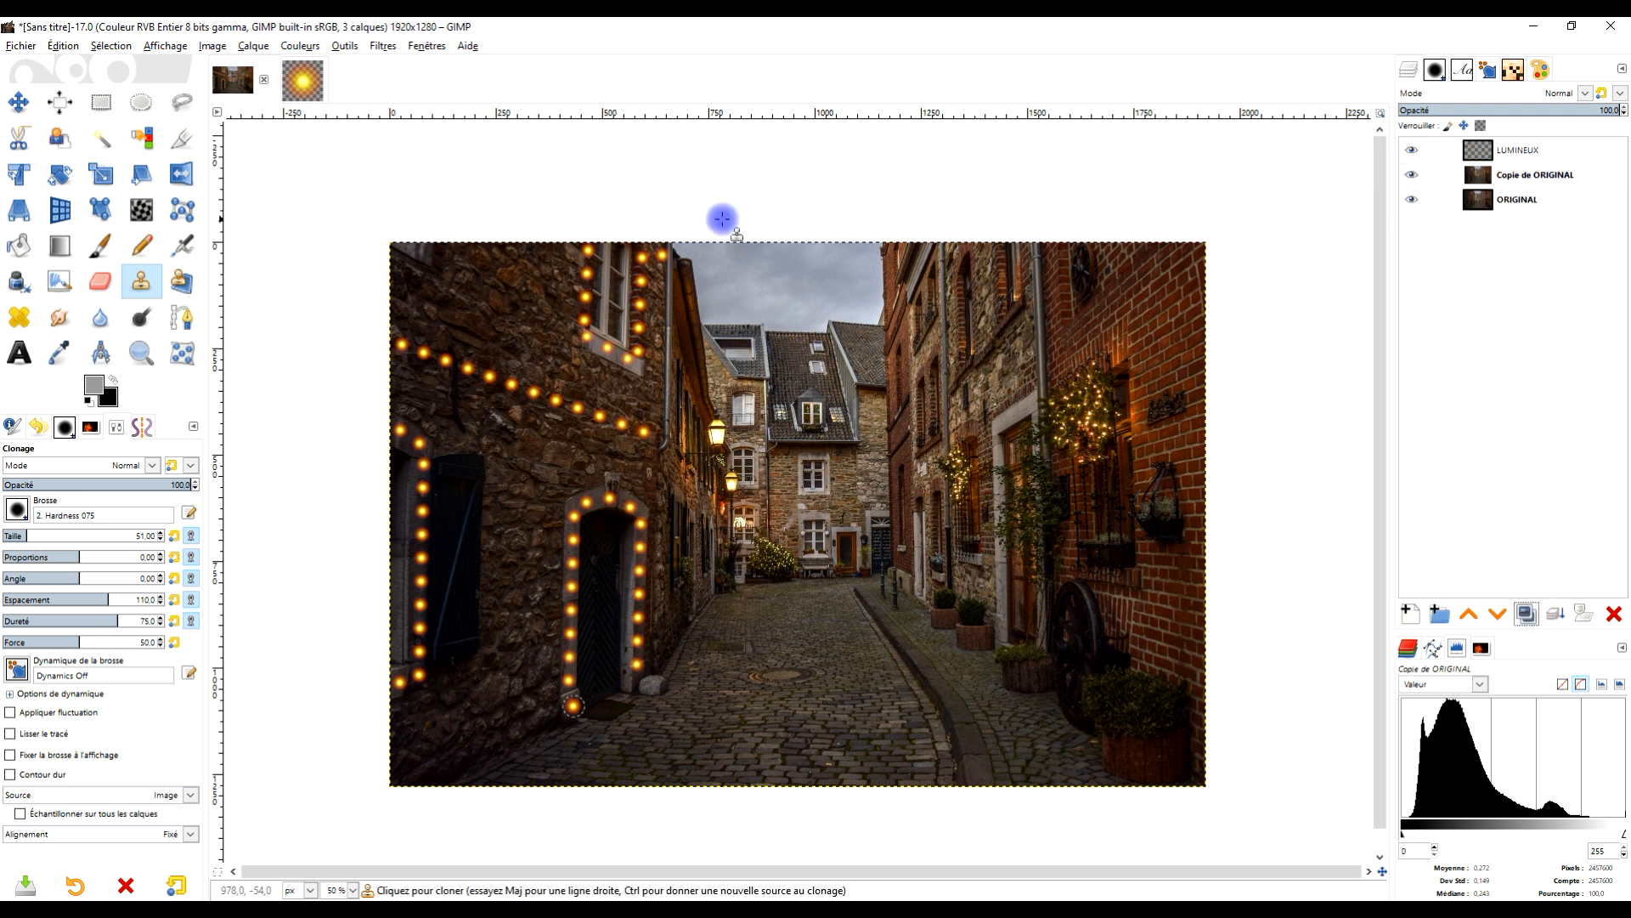
# Lower the saturation of the ORIGINAL copy to -56.3 with Hue-Saturation.
pyautogui.click(288, 48)
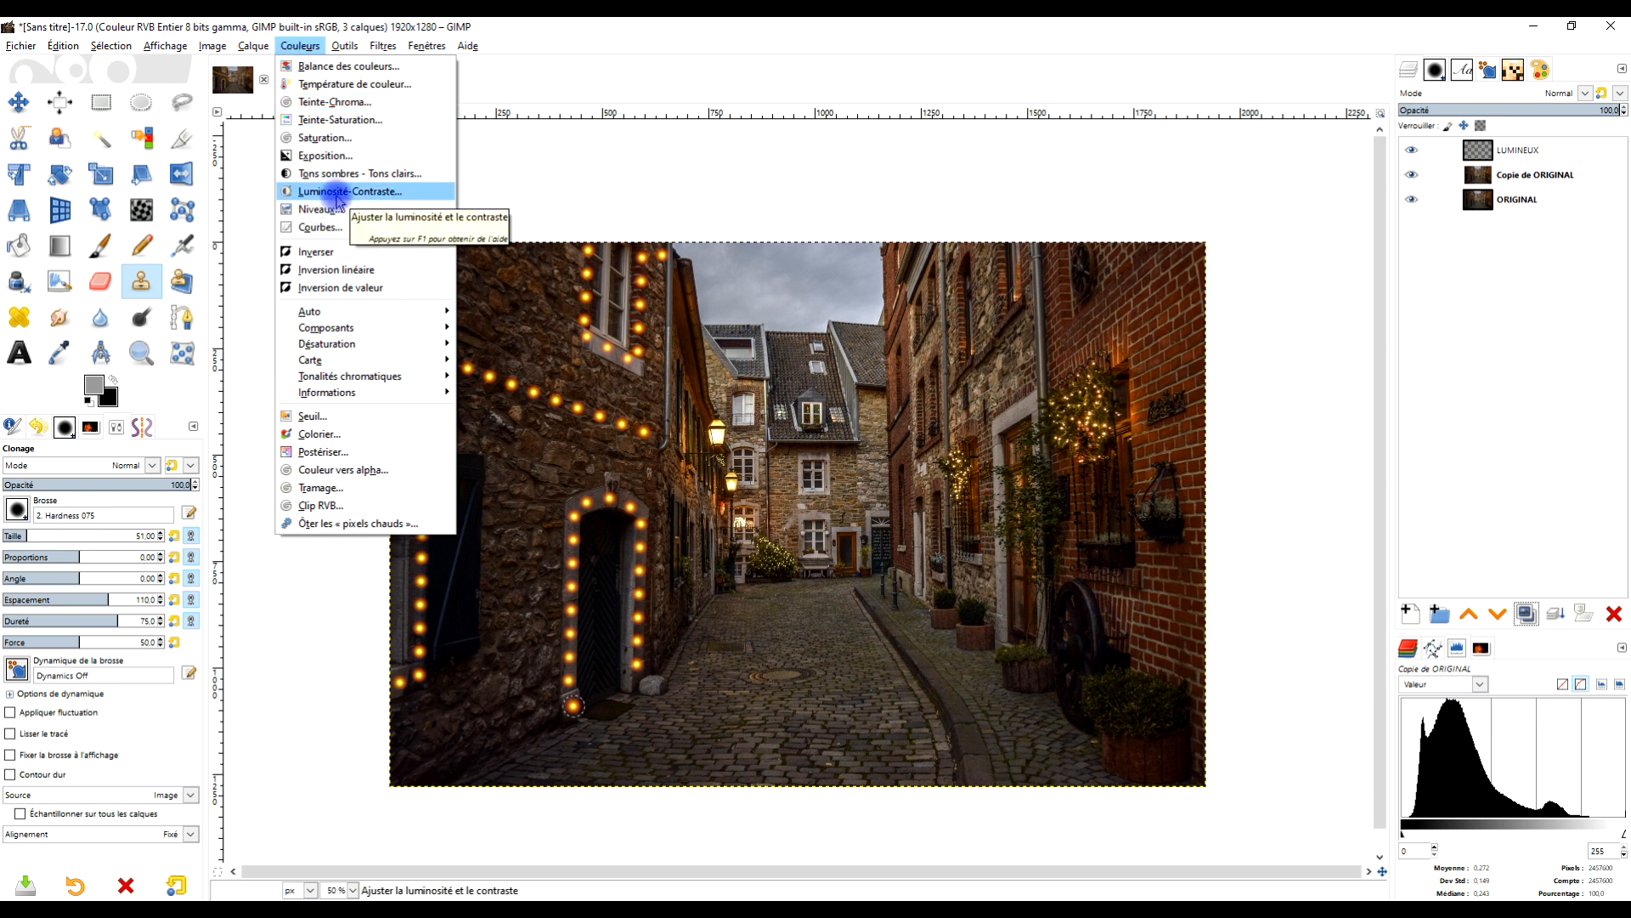
pyautogui.click(340, 119)
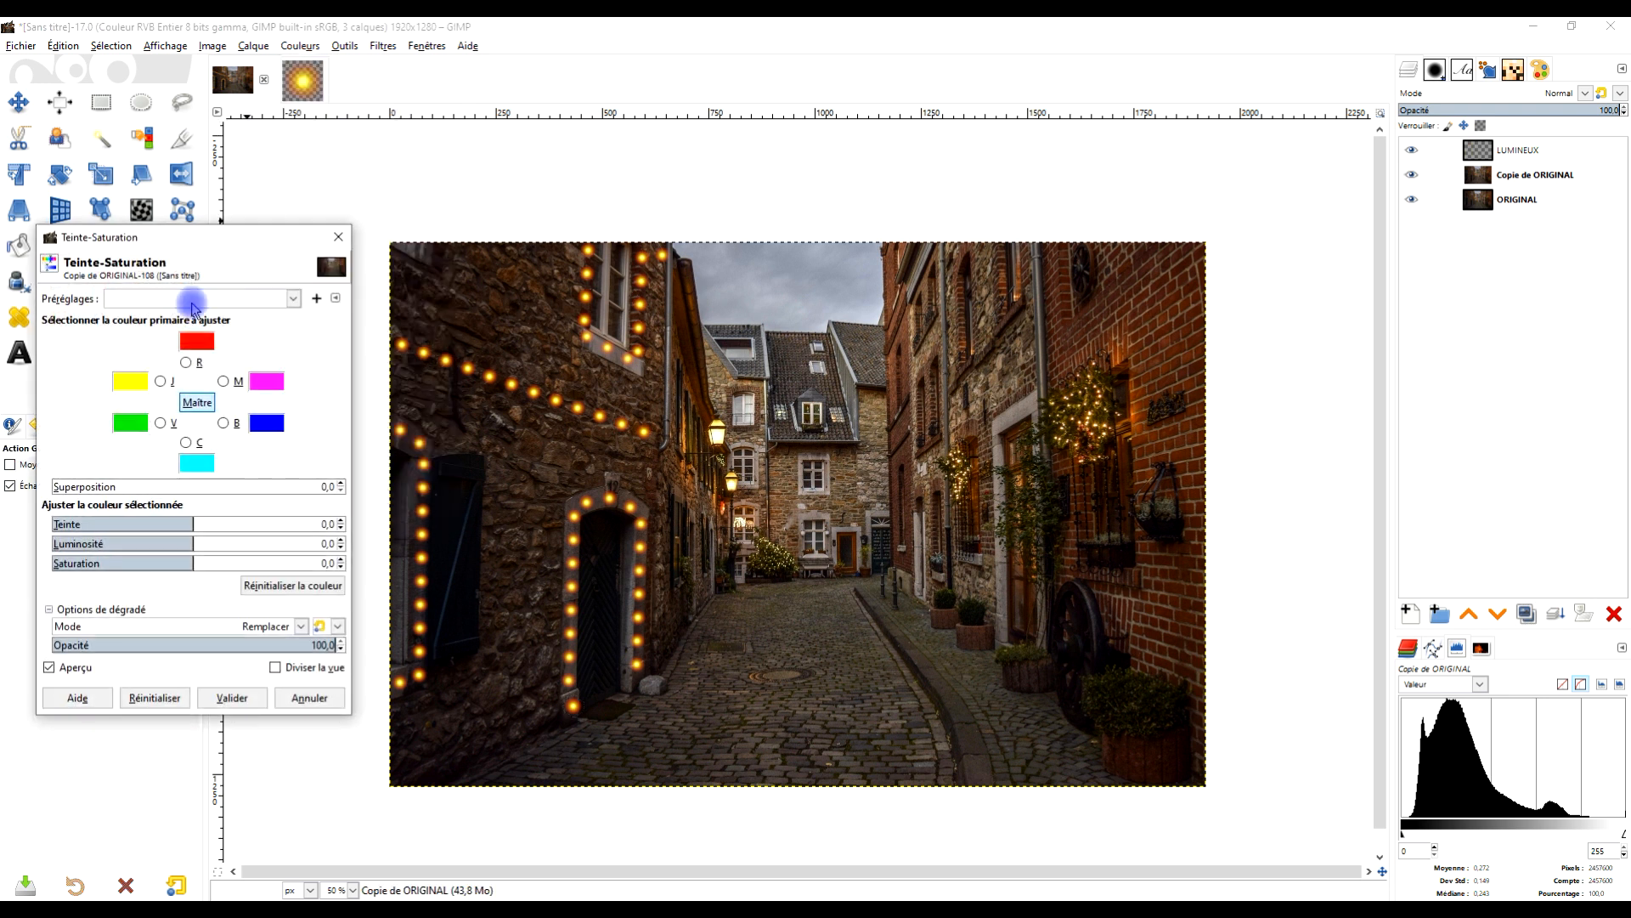
pyautogui.moveTo(189, 560); pyautogui.dragTo(140, 559)
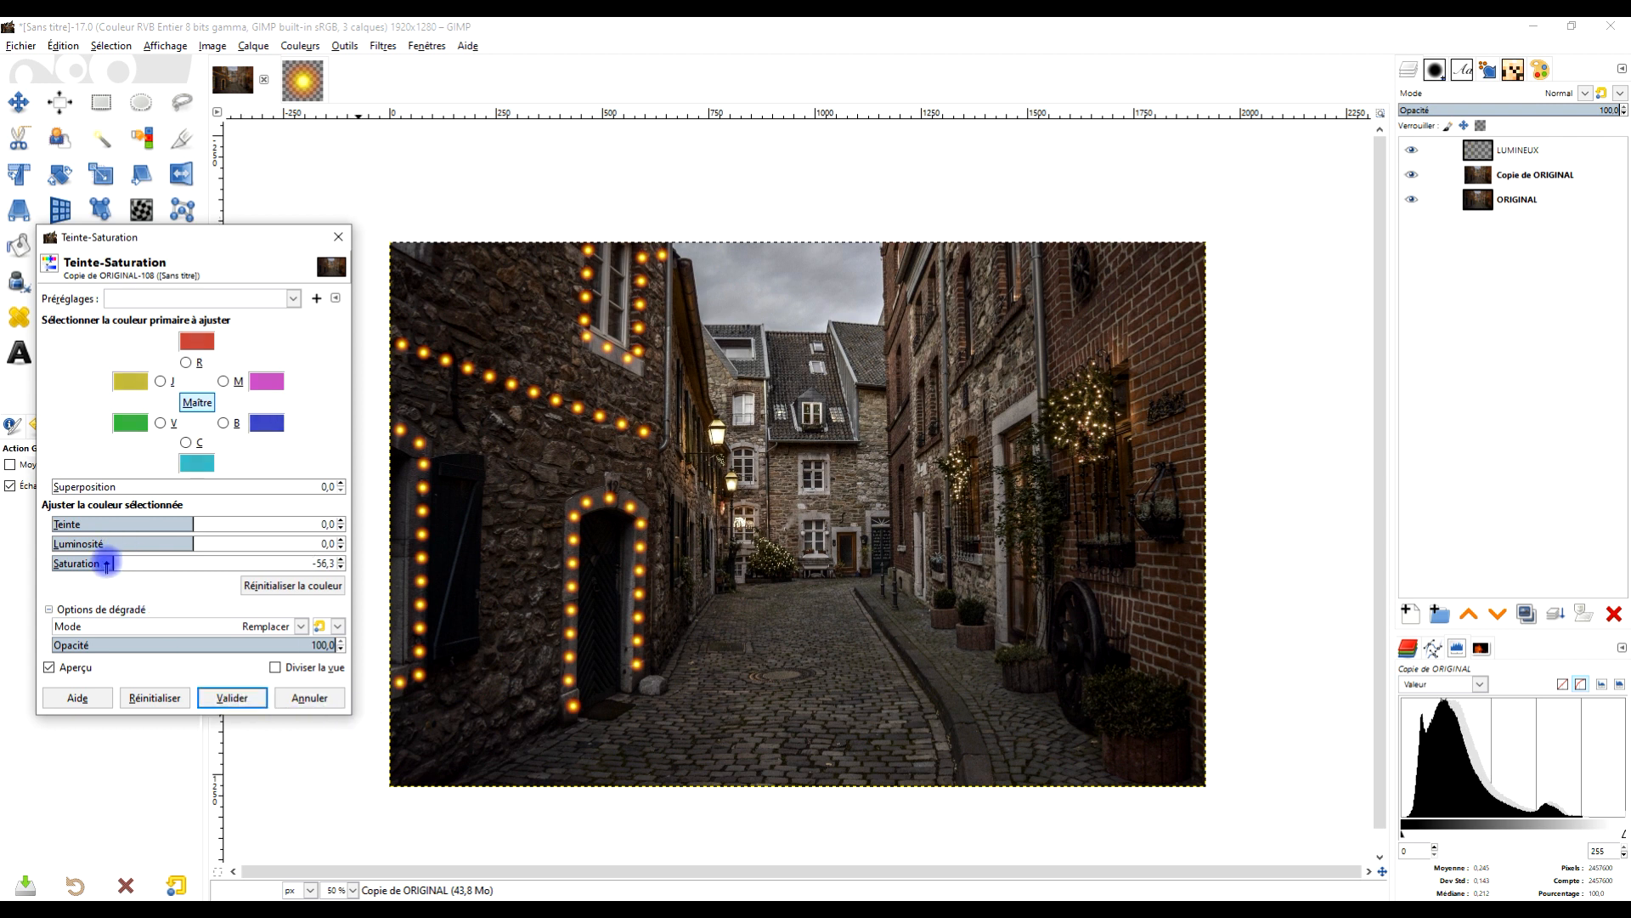
pyautogui.click(232, 698)
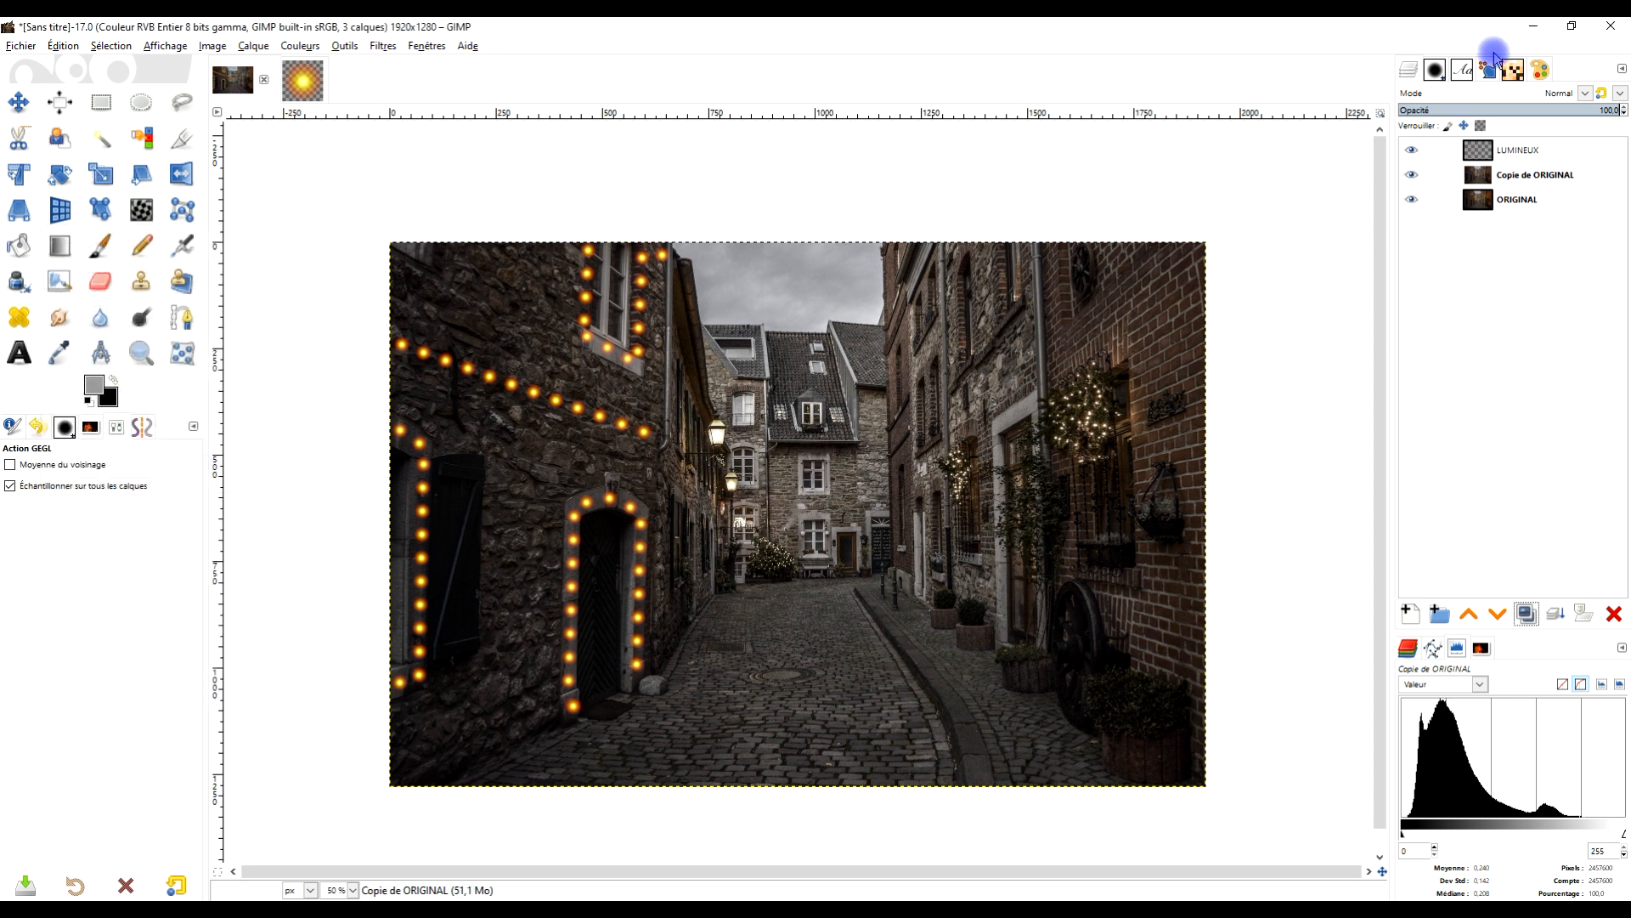
# Start Colorize on the ORIGINAL copy and sample its colour from the spark at the top of the door arch.
pyautogui.click(300, 46)
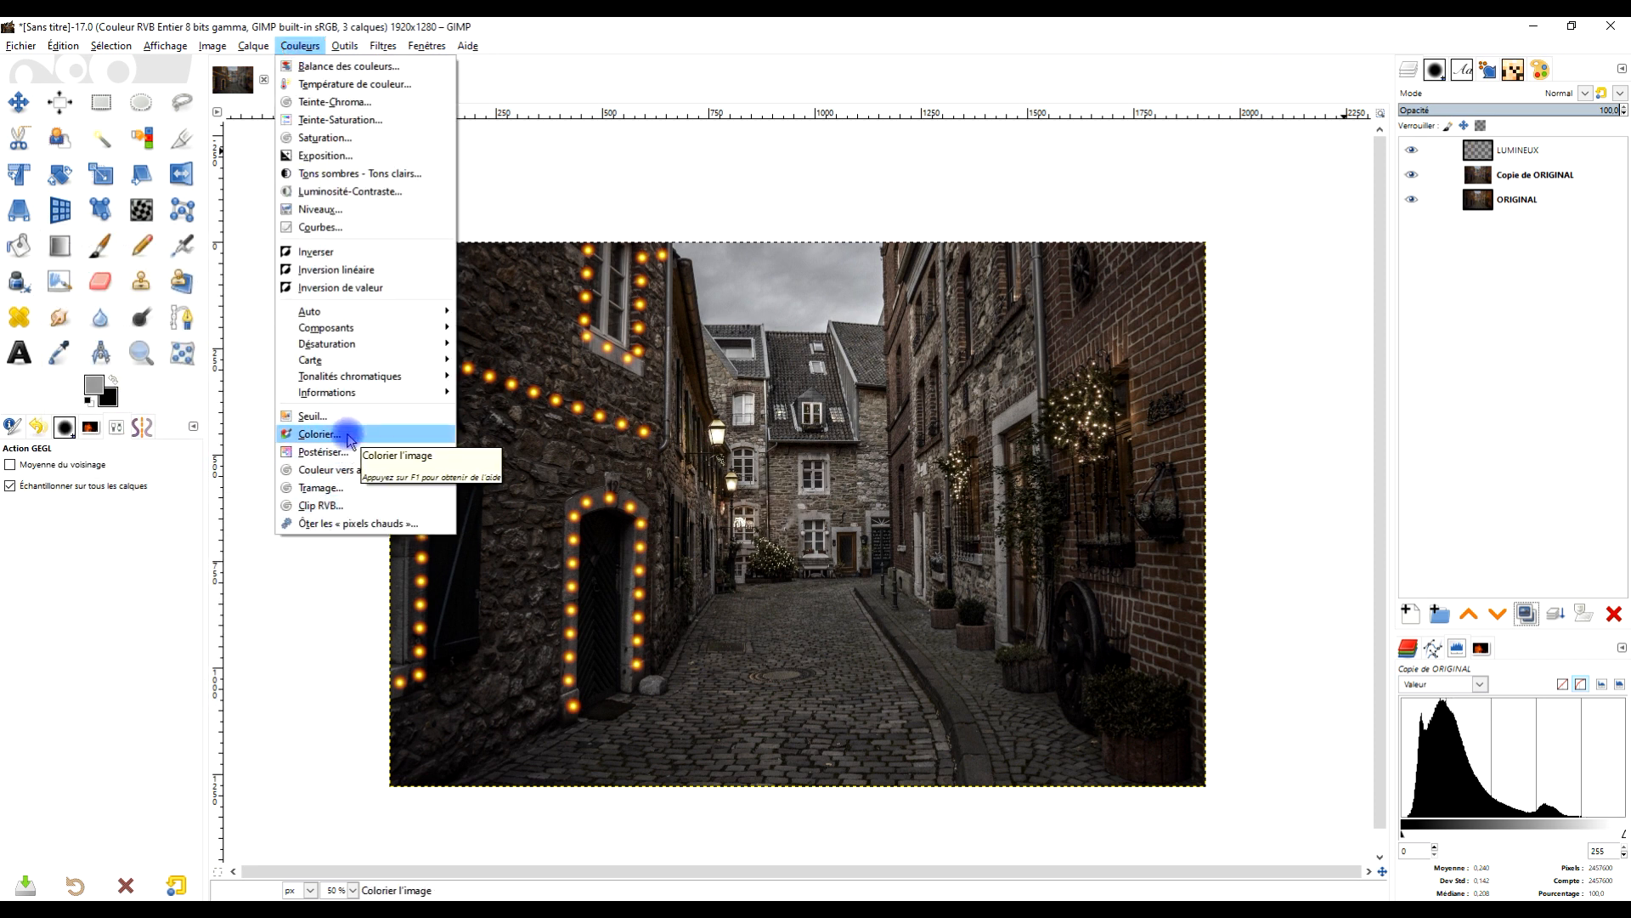
pyautogui.click(347, 435)
pyautogui.press('1')
pyautogui.press('2')
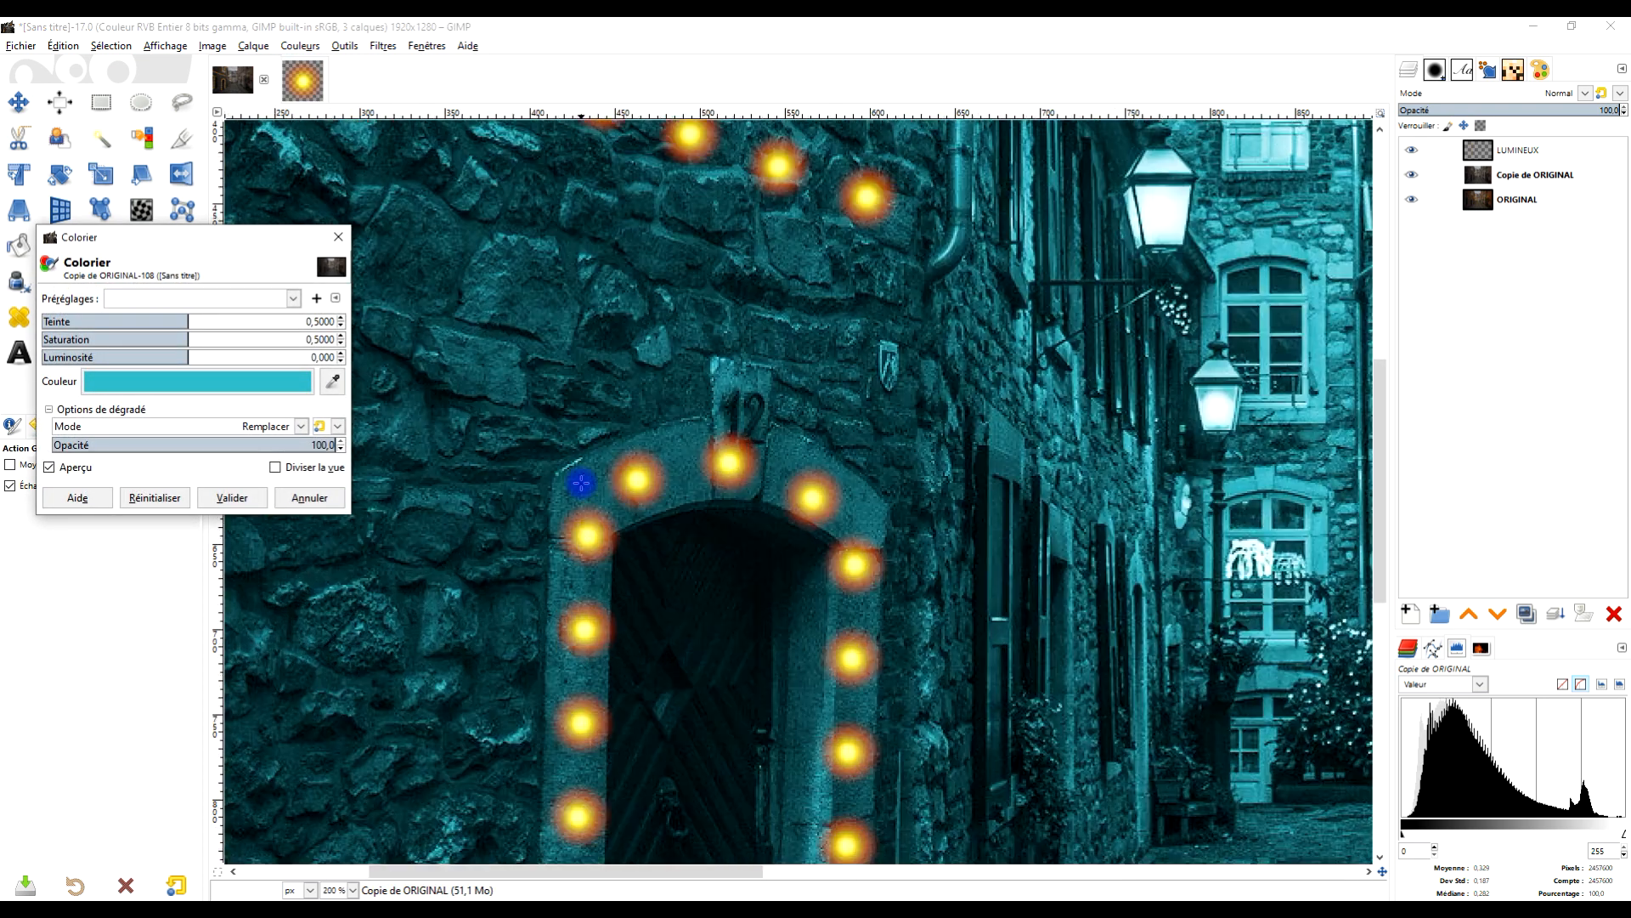
pyautogui.click(259, 386)
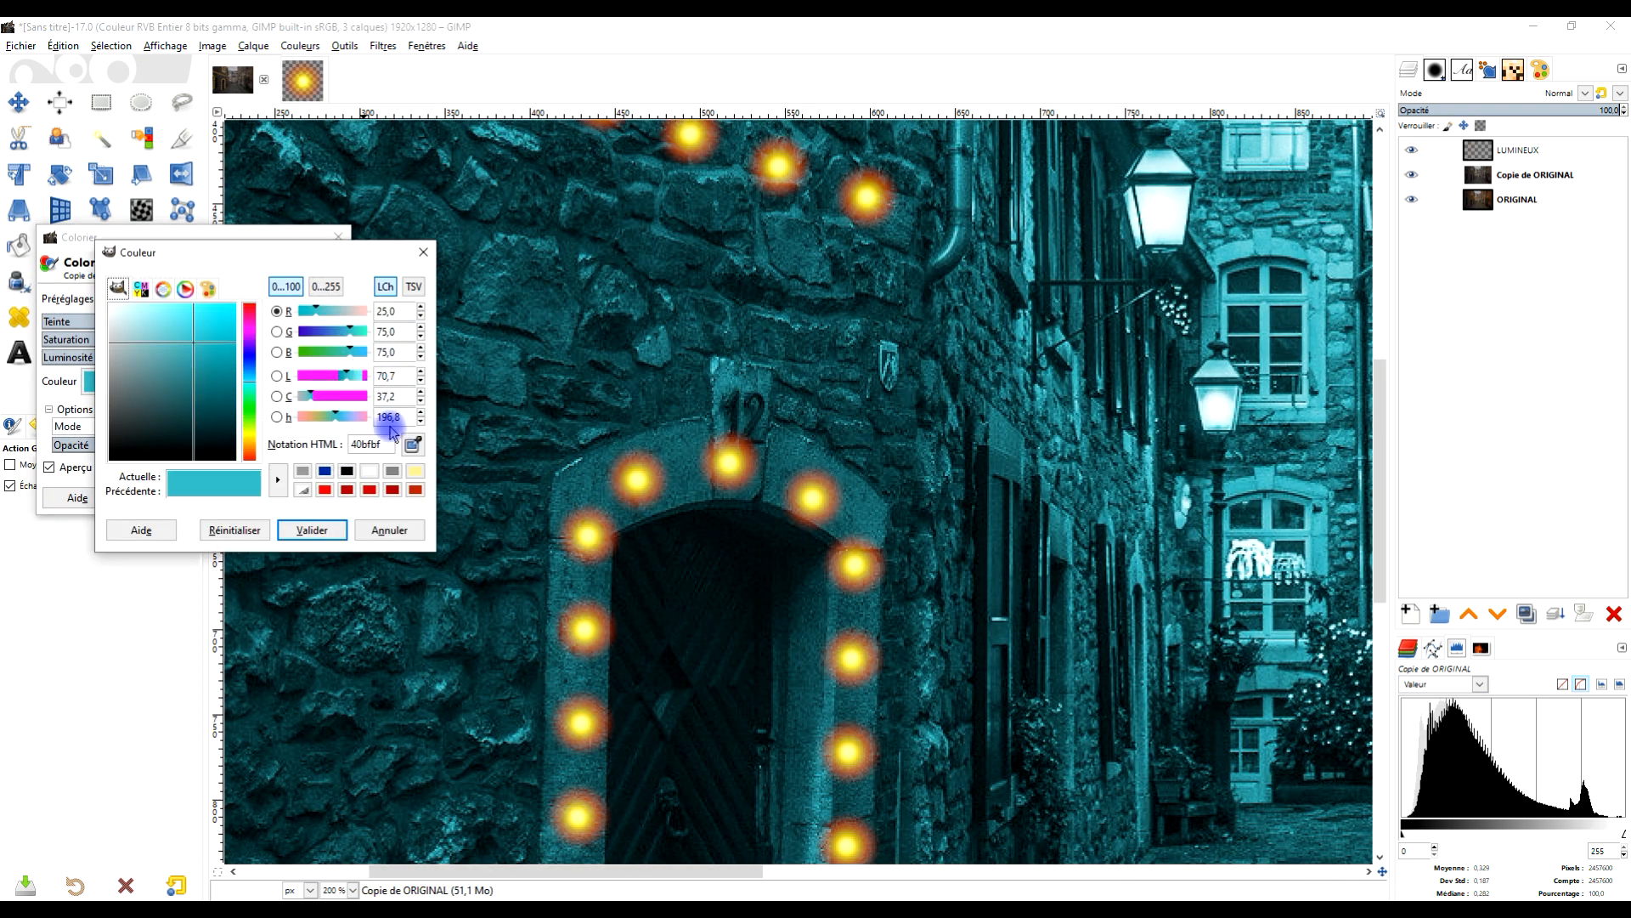
pyautogui.click(411, 445)
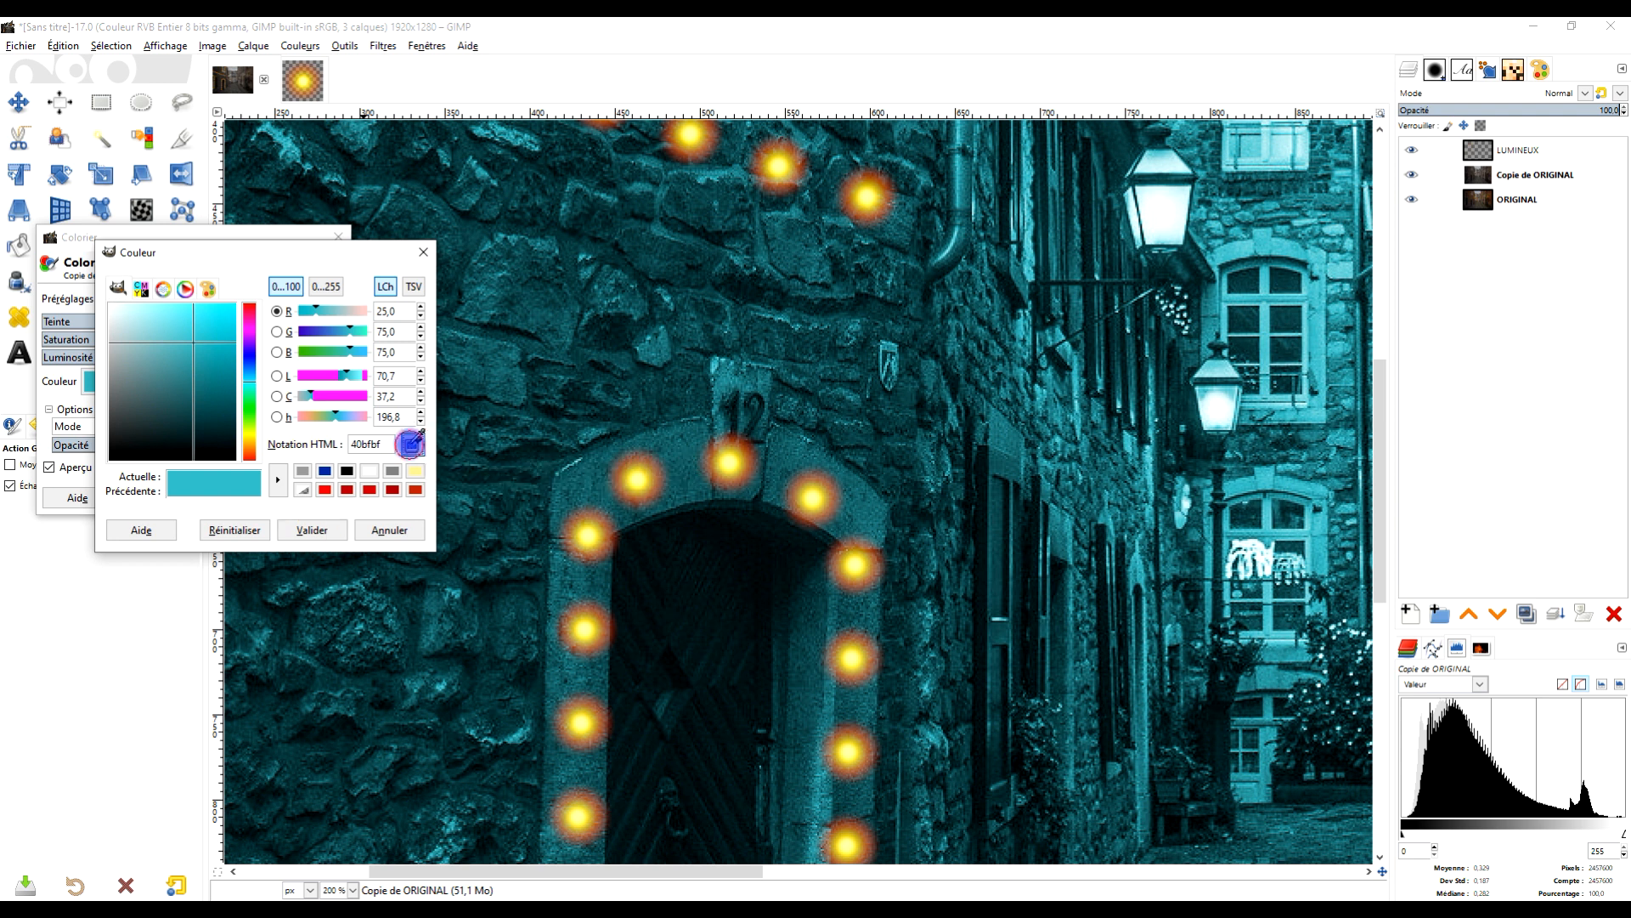
pyautogui.click(728, 446)
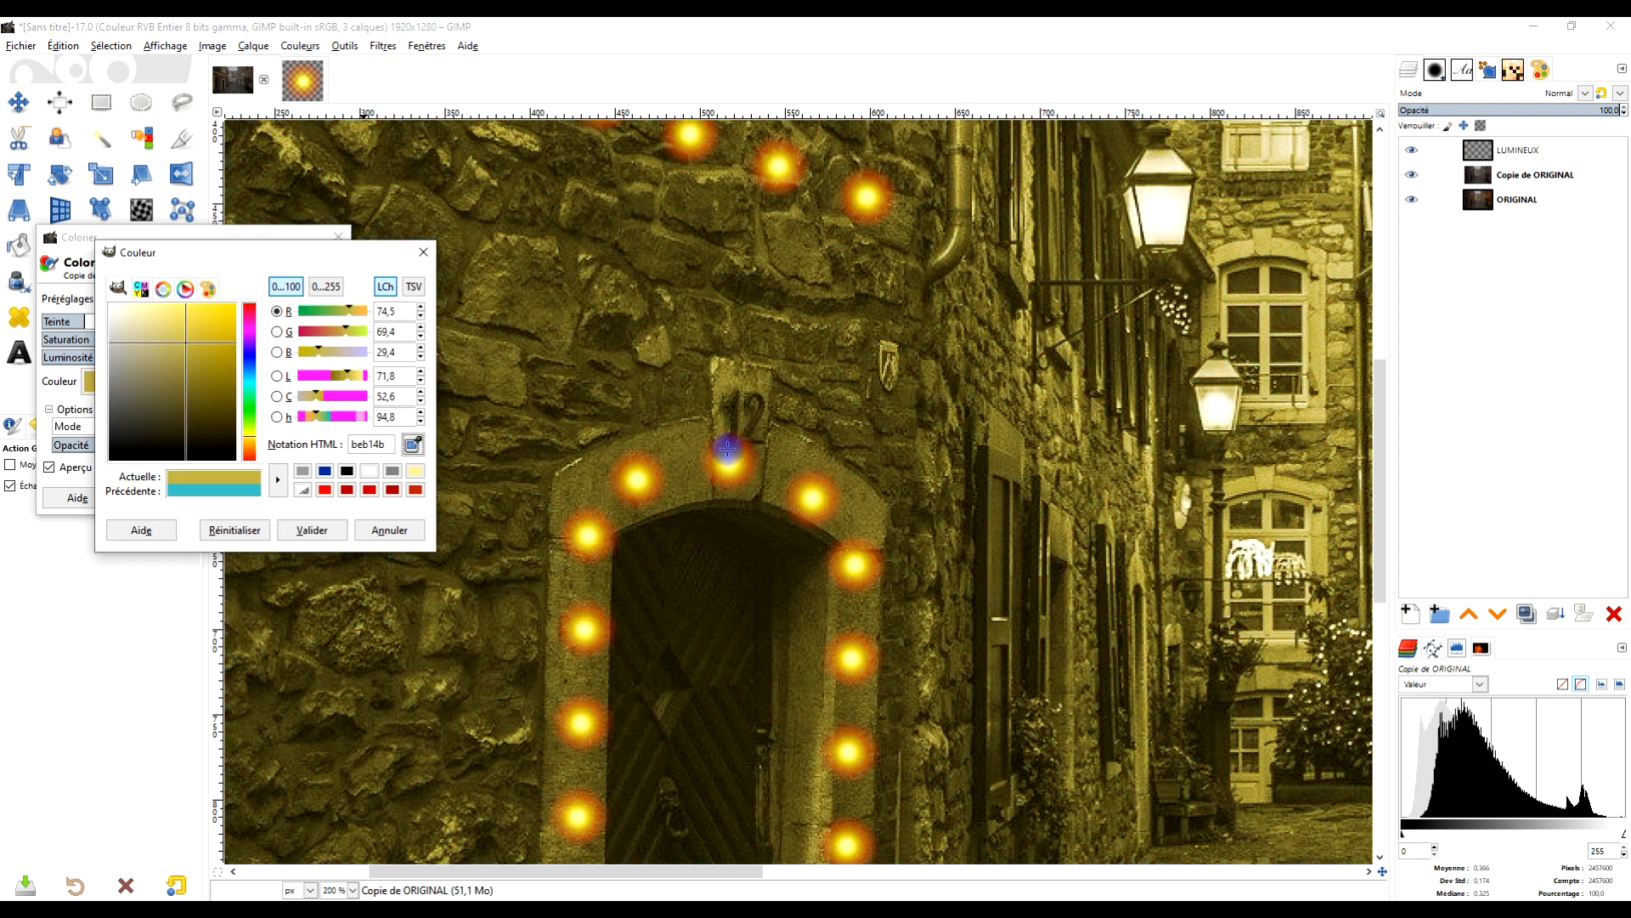
# Resample the Colorize colour from the arch spark's orange glow as be8519 and apply it to the copy.
pyautogui.moveTo(186, 344); pyautogui.dragTo(187, 338)
pyautogui.click(281, 473)
pyautogui.click(412, 445)
pyautogui.click(740, 448)
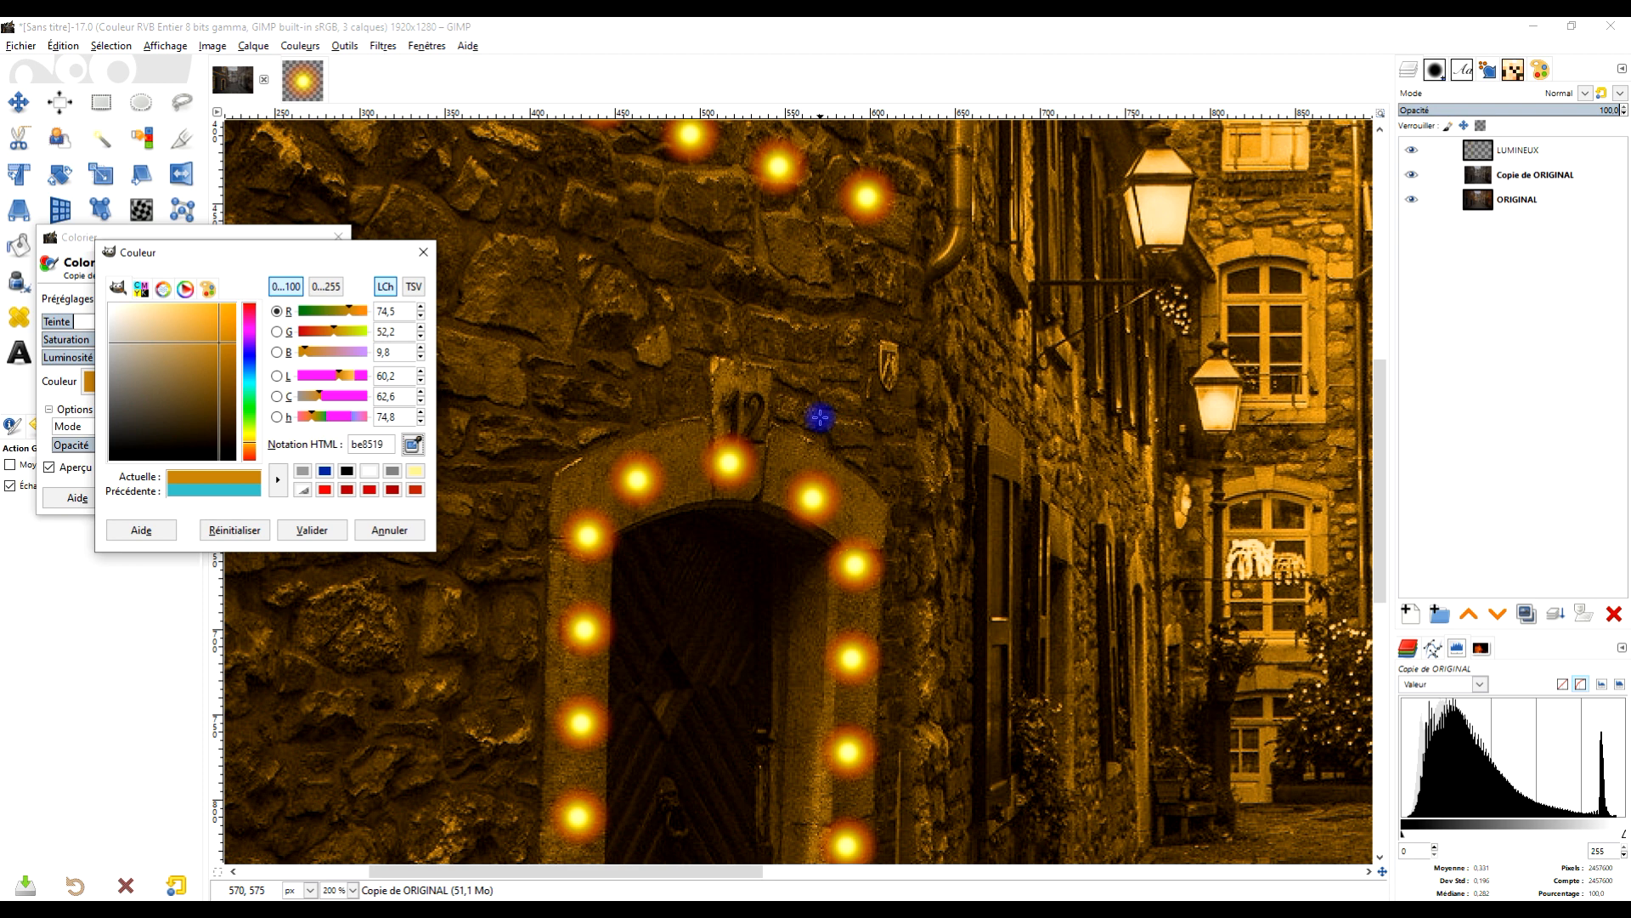
pyautogui.scroll(-4, 819, 417)
pyautogui.scroll(3, 819, 420)
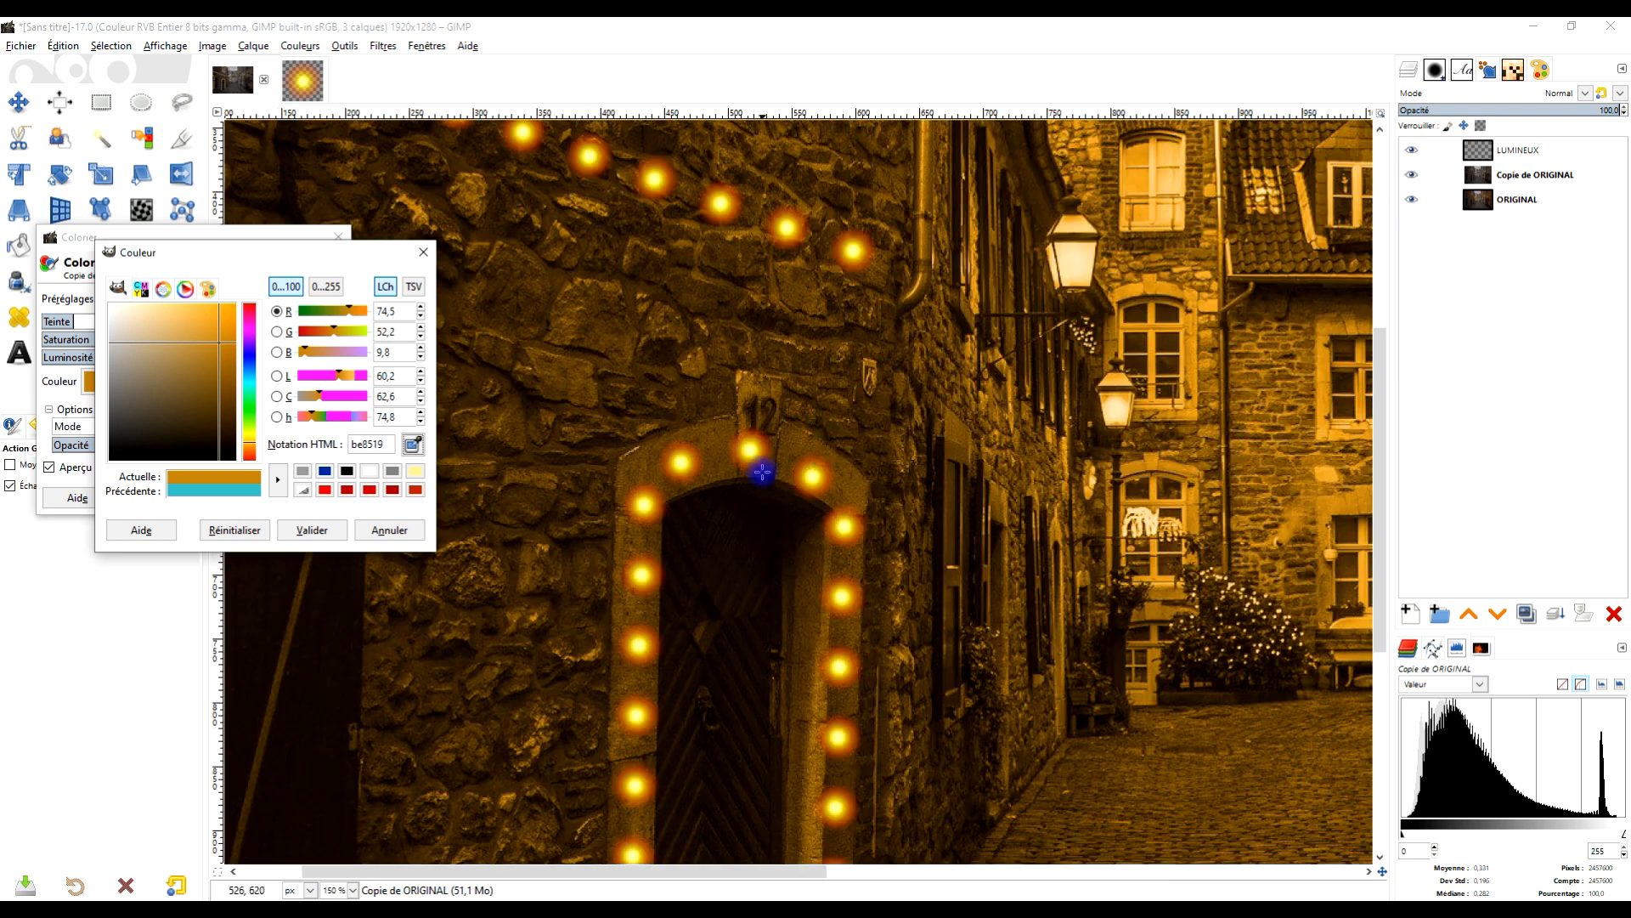
pyautogui.scroll(-2, 771, 483)
pyautogui.click(313, 528)
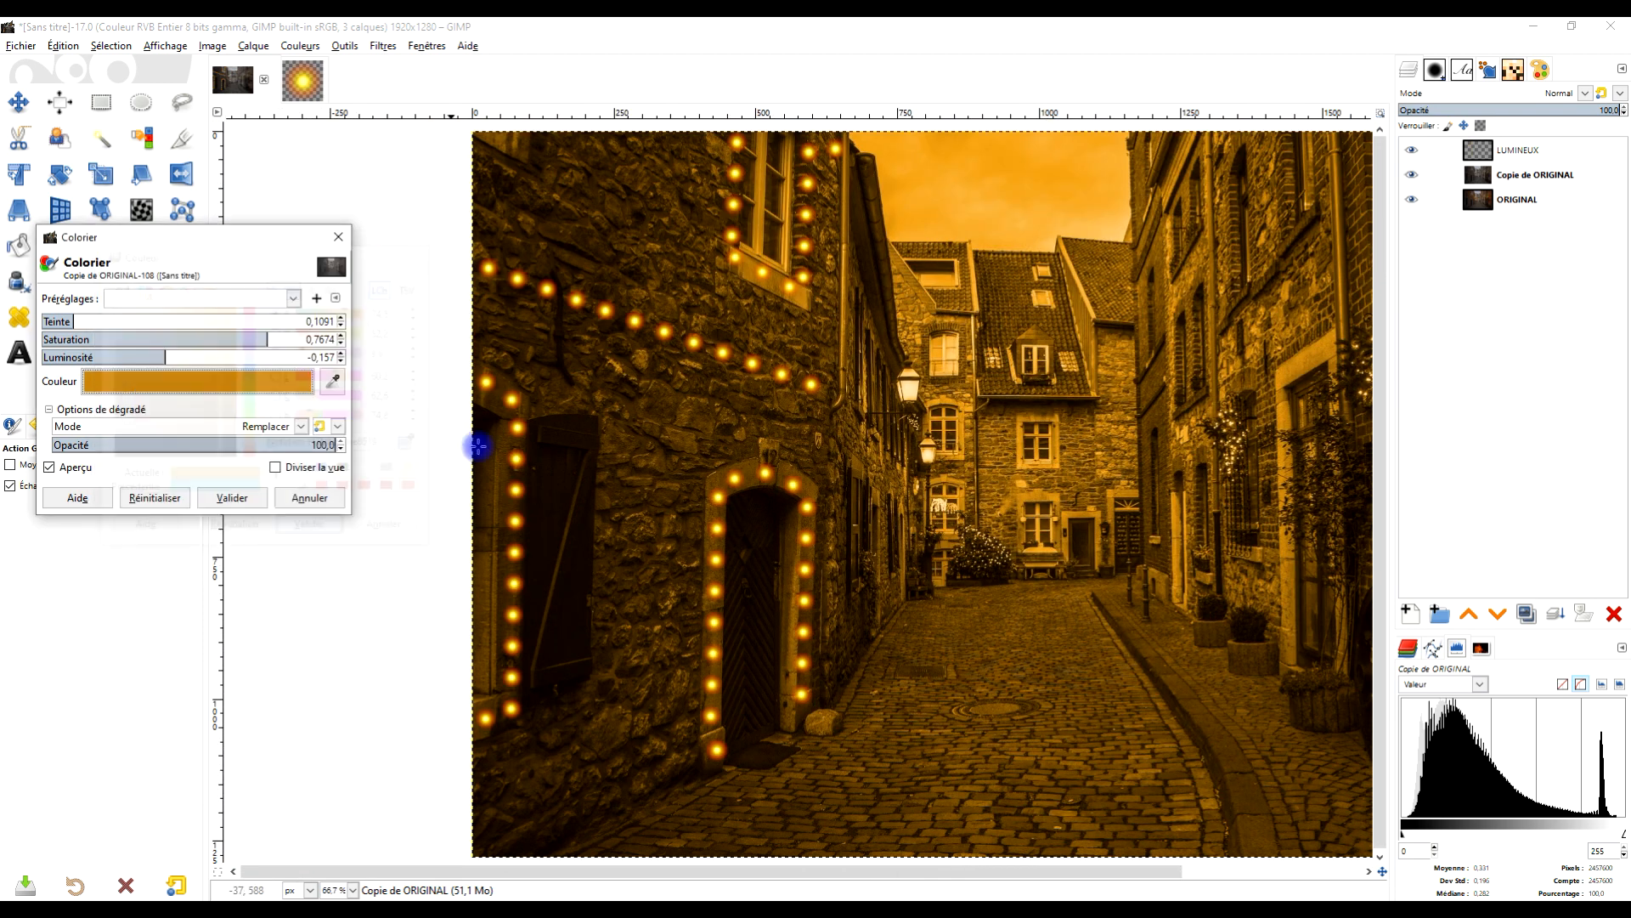
pyautogui.click(240, 497)
# Add a black, fully transparent layer mask to the ORIGINAL copy, and select the ORIGINAL layer.
pyautogui.scroll(2, 809, 461)
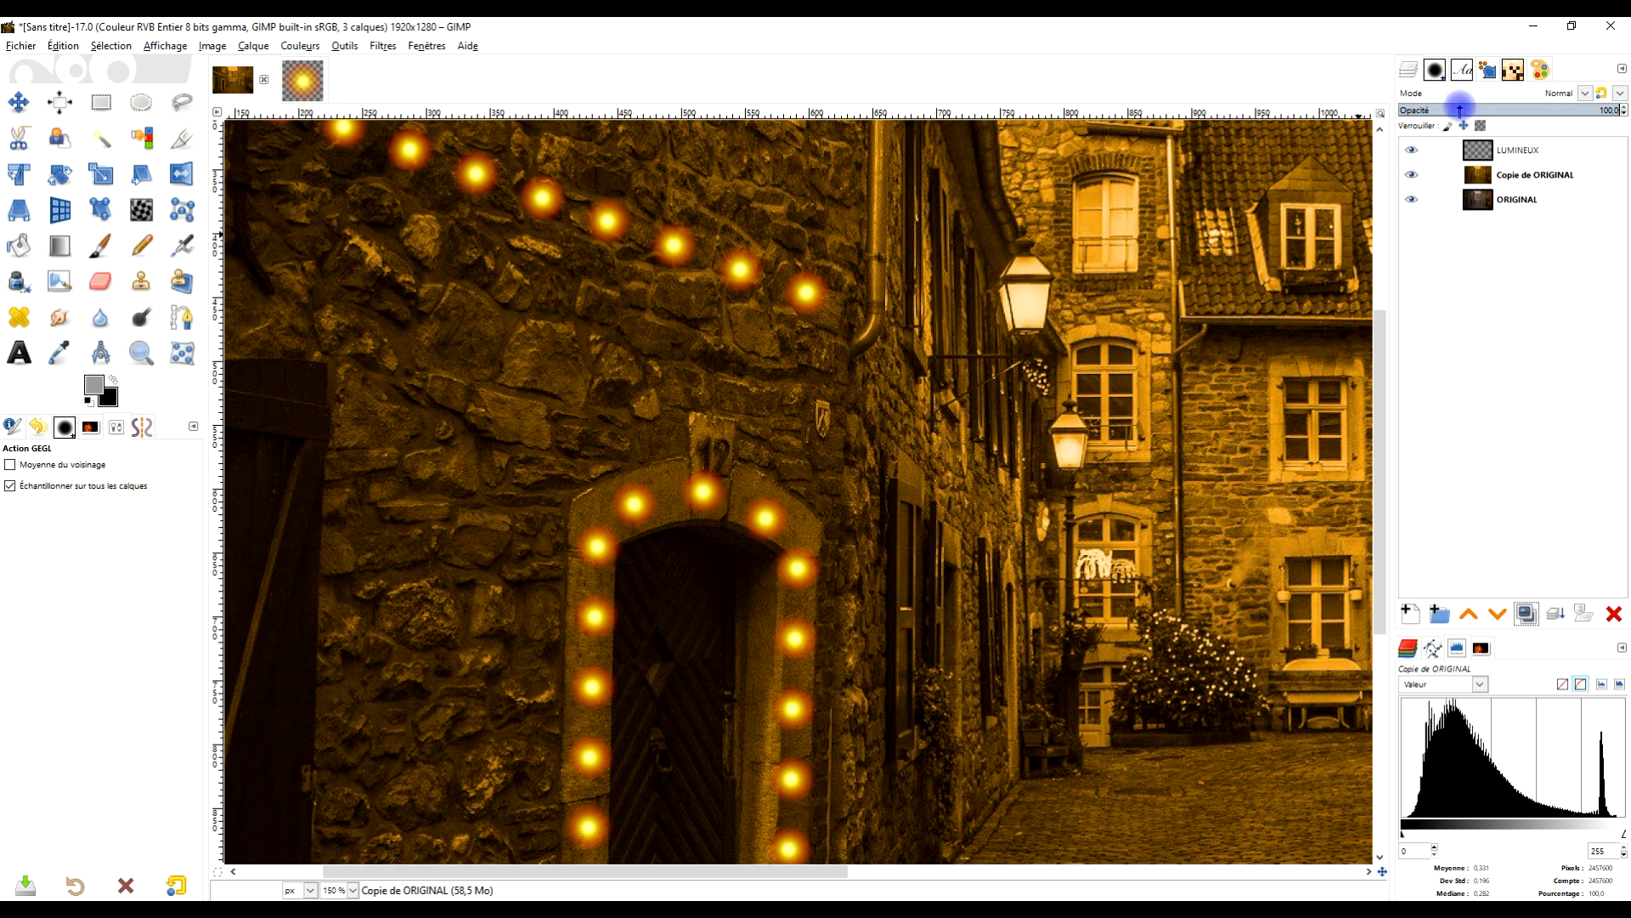
pyautogui.rightClick(1527, 175)
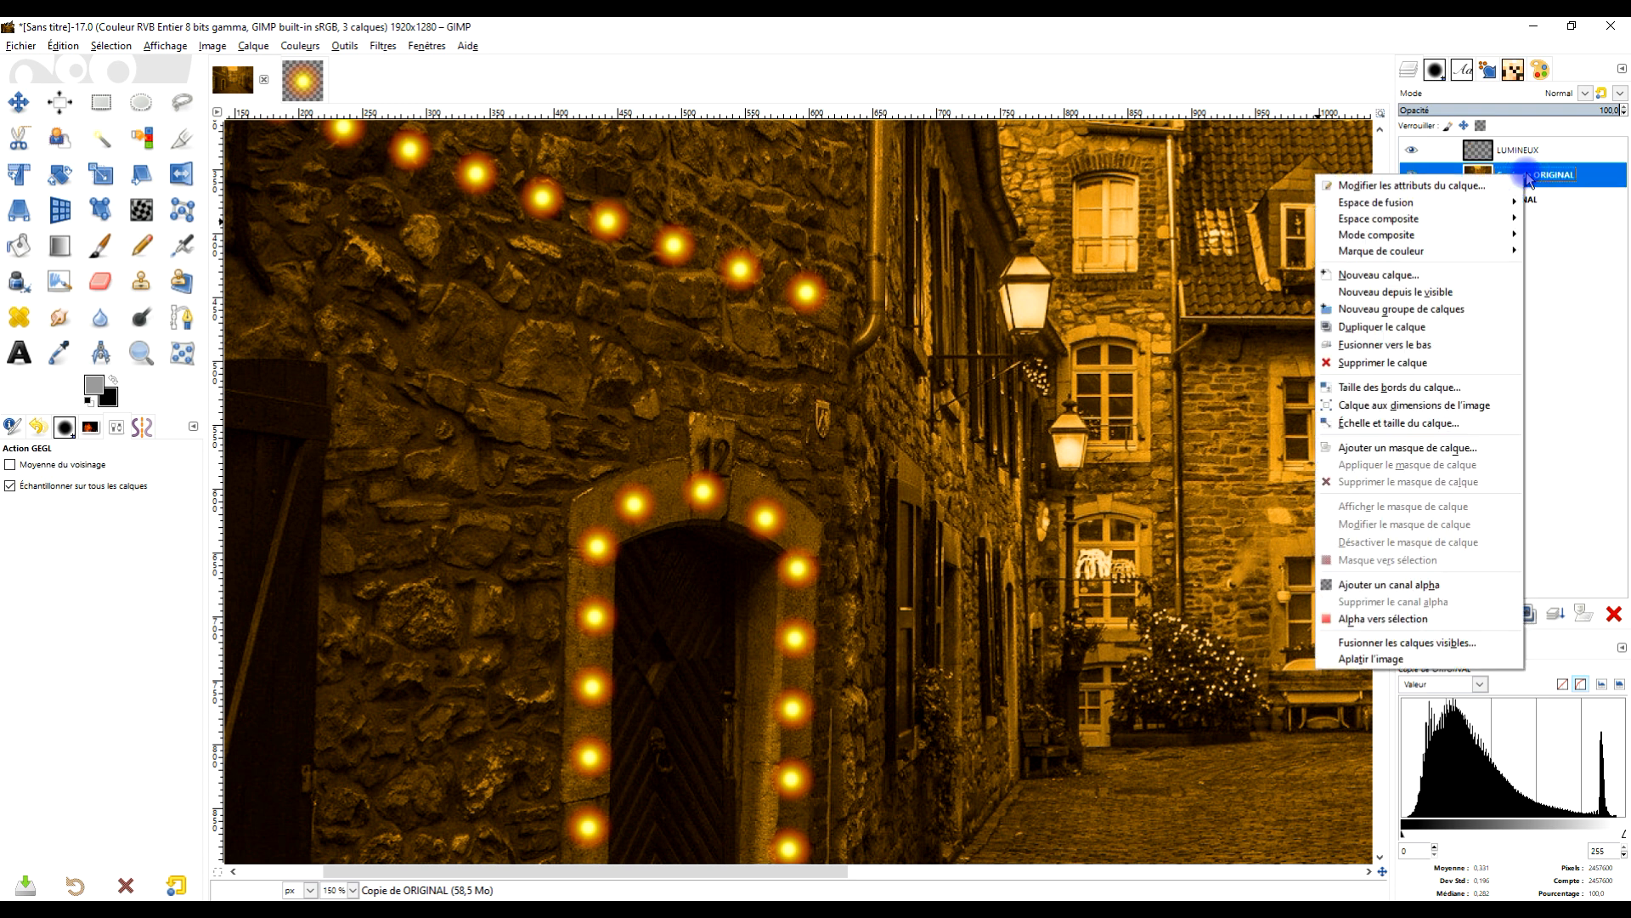
pyautogui.click(1406, 448)
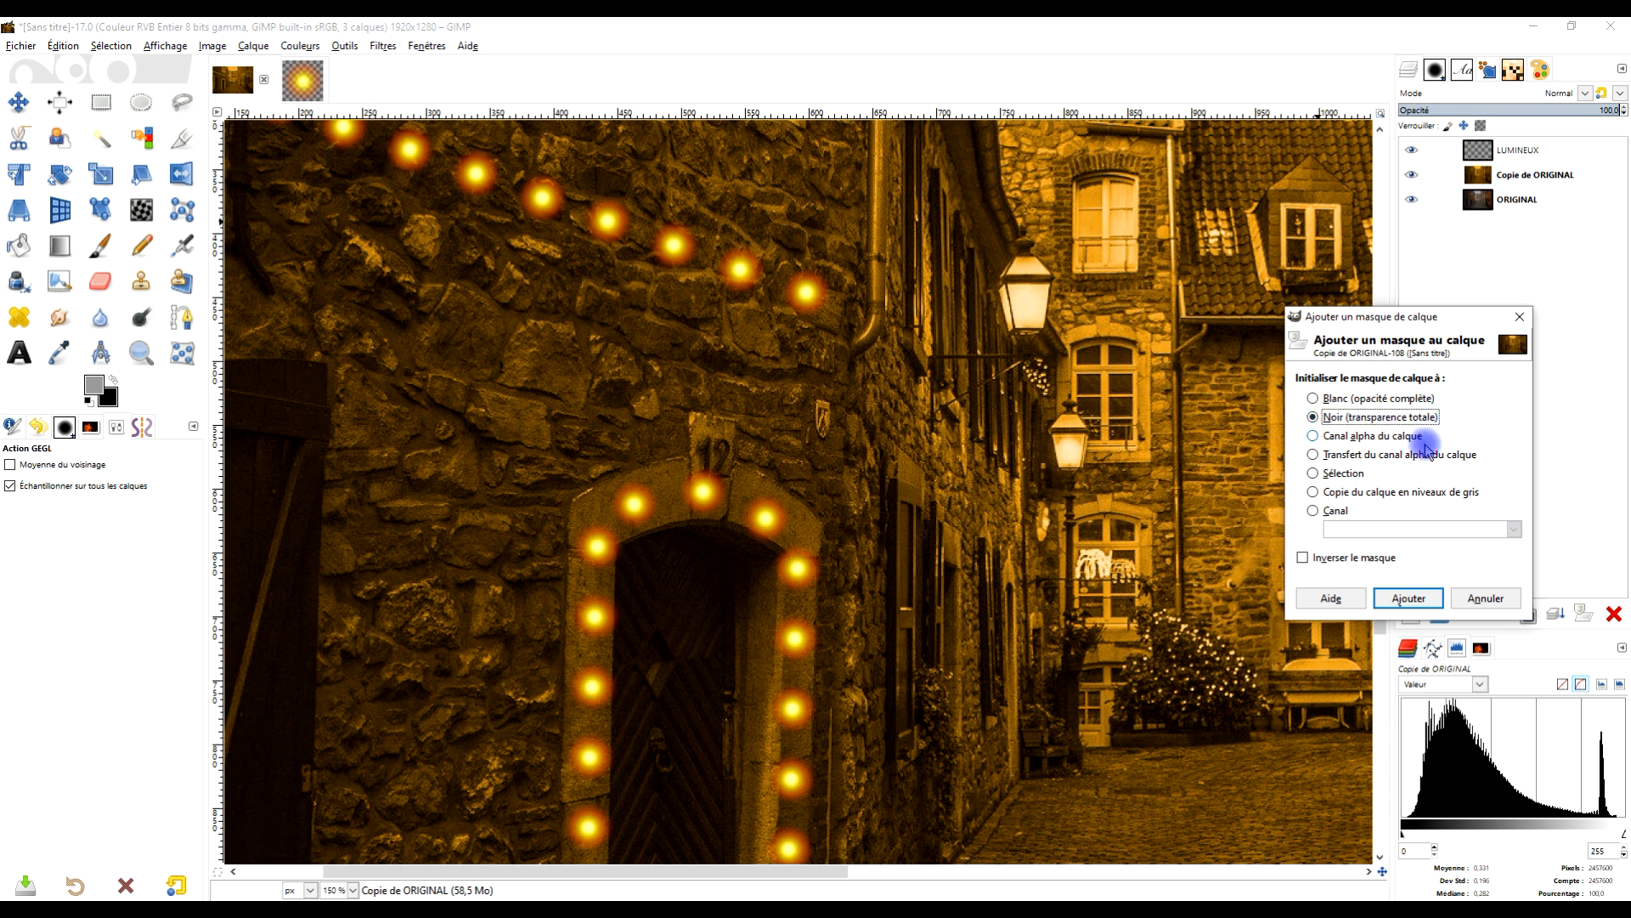
pyautogui.click(1403, 599)
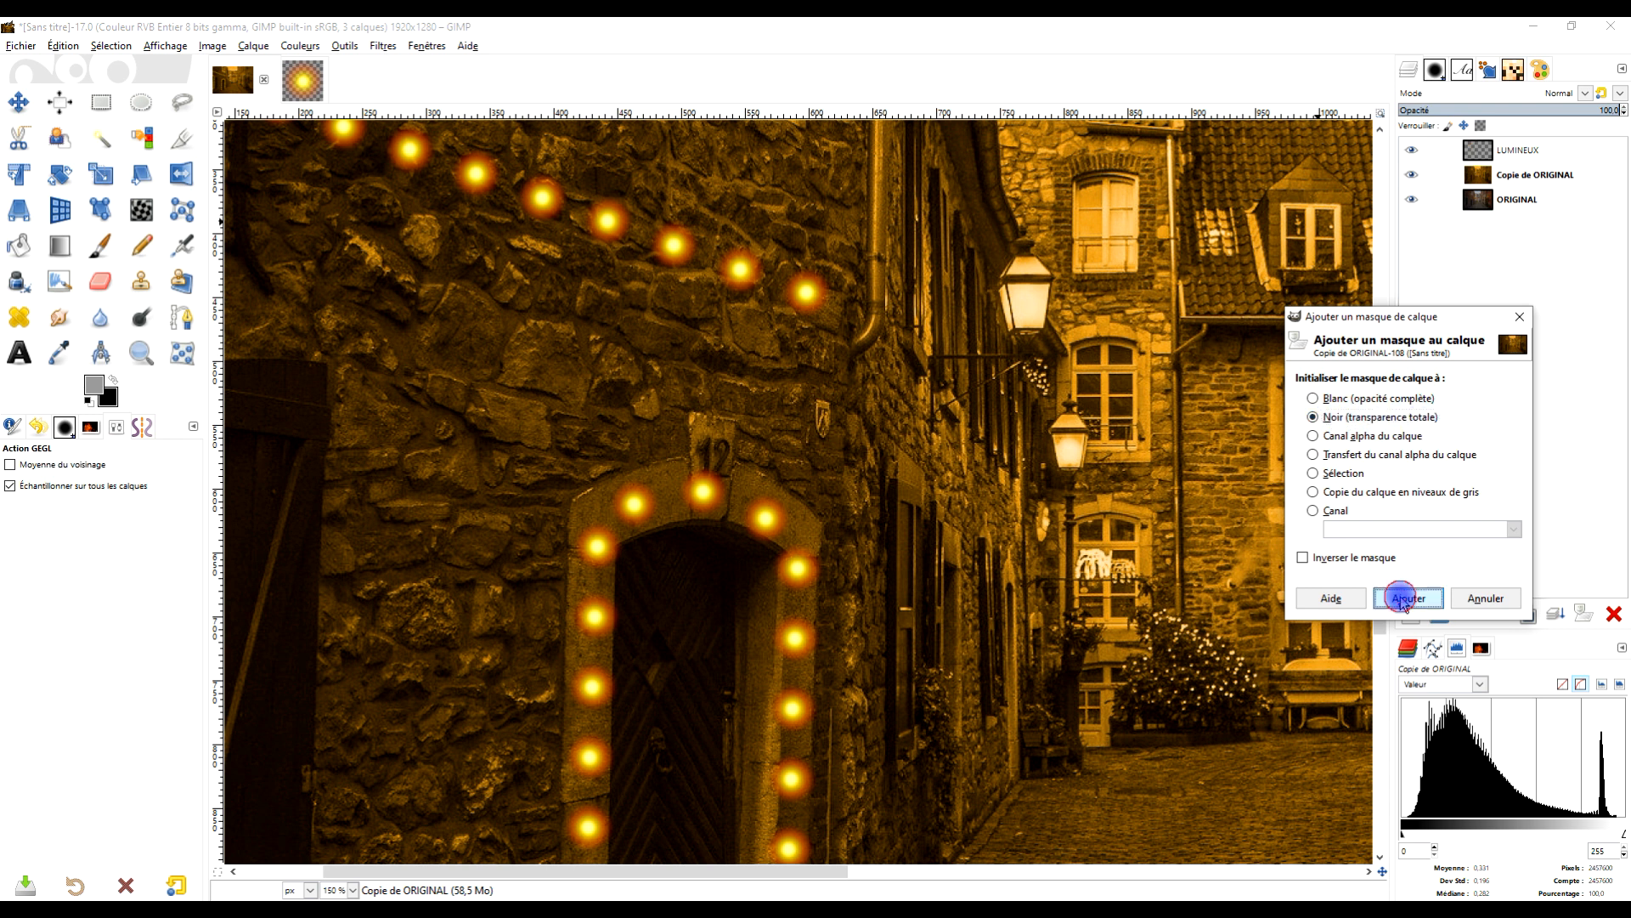
pyautogui.click(1481, 207)
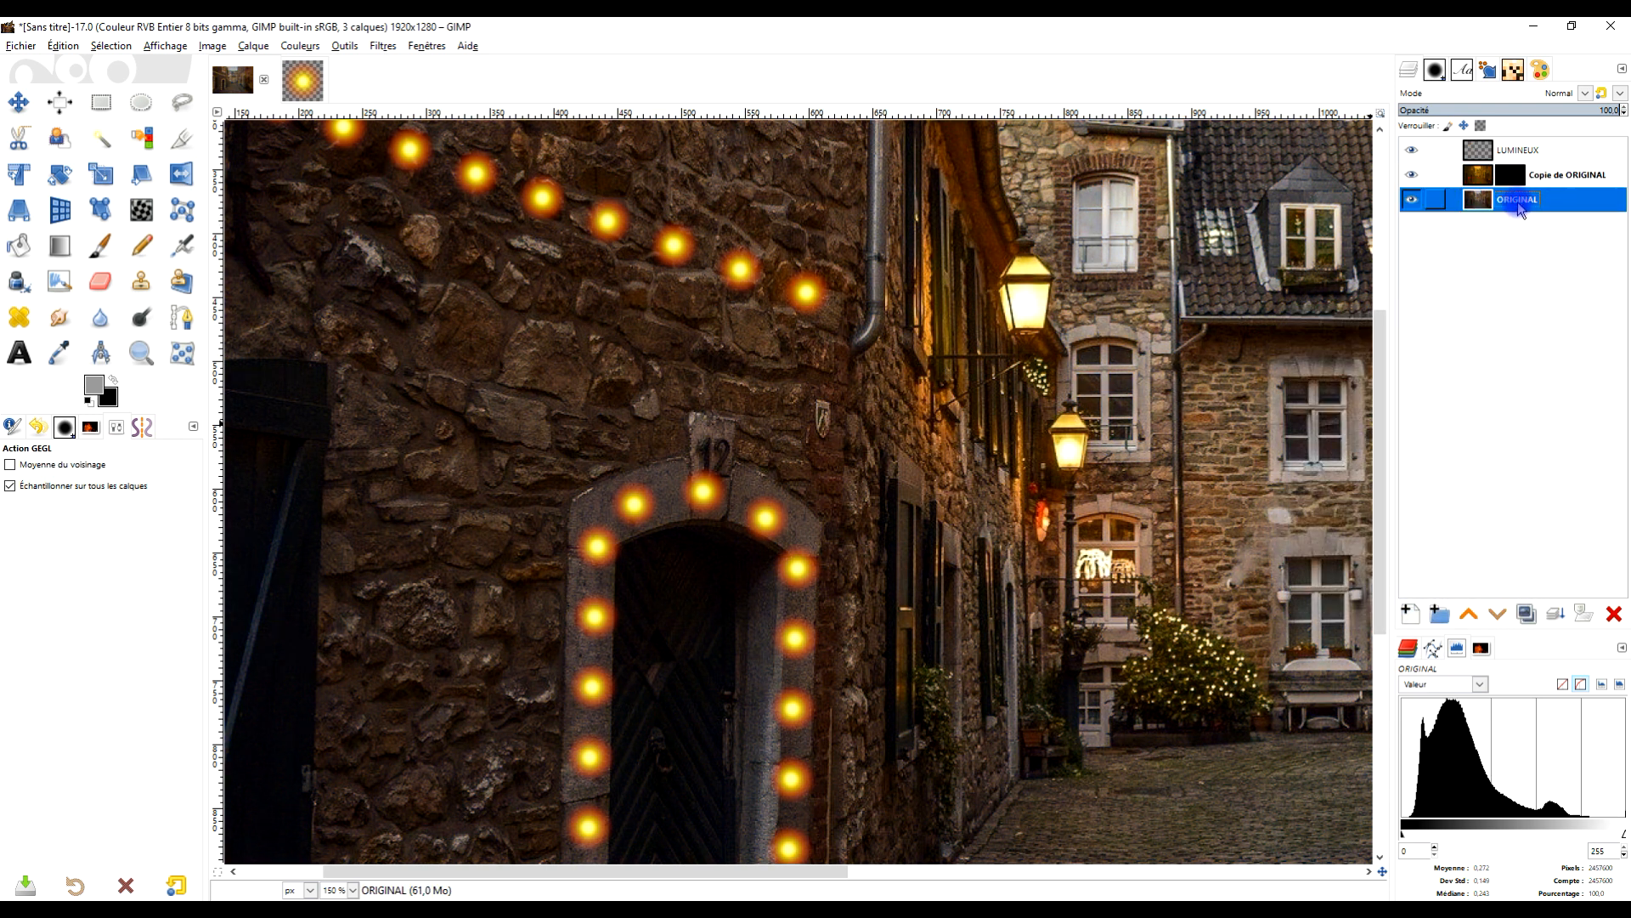
# Select the ORIGINAL copy's layer mask and ready the Paintbrush with white as the foreground colour.
pyautogui.click(1513, 177)
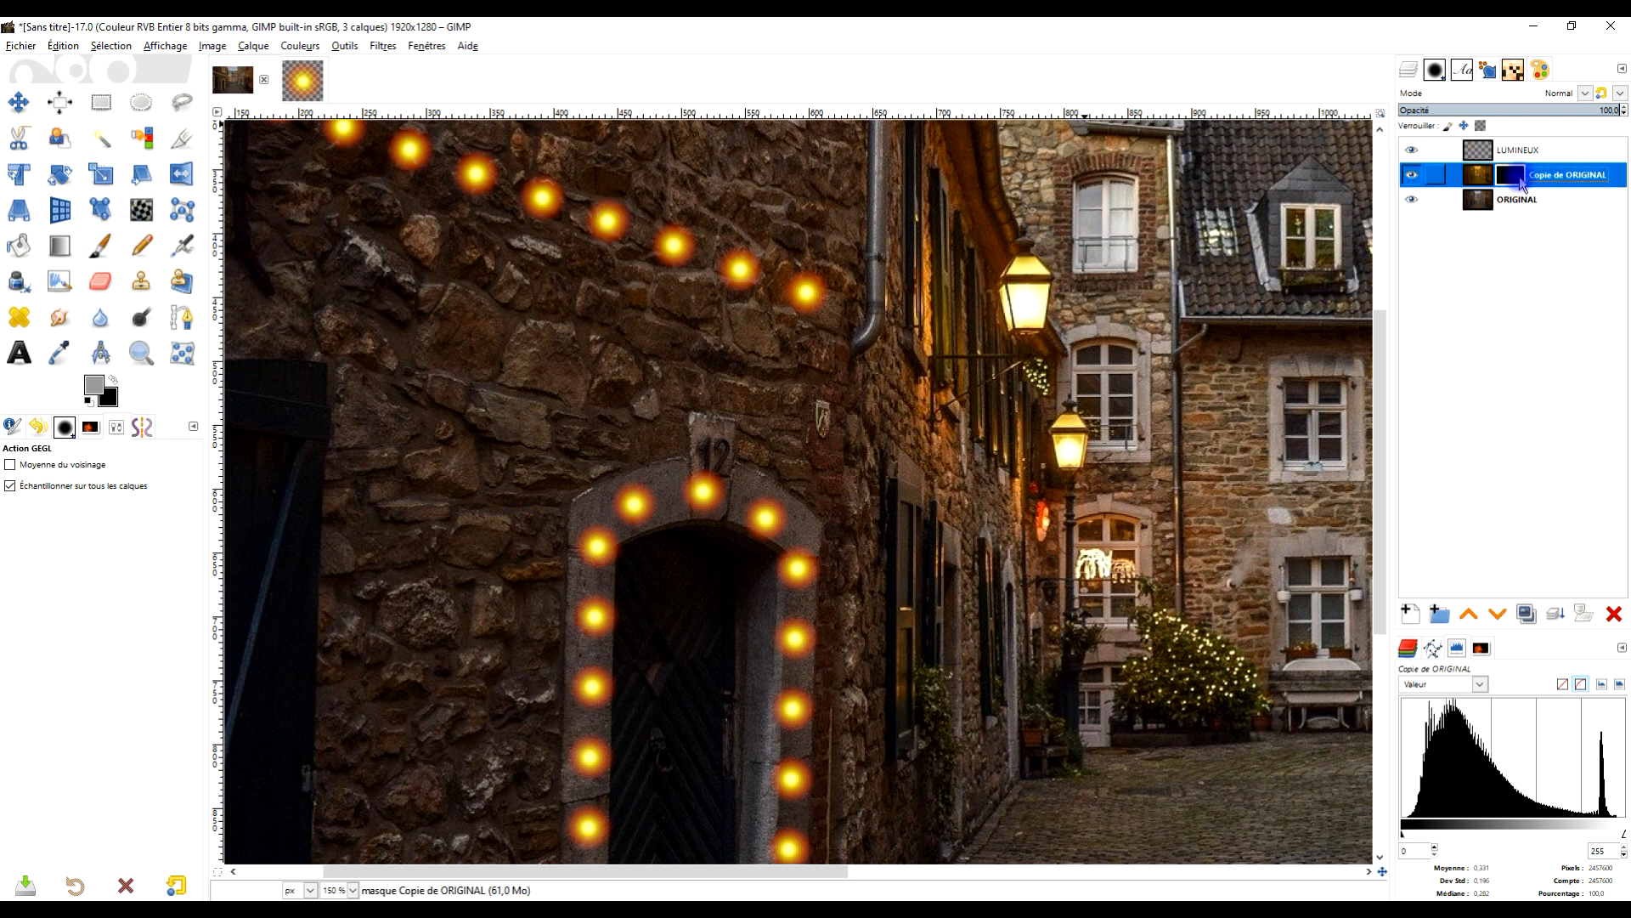
pyautogui.click(101, 248)
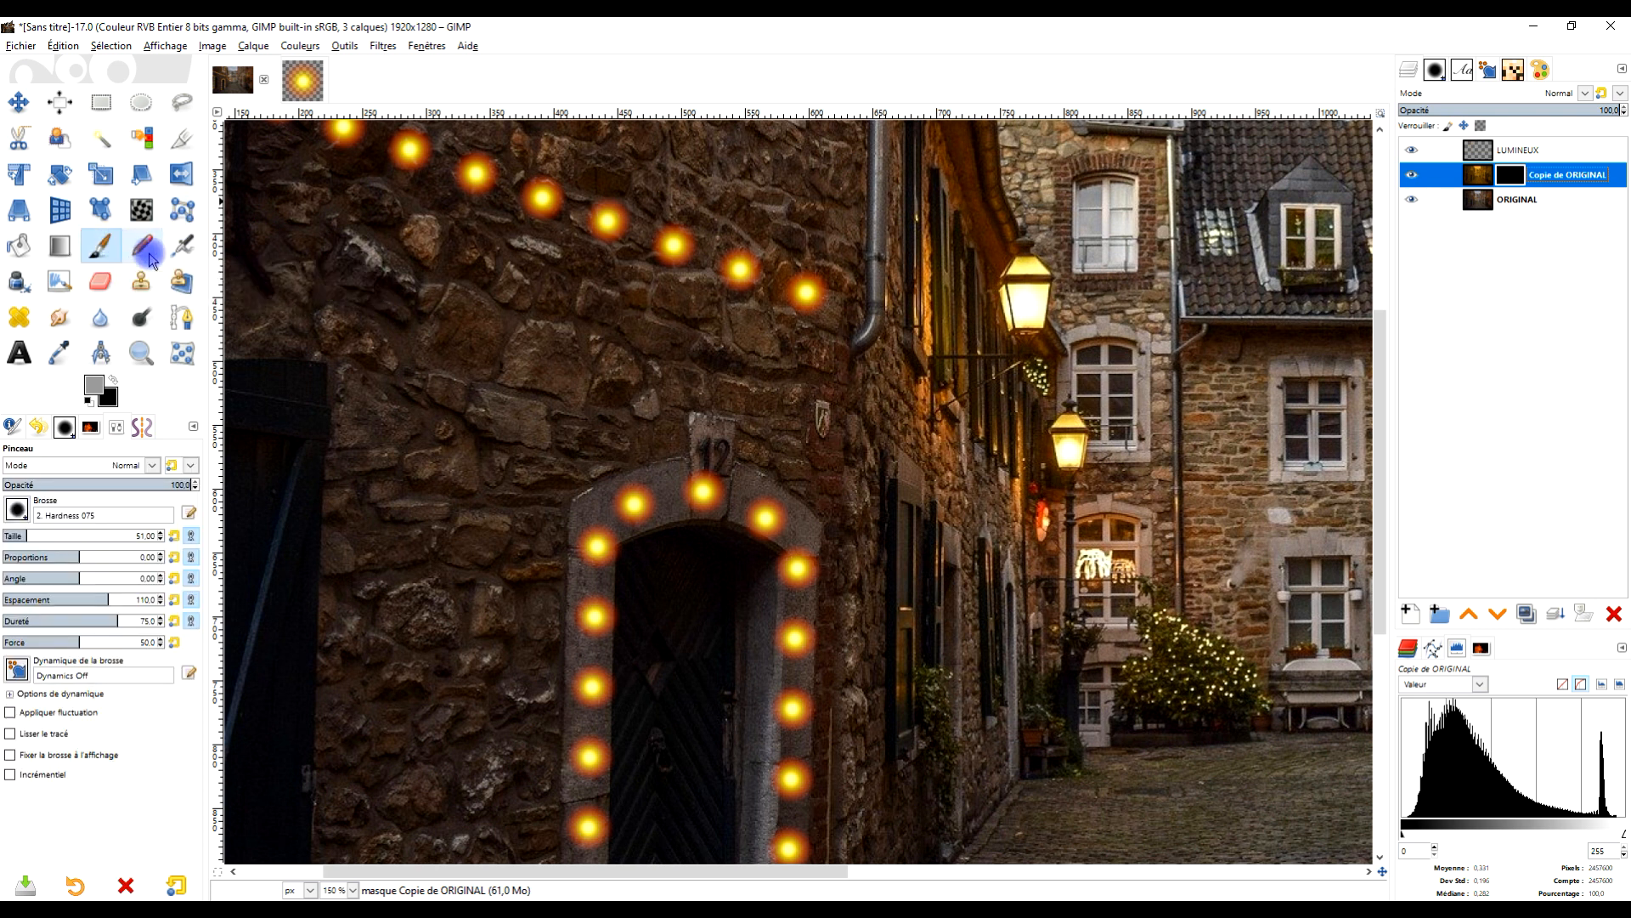
pyautogui.click(89, 401)
pyautogui.click(113, 382)
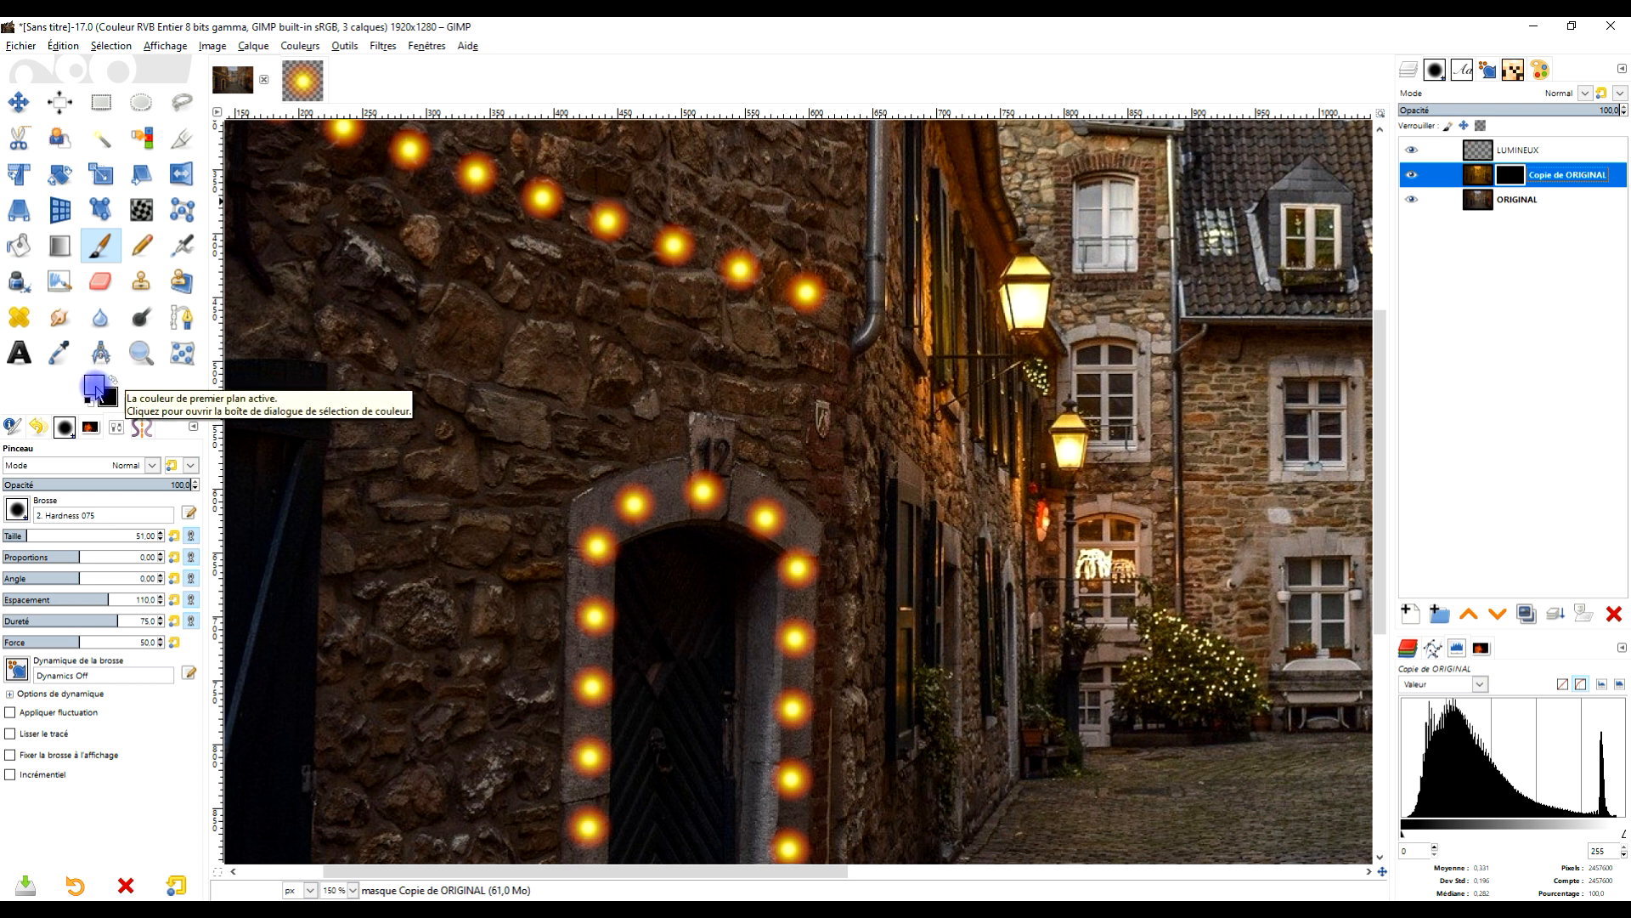
# Try painting a straight white line on the mask up the door's left jamb with the Hardness 075 brush at size 51.
pyautogui.scroll(1, 665, 518)
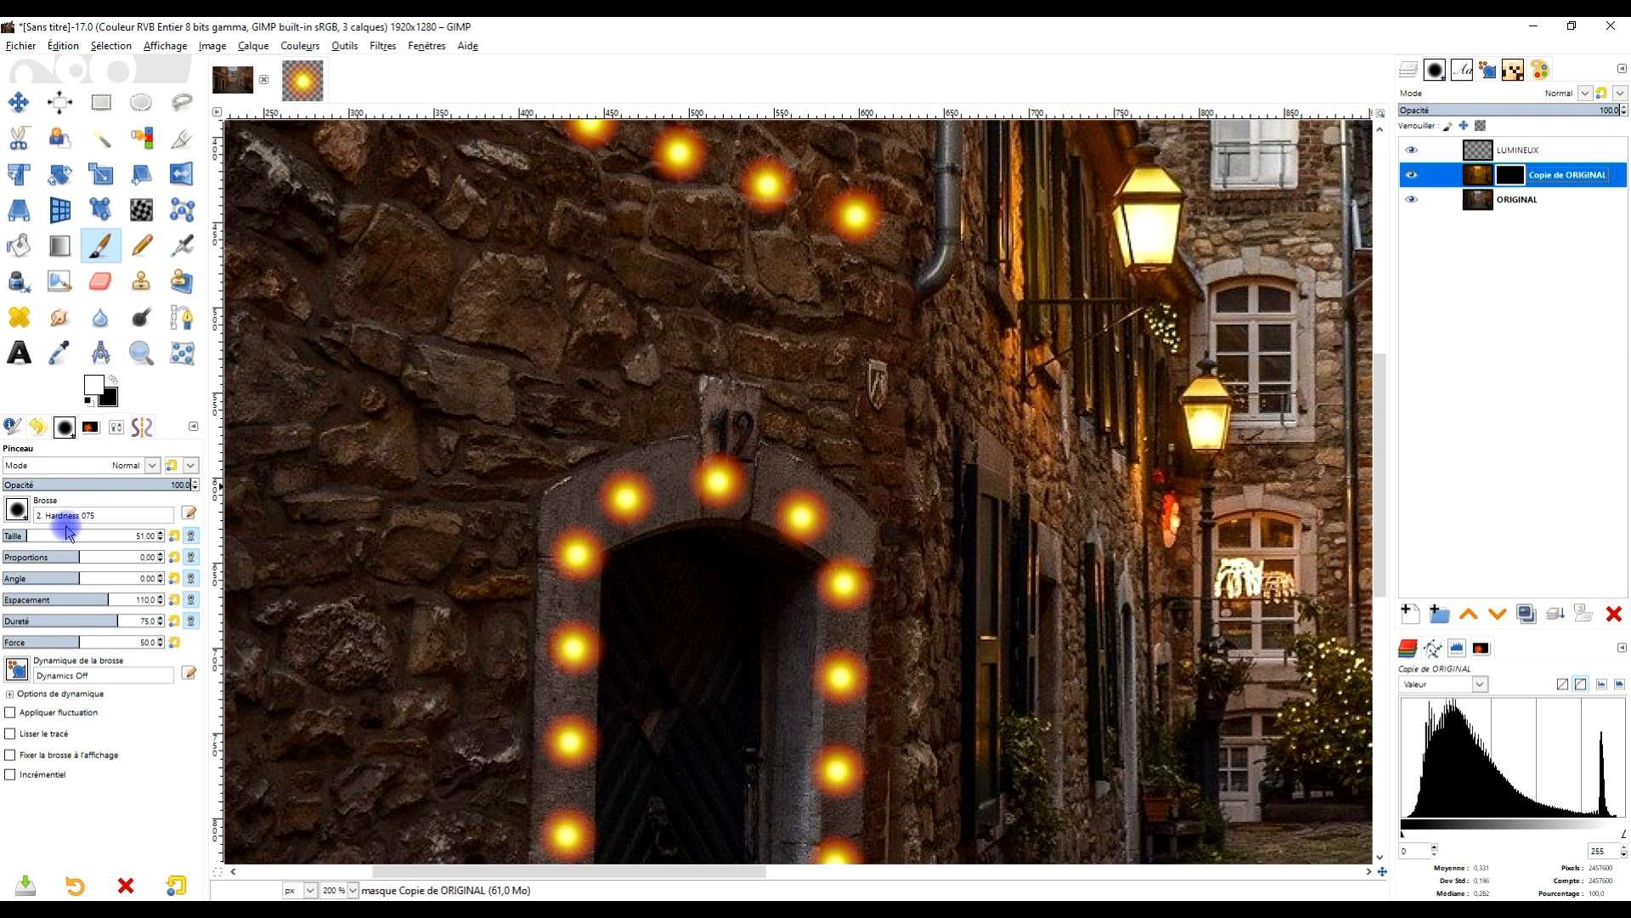
pyautogui.scroll(-3, 576, 346)
pyautogui.scroll(-10, 576, 346)
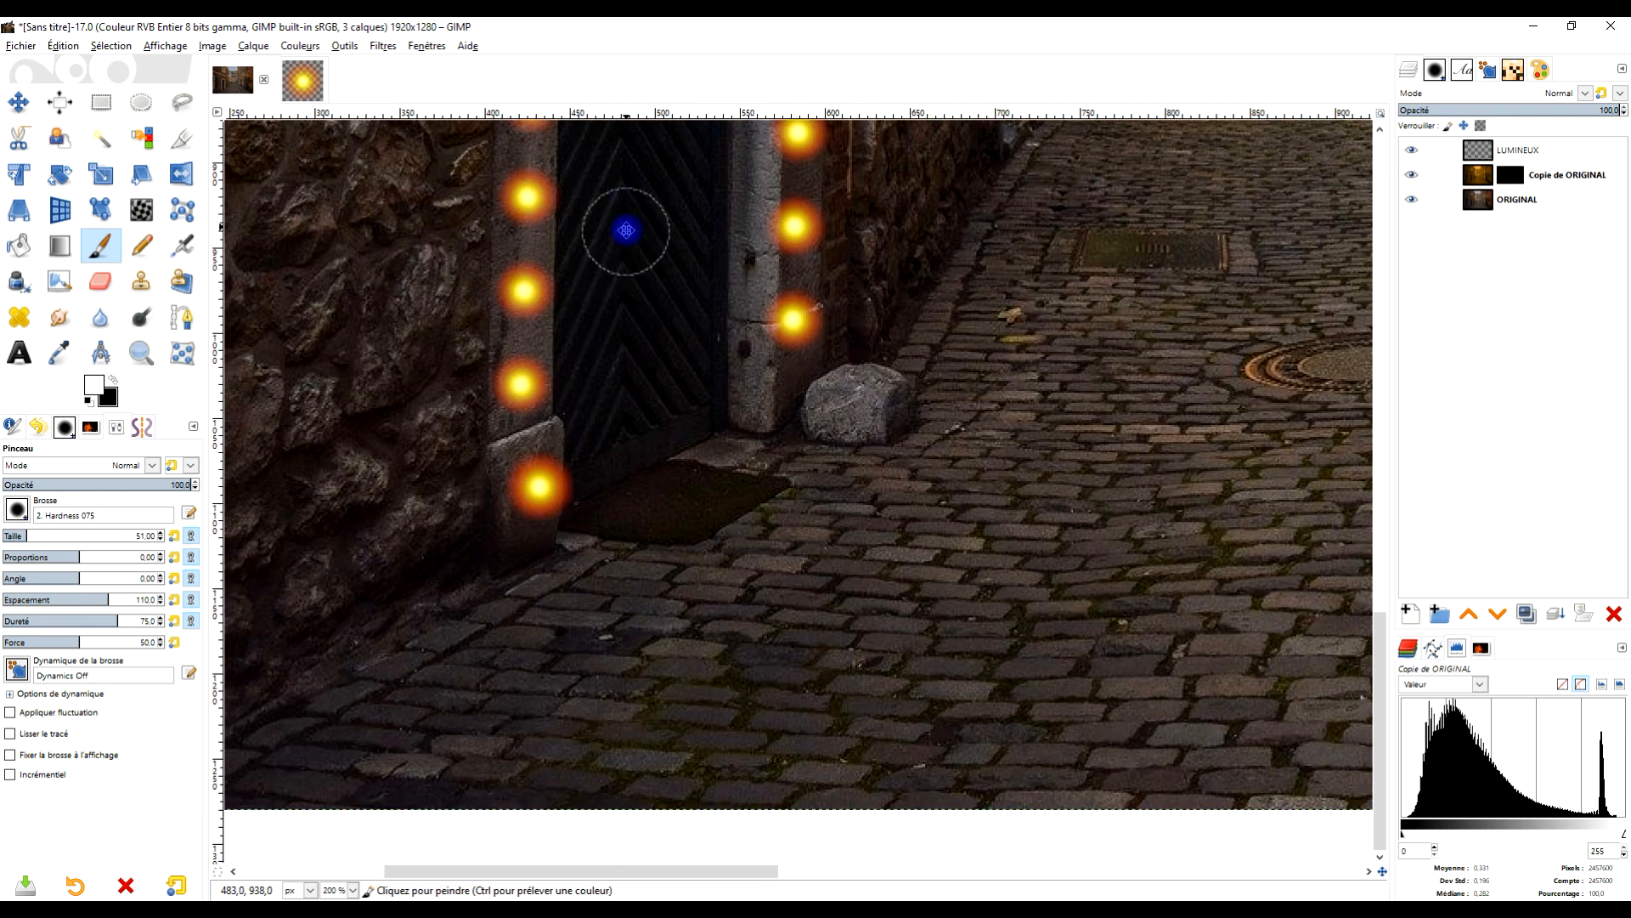
pyautogui.scroll(2, 622, 156)
pyautogui.hscroll(-1, 627, 229)
pyautogui.click(572, 586)
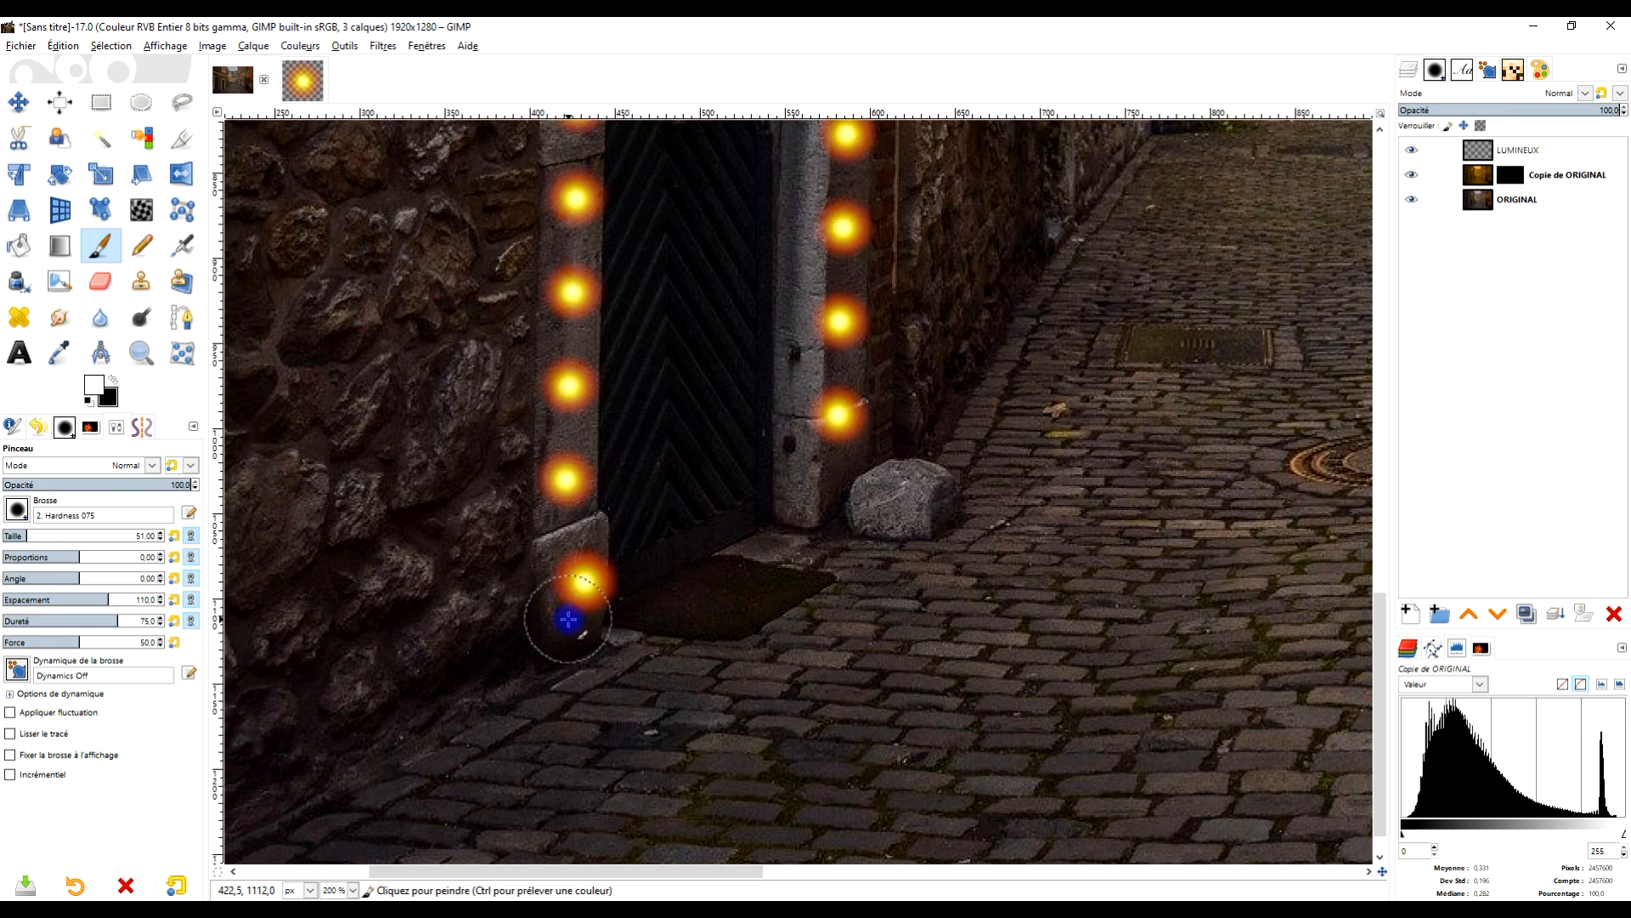
pyautogui.press('1')
pyautogui.scroll(3, 681, 553)
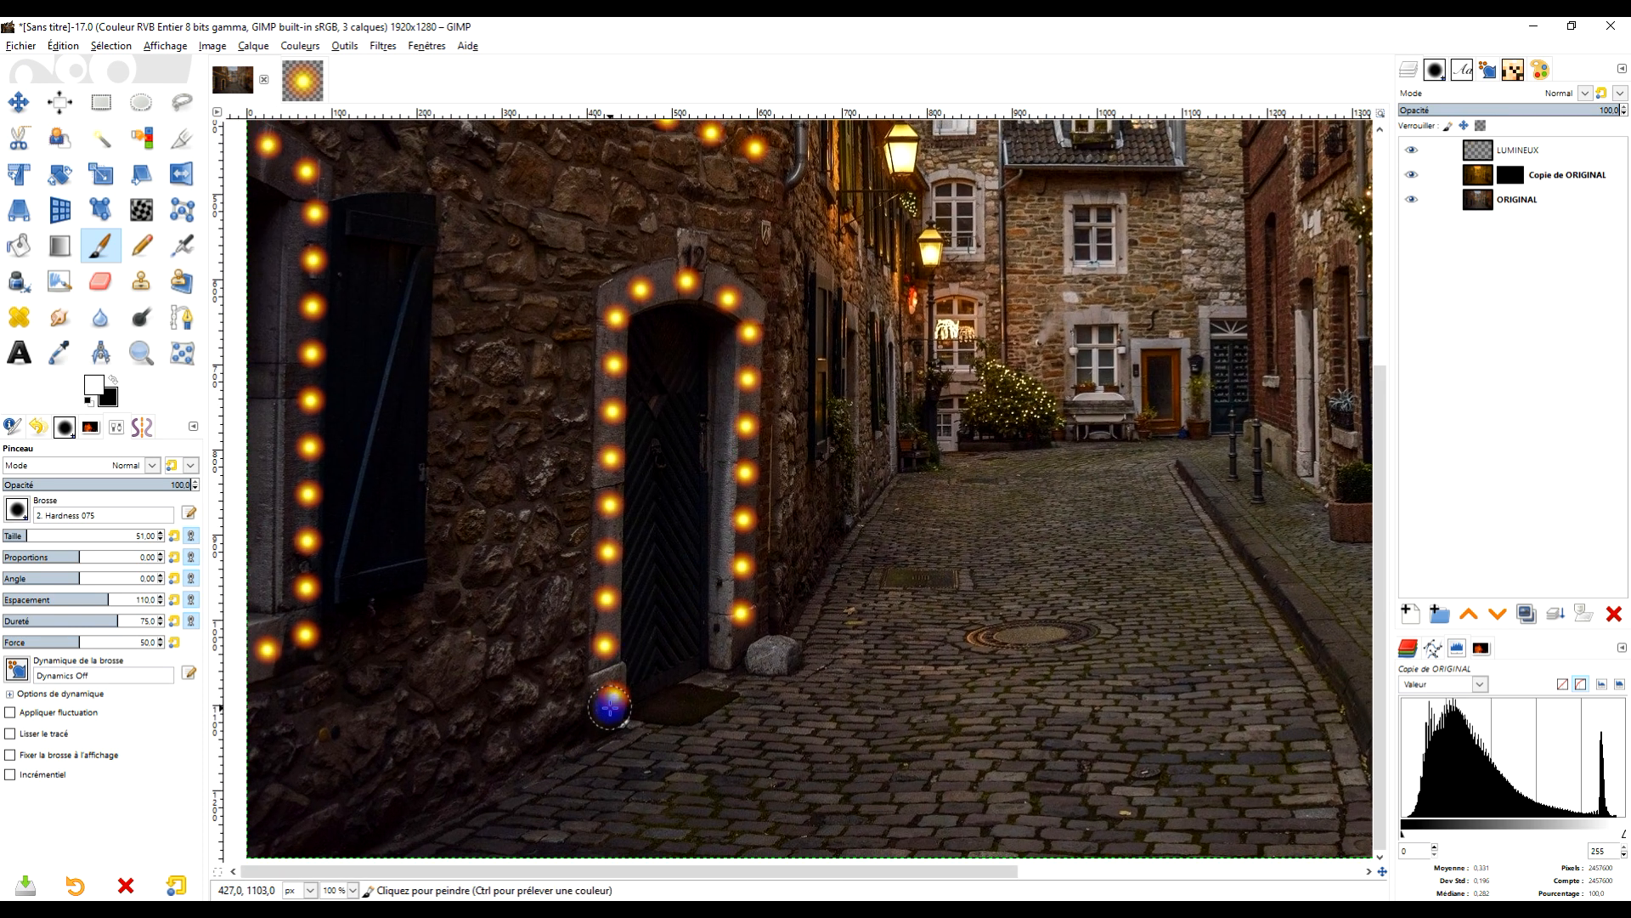
pyautogui.click(610, 707)
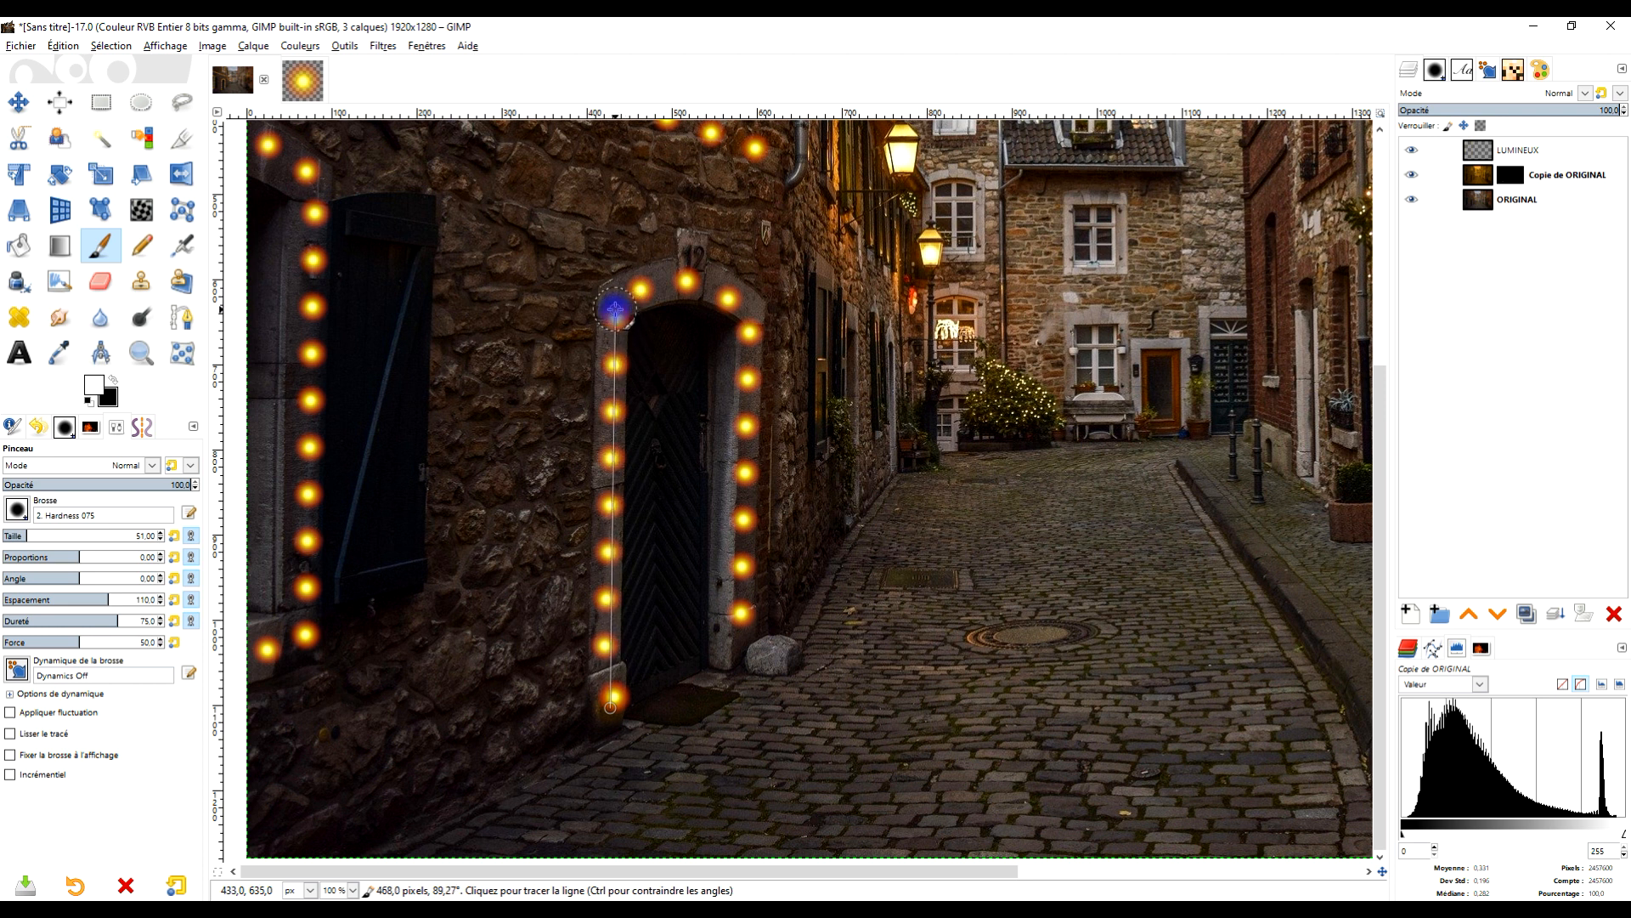
pyautogui.keyDown('shift'); pyautogui.click(617, 308); pyautogui.keyUp('shift')
# Reduce the brush spacing to 46 and try painting straight segments on the mask over the door arch.
pyautogui.scroll(1, 695, 379)
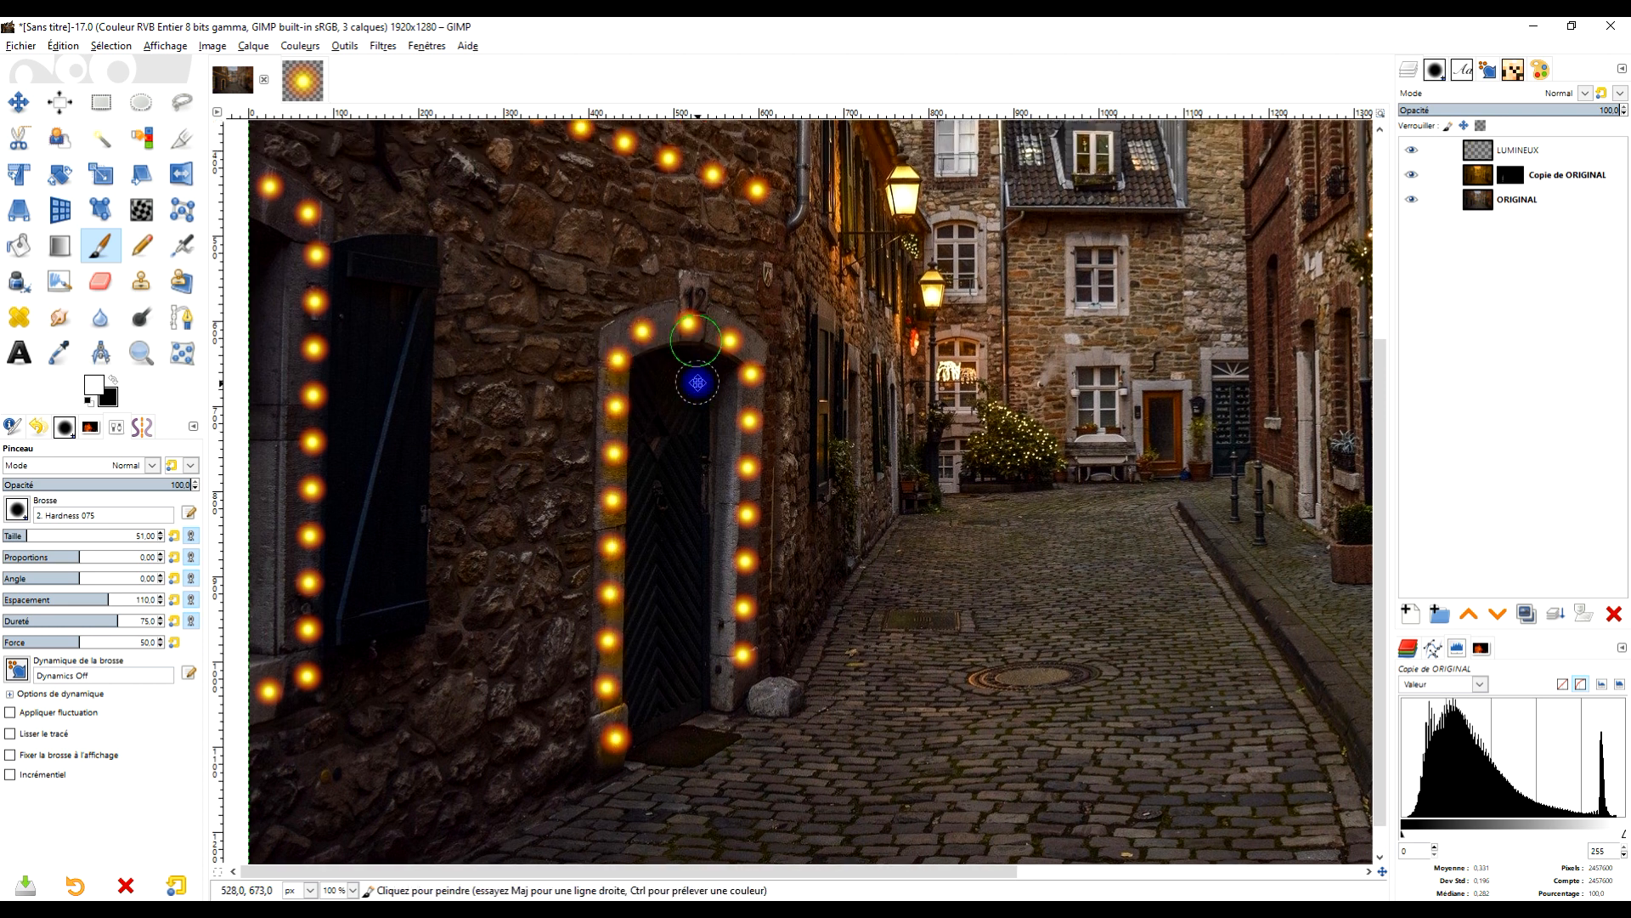
pyautogui.scroll(1, 705, 514)
pyautogui.scroll(1, 705, 514)
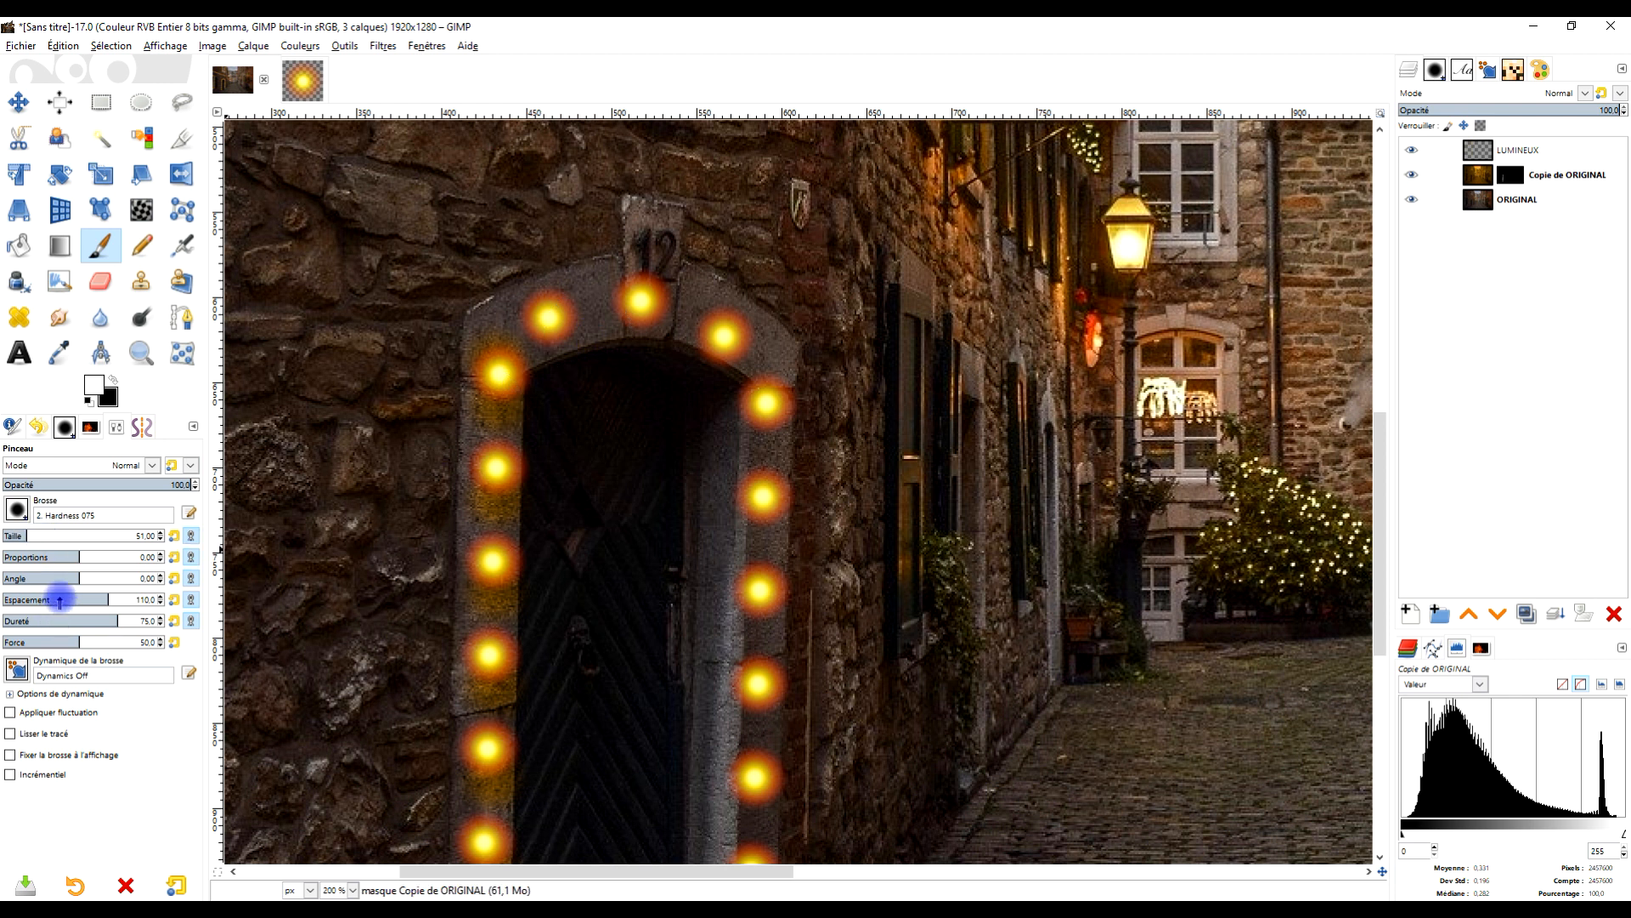
pyautogui.click(509, 345)
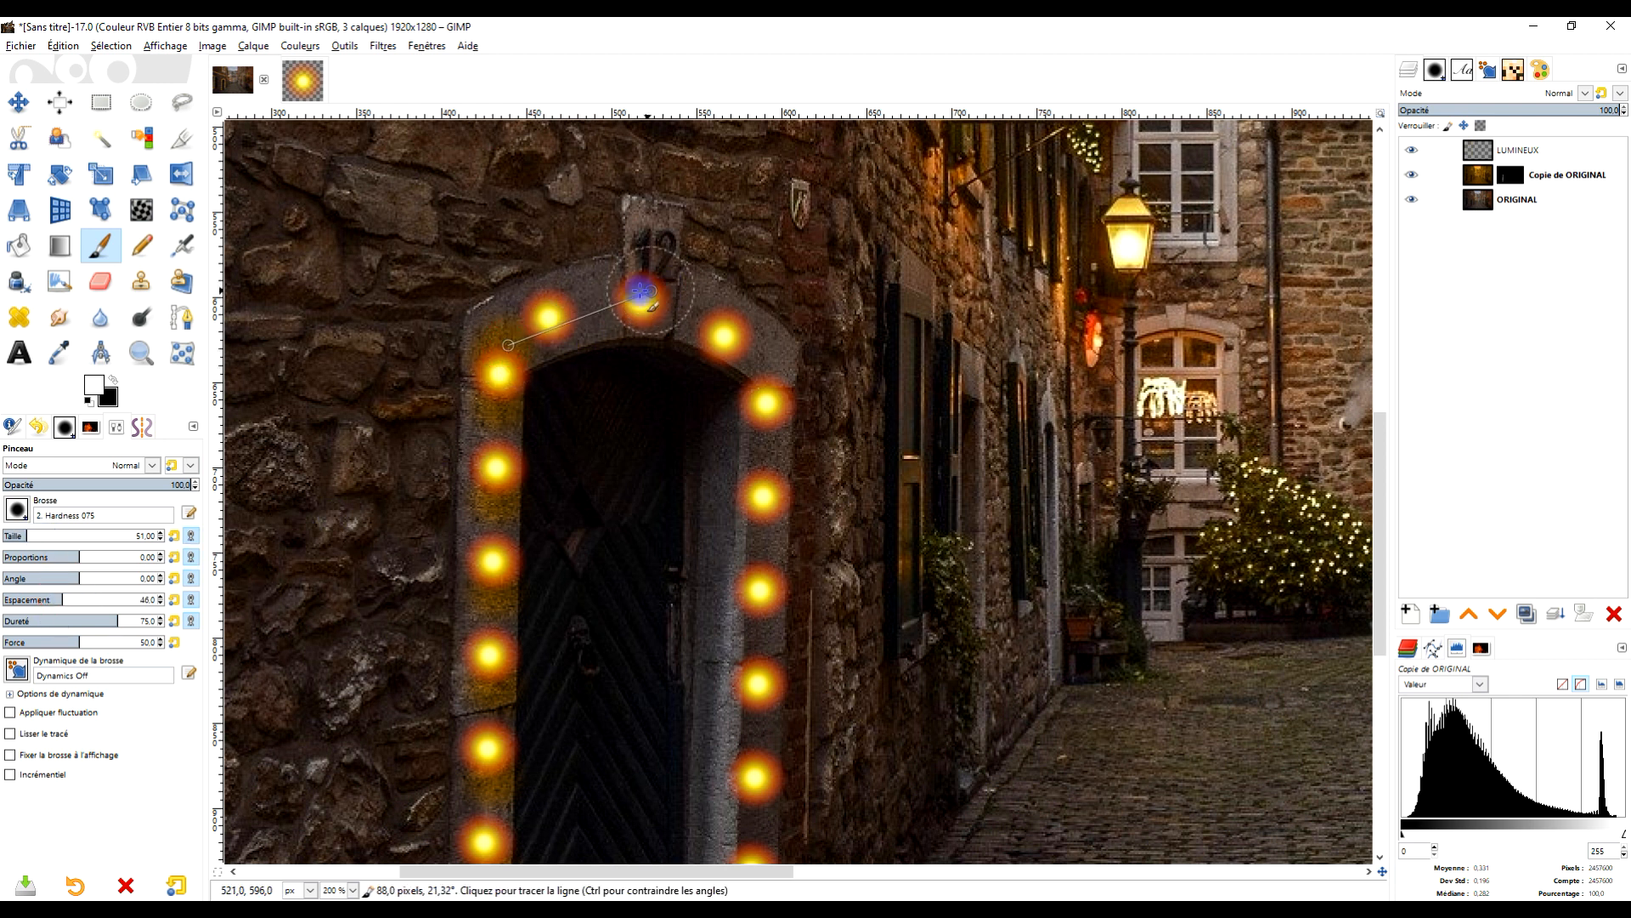
pyautogui.keyDown('shift'); pyautogui.click(623, 299); pyautogui.keyUp('shift')
pyautogui.keyDown('shift'); pyautogui.click(748, 342); pyautogui.keyUp('shift')
# Try painting straight lines on the mask down both door jambs to the ground, following the sparks.
pyautogui.moveTo(795, 437); pyautogui.dragTo(726, 265)
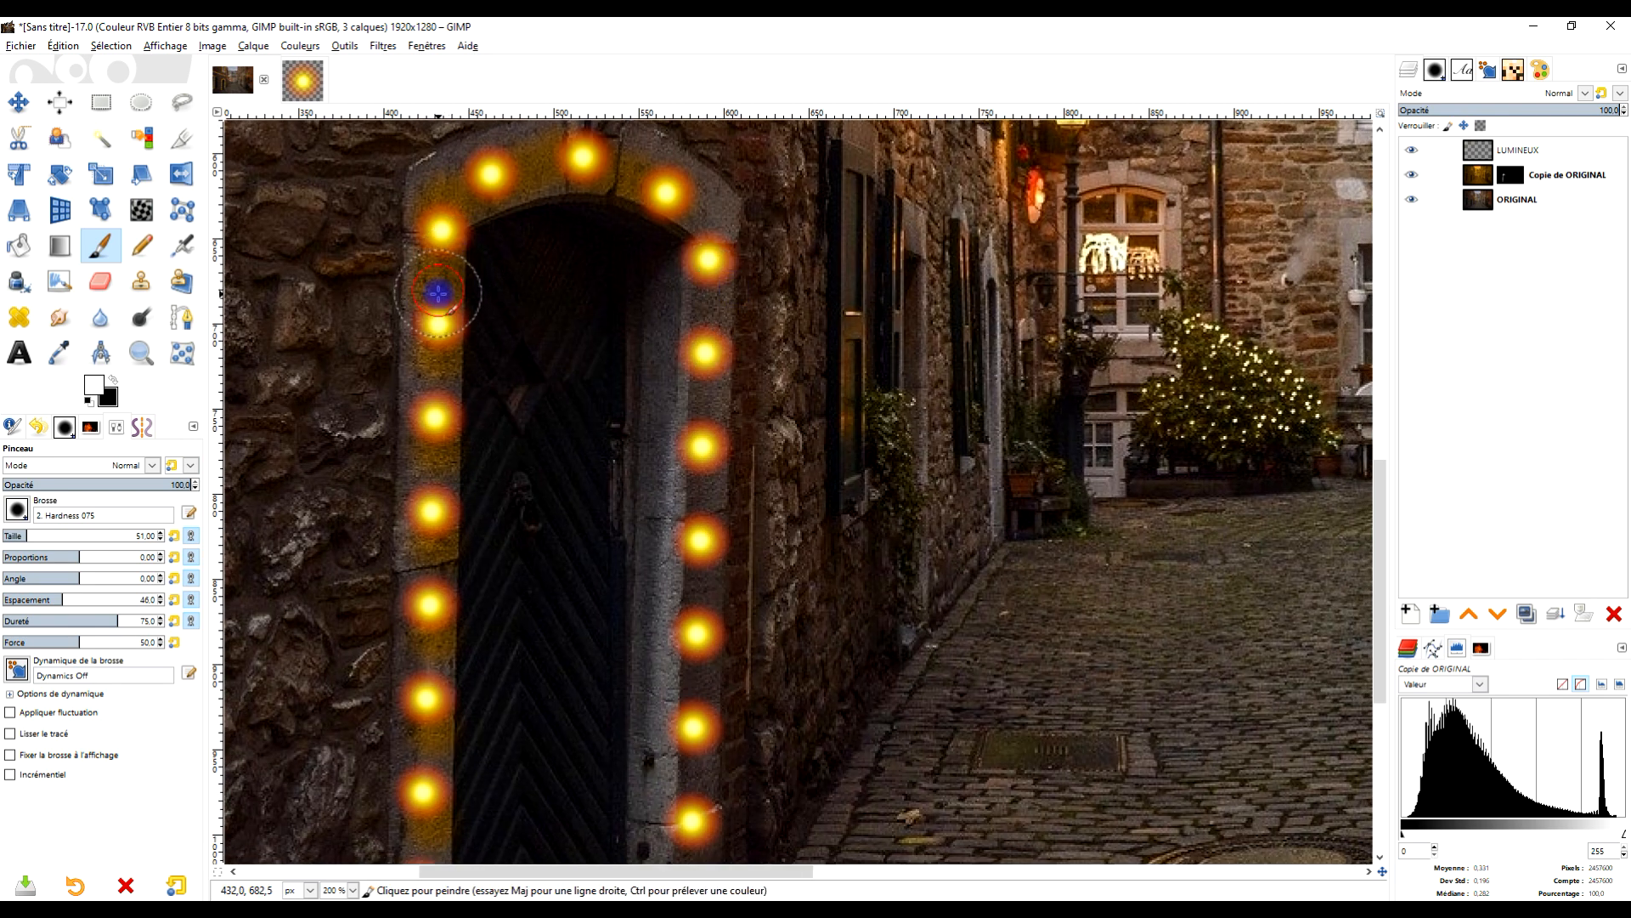
pyautogui.moveTo(557, 655); pyautogui.dragTo(574, 217)
pyautogui.keyDown('shift'); pyautogui.click(465, 565); pyautogui.keyUp('shift')
pyautogui.moveTo(586, 390)
pyautogui.mouseDown()
pyautogui.moveTo(507, 734)
pyautogui.moveTo(530, 578)
pyautogui.mouseUp()
pyautogui.click(571, 272)
pyautogui.keyDown('shift'); pyautogui.click(596, 300); pyautogui.keyUp('shift')
pyautogui.keyDown('shift'); pyautogui.click(585, 645); pyautogui.keyUp('shift')
pyautogui.moveTo(653, 668)
pyautogui.mouseDown()
pyautogui.moveTo(691, 394)
pyautogui.moveTo(600, 383)
pyautogui.mouseUp()
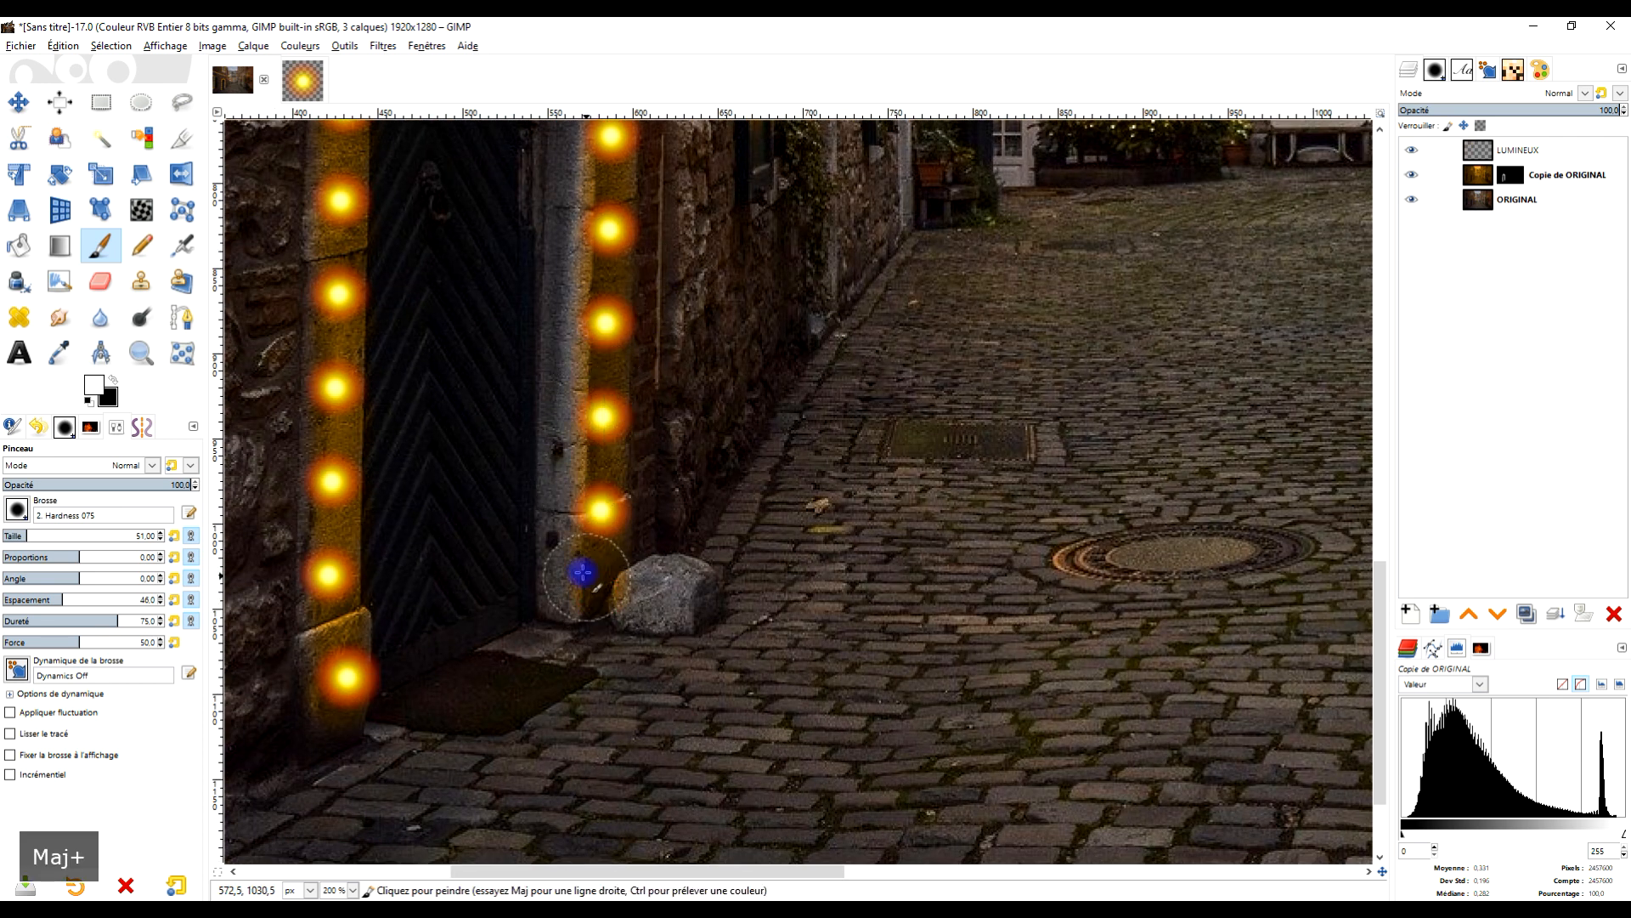
# Switch the brush to Hardness 025 and undo all the mask strokes painted around the door.
pyautogui.scroll(3, 629, 450)
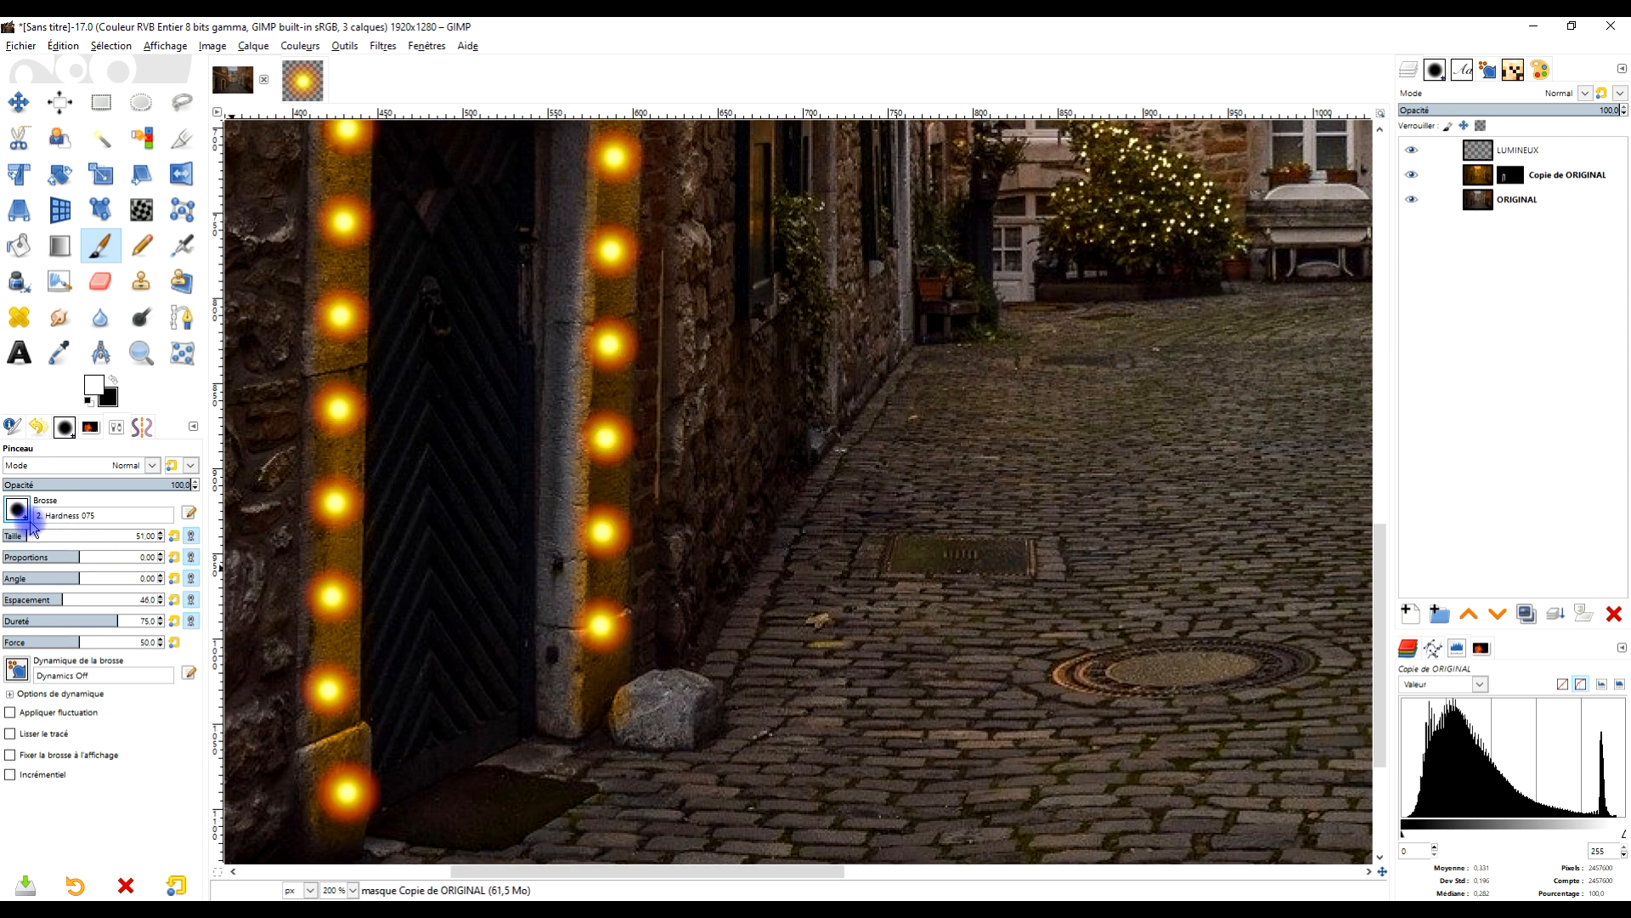
pyautogui.click(28, 518)
pyautogui.click(38, 565)
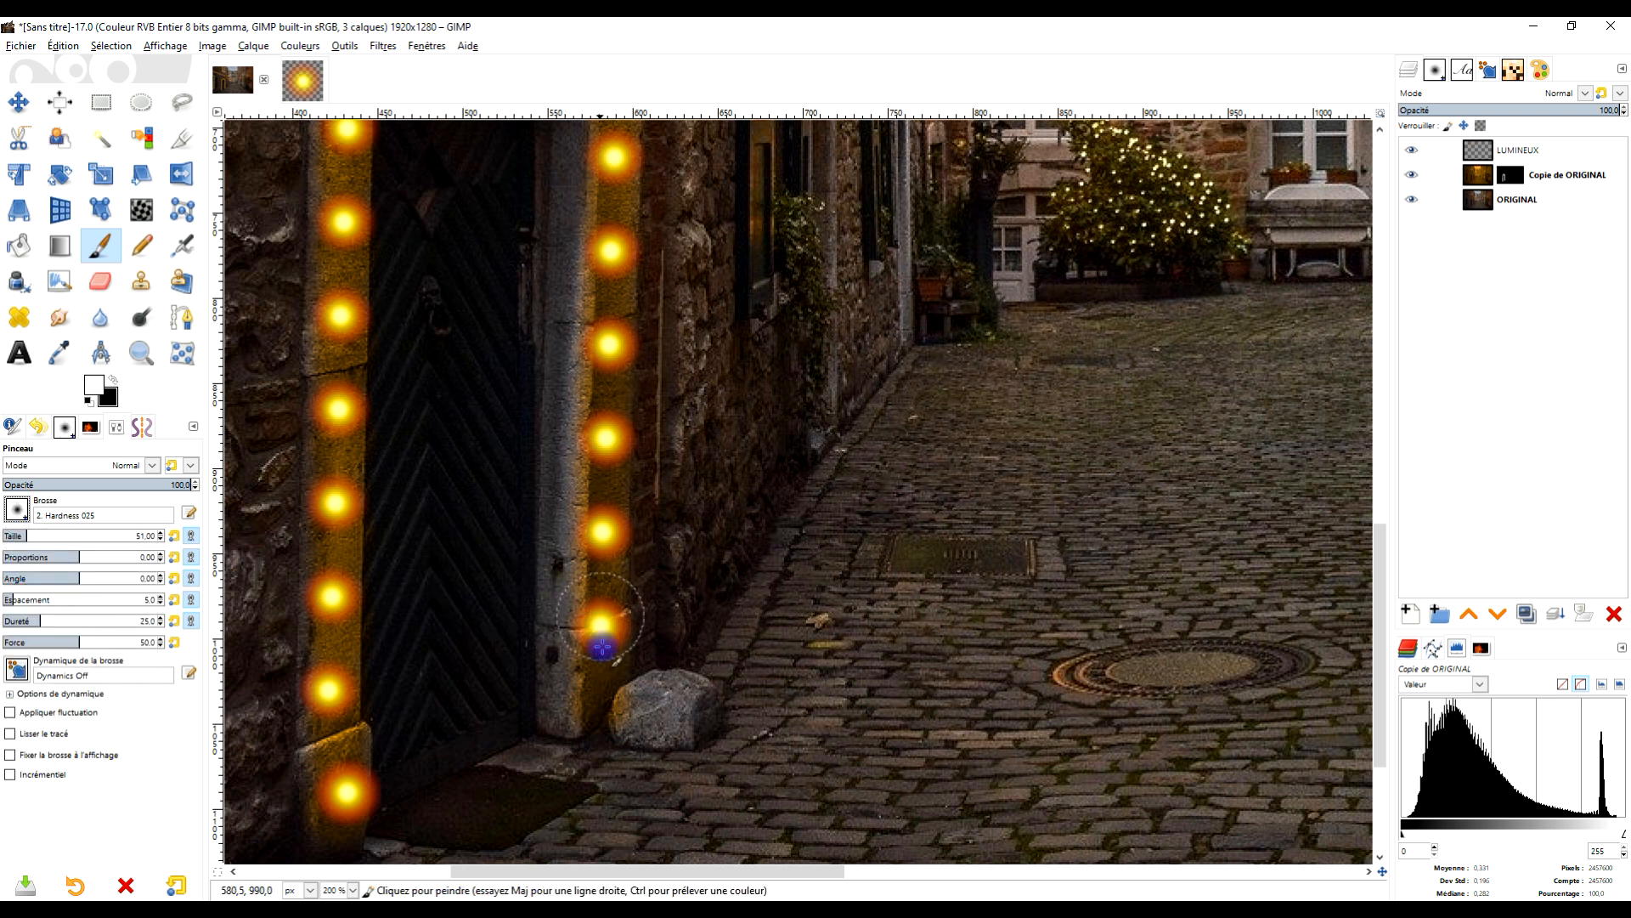
pyautogui.hotkey('ctrl', 'z')
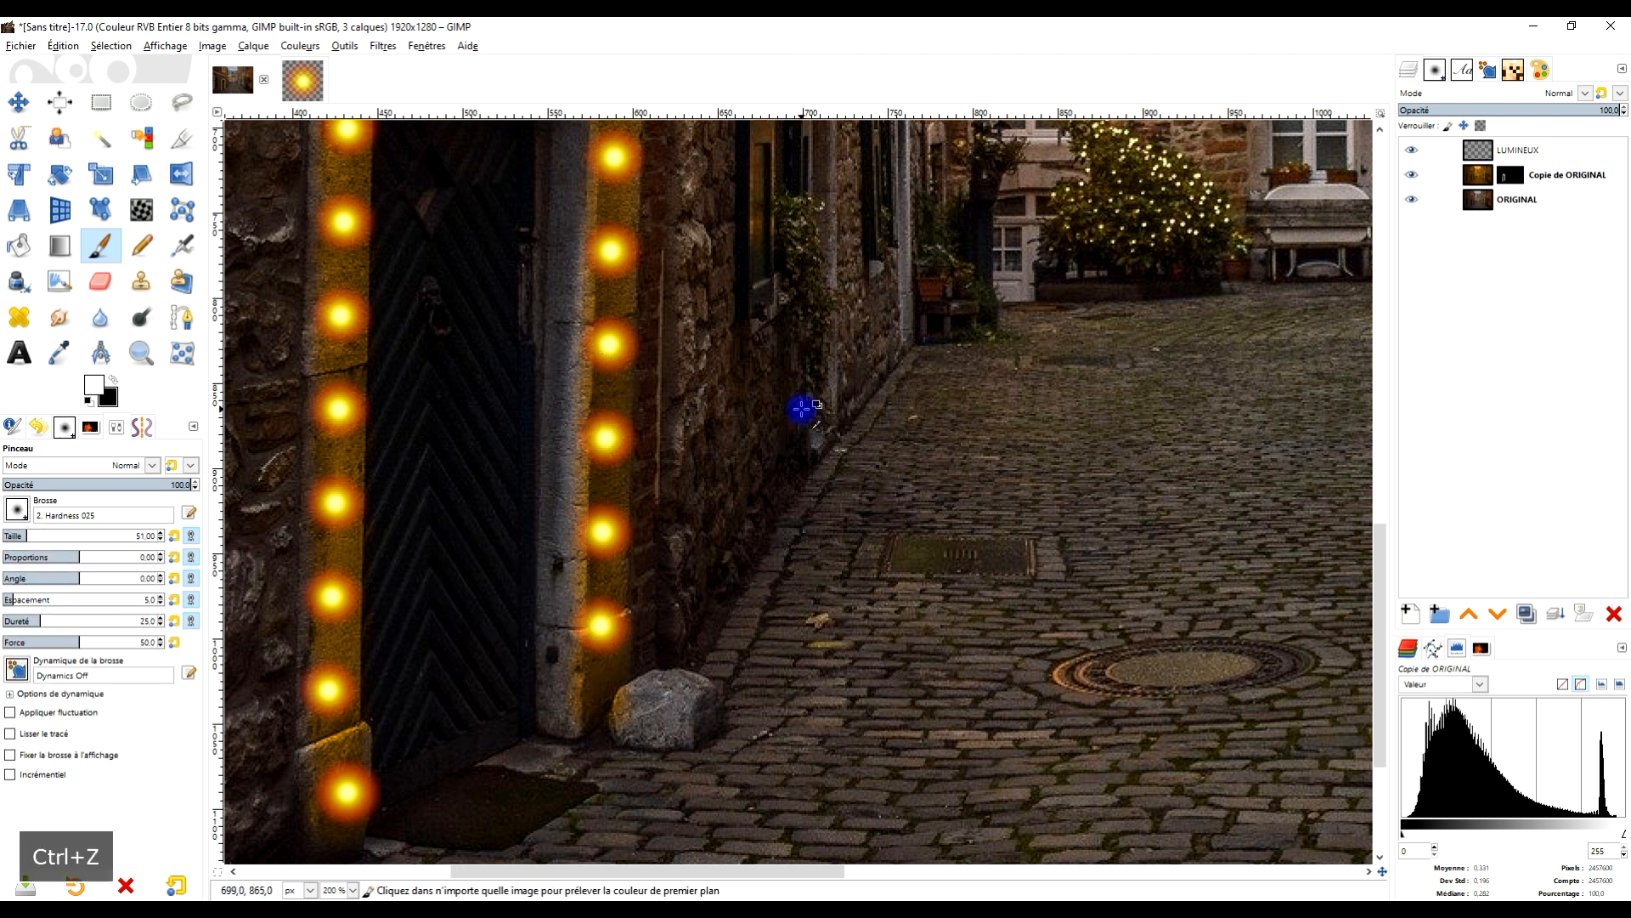
pyautogui.moveTo(702, 283); pyautogui.dragTo(732, 634)
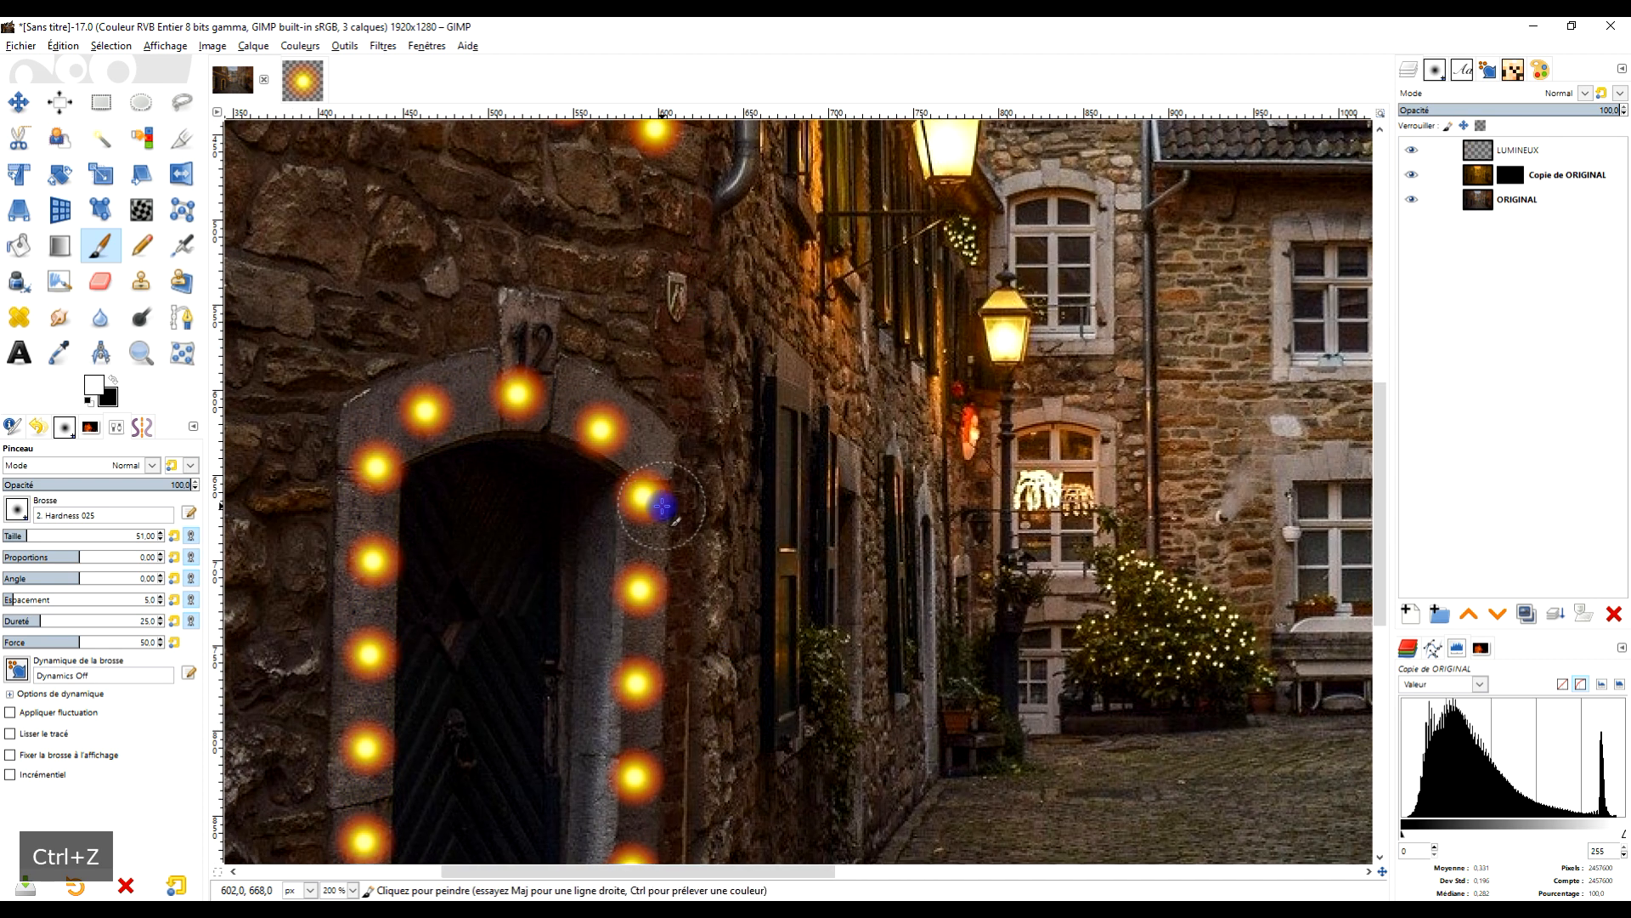
pyautogui.scroll(-5, 650, 523)
pyautogui.hotkey('ctrl', 'z')
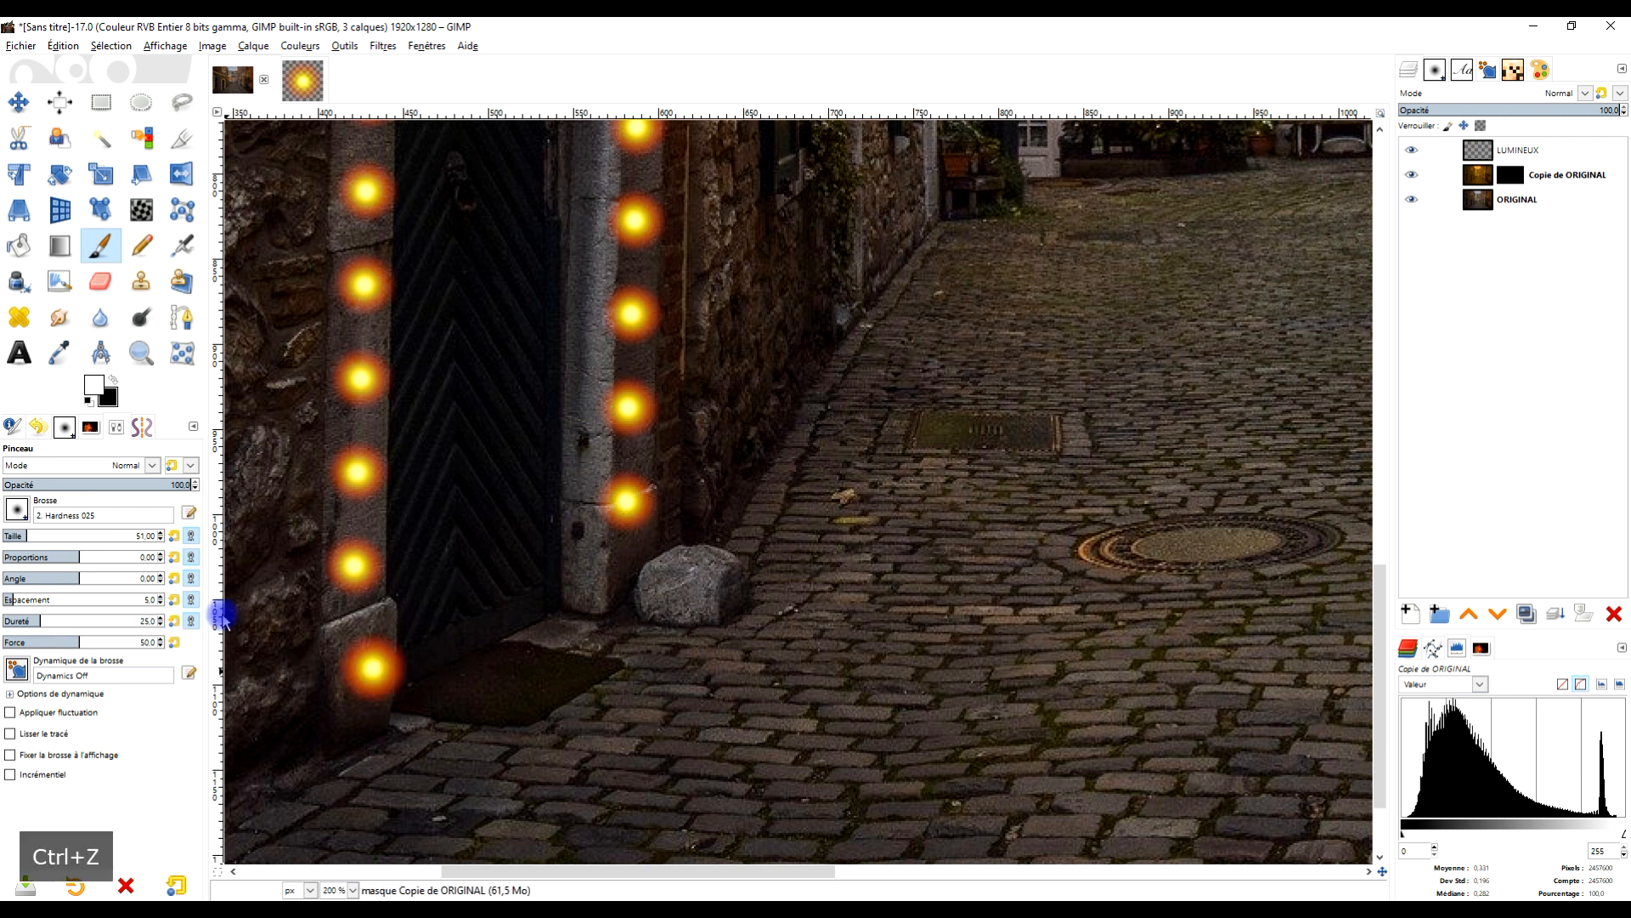
# Try a straight mask line up the door's left jamb with the brush size at 88, and undo it.
pyautogui.click(18, 511)
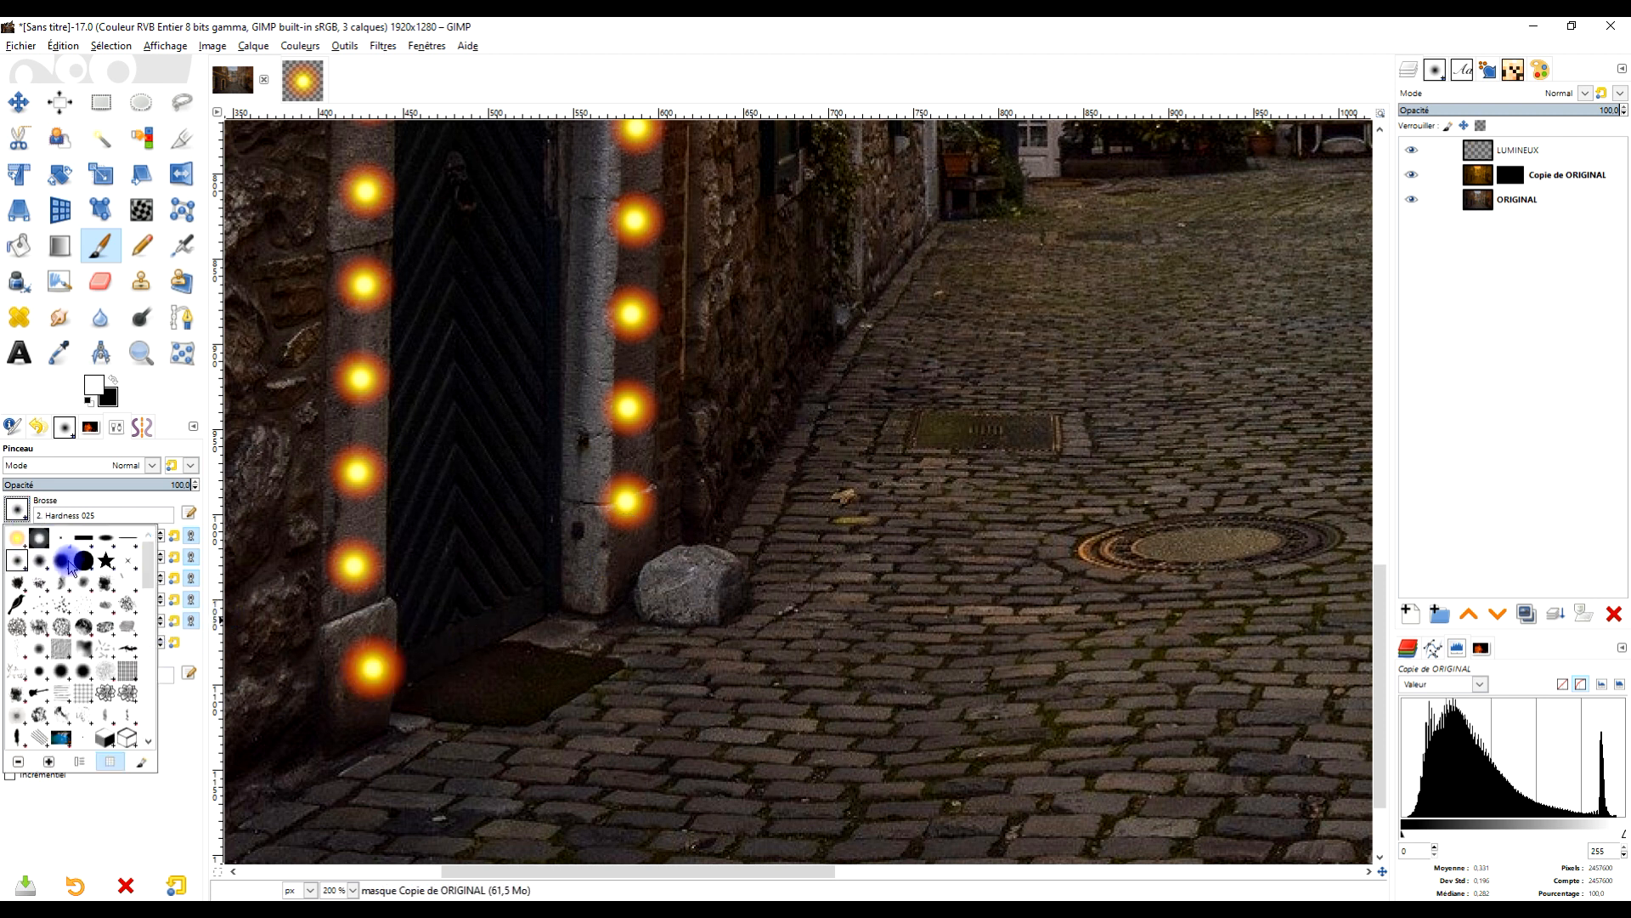
pyautogui.click(167, 408)
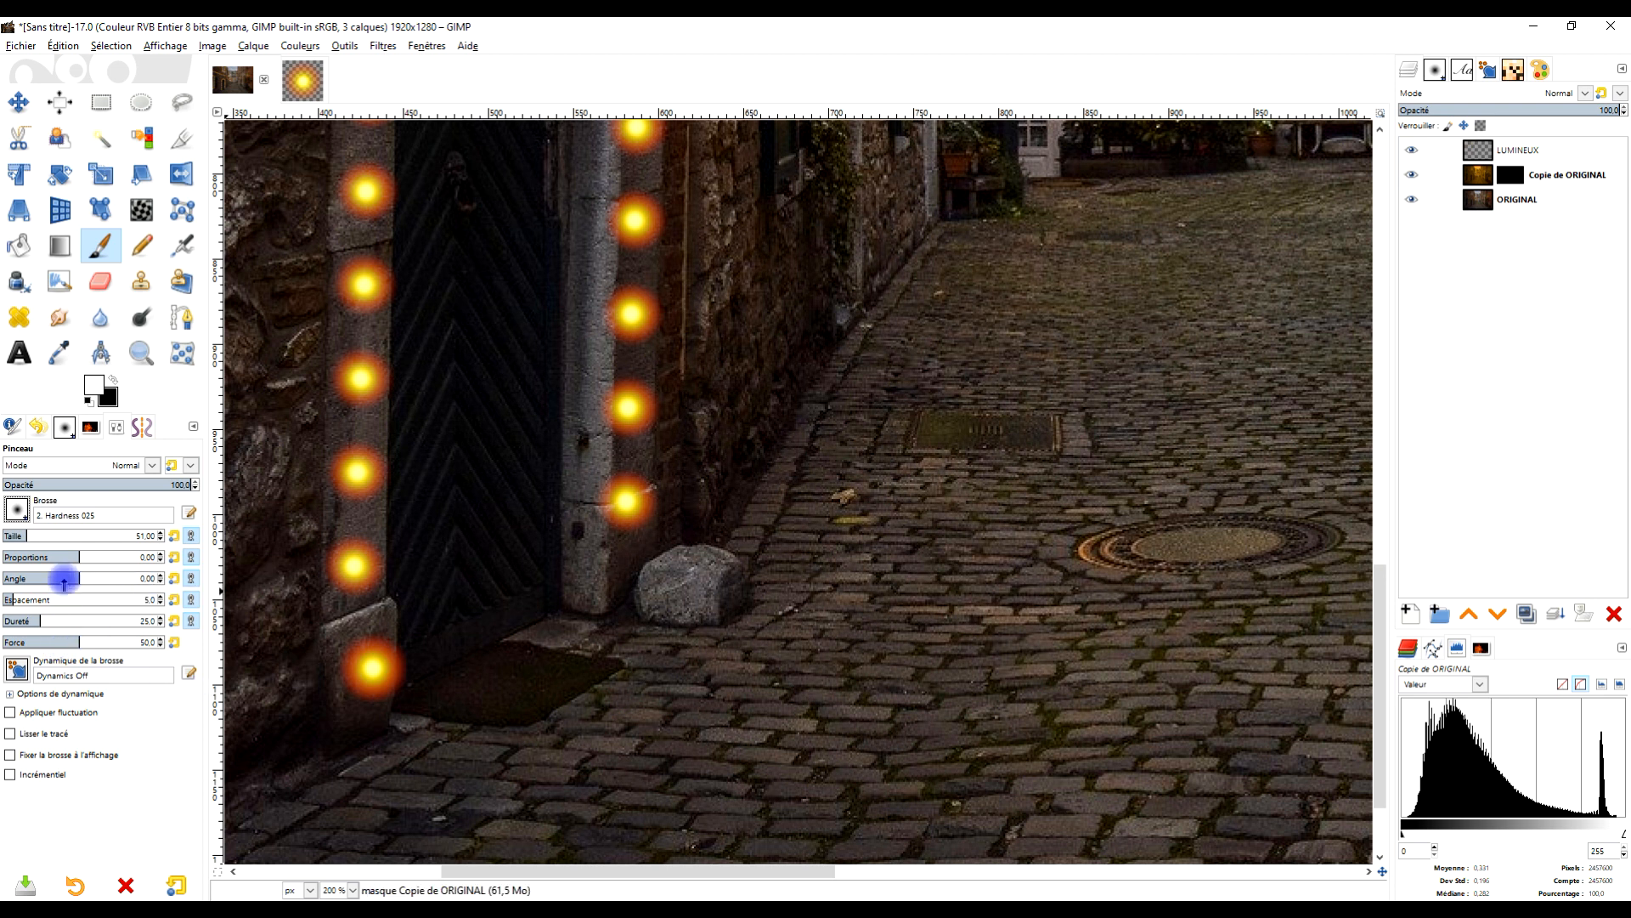
pyautogui.click(37, 535)
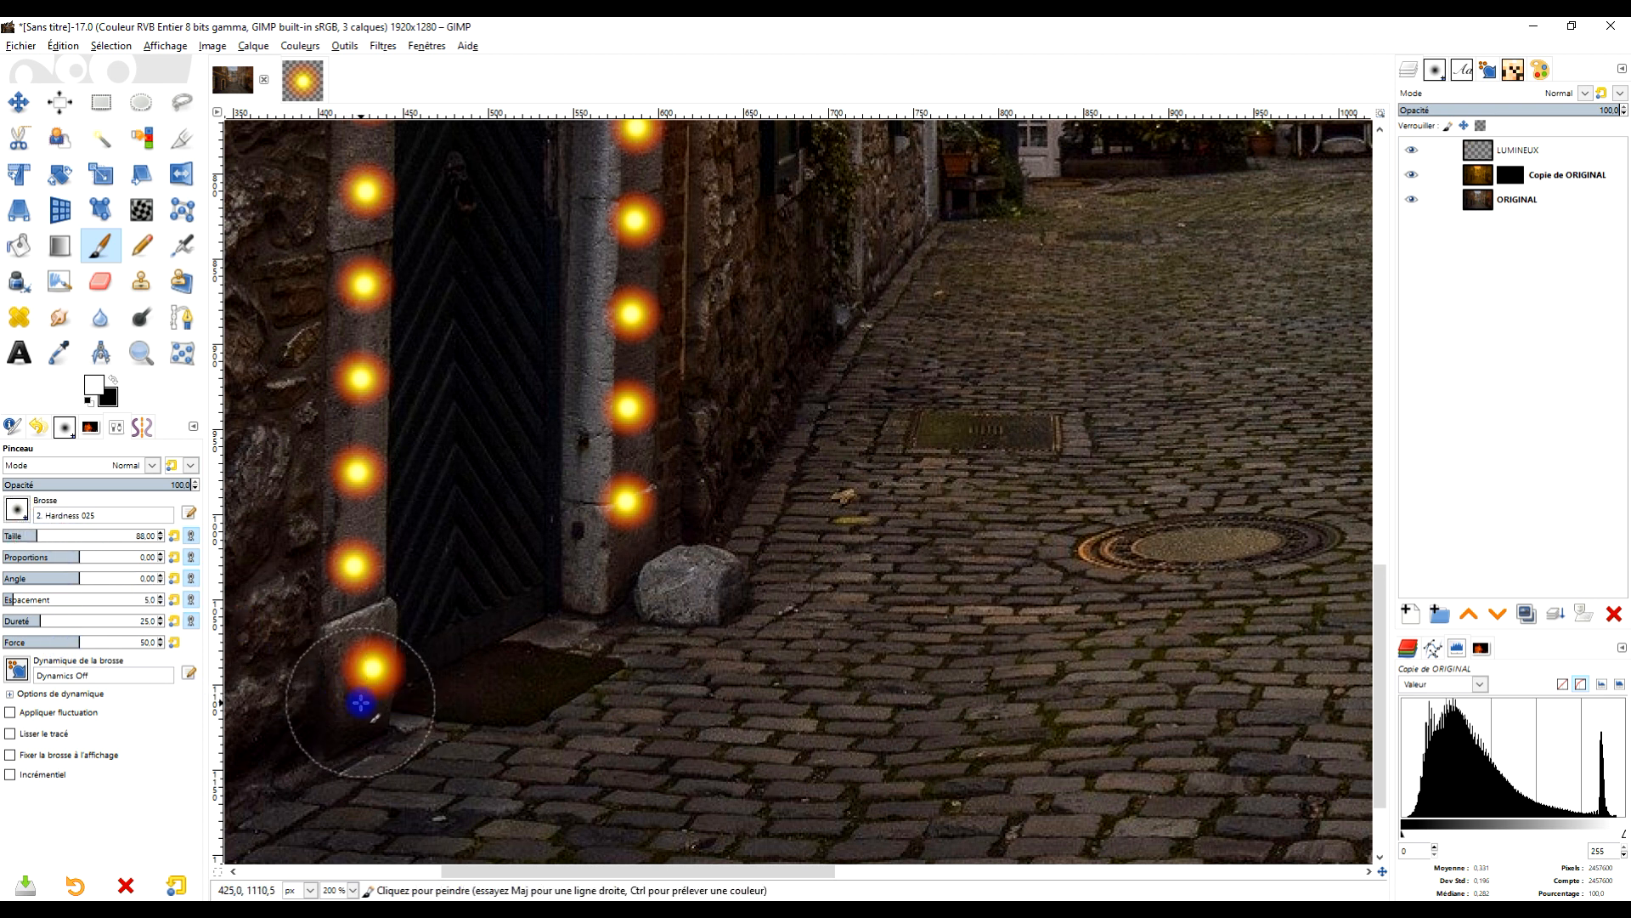
pyautogui.keyDown('shift'); pyautogui.click(364, 186); pyautogui.keyUp('shift')
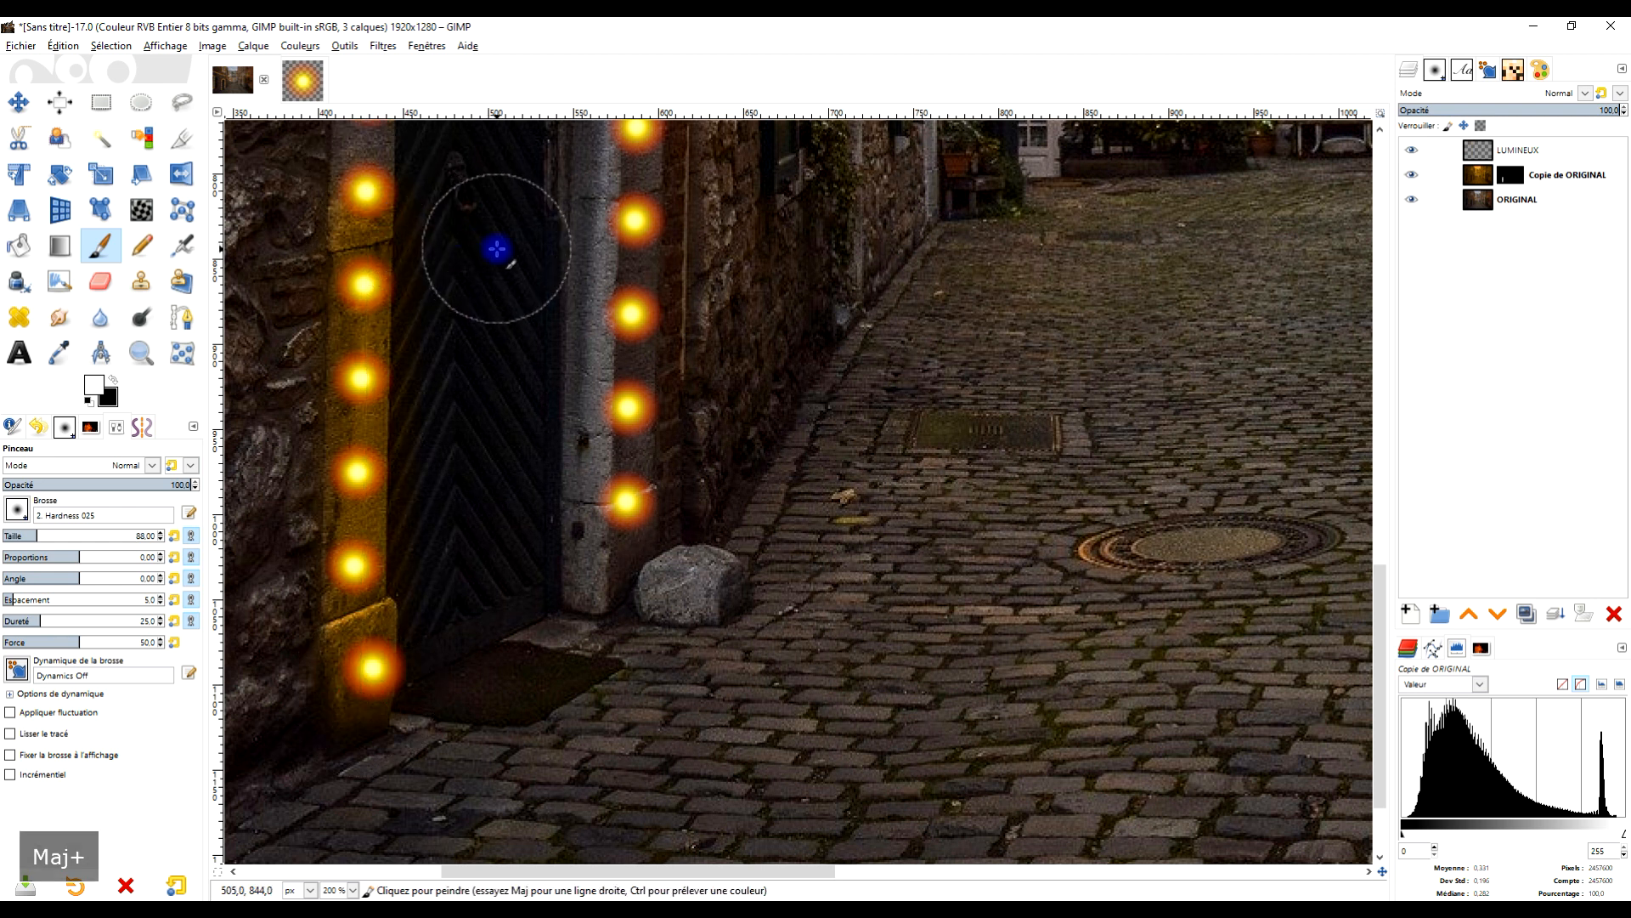
pyautogui.hotkey('ctrl', 'z')
# Paint straight white lines on the mask up the lower left door jamb, first at brush size 34 and again at 60.
pyautogui.click(20, 535)
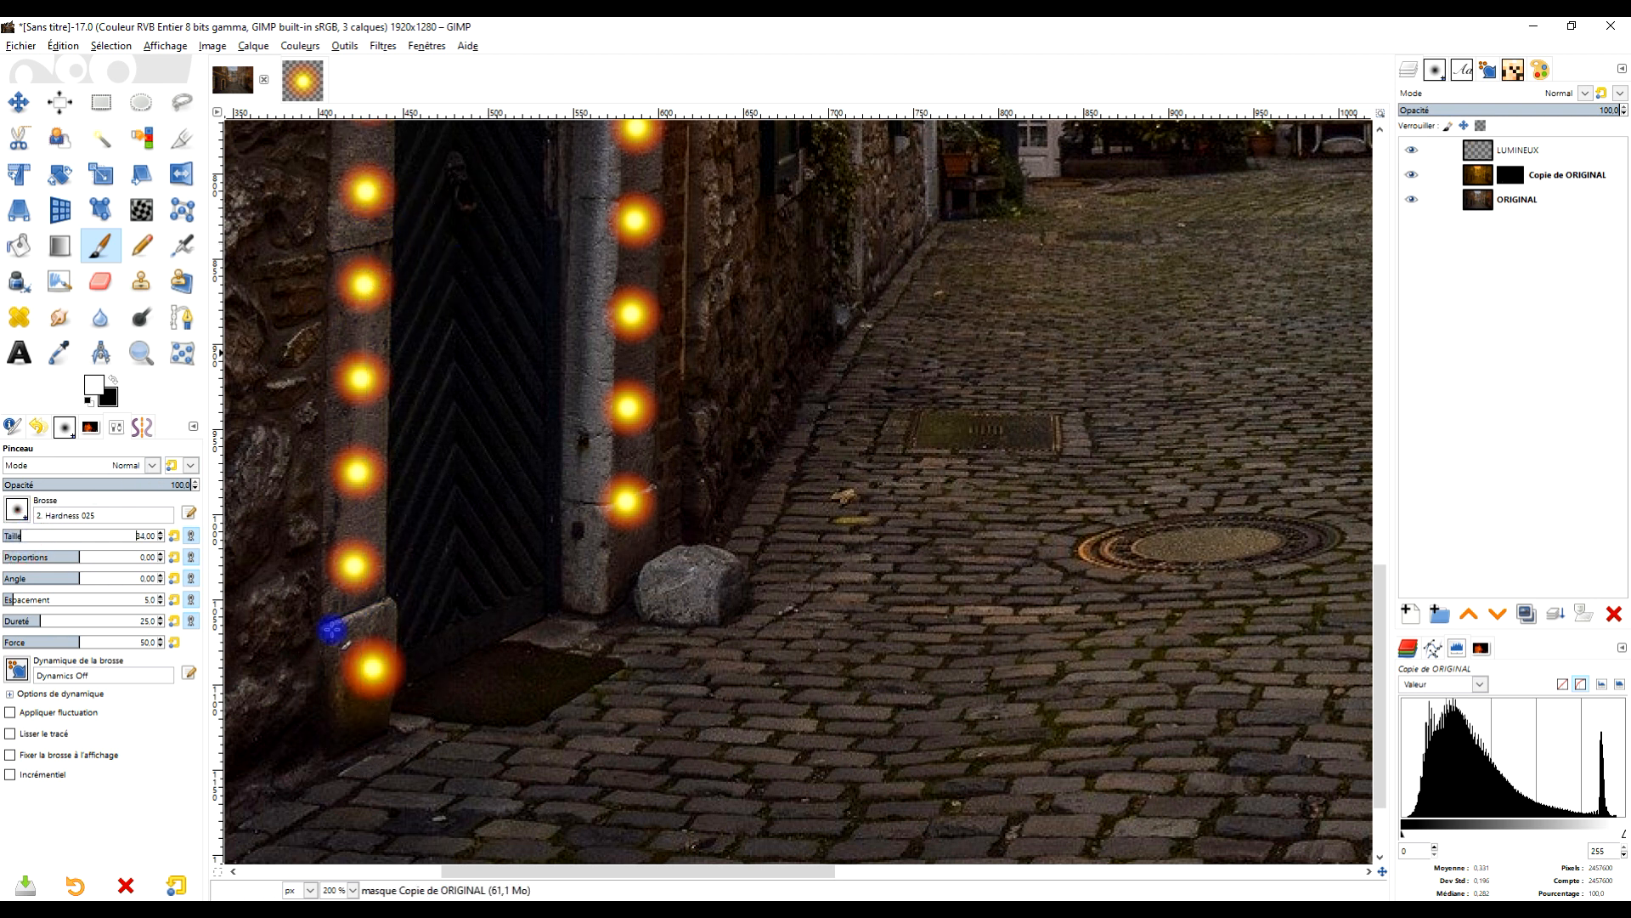
pyautogui.keyDown('shift'); pyautogui.click(370, 198); pyautogui.keyUp('shift')
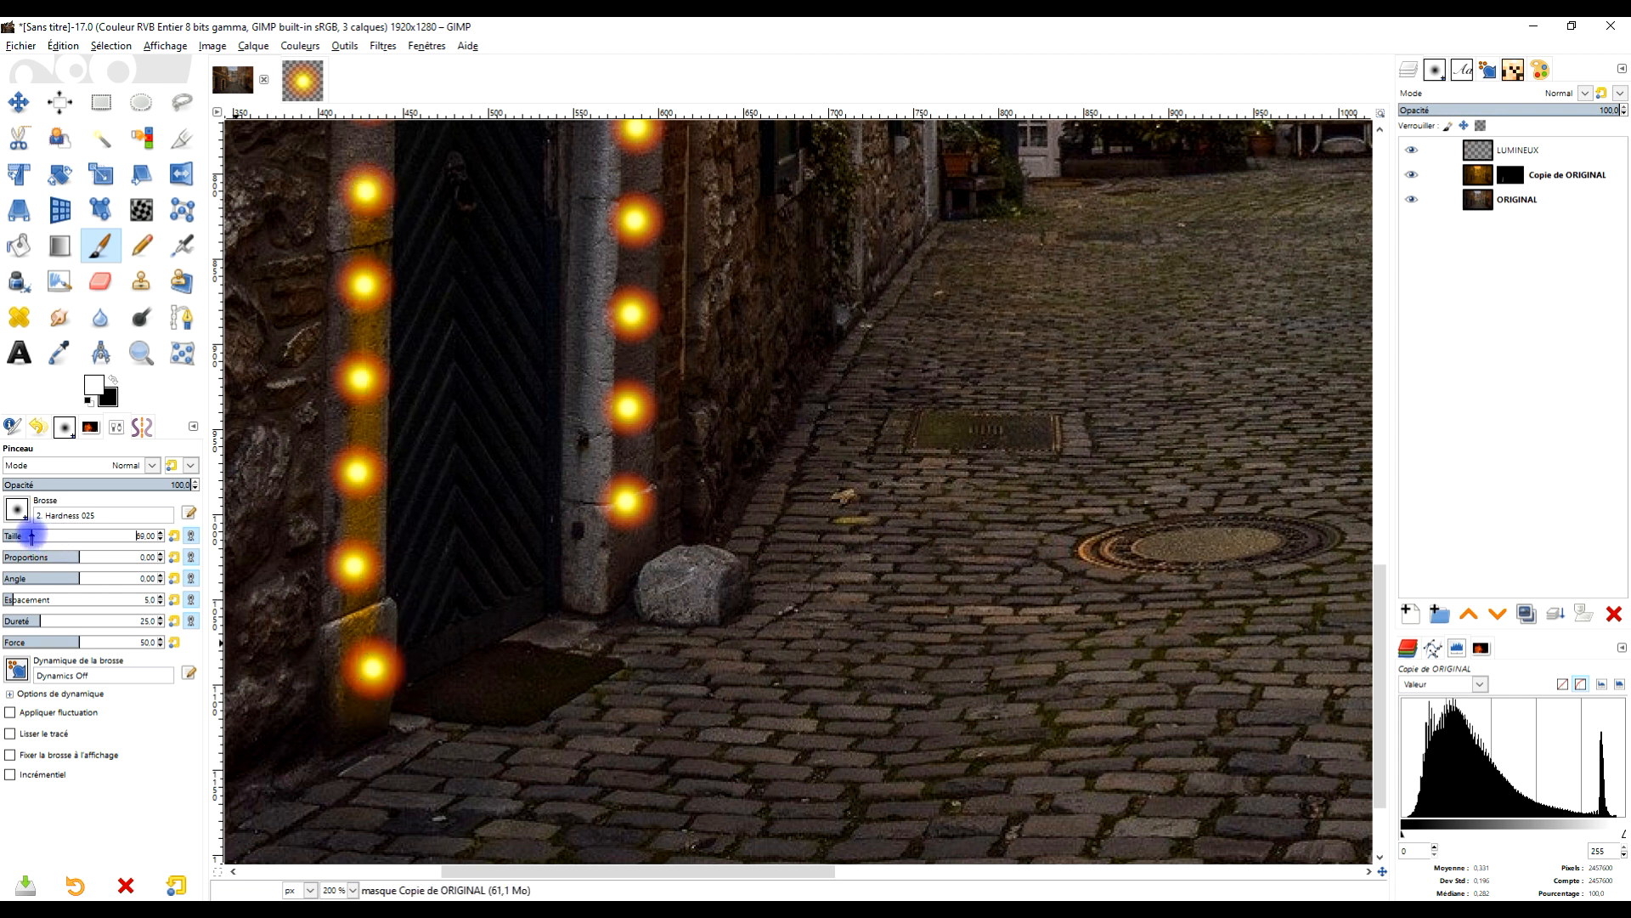
pyautogui.click(350, 691)
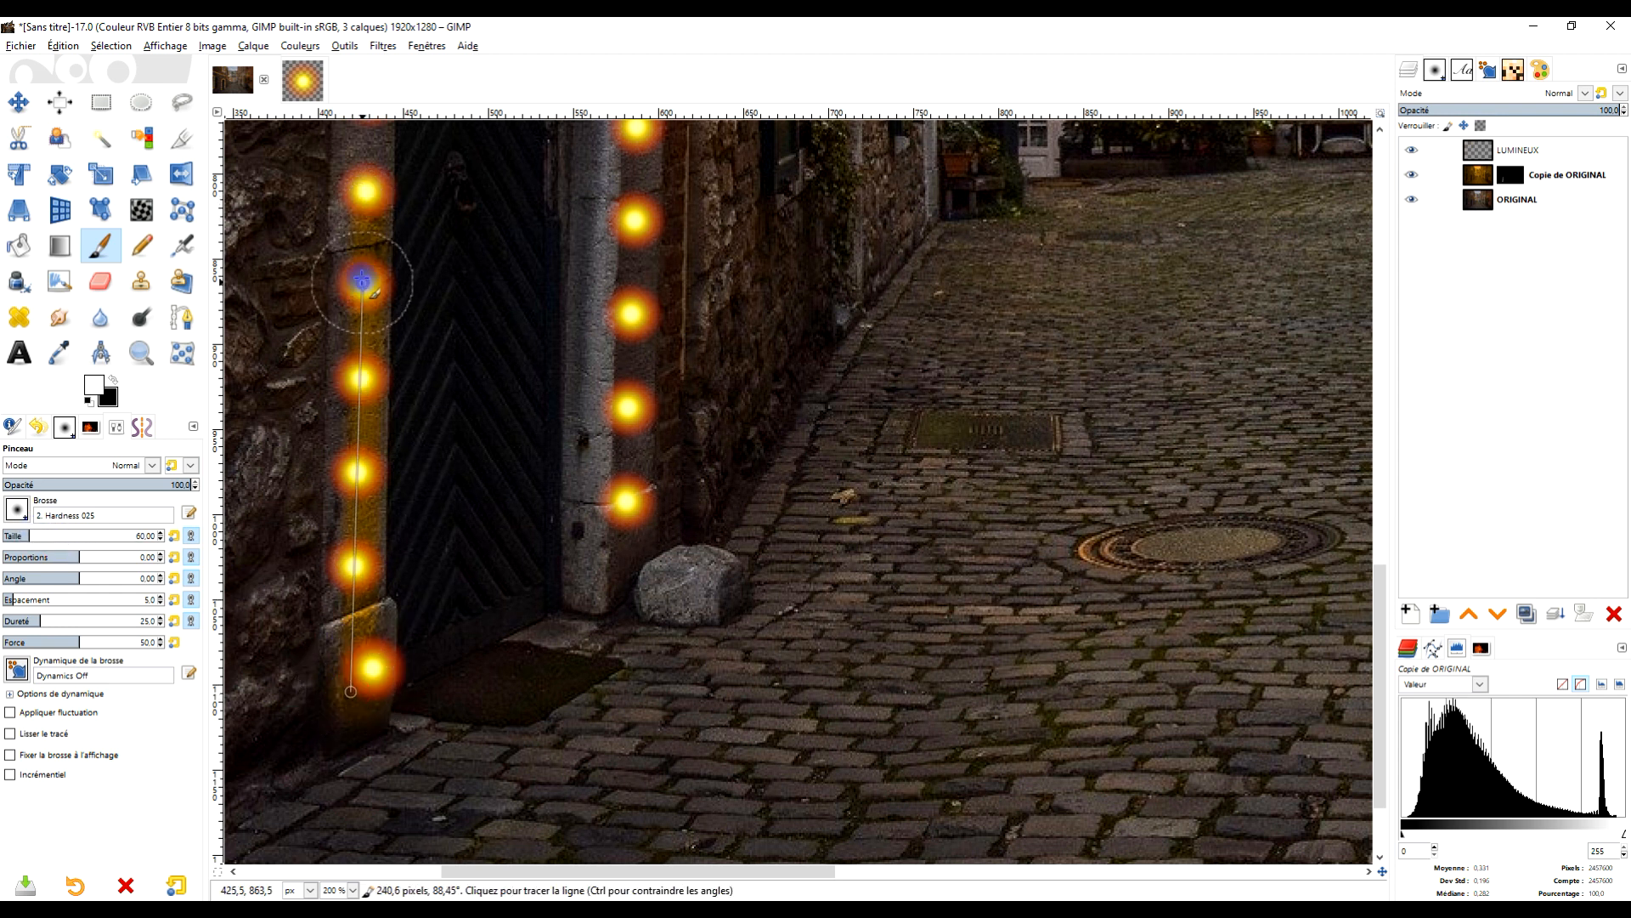
pyautogui.keyDown('shift'); pyautogui.click(362, 225); pyautogui.keyUp('shift')
# Continue the white mask line up the left jamb, over the arch and down the right jamb to the stone.
pyautogui.moveTo(470, 223); pyautogui.dragTo(489, 660)
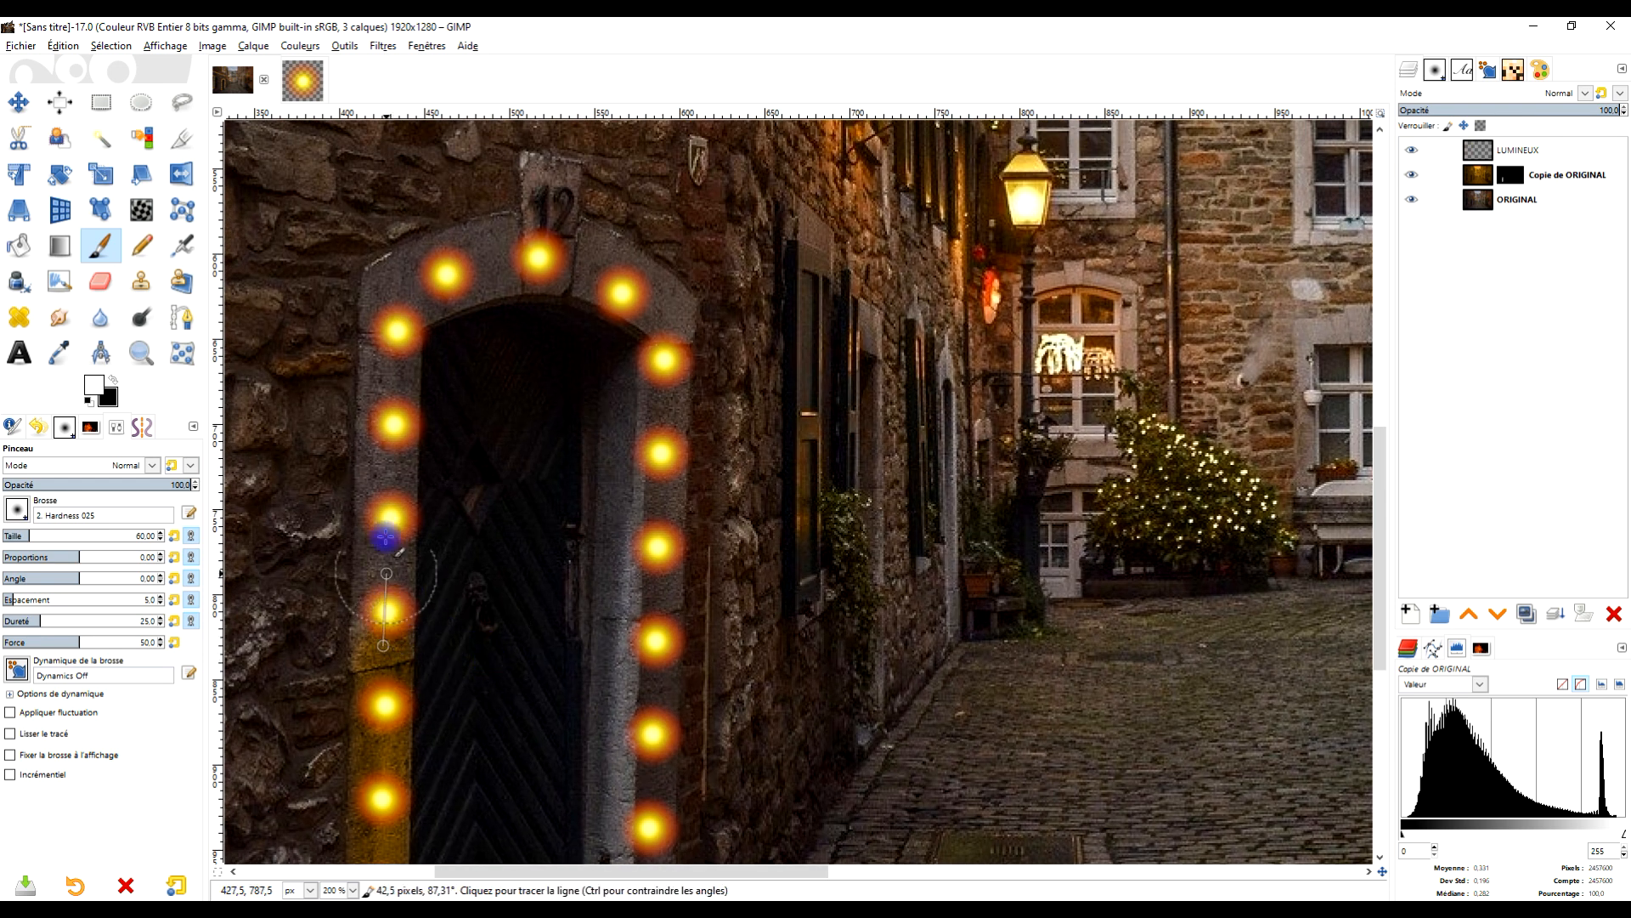
pyautogui.keyDown('shift'); pyautogui.click(400, 283); pyautogui.keyUp('shift')
pyautogui.keyDown('shift'); pyautogui.click(541, 253); pyautogui.keyUp('shift')
pyautogui.keyDown('shift'); pyautogui.click(676, 325); pyautogui.keyUp('shift')
pyautogui.keyDown('shift'); pyautogui.click(659, 705); pyautogui.keyUp('shift')
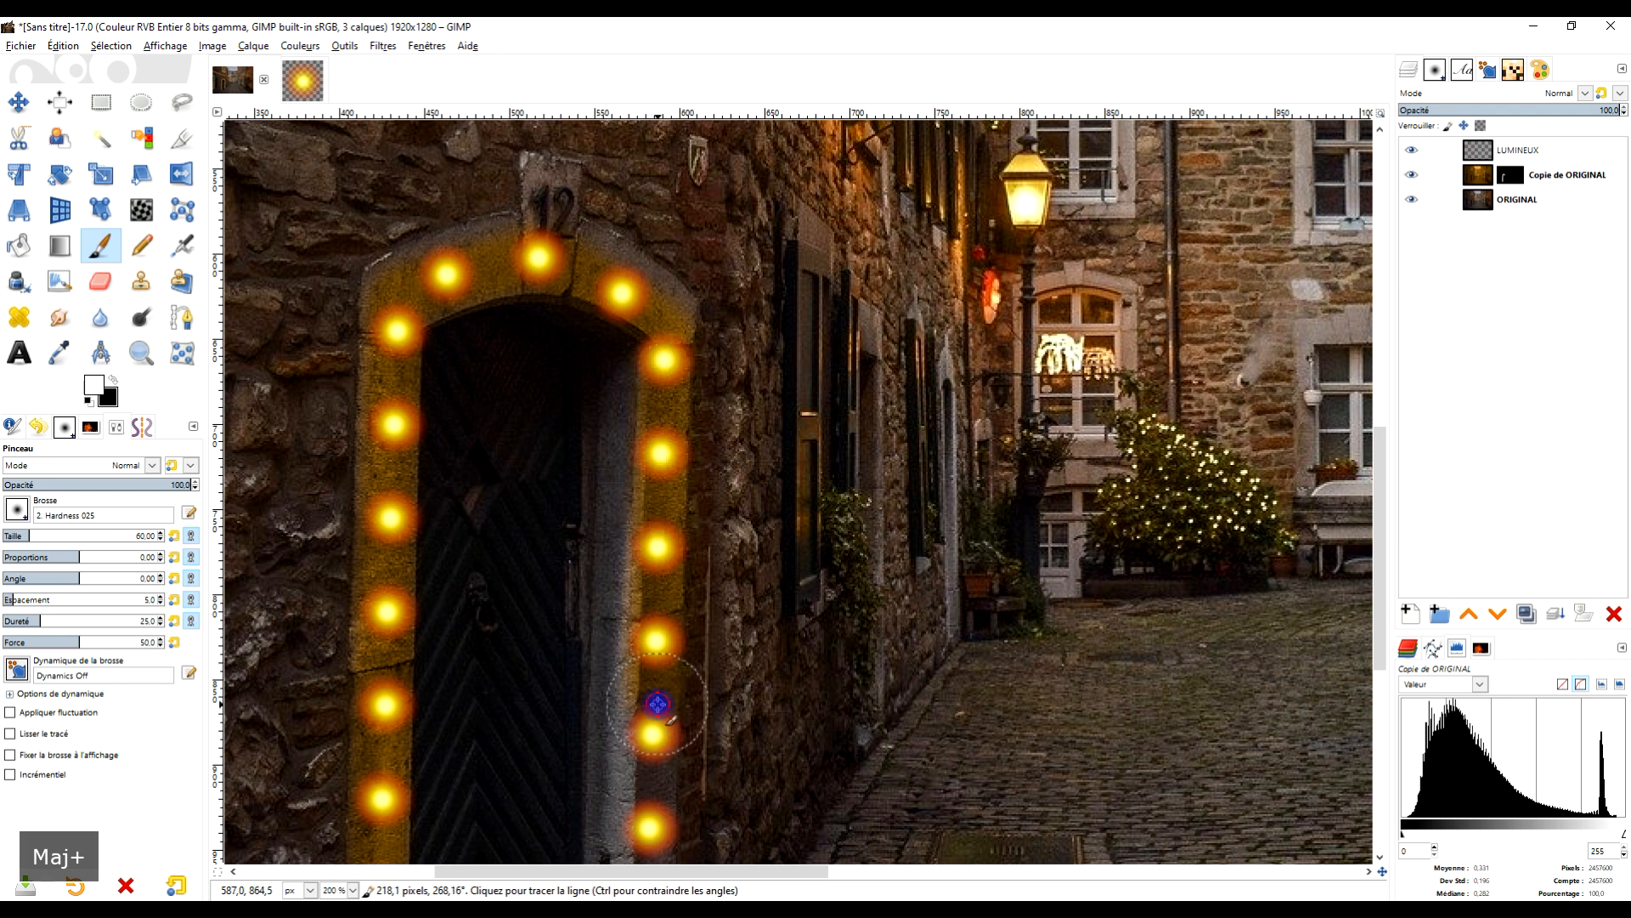
pyautogui.moveTo(653, 729); pyautogui.dragTo(677, 349)
pyautogui.keyDown('shift'); pyautogui.click(665, 644); pyautogui.keyUp('shift')
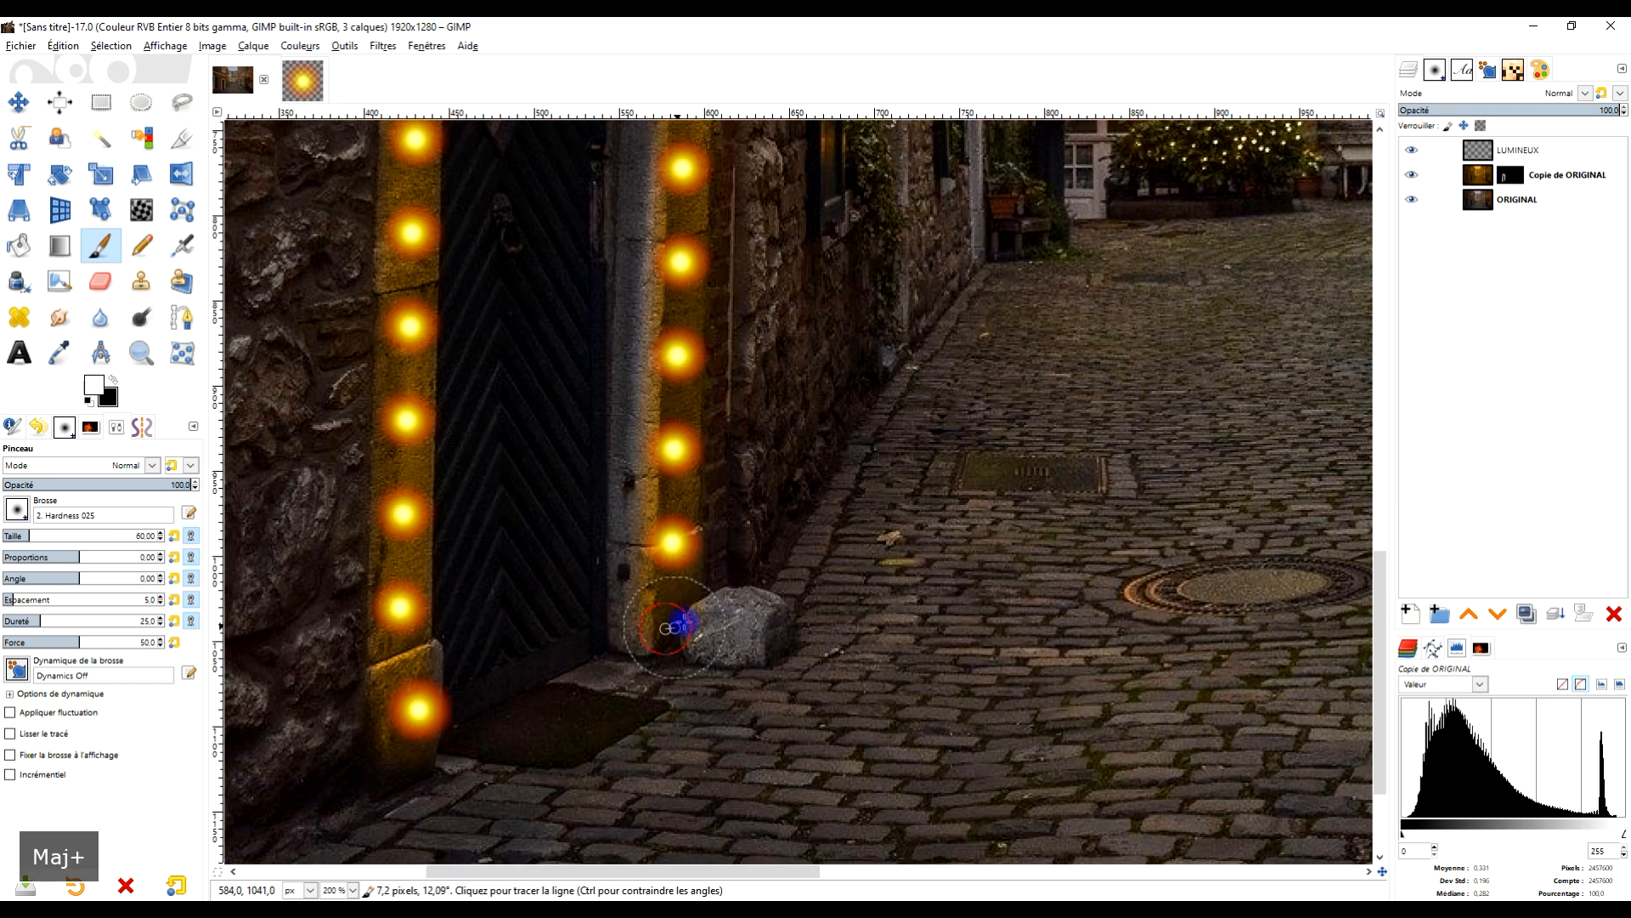
# Paint straight white lines on the mask along the sparks framing the shuttered opening at the photo's left edge.
pyautogui.scroll(-2, 811, 395)
pyautogui.moveTo(810, 396); pyautogui.dragTo(771, 558)
pyautogui.moveTo(592, 416); pyautogui.dragTo(705, 442)
pyautogui.moveTo(606, 468); pyautogui.dragTo(697, 386)
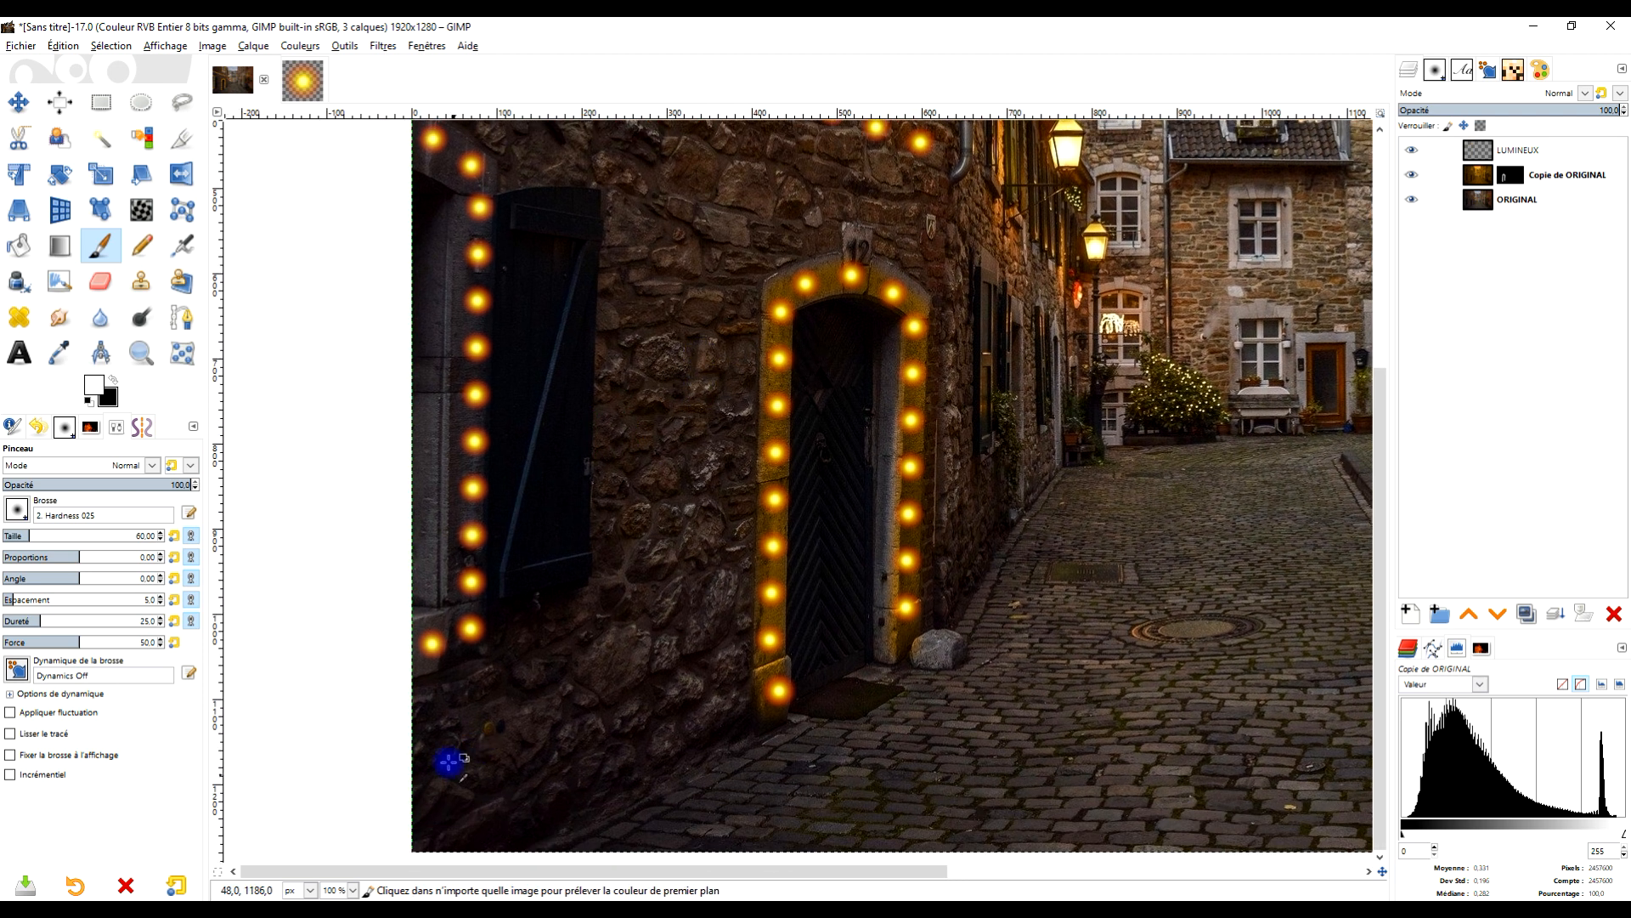
pyautogui.scroll(1, 446, 748)
pyautogui.click(425, 589)
pyautogui.click(482, 565)
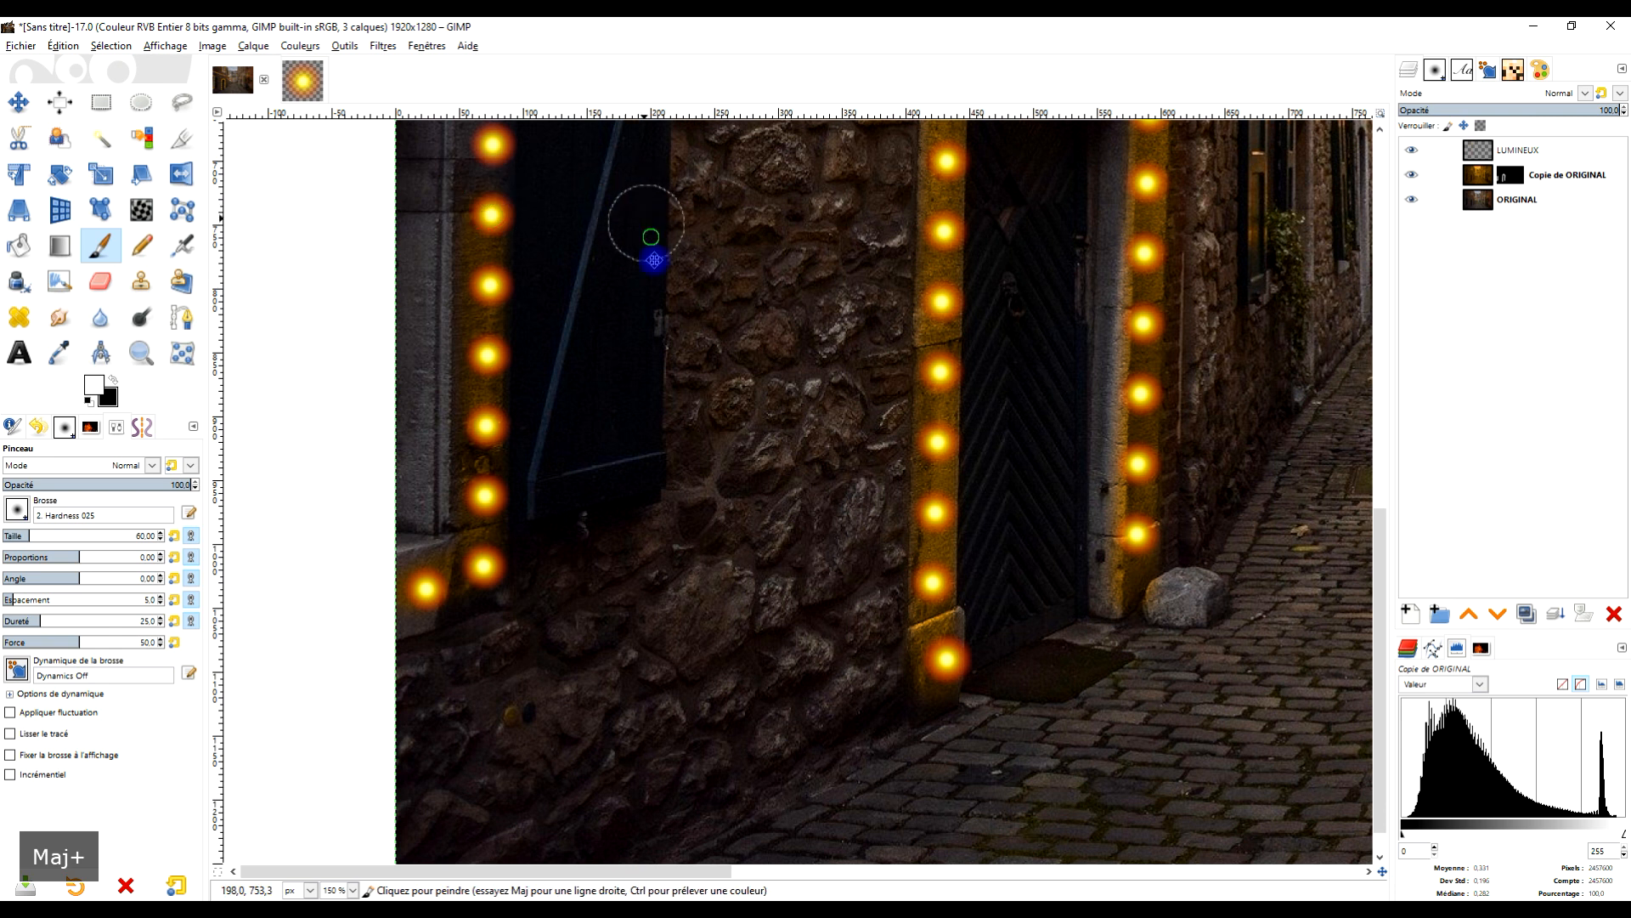
pyautogui.moveTo(648, 254); pyautogui.dragTo(656, 683)
pyautogui.click(514, 367)
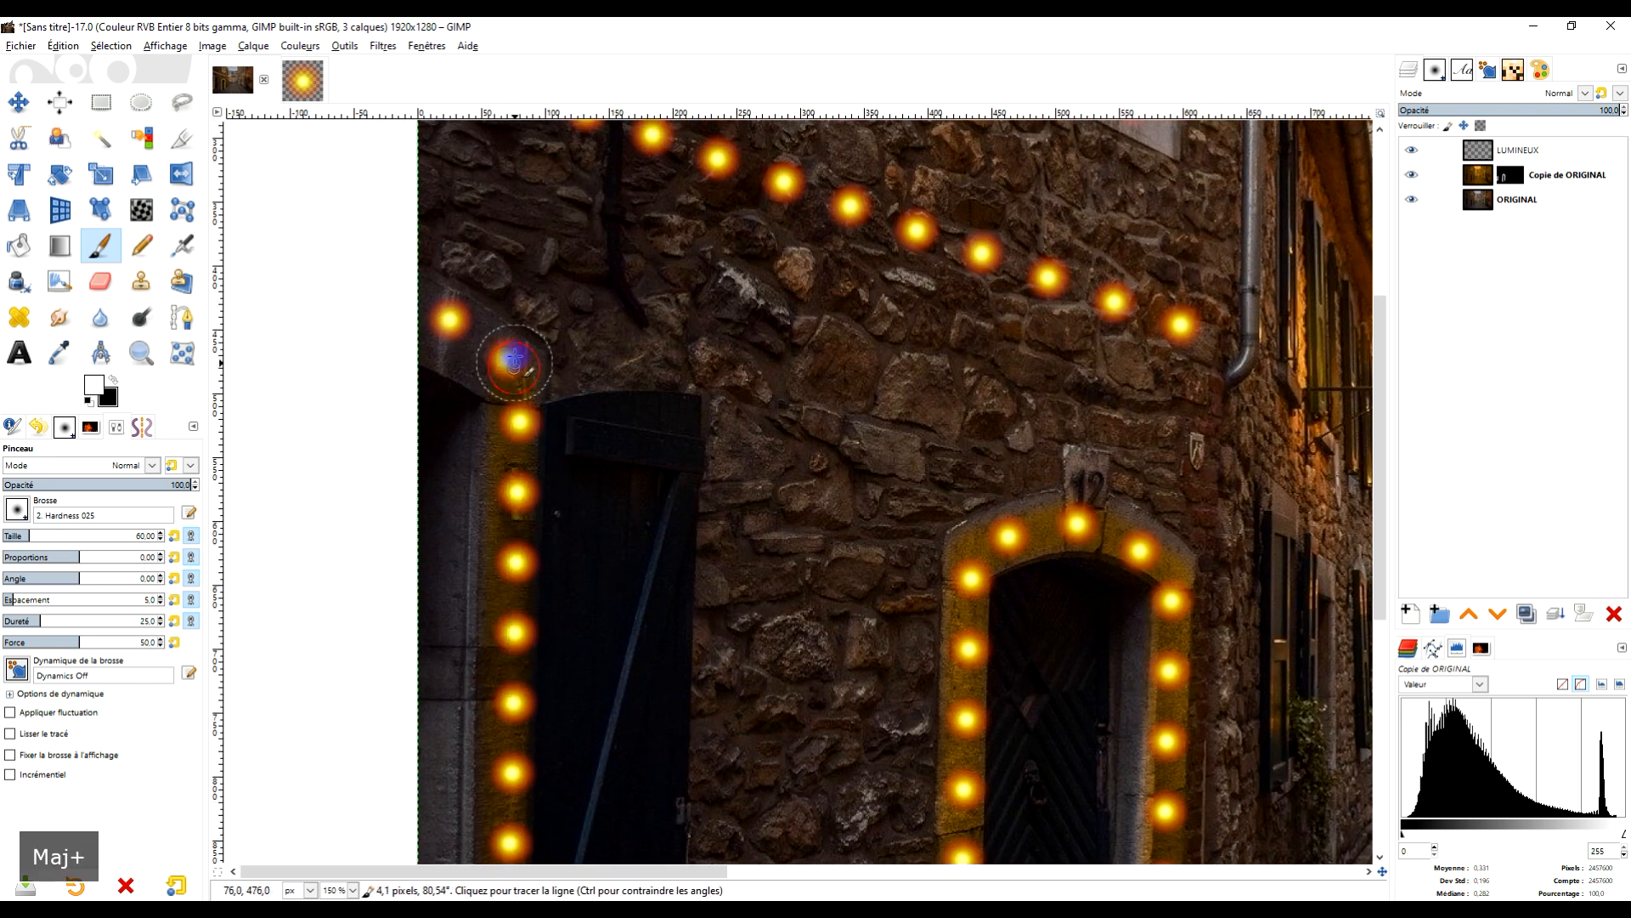
pyautogui.keyDown('shift'); pyautogui.click(434, 305); pyautogui.keyUp('shift')
# Paint a straight white line on the mask along the diagonal string of sparks across the stone wall.
pyautogui.moveTo(728, 315); pyautogui.dragTo(727, 534)
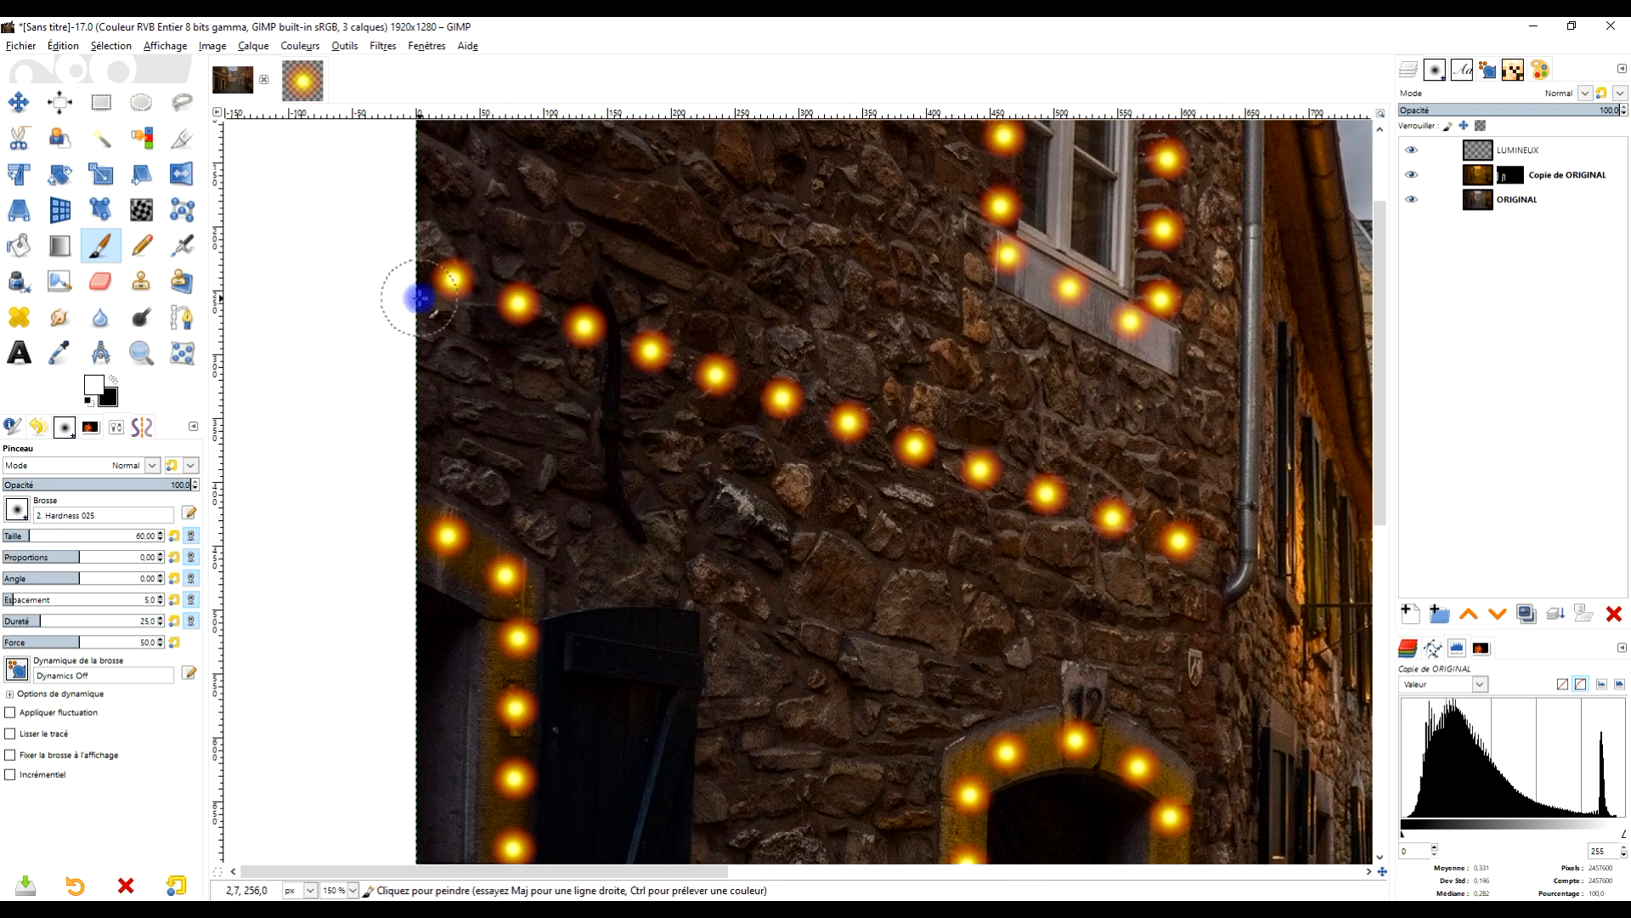
pyautogui.click(436, 289)
pyautogui.keyDown('shift'); pyautogui.click(1198, 564); pyautogui.keyUp('shift')
# Paint white lines on the mask along the upper window's sill, its right side and over to the spark beside the drainpipe.
pyautogui.moveTo(1254, 324)
pyautogui.mouseDown()
pyautogui.moveTo(1167, 531)
pyautogui.moveTo(1009, 572)
pyautogui.mouseUp()
pyautogui.click(886, 533)
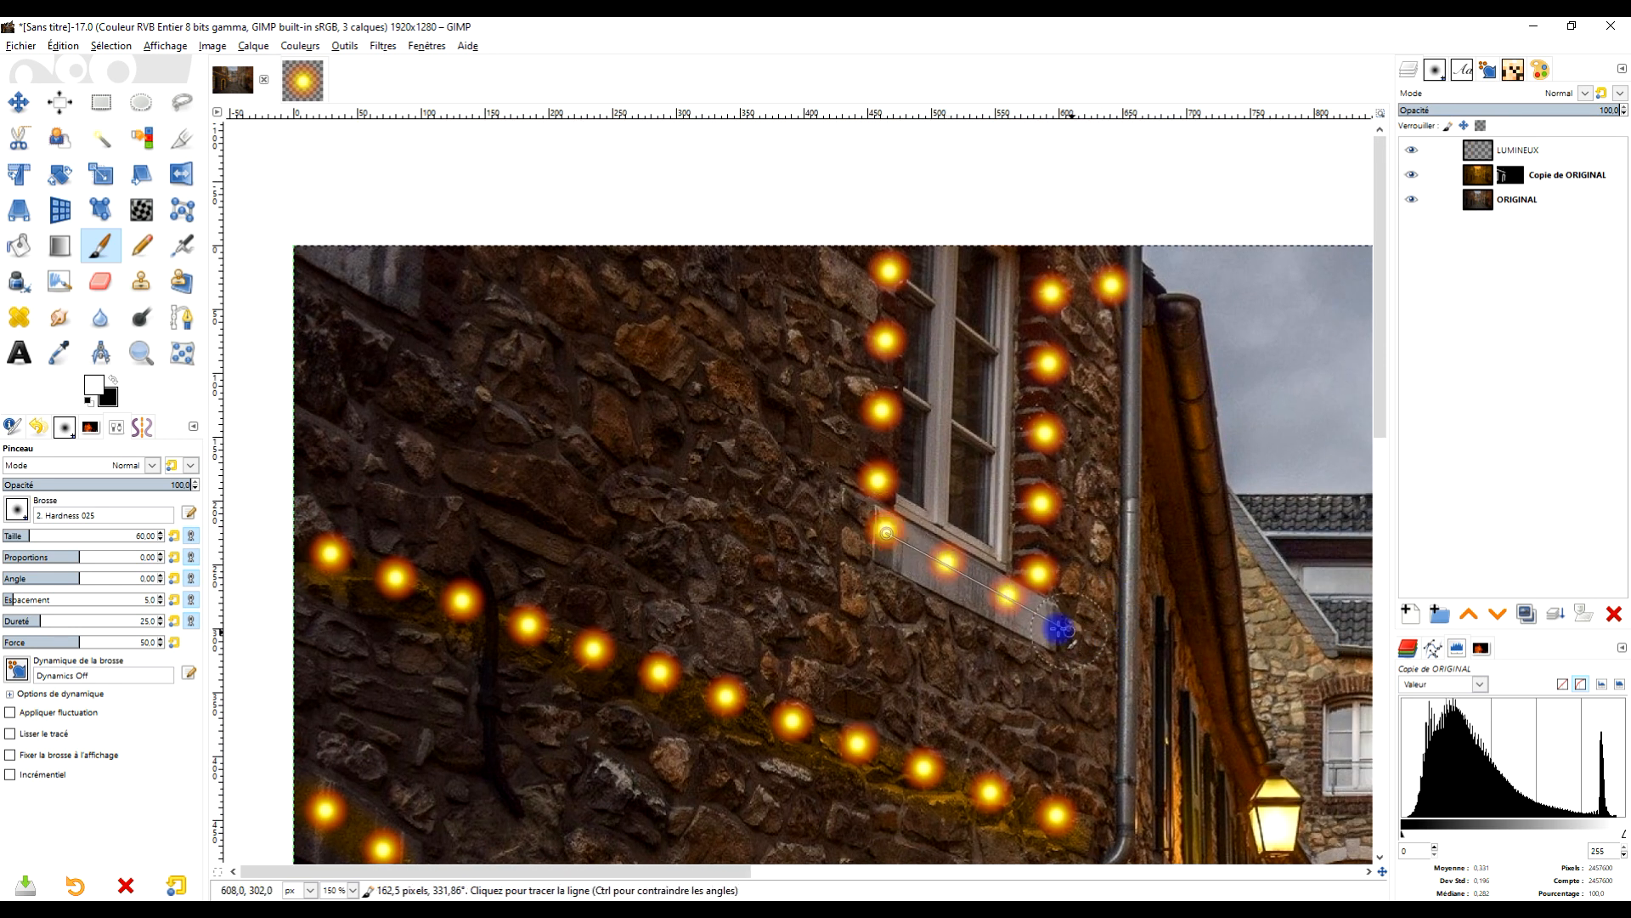
pyautogui.keyDown('shift'); pyautogui.click(1008, 595); pyautogui.keyUp('shift')
pyautogui.click(1052, 293)
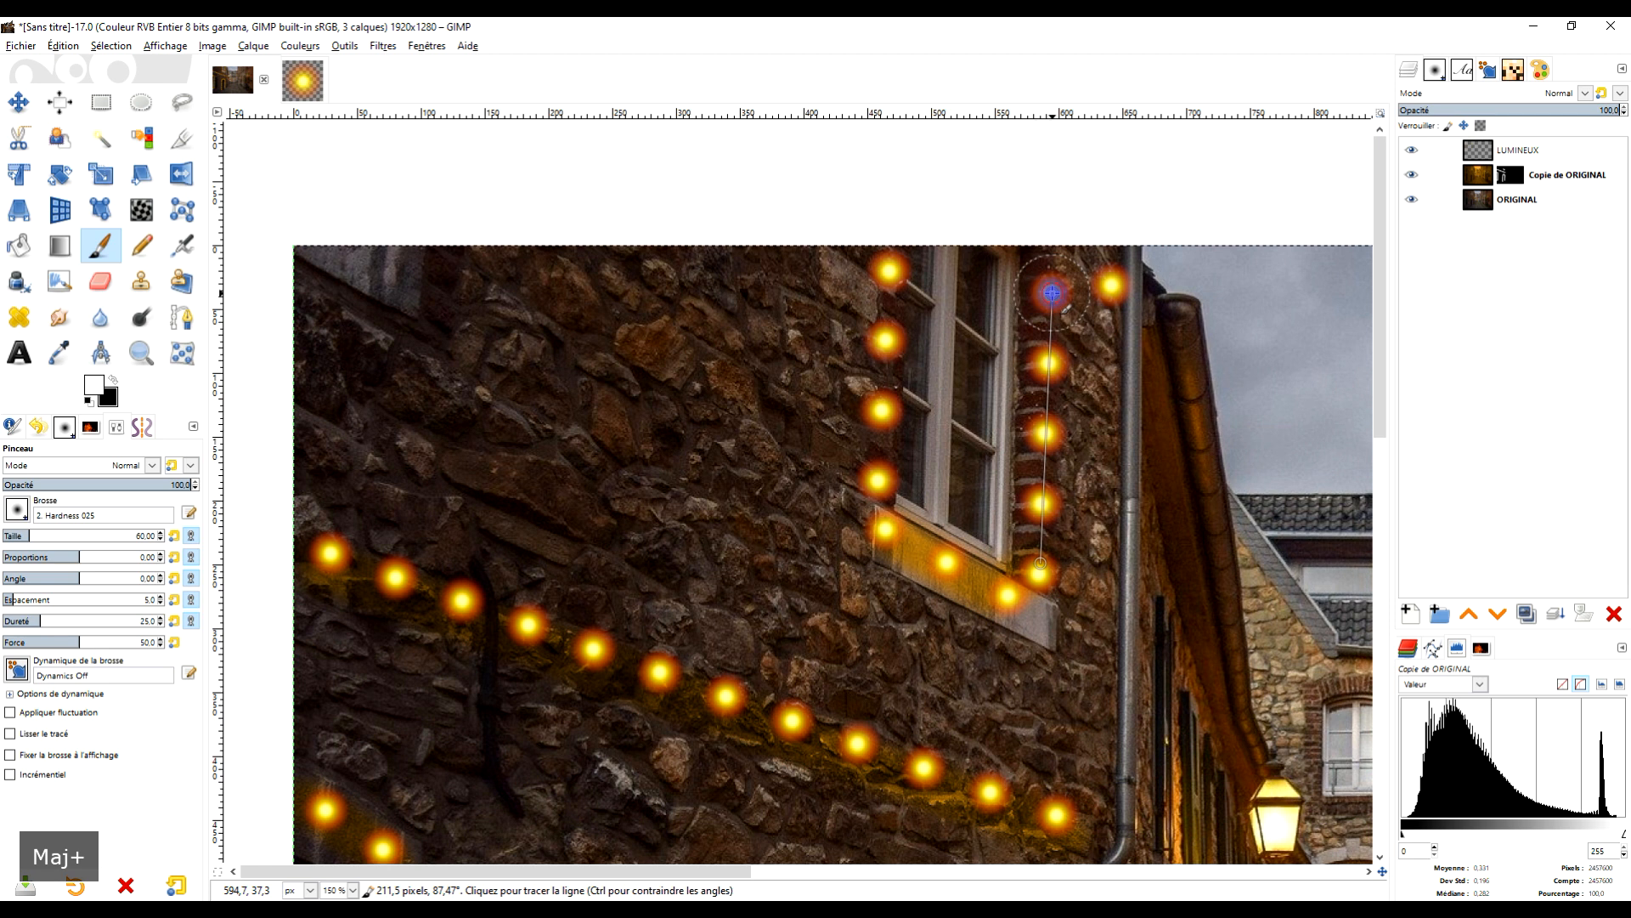
pyautogui.keyDown('shift'); pyautogui.click(1115, 284); pyautogui.keyUp('shift')
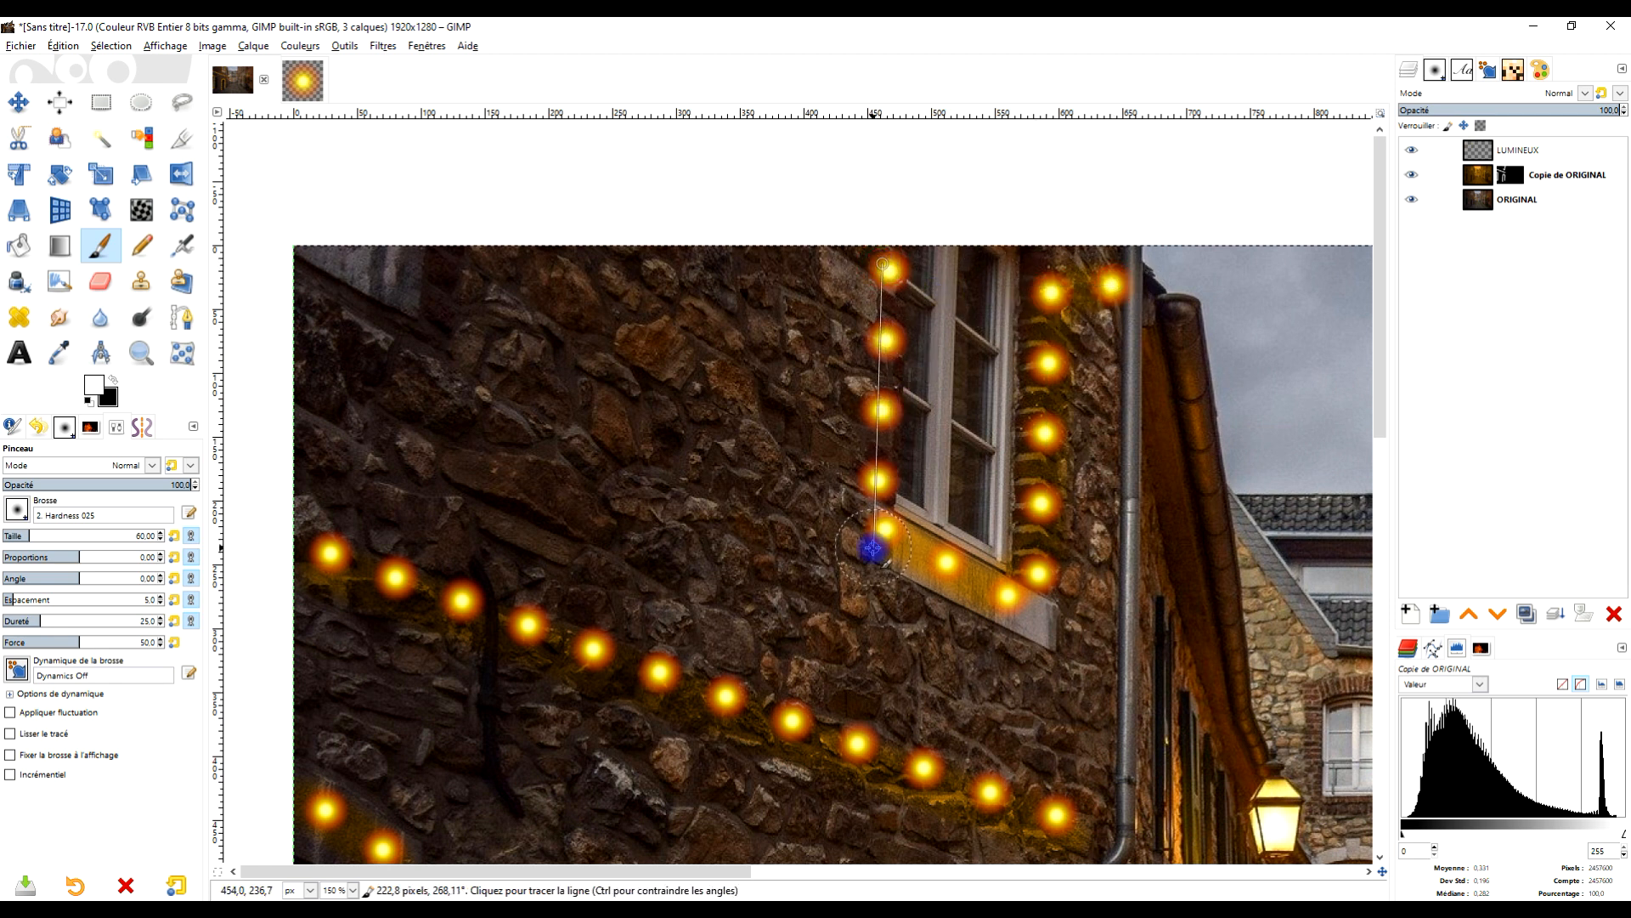
# Apply a Gaussian blur of about 10.71 in X and Y to the layer mask of "Copie de ORIGINAL".
pyautogui.scroll(-2, 982, 553)
pyautogui.moveTo(1041, 638); pyautogui.dragTo(932, 390)
pyautogui.scroll(1, 871, 455)
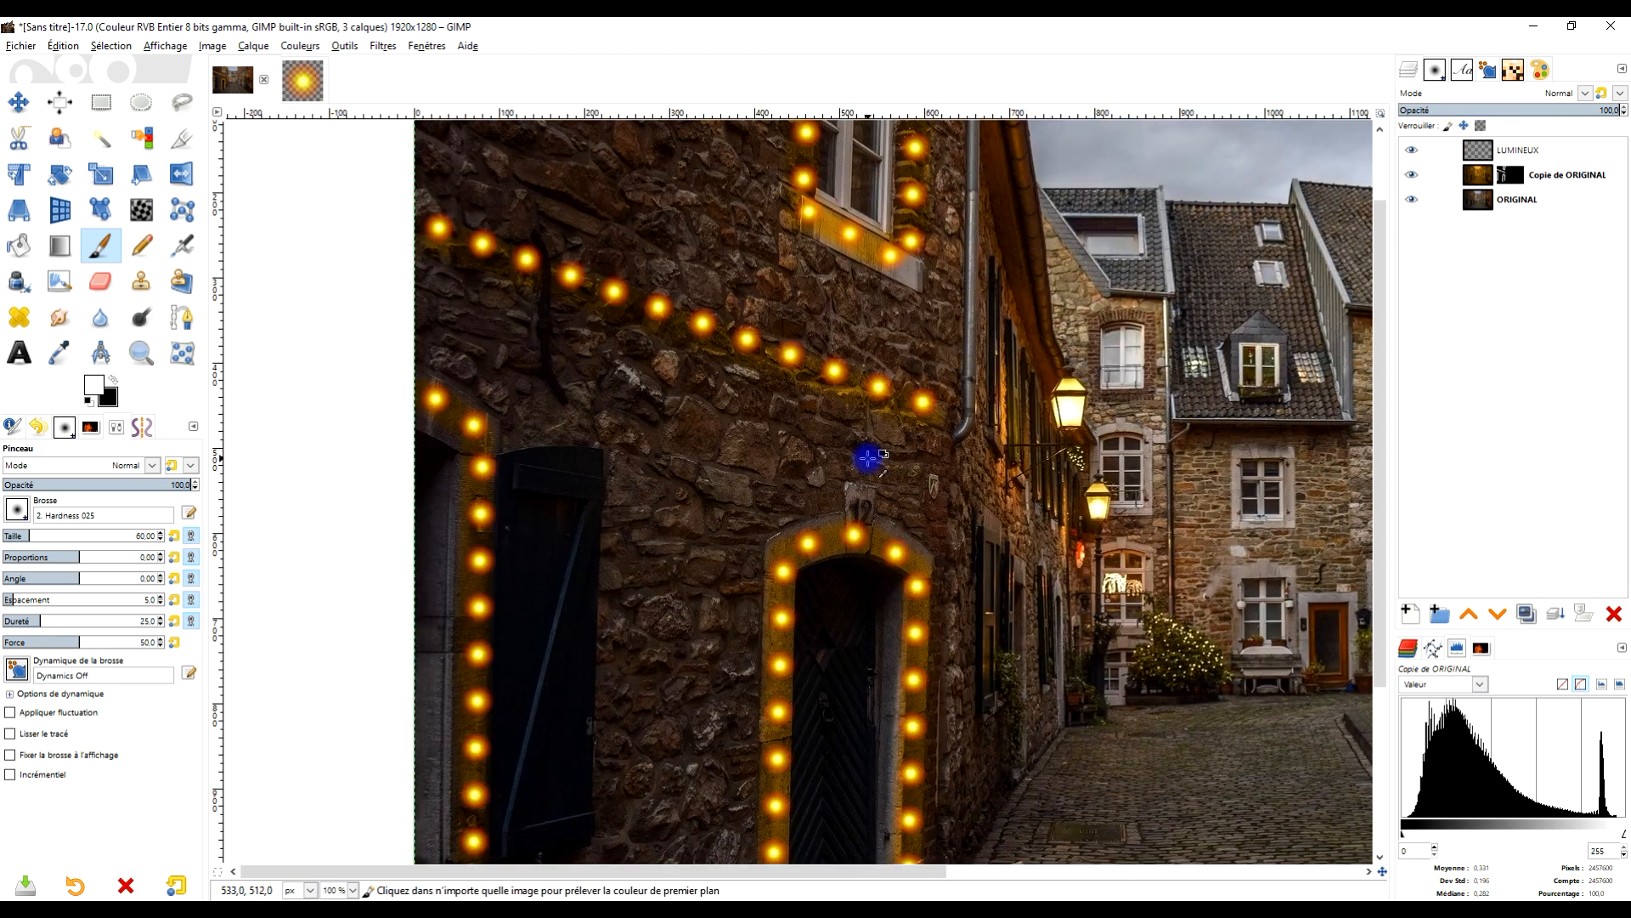
pyautogui.click(1510, 175)
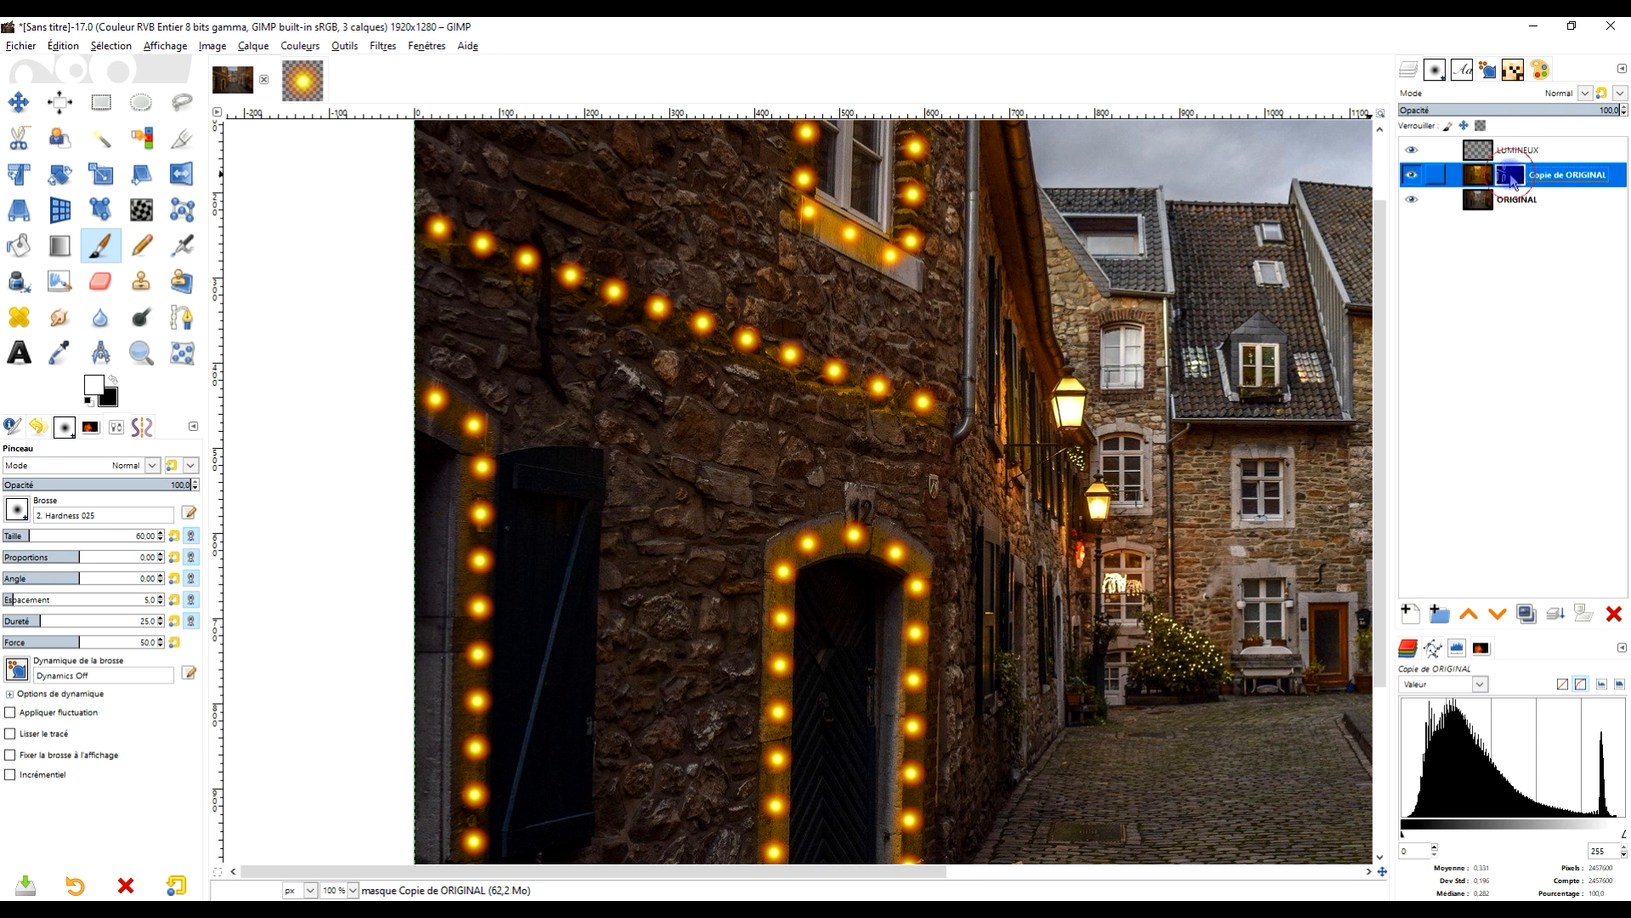
pyautogui.click(383, 45)
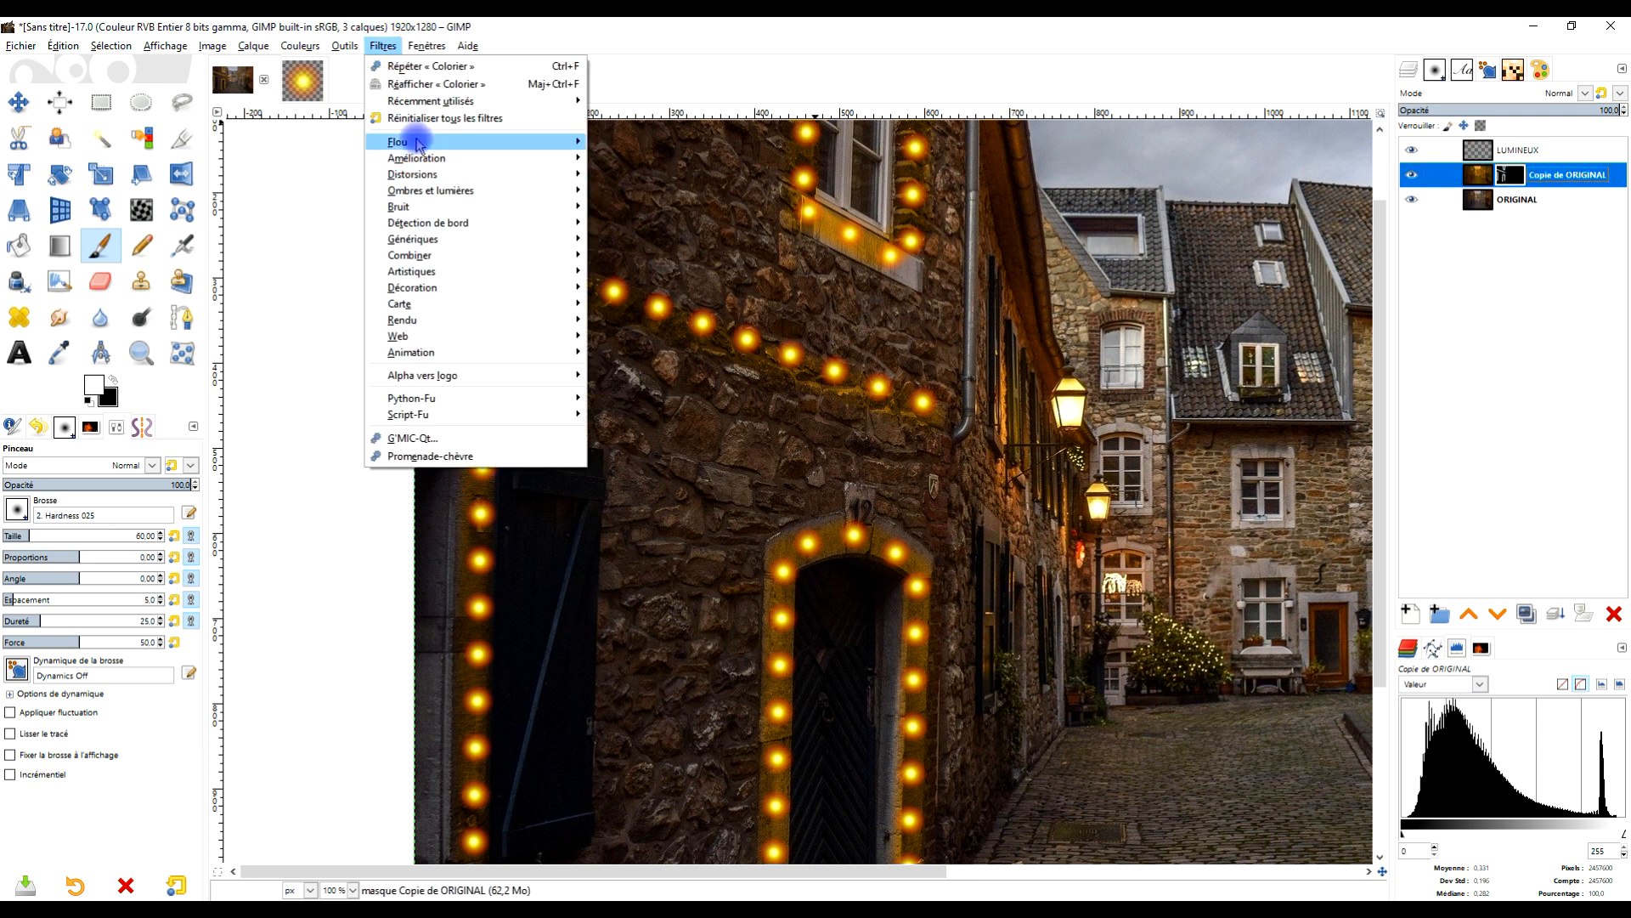
pyautogui.moveTo(523, 146)
pyautogui.click(643, 160)
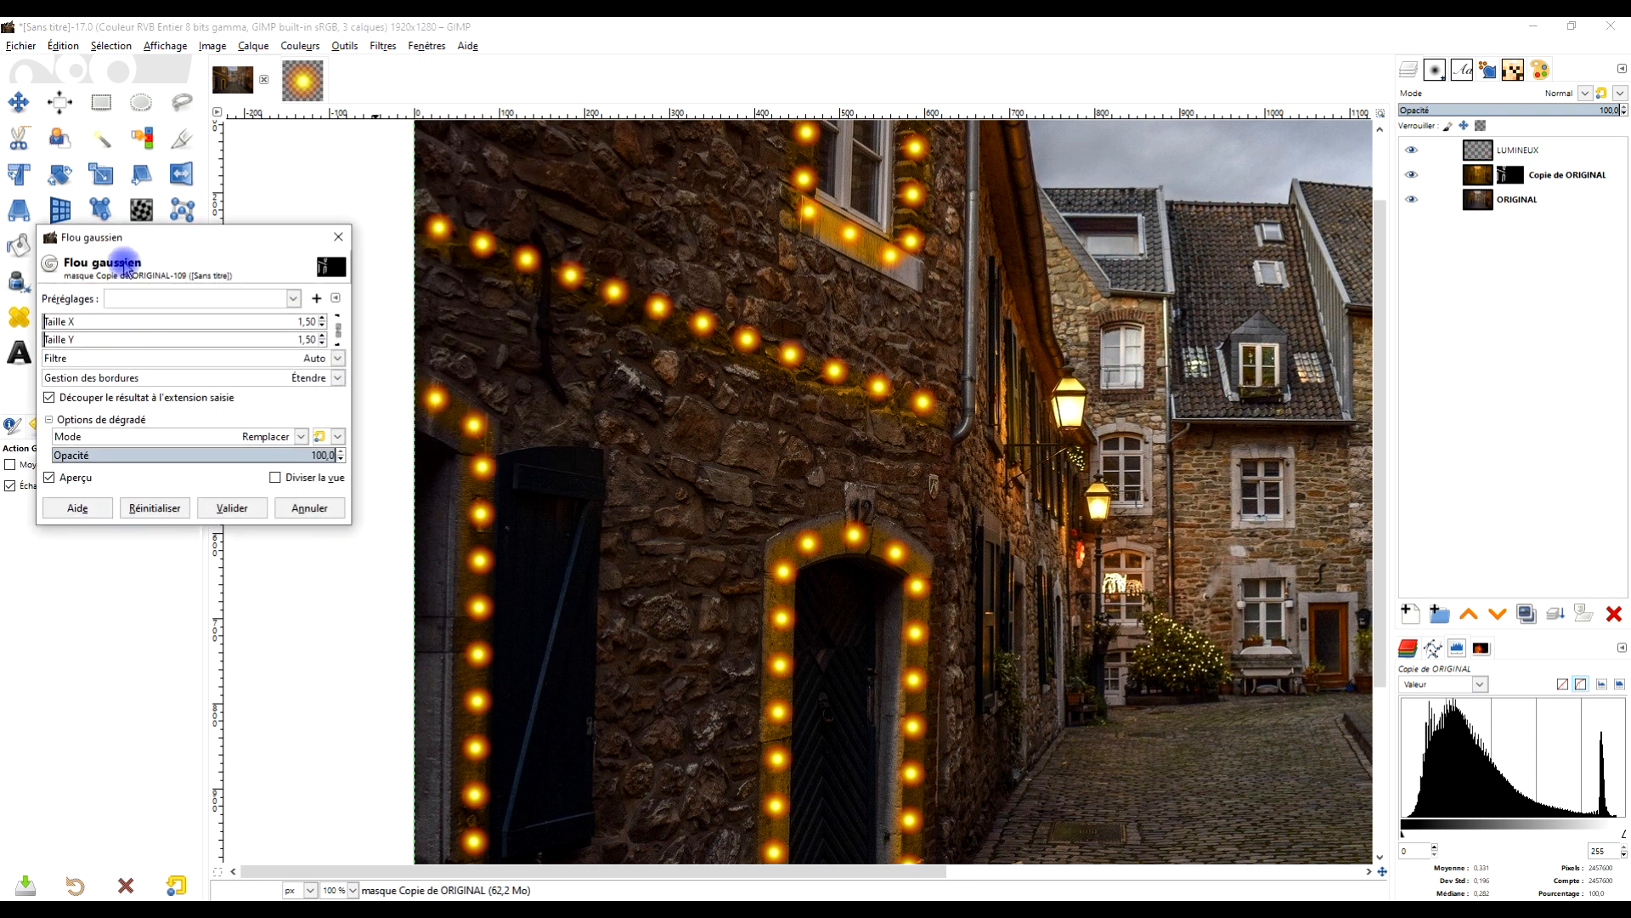
pyautogui.moveTo(54, 322); pyautogui.dragTo(75, 322)
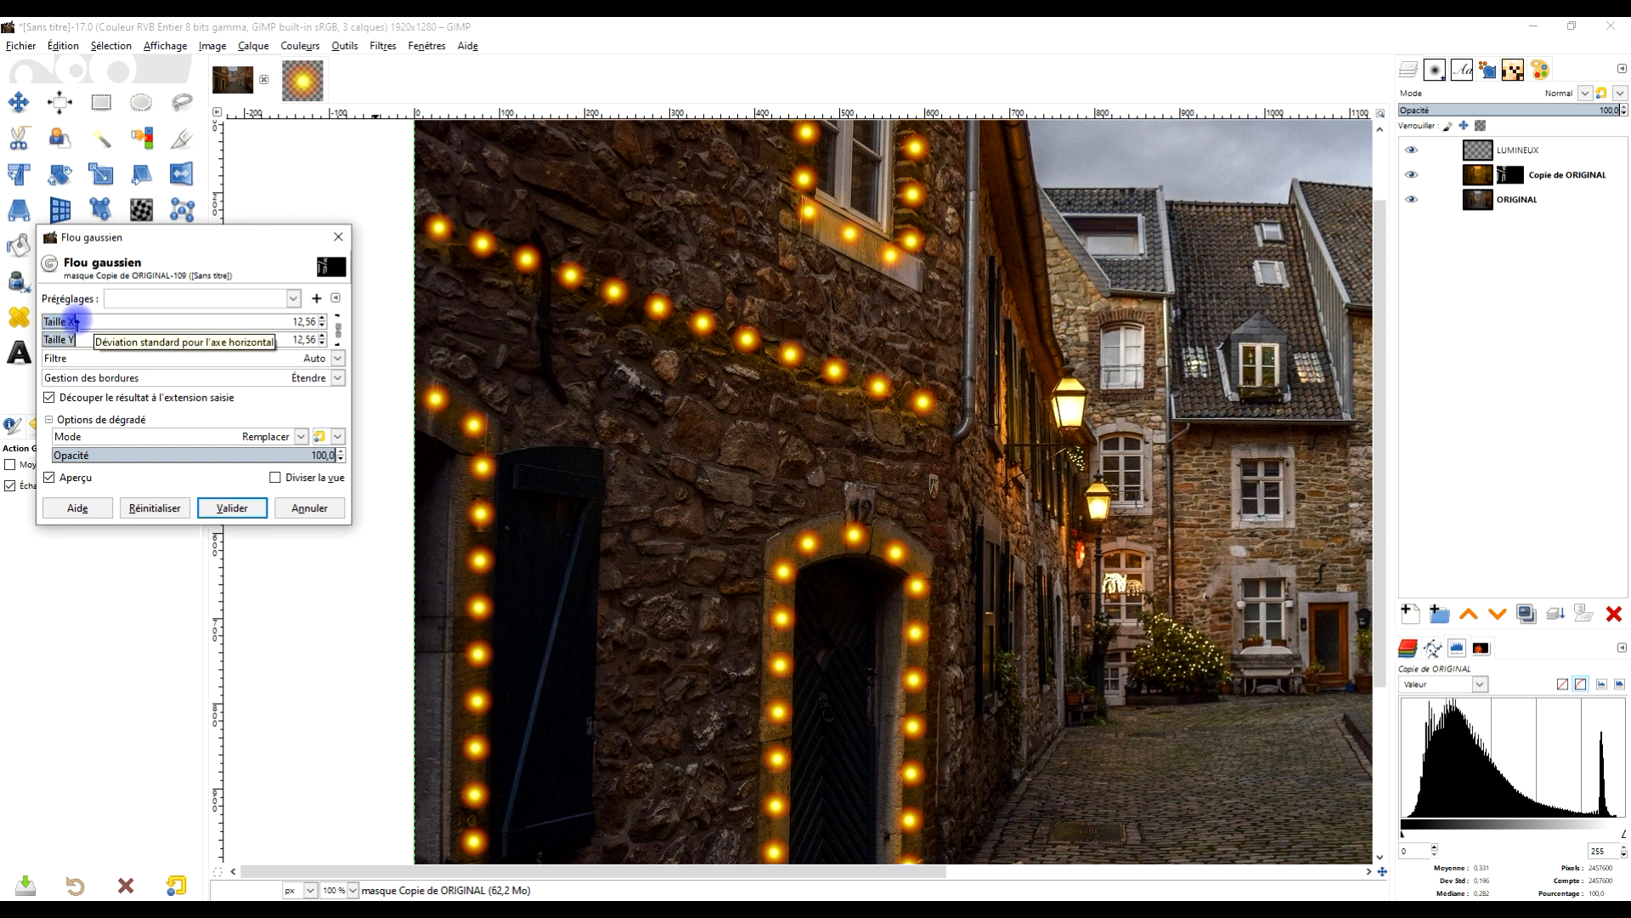
pyautogui.moveTo(79, 321); pyautogui.dragTo(83, 321)
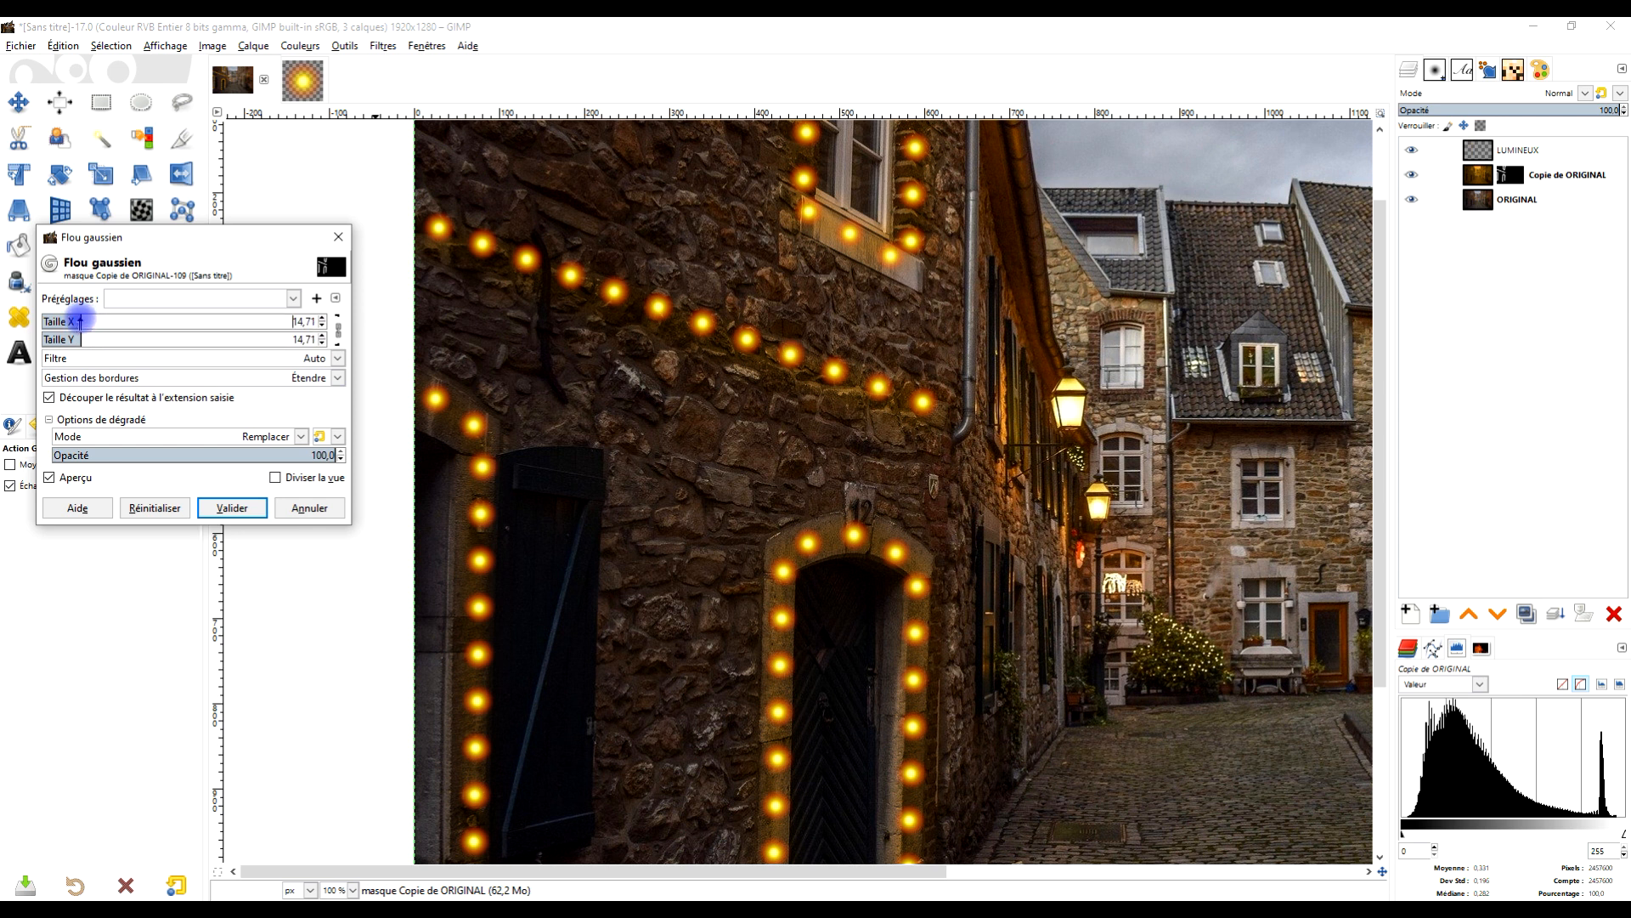
pyautogui.scroll(2, 884, 650)
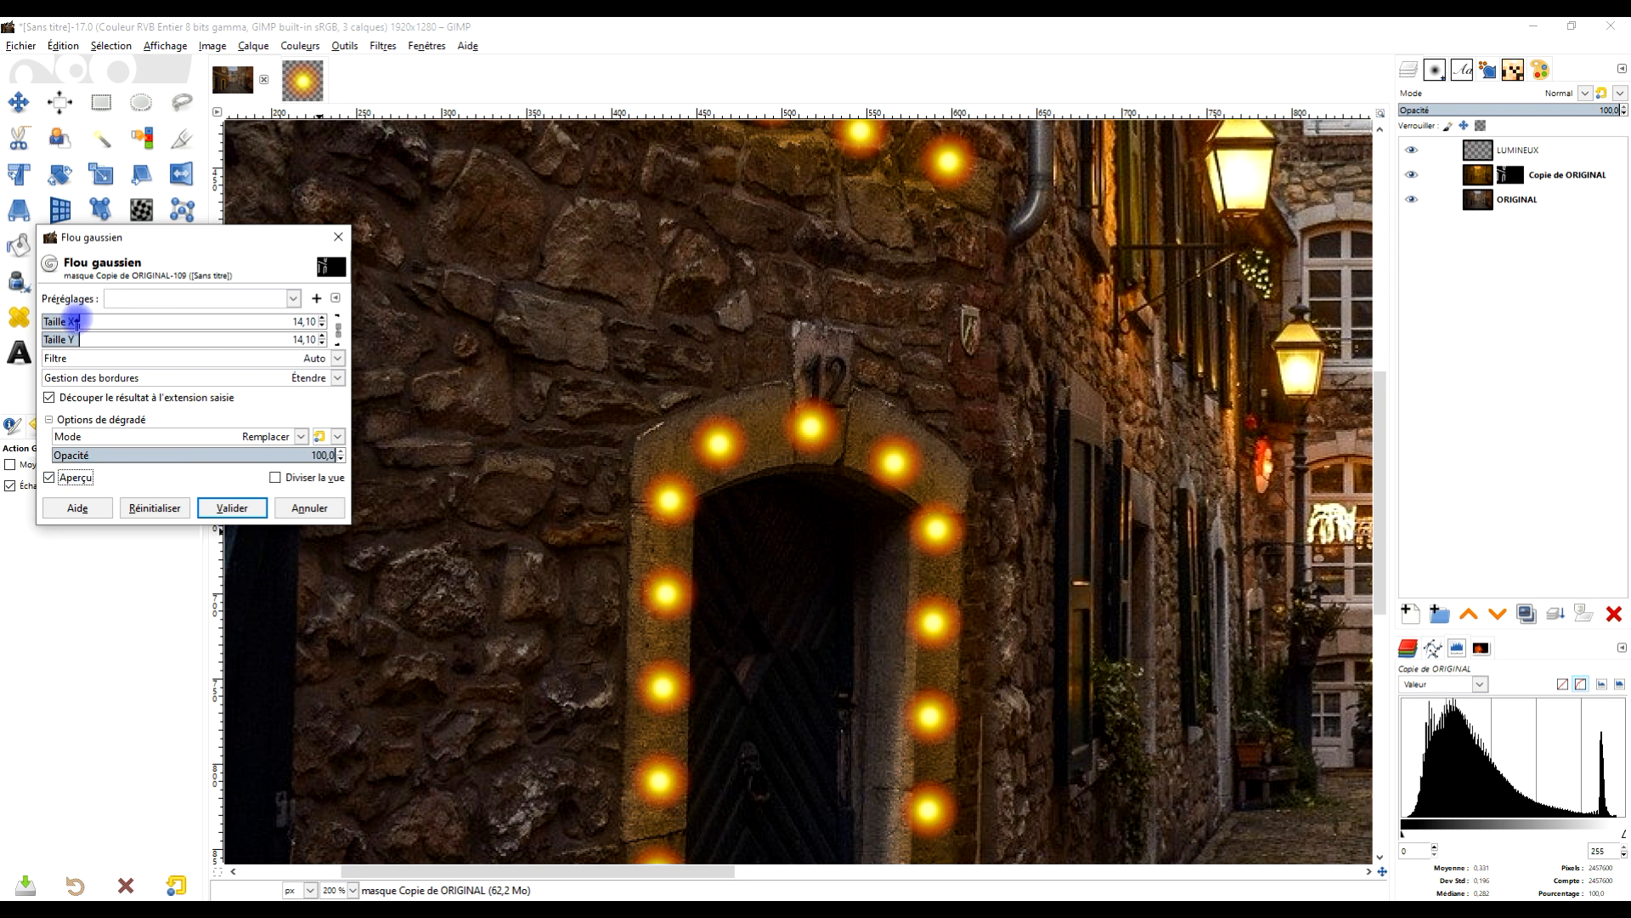
pyautogui.moveTo(65, 322); pyautogui.dragTo(70, 321)
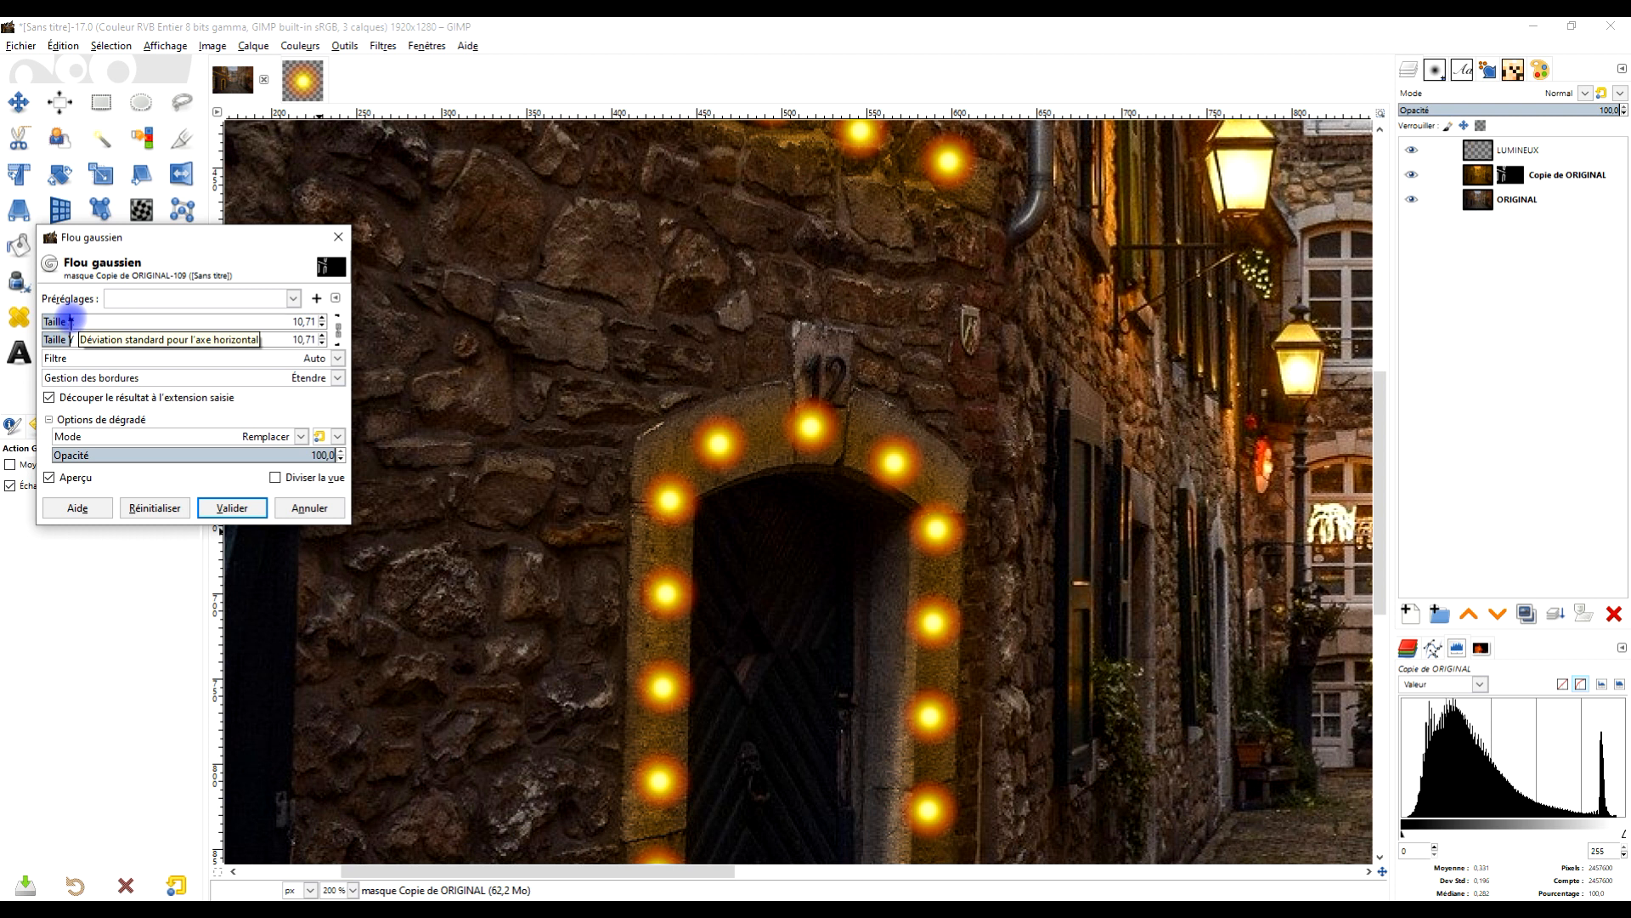
pyautogui.click(232, 507)
# Select the LUMINEUX layer, toggle its visibility, and examine the softened orange glow around the door, wall and window lights.
pyautogui.scroll(-4, 845, 624)
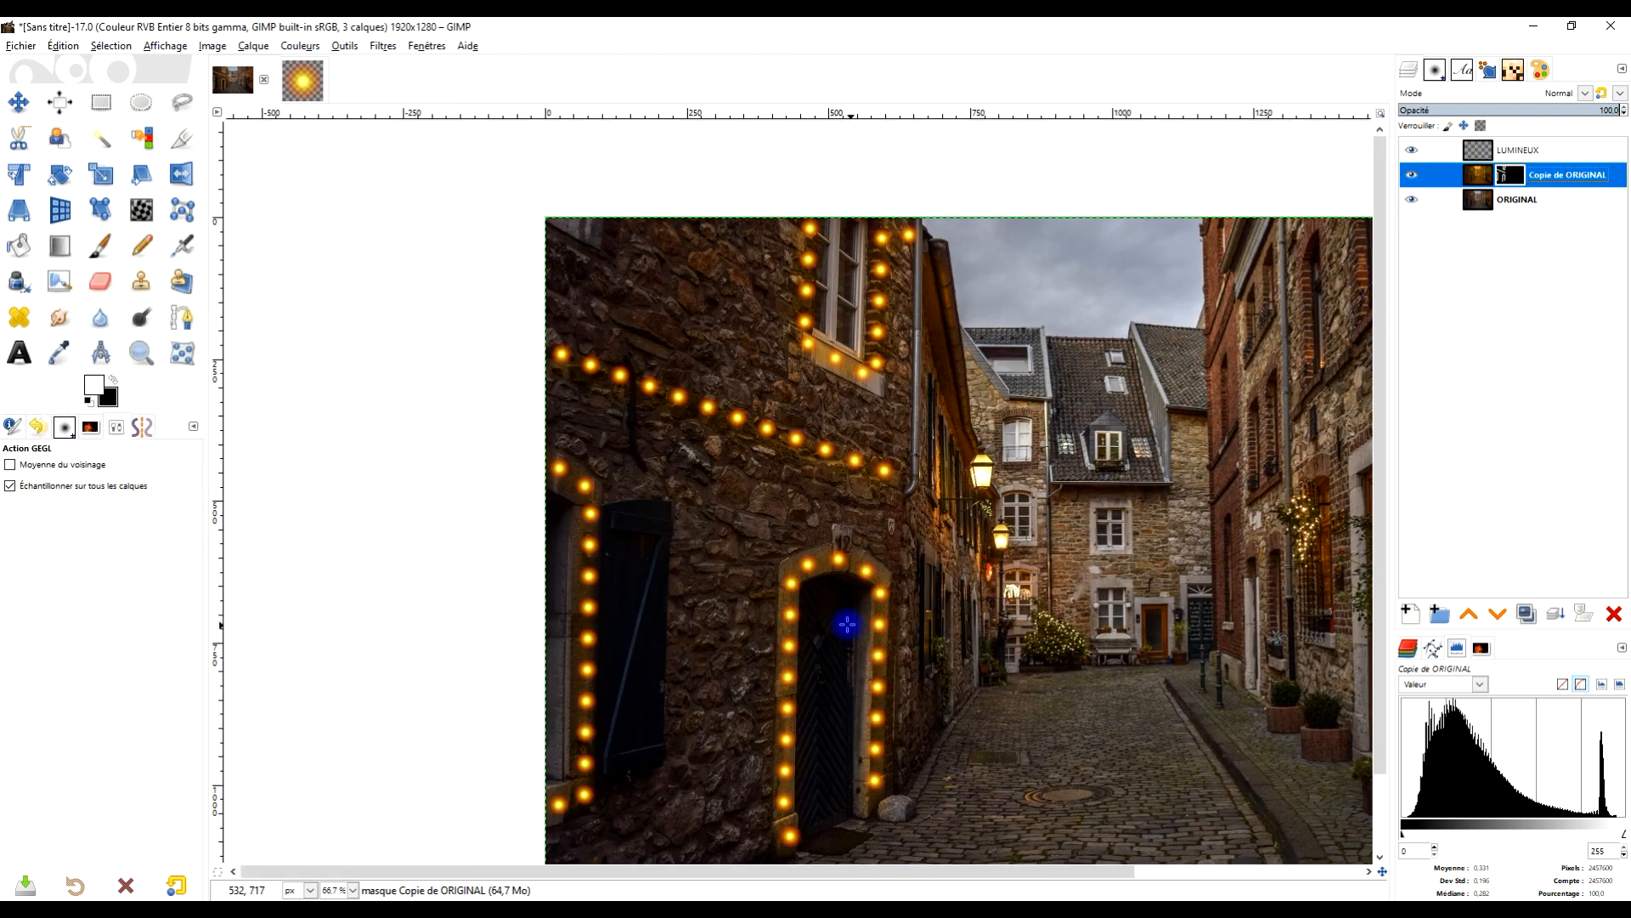
pyautogui.scroll(2, 729, 601)
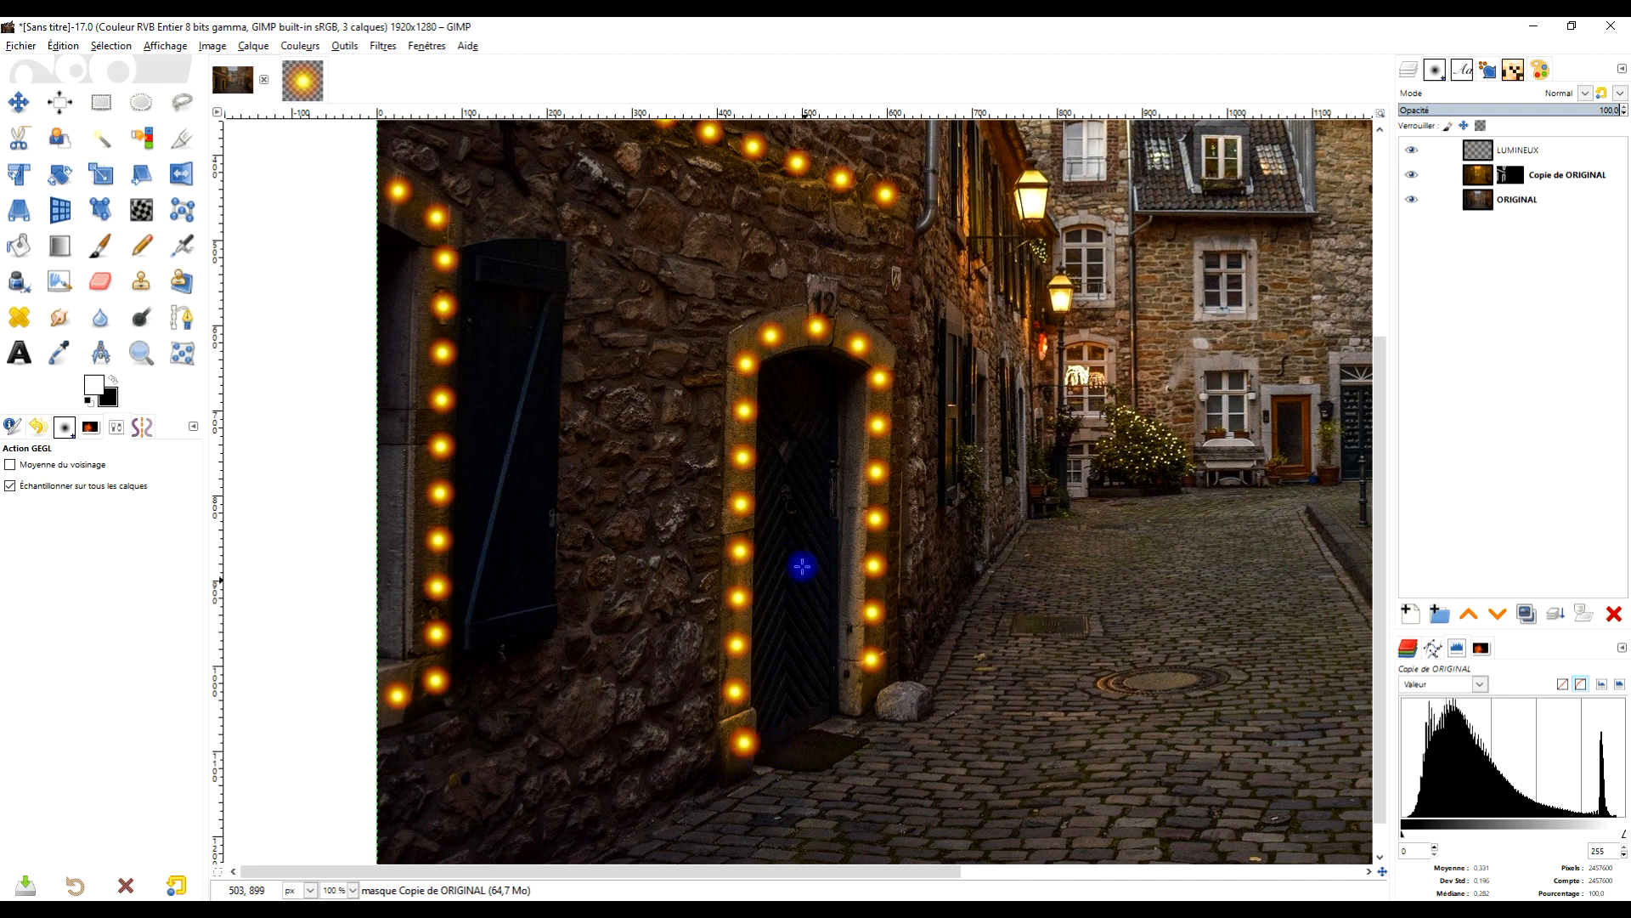
pyautogui.scroll(-2, 737, 279)
pyautogui.scroll(1, 776, 279)
pyautogui.moveTo(774, 306); pyautogui.dragTo(755, 534)
pyautogui.click(1517, 155)
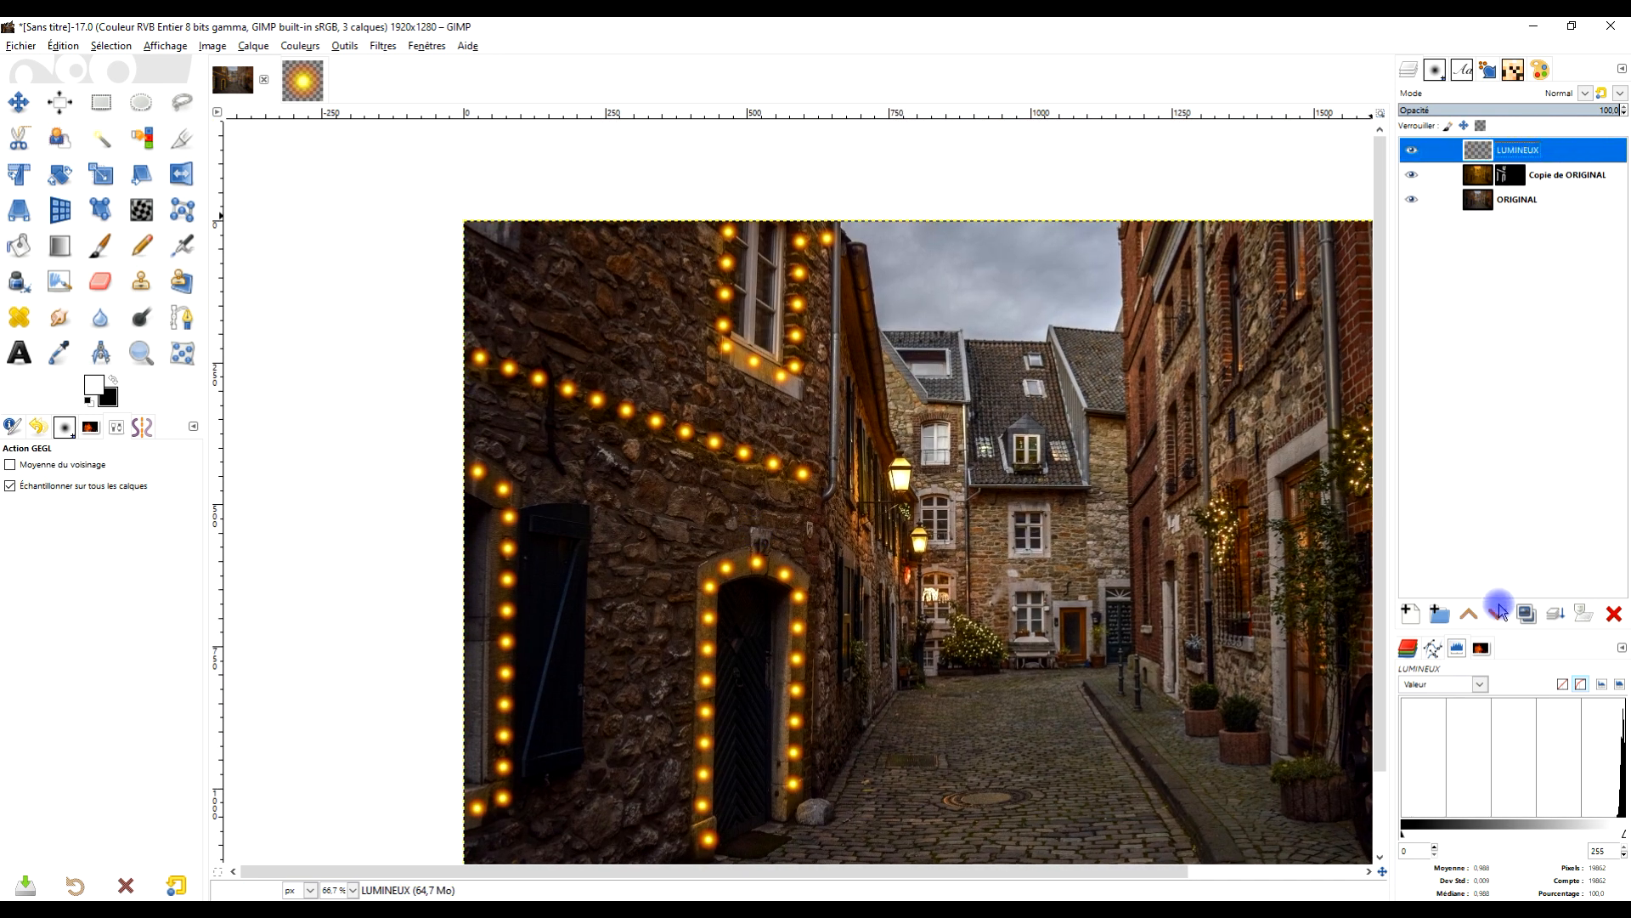
pyautogui.click(1413, 153)
pyautogui.click(1414, 153)
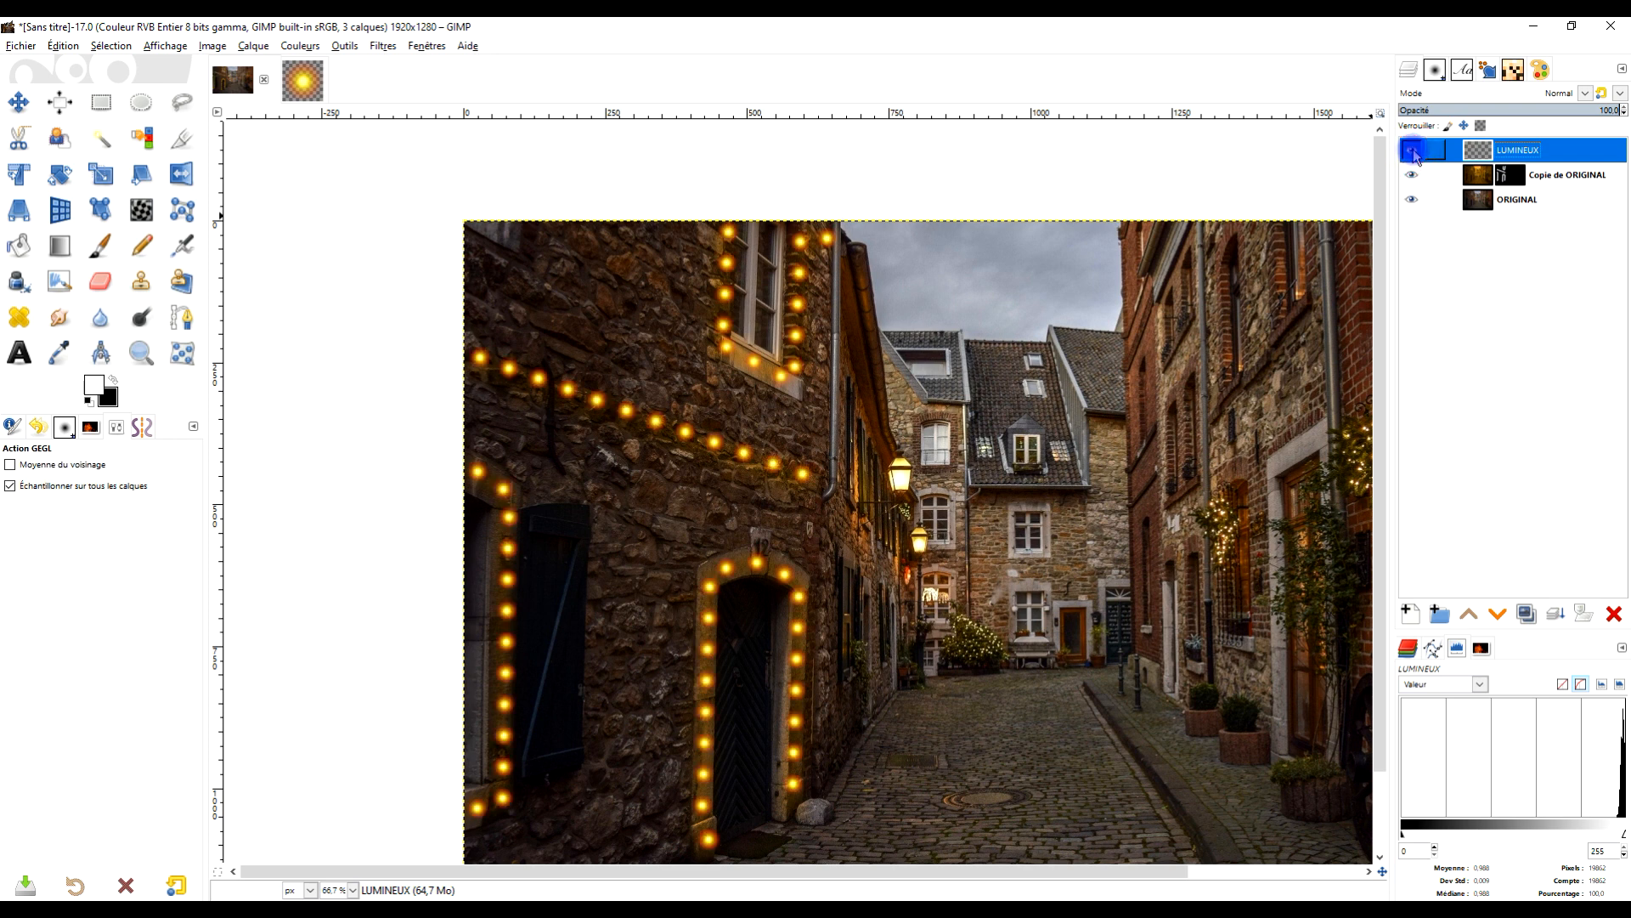
pyautogui.scroll(3, 812, 280)
pyautogui.scroll(-2, 830, 280)
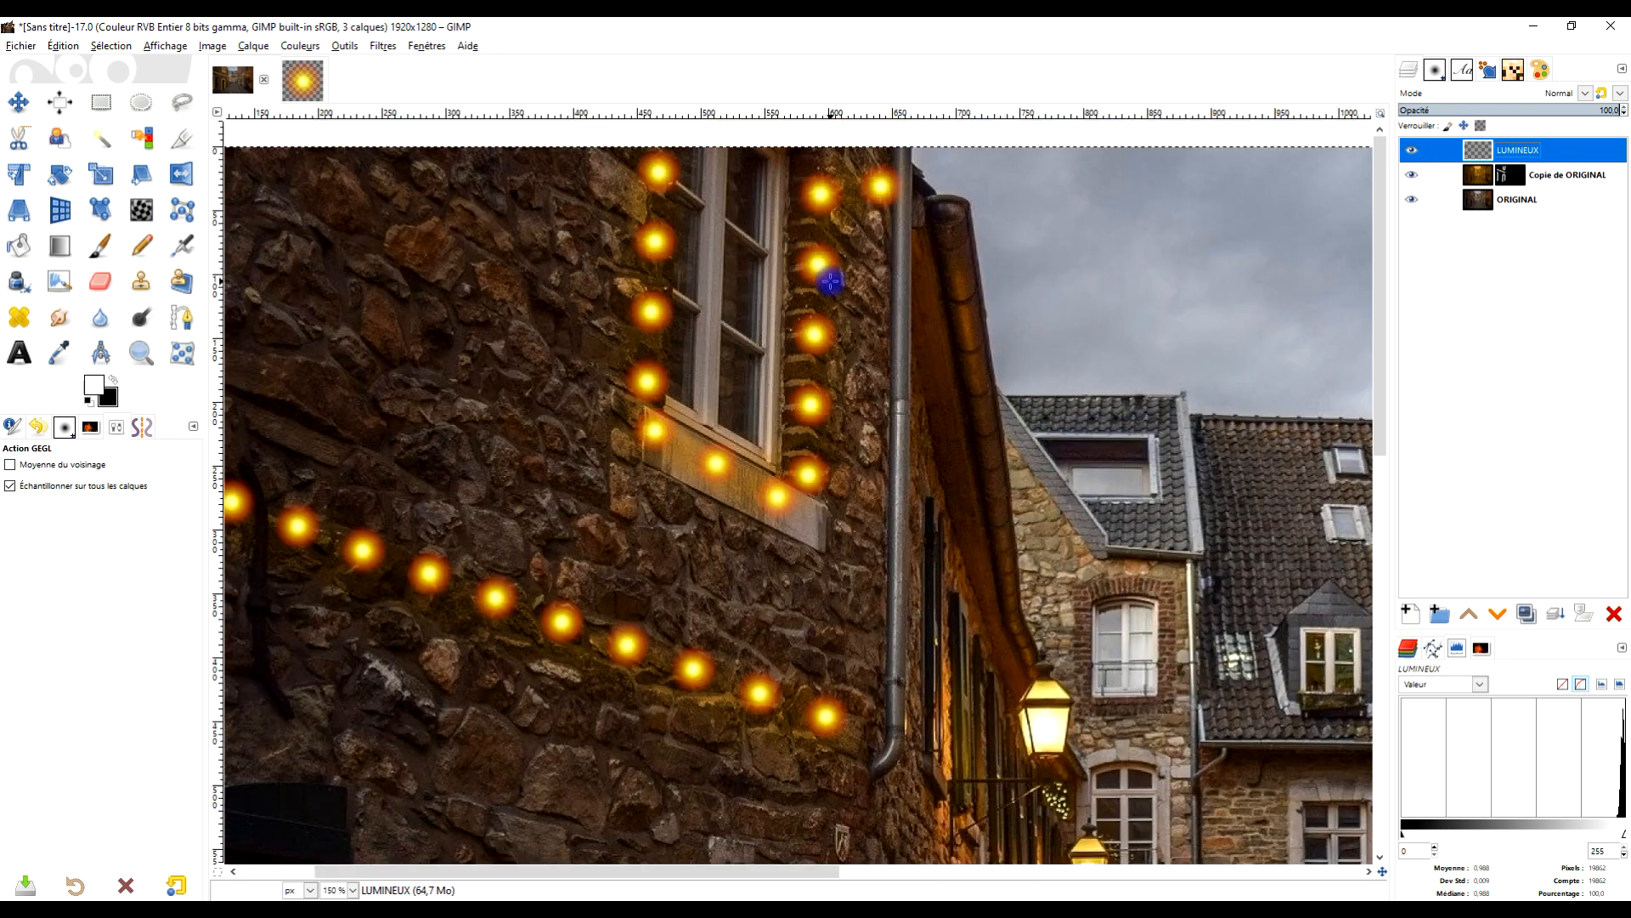
pyautogui.moveTo(834, 503); pyautogui.dragTo(907, 248)
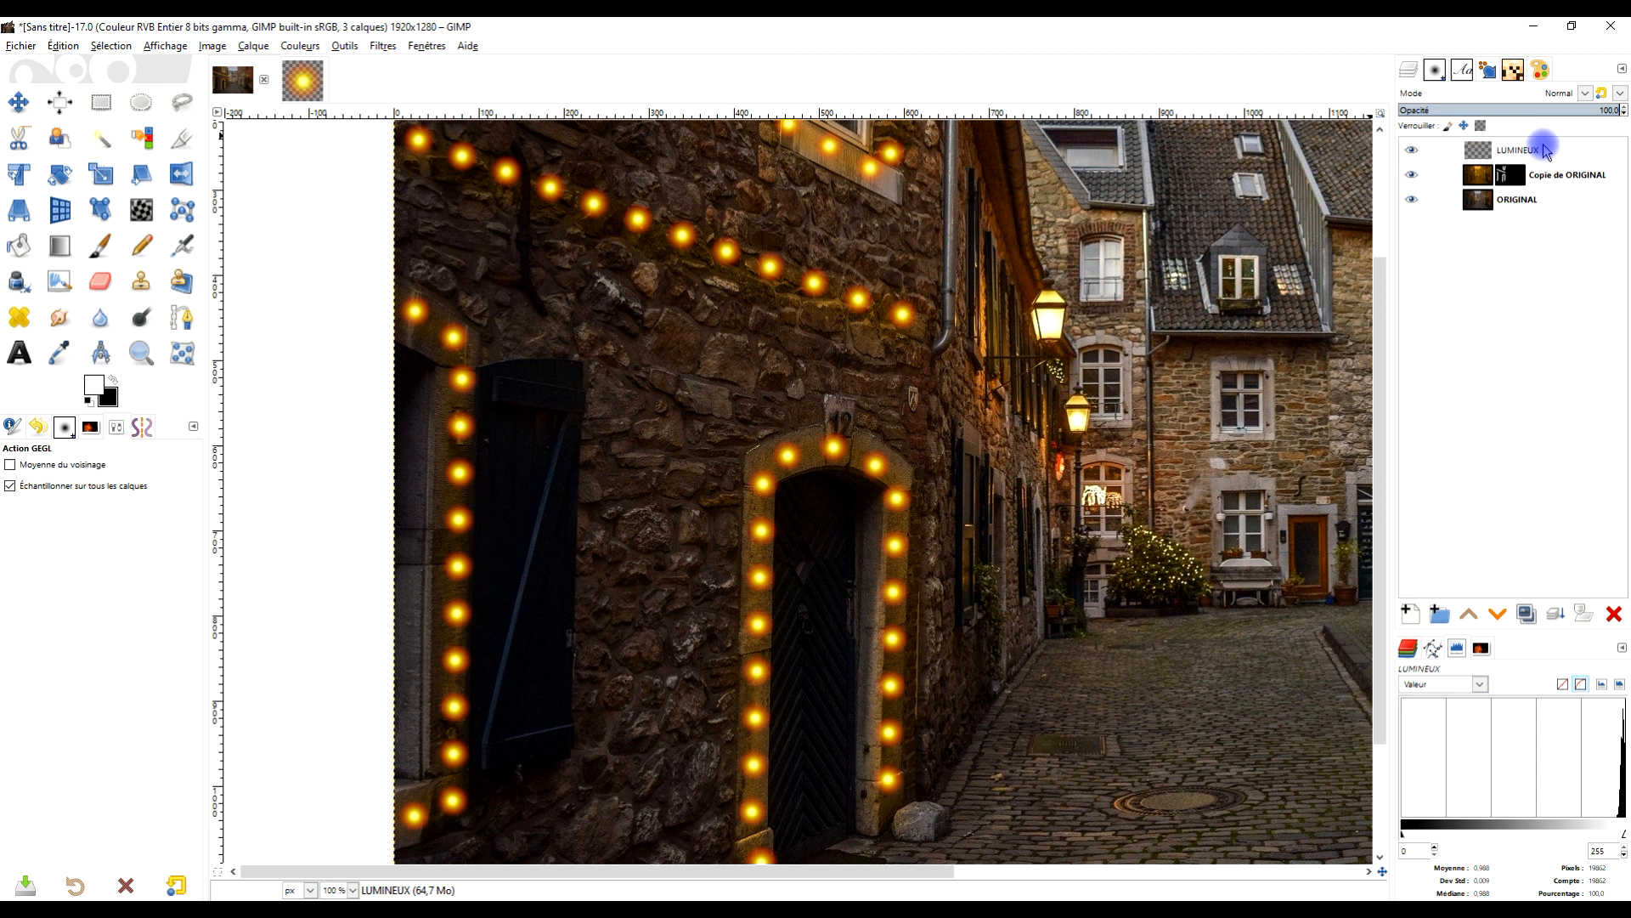
# Duplicate the LUMINEUX layer to intensify the string lights, and compare the photo with and without the copy.
pyautogui.click(1520, 611)
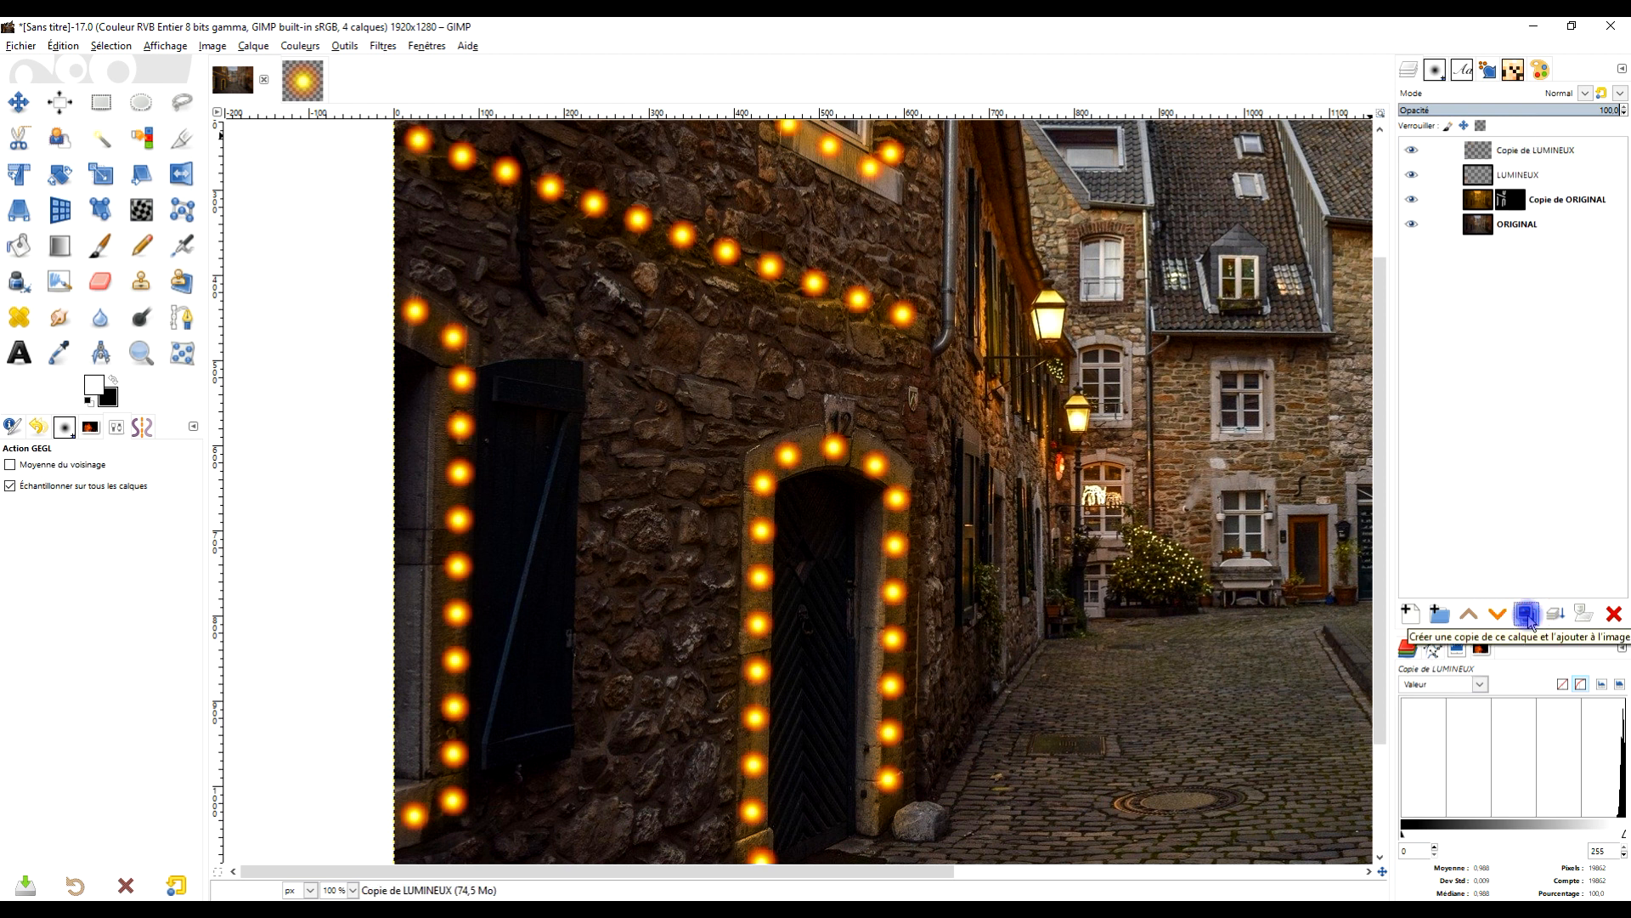
pyautogui.click(1429, 150)
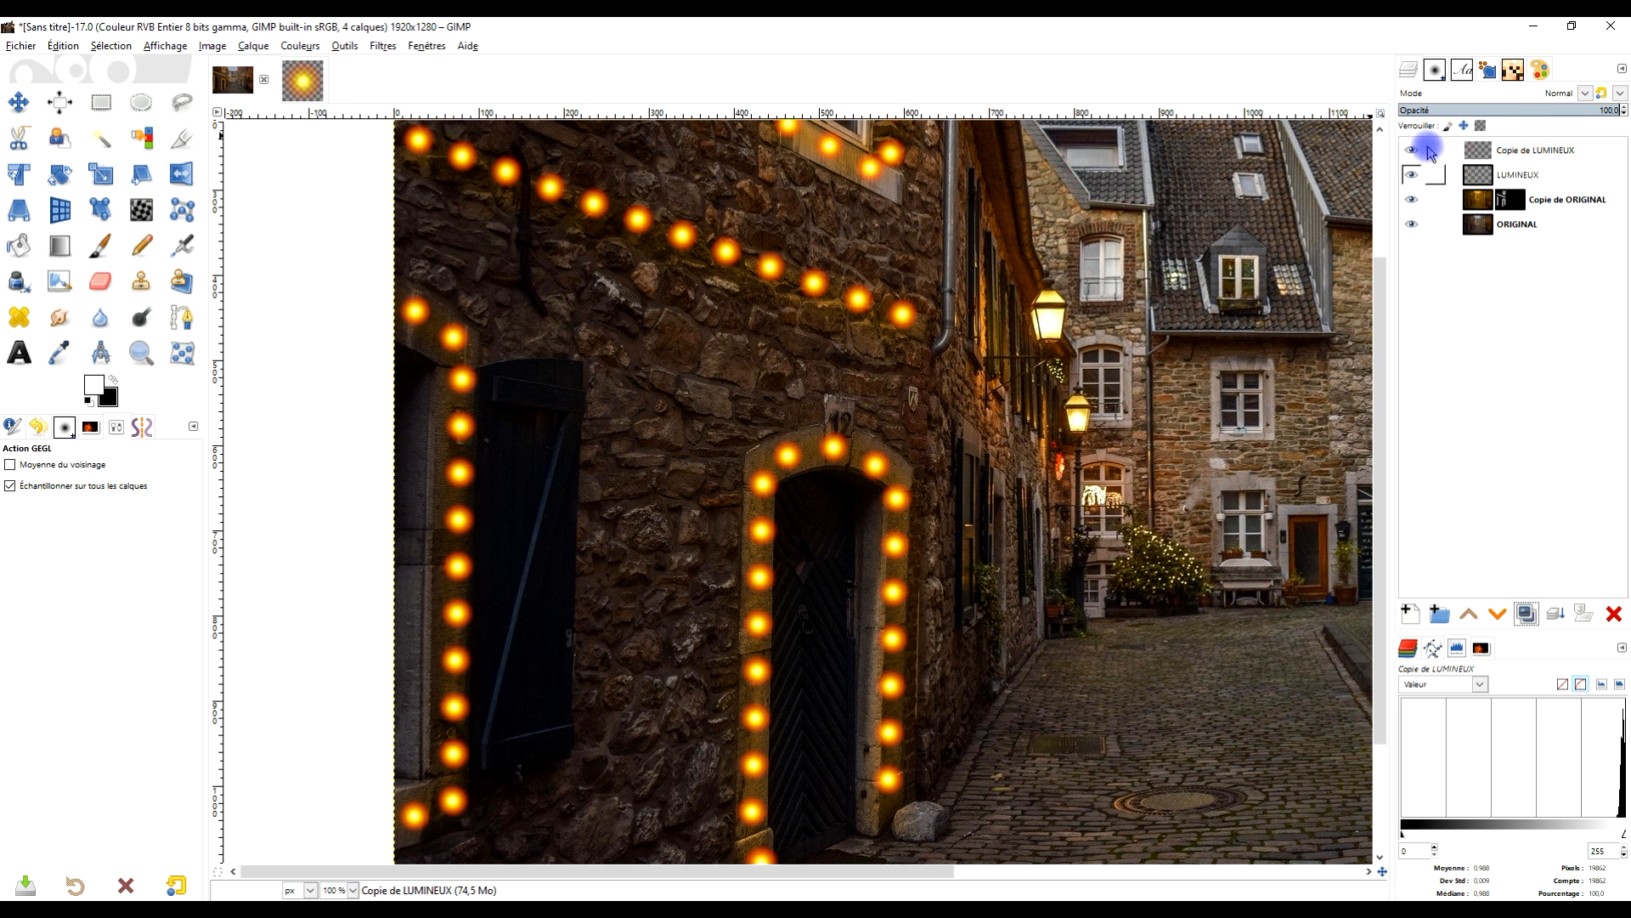
pyautogui.click(1417, 153)
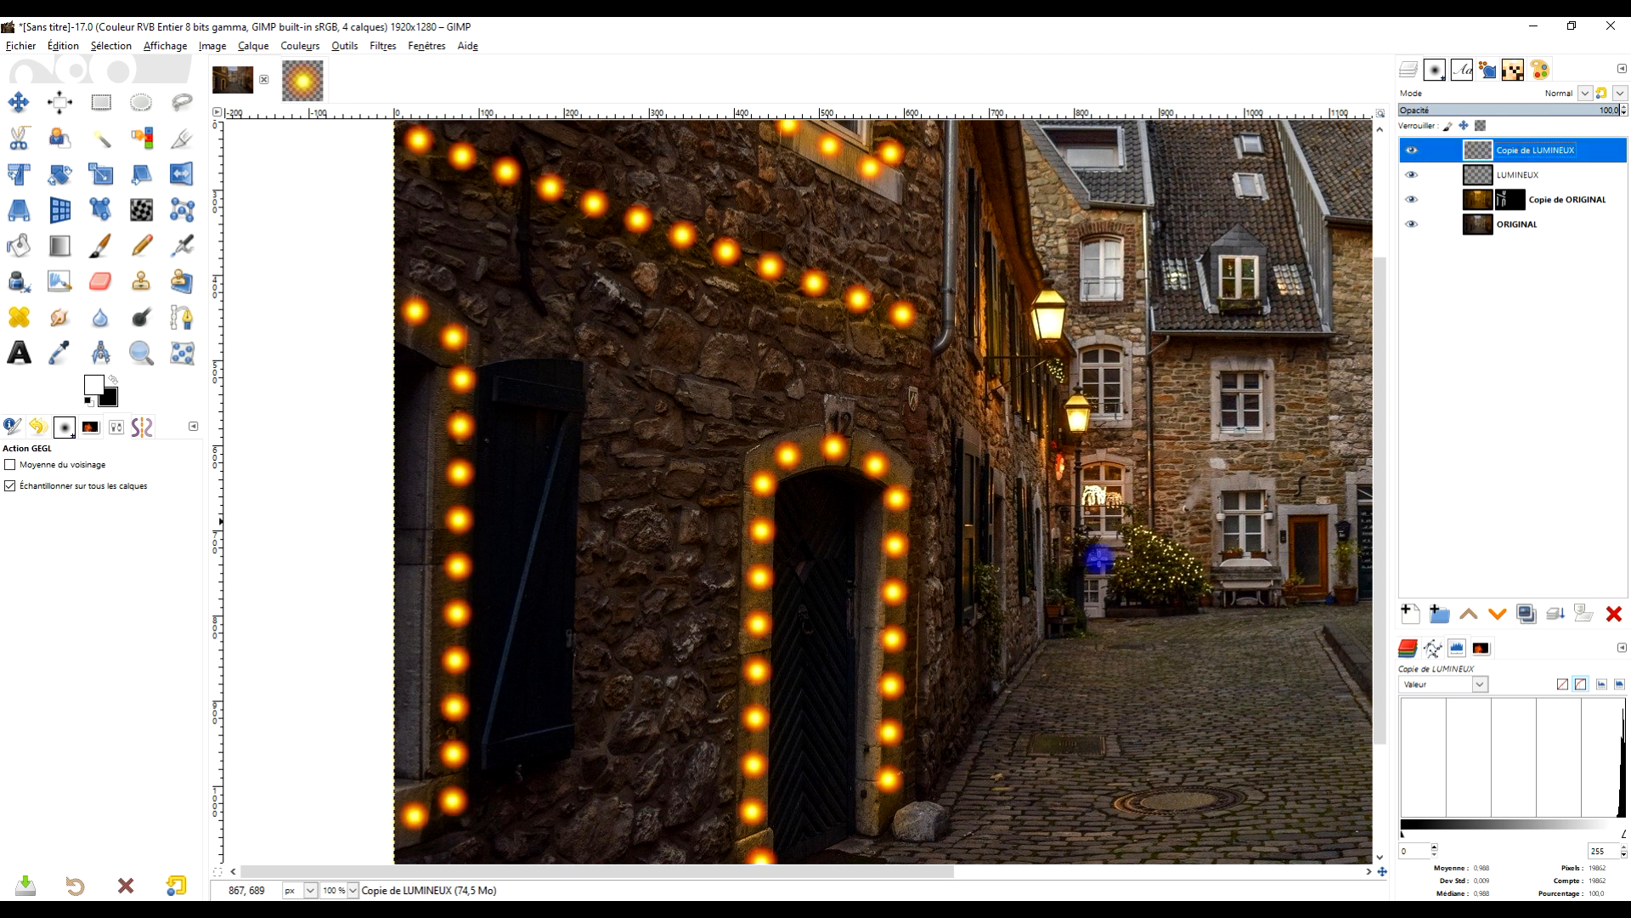
pyautogui.scroll(-2, 1033, 575)
pyautogui.scroll(1, 941, 595)
pyautogui.moveTo(1023, 617); pyautogui.dragTo(787, 627)
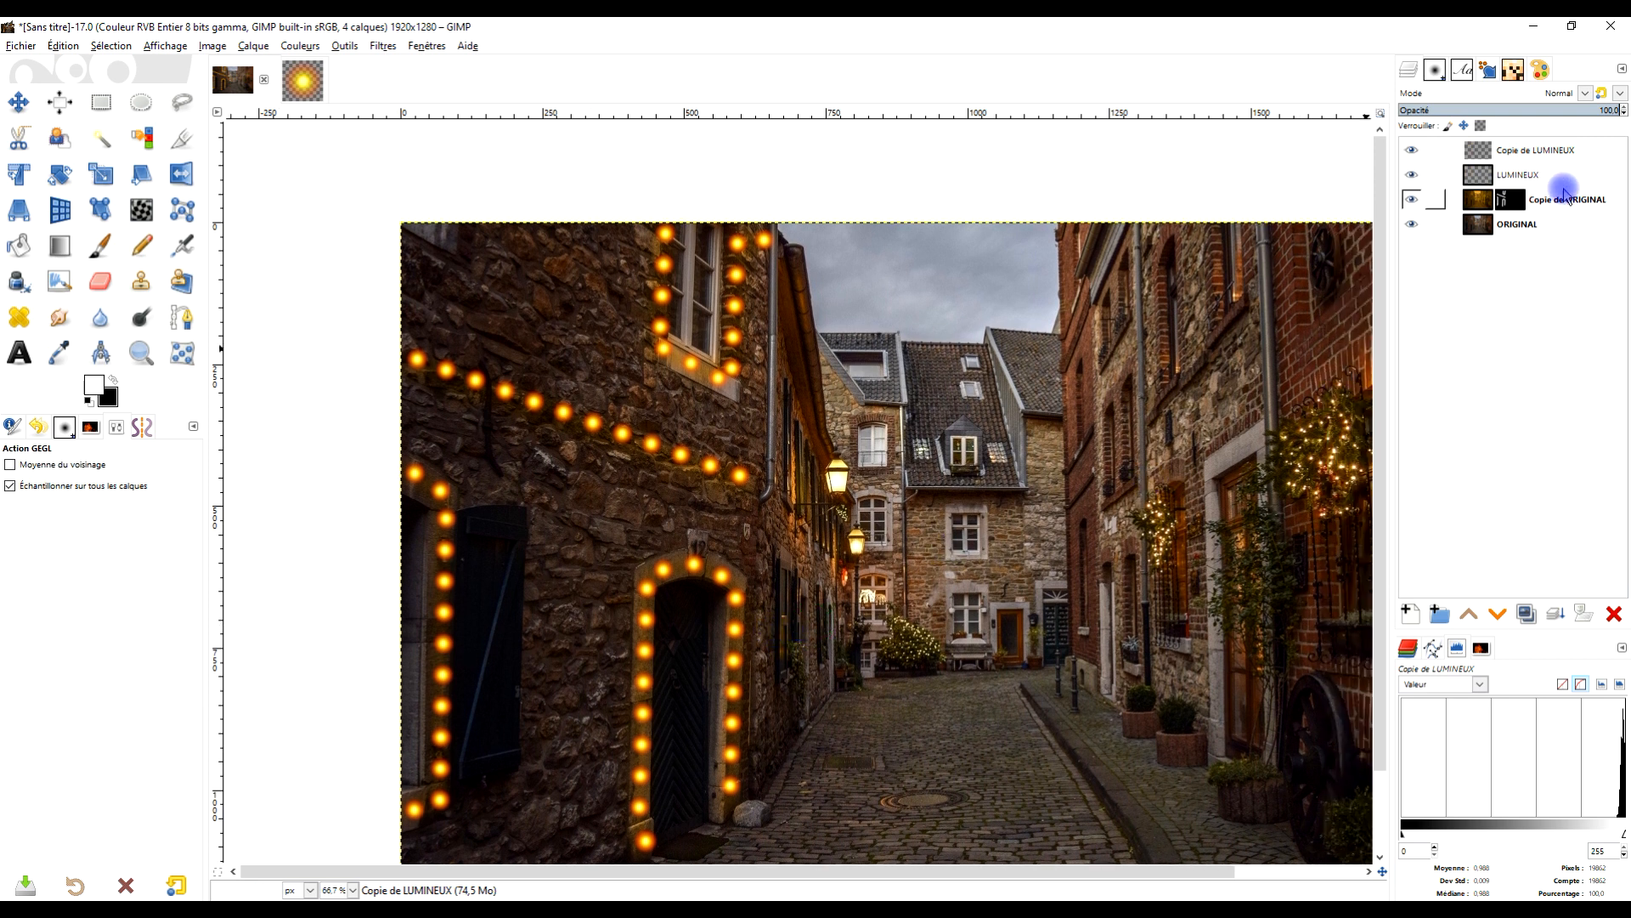
# Try to brighten the layer mask of "Copie de ORIGINAL" with Brightness-Contrast, raising the brightness to 89 and beyond.
pyautogui.click(1509, 174)
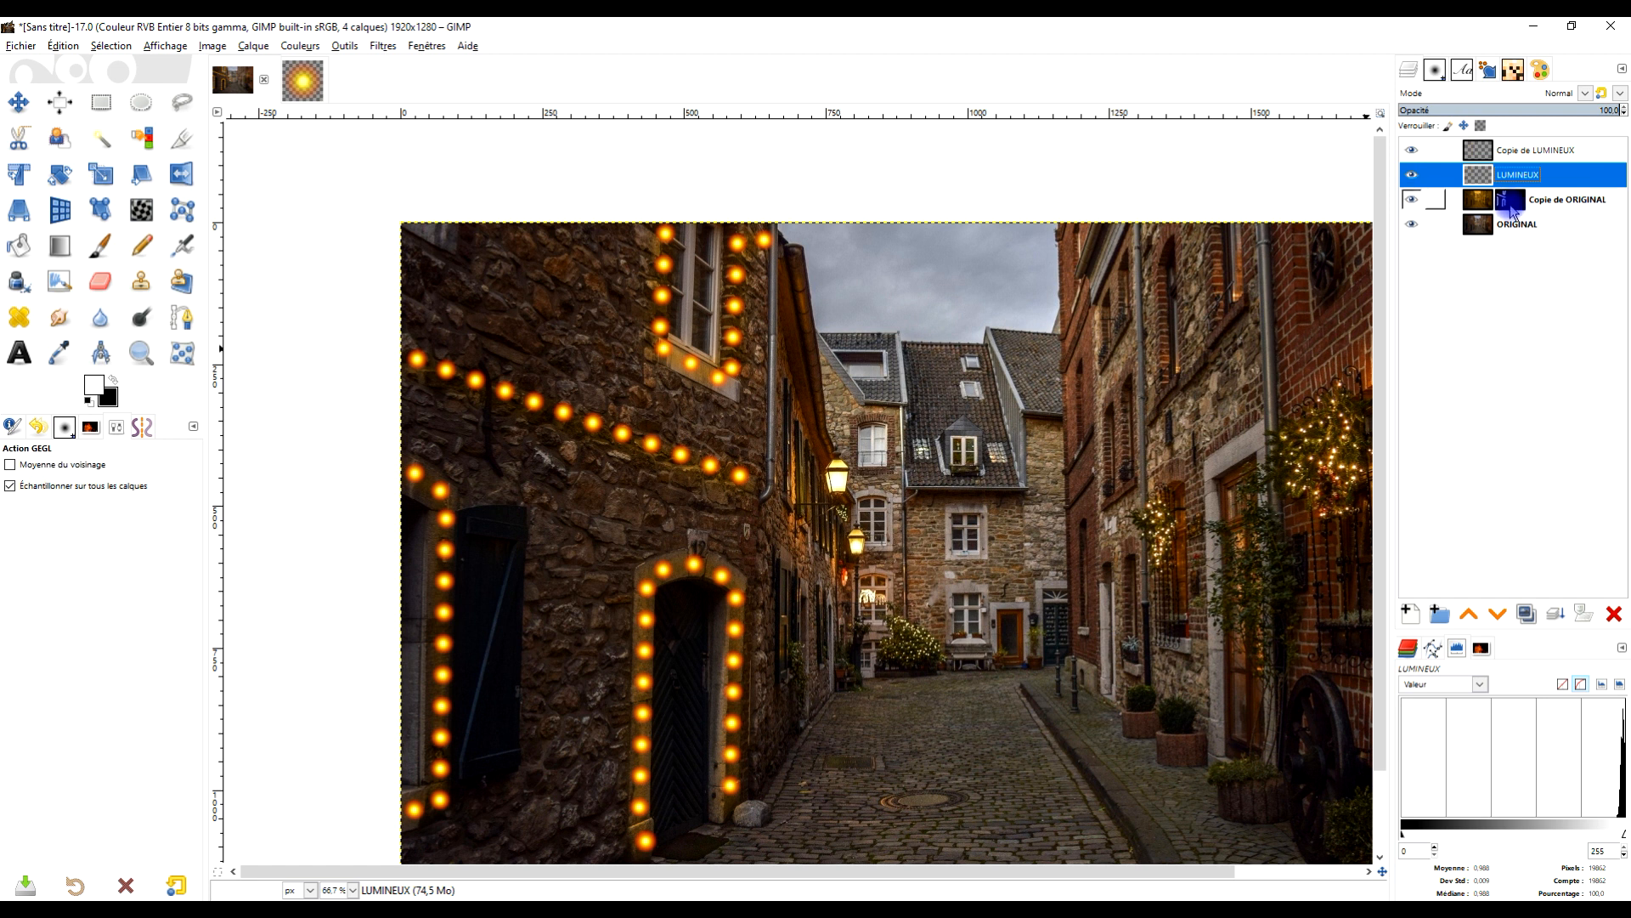
pyautogui.click(1511, 204)
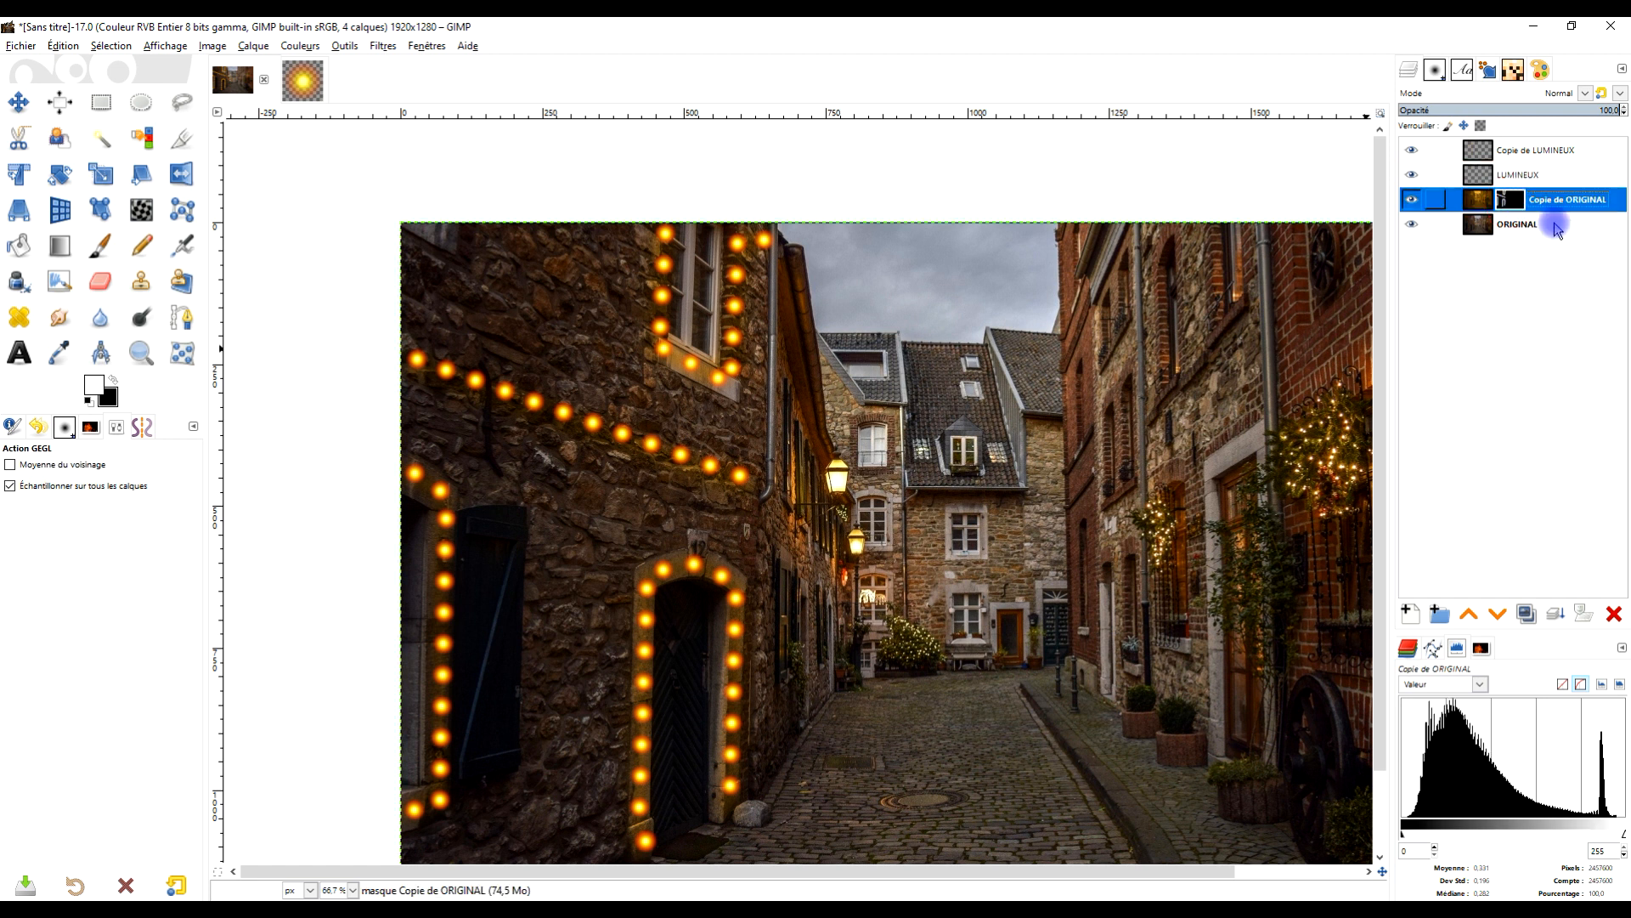
pyautogui.click(301, 47)
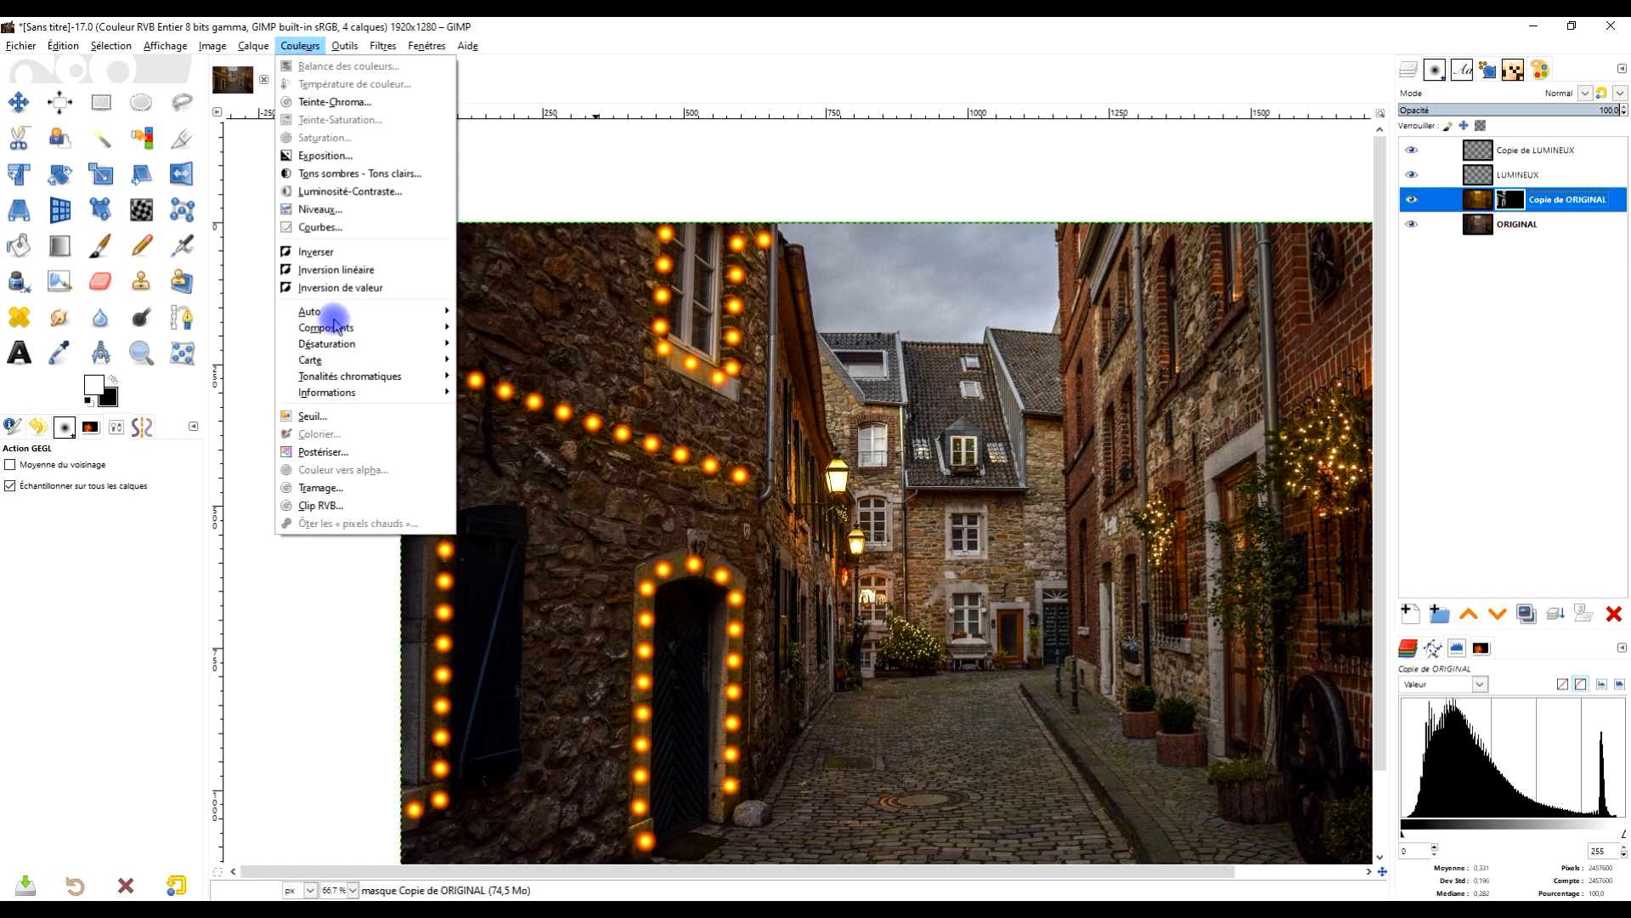
pyautogui.click(336, 210)
pyautogui.click(405, 244)
pyautogui.click(300, 46)
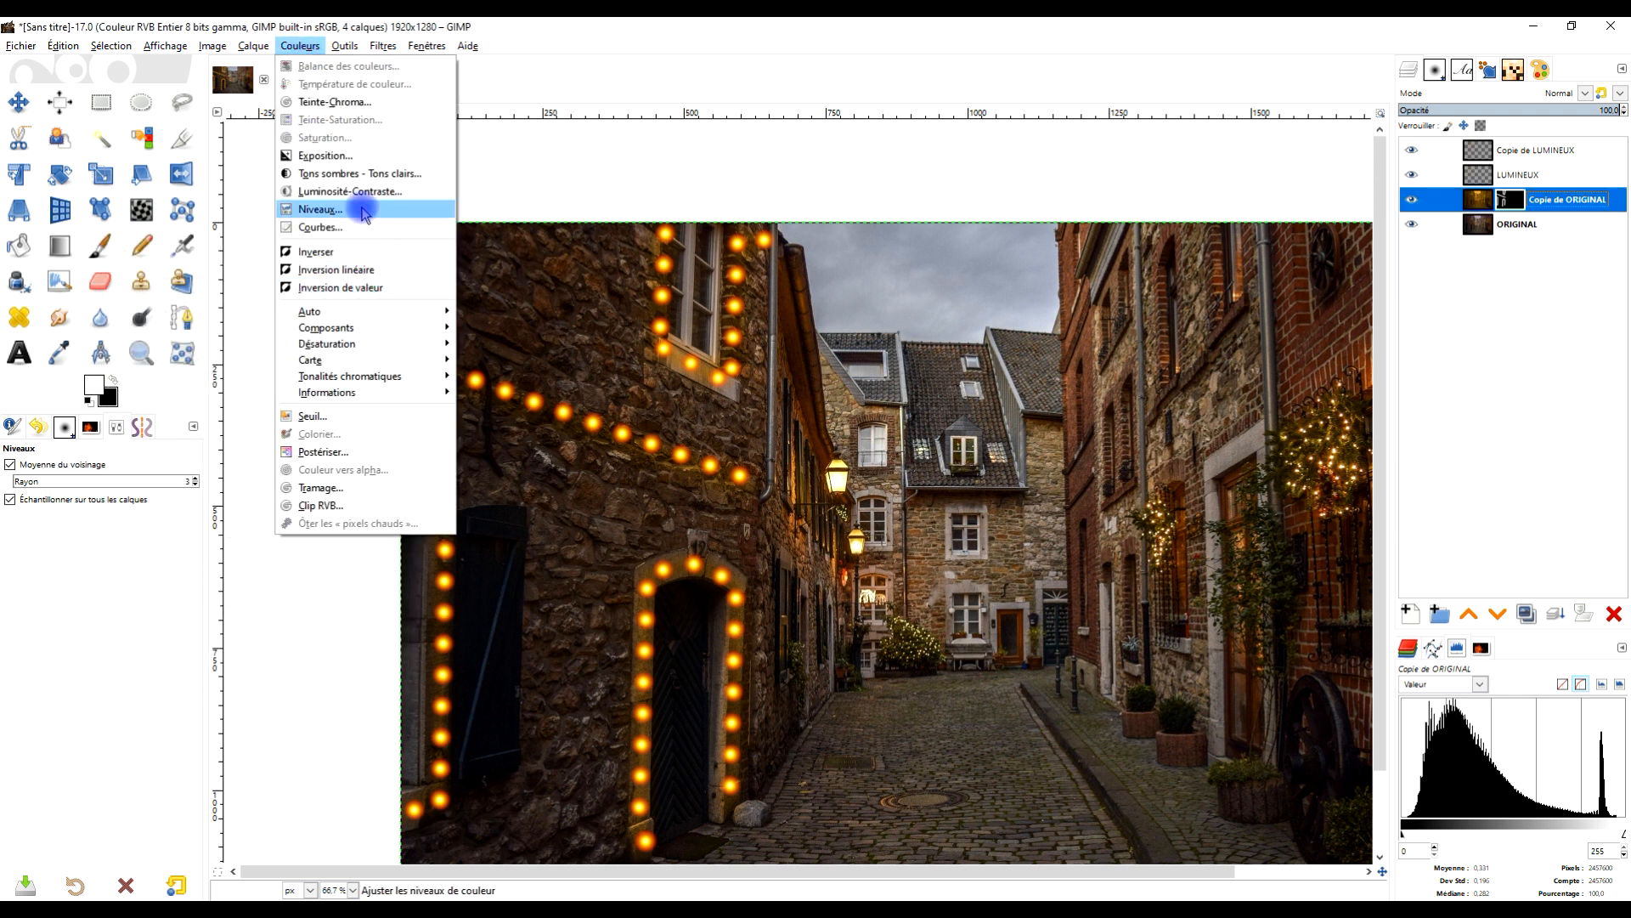
pyautogui.click(362, 192)
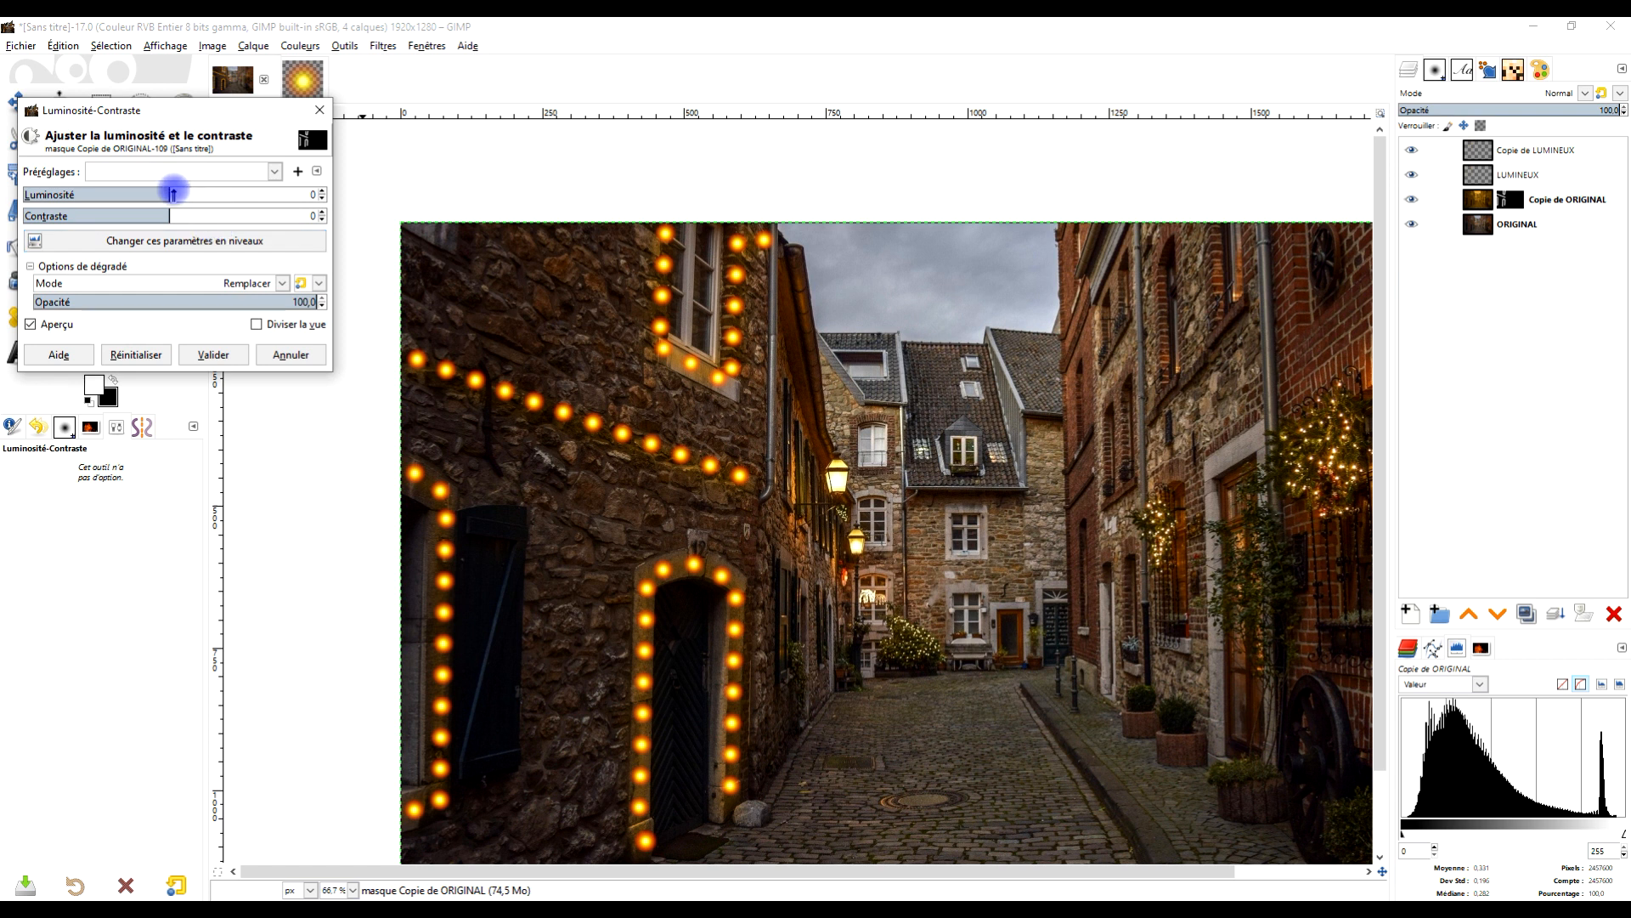
pyautogui.moveTo(170, 192); pyautogui.dragTo(181, 192)
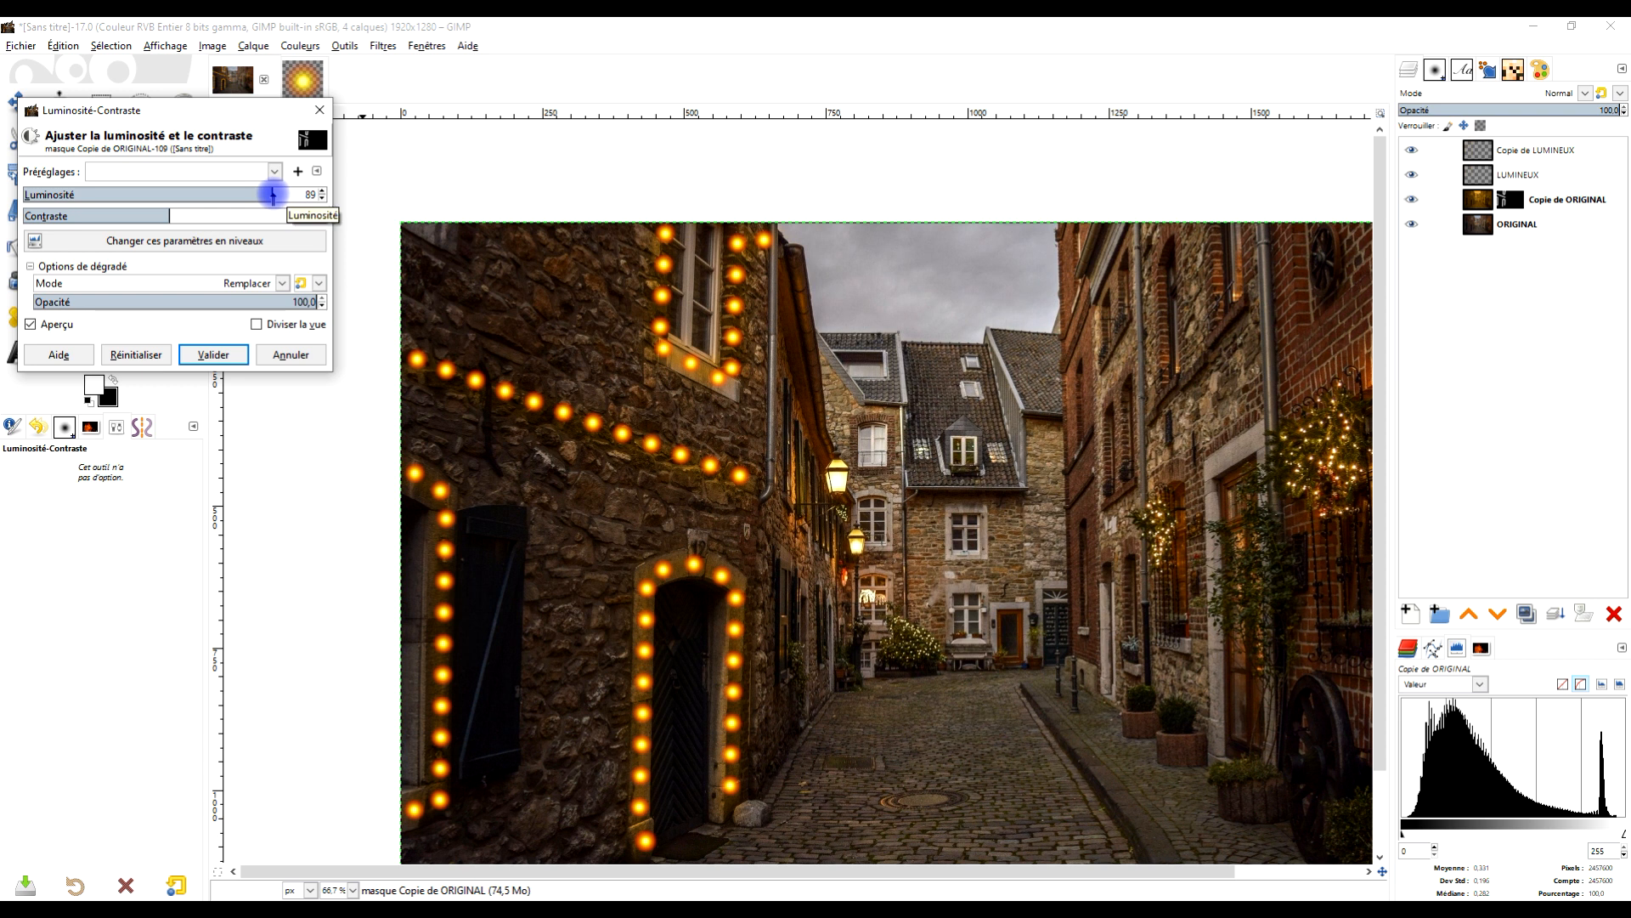
pyautogui.moveTo(259, 201)
pyautogui.mouseDown()
pyautogui.moveTo(95, 200)
pyautogui.moveTo(267, 201)
pyautogui.mouseUp()
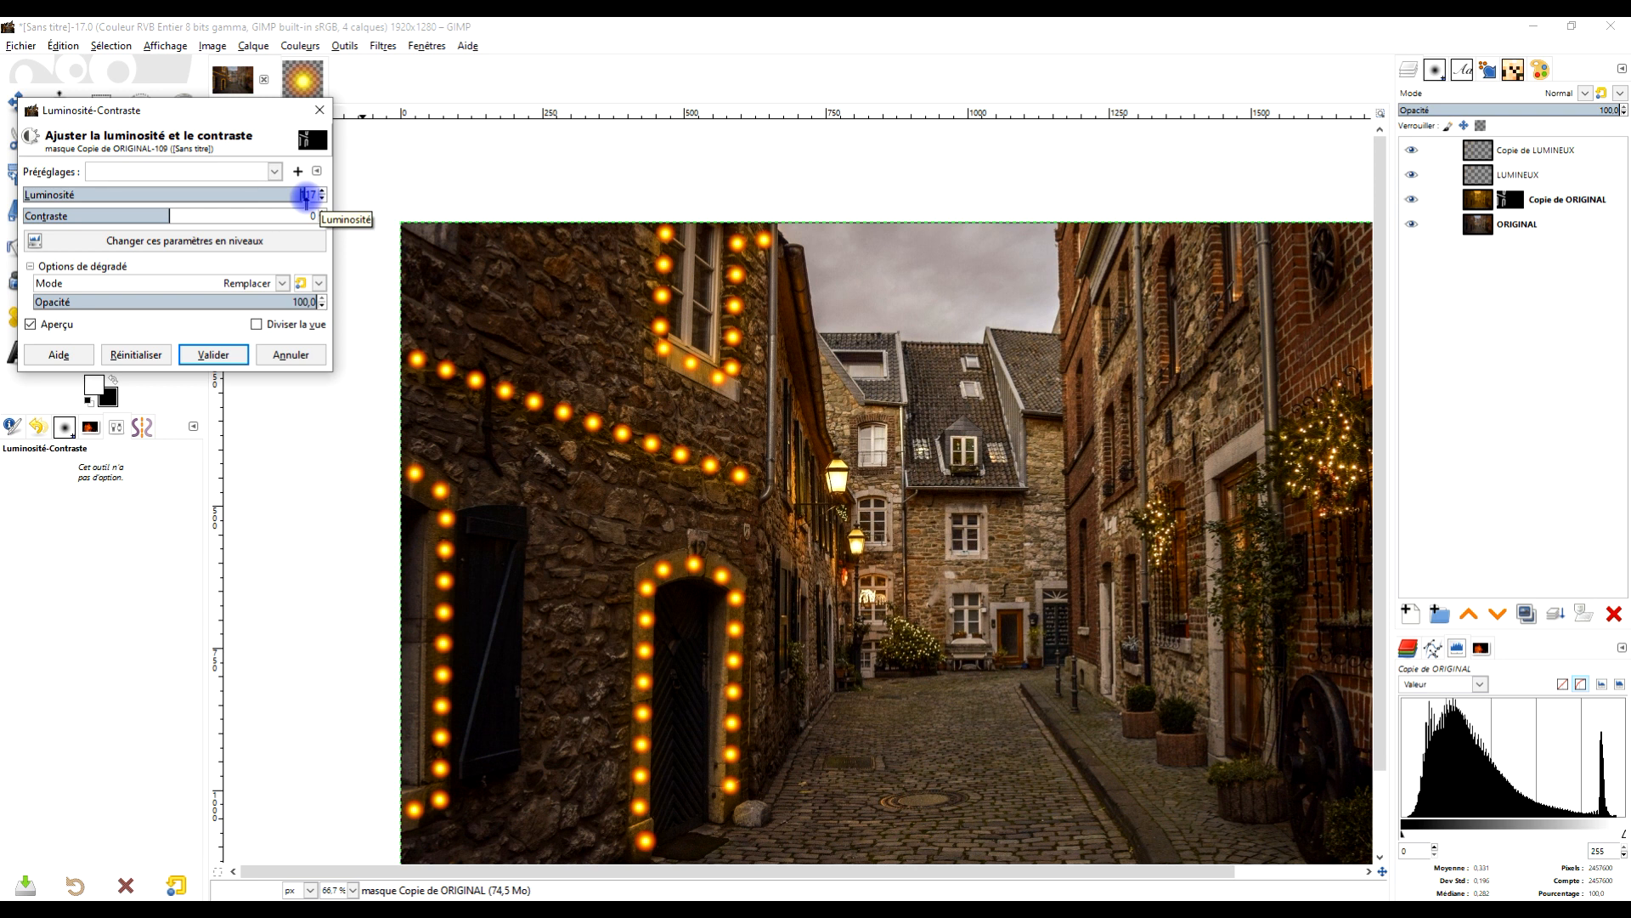
pyautogui.click(284, 354)
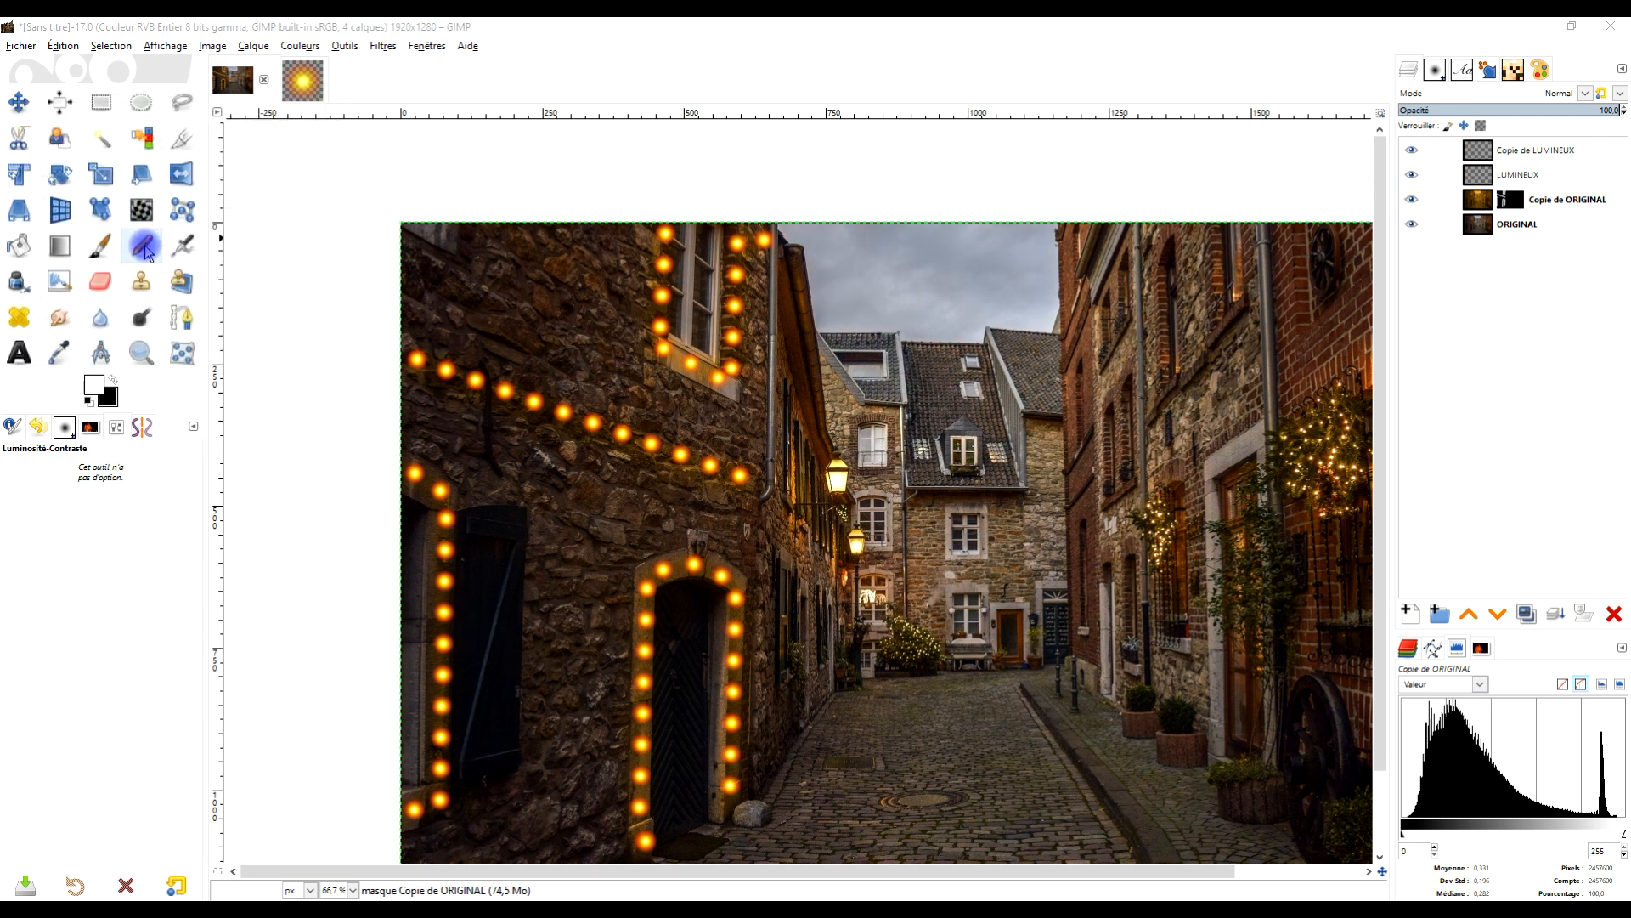
pyautogui.click(101, 246)
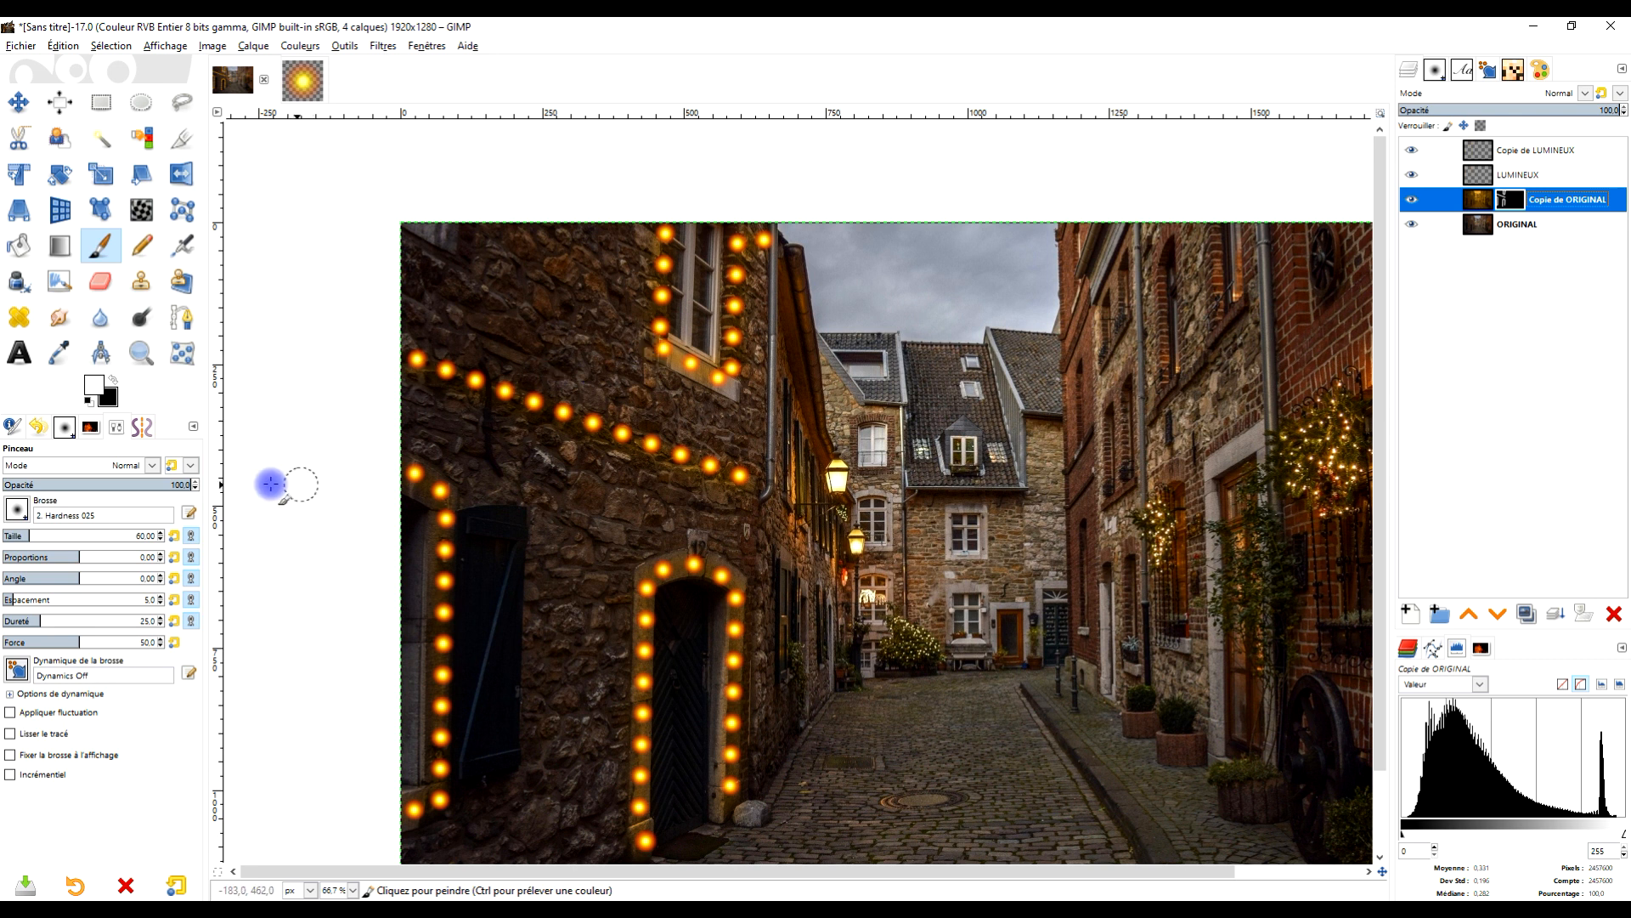
# Duplicate the ORIGINAL layer and move the new copy just above the masked orange layer.
pyautogui.scroll(-2, 824, 607)
pyautogui.scroll(1, 824, 607)
pyautogui.click(1504, 208)
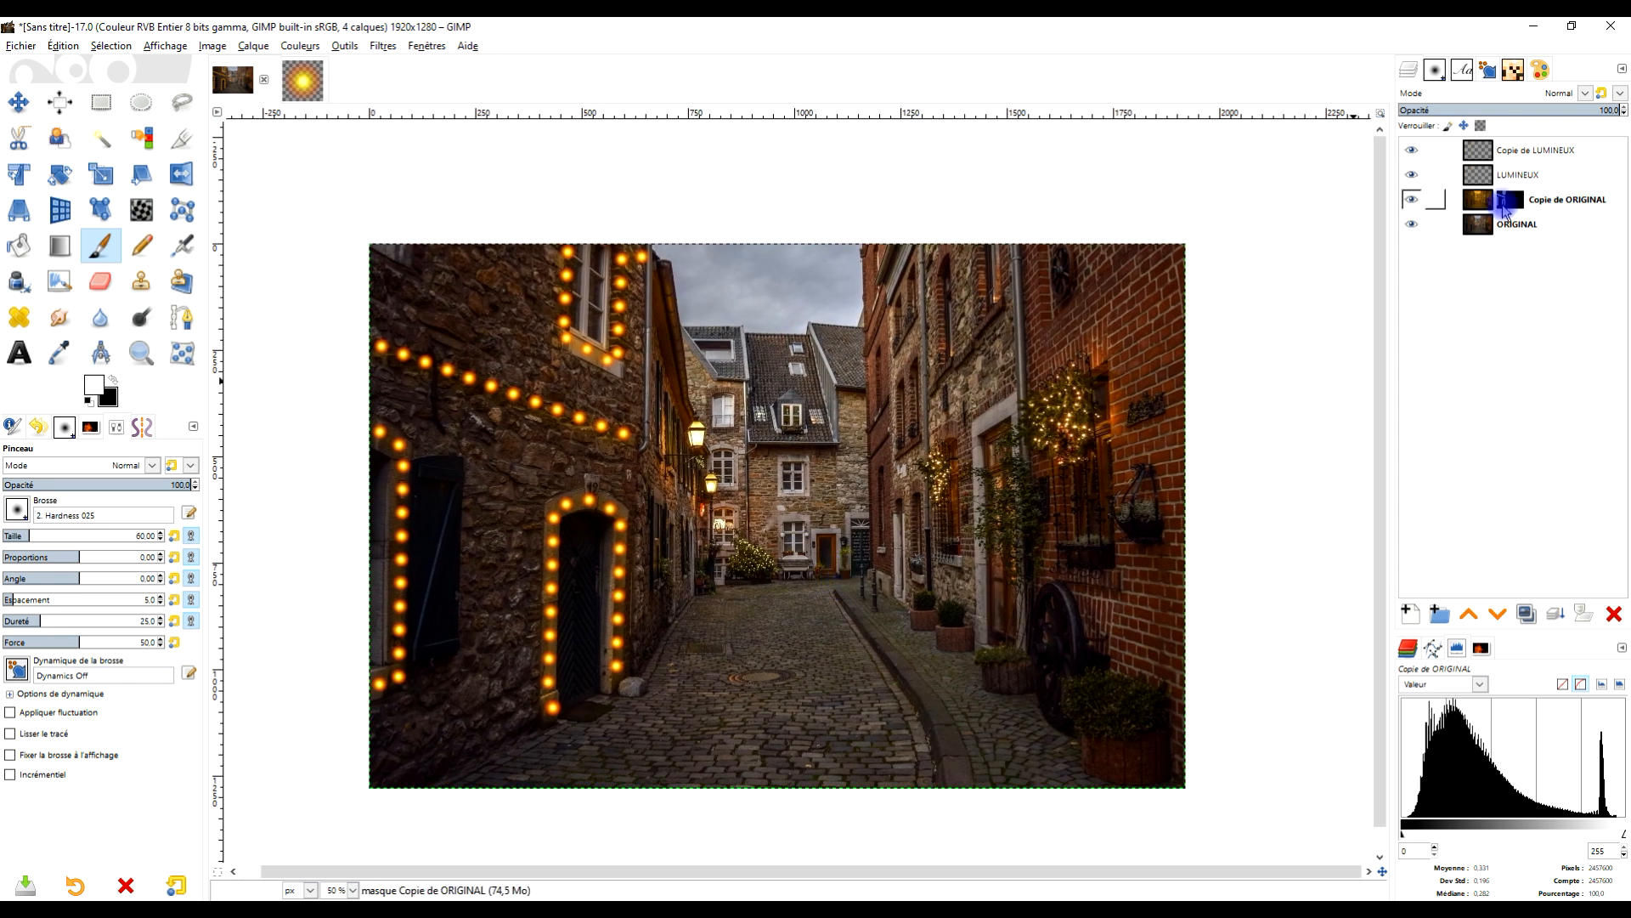
pyautogui.click(1478, 199)
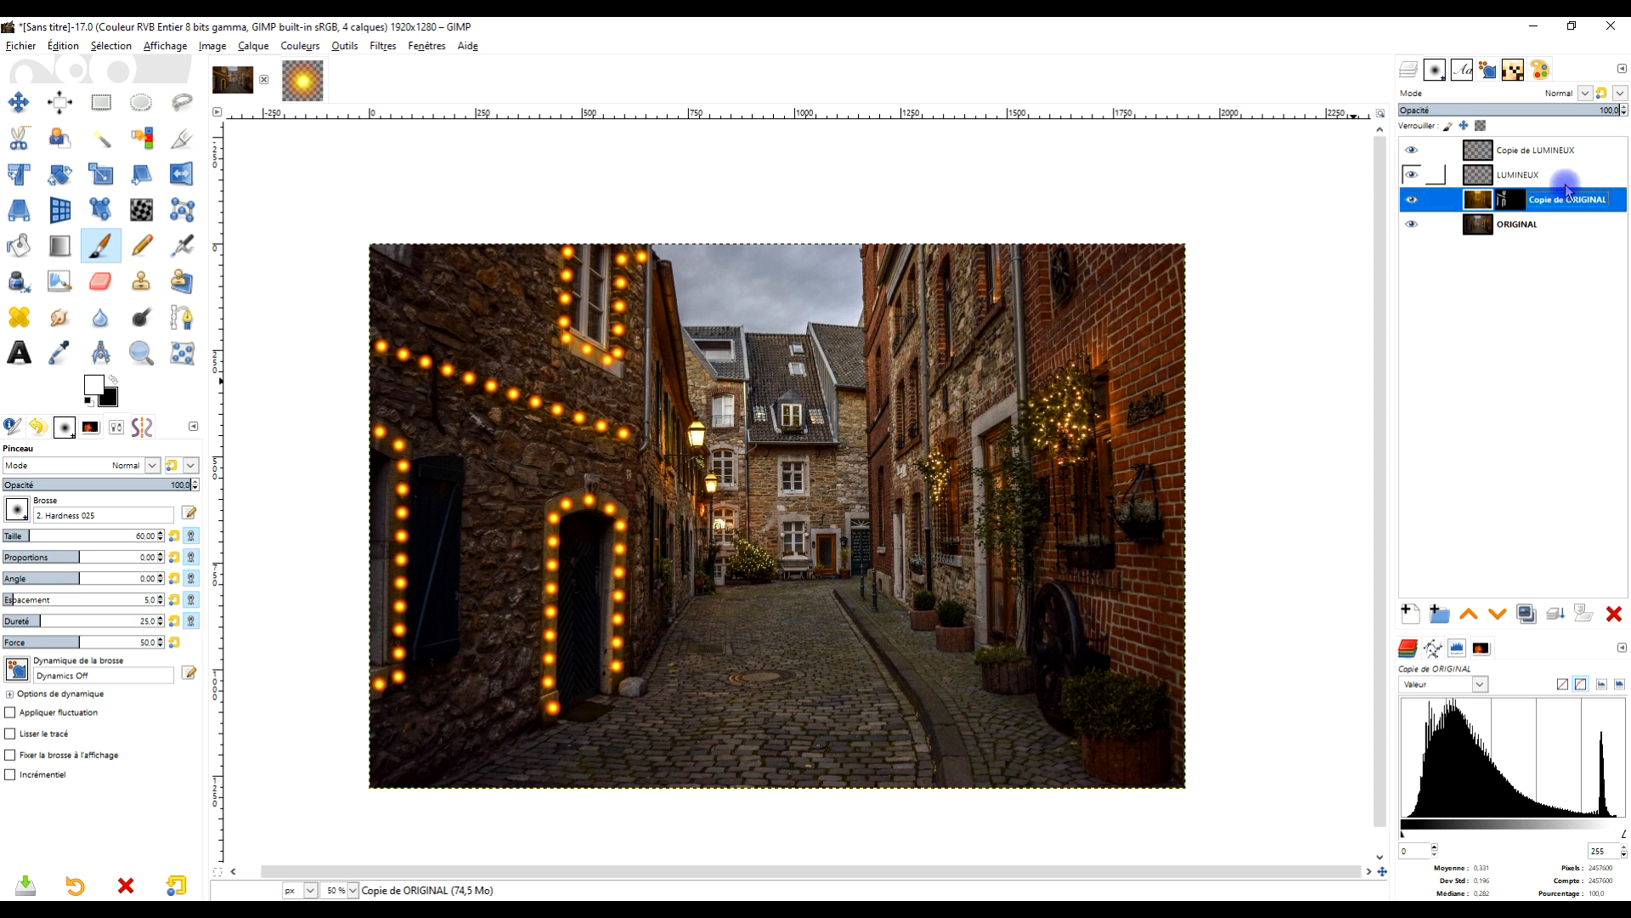
pyautogui.click(1483, 230)
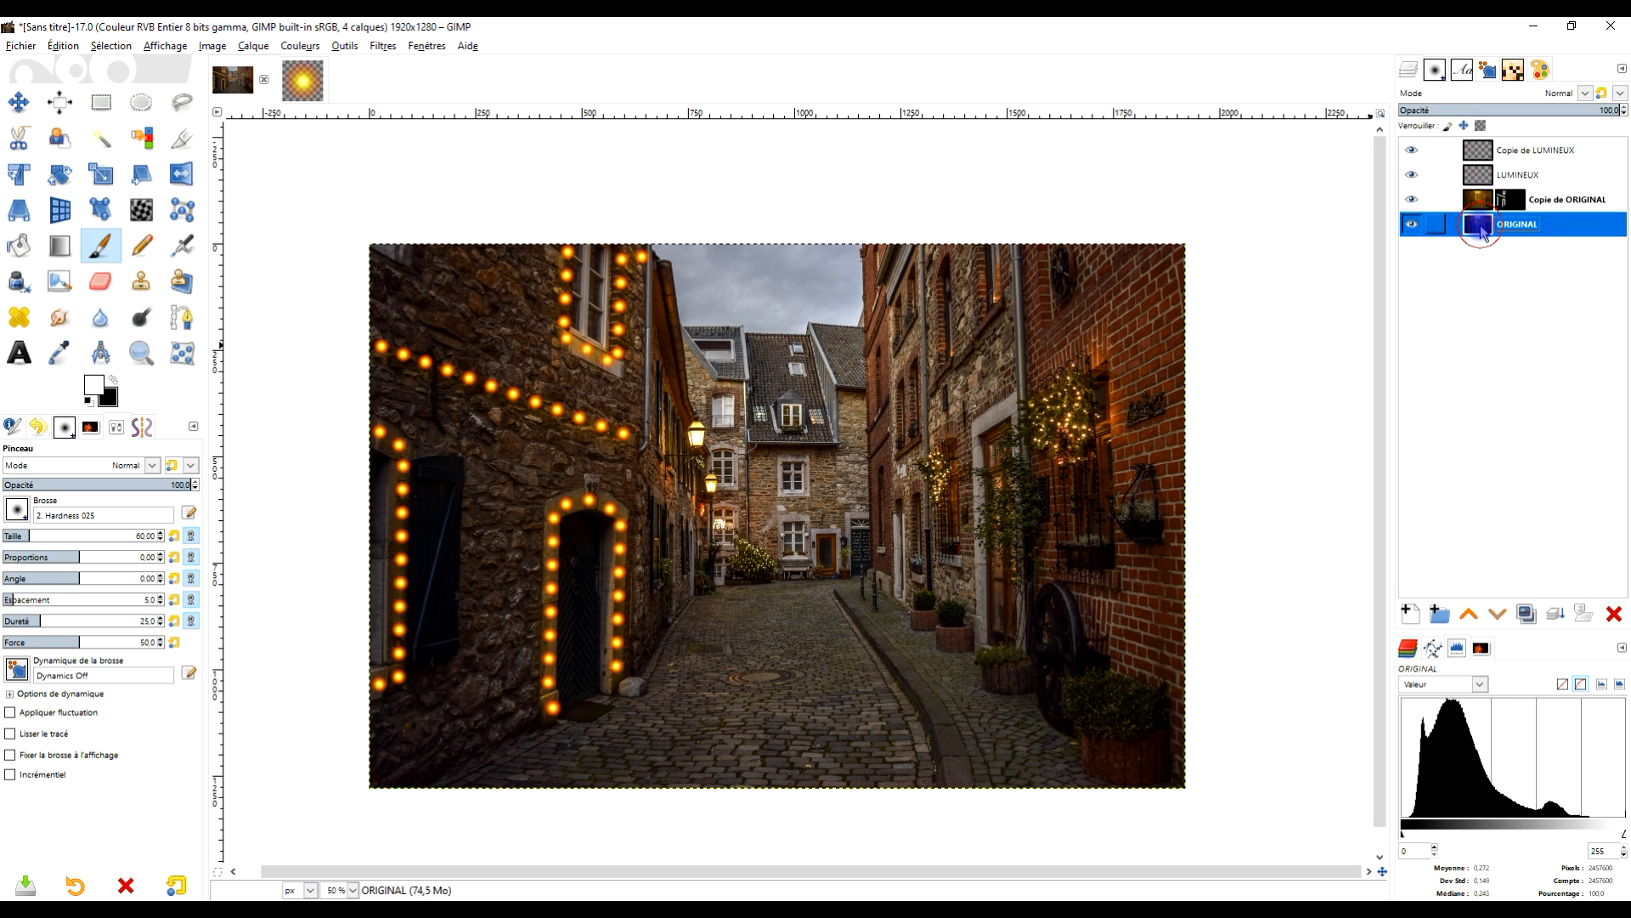
pyautogui.click(1525, 617)
pyautogui.moveTo(1479, 224); pyautogui.dragTo(1430, 208)
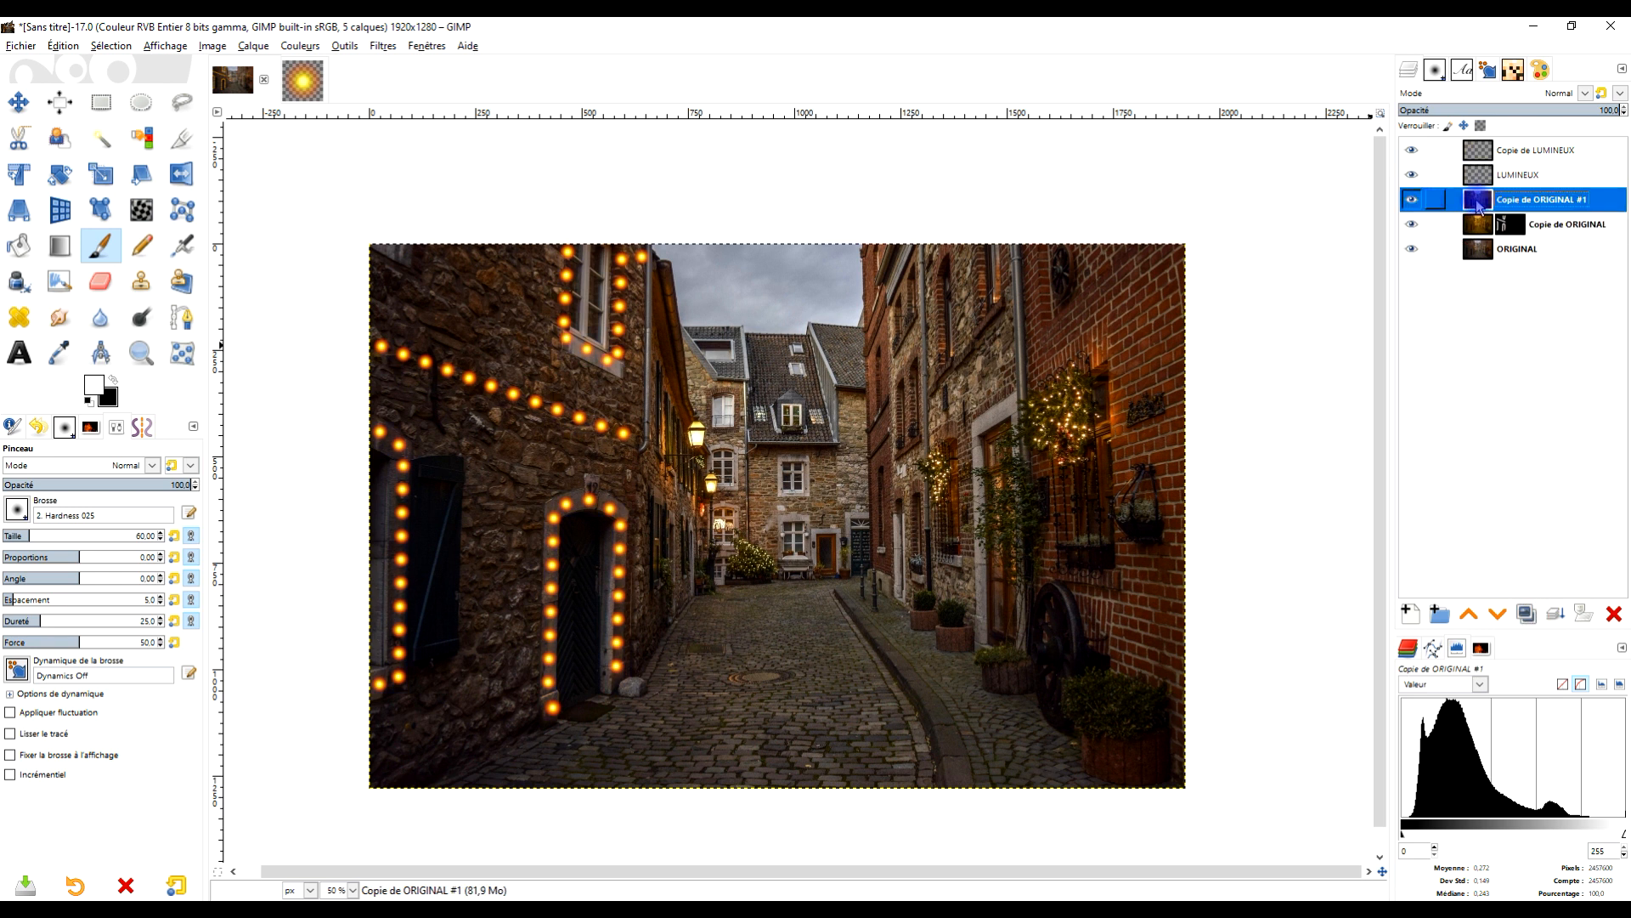
# Darken the new ORIGINAL copy with Brightness-Contrast, setting the brightness to -73.
pyautogui.click(300, 46)
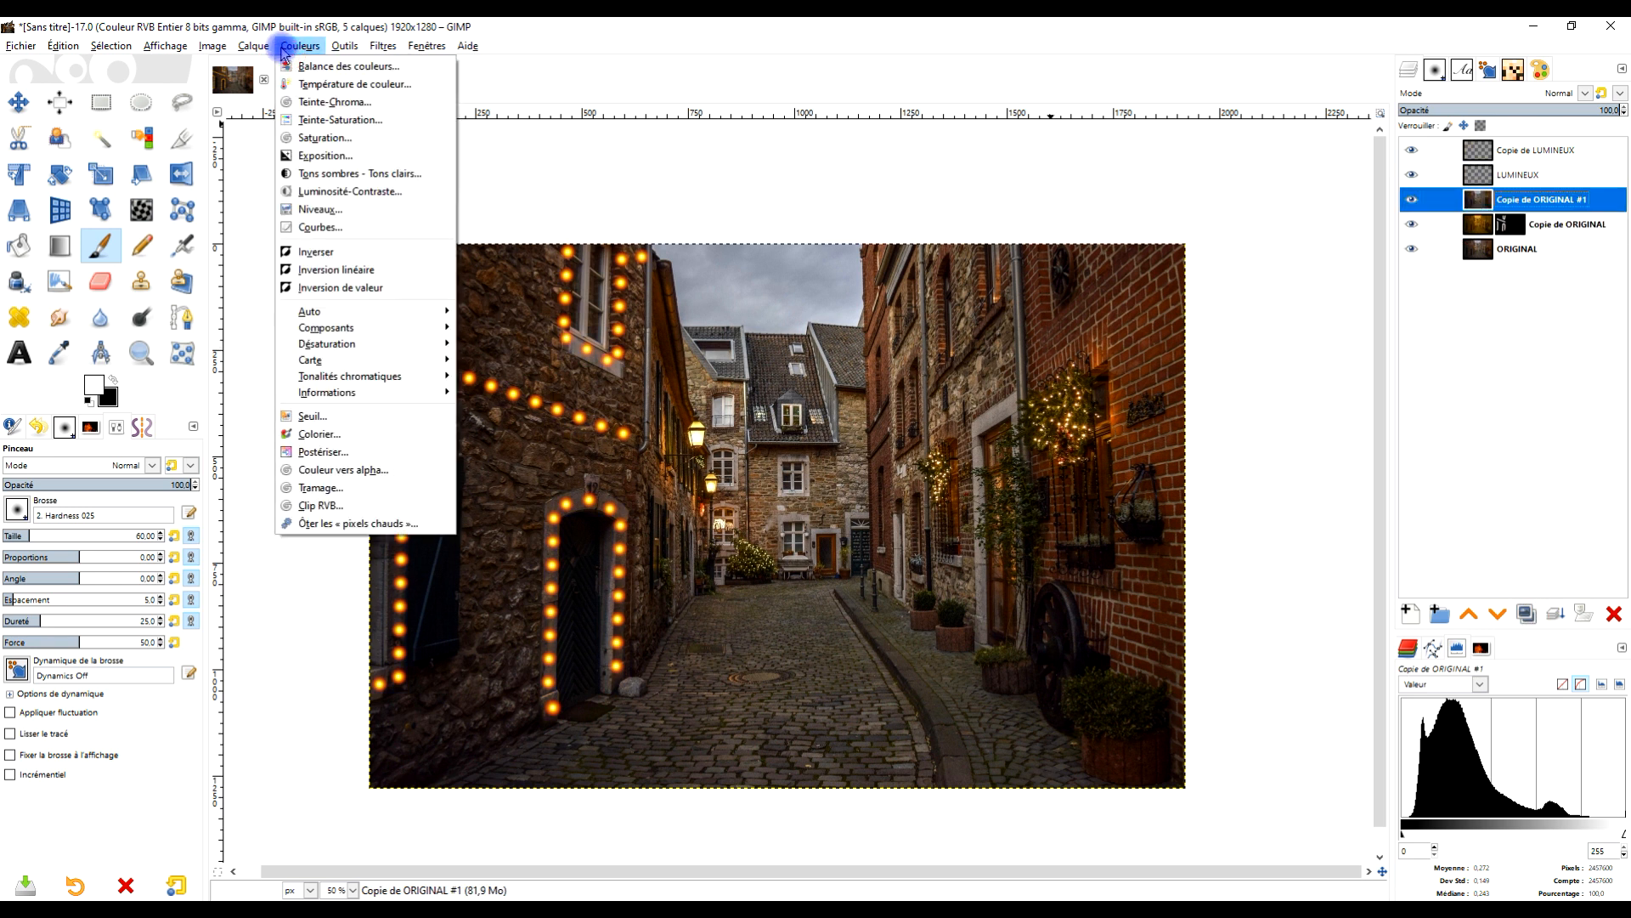
pyautogui.click(372, 196)
pyautogui.click(174, 194)
pyautogui.moveTo(174, 194); pyautogui.dragTo(92, 182)
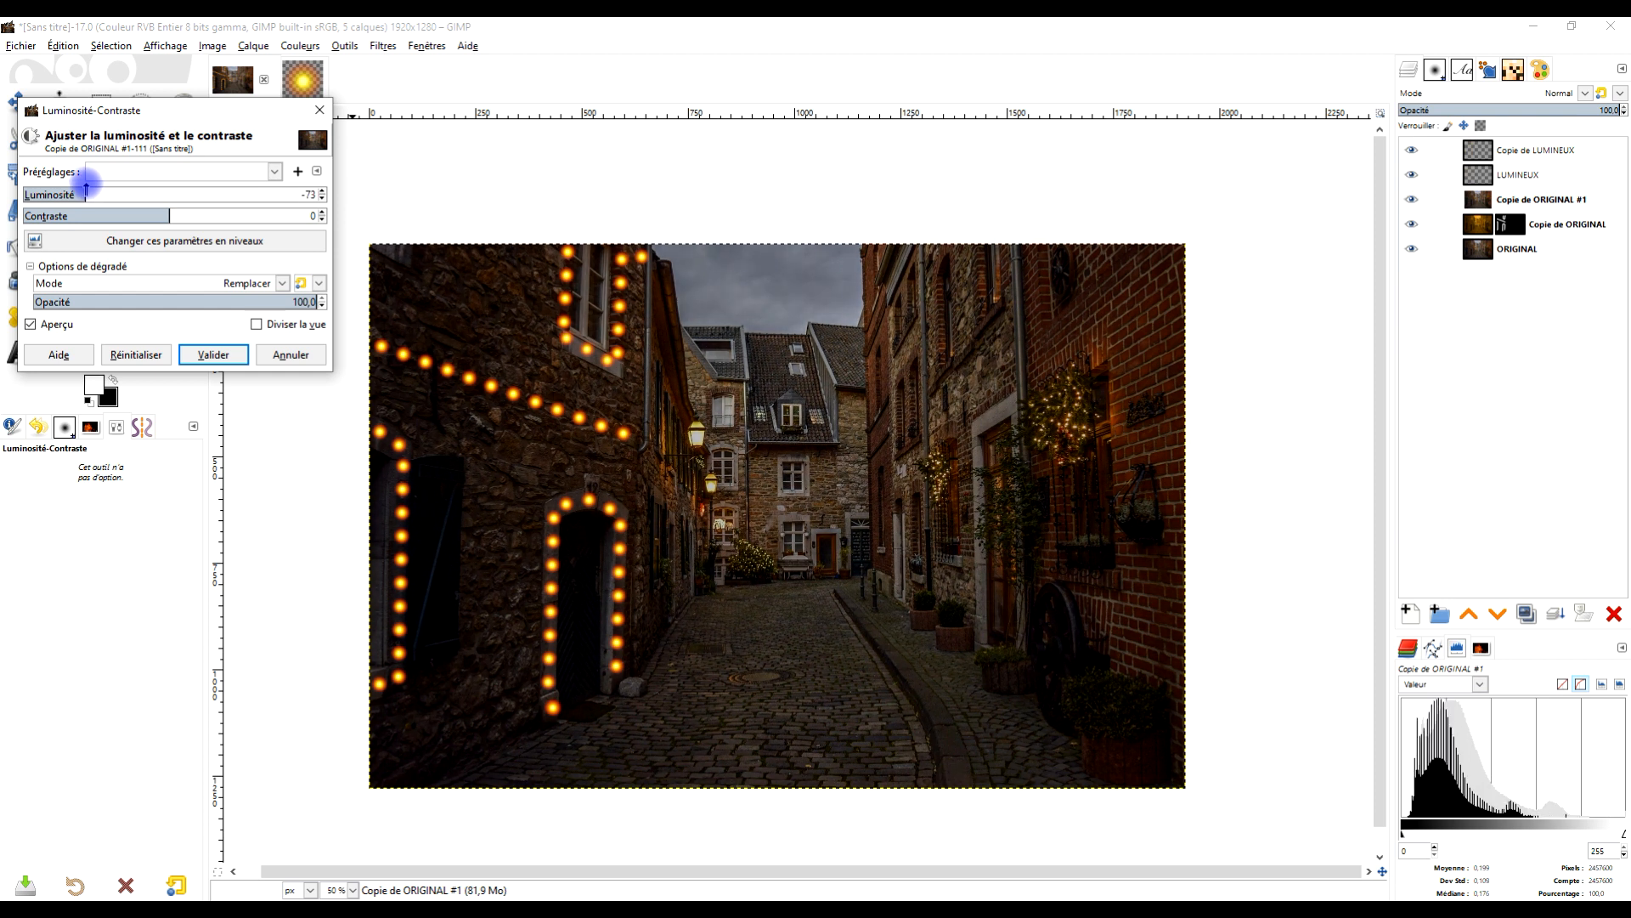
pyautogui.click(213, 355)
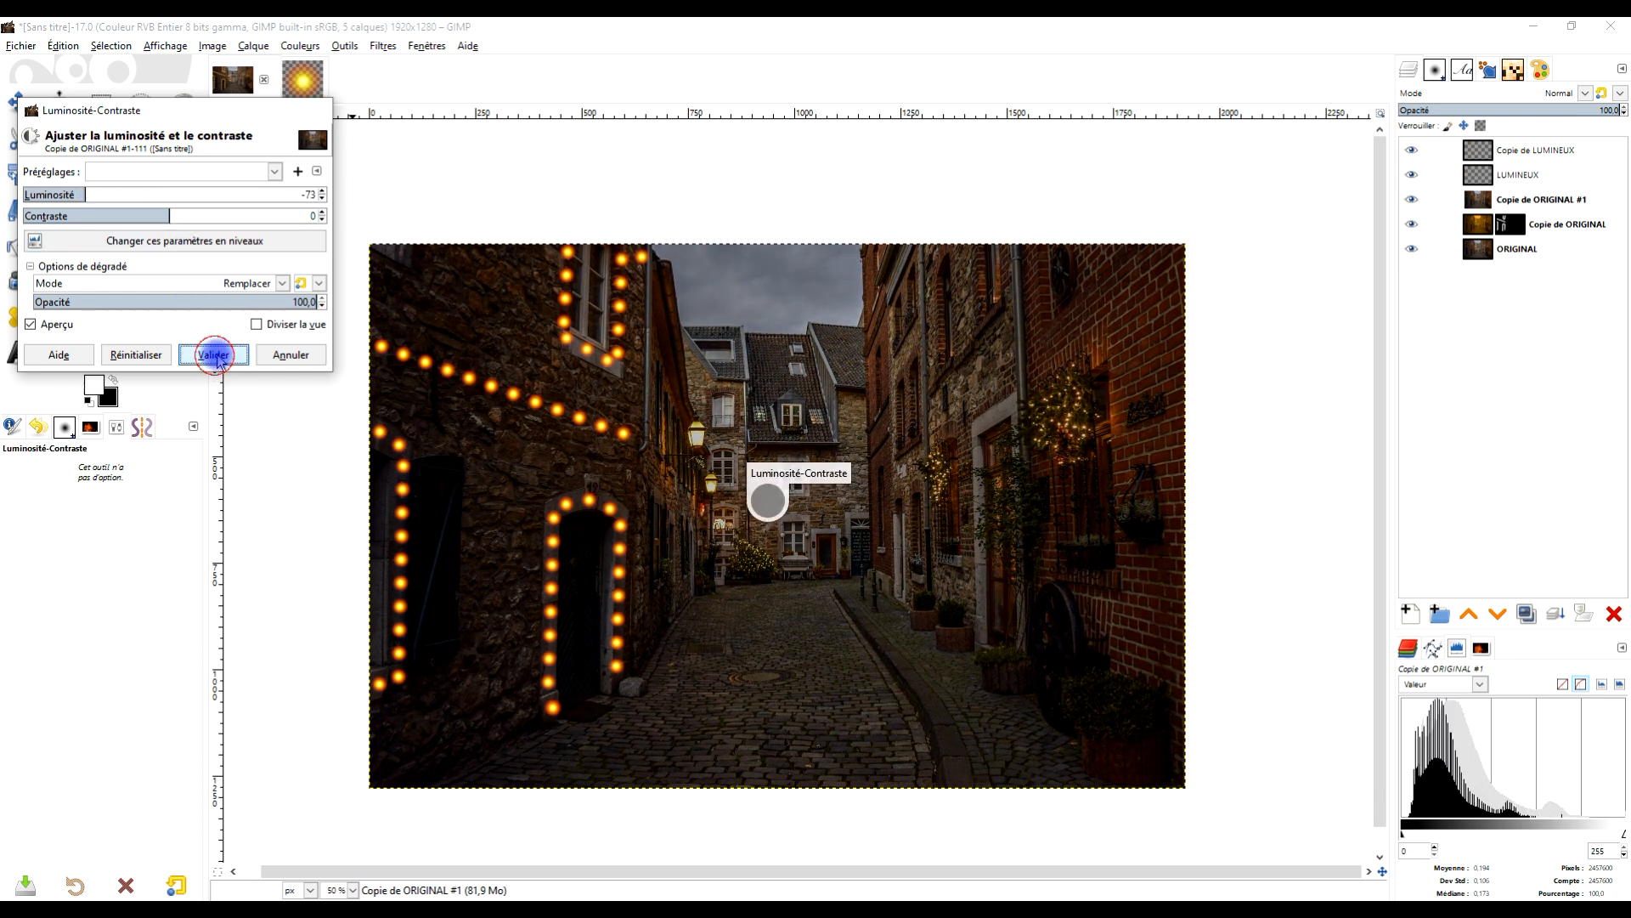
# Set the darkened layer "Copie de ORIGINAL #1" to Multiplier blend mode and lower its opacity to about 57.5.
pyautogui.click(1556, 95)
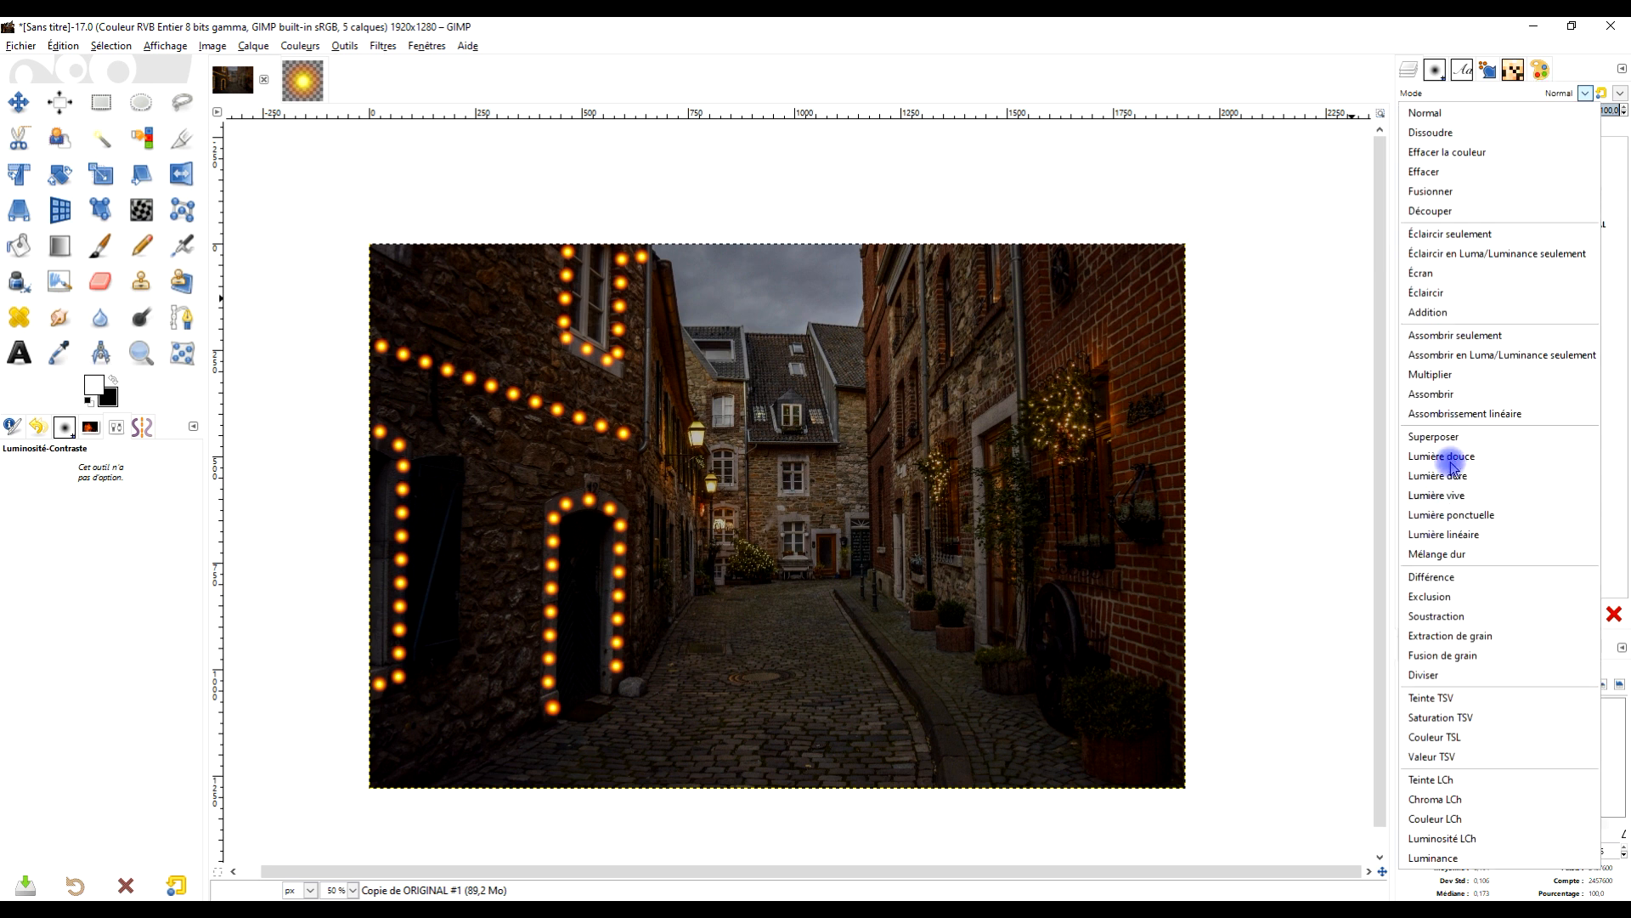
pyautogui.click(1478, 381)
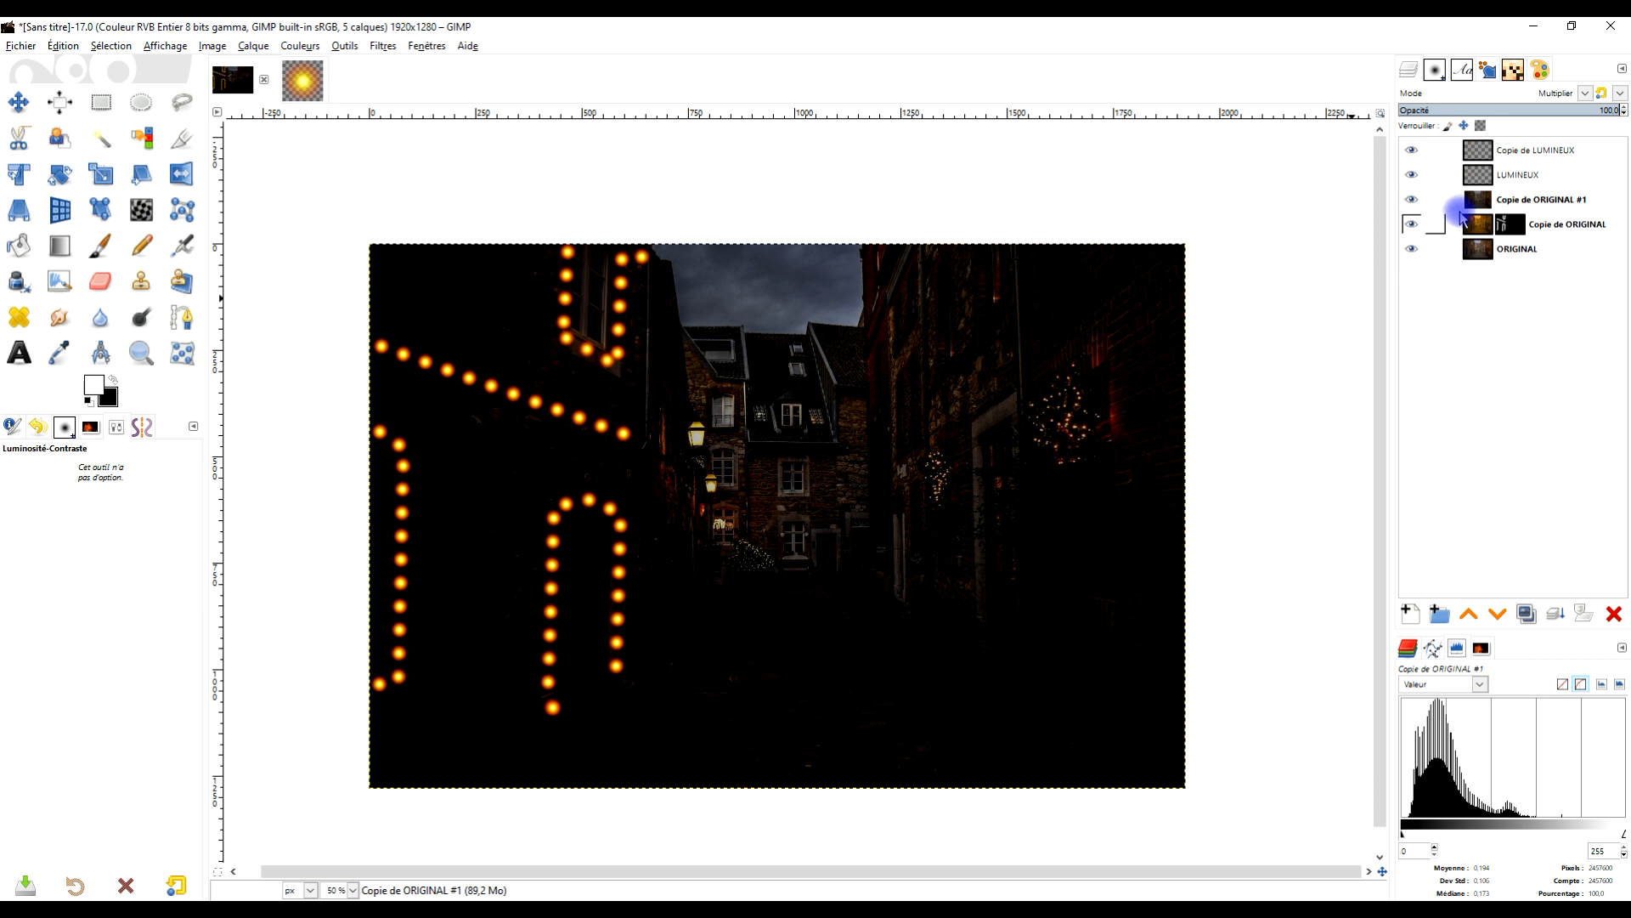
pyautogui.click(1522, 109)
pyautogui.moveTo(1522, 109); pyautogui.dragTo(1526, 110)
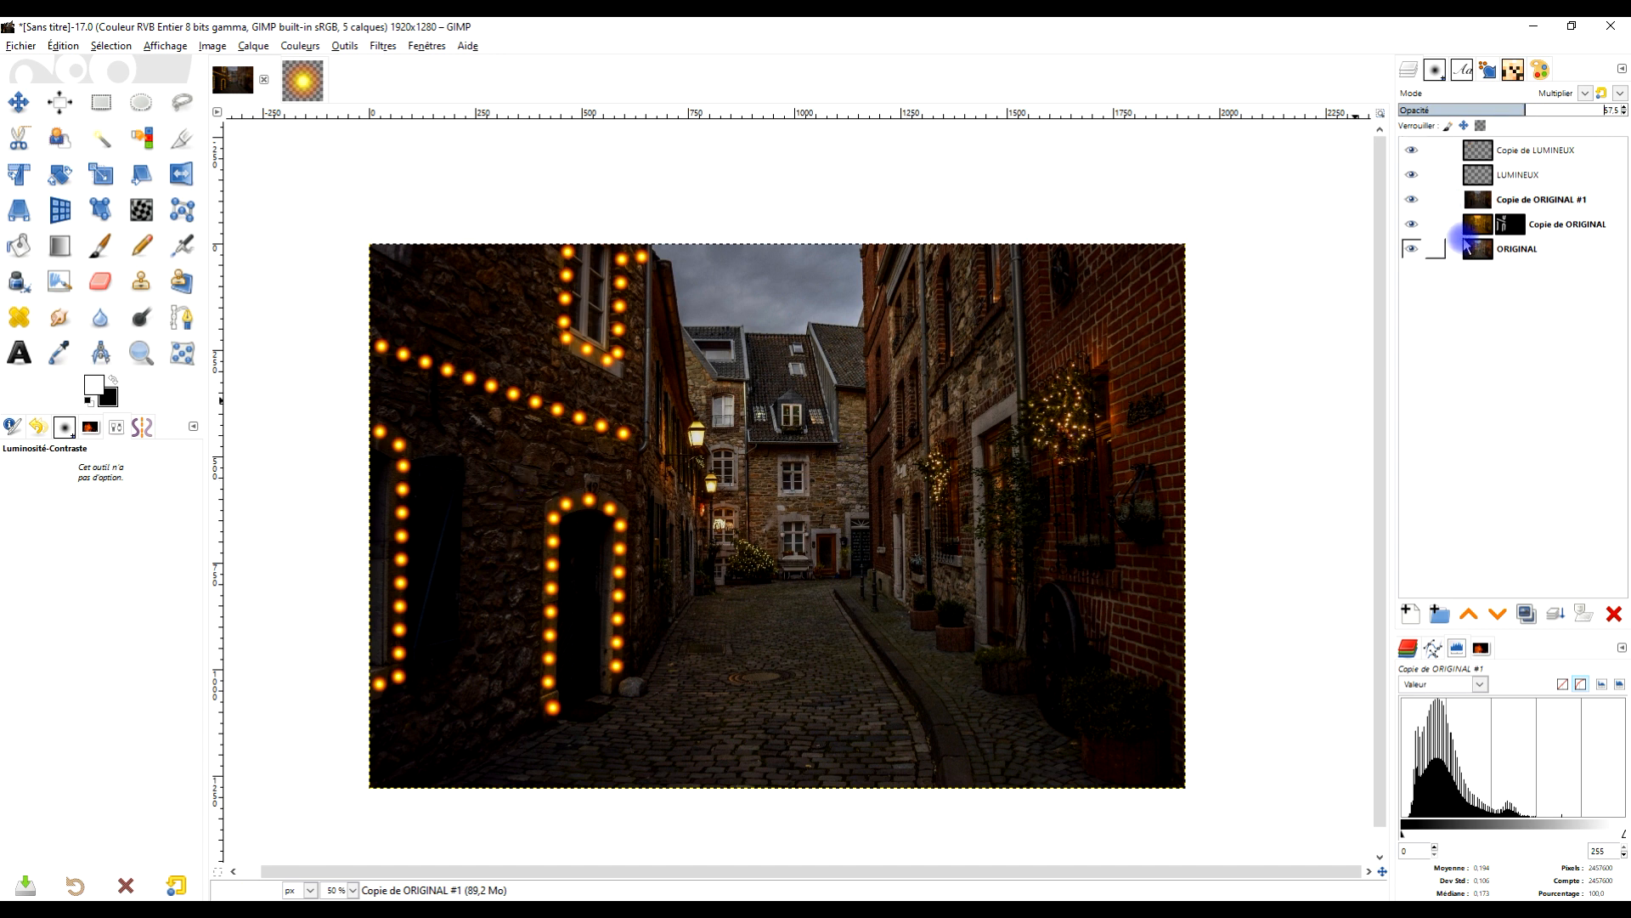
# Soften the LUMINEUX layer with a Gaussian blur of 4.24 in X and Y.
pyautogui.click(1479, 150)
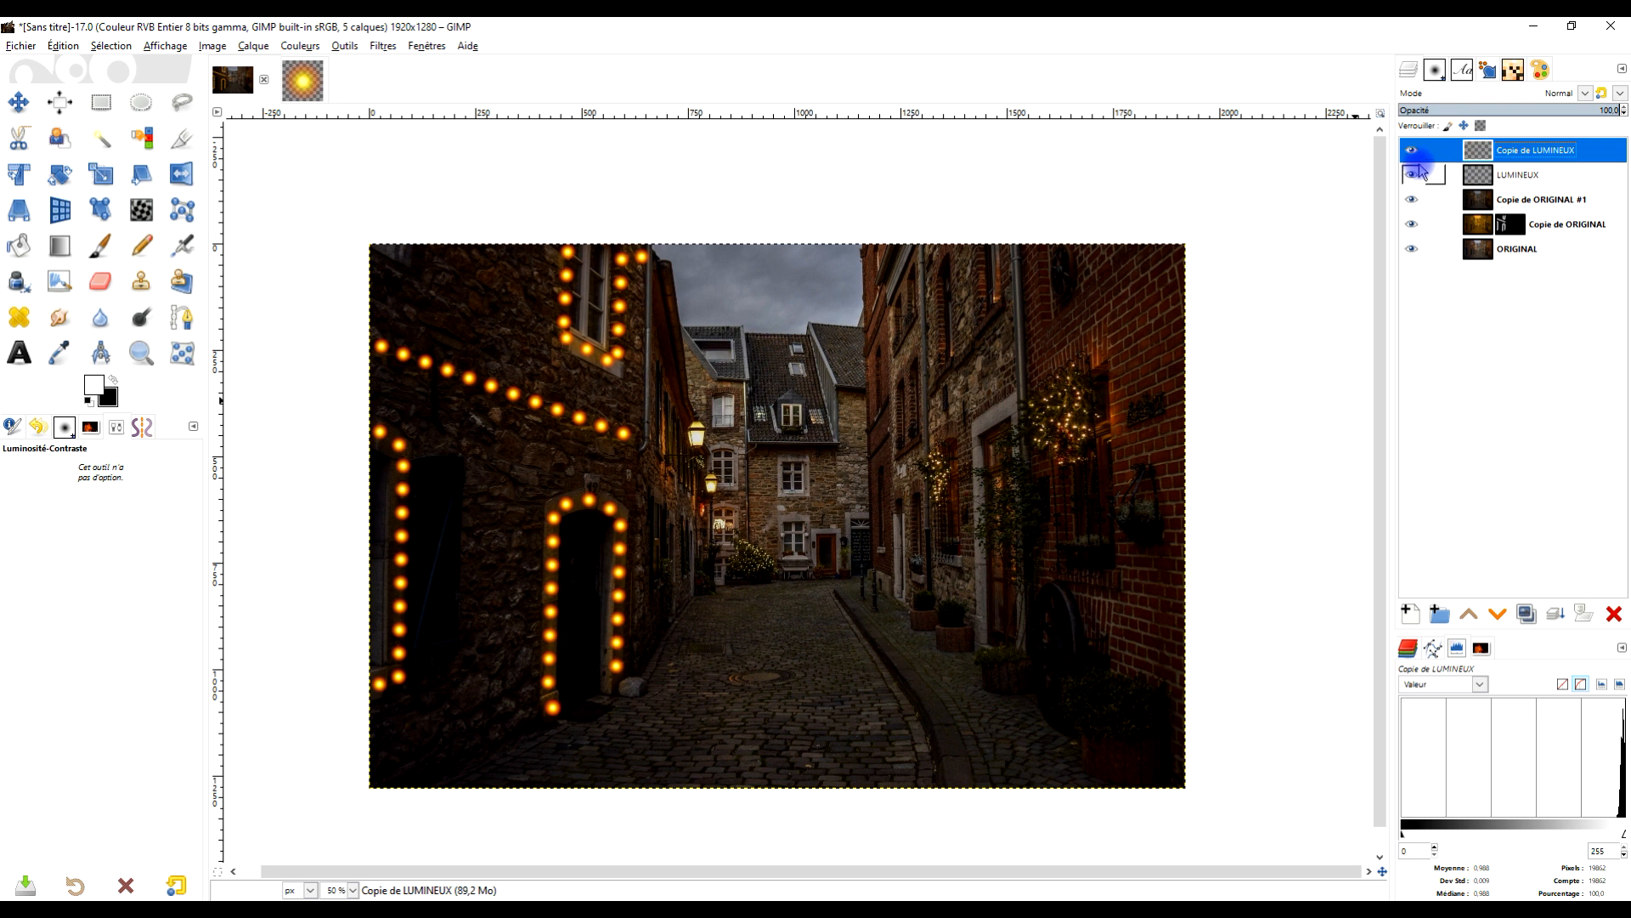
pyautogui.click(1413, 151)
pyautogui.click(1482, 179)
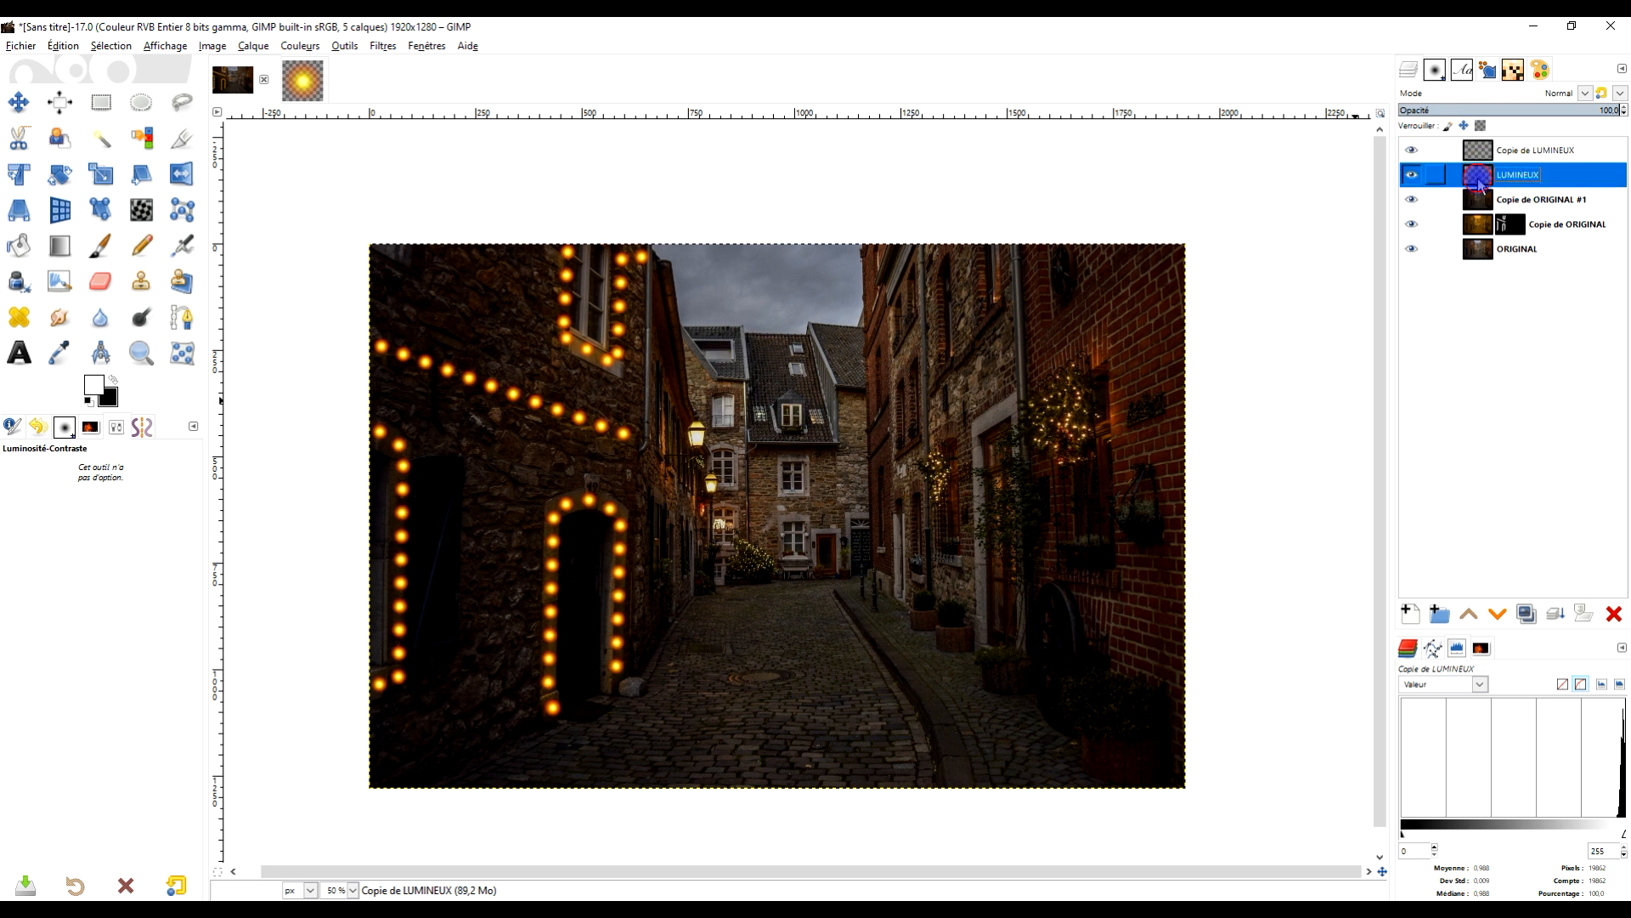
pyautogui.click(368, 47)
pyautogui.moveTo(399, 141)
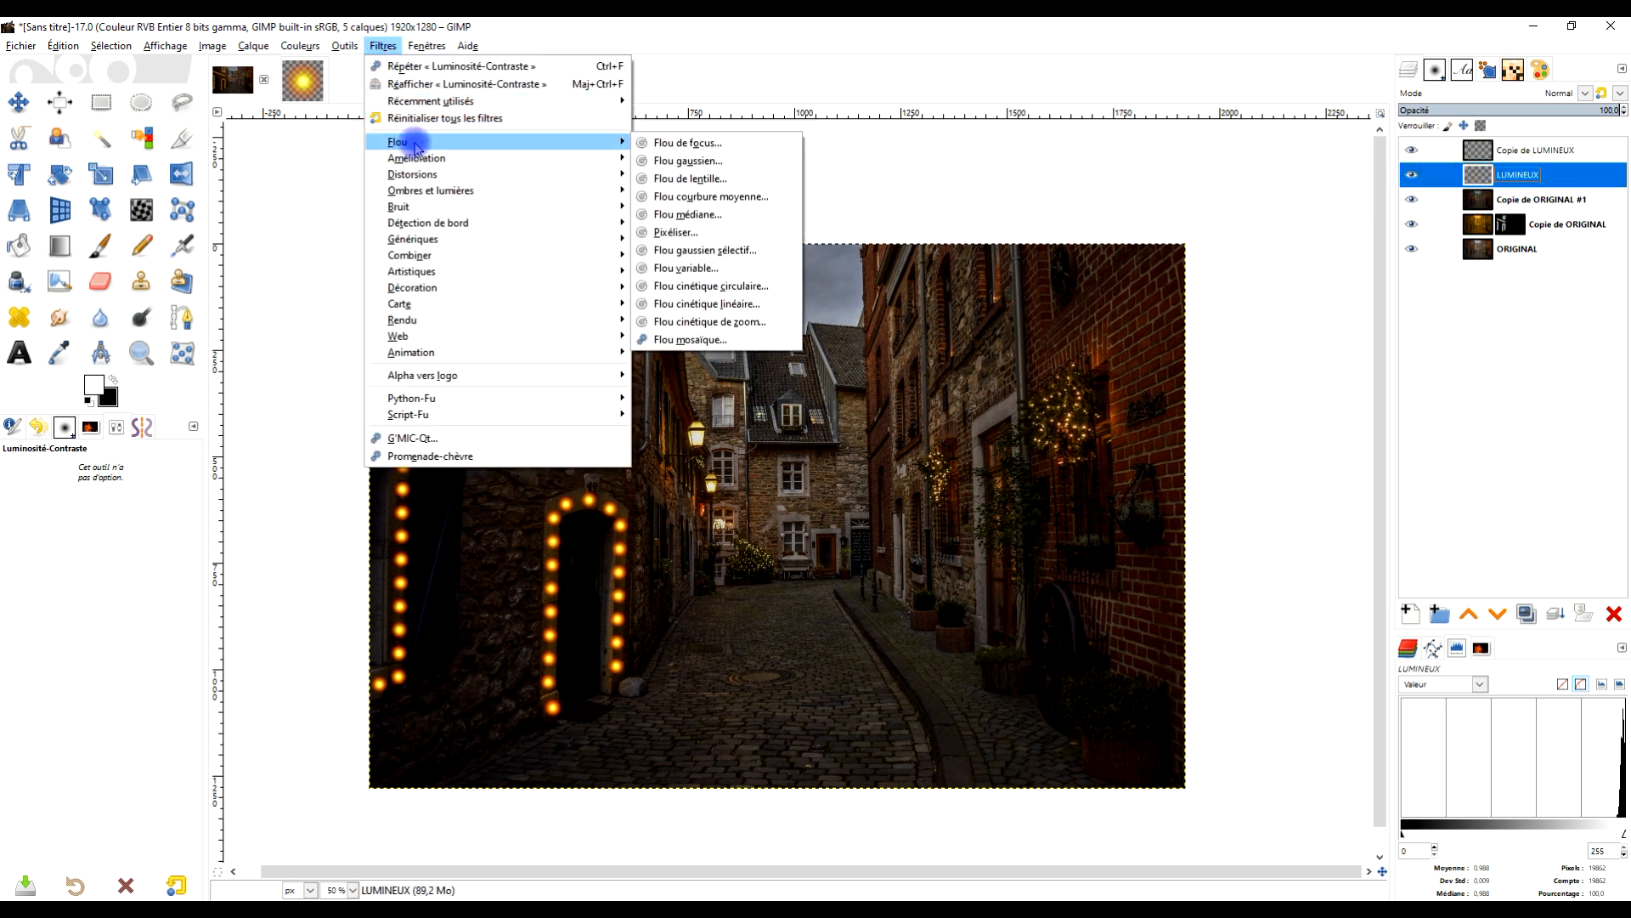
pyautogui.click(675, 160)
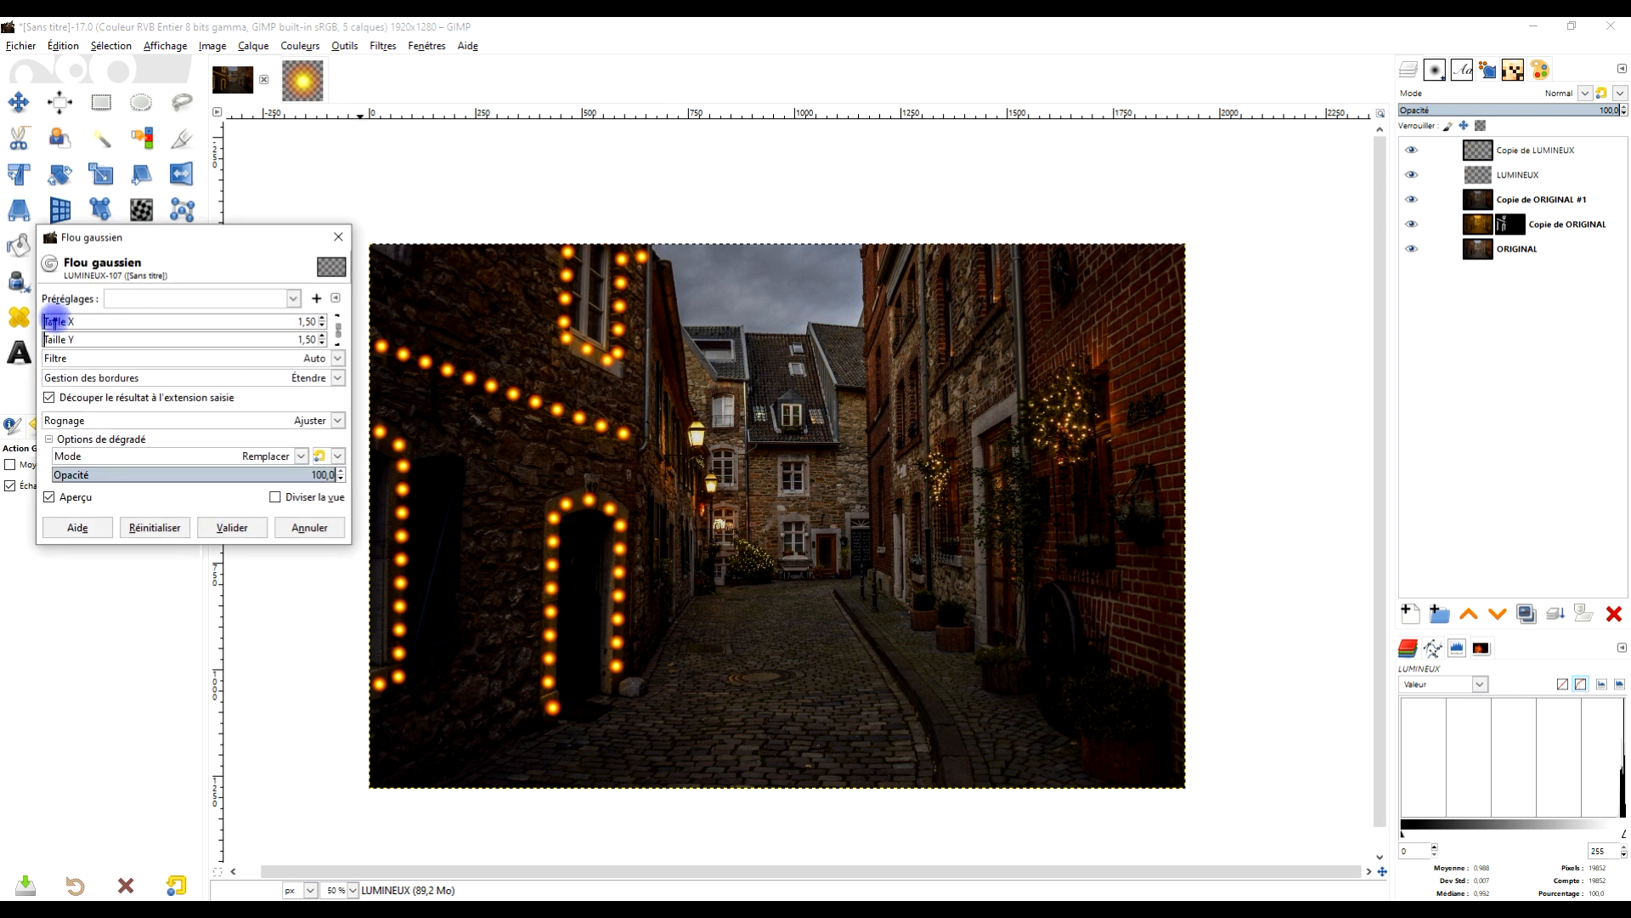
pyautogui.moveTo(85, 322); pyautogui.dragTo(51, 321)
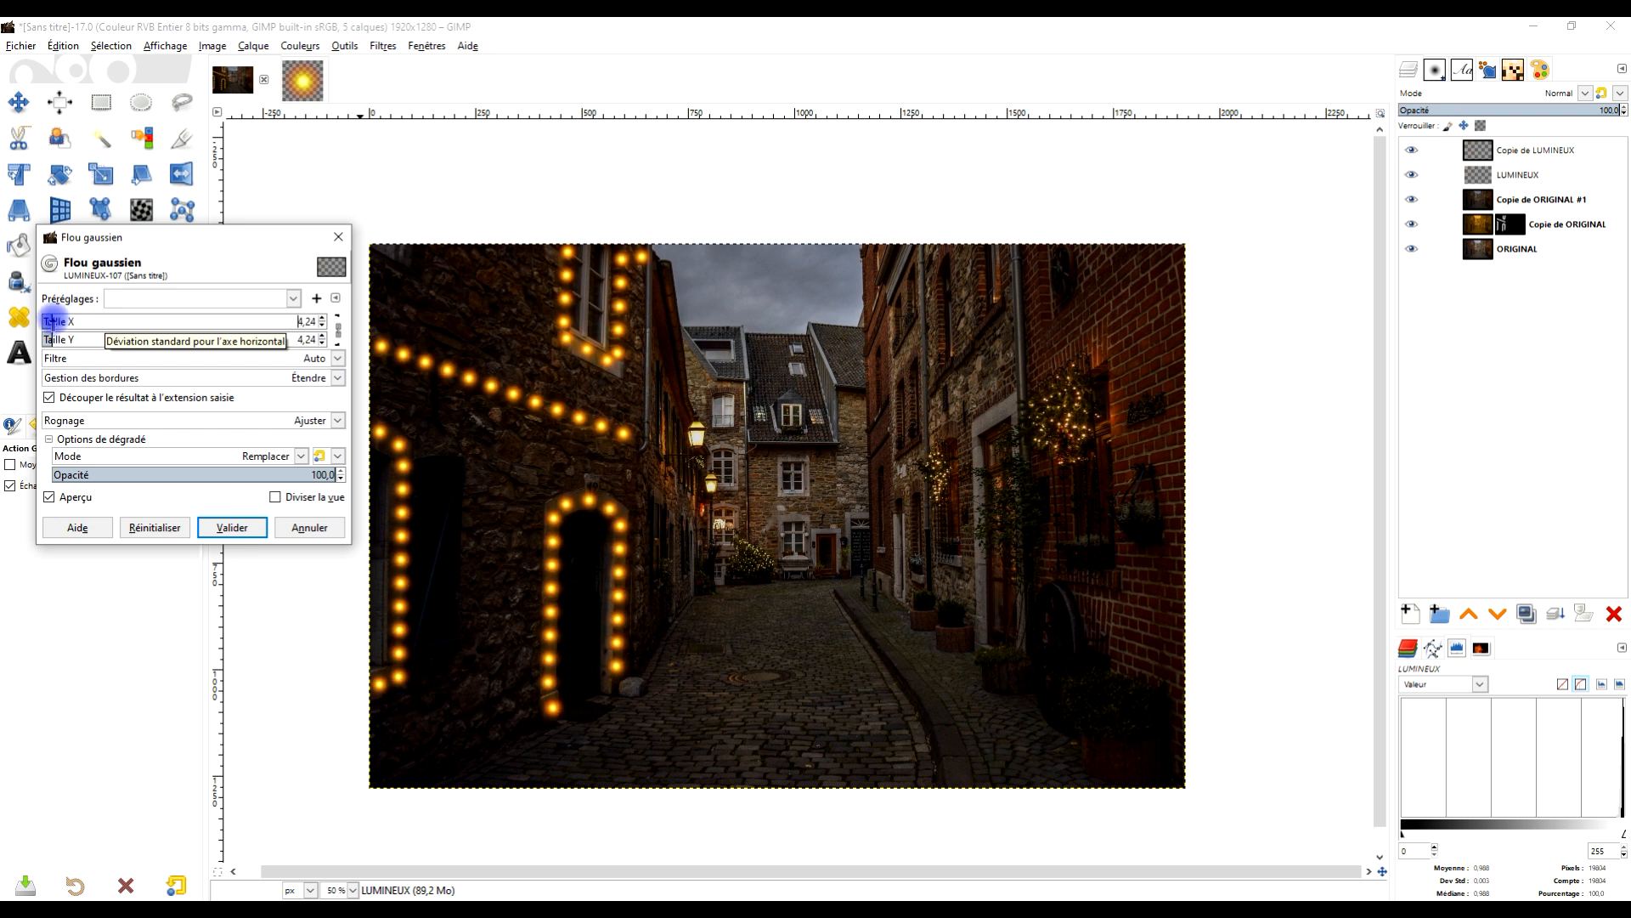
pyautogui.click(220, 527)
pyautogui.scroll(-1, 747, 502)
pyautogui.scroll(2, 612, 619)
pyautogui.moveTo(873, 561); pyautogui.dragTo(750, 632)
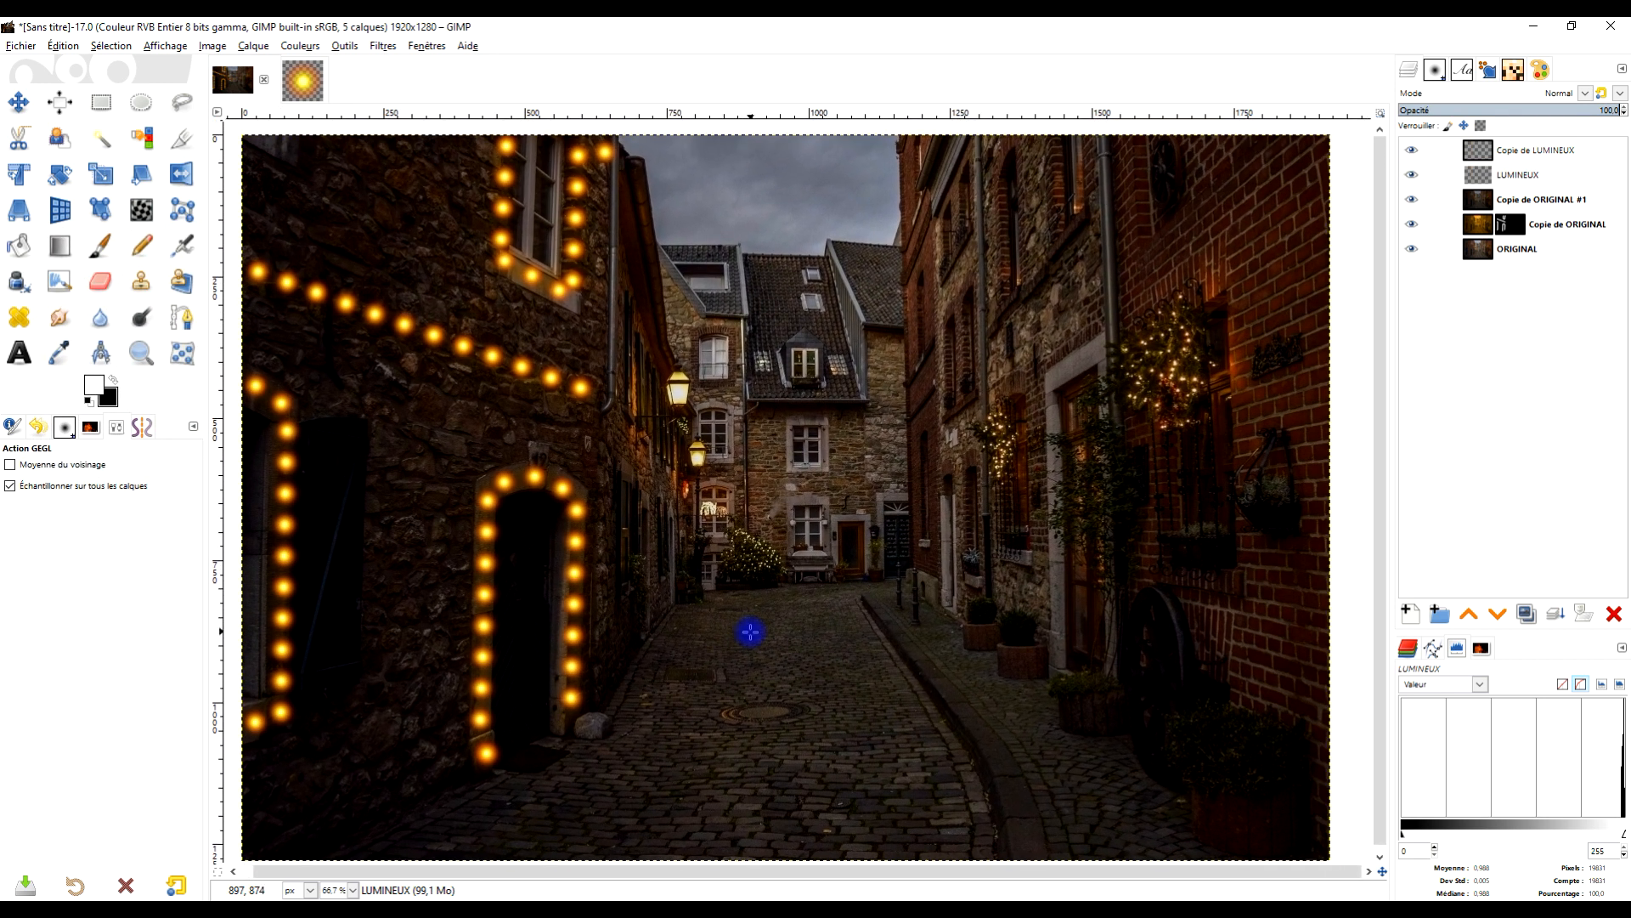
# Try the Lumière douce blend mode on "Copie de LUMINEUX" and compare the lights with and without that layer.
pyautogui.click(1548, 174)
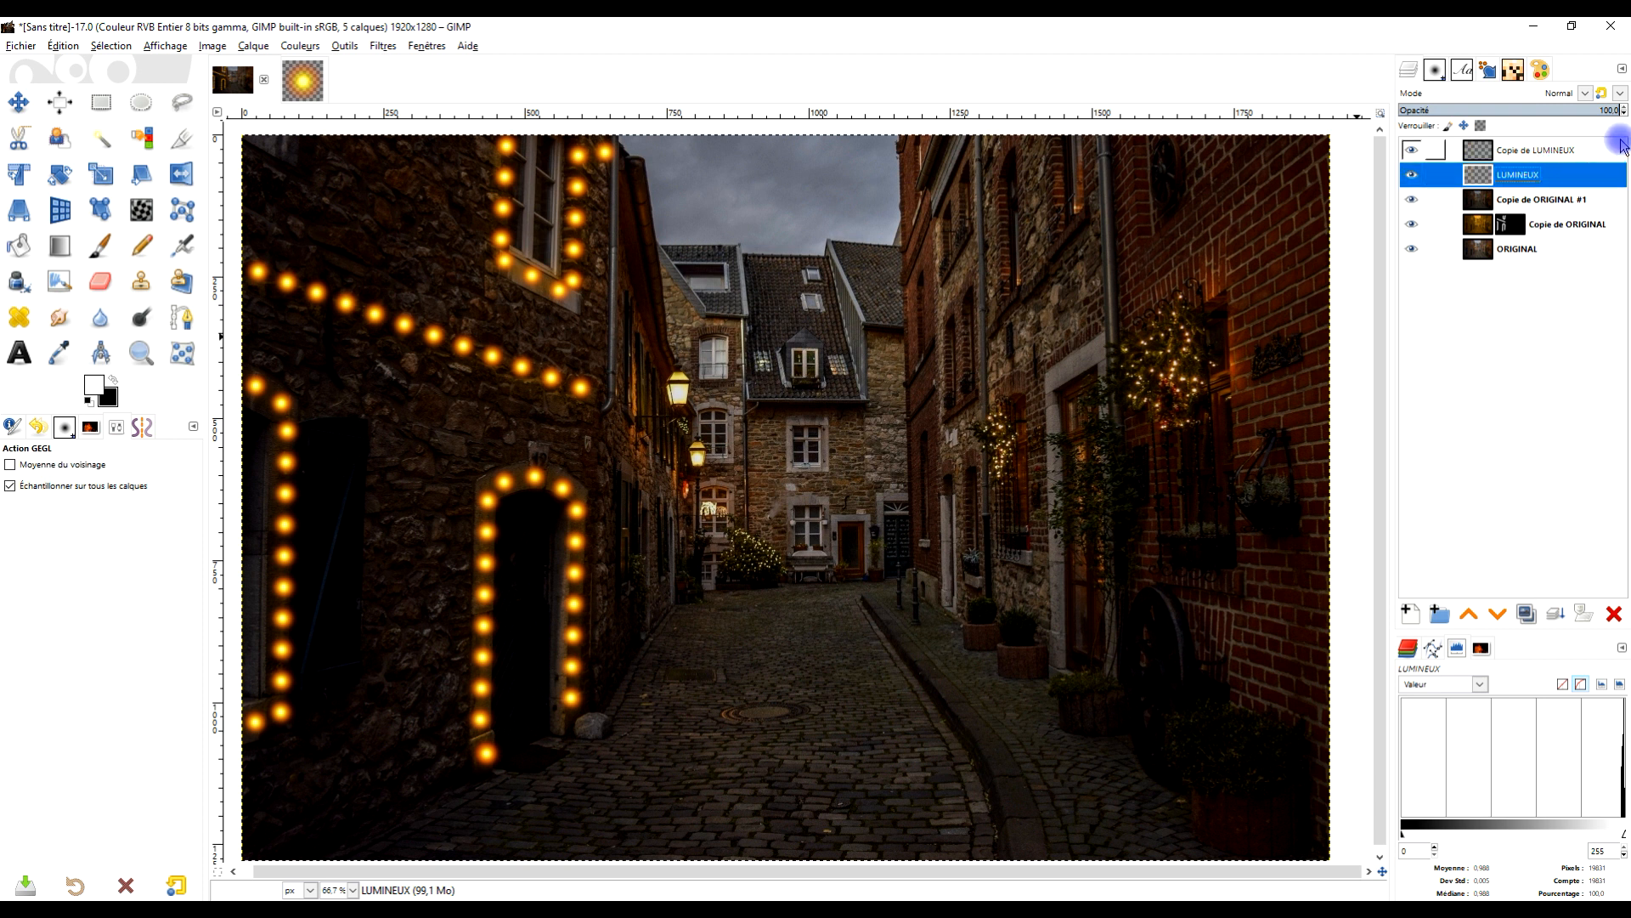
pyautogui.click(1412, 150)
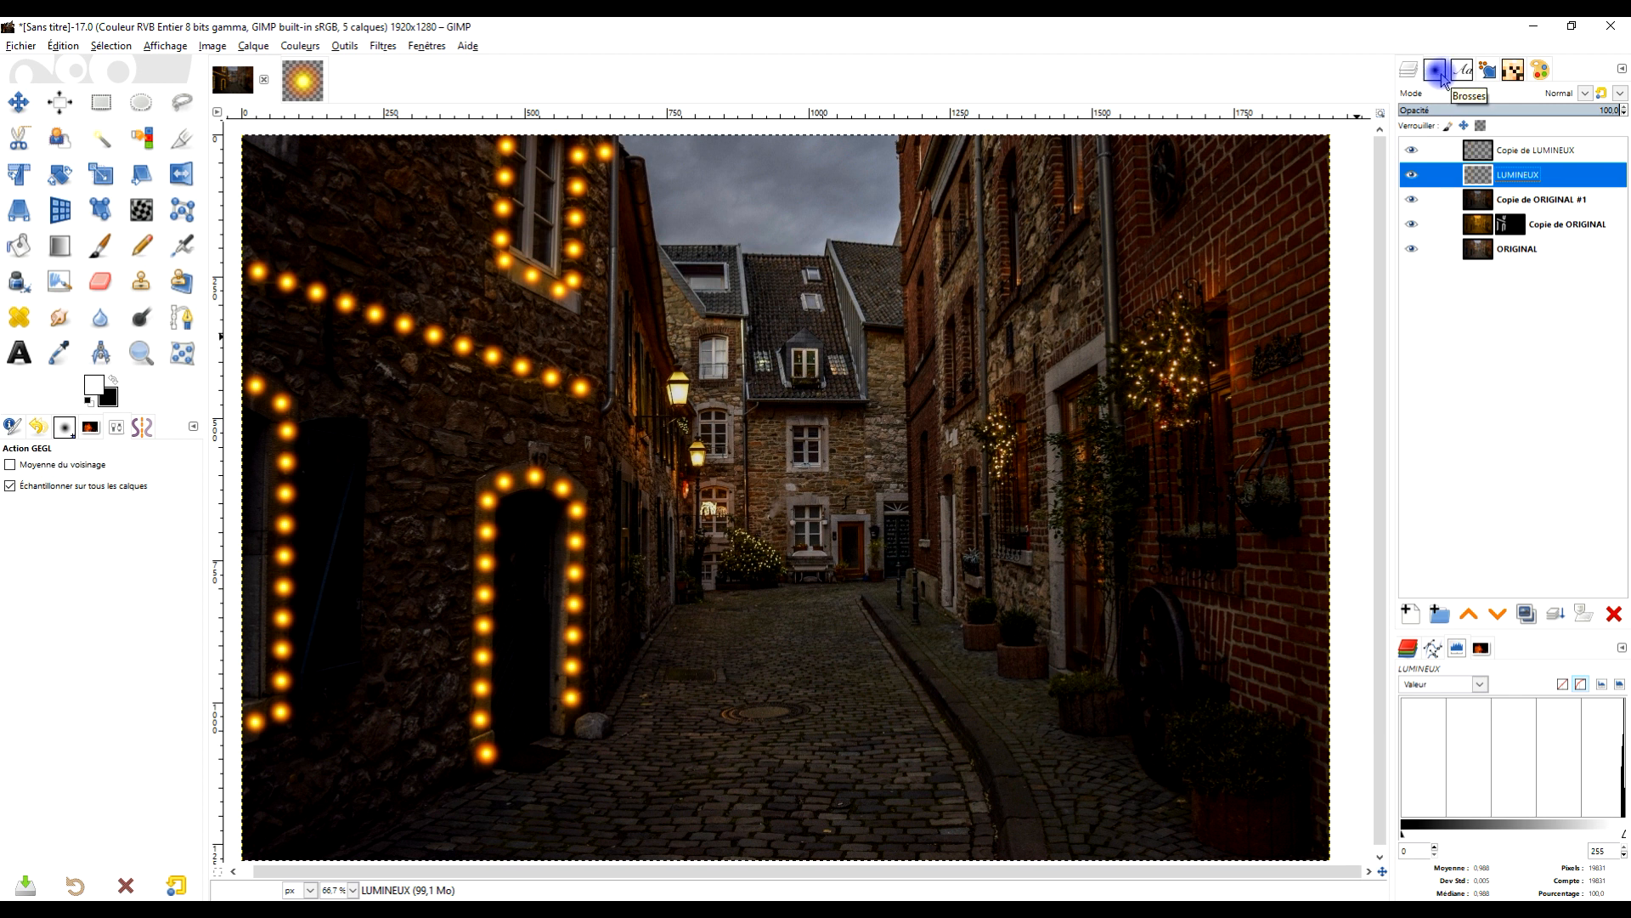
pyautogui.click(1572, 151)
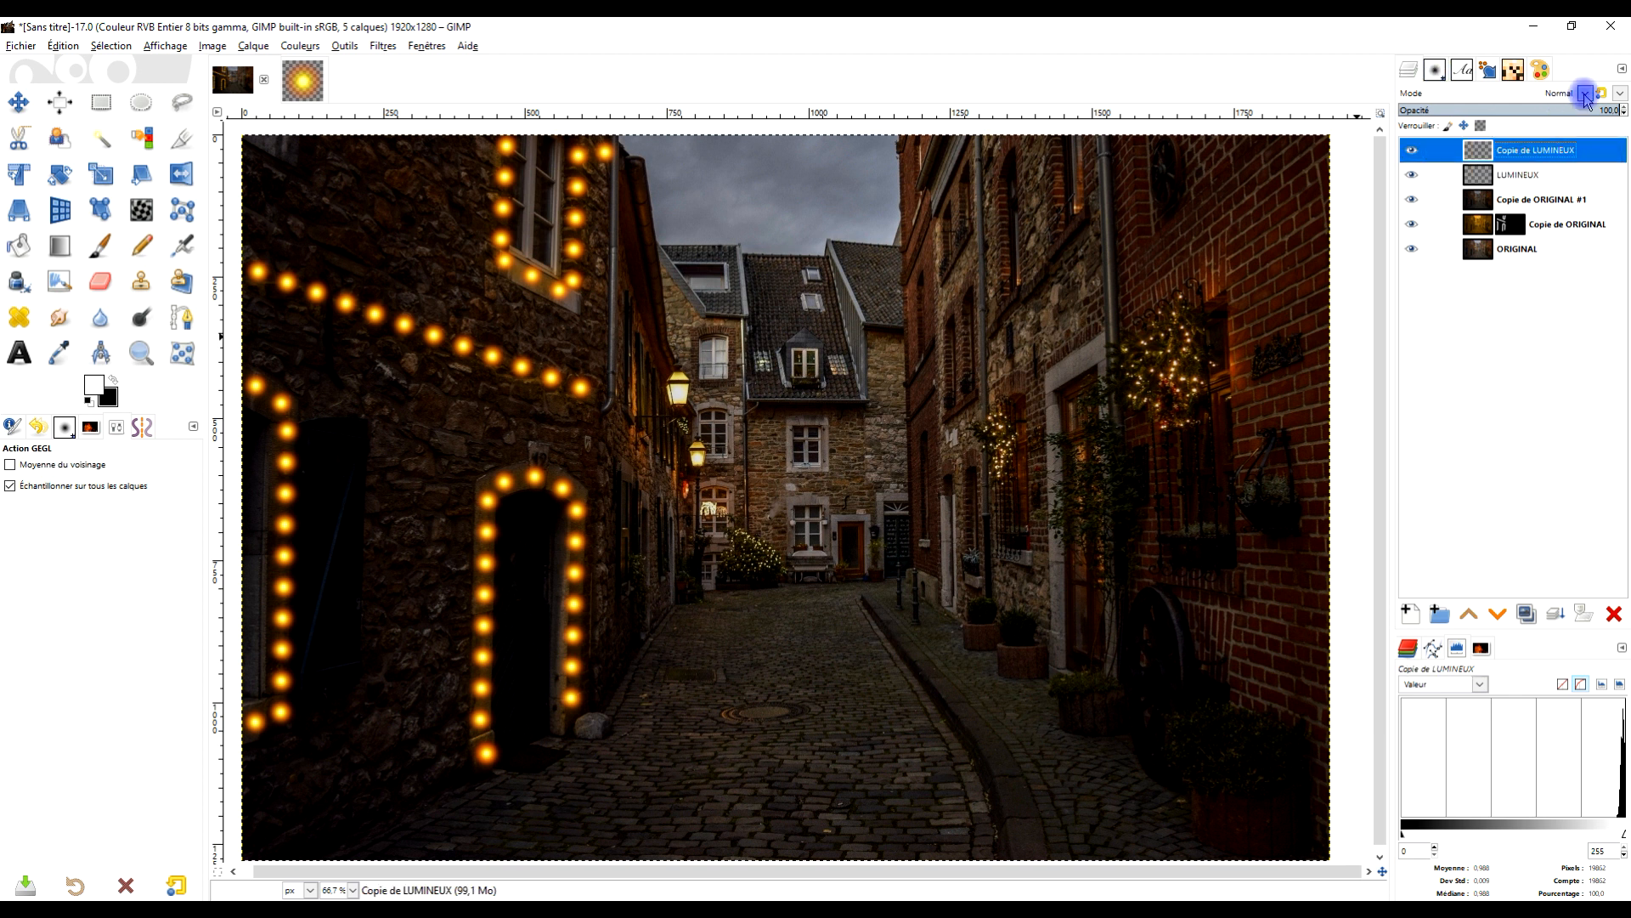
pyautogui.click(1586, 93)
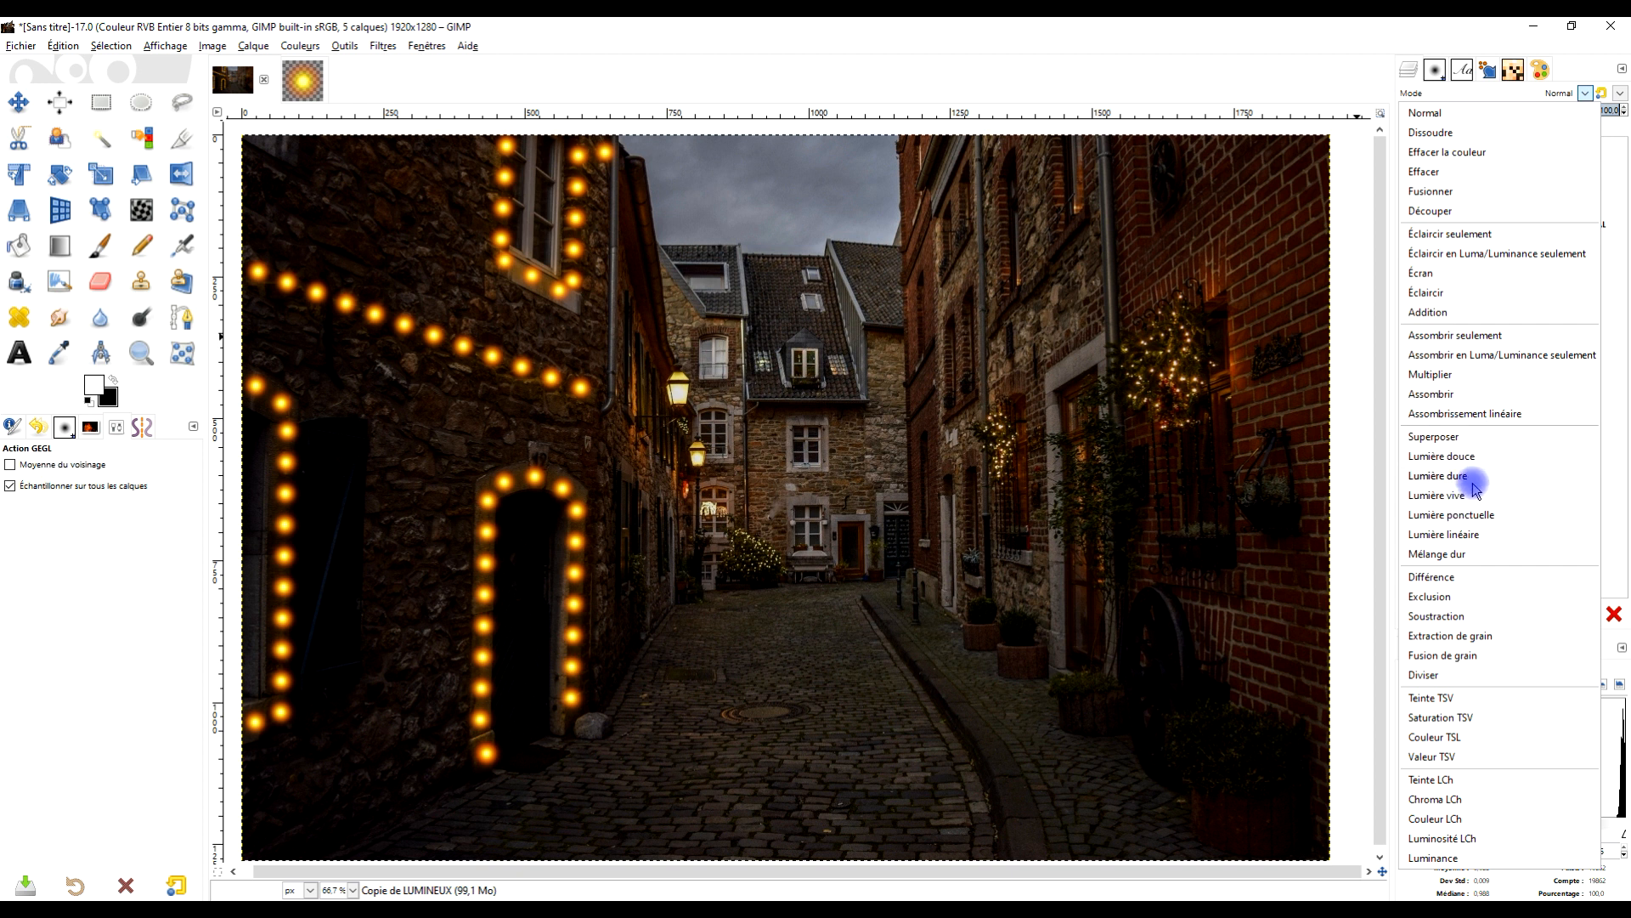
pyautogui.click(1445, 457)
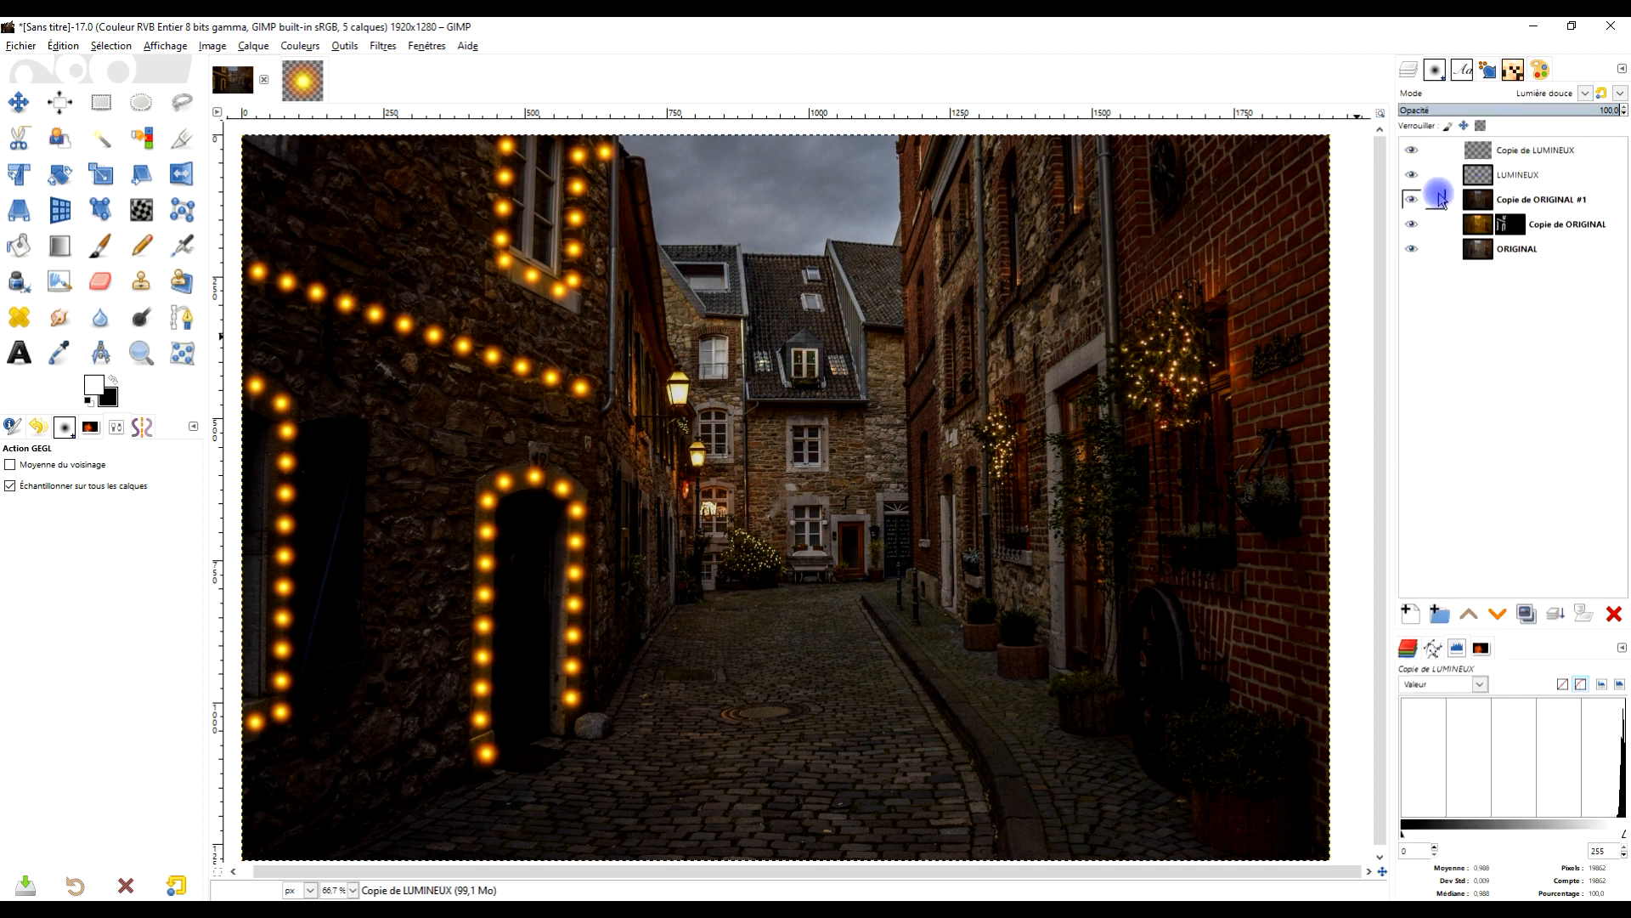
pyautogui.click(1410, 151)
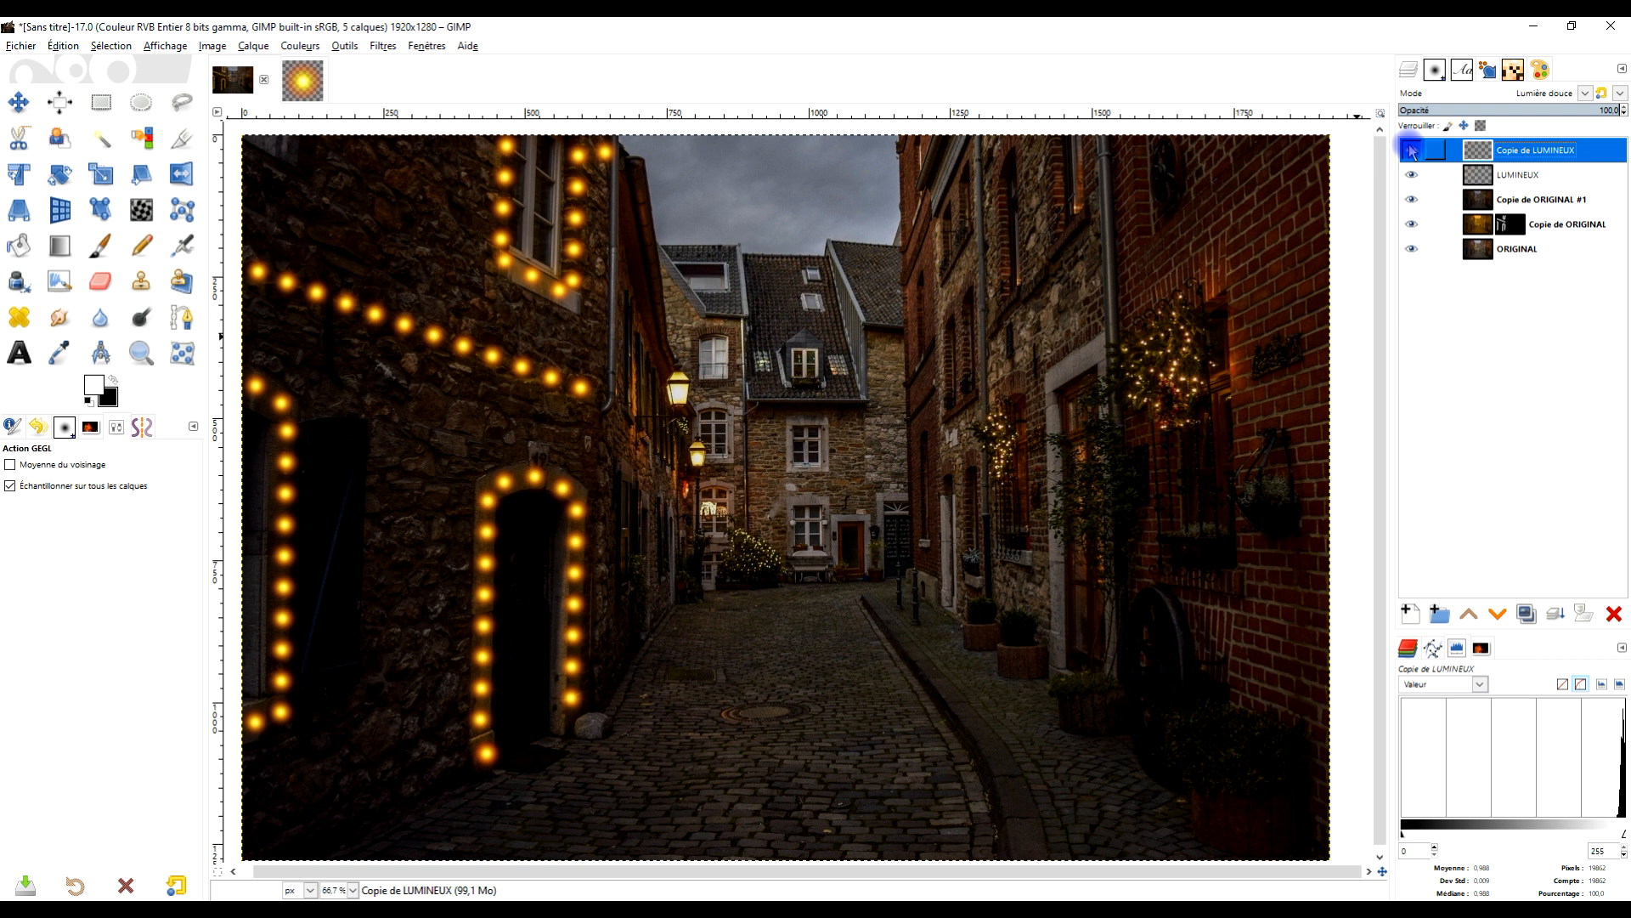
# Set the blend mode of "Copie de LUMINEUX" to Fusion de grain and compare the lights with and without it.
pyautogui.click(1558, 93)
pyautogui.click(1462, 655)
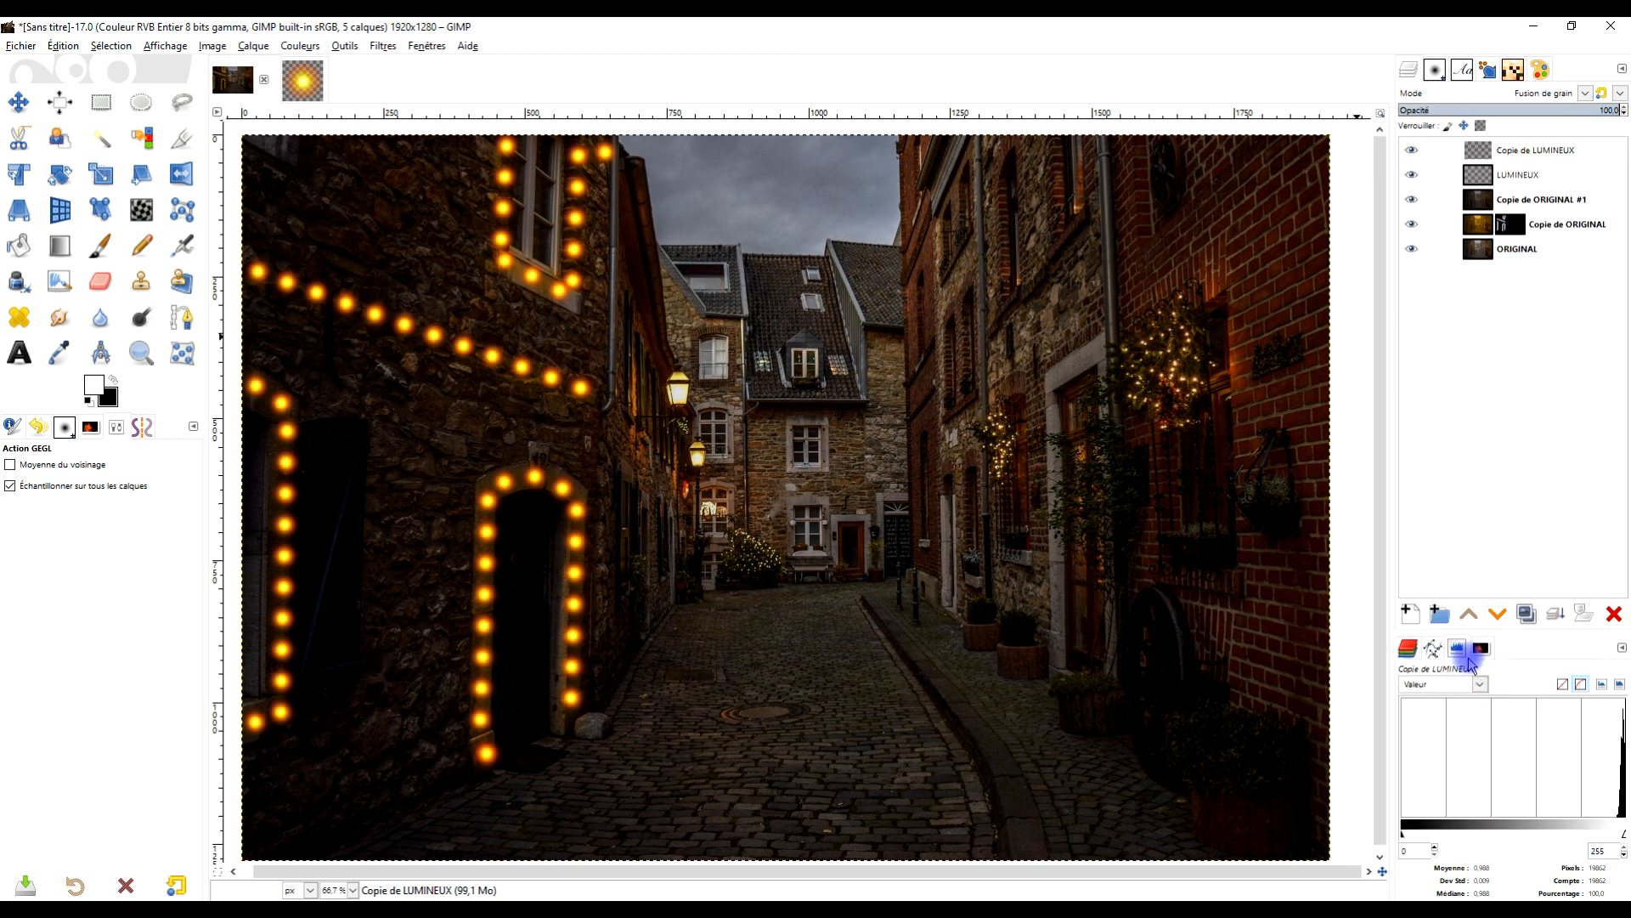
pyautogui.click(1413, 151)
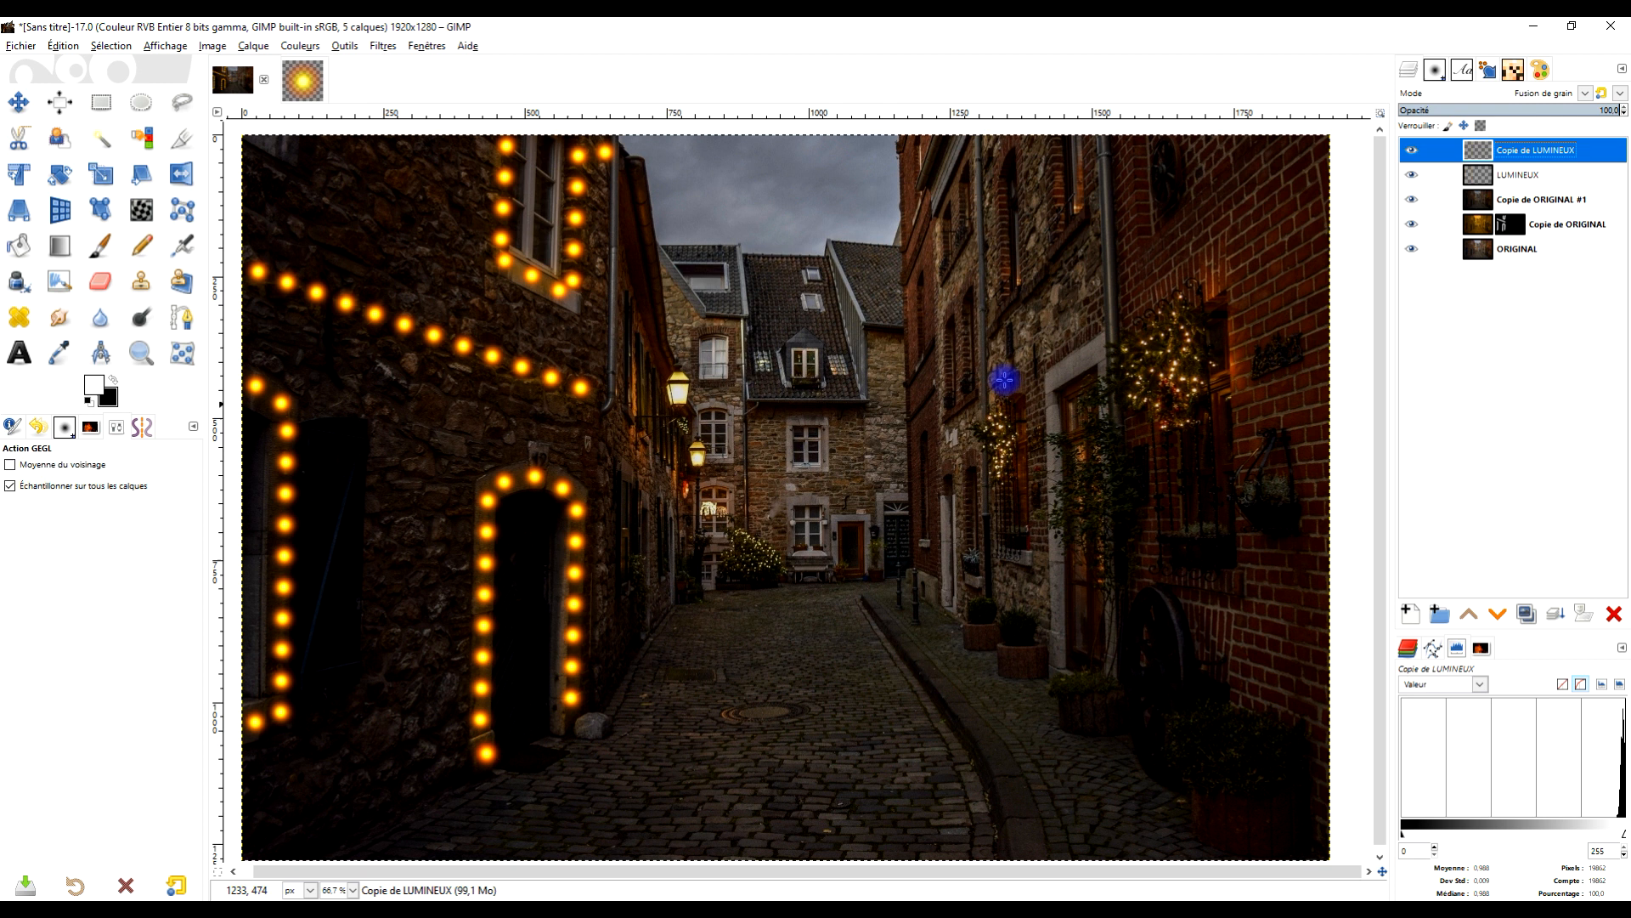
# Adjust the opacity of the multiplied layer "Copie de ORIGINAL #1" to 60.9.
pyautogui.click(1517, 203)
pyautogui.moveTo(1527, 109); pyautogui.dragTo(1556, 108)
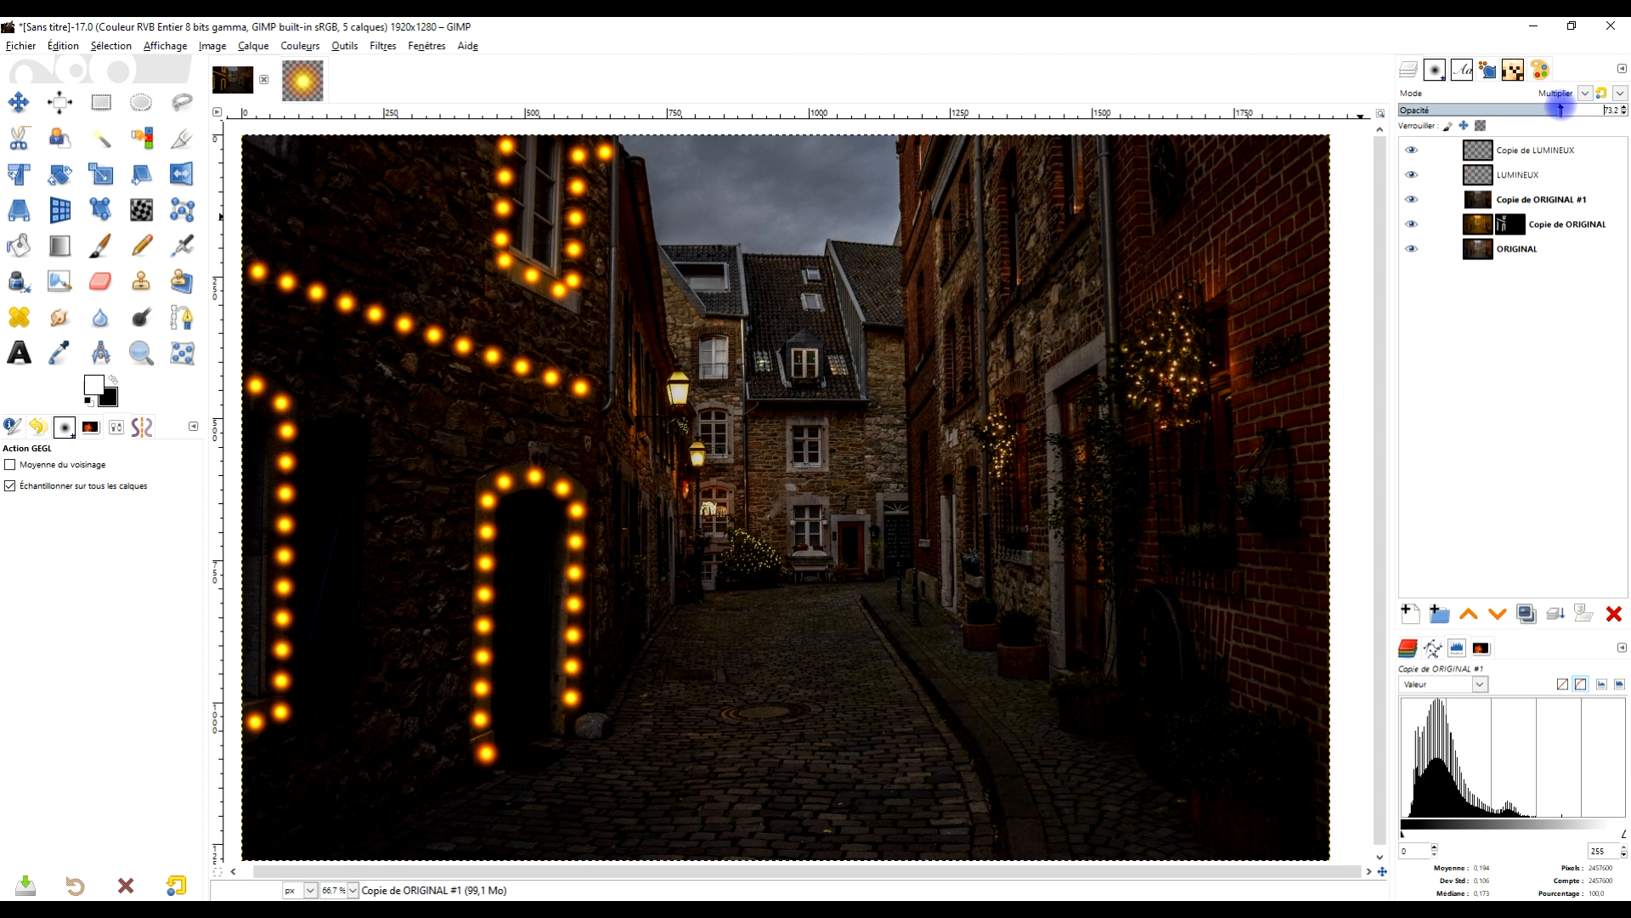
pyautogui.moveTo(1560, 108); pyautogui.dragTo(1534, 108)
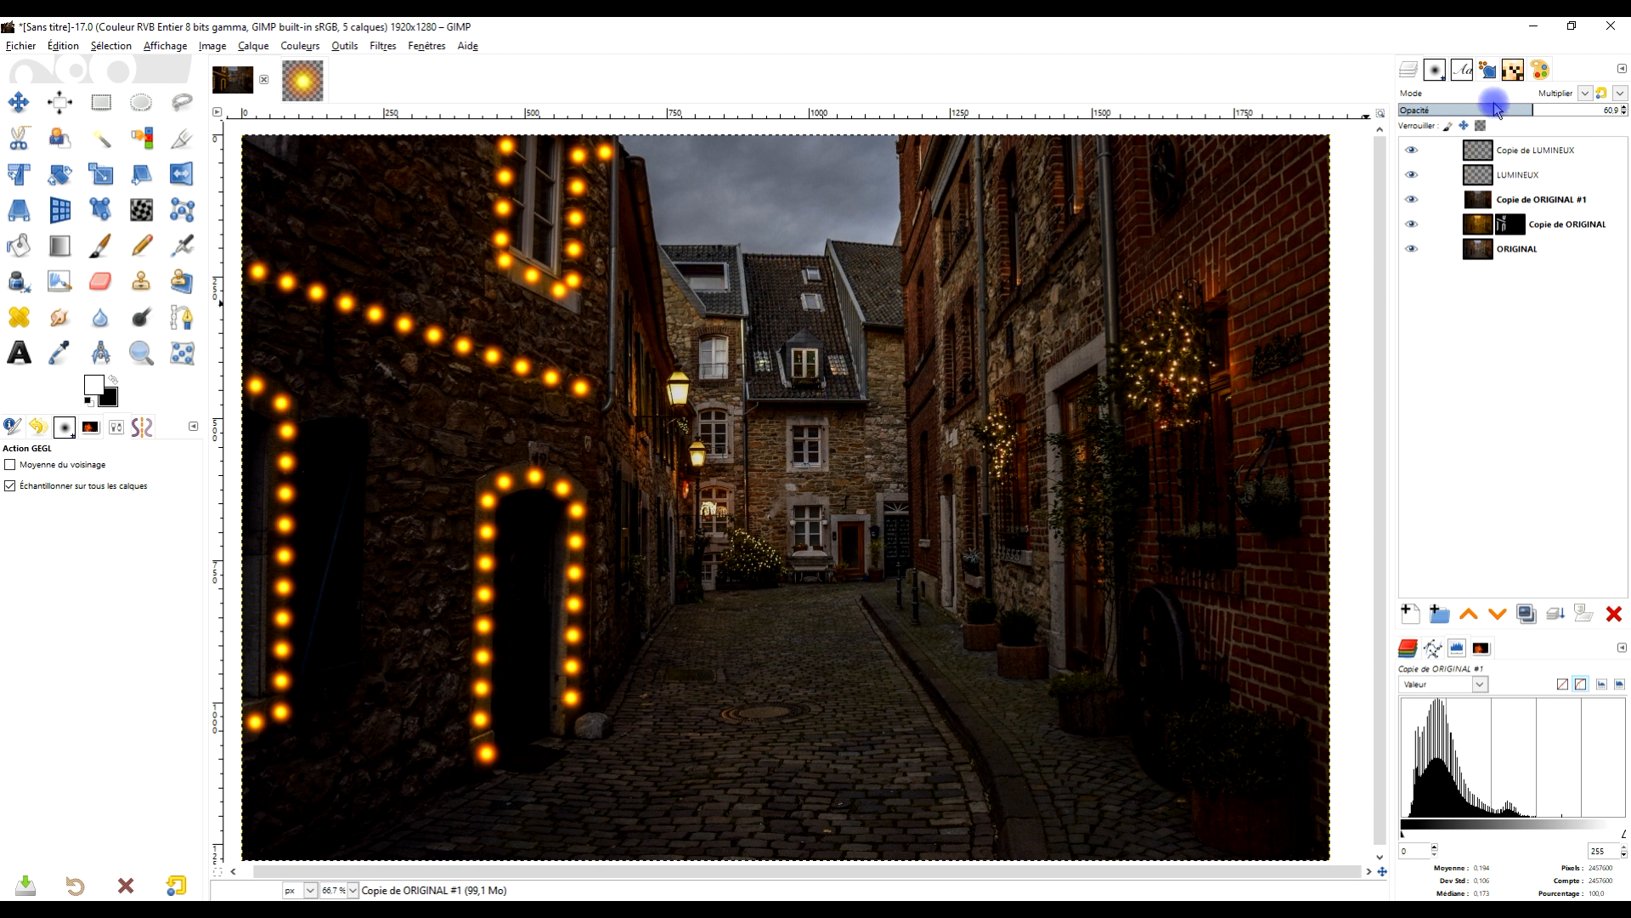
pyautogui.click(1408, 150)
# Rename the layer "Copie de LUMINEUX" as "LUMINEUX #2 fusion des grains".
pyautogui.click(1499, 150)
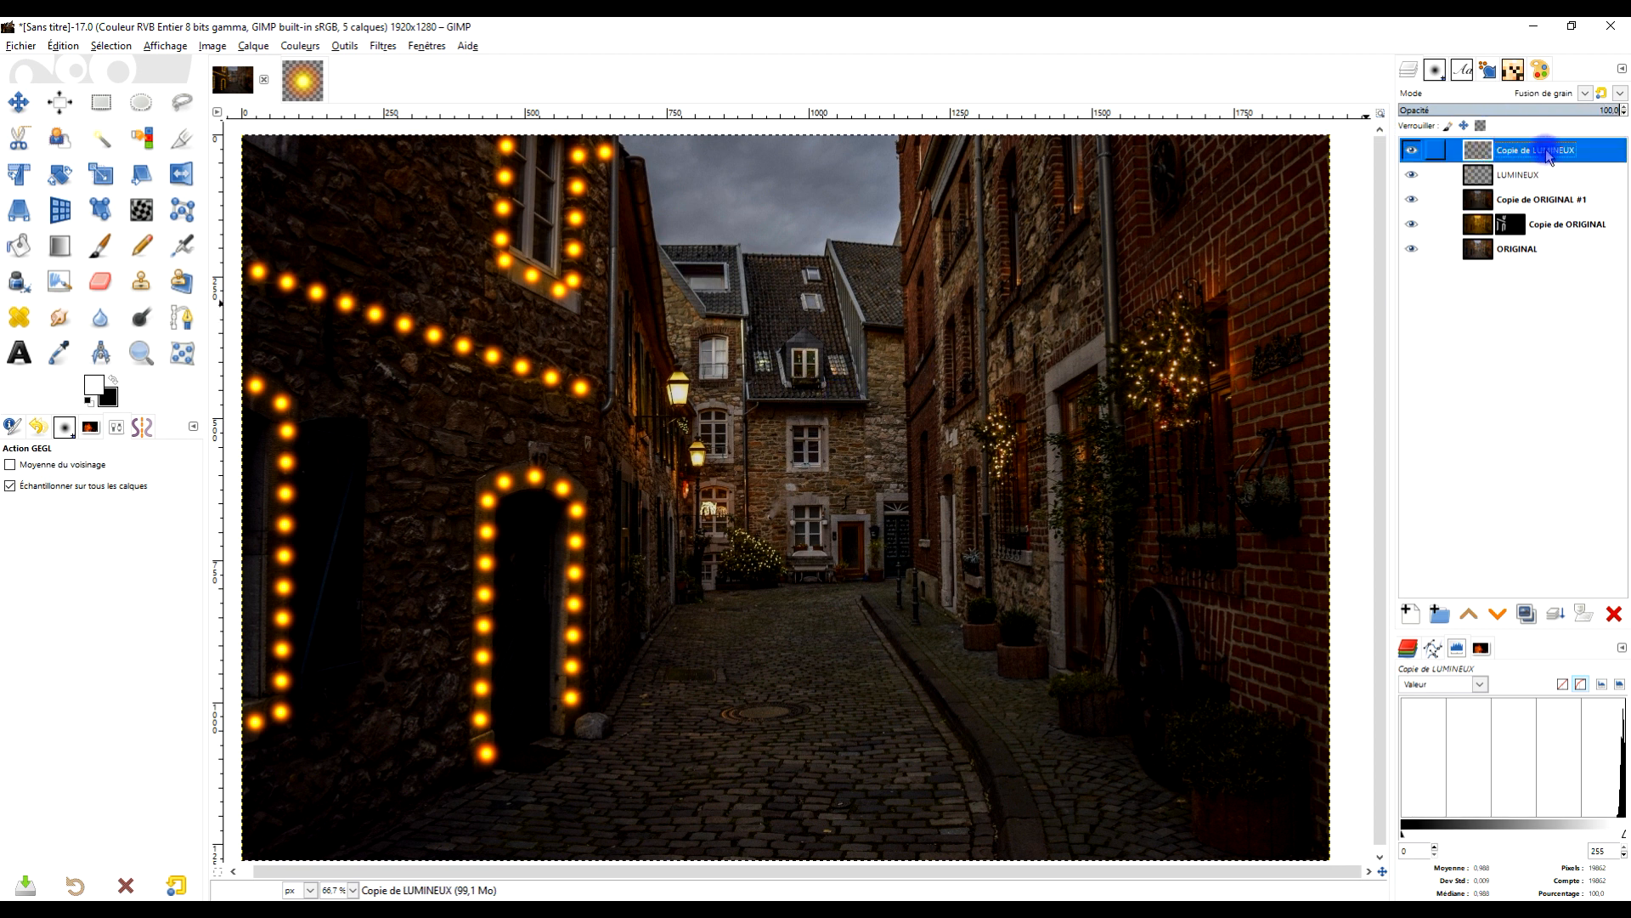
pyautogui.doubleClick(1546, 150)
pyautogui.click(1599, 150)
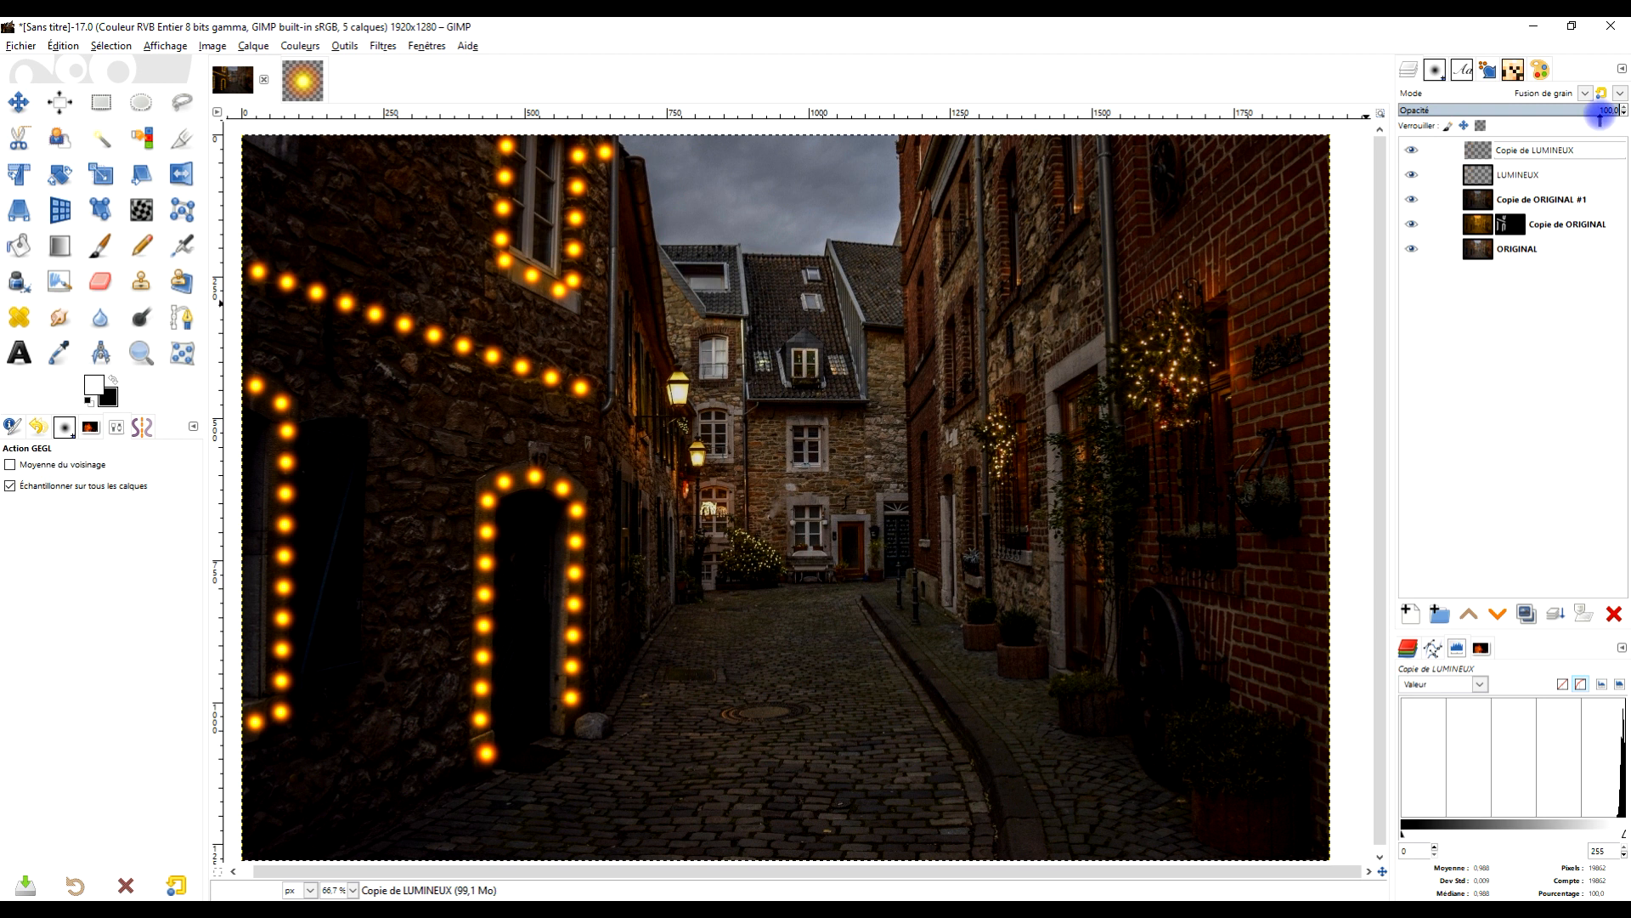
pyautogui.press('Home')
pyautogui.hotkey('shift', 'End')
pyautogui.write('LUMINEU')
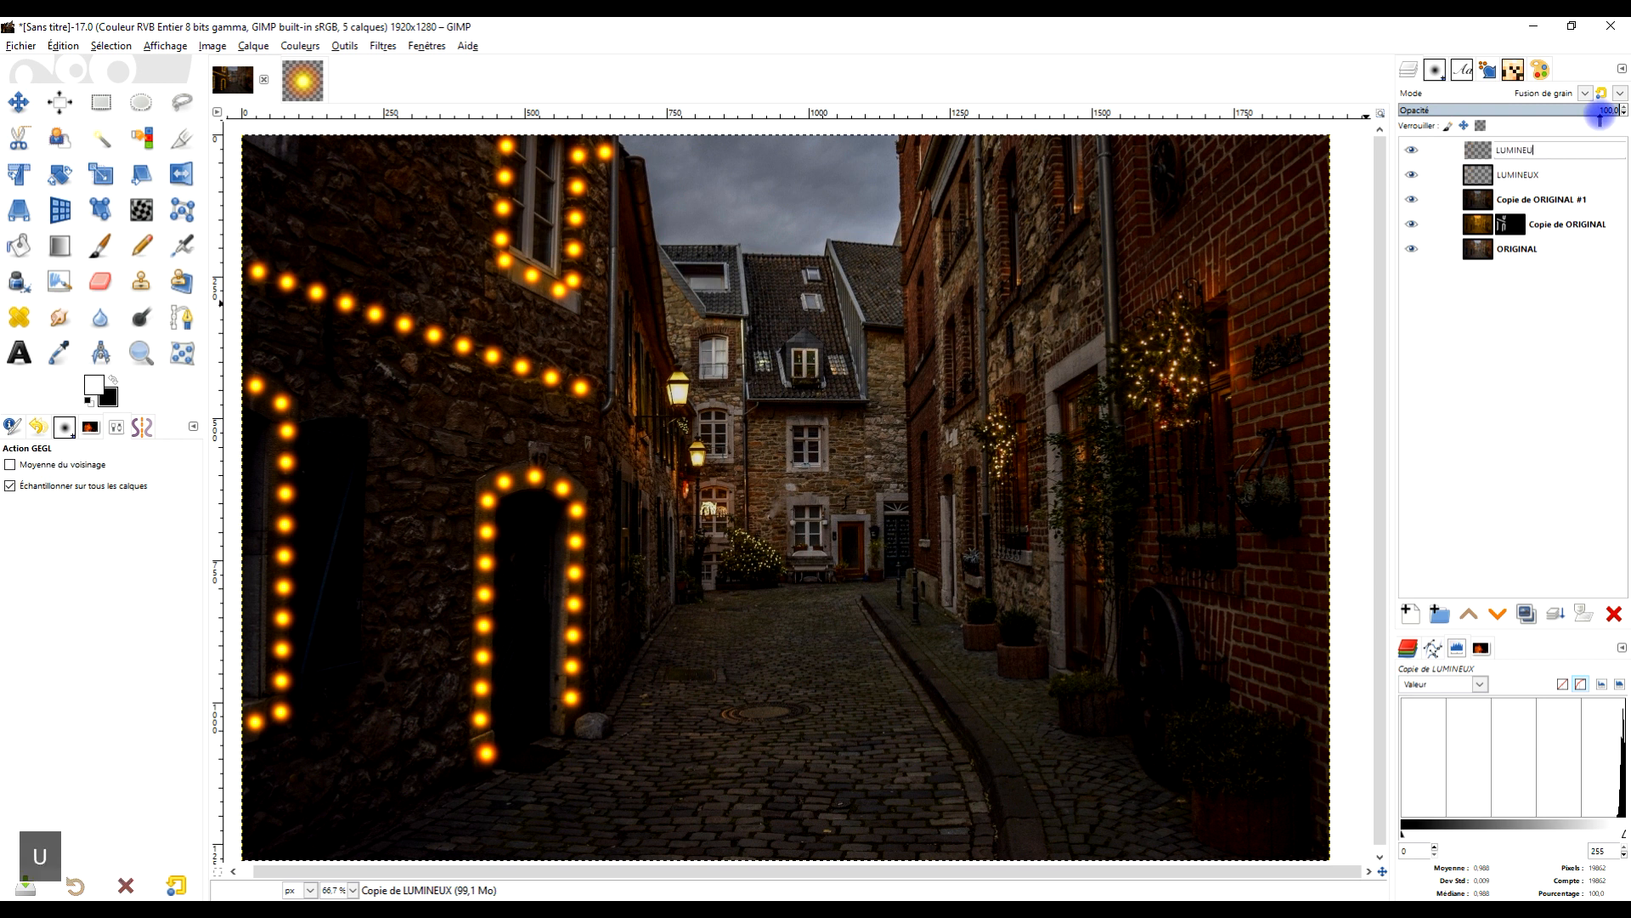
pyautogui.write('X #')
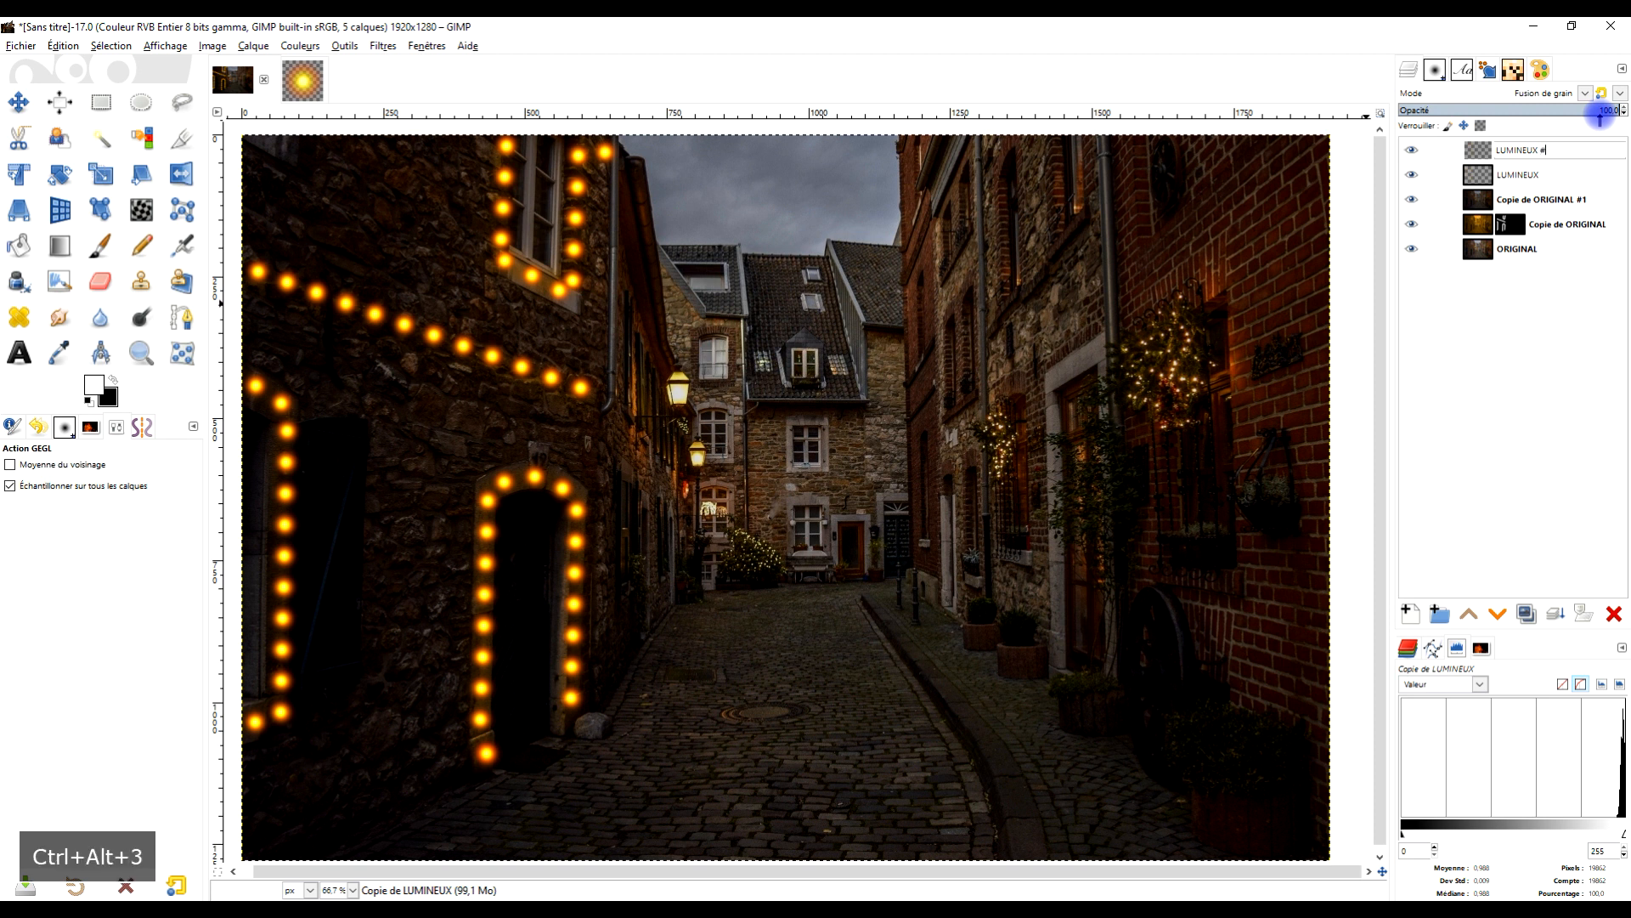
pyautogui.write('2')
pyautogui.press('capslock')
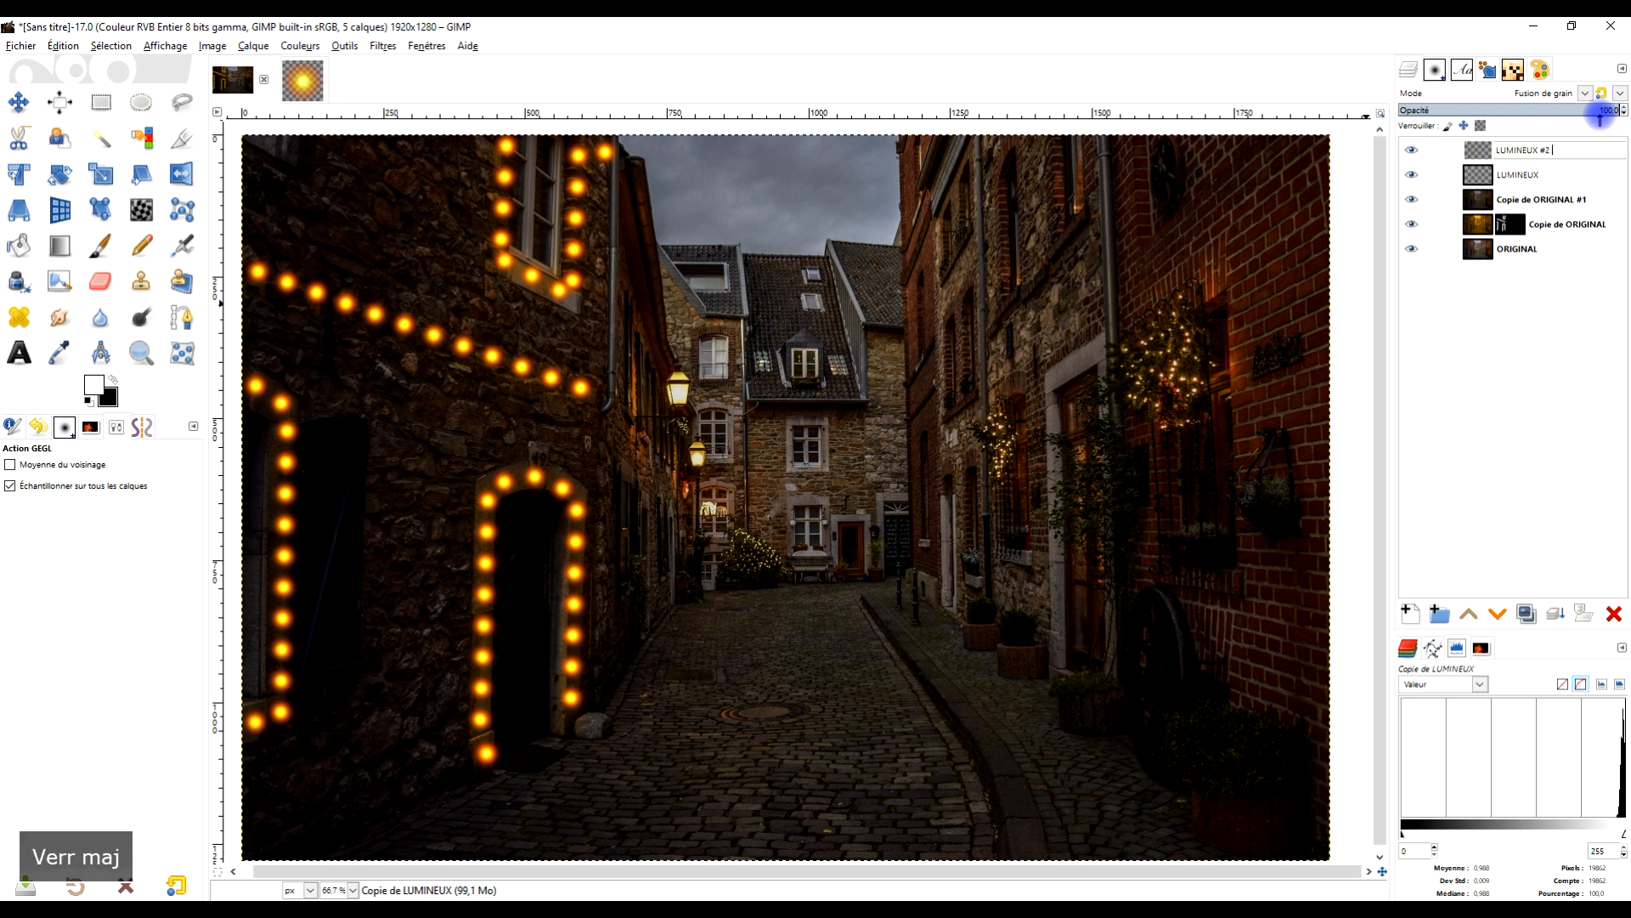
pyautogui.write('Fu')
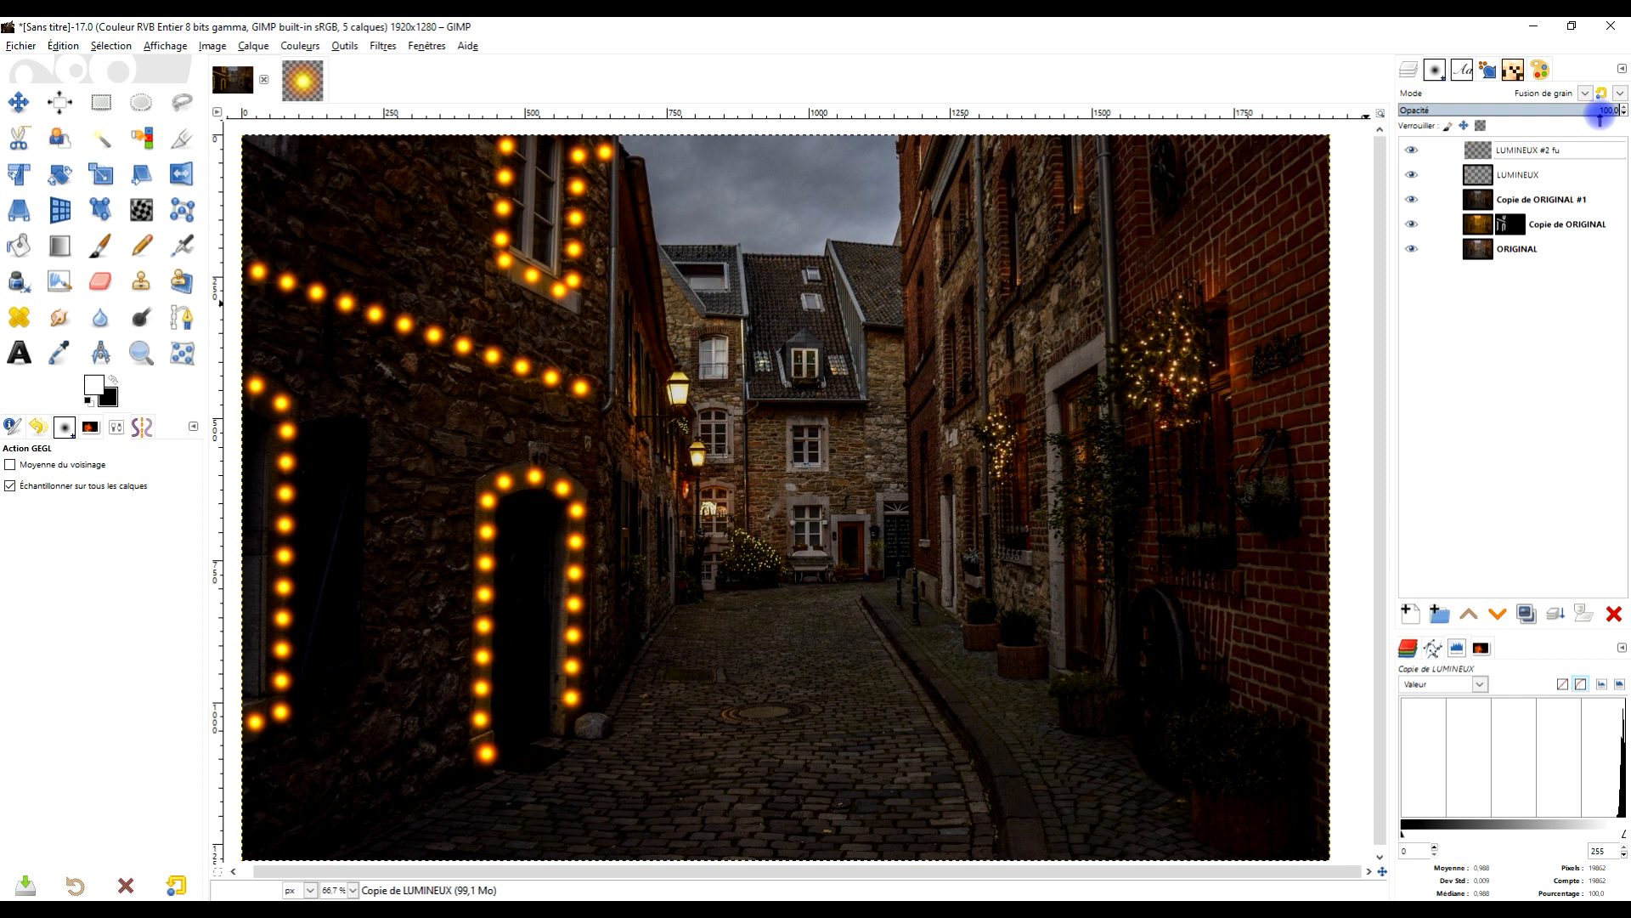
pyautogui.write('sion des g')
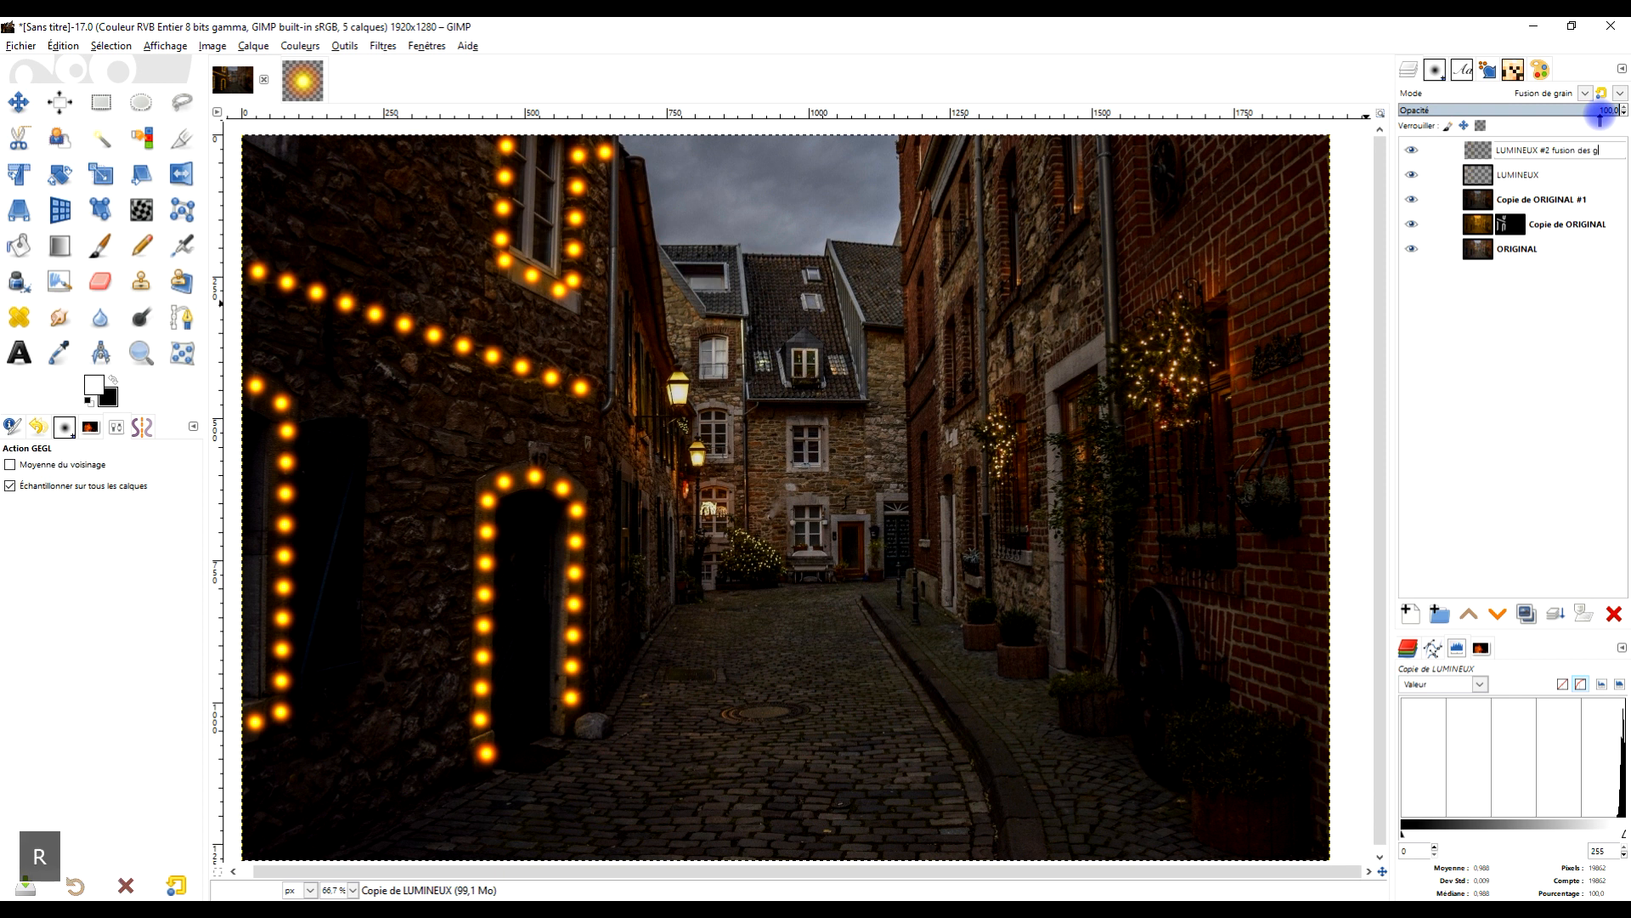
pyautogui.write('rains')
pyautogui.press('Return')
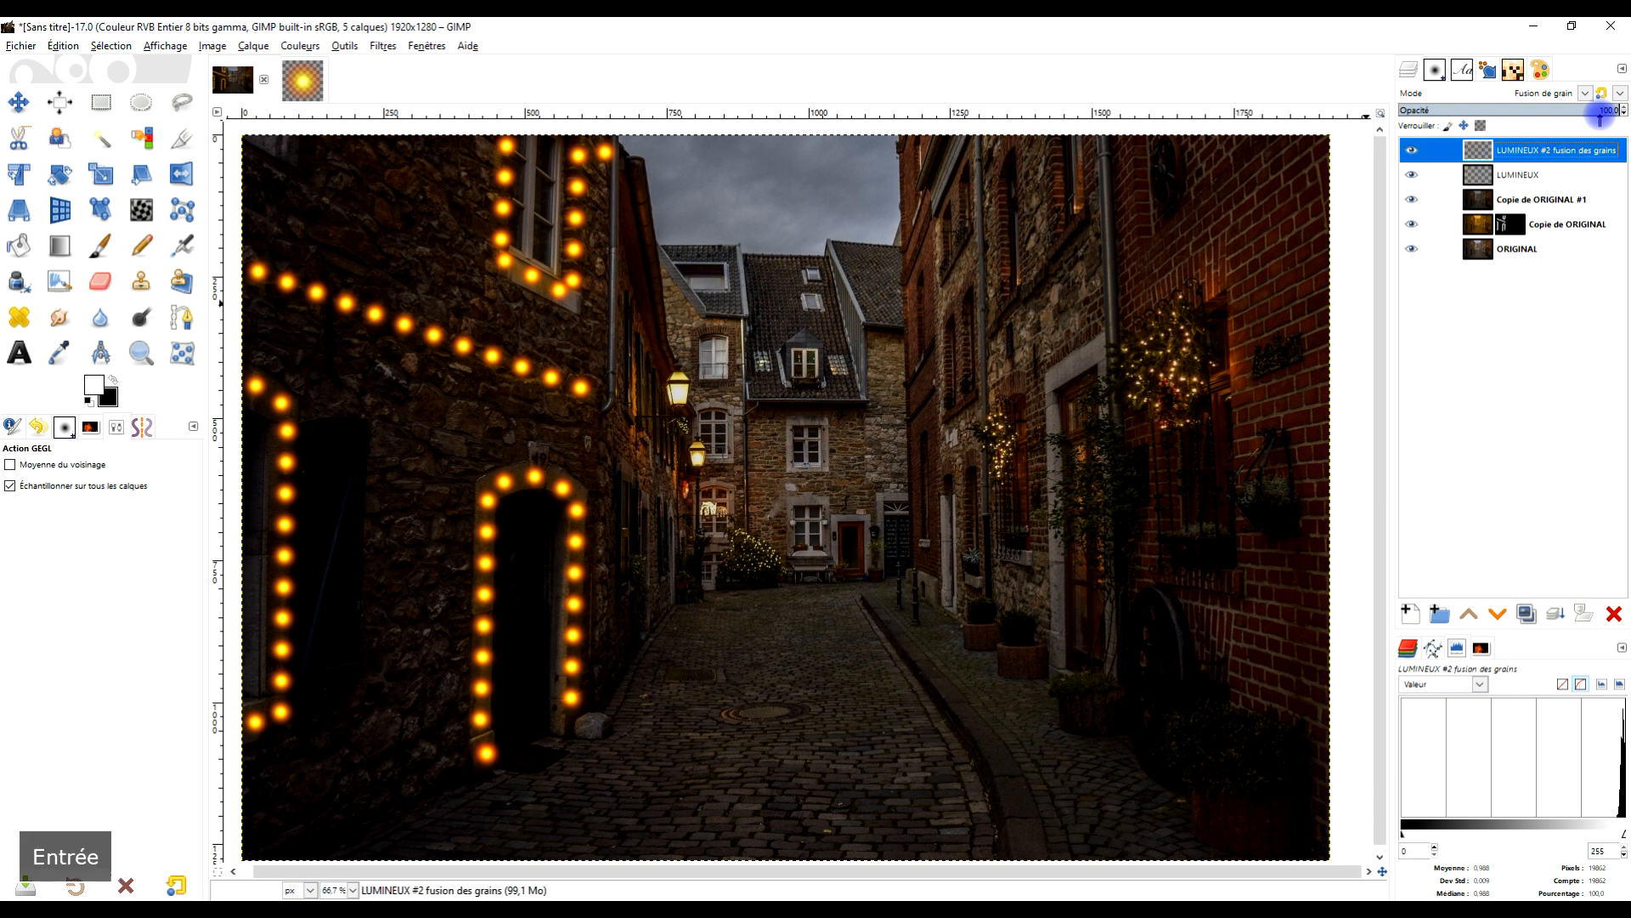
# Rename the layer "Copie de ORIGINAL #1" as "ORIGINAL #2 multiplier".
pyautogui.click(1496, 176)
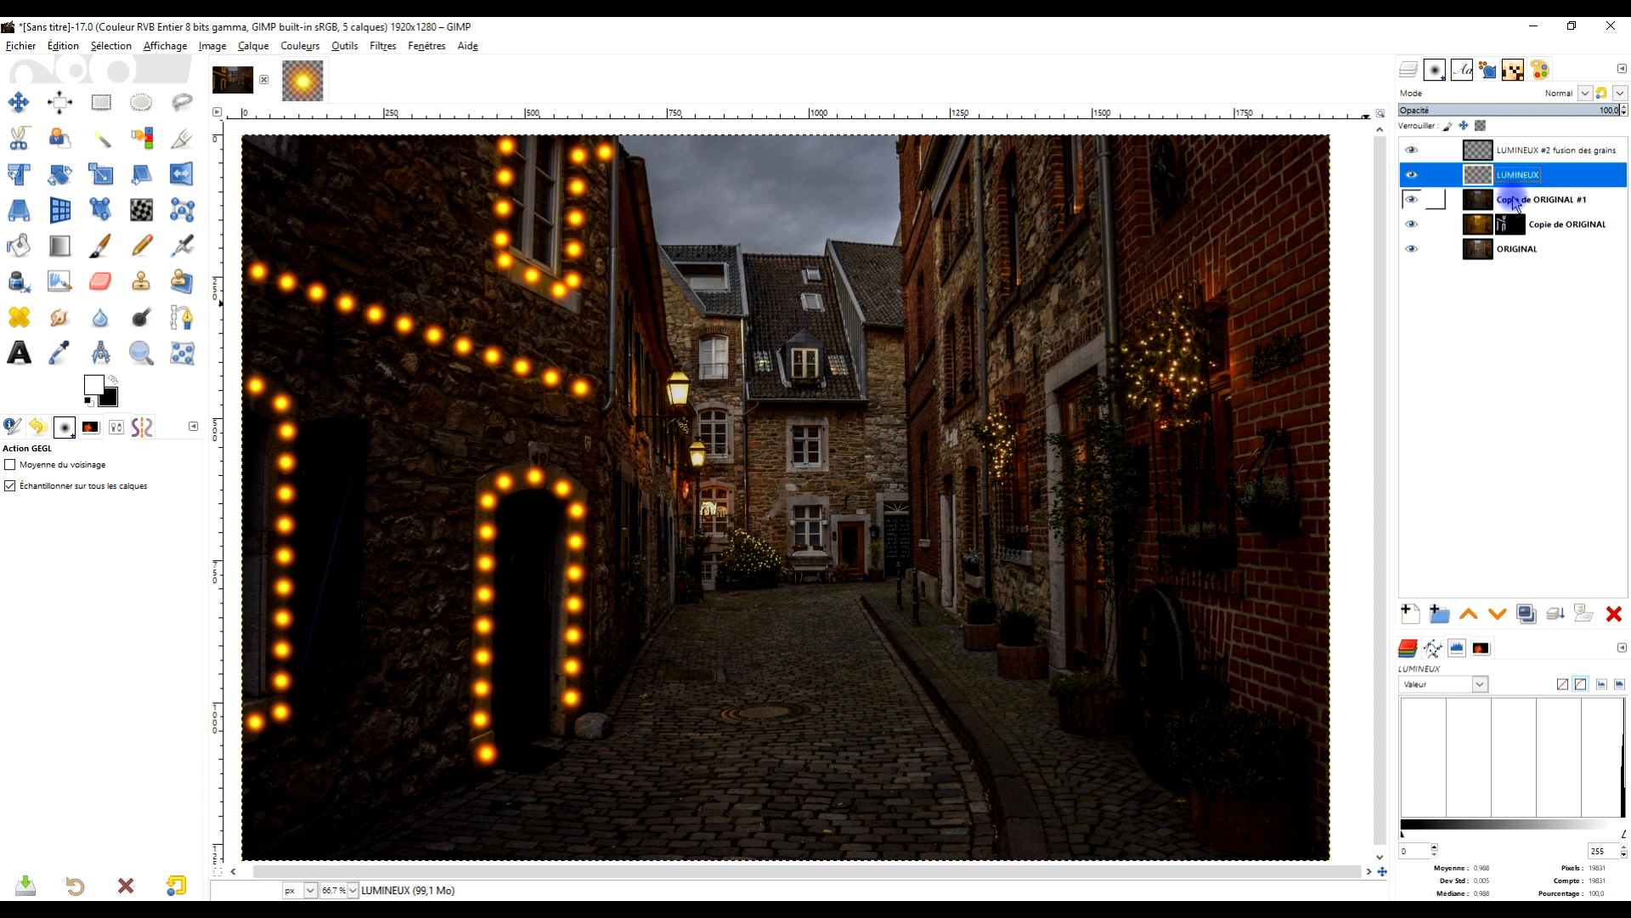
pyautogui.click(1515, 202)
pyautogui.doubleClick(1523, 199)
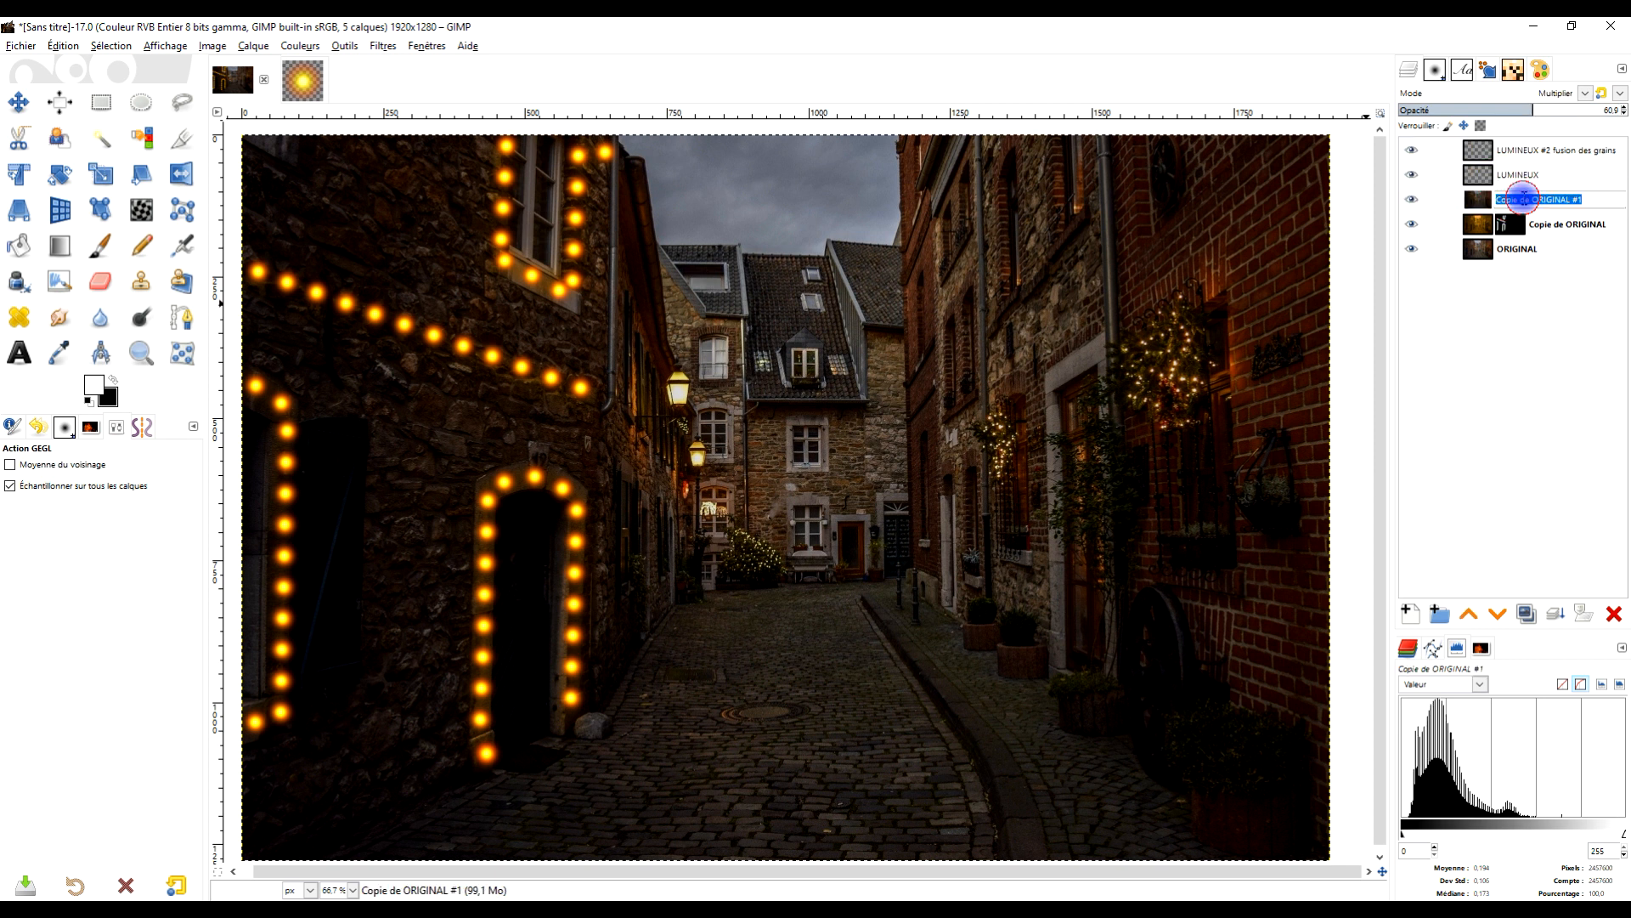
pyautogui.moveTo(1593, 199); pyautogui.dragTo(1536, 199)
pyautogui.moveTo(1423, 208); pyautogui.dragTo(1494, 176)
pyautogui.press('Delete')
pyautogui.write('O')
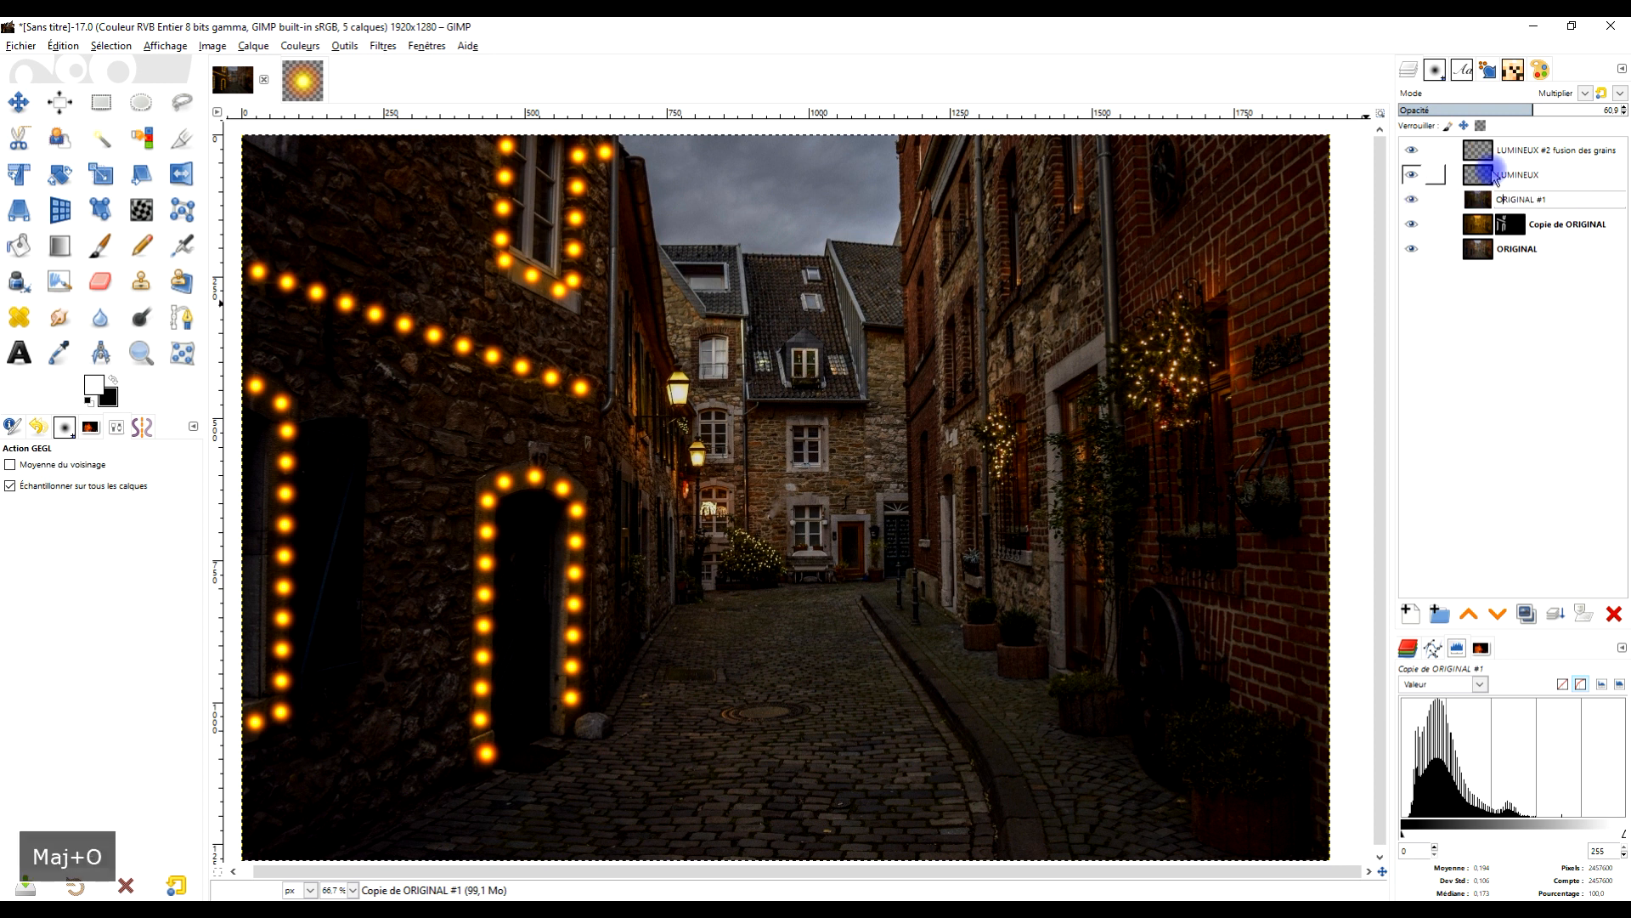
pyautogui.press('Right')
pyautogui.press('End')
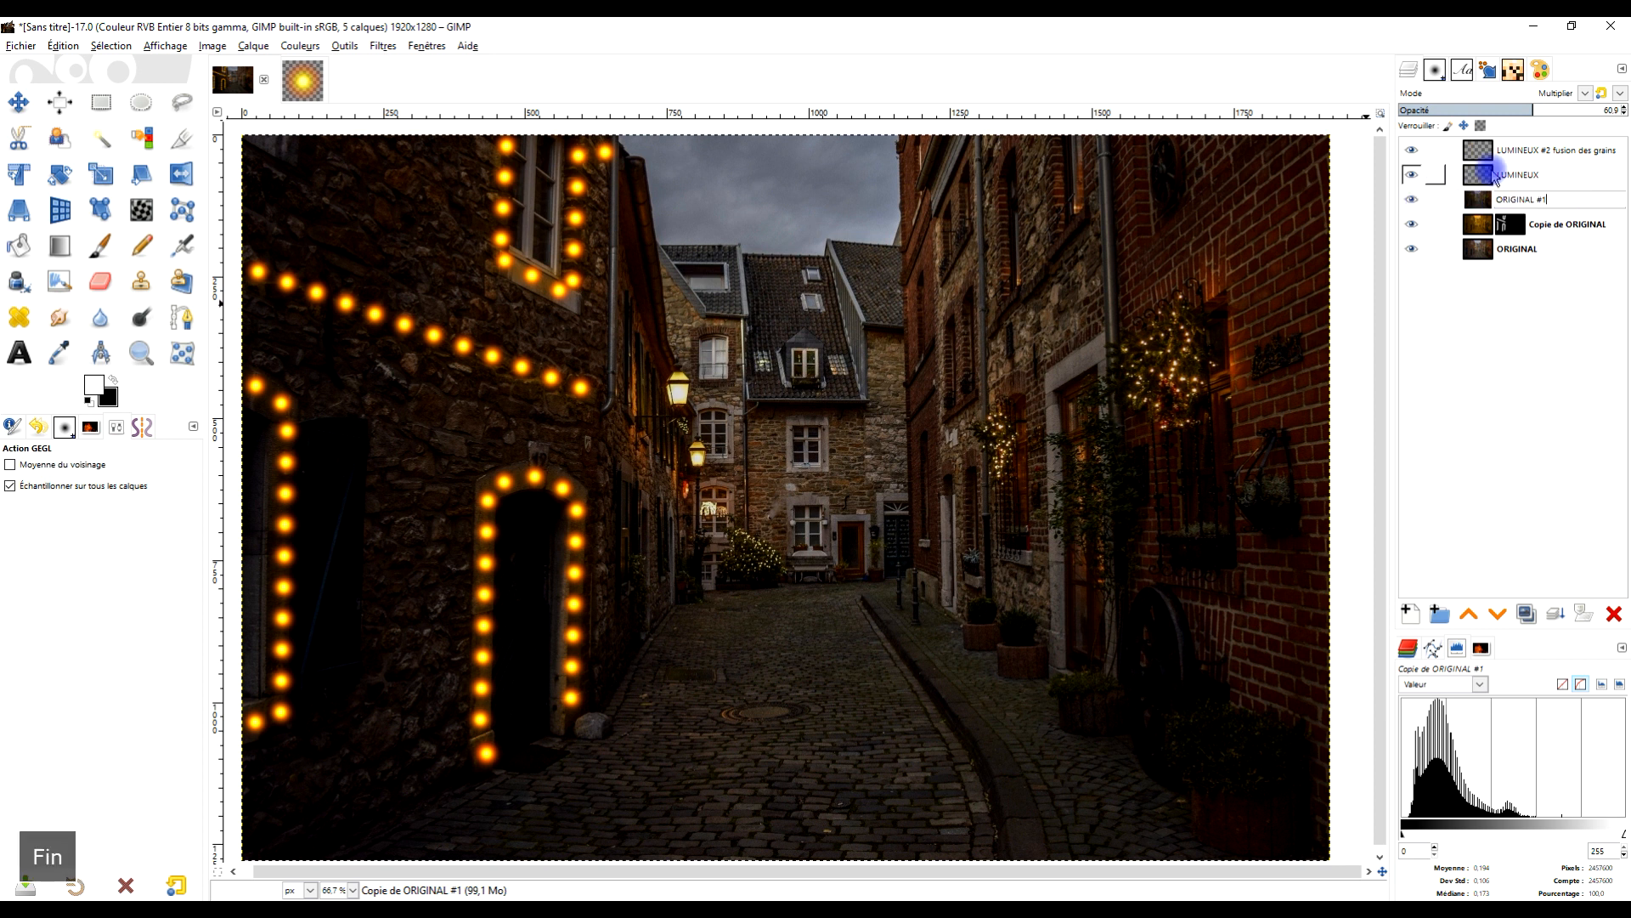
pyautogui.hotkey('shift', 'Left')
pyautogui.write('2 ')
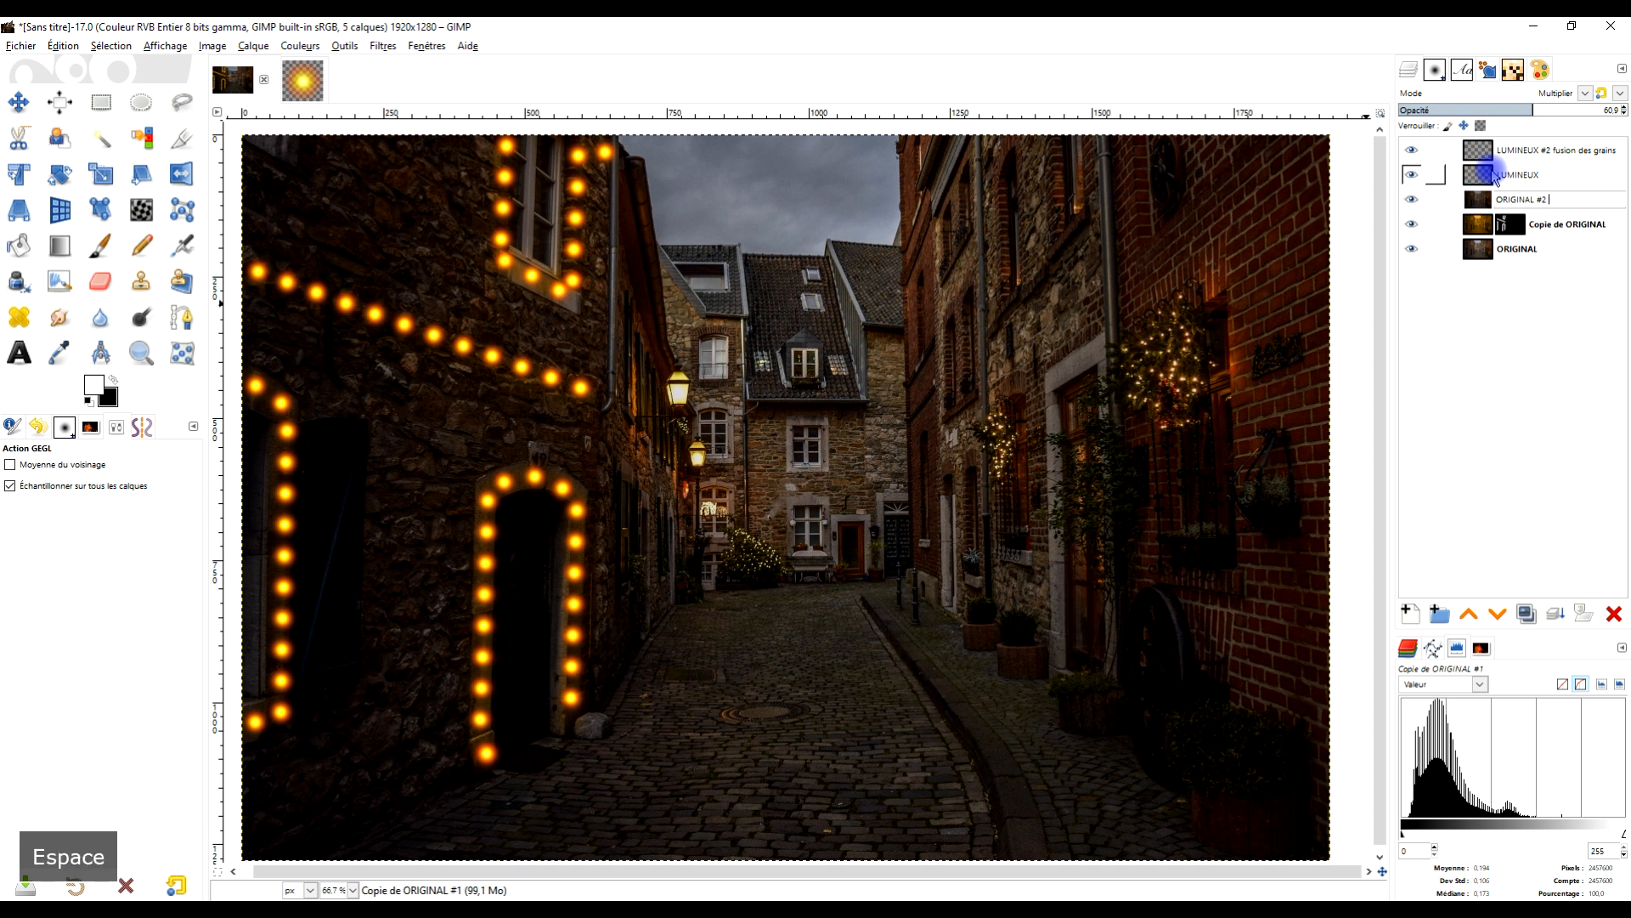
pyautogui.write('multiplier')
pyautogui.press('Return')
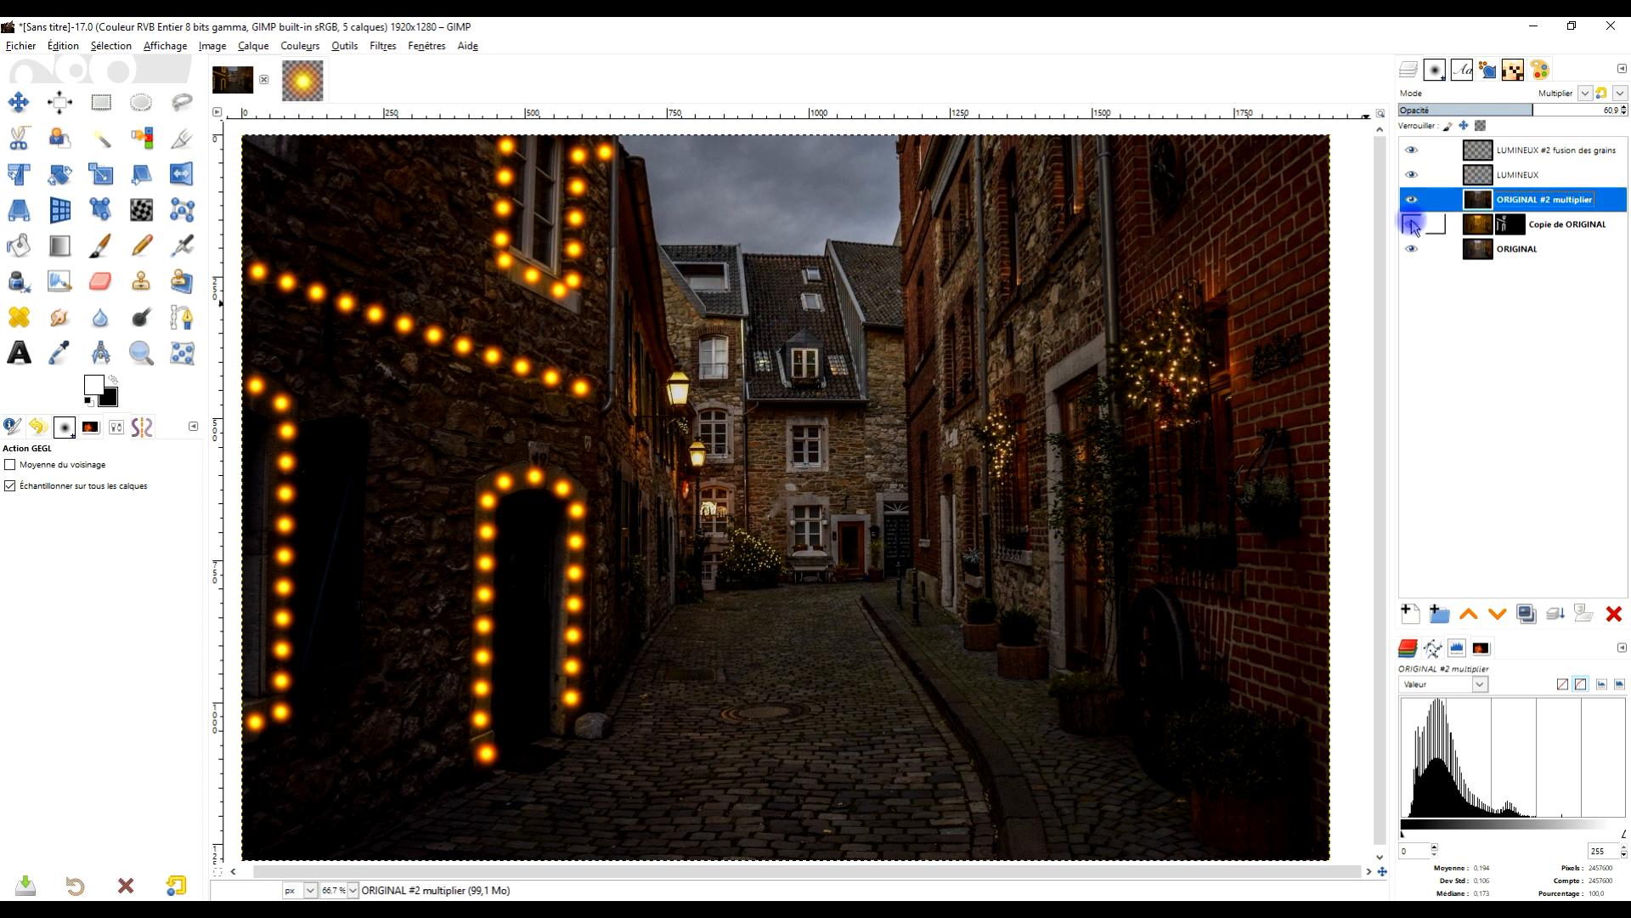
# Rename the layer "Copie de ORIGINAL" as "ORIGINAL #1 desaturé".
pyautogui.click(1591, 228)
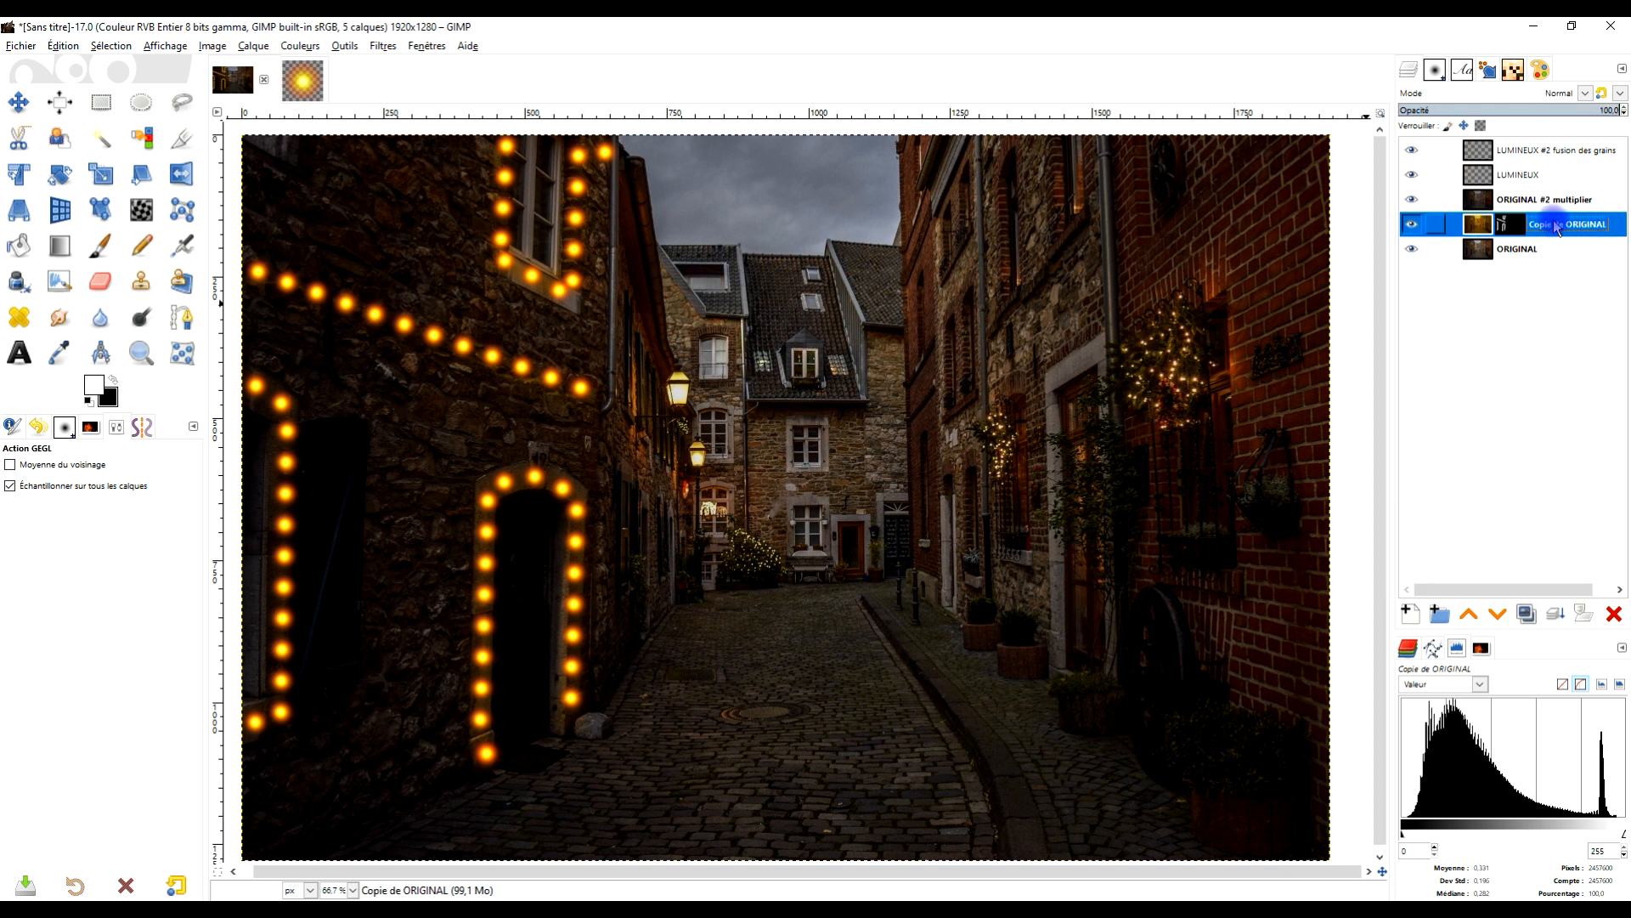
pyautogui.doubleClick(1554, 224)
pyautogui.click(1577, 224)
pyautogui.moveTo(1605, 224); pyautogui.dragTo(1413, 219)
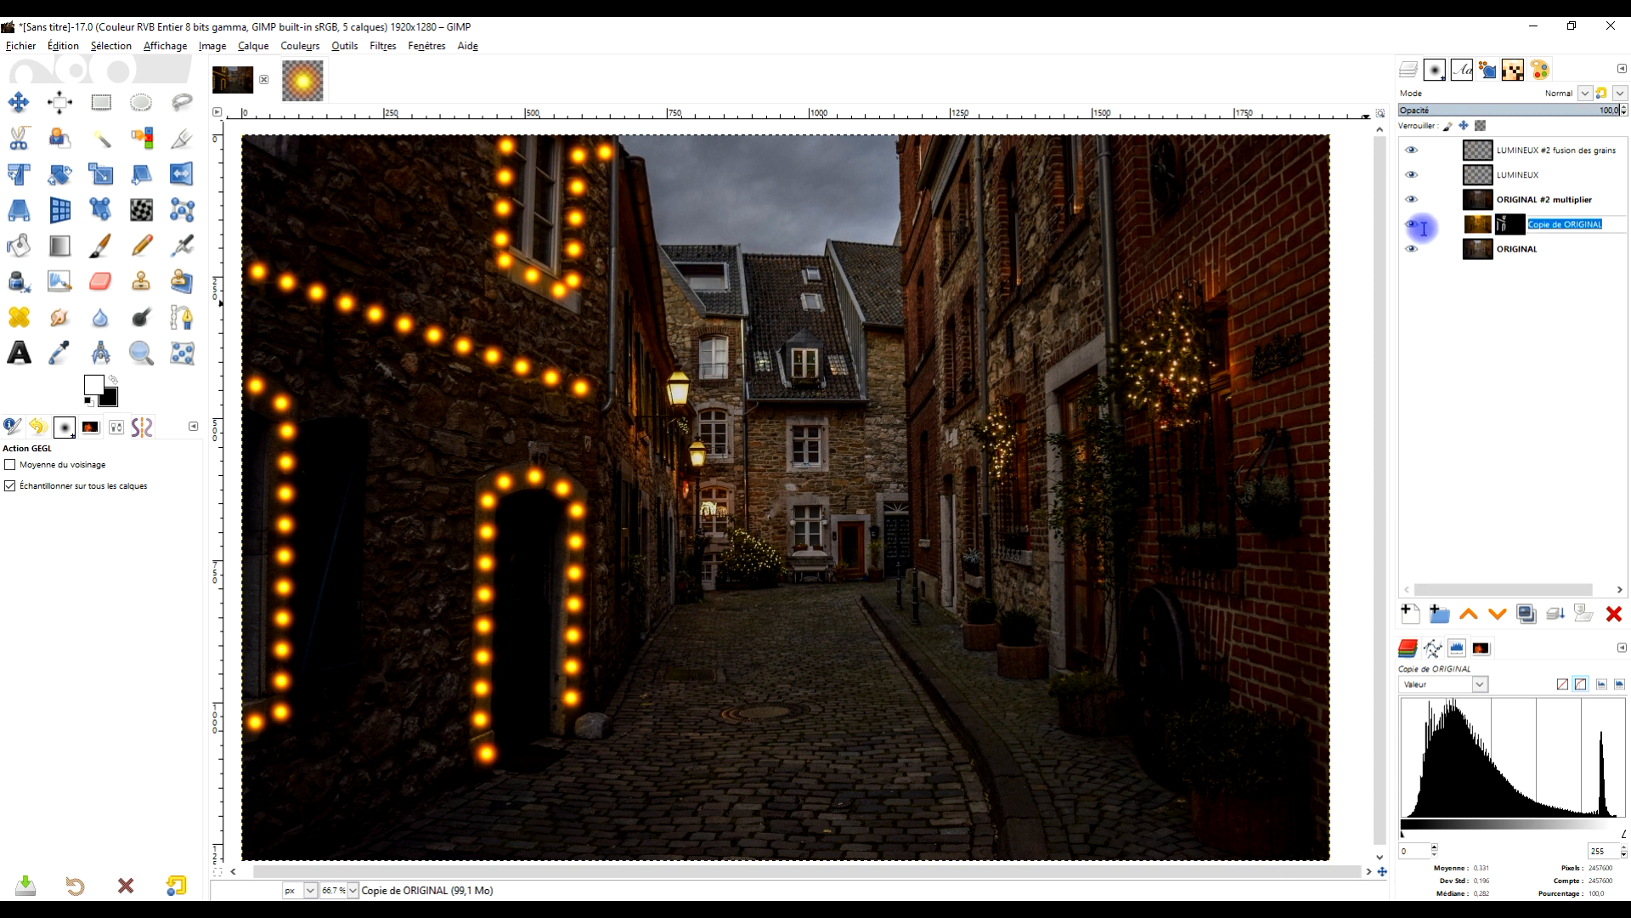
pyautogui.press('Delete')
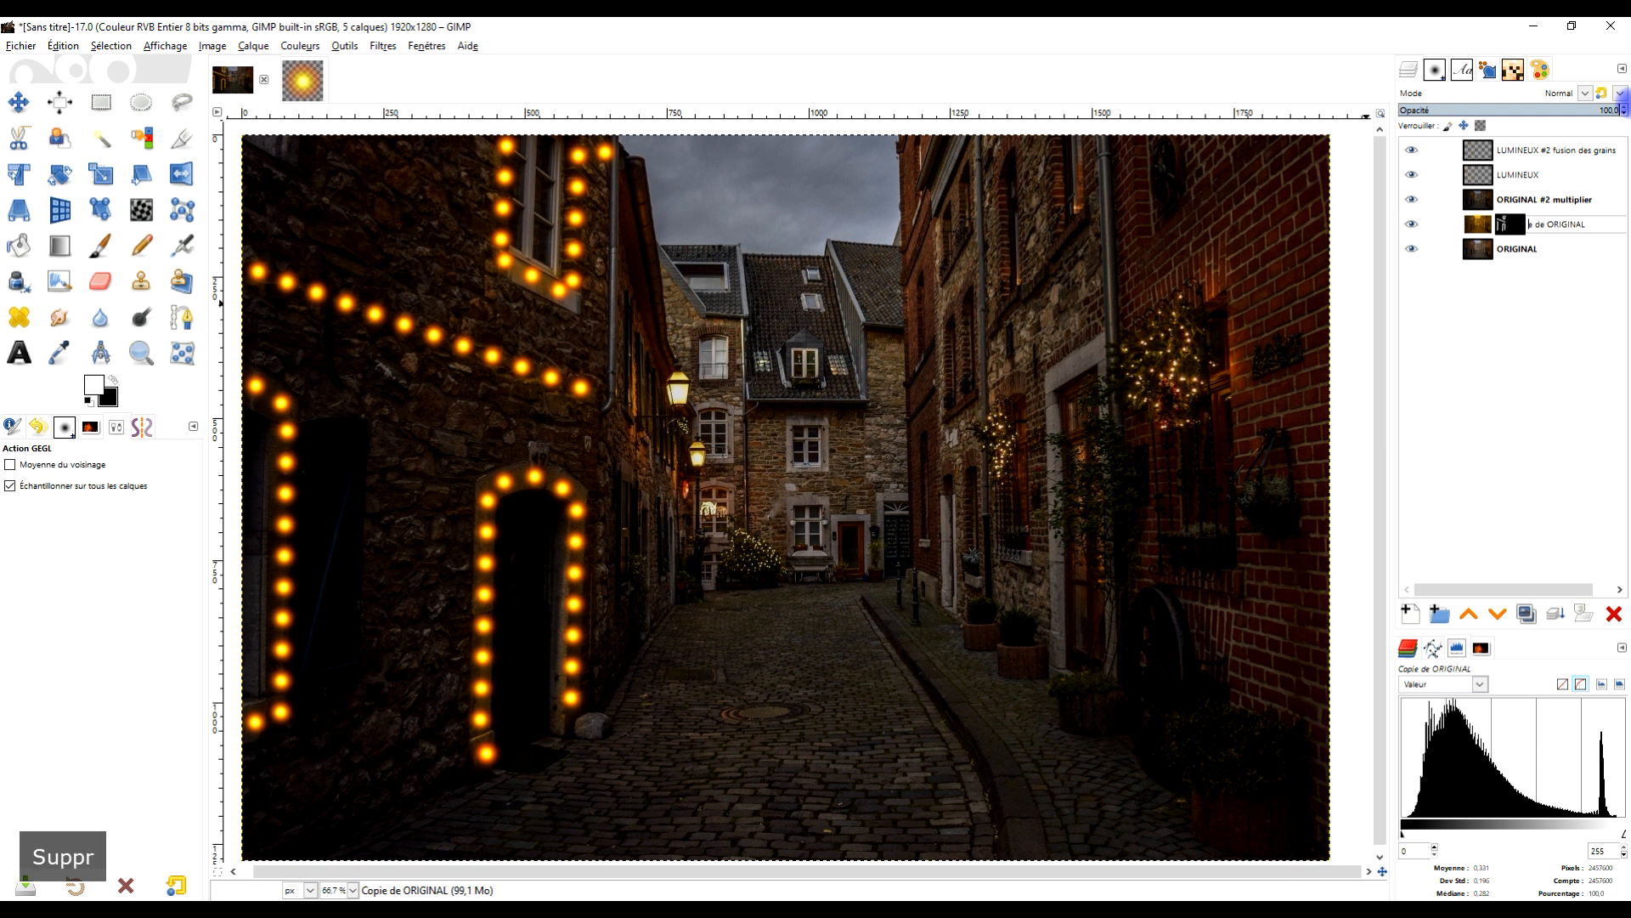
pyautogui.press('End')
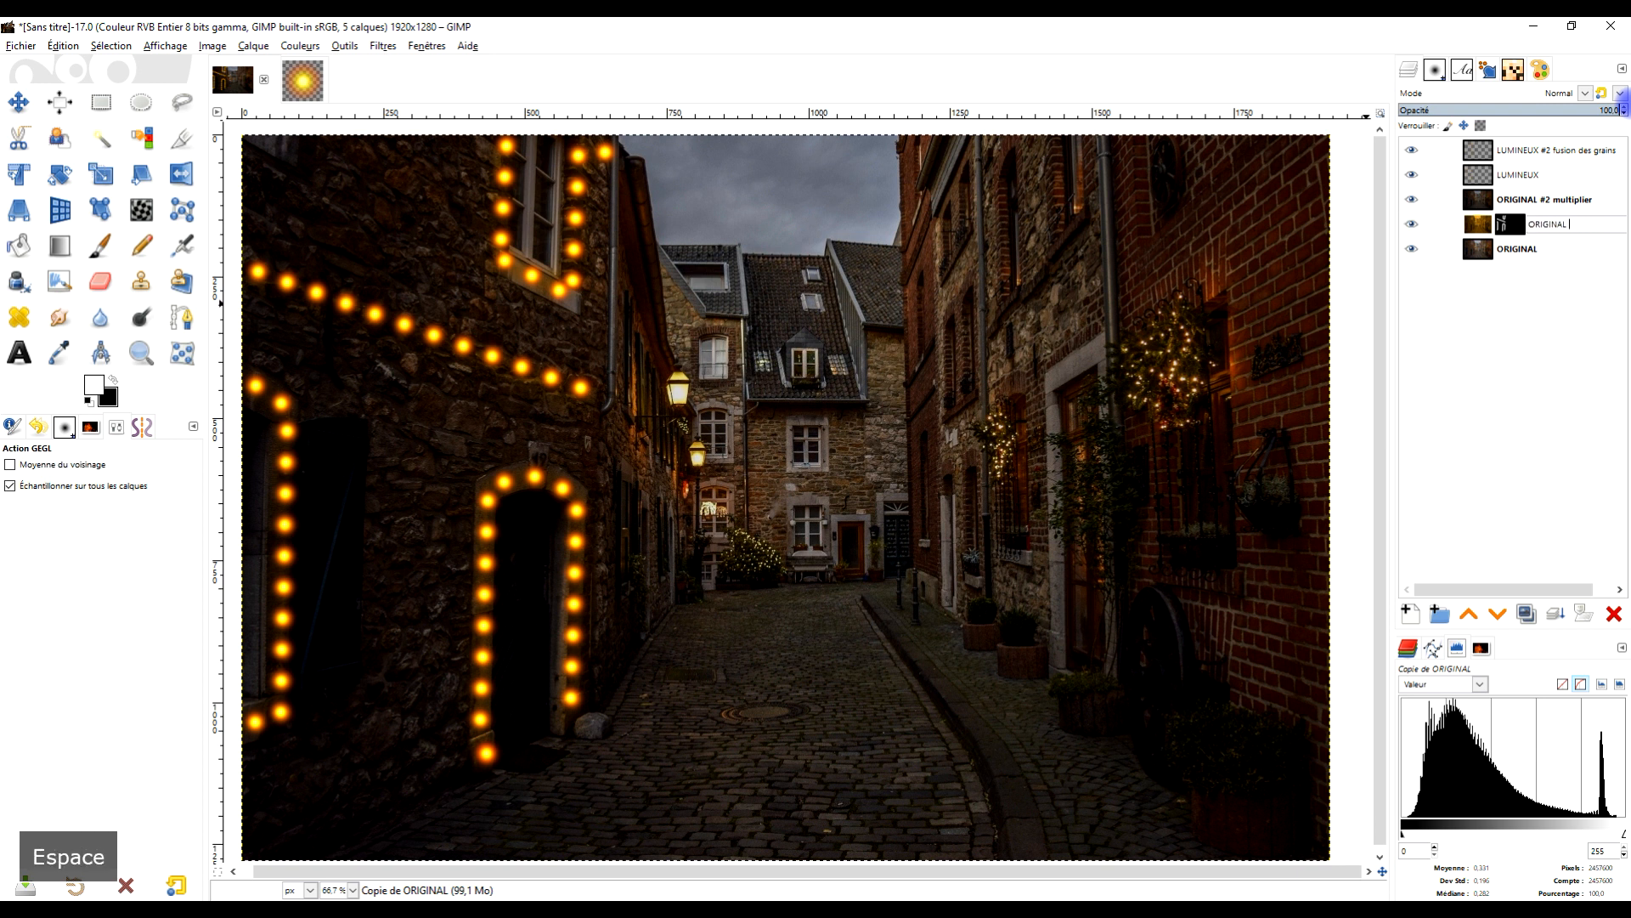
pyautogui.write('#1 desature')
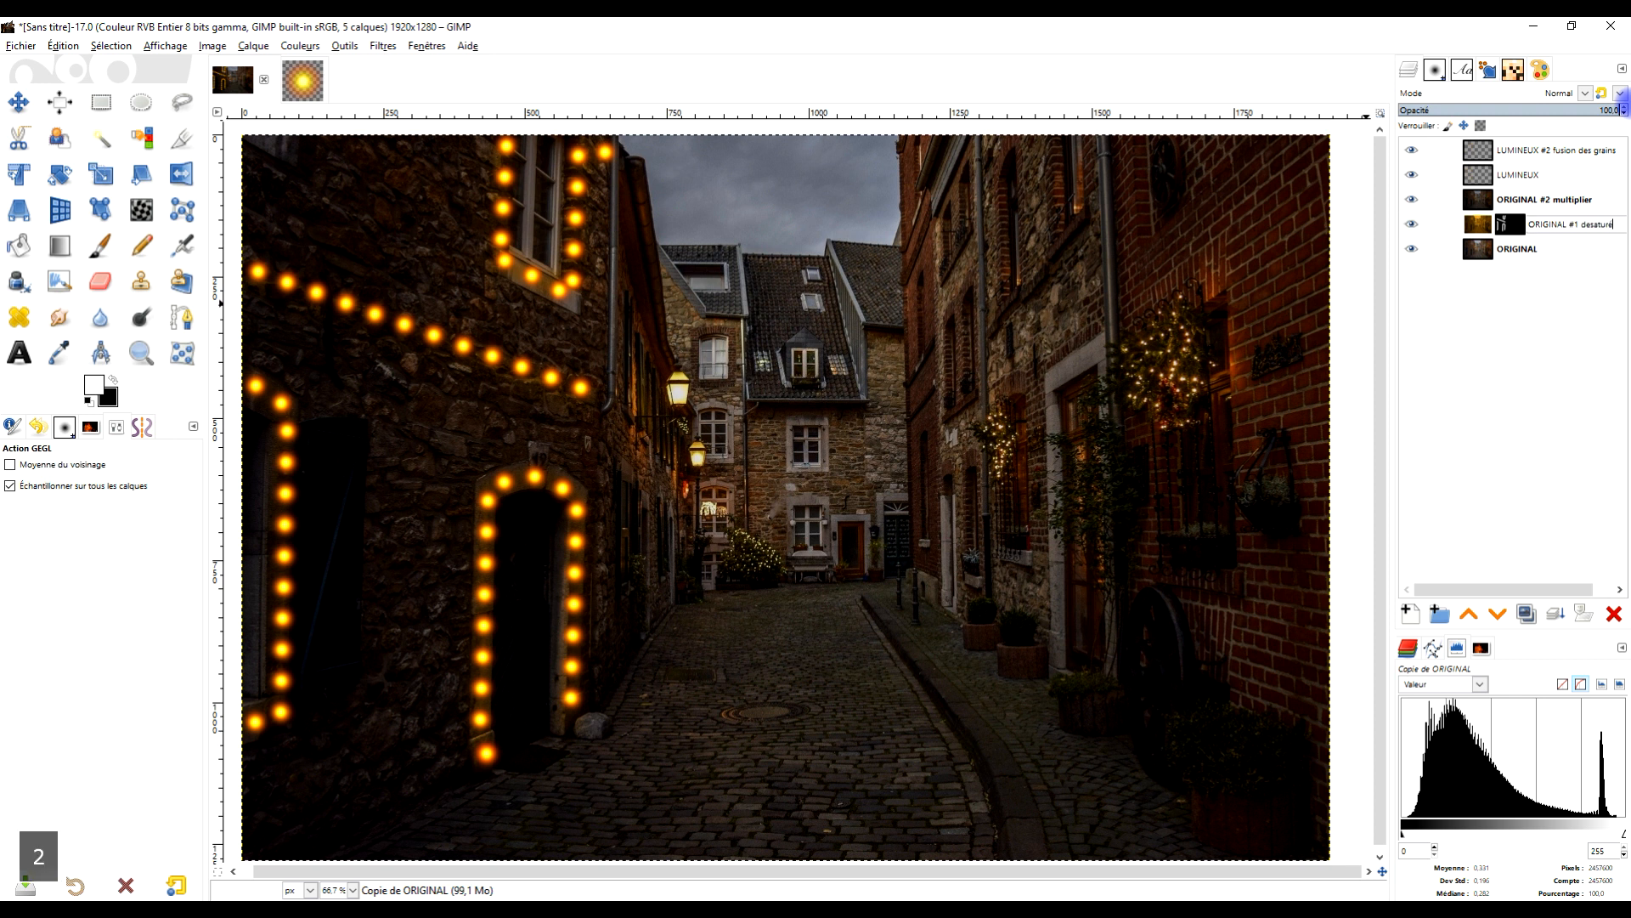
pyautogui.press('Return')
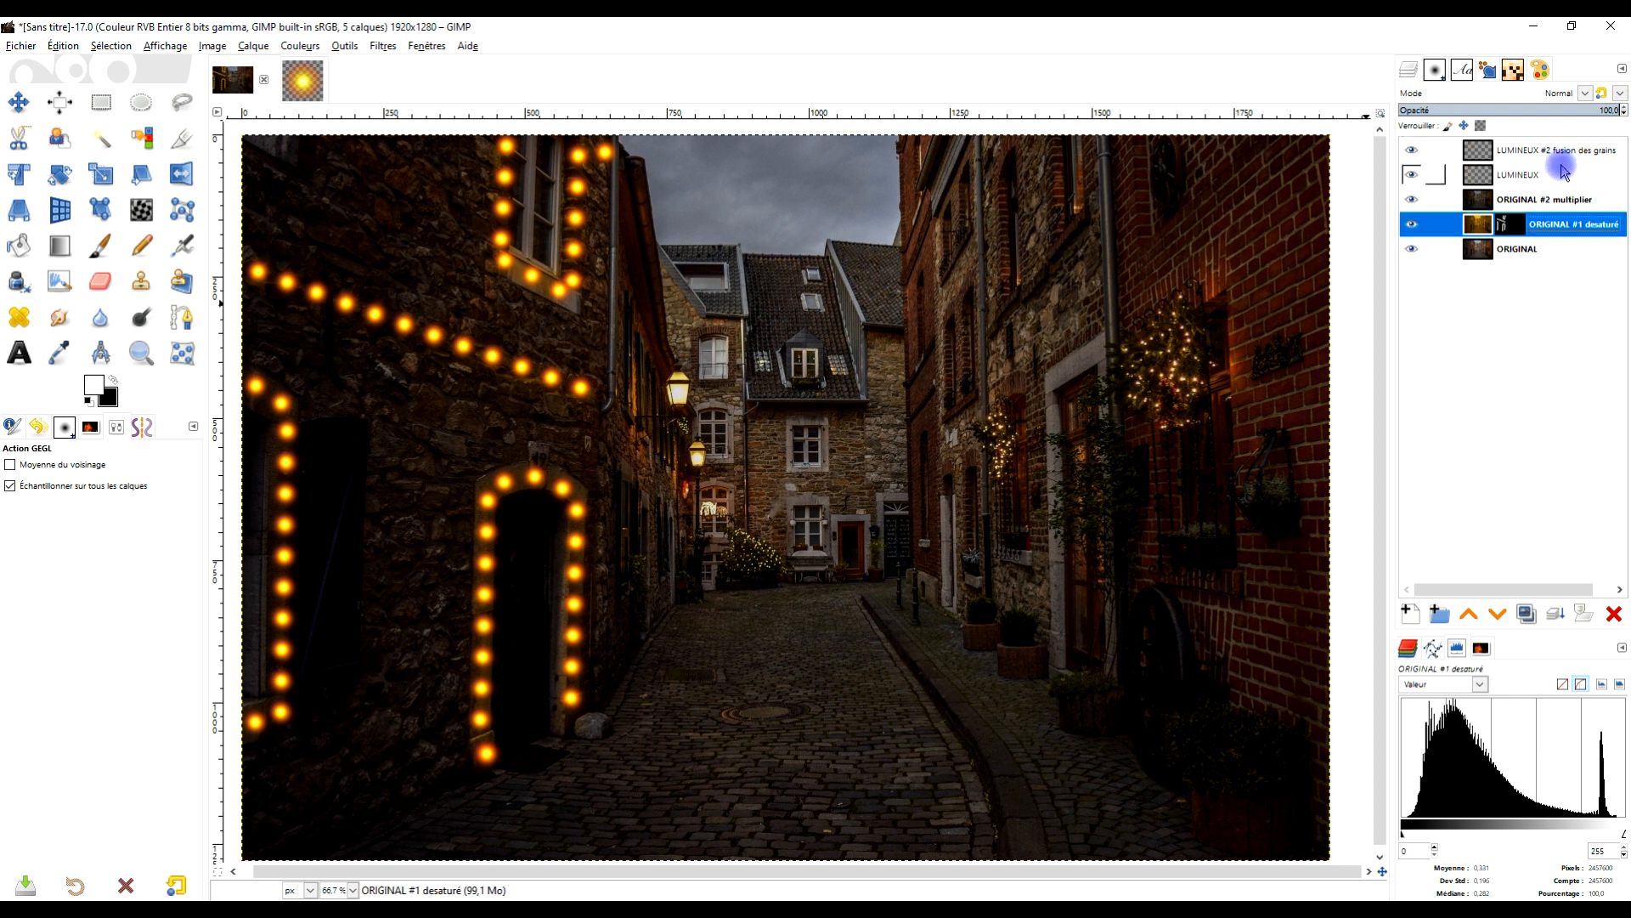
# Widen the layers dock and extend the masked layer's name to "ORIGINAL #1 desaturé colorié jaune".
pyautogui.moveTo(1387, 310); pyautogui.dragTo(1308, 306)
pyautogui.click(1544, 231)
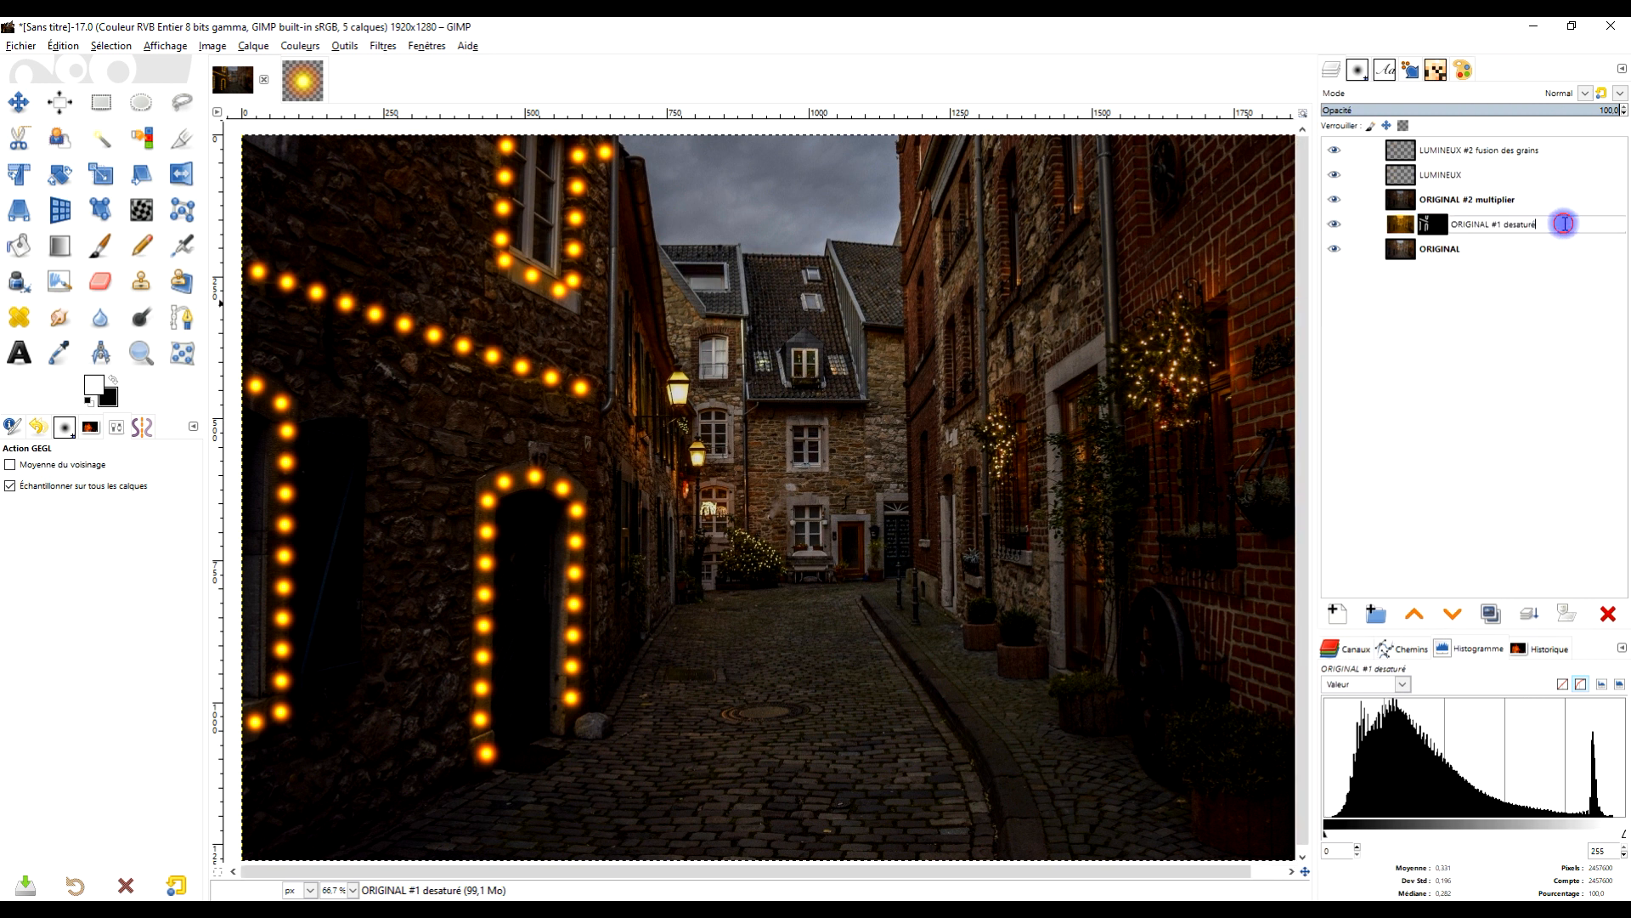
pyautogui.write('colo')
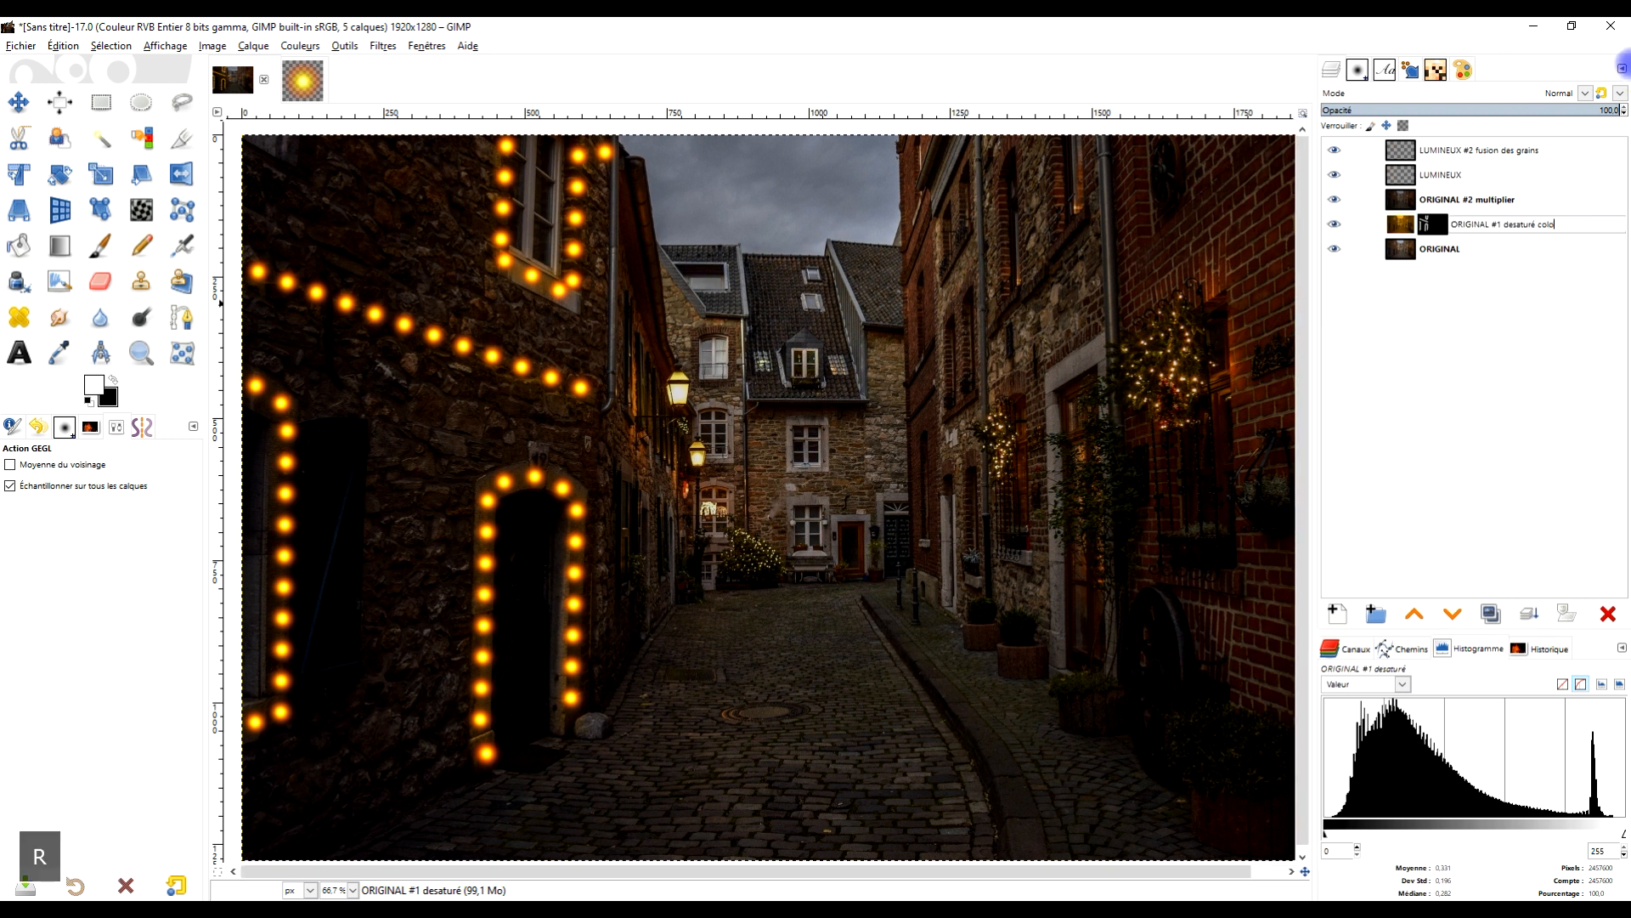
pyautogui.write('rié jaune')
pyautogui.press('Return')
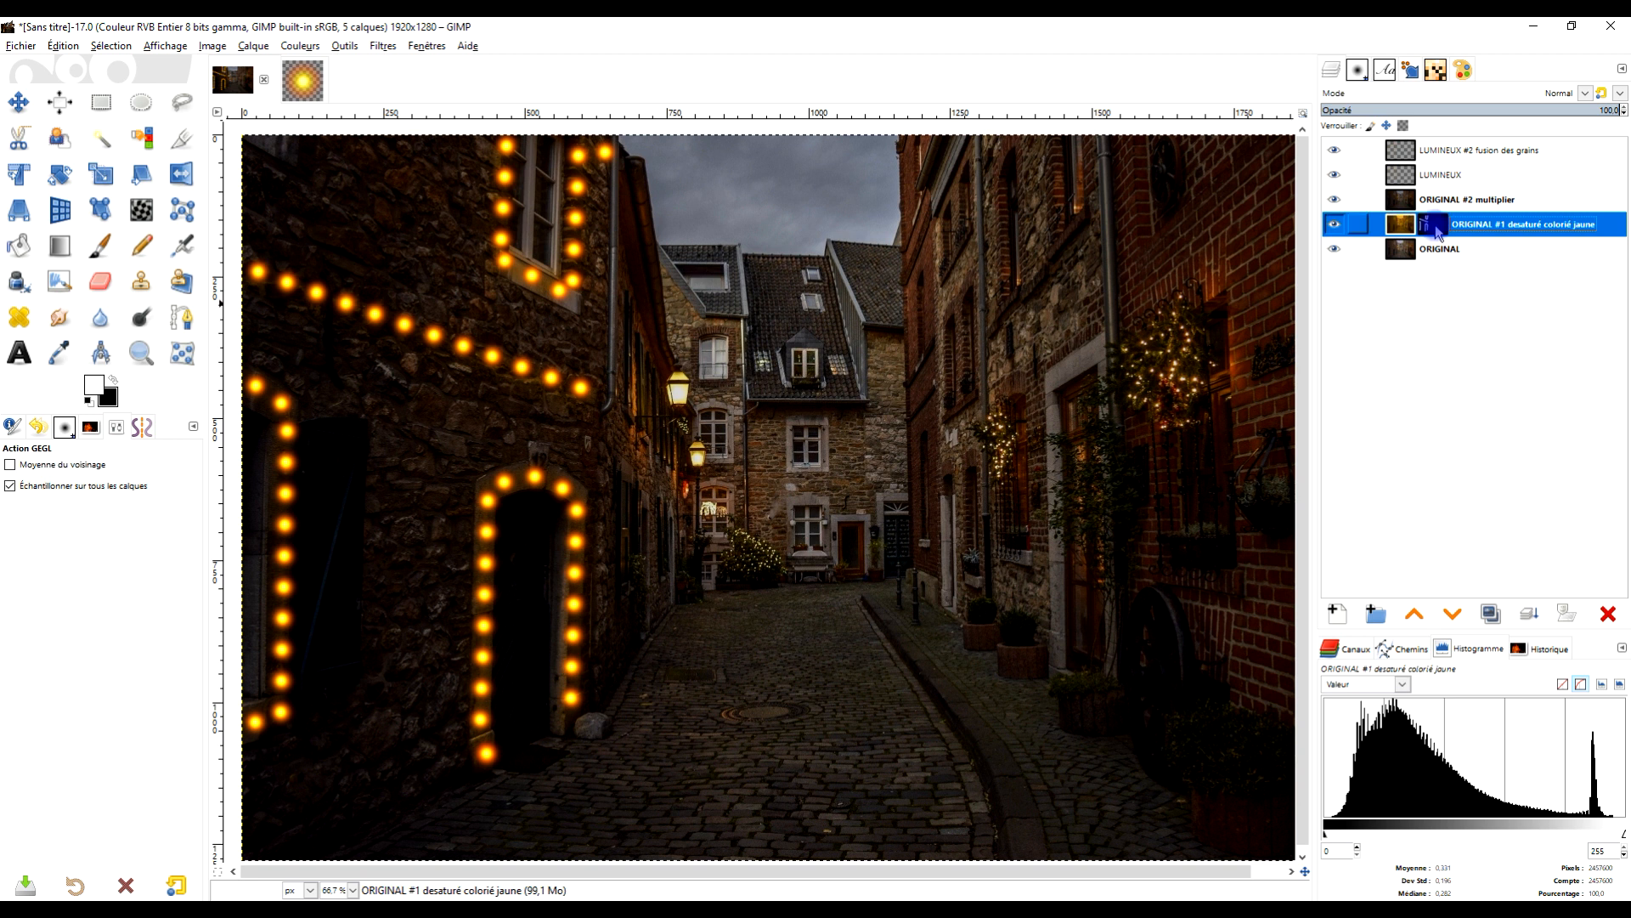
# Compare the image with and without the multiplied layer, and raise "ORIGINAL #1 desaturé colorié jaune" above "ORIGINAL #2 multiplier".
pyautogui.click(1332, 225)
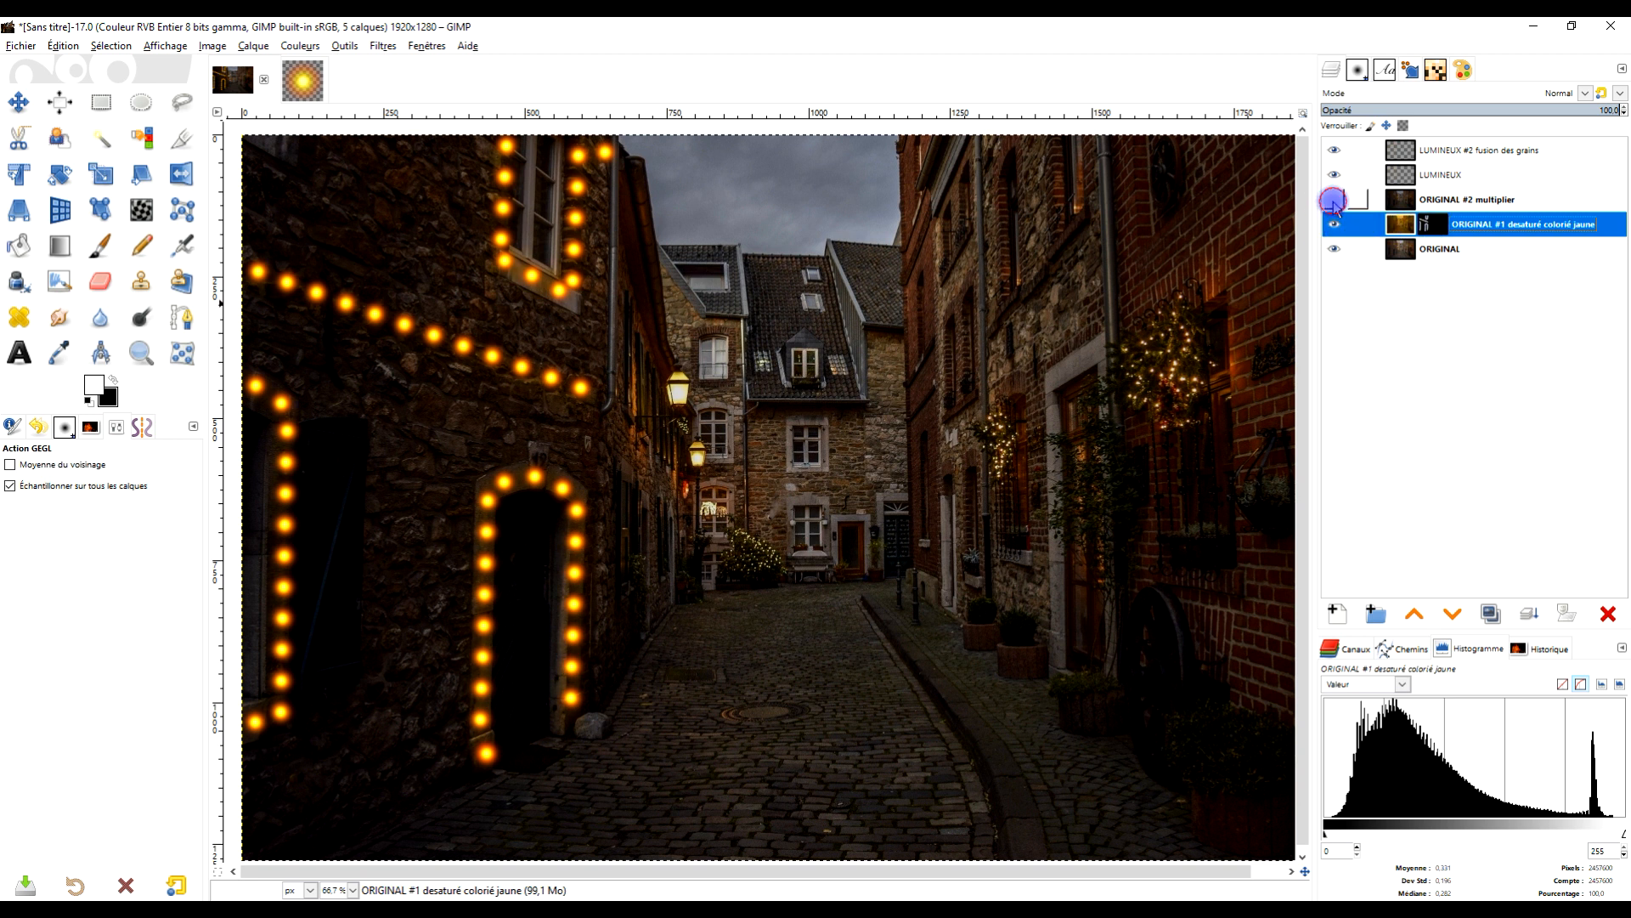
pyautogui.click(1334, 201)
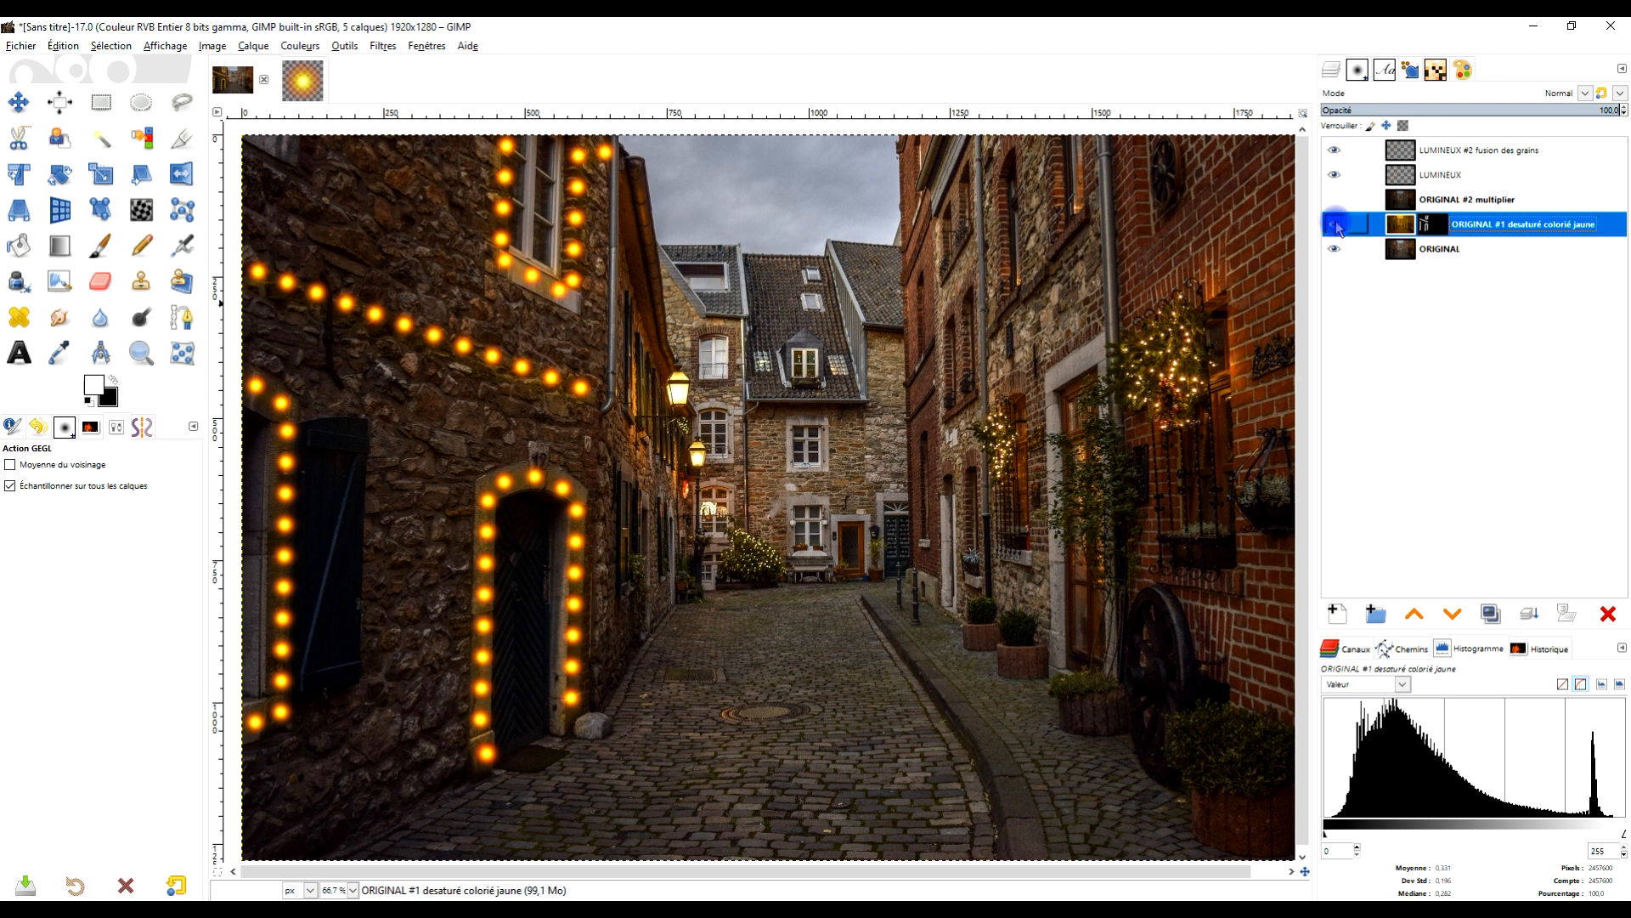
pyautogui.click(1334, 200)
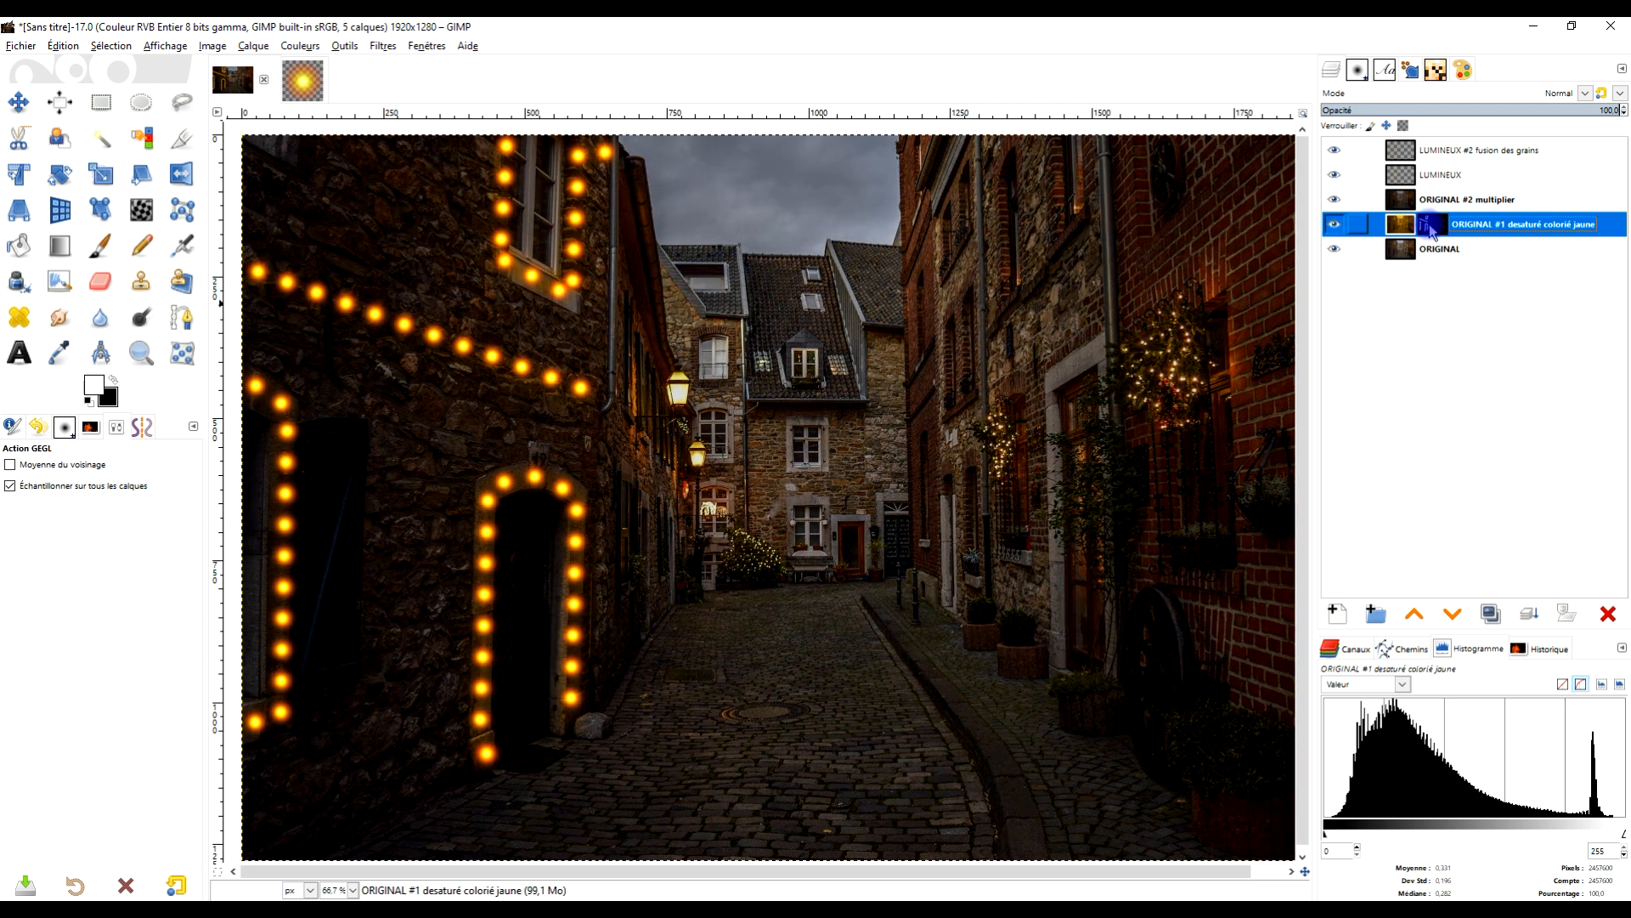
pyautogui.click(1415, 614)
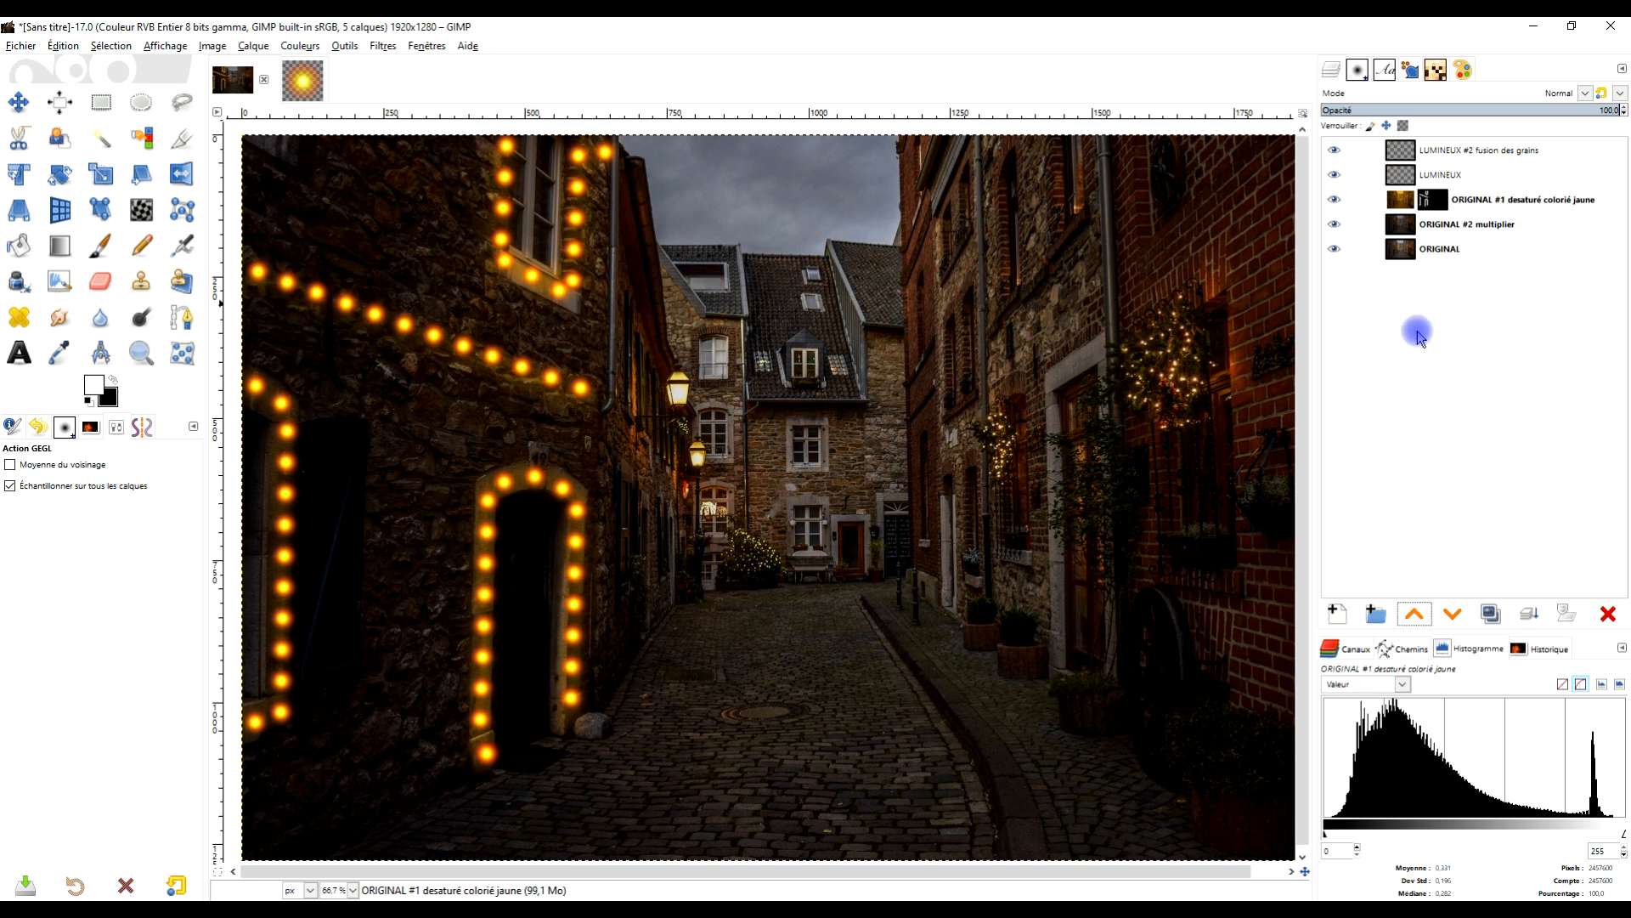
pyautogui.click(1336, 204)
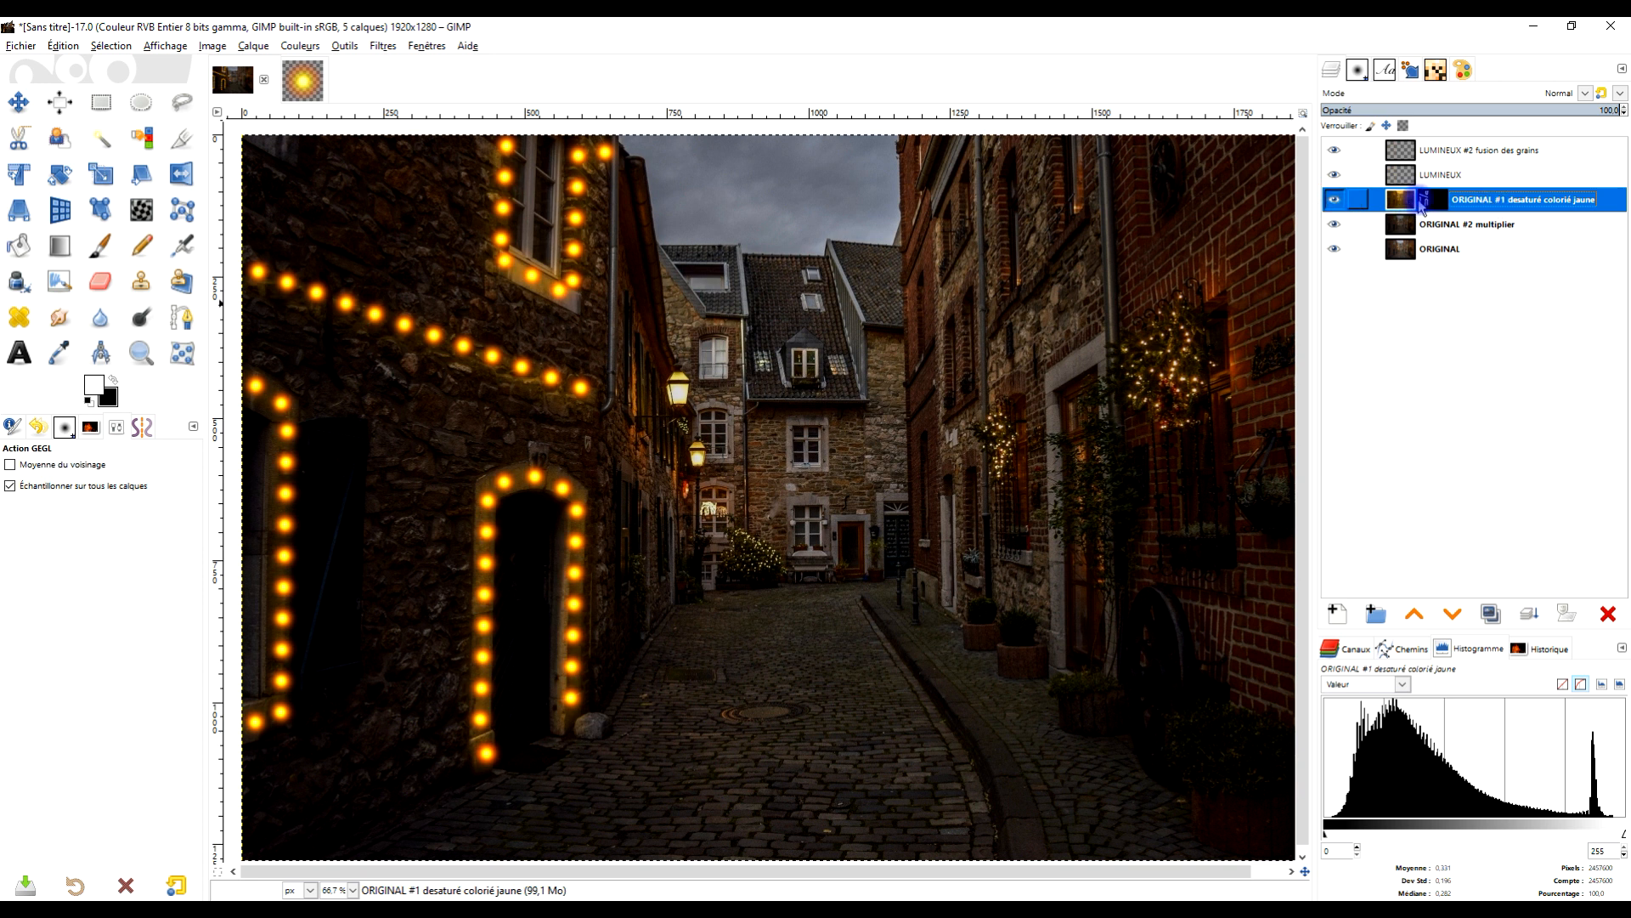
# Apply a Gaussian blur of 29,18 in X and Y to the mask of "ORIGINAL #1 desaturé colorié jaune".
pyautogui.click(1428, 204)
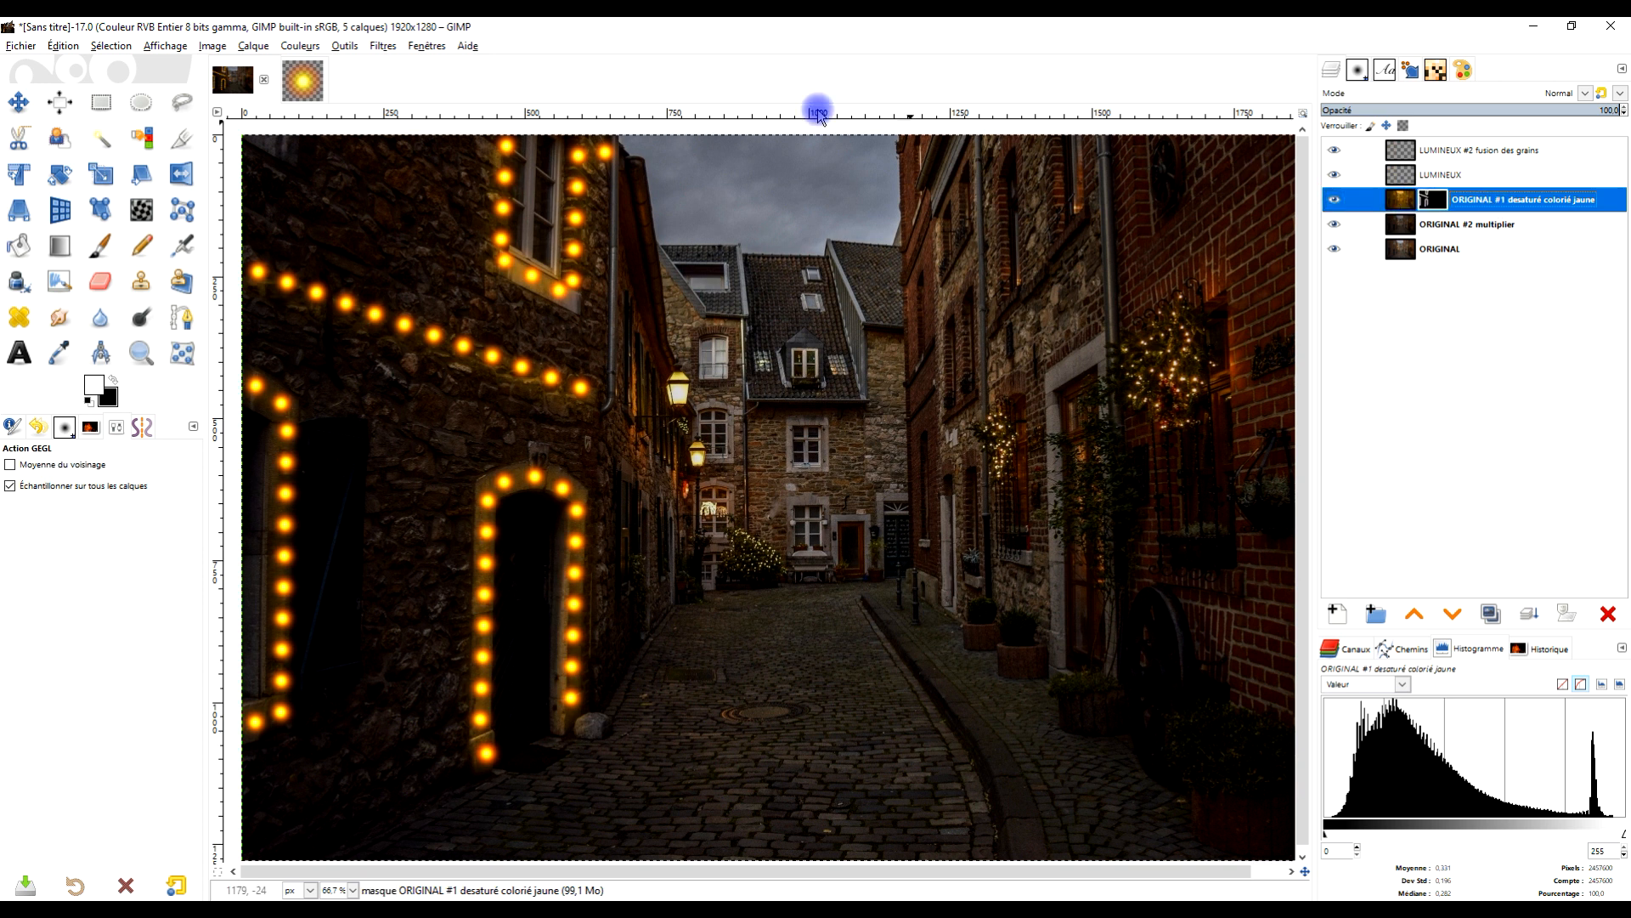
pyautogui.click(382, 46)
pyautogui.moveTo(416, 141)
pyautogui.click(620, 144)
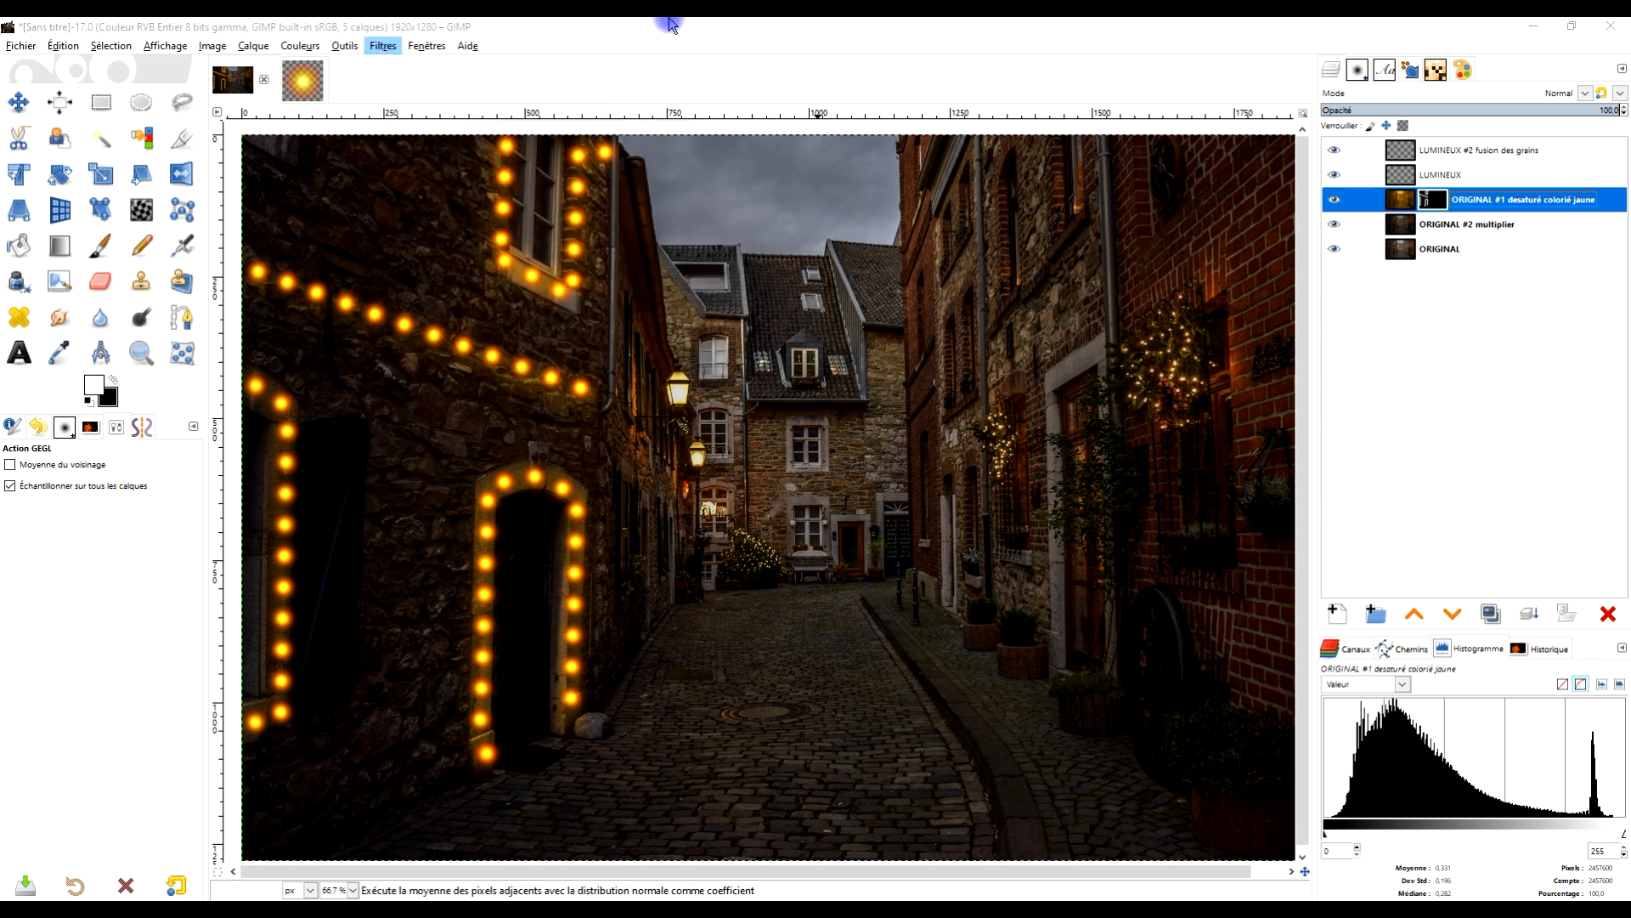
pyautogui.moveTo(54, 321); pyautogui.dragTo(121, 323)
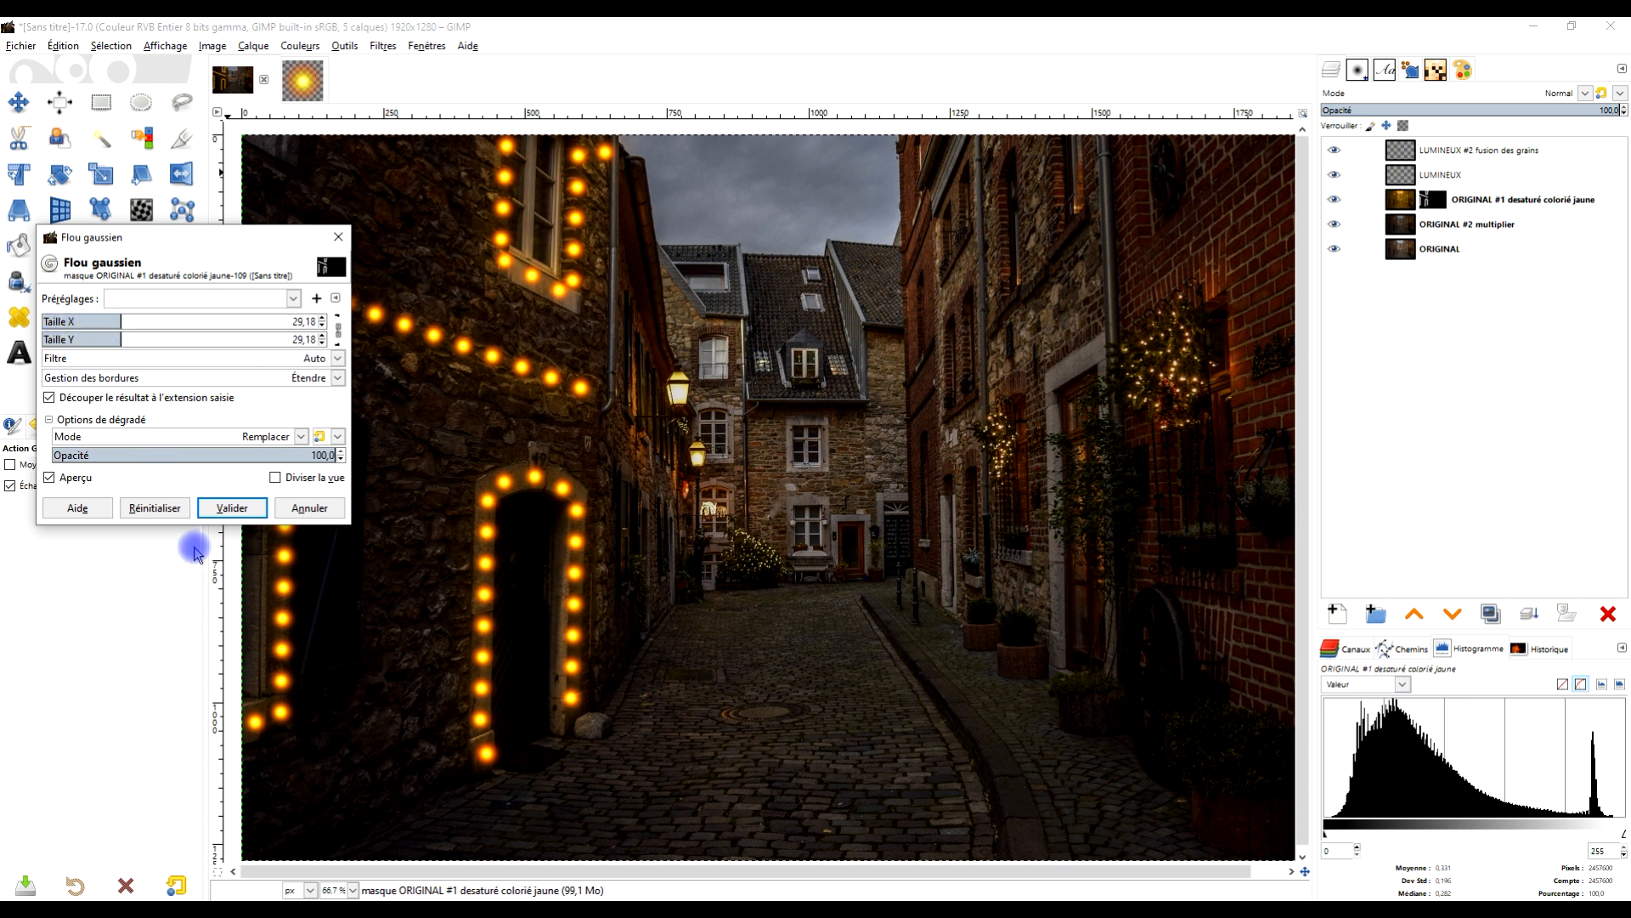
pyautogui.click(229, 508)
# Display the blurred mask of "ORIGINAL #1 desaturé colorié jaune" to examine its soft edges, and return to the normal view.
pyautogui.rightClick(1438, 204)
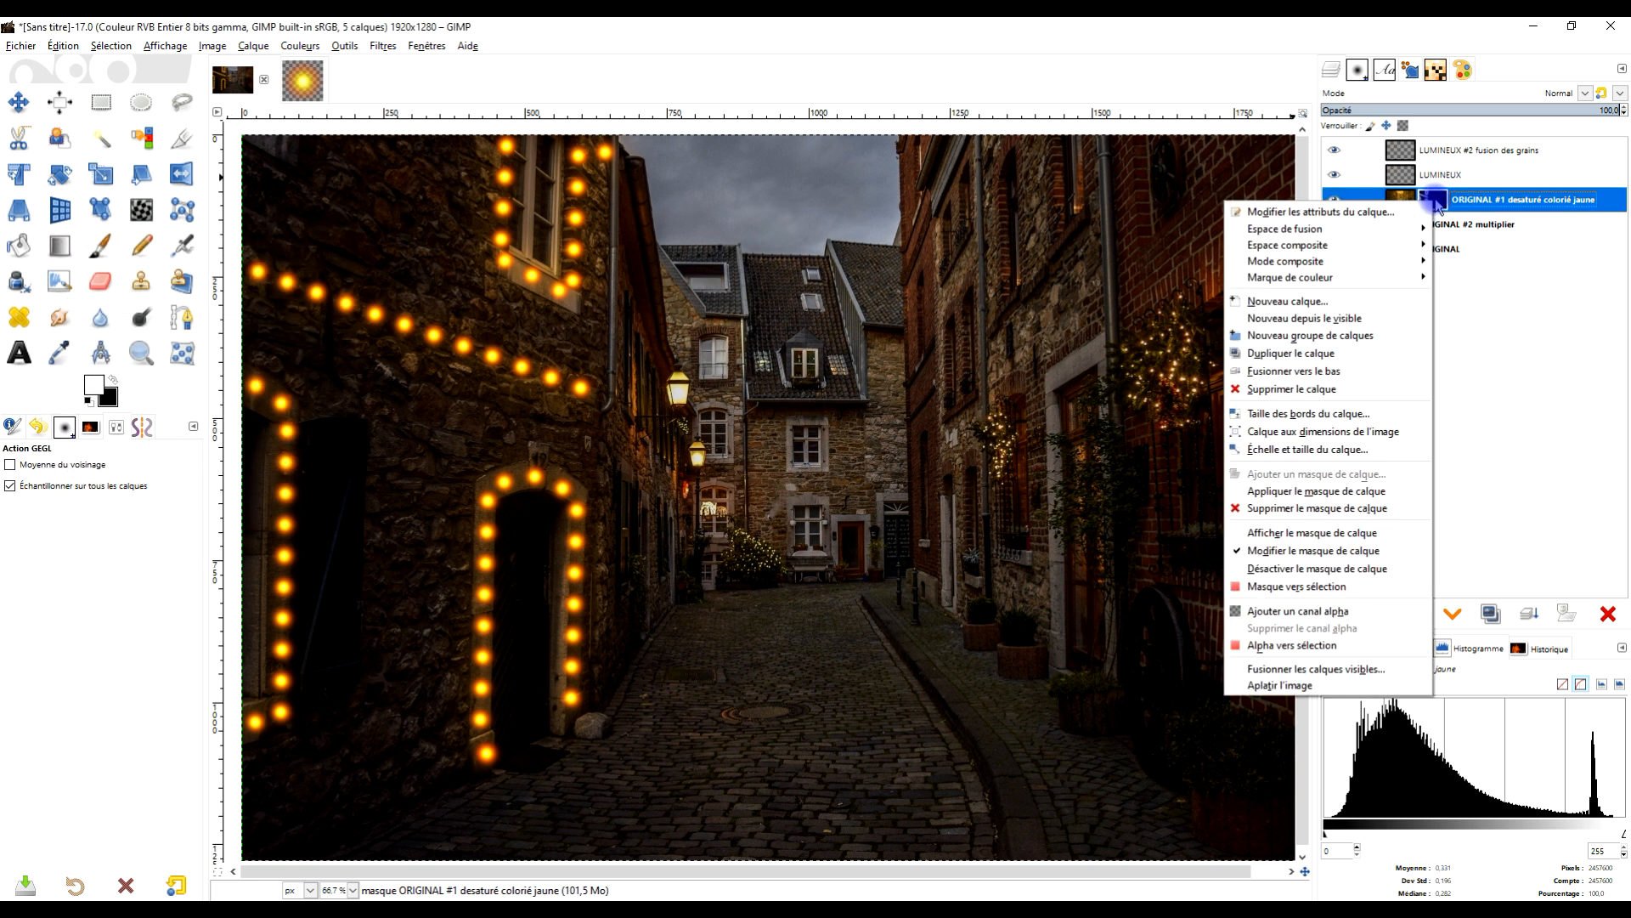
pyautogui.click(1355, 535)
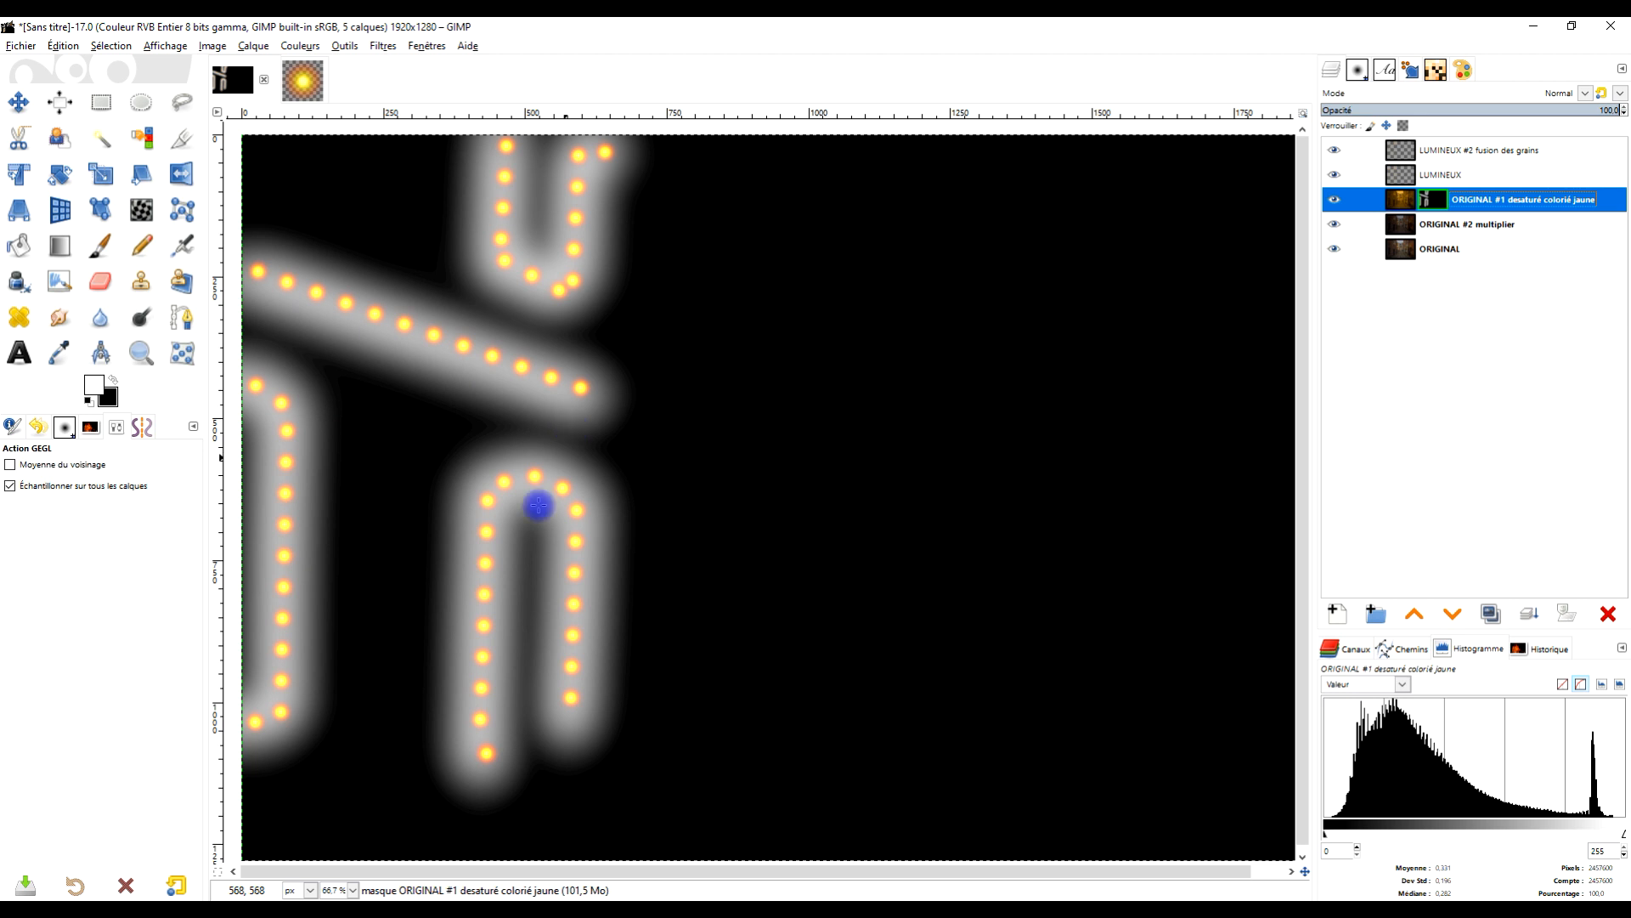
pyautogui.rightClick(1436, 201)
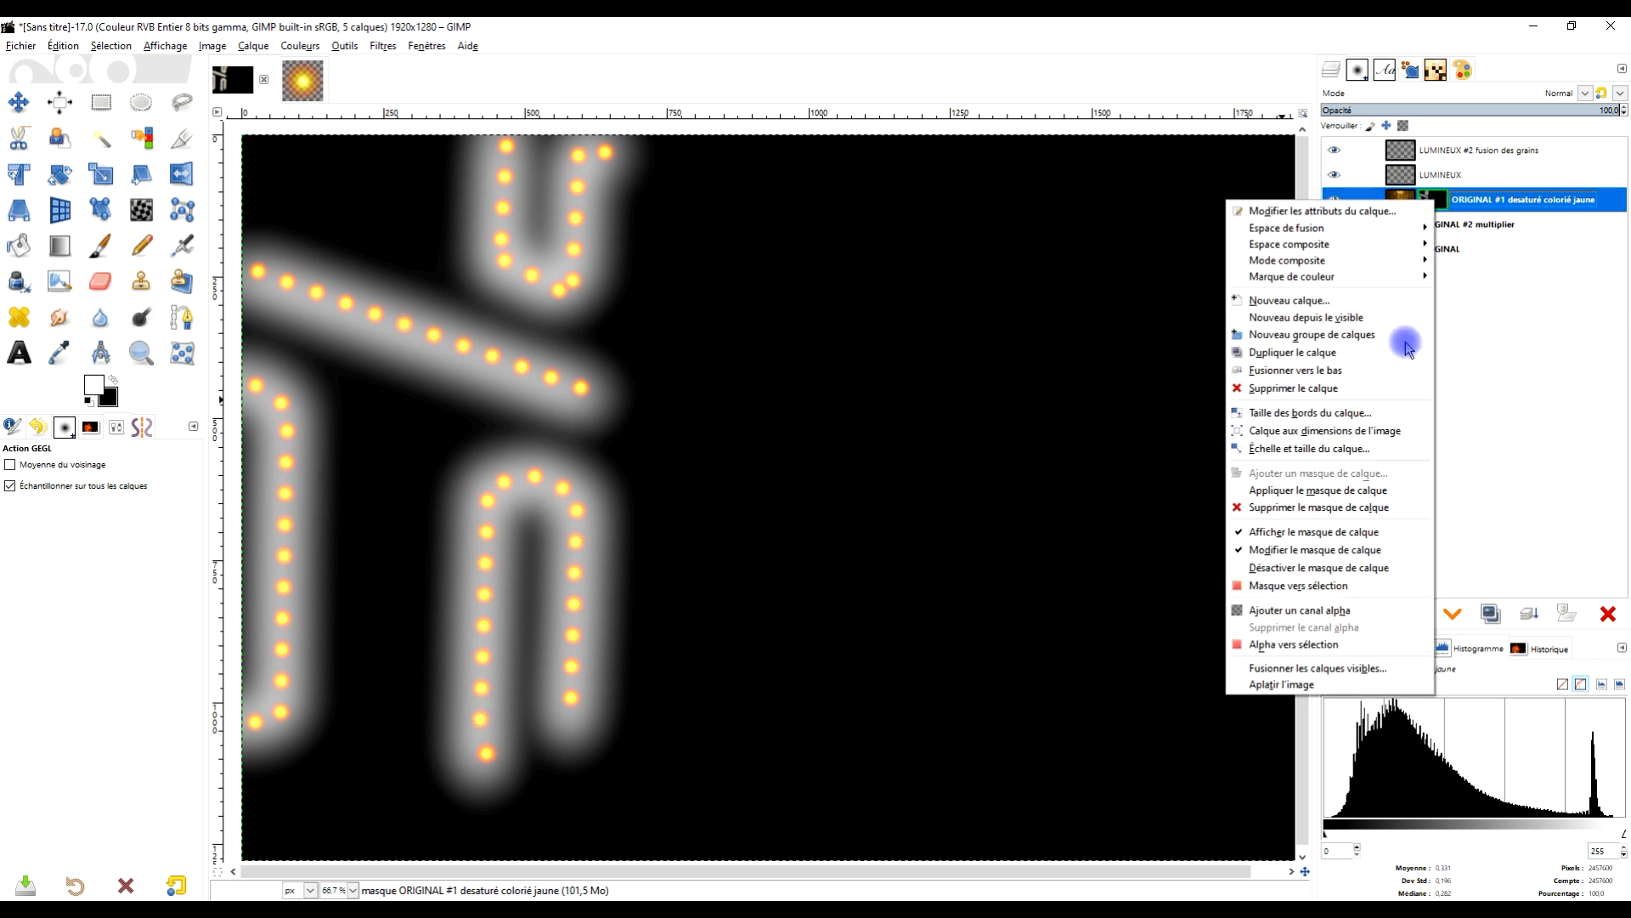
pyautogui.click(1362, 535)
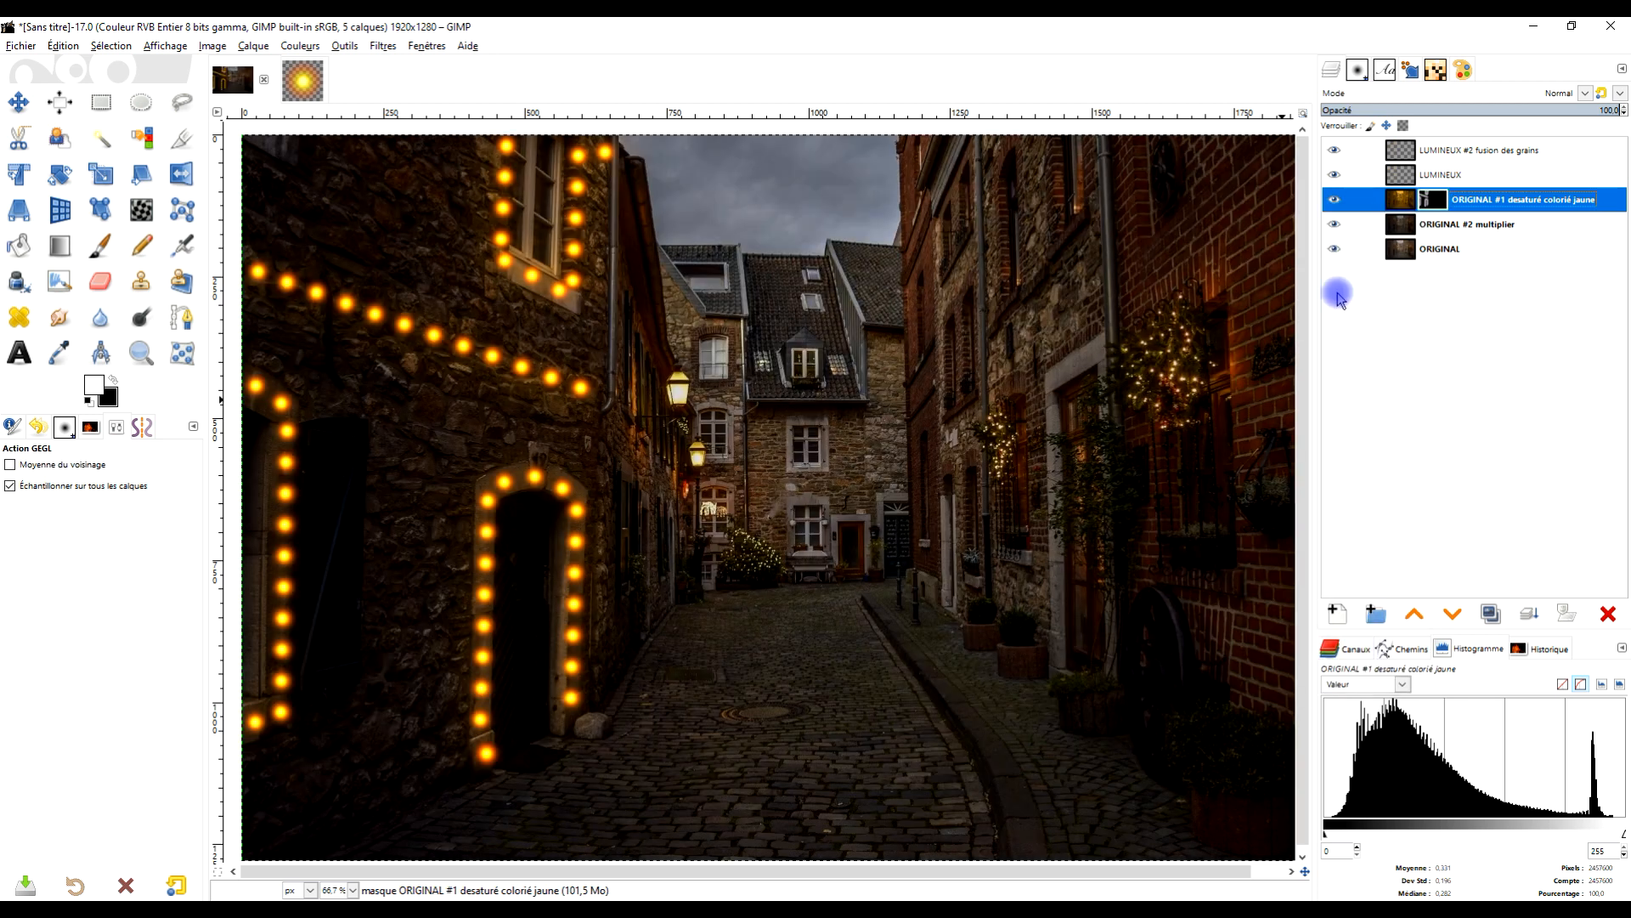
# Compare the image with and without the yellow layer and set the opacity of "ORIGINAL #2 multiplier" to 79.0.
pyautogui.click(1411, 224)
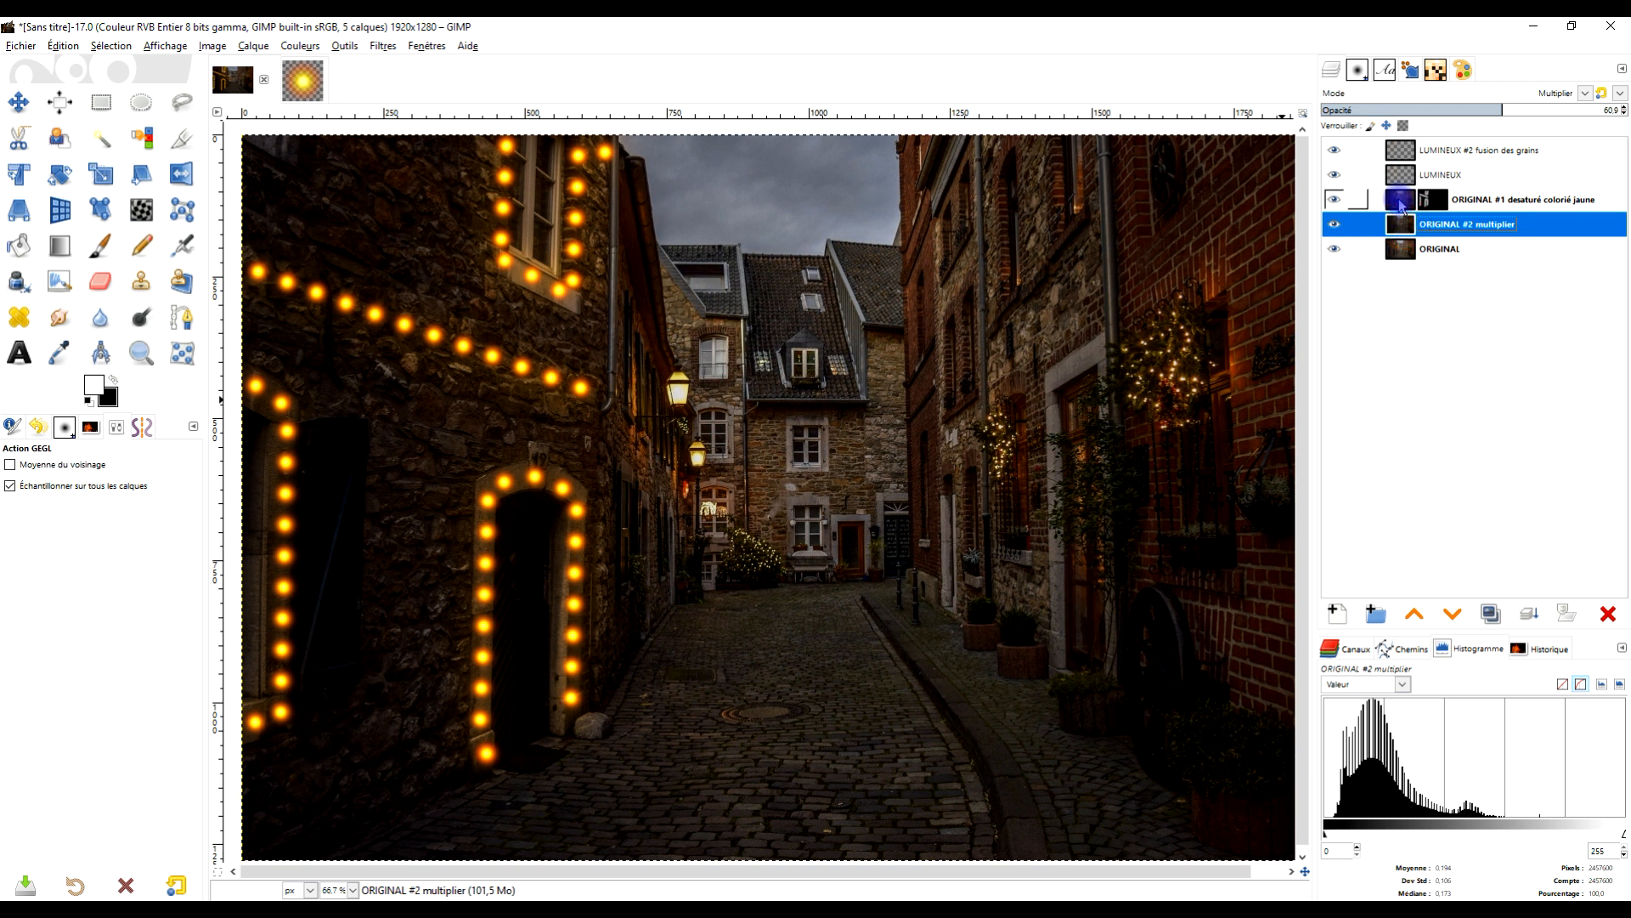
pyautogui.click(1334, 198)
pyautogui.click(1335, 199)
pyautogui.moveTo(1518, 110); pyautogui.dragTo(1566, 110)
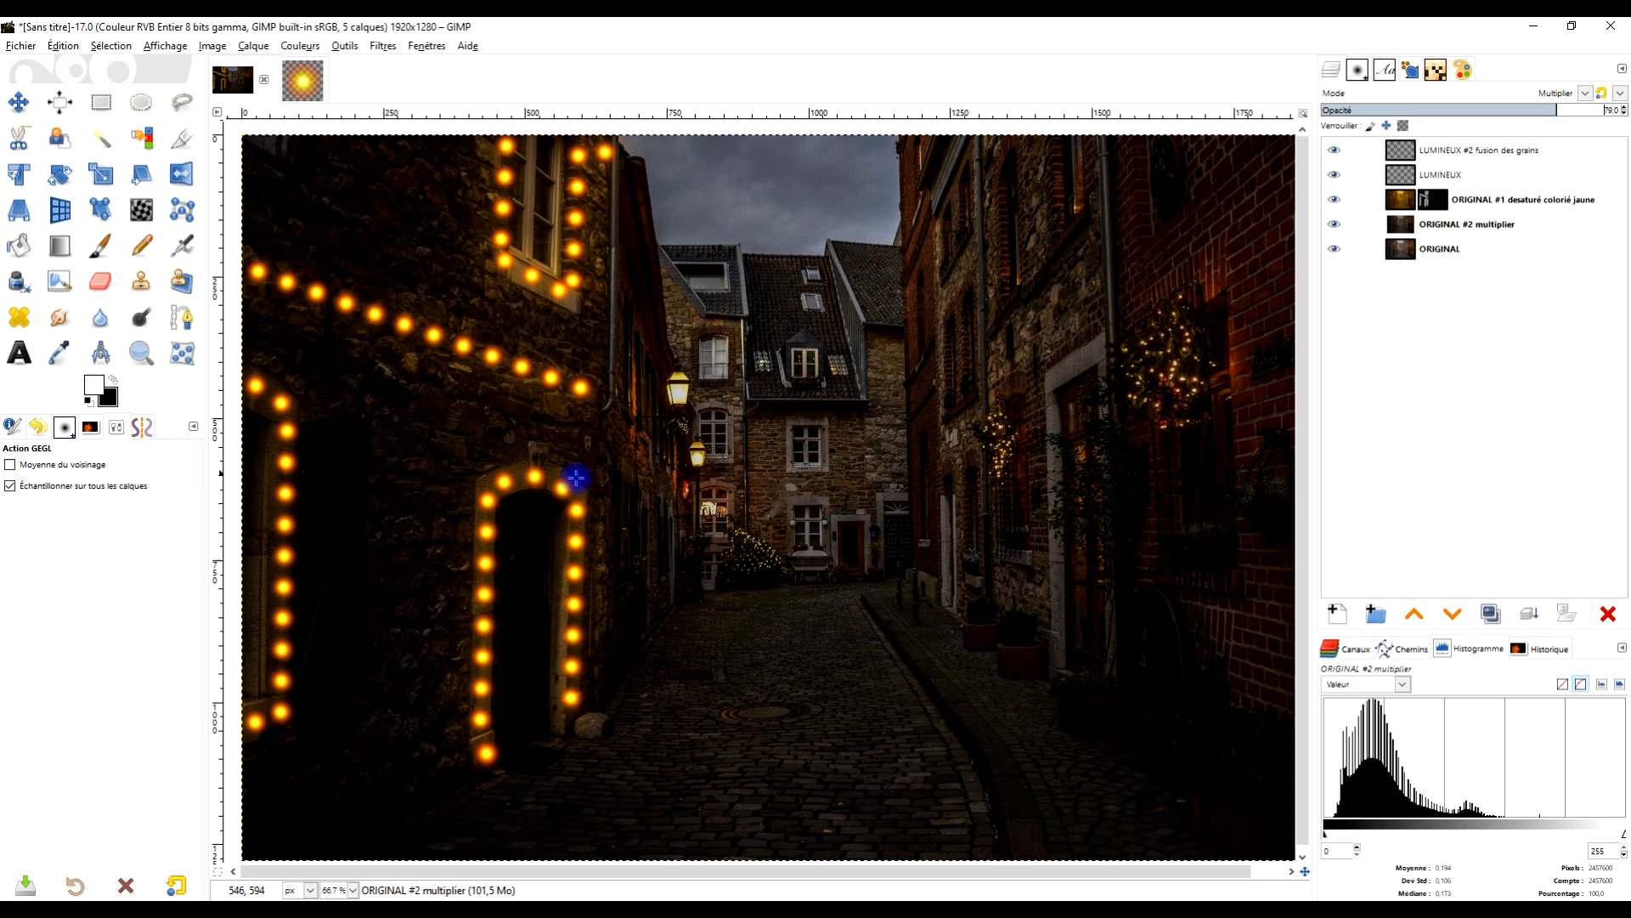
# Create a transparent layer named "câbles" above "LUMINEUX #2 fusion des grains".
pyautogui.click(1402, 153)
pyautogui.click(1338, 613)
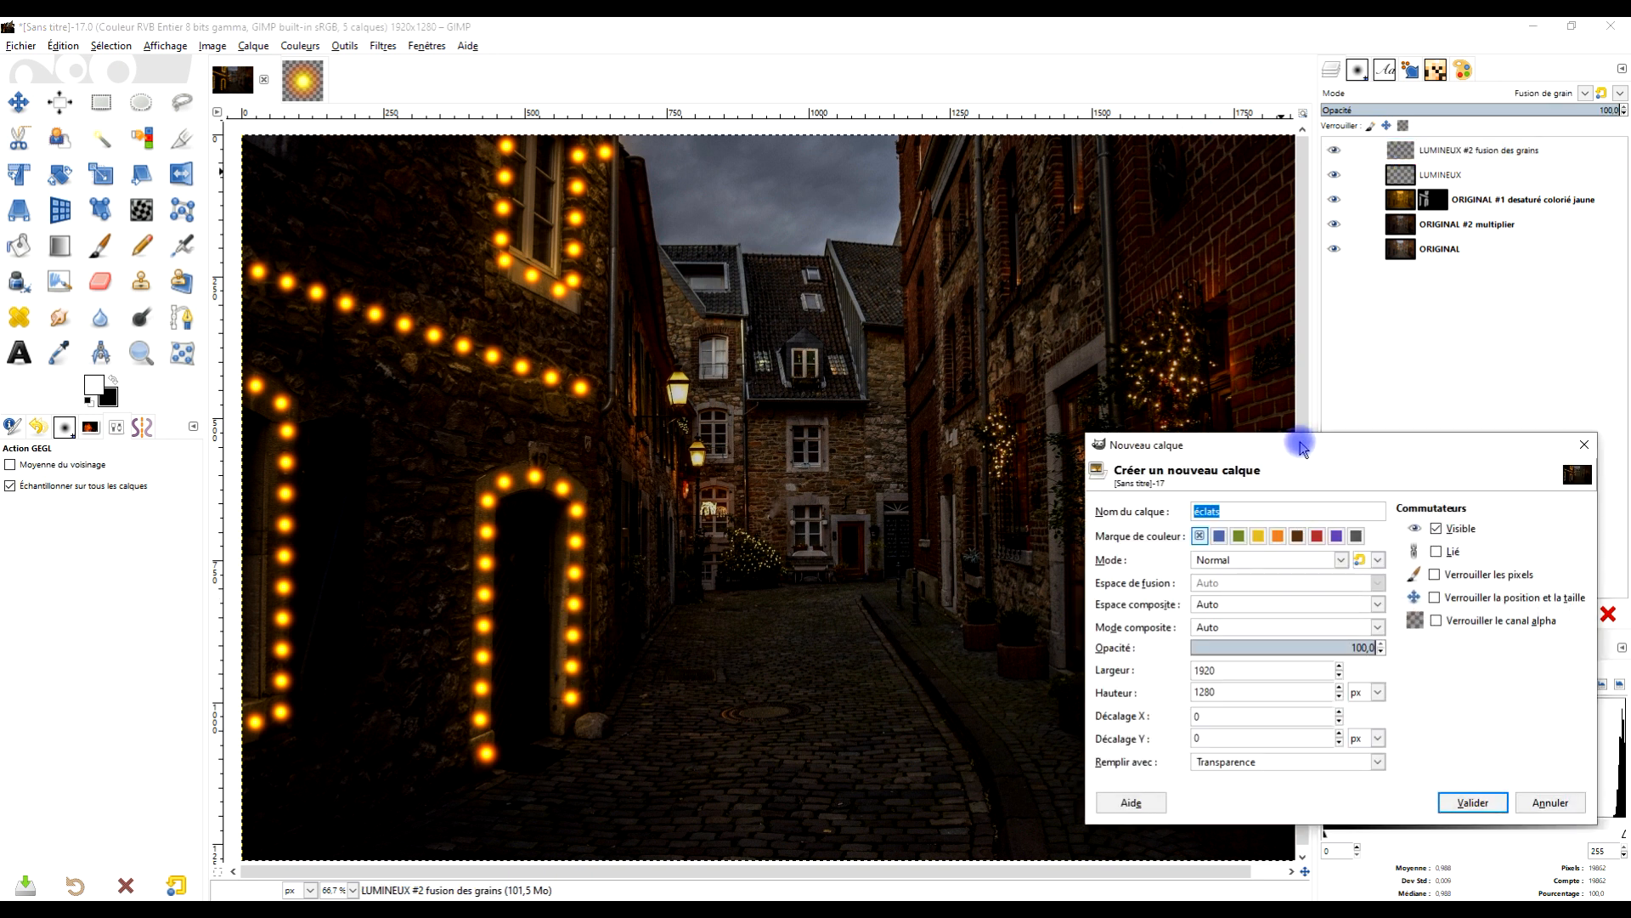
pyautogui.write('cable')
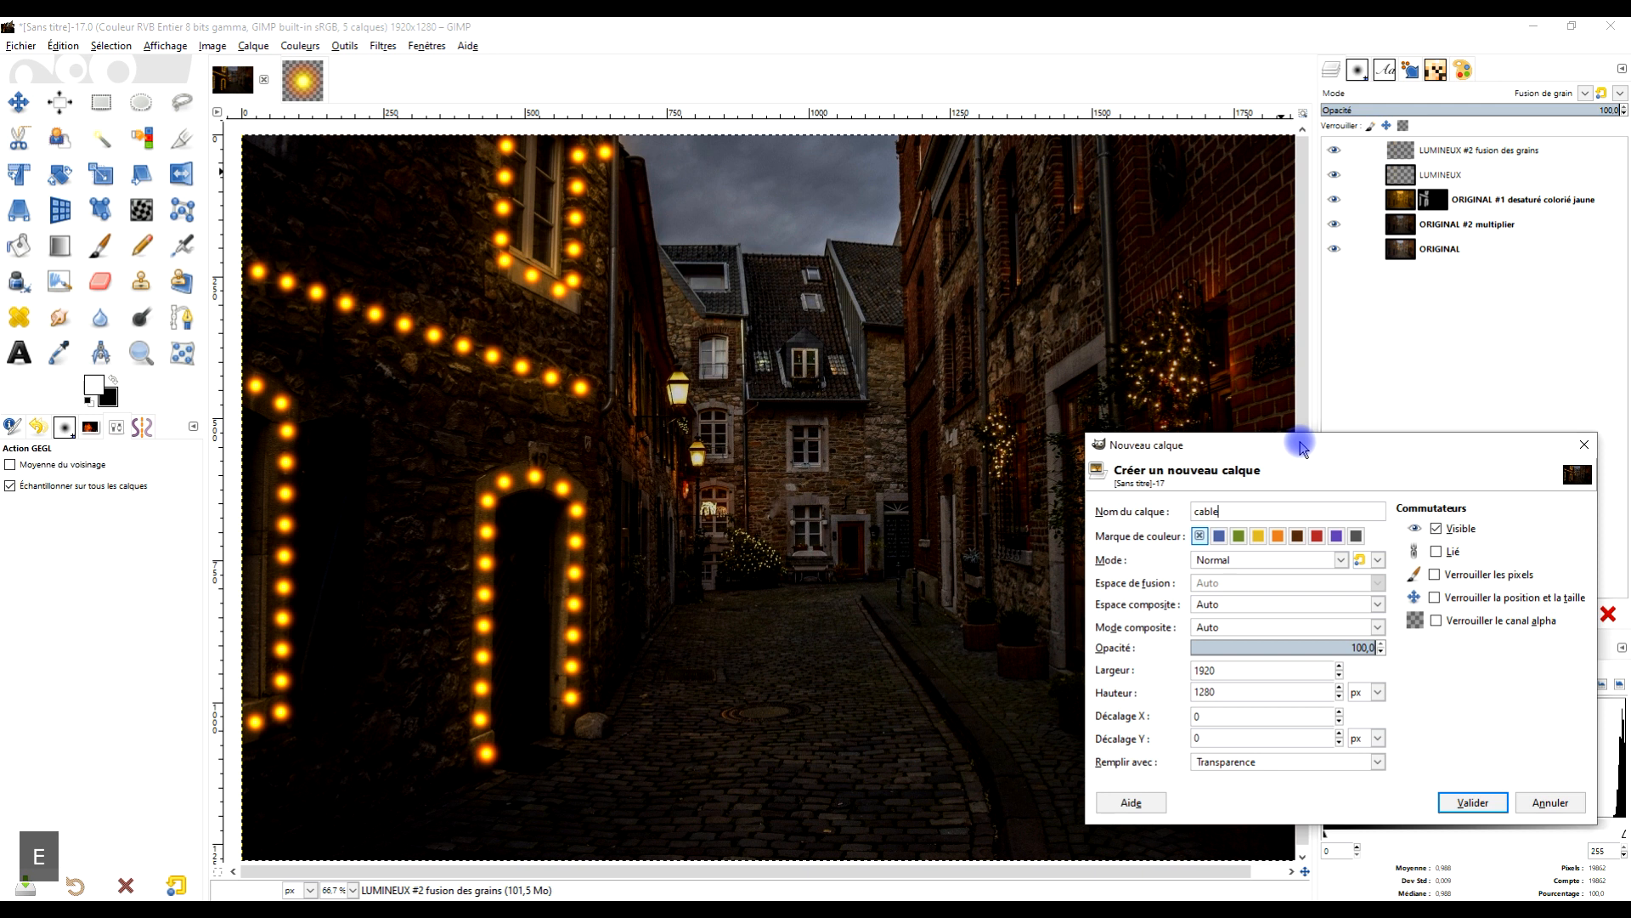
pyautogui.write('s')
pyautogui.press('BackSpace')
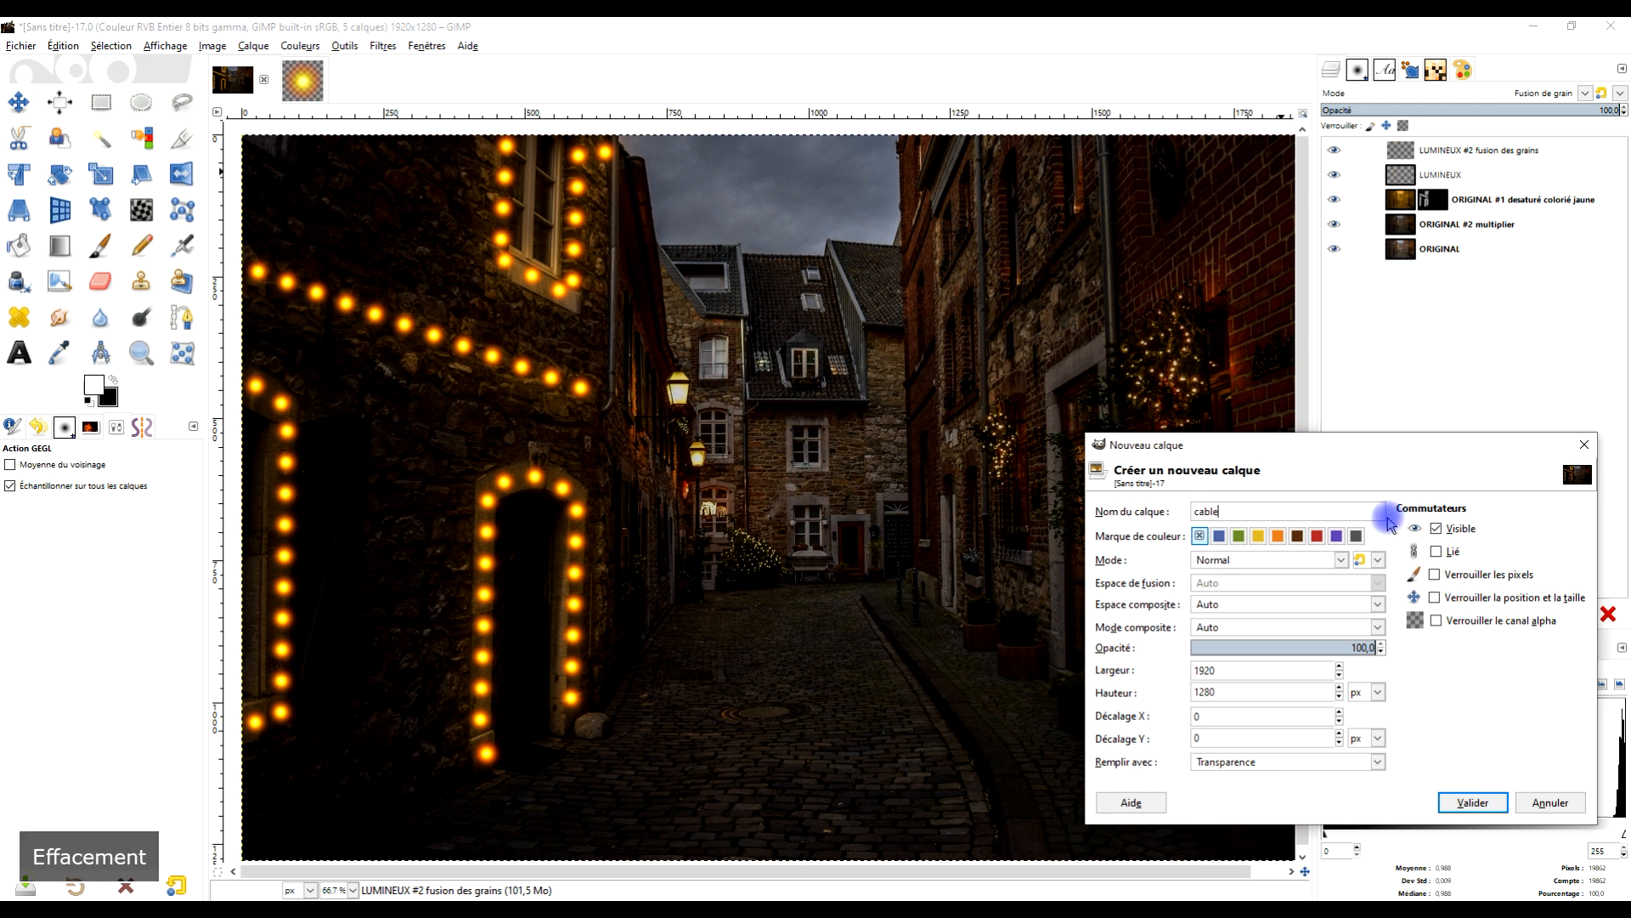
pyautogui.press('dead_circumflex')
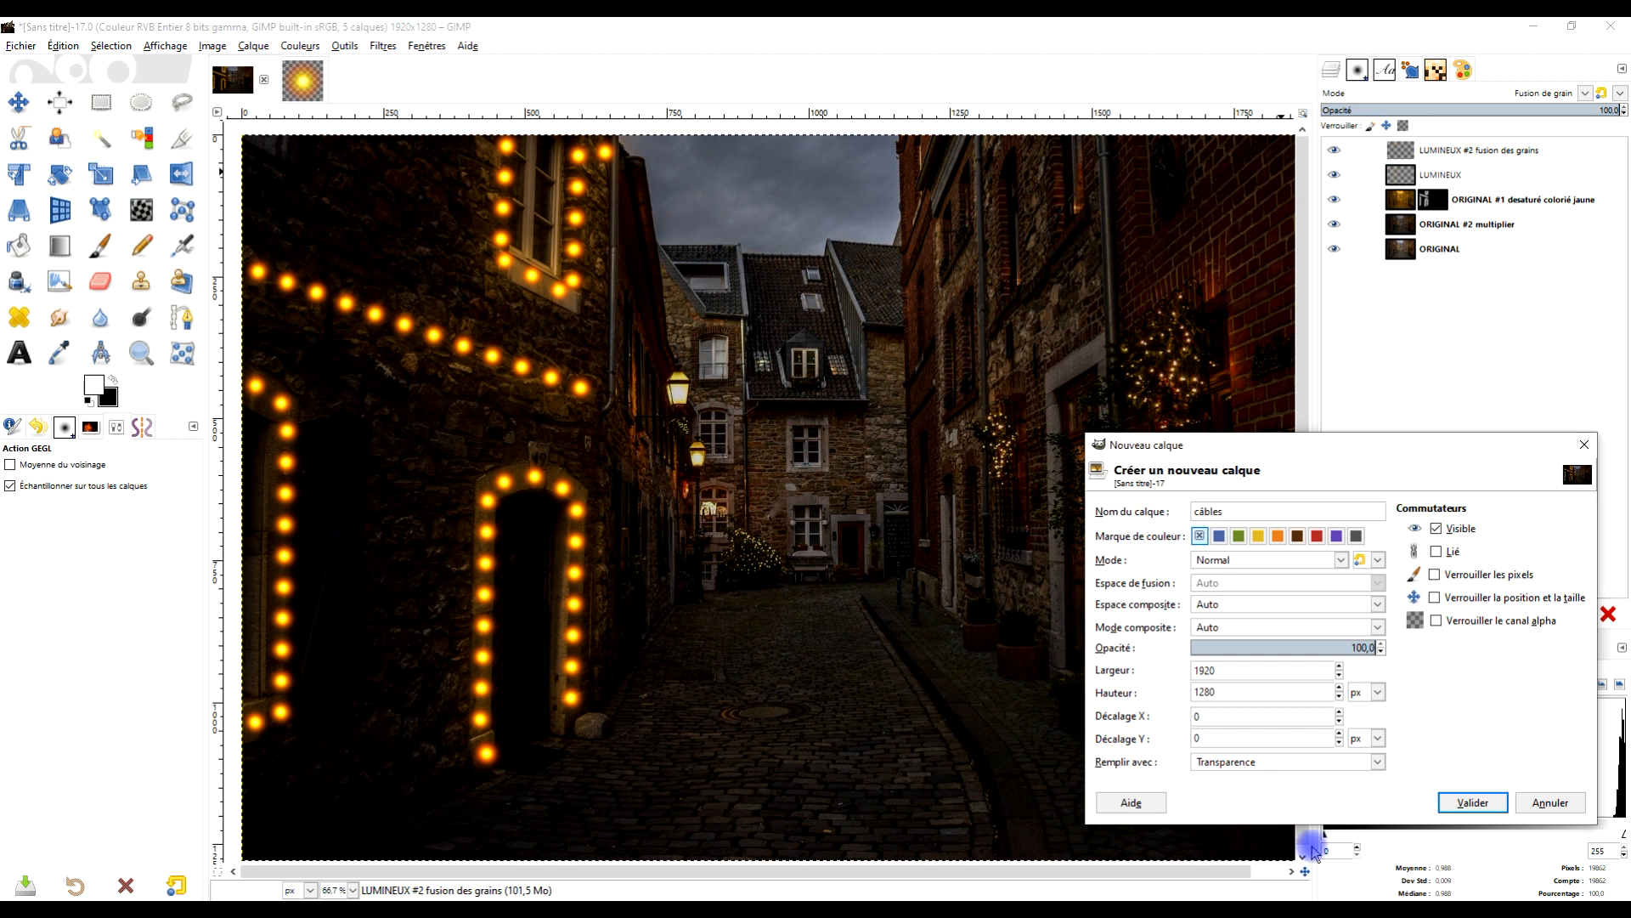
pyautogui.click(1470, 802)
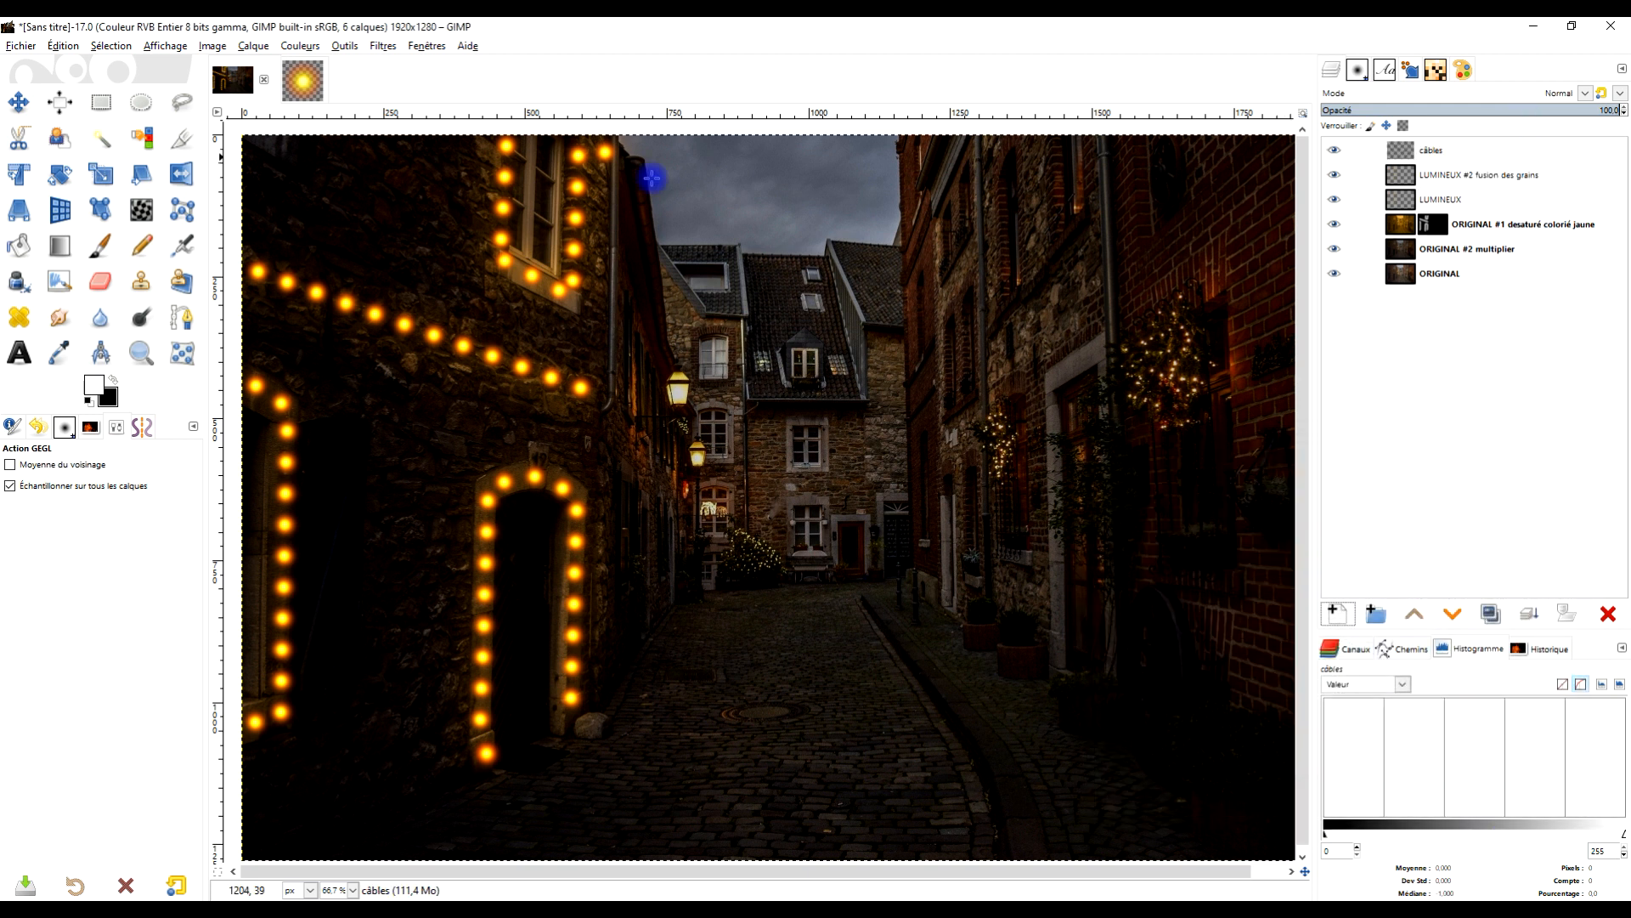
# Set up the Paintbrush for the "câbles" layer with a black foreground, the 2. Hardness 100 brush and size 9.
pyautogui.click(100, 246)
pyautogui.click(113, 379)
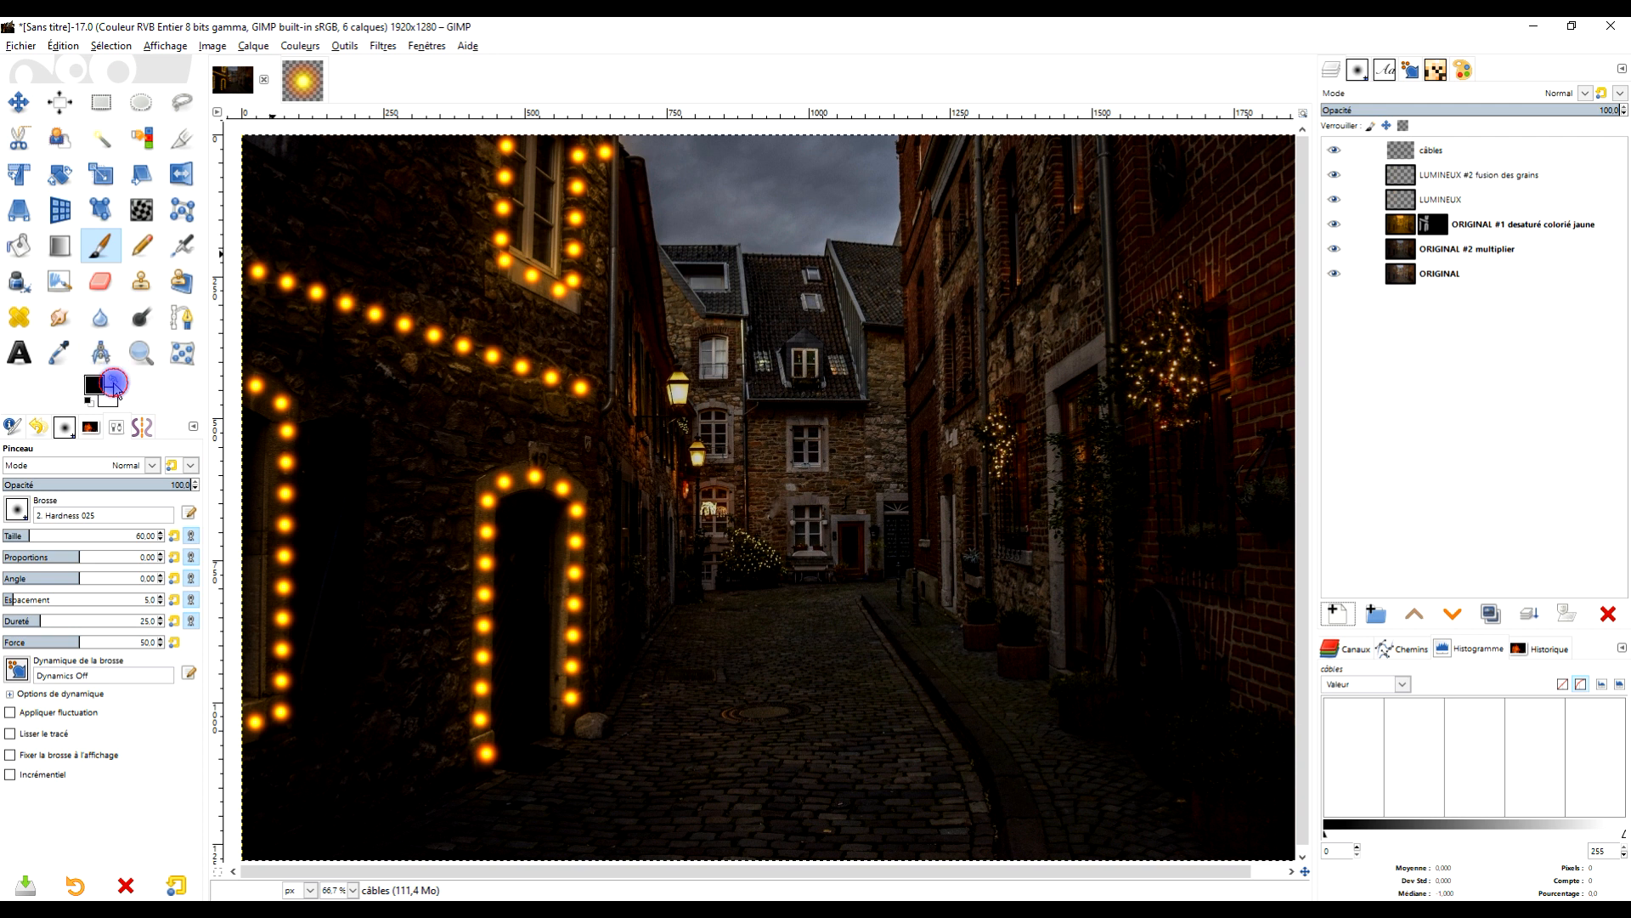
pyautogui.click(1464, 153)
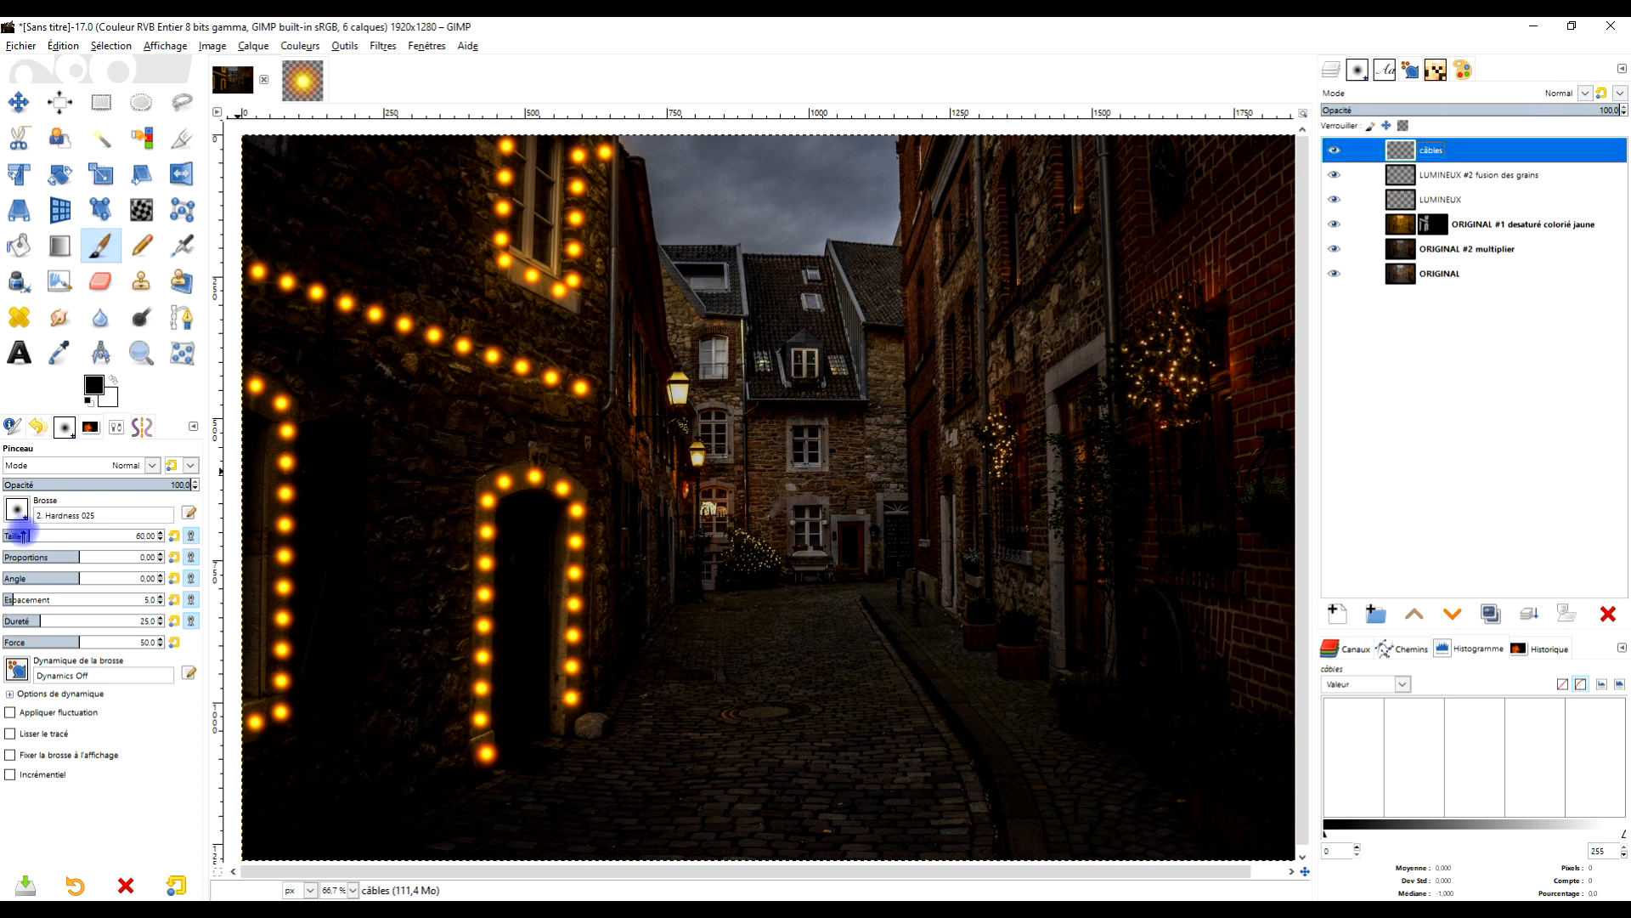
pyautogui.click(16, 508)
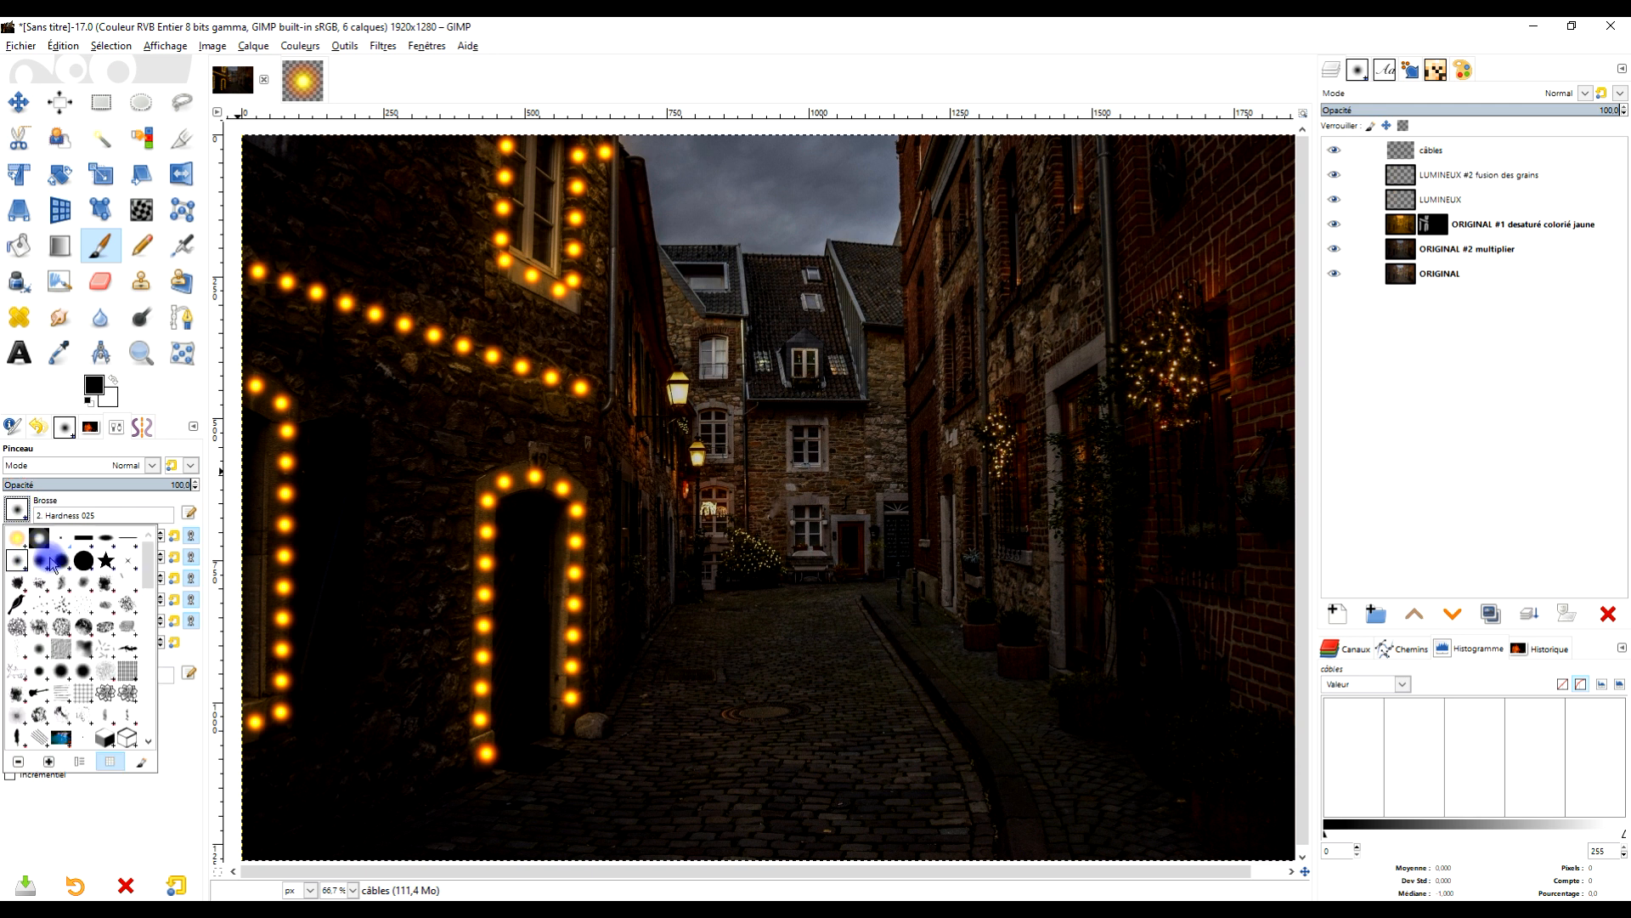
pyautogui.doubleClick(83, 560)
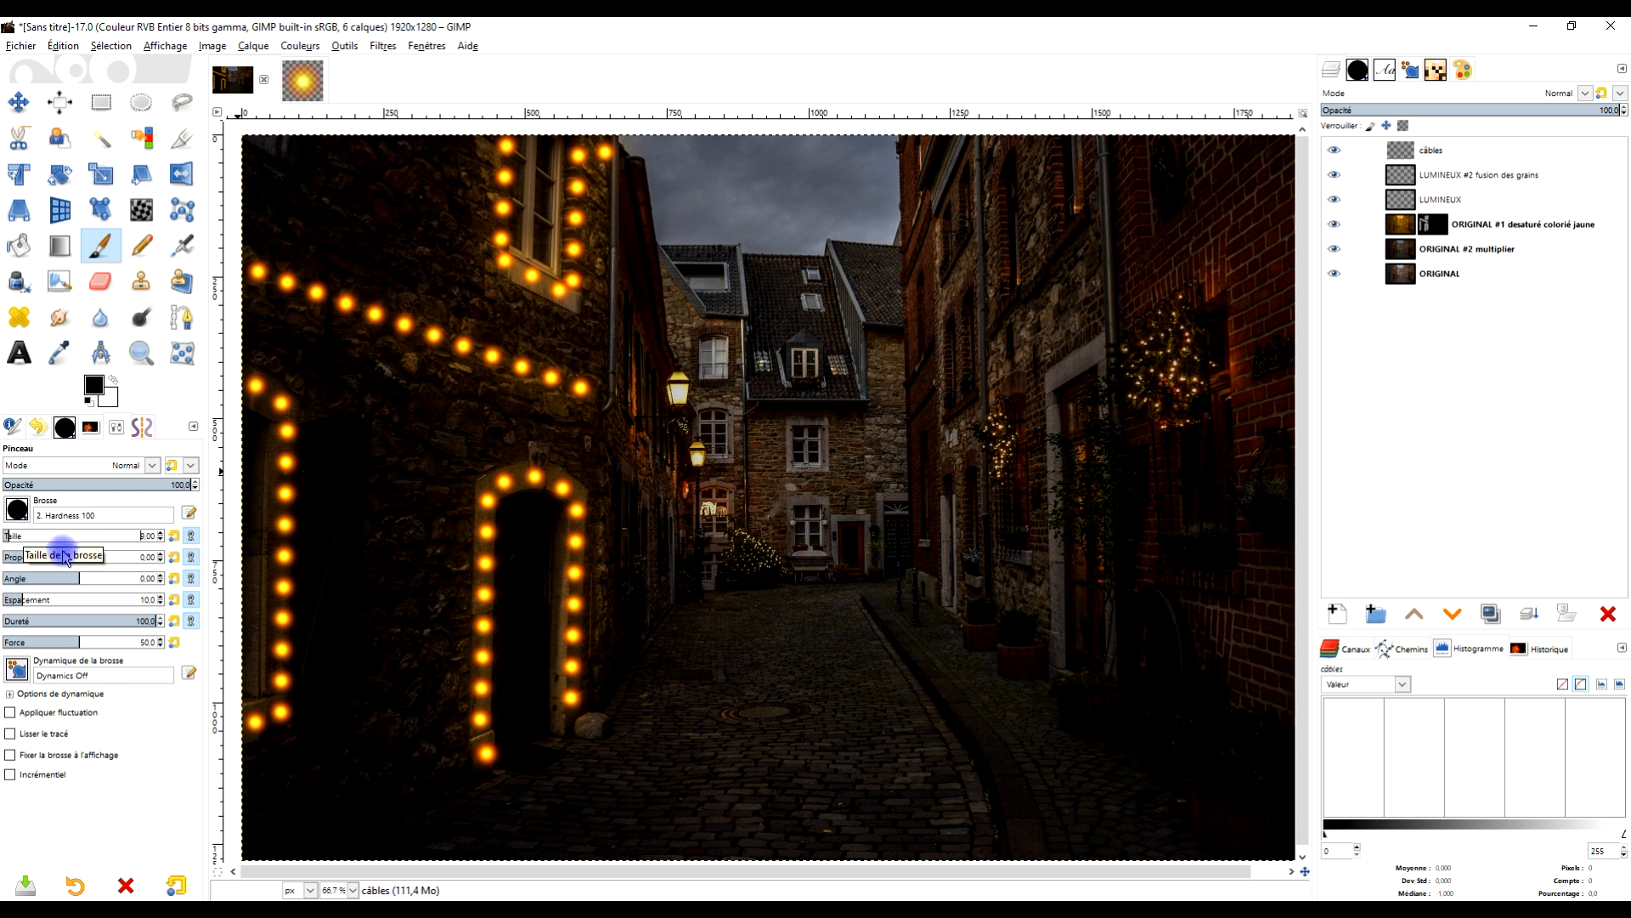
# Try to paint a straight cable segment between the two lowest lights on the doorway's left side, and undo the line.
pyautogui.keyDown('ctrl'); pyautogui.scroll(4, 462, 752); pyautogui.keyUp('ctrl')
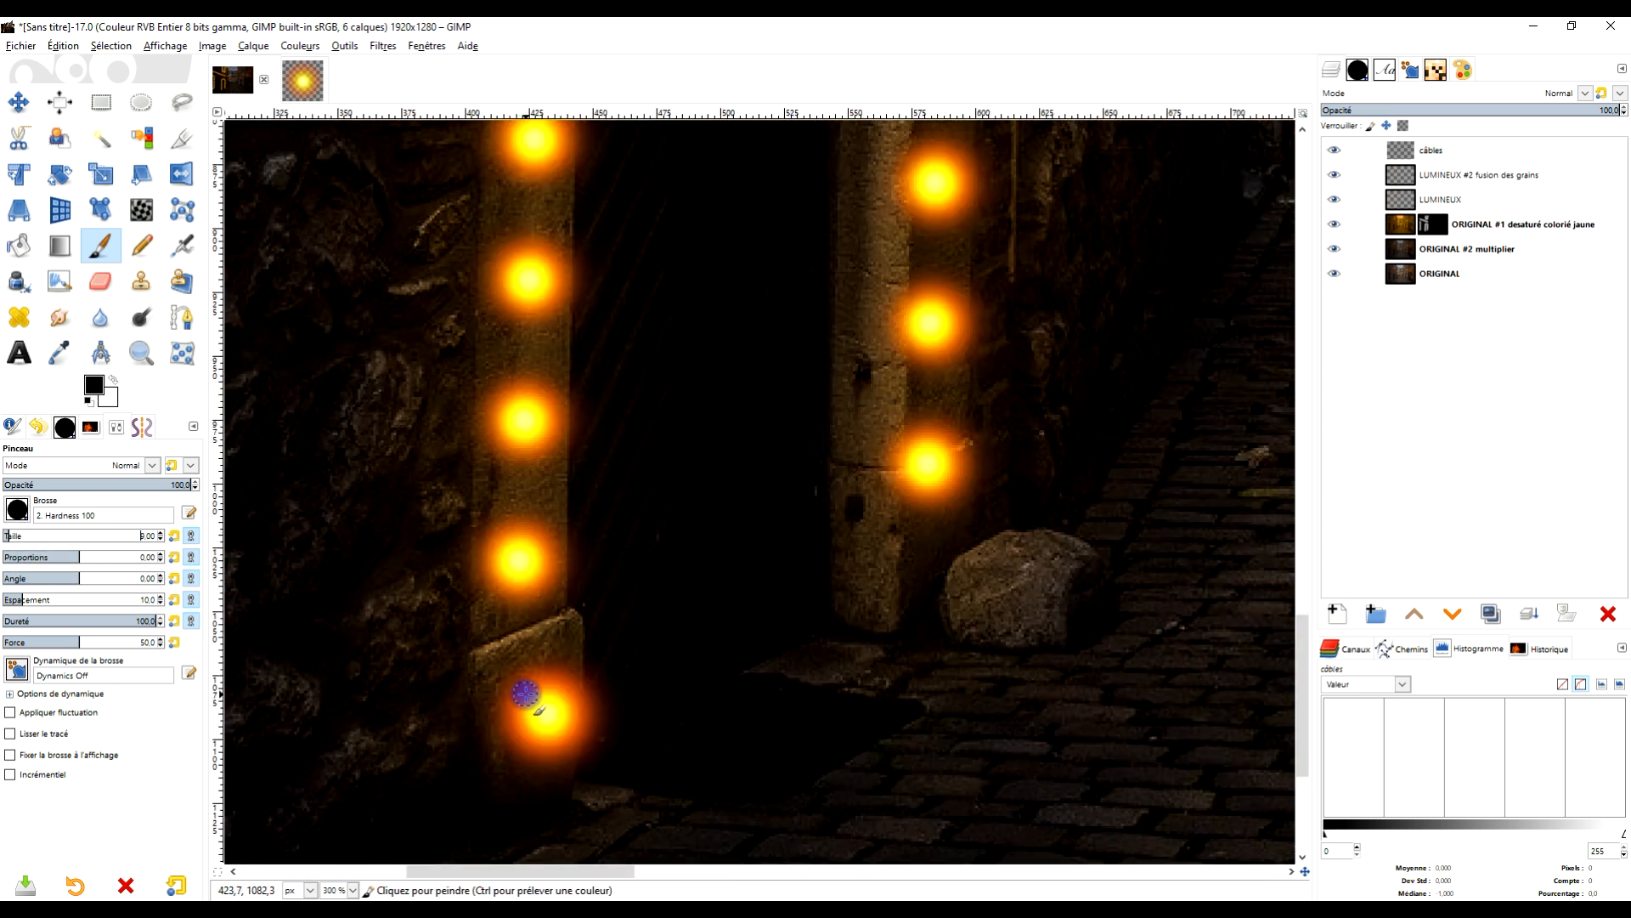
pyautogui.keyDown('ctrl'); pyautogui.click(525, 694); pyautogui.keyUp('ctrl')
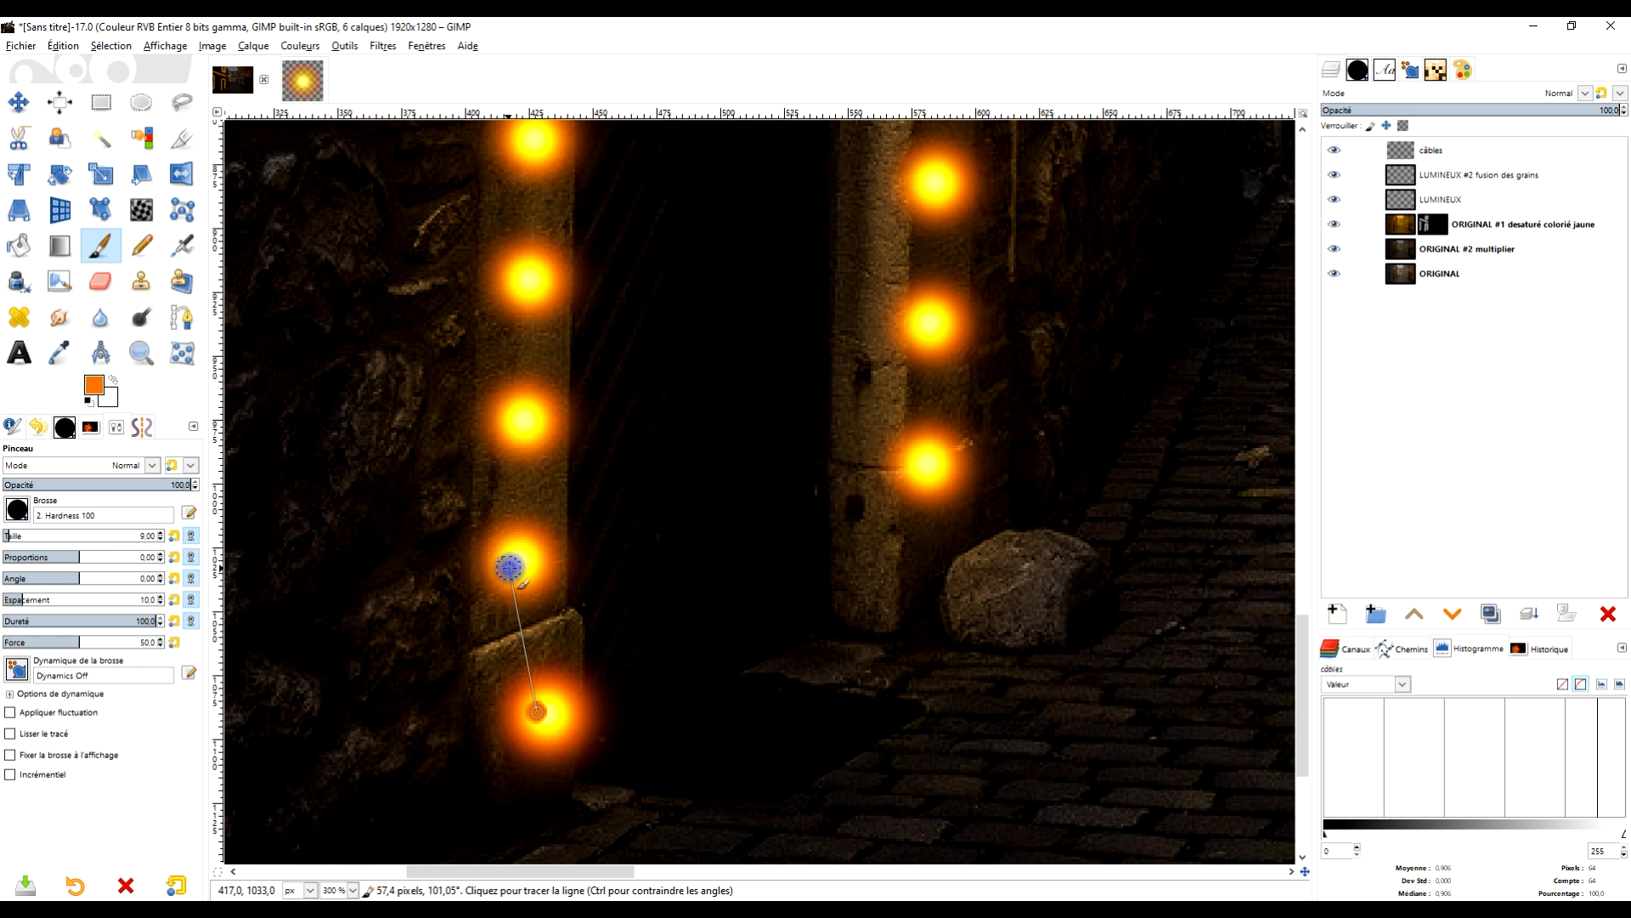
pyautogui.keyDown('shift'); pyautogui.click(509, 566); pyautogui.keyUp('shift')
pyautogui.hotkey('ctrl', 'z')
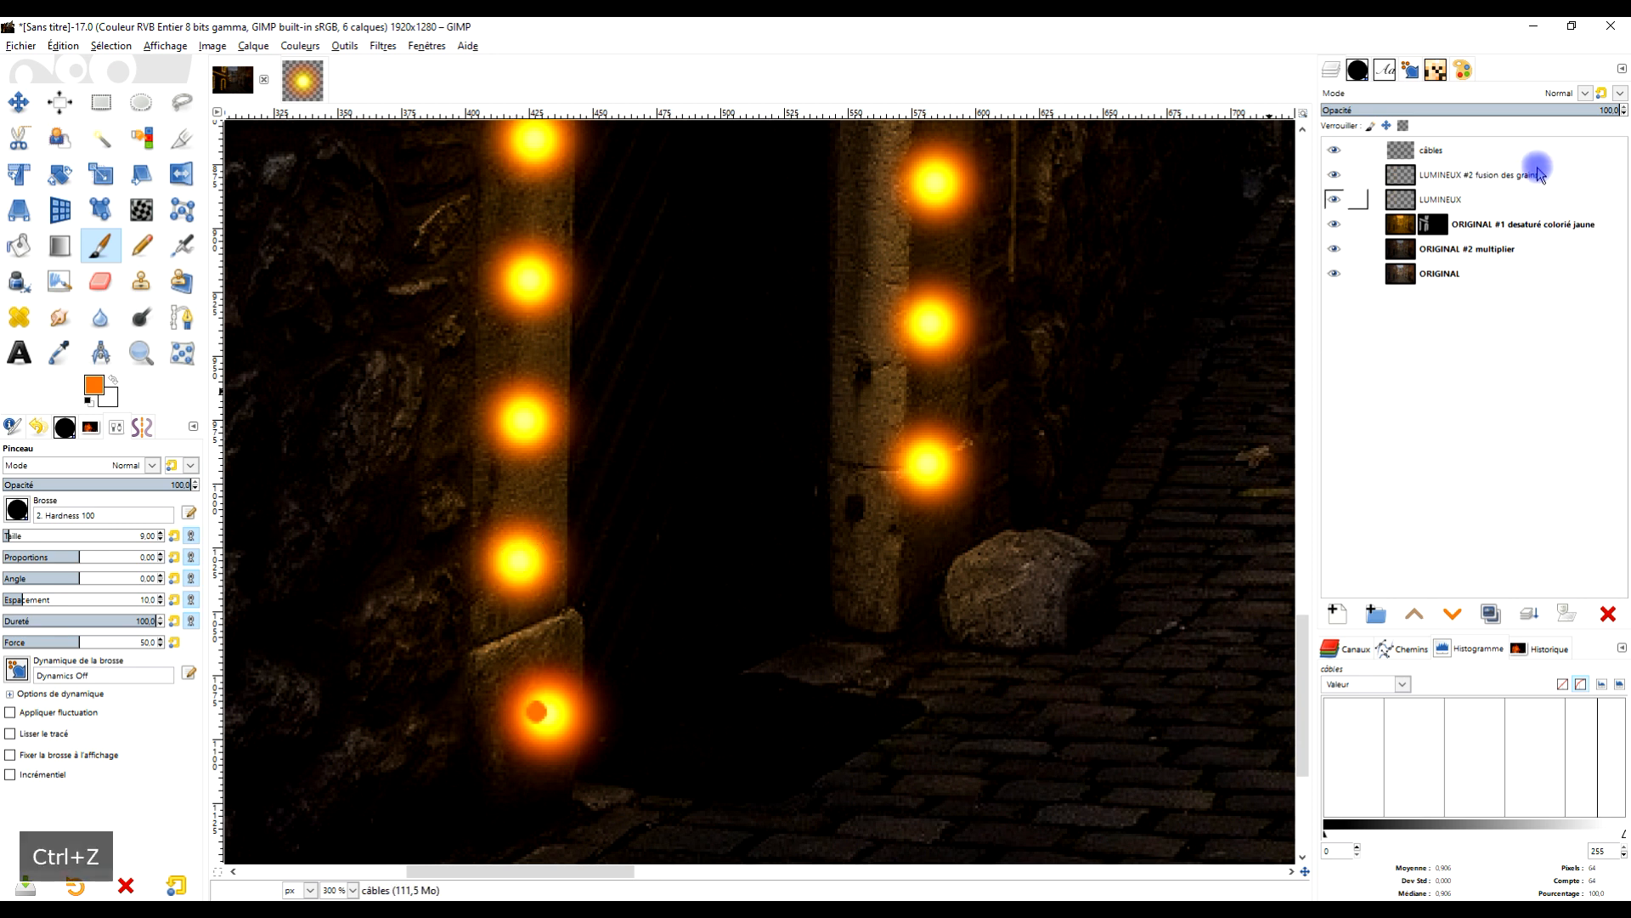
# Move the "câbles" layer down two places so it sits below the "LUMINEUX" layer.
pyautogui.click(1493, 151)
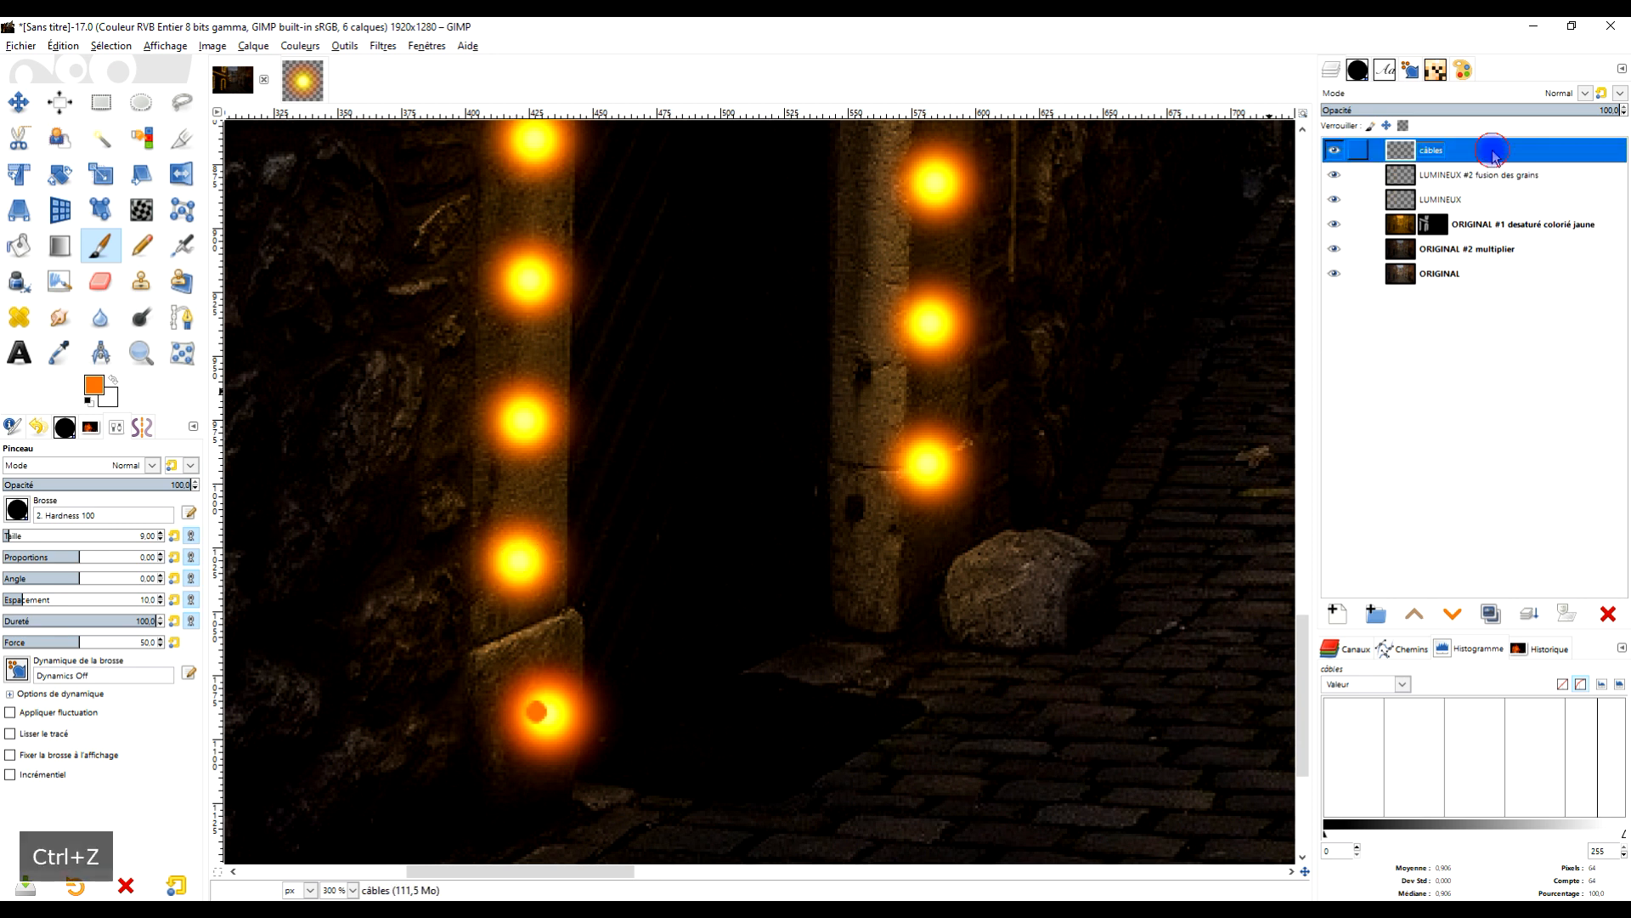
pyautogui.click(1451, 614)
pyautogui.click(1452, 614)
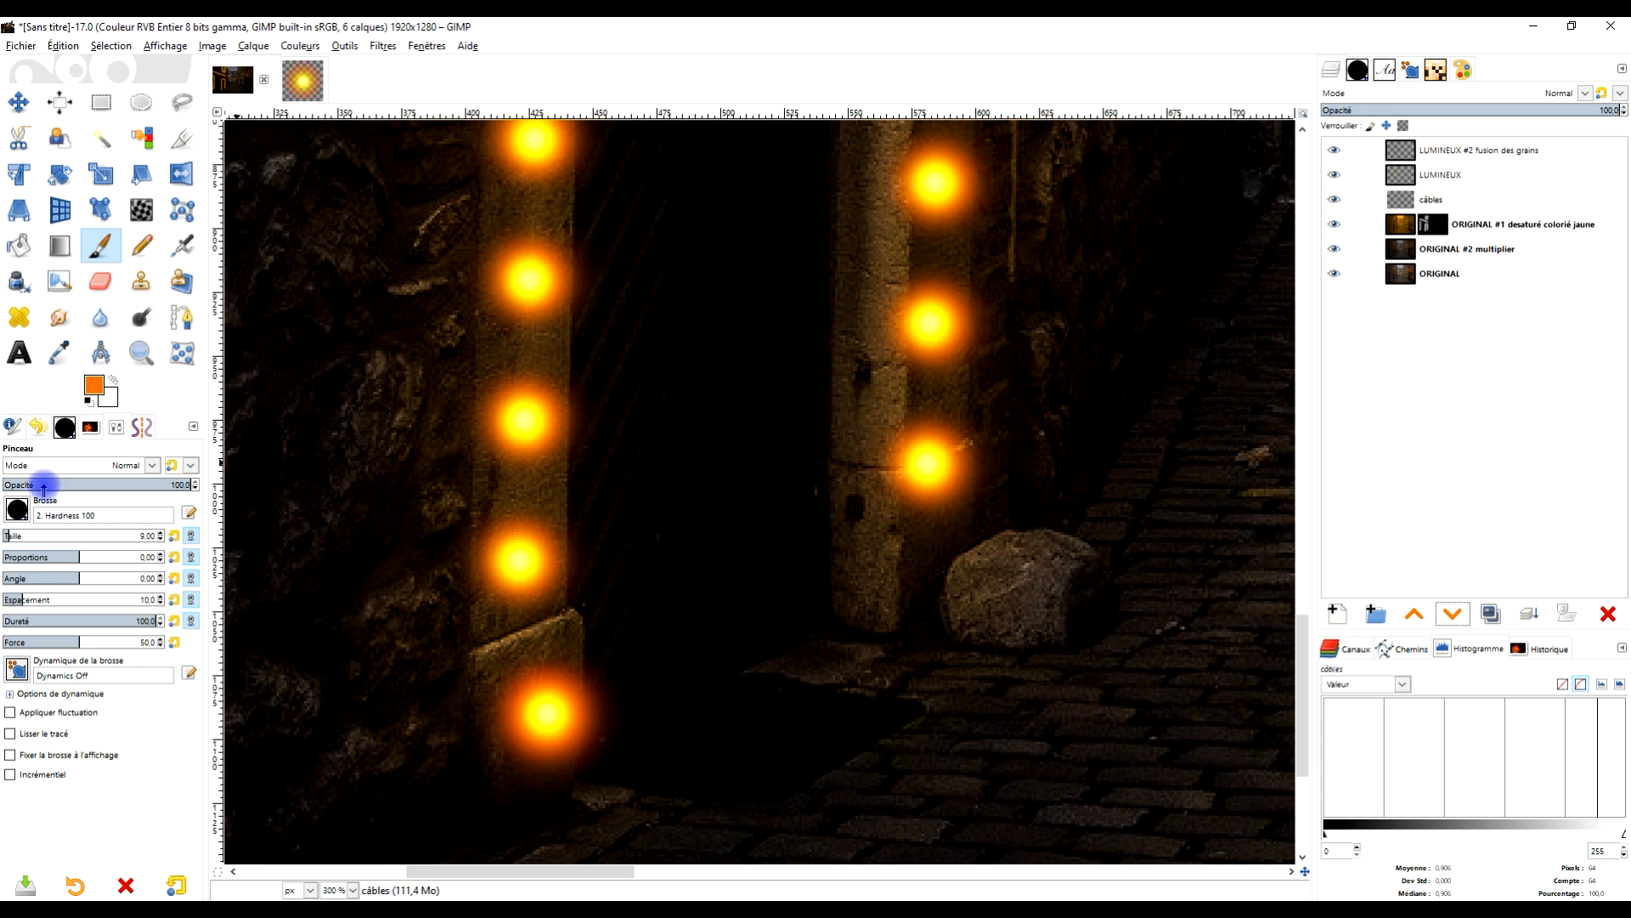
# Try to paint a thinner orange cable between the two lowest lights on the doorway's left side, and undo each line.
pyautogui.click(550, 713)
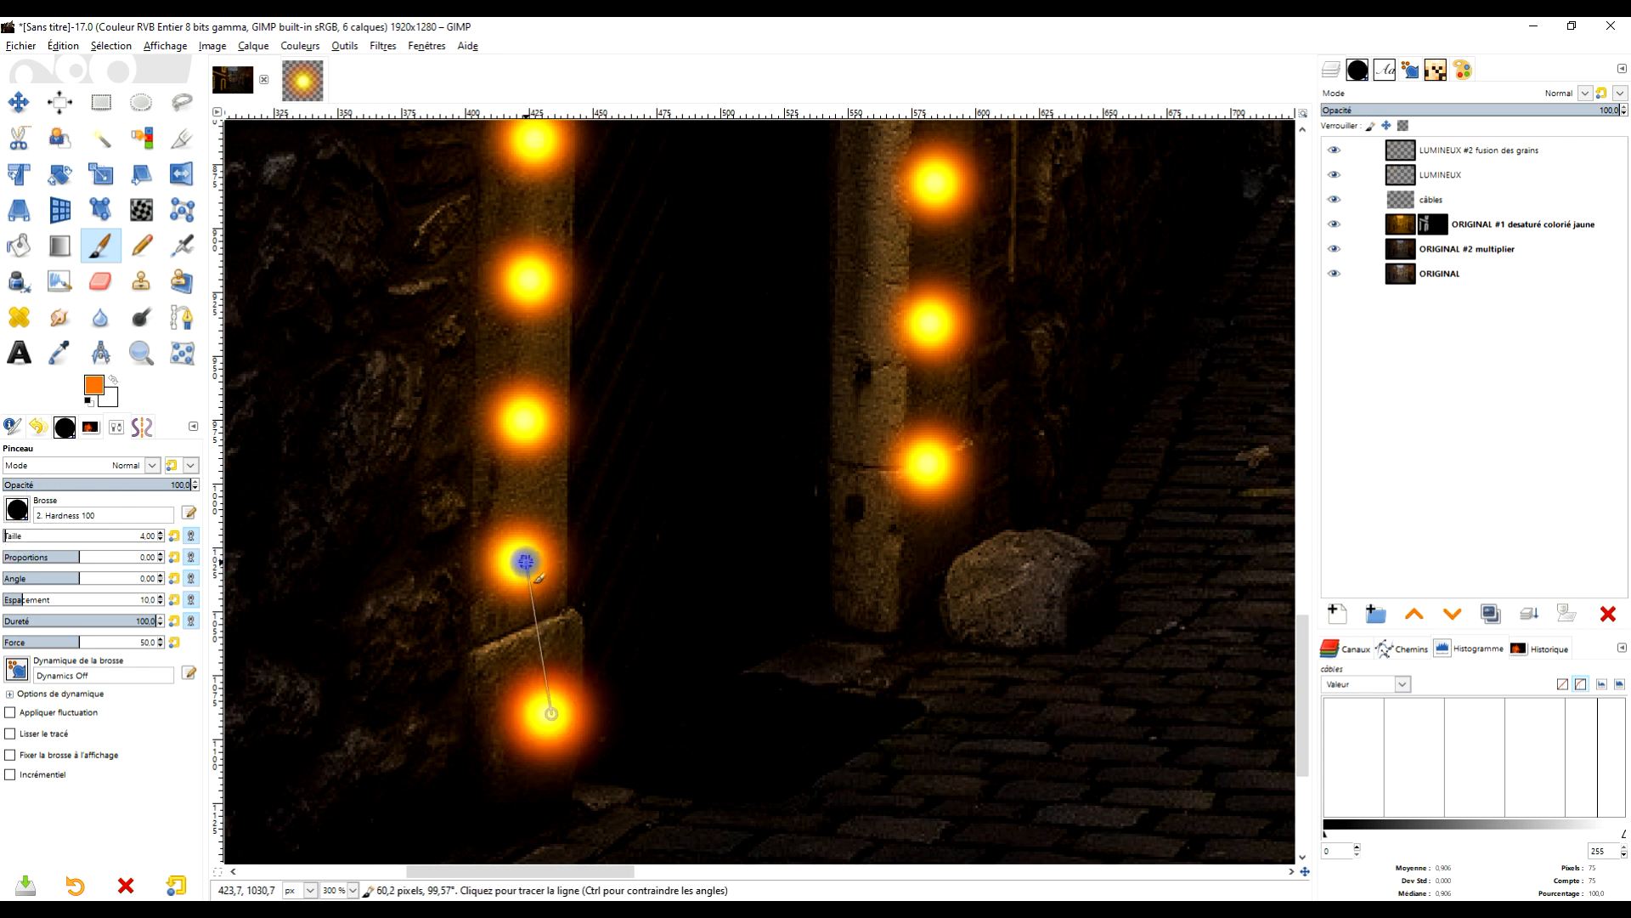
pyautogui.keyDown('shift'); pyautogui.click(526, 562); pyautogui.keyUp('shift')
pyautogui.hotkey('ctrl', 'z')
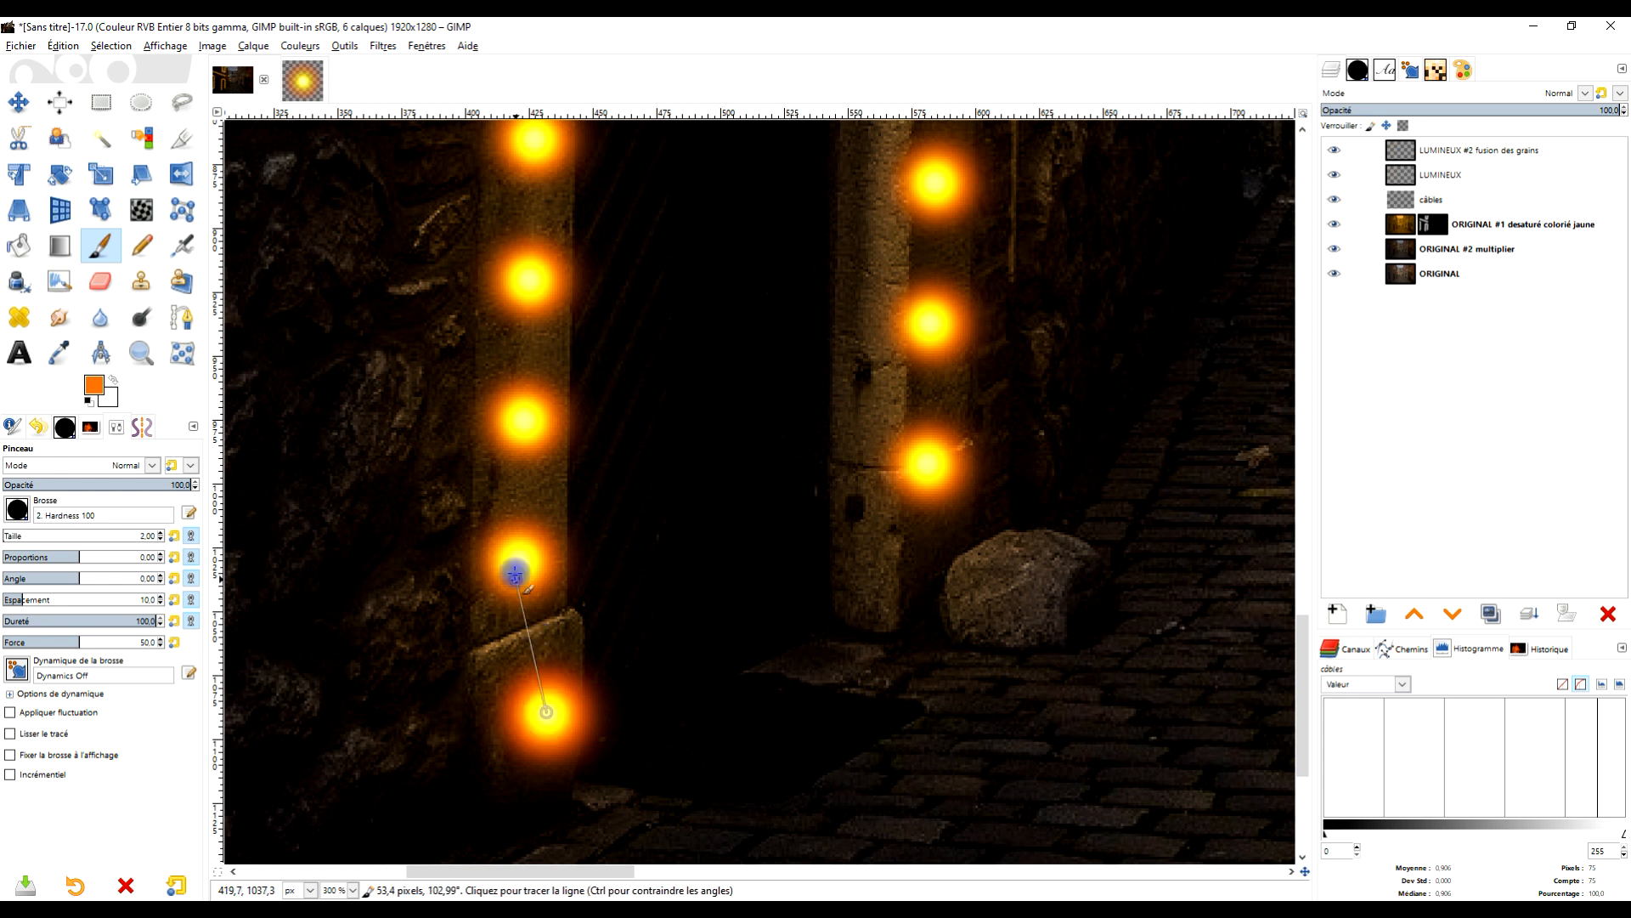
pyautogui.keyDown('shift'); pyautogui.click(527, 553); pyautogui.keyUp('shift')
pyautogui.hotkey('ctrl', 'z')
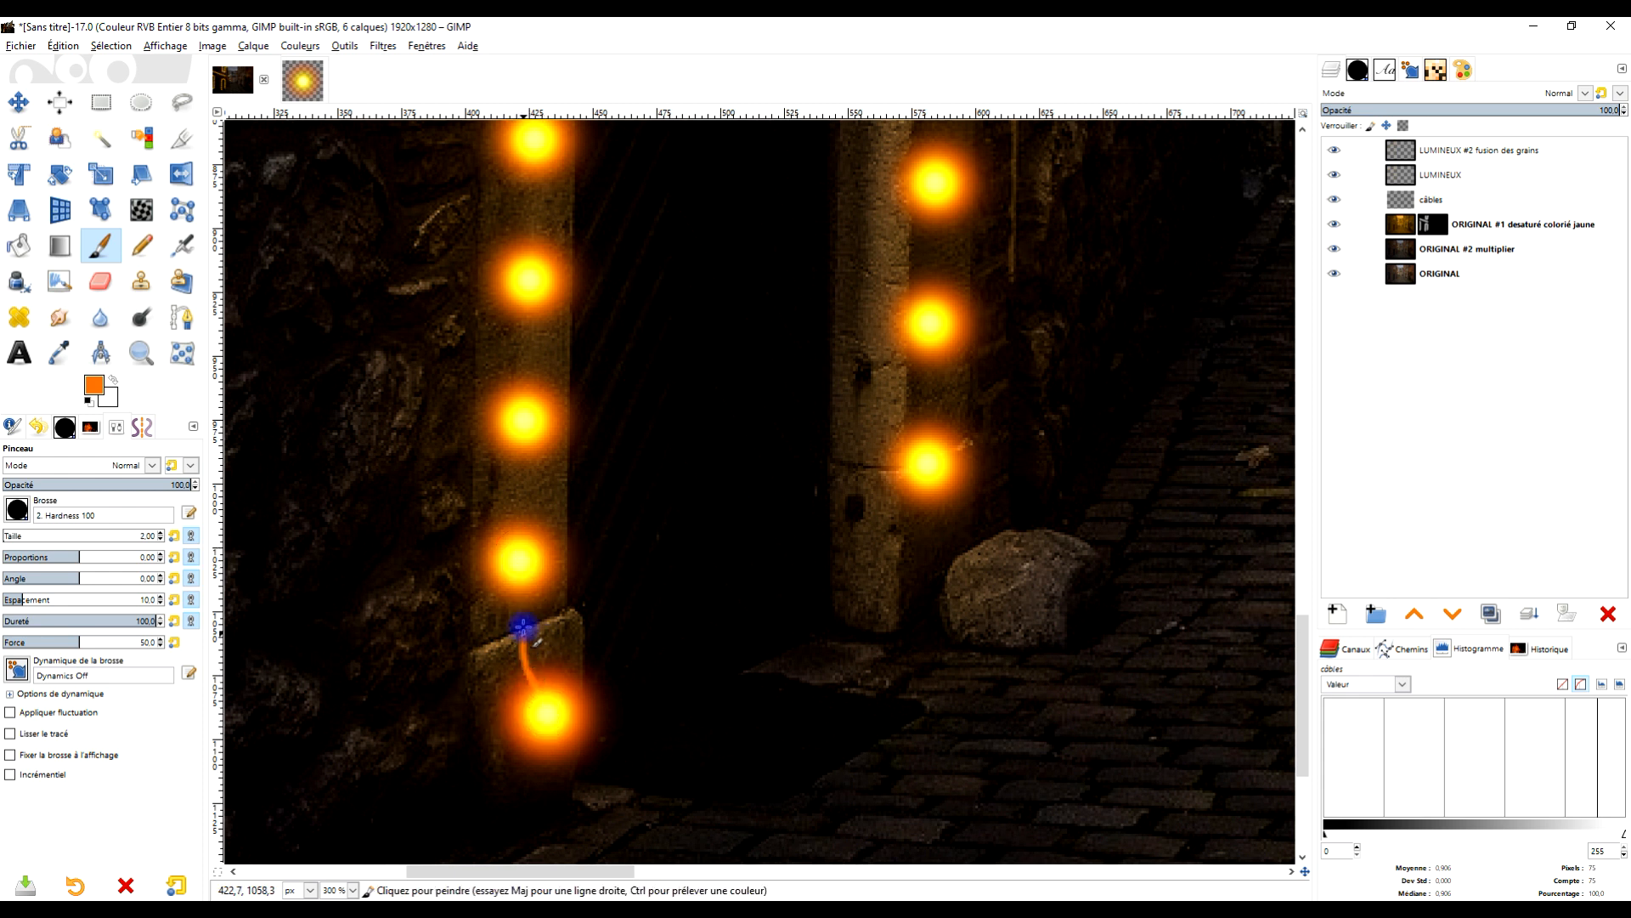
pyautogui.hotkey('ctrl', 'z')
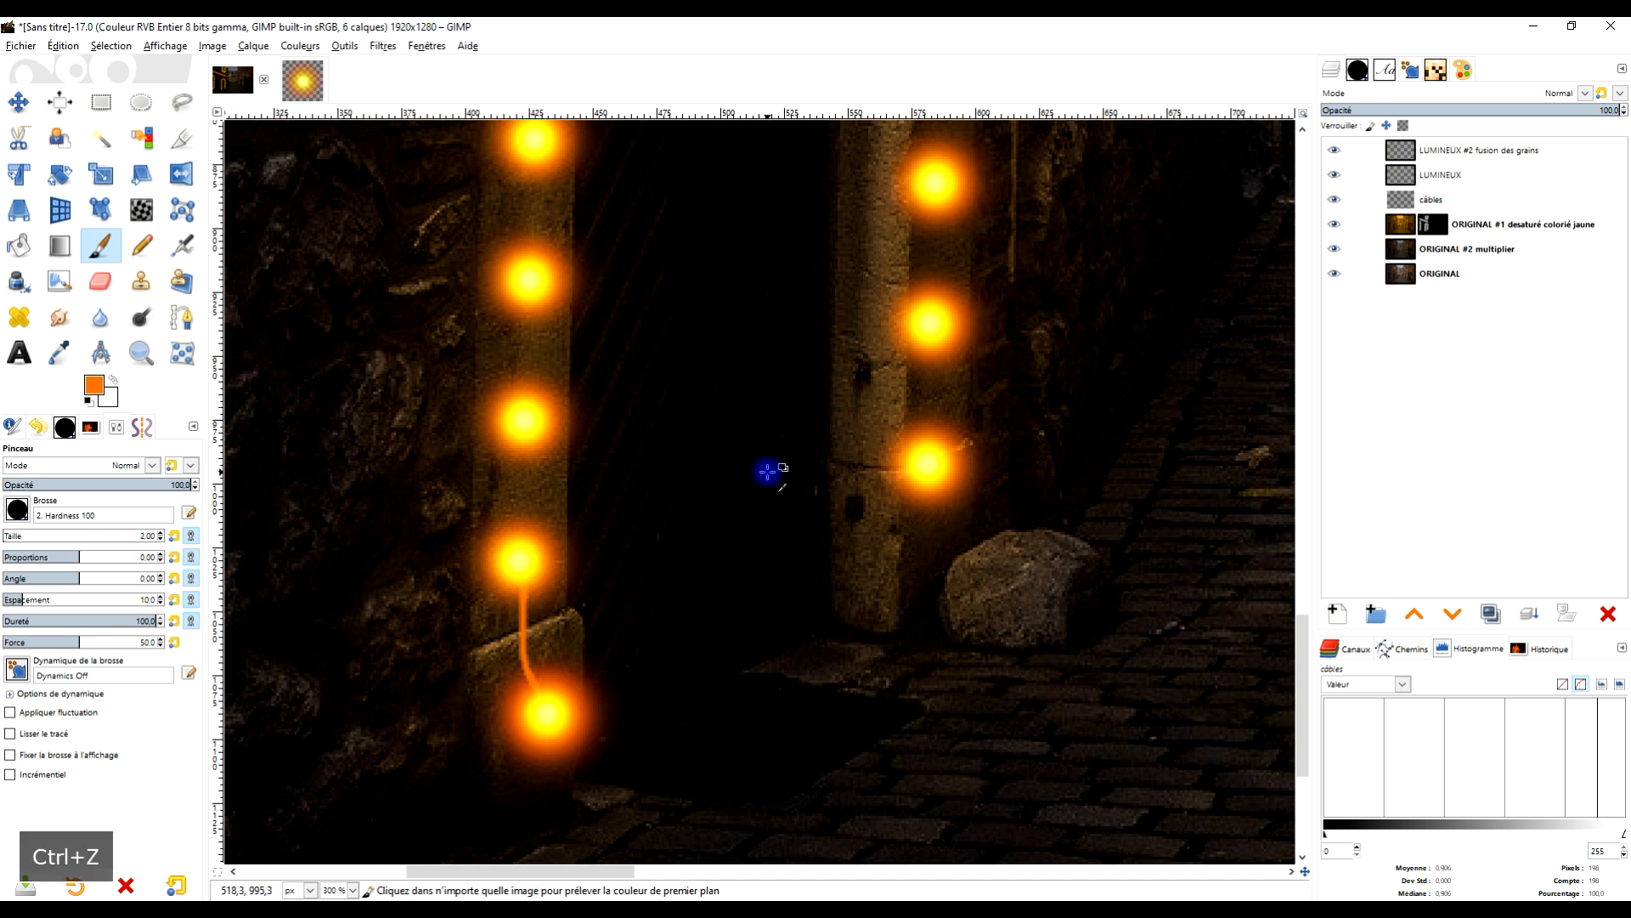
# Paint a size 2 orange cable of straight segments from the lowest light up through the lights on the doorway's left side.
pyautogui.scroll(2, 758, 477)
pyautogui.click(531, 777)
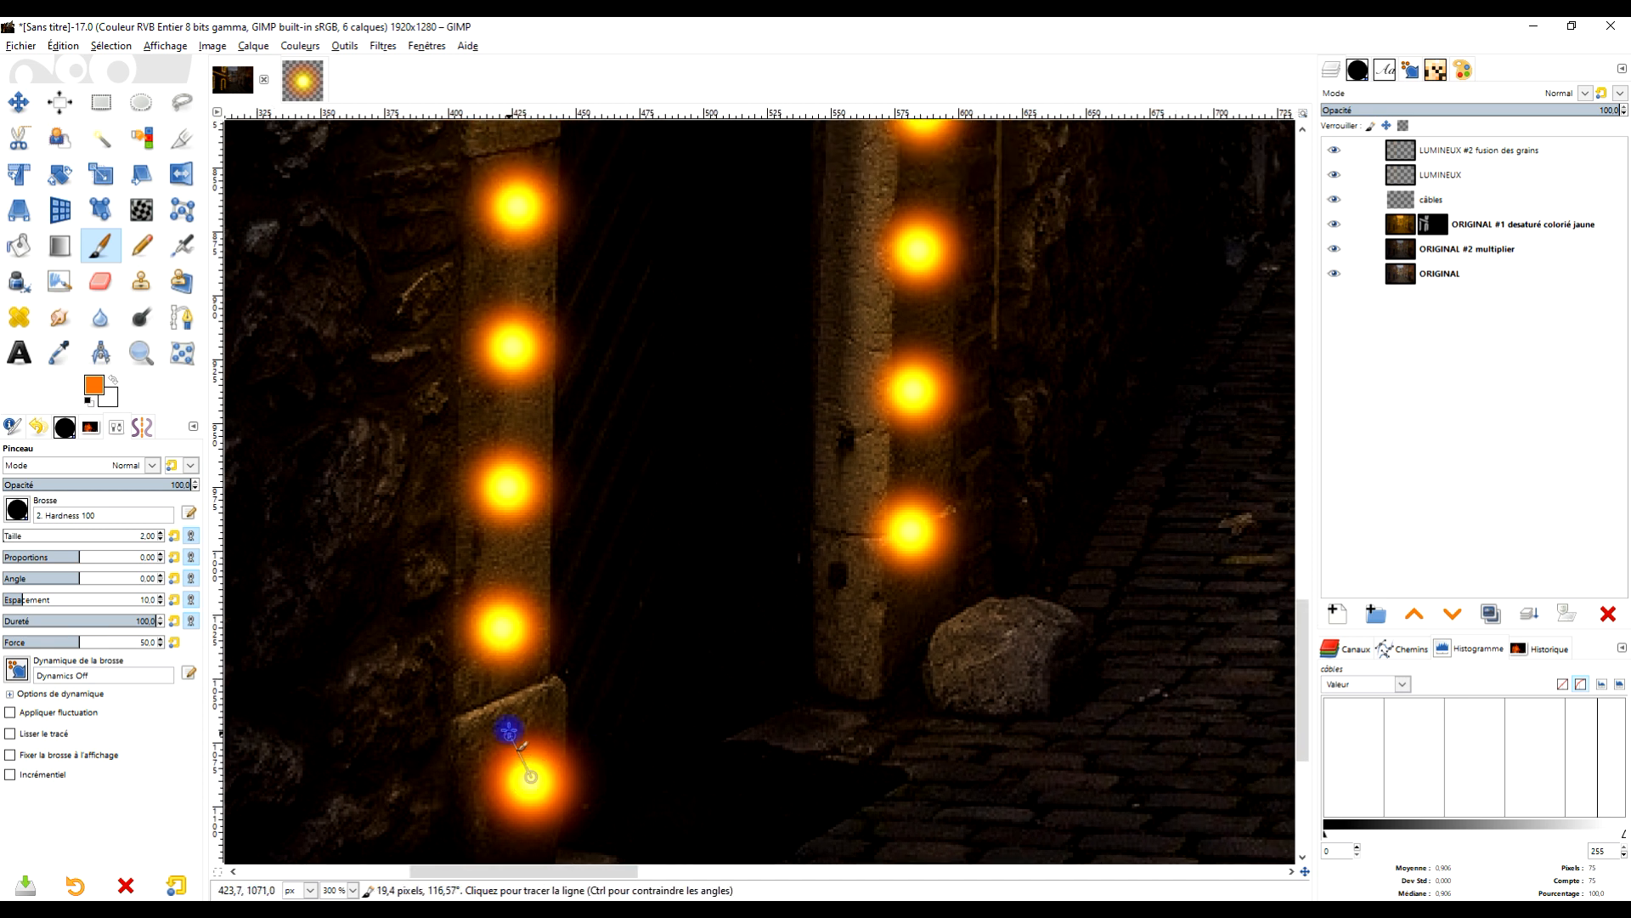
pyautogui.keyDown('shift'); pyautogui.click(515, 695); pyautogui.keyUp('shift')
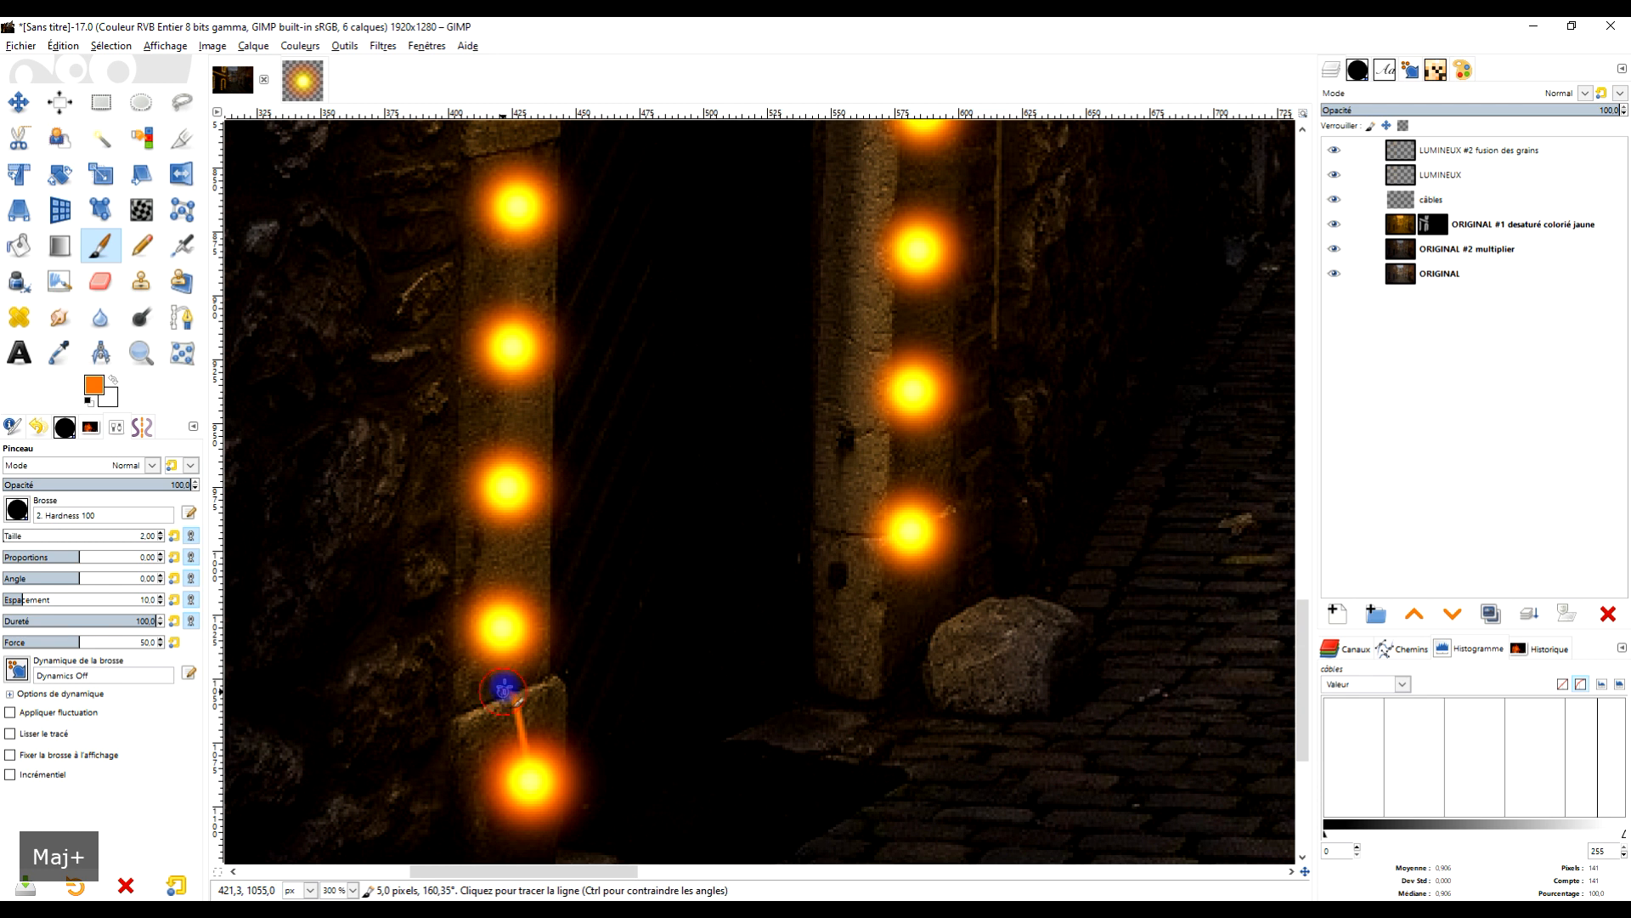
pyautogui.keyDown('shift'); pyautogui.click(499, 626); pyautogui.keyUp('shift')
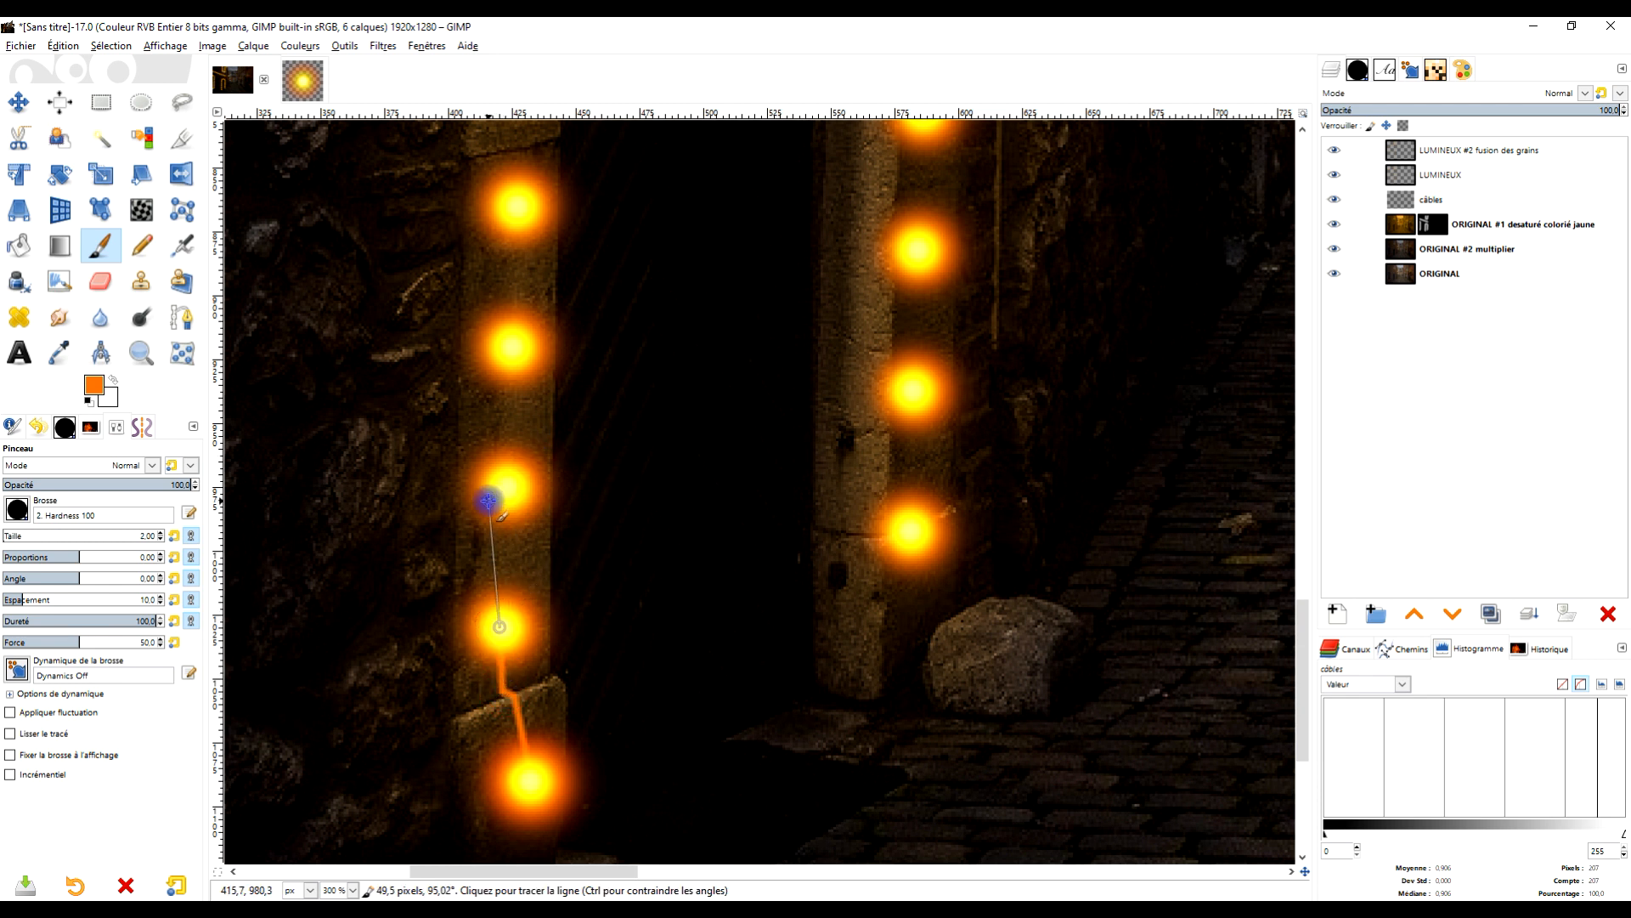
pyautogui.keyDown('shift'); pyautogui.click(505, 492); pyautogui.keyUp('shift')
pyautogui.keyDown('shift'); pyautogui.click(508, 341); pyautogui.keyUp('shift')
pyautogui.keyDown('shift'); pyautogui.click(516, 210); pyautogui.keyUp('shift')
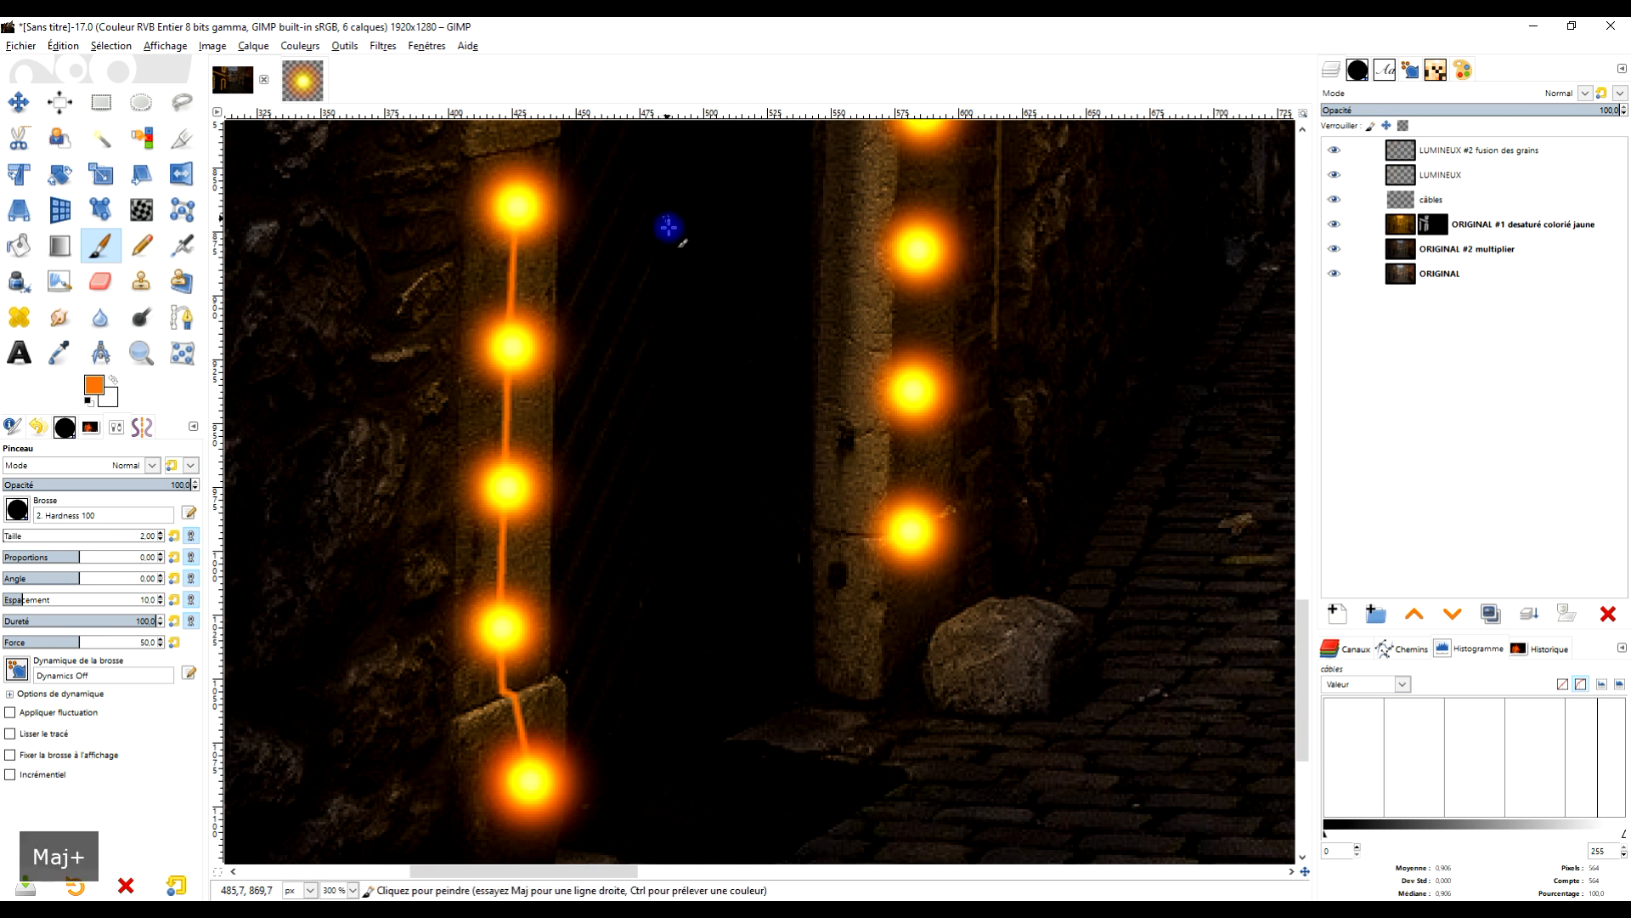
pyautogui.scroll(5, 670, 692)
pyautogui.keyDown('shift'); pyautogui.click(505, 496); pyautogui.keyUp('shift')
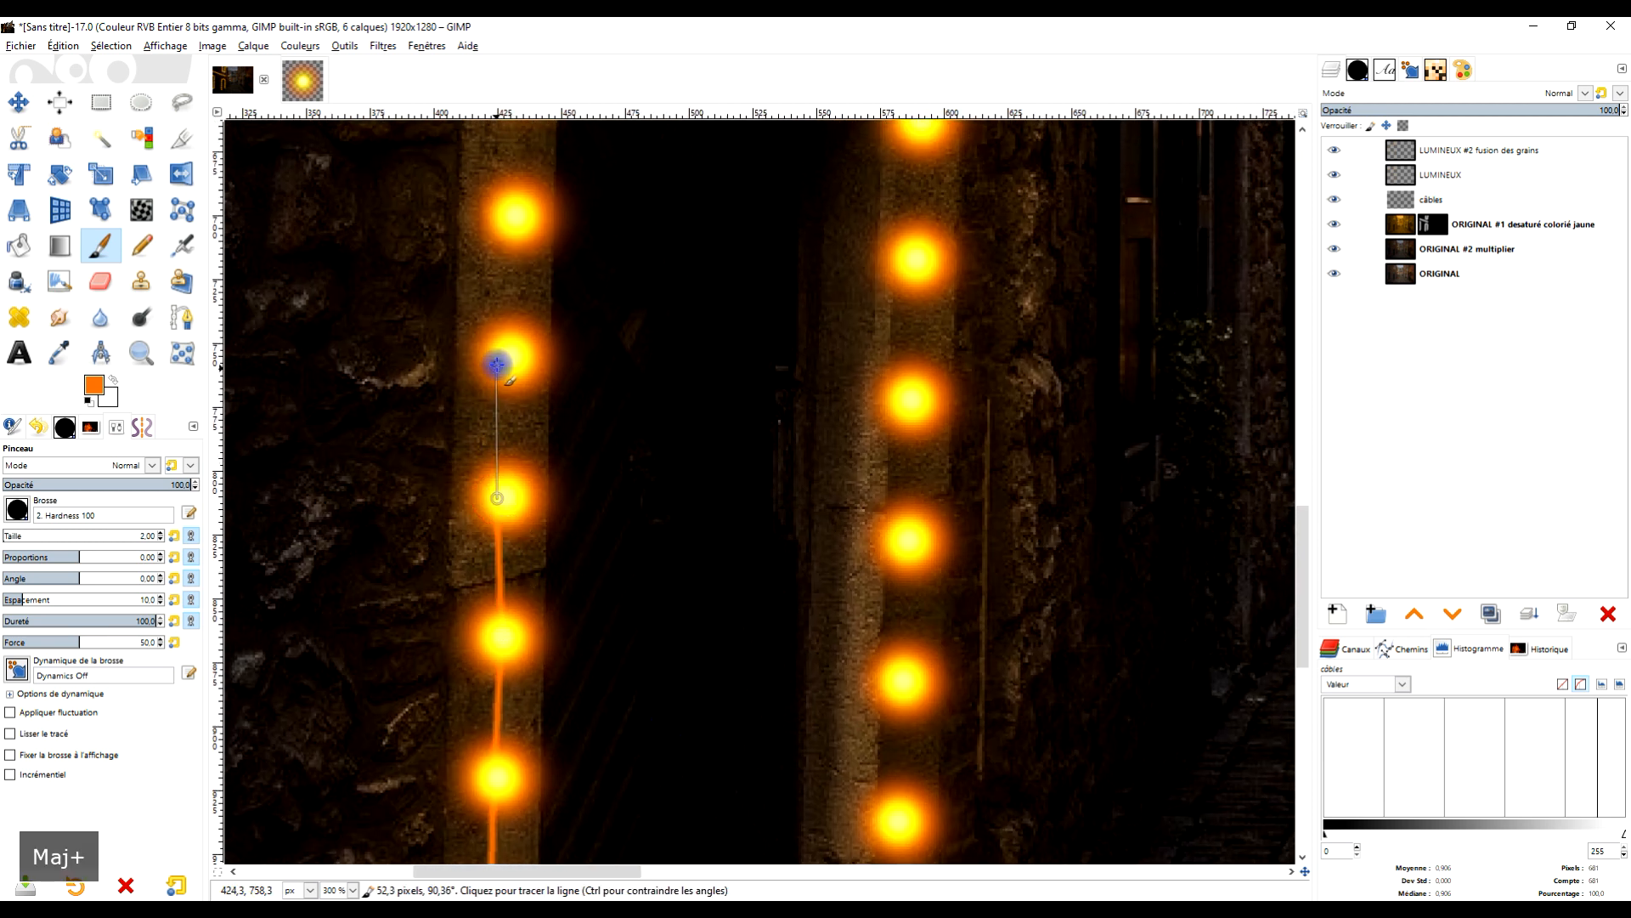
pyautogui.keyDown('shift'); pyautogui.click(509, 355); pyautogui.keyUp('shift')
# Continue the cable with straight segments over the doorway's arch, from light to light, to the highest light on the right side.
pyautogui.scroll(-3, 693, 401)
pyautogui.moveTo(692, 400); pyautogui.dragTo(631, 603)
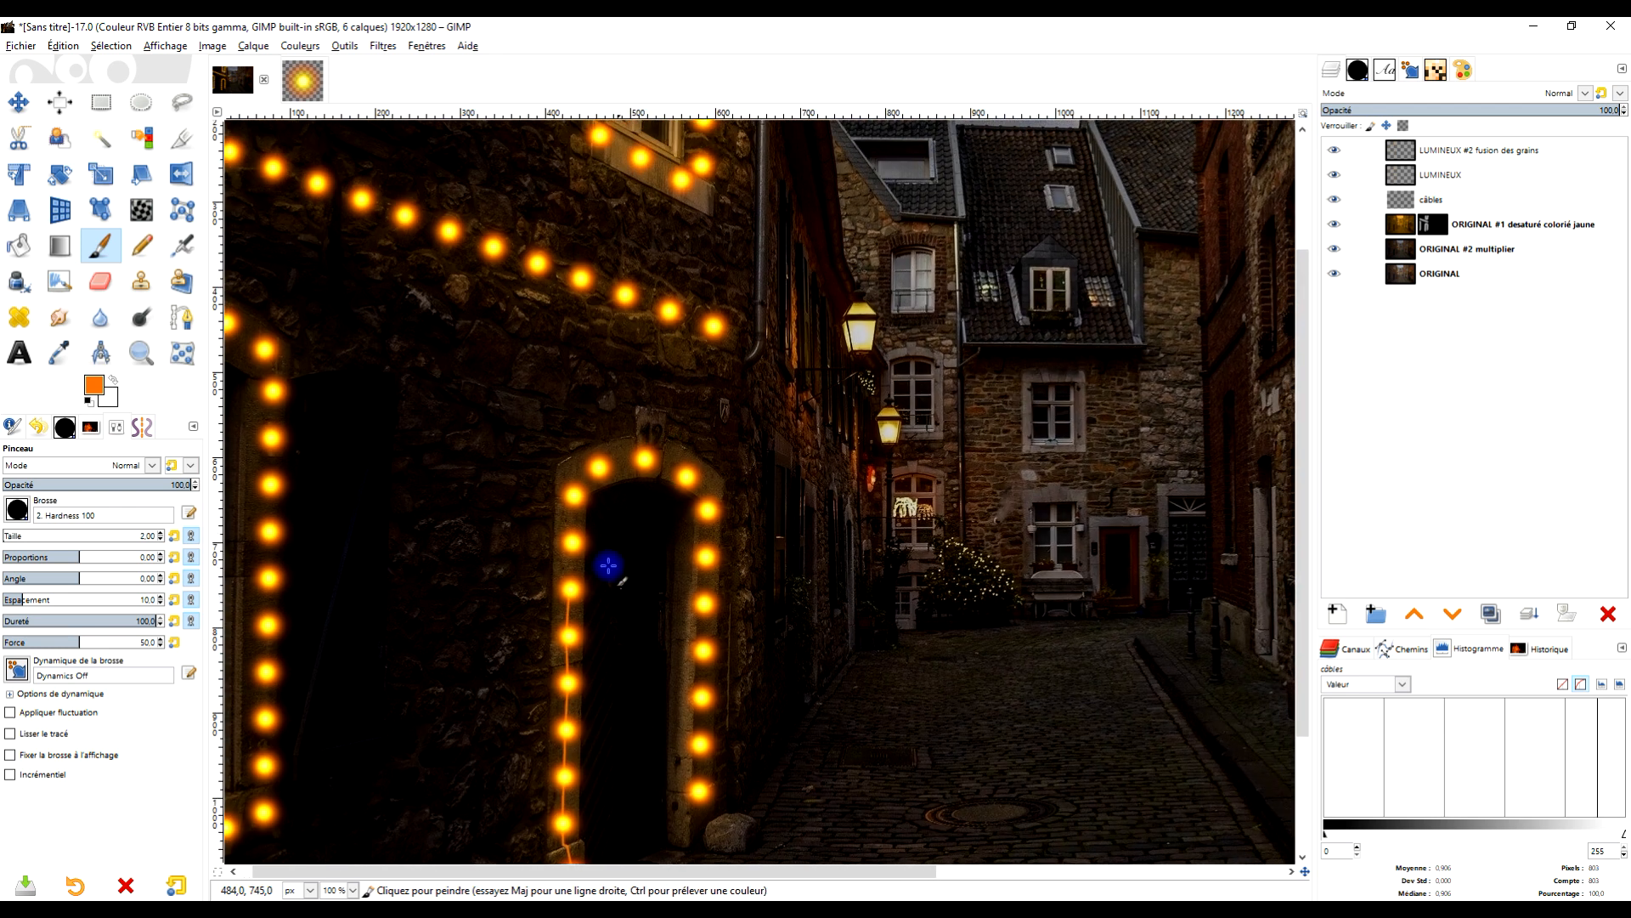
pyautogui.keyDown('shift'); pyautogui.click(573, 495); pyautogui.keyUp('shift')
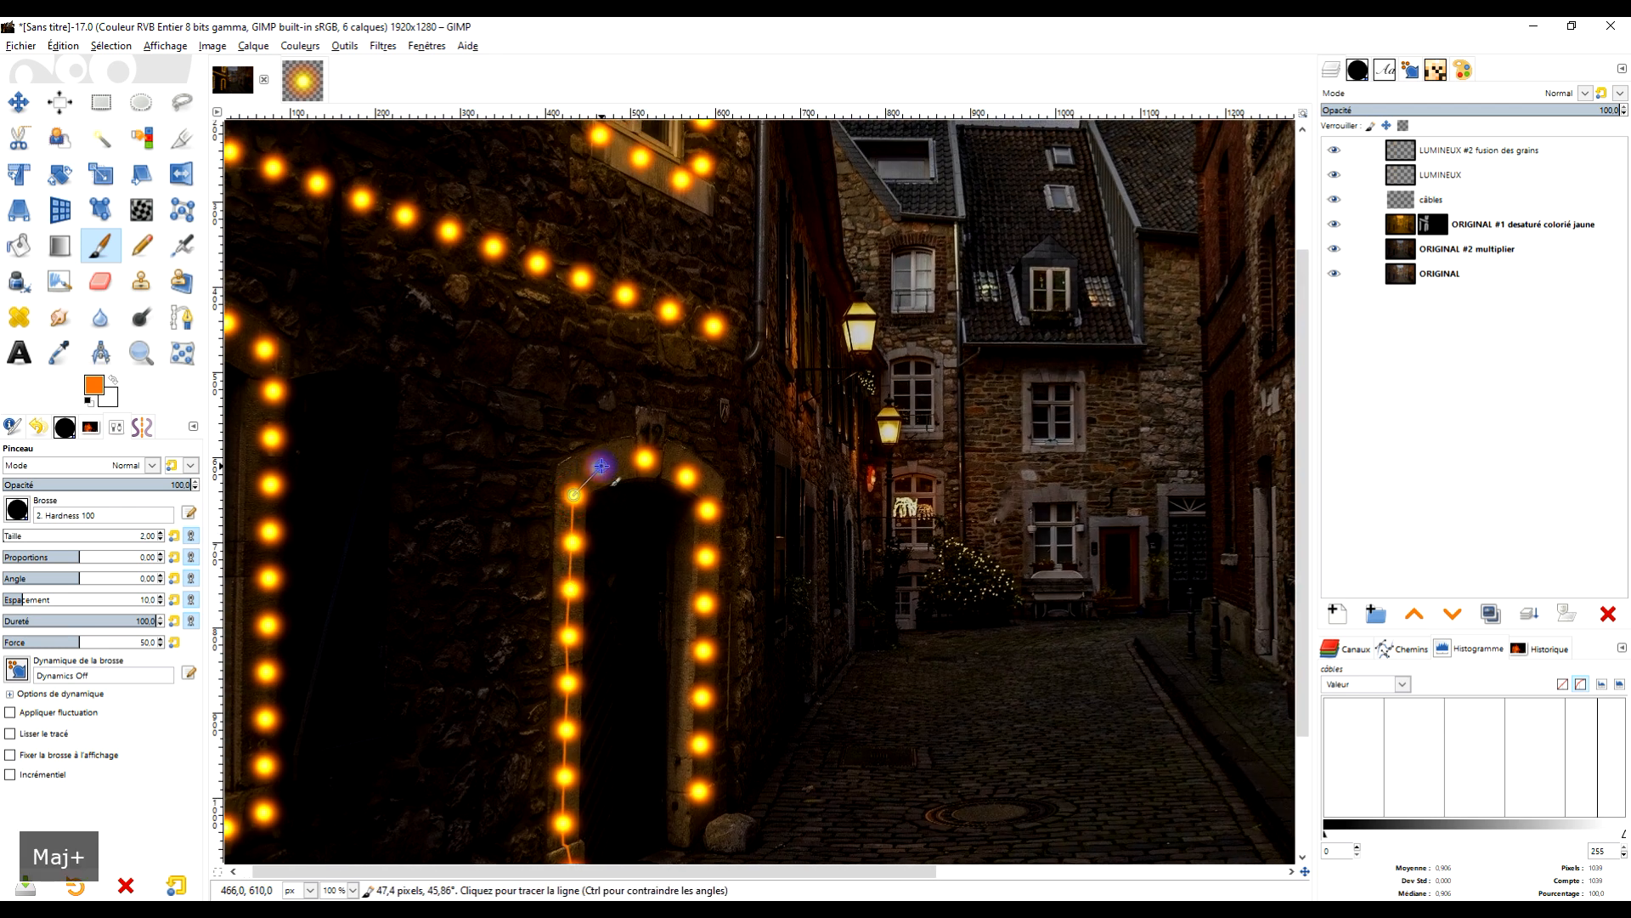
pyautogui.keyDown('shift'); pyautogui.click(599, 467); pyautogui.keyUp('shift')
pyautogui.keyDown('shift'); pyautogui.click(643, 462); pyautogui.keyUp('shift')
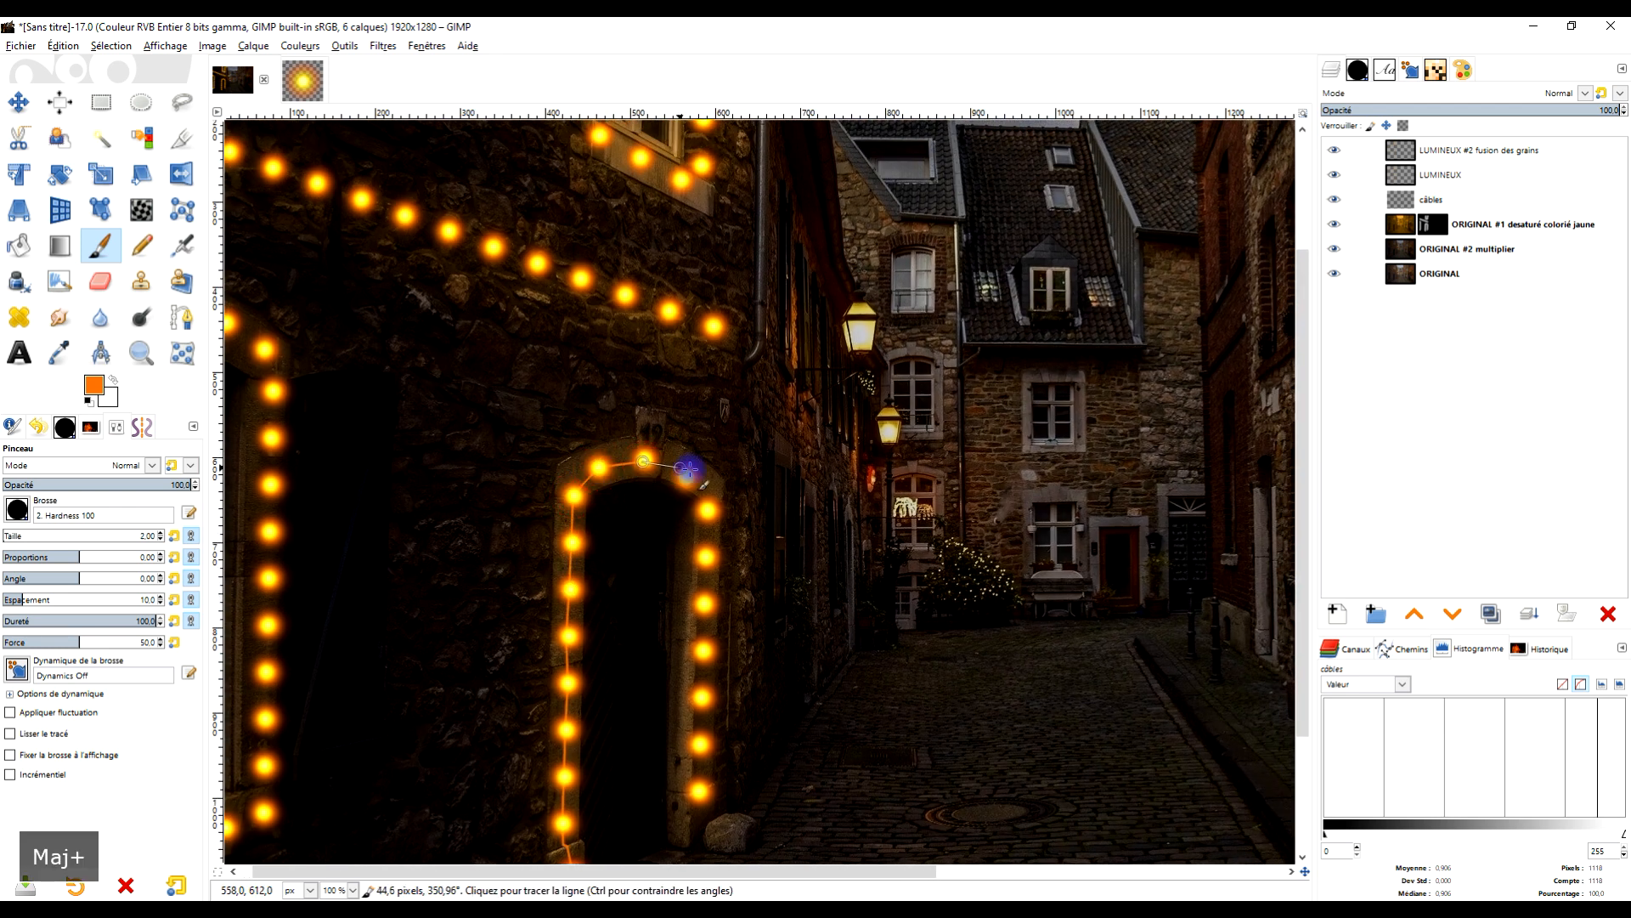
pyautogui.keyDown('shift'); pyautogui.click(685, 477); pyautogui.keyUp('shift')
pyautogui.keyDown('shift'); pyautogui.click(707, 511); pyautogui.keyUp('shift')
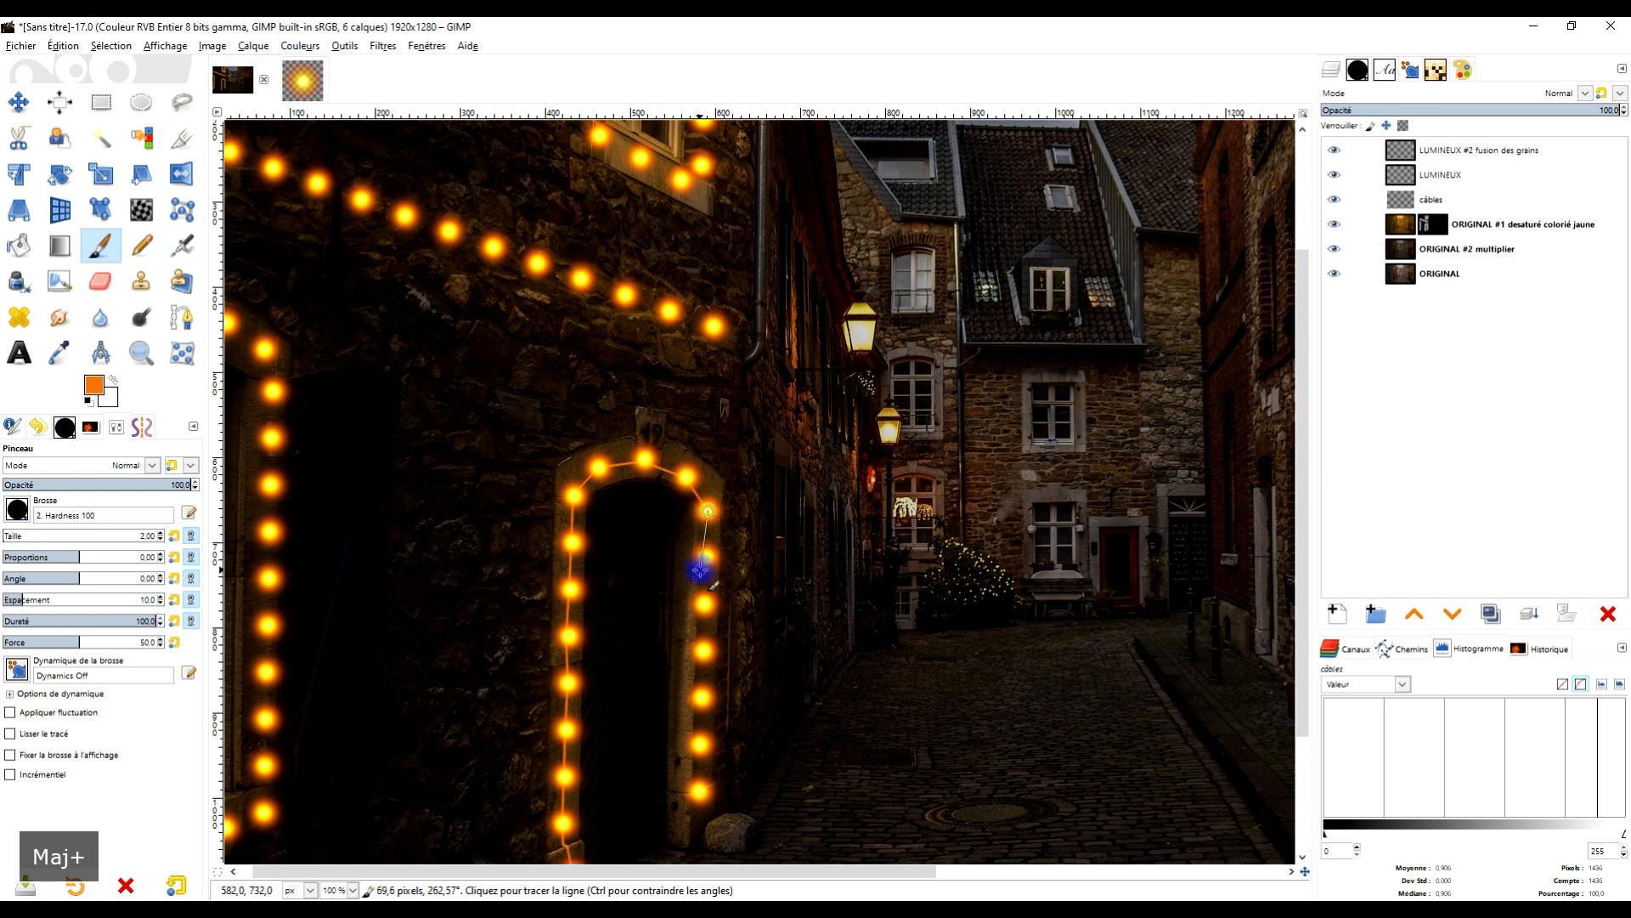
# Extend the cable straight down the doorway's right side through its lowest light to the ground beside the stone.
pyautogui.keyDown('shift'); pyautogui.click(700, 790); pyautogui.keyUp('shift')
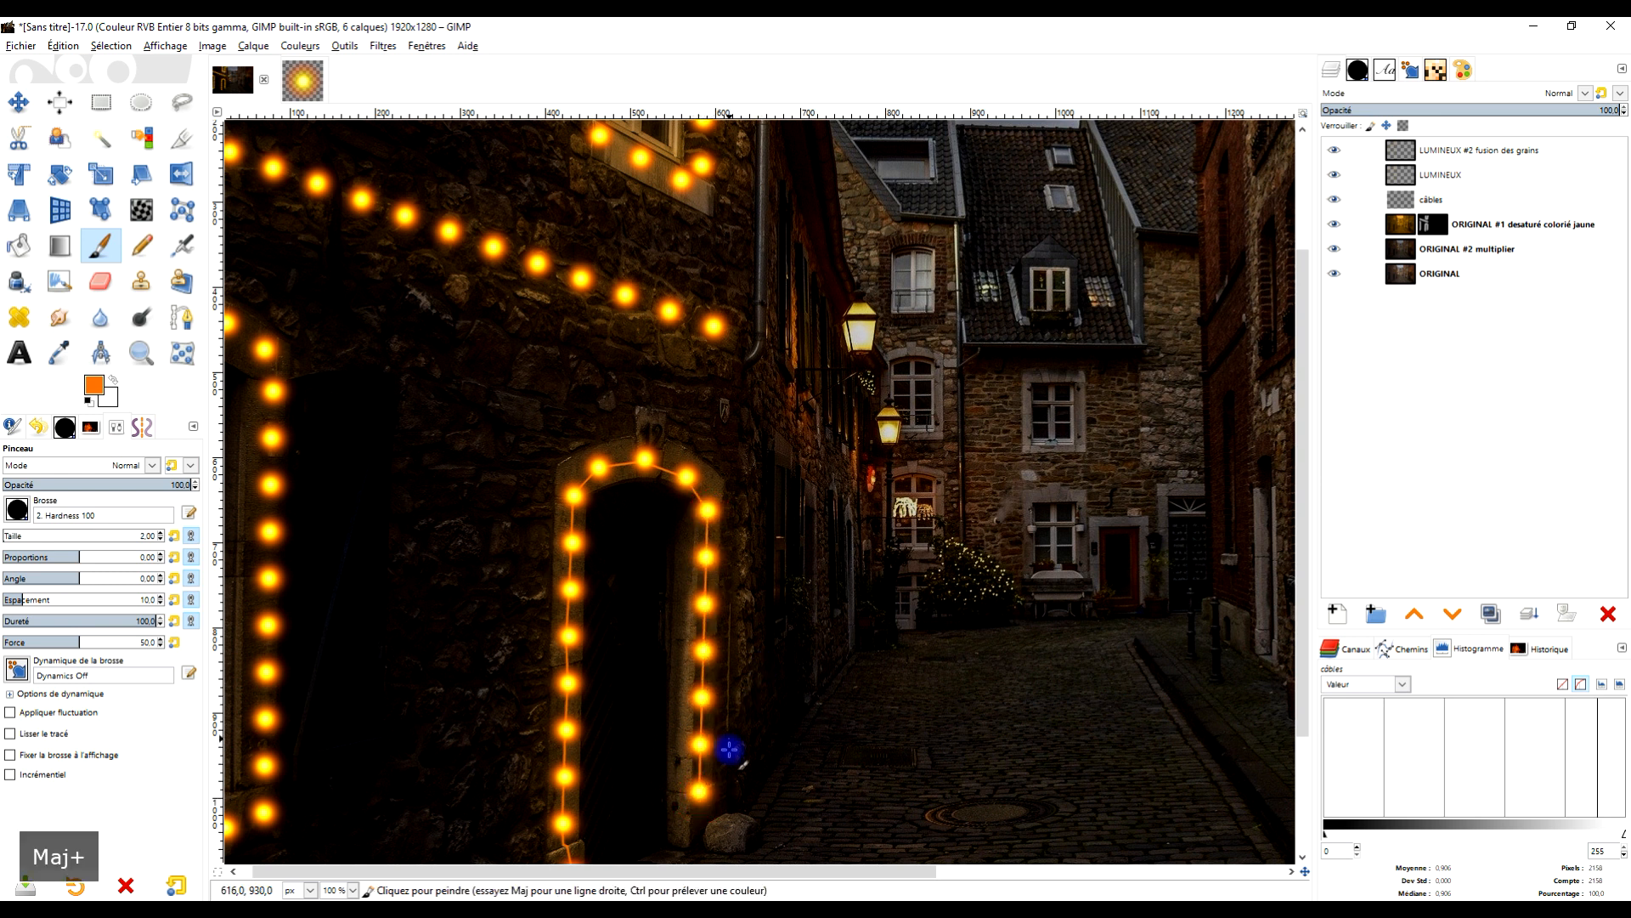
pyautogui.keyDown('shift'); pyautogui.click(701, 844); pyautogui.keyUp('shift')
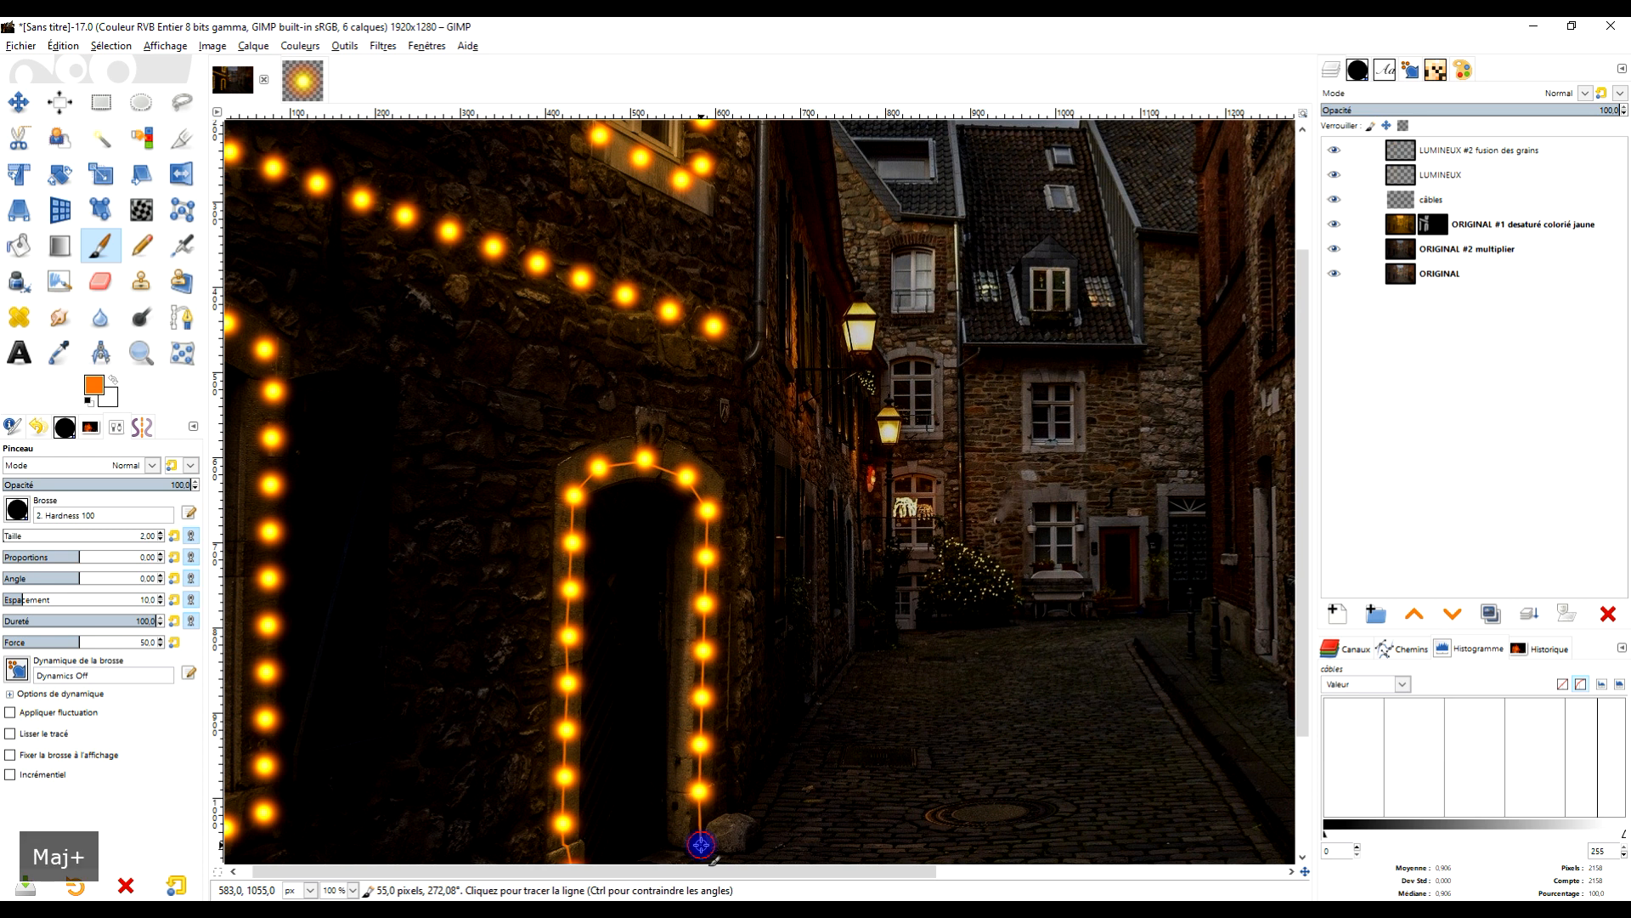
pyautogui.keyDown('ctrl'); pyautogui.scroll(-2, 799, 739); pyautogui.keyUp('ctrl')
pyautogui.keyDown('ctrl'); pyautogui.scroll(2, 780, 776); pyautogui.keyUp('ctrl')
pyautogui.scroll(-3, 780, 775)
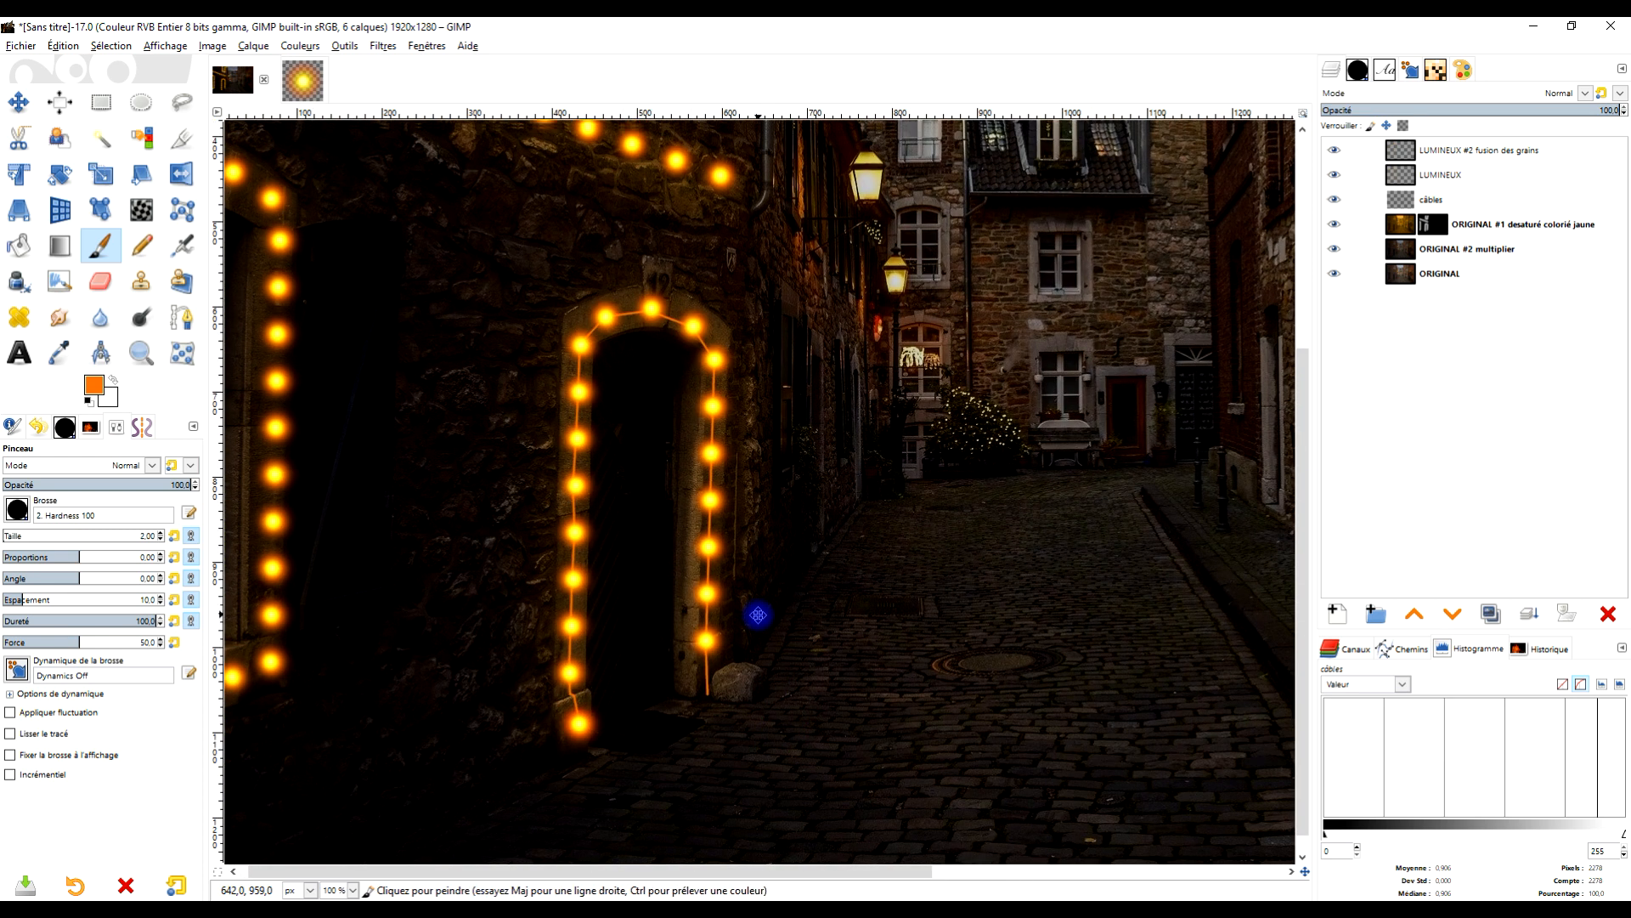
# Dull the "câbles" layer with Hue-Saturation, setting saturation to -68.9 and lightness to -32.3.
pyautogui.click(1435, 198)
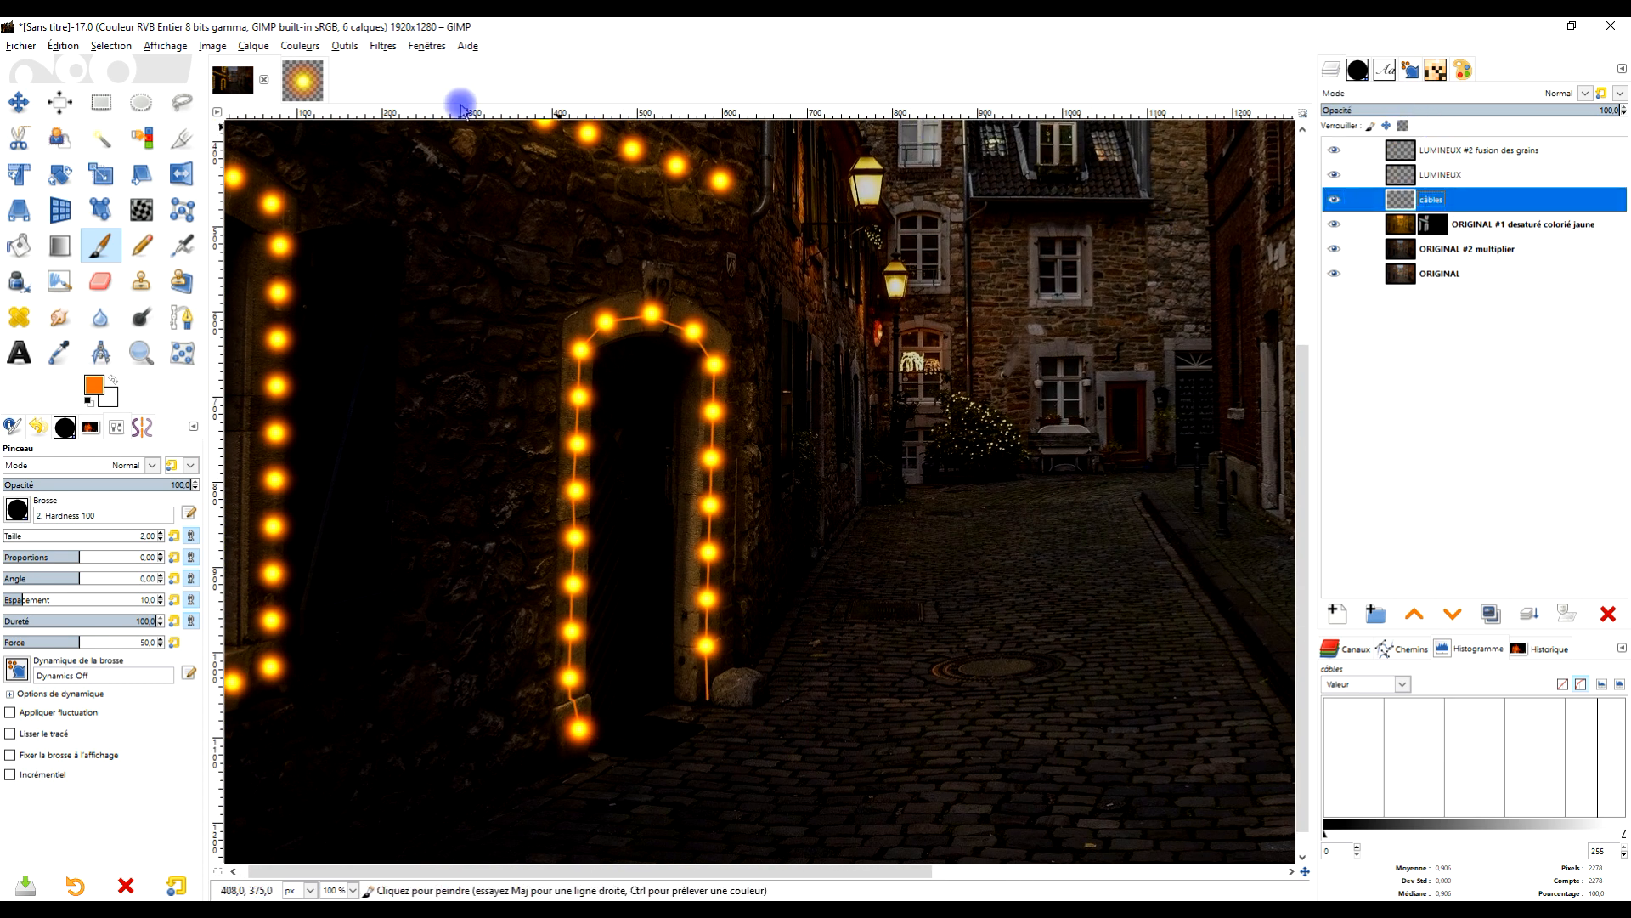
pyautogui.click(300, 45)
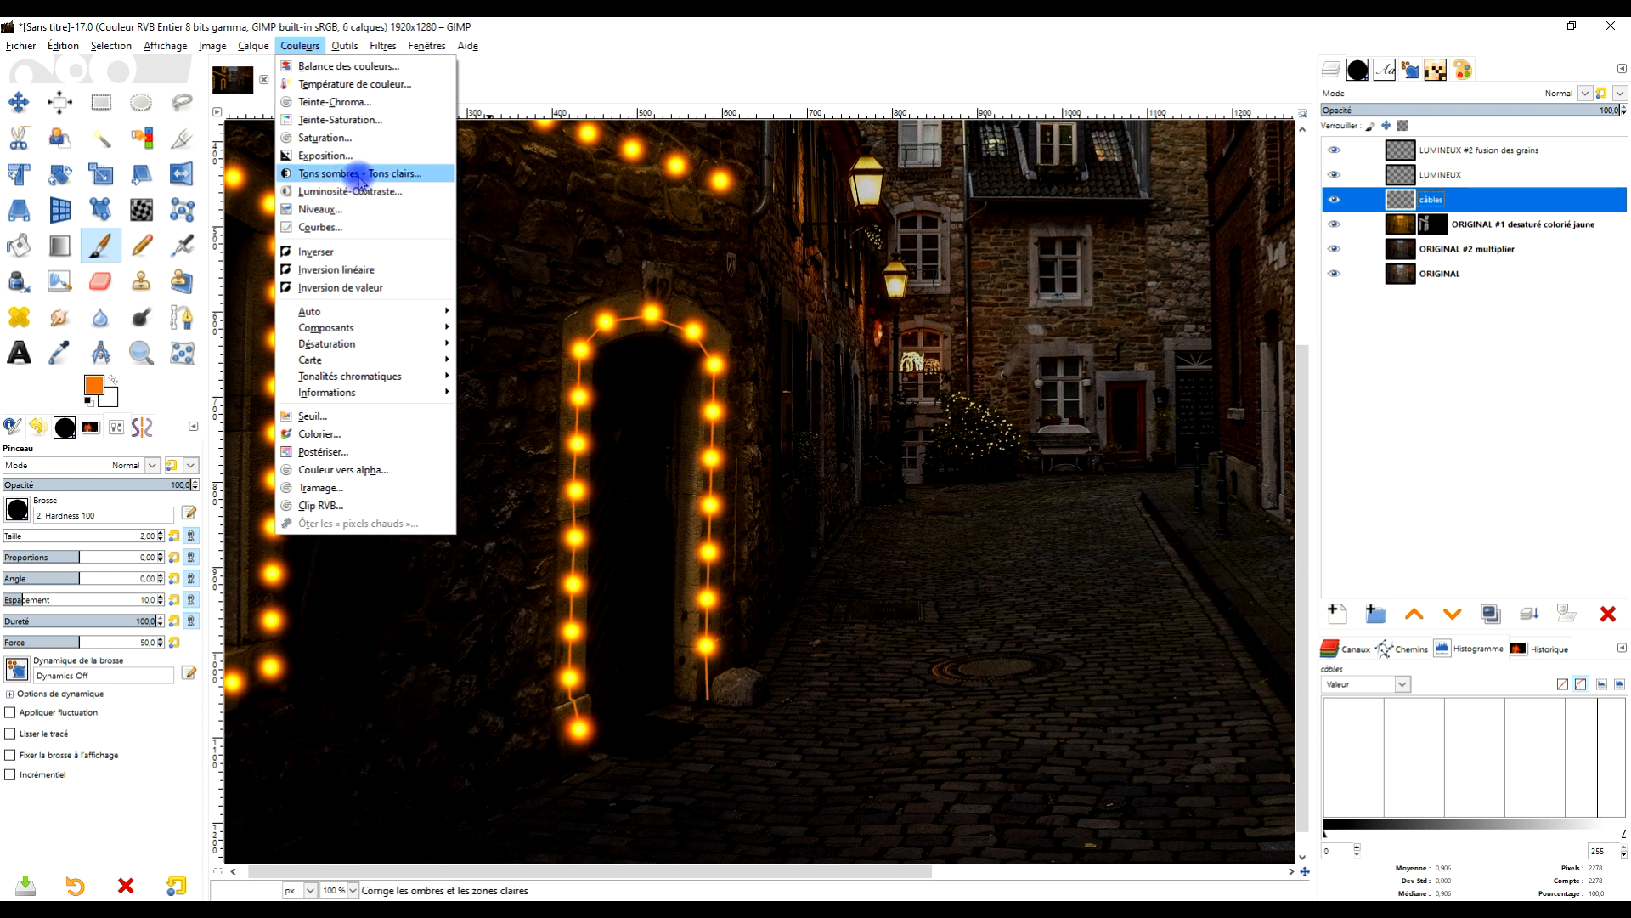
pyautogui.click(373, 119)
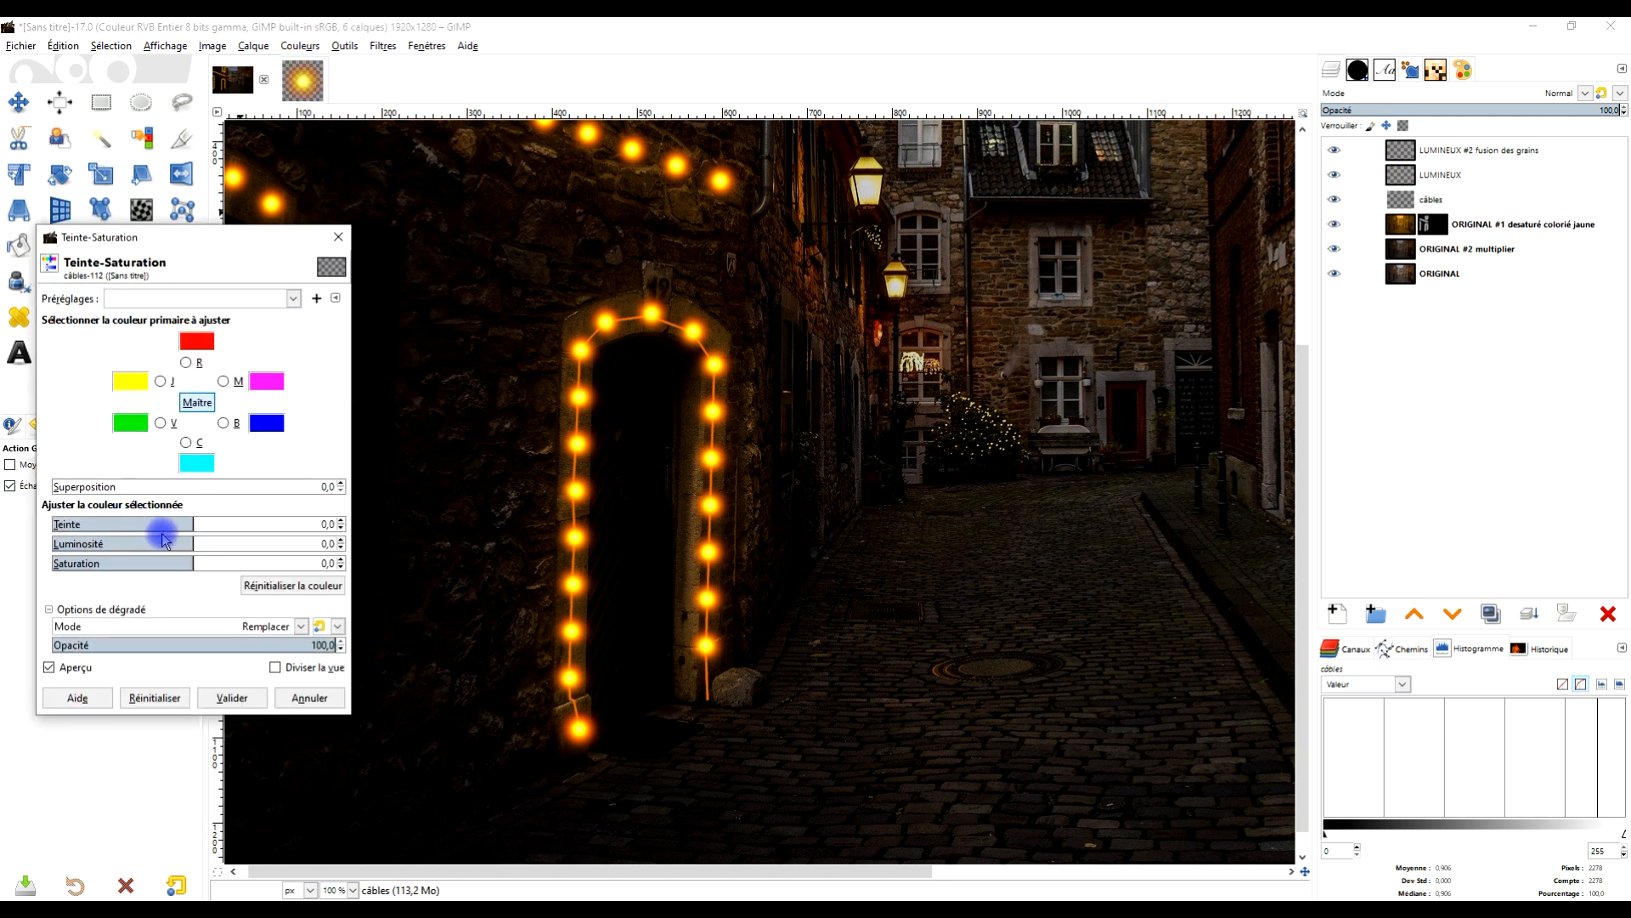
pyautogui.moveTo(186, 562); pyautogui.dragTo(93, 566)
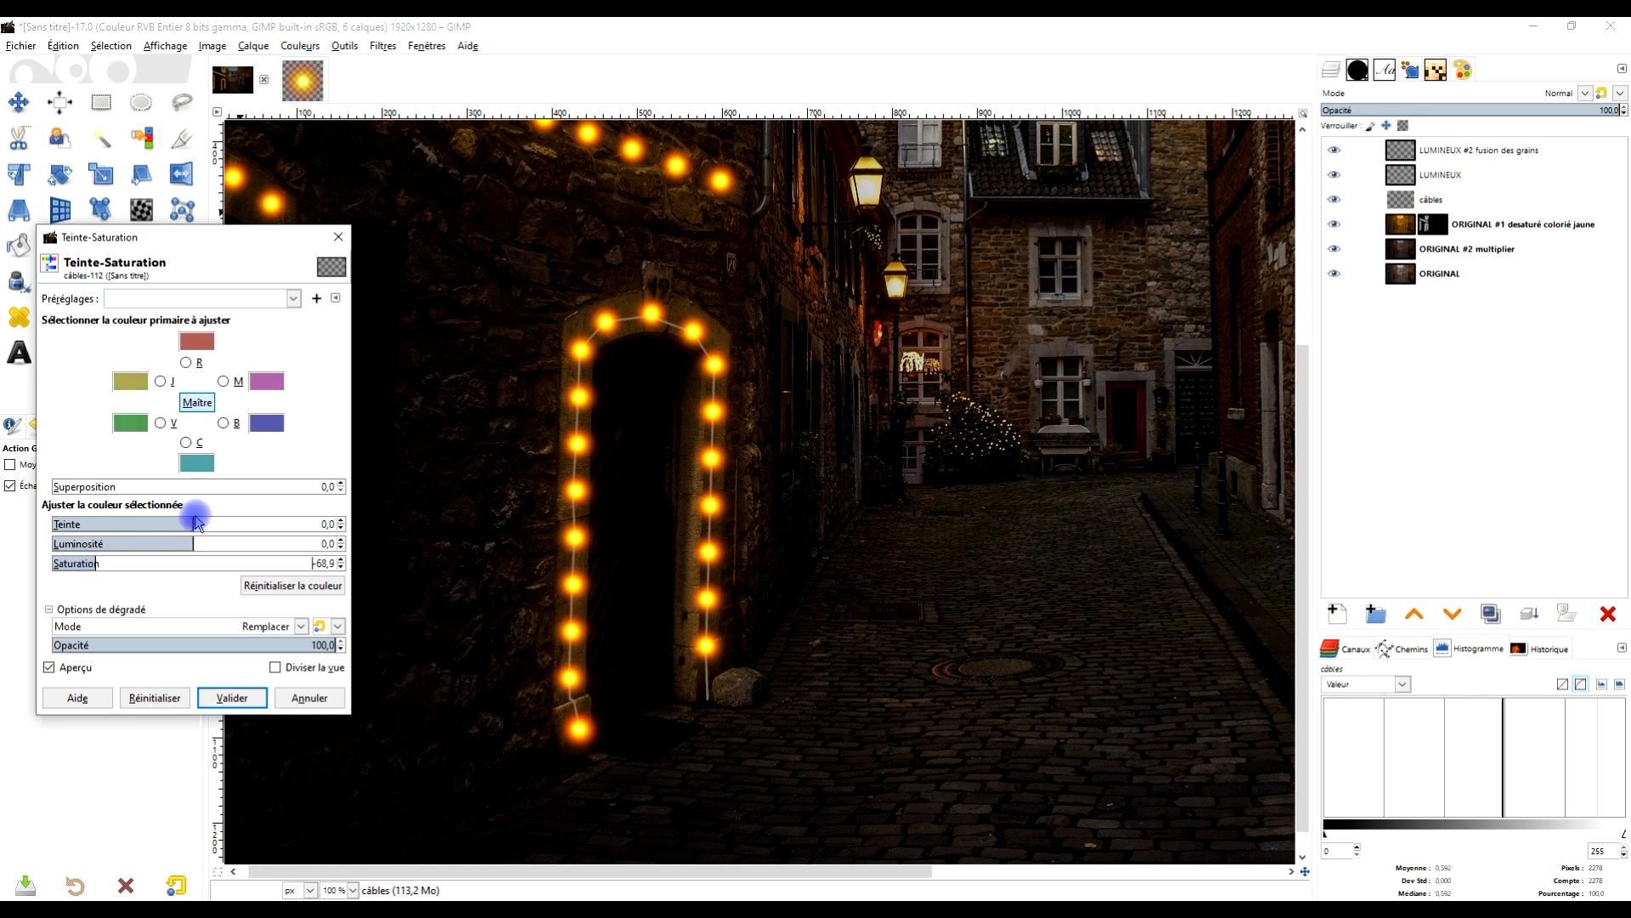
pyautogui.moveTo(190, 543); pyautogui.dragTo(160, 541)
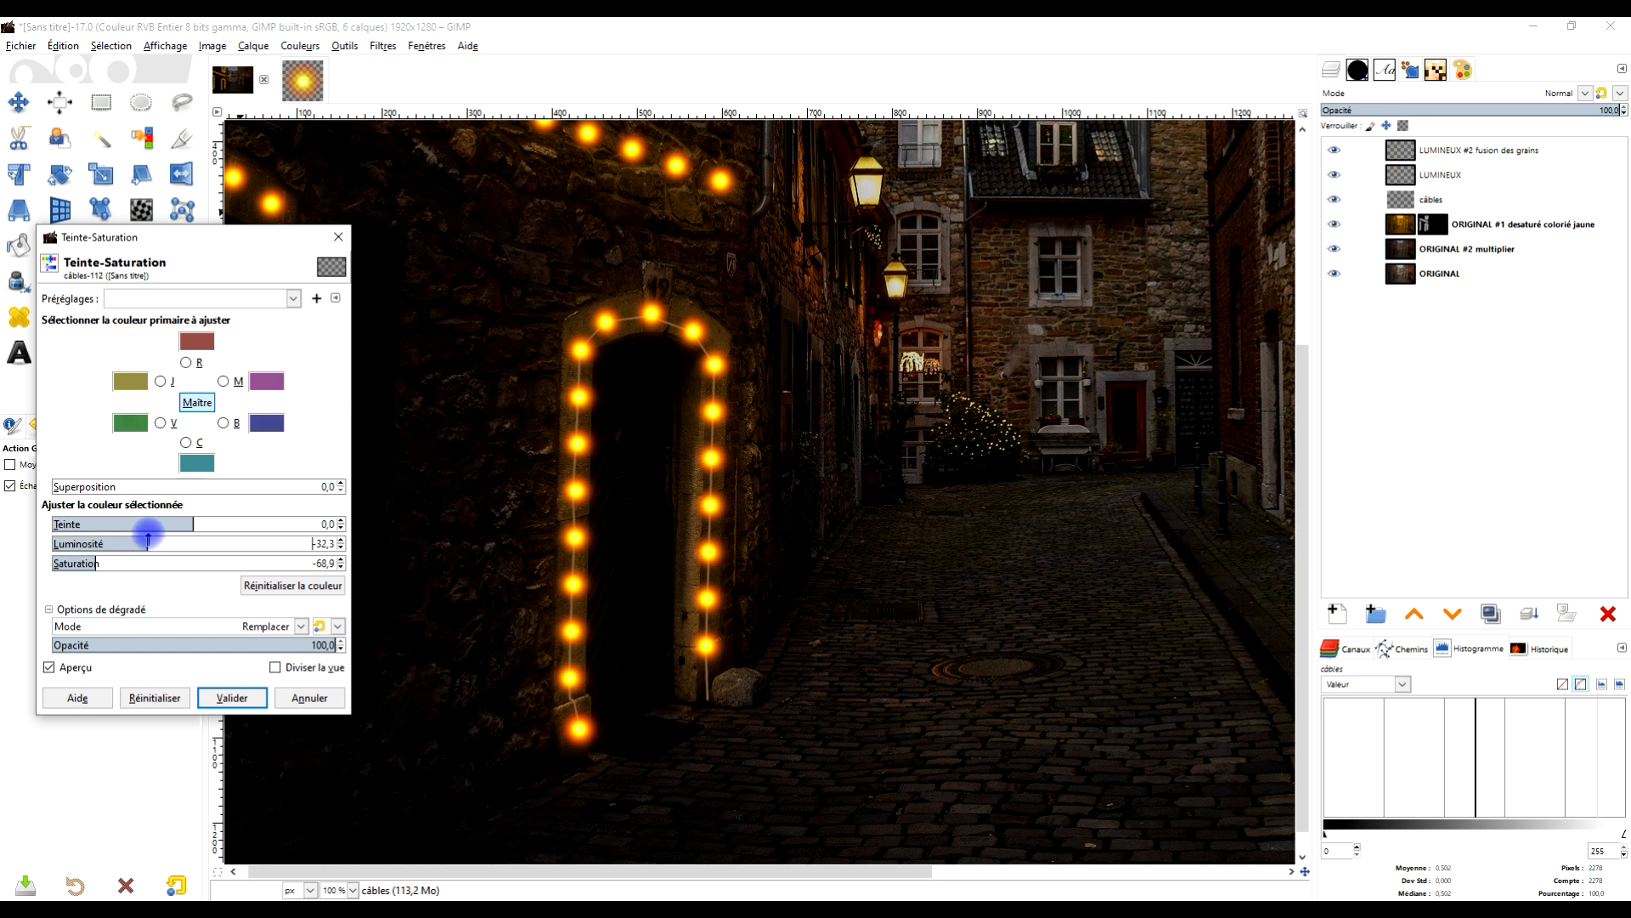
pyautogui.click(231, 698)
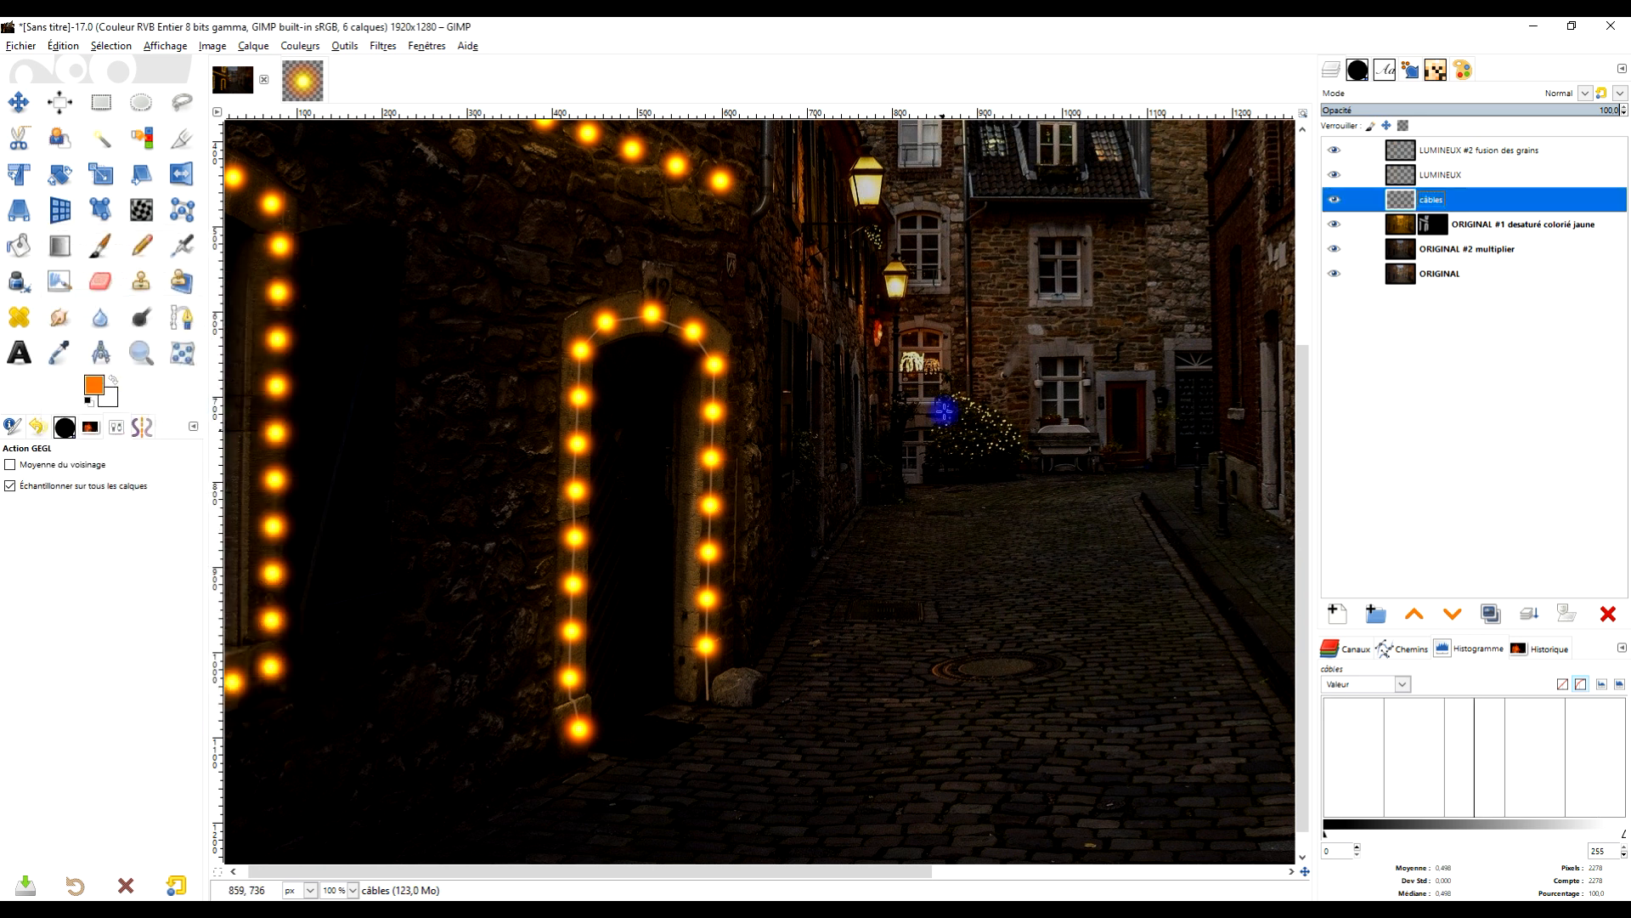
# Examine the doorway's lights and cables close up and the whole street image at full view.
pyautogui.scroll(-1, 714, 456)
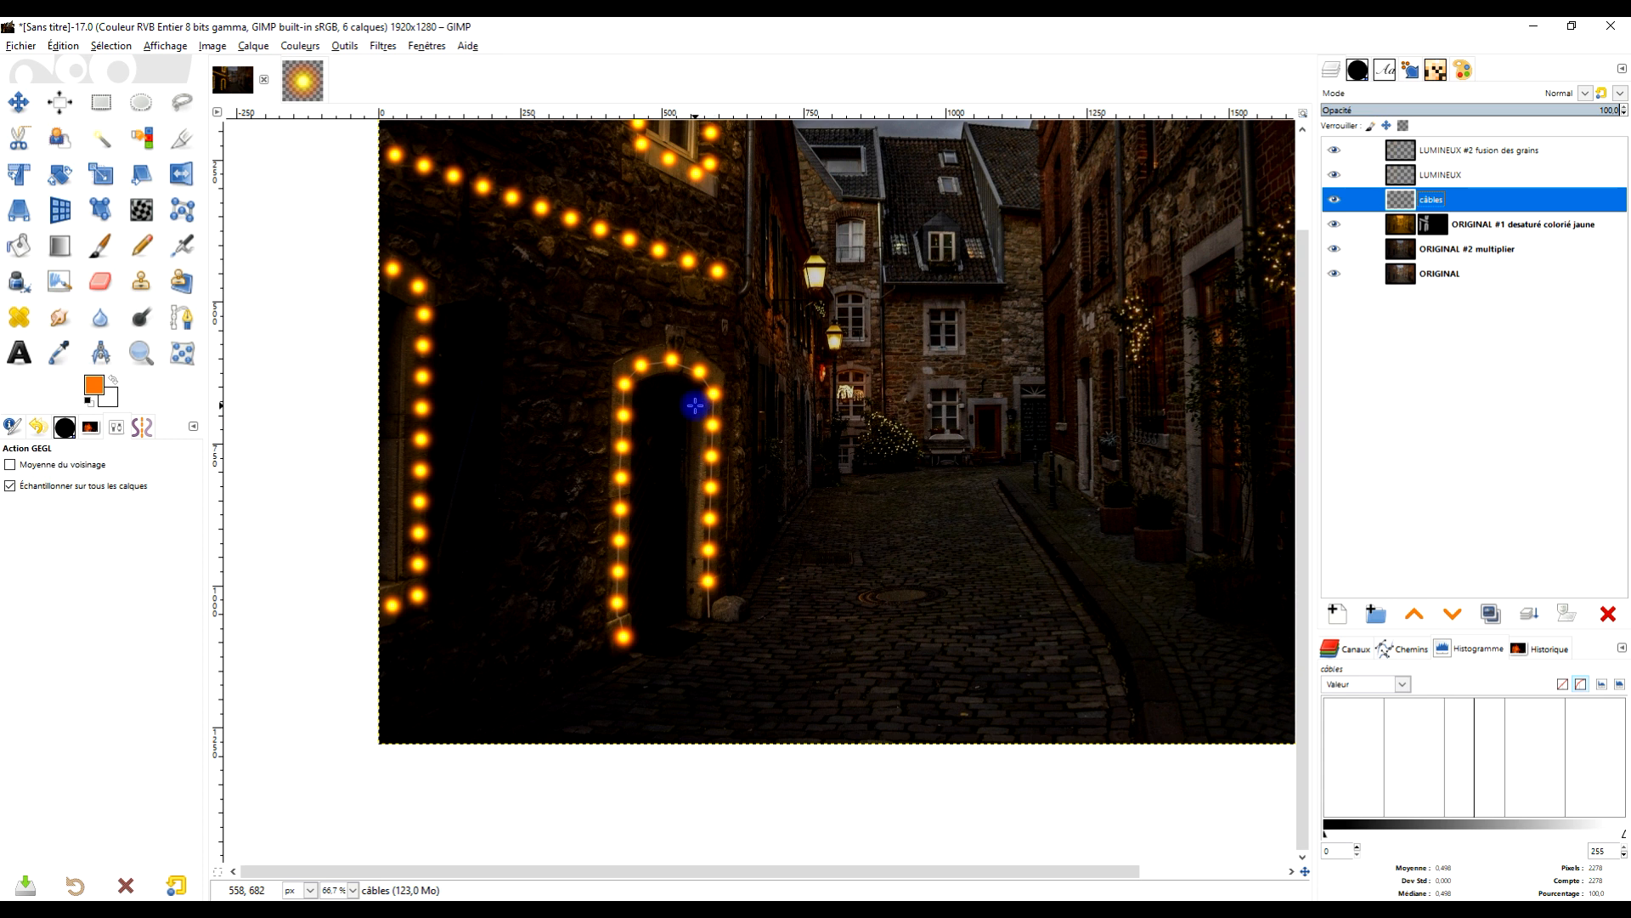
pyautogui.scroll(1, 707, 353)
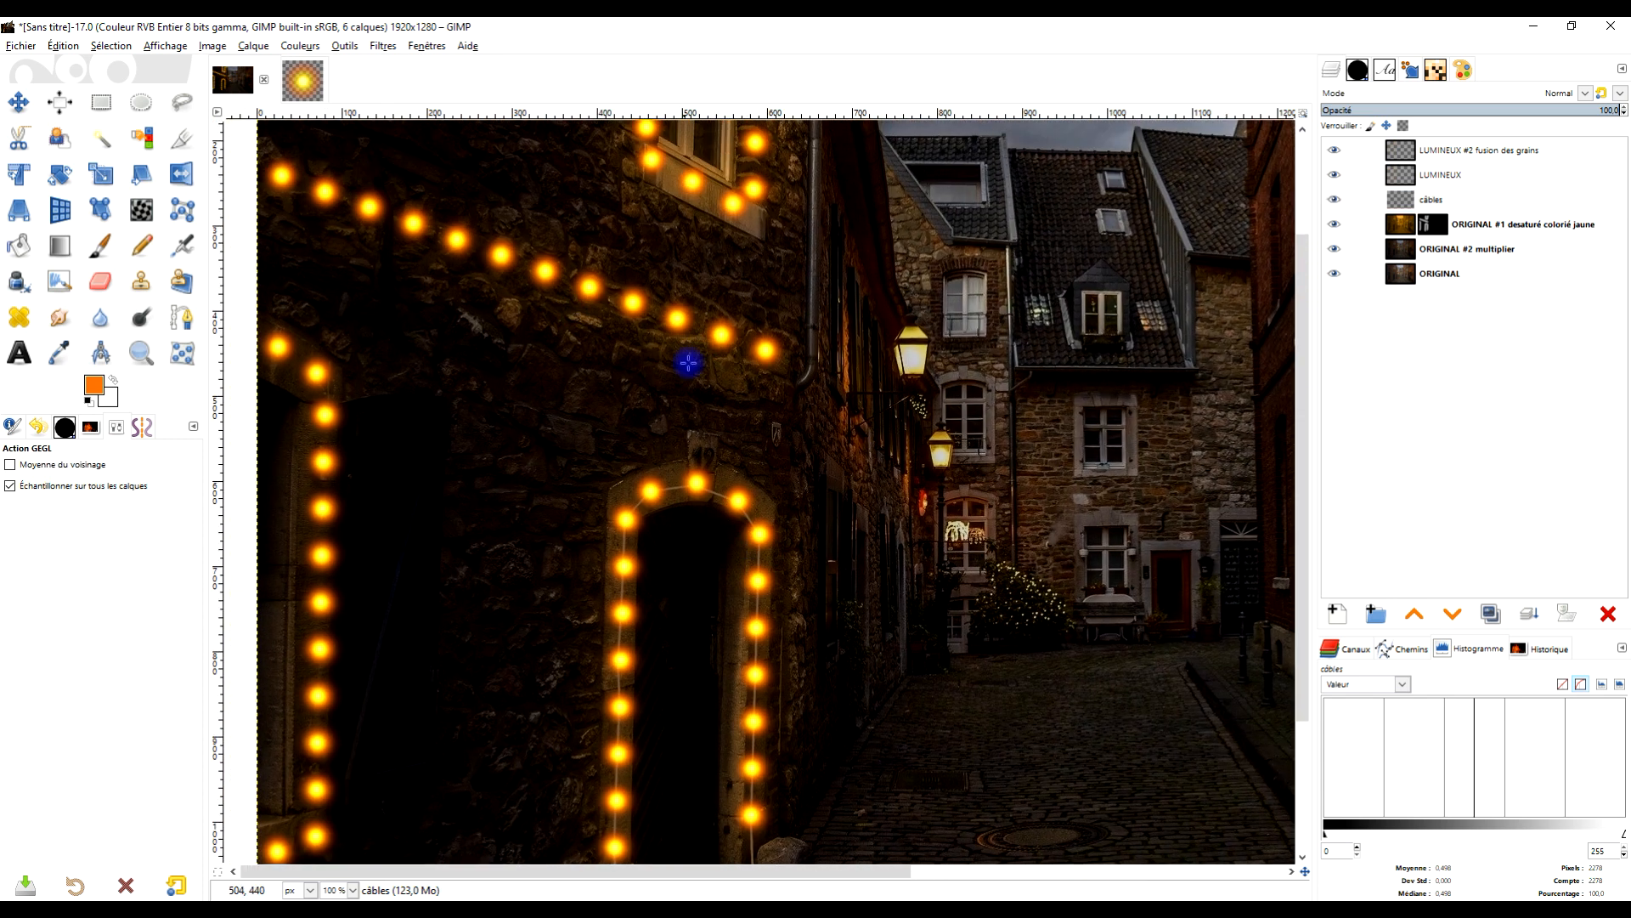
pyautogui.moveTo(906, 520); pyautogui.dragTo(927, 460)
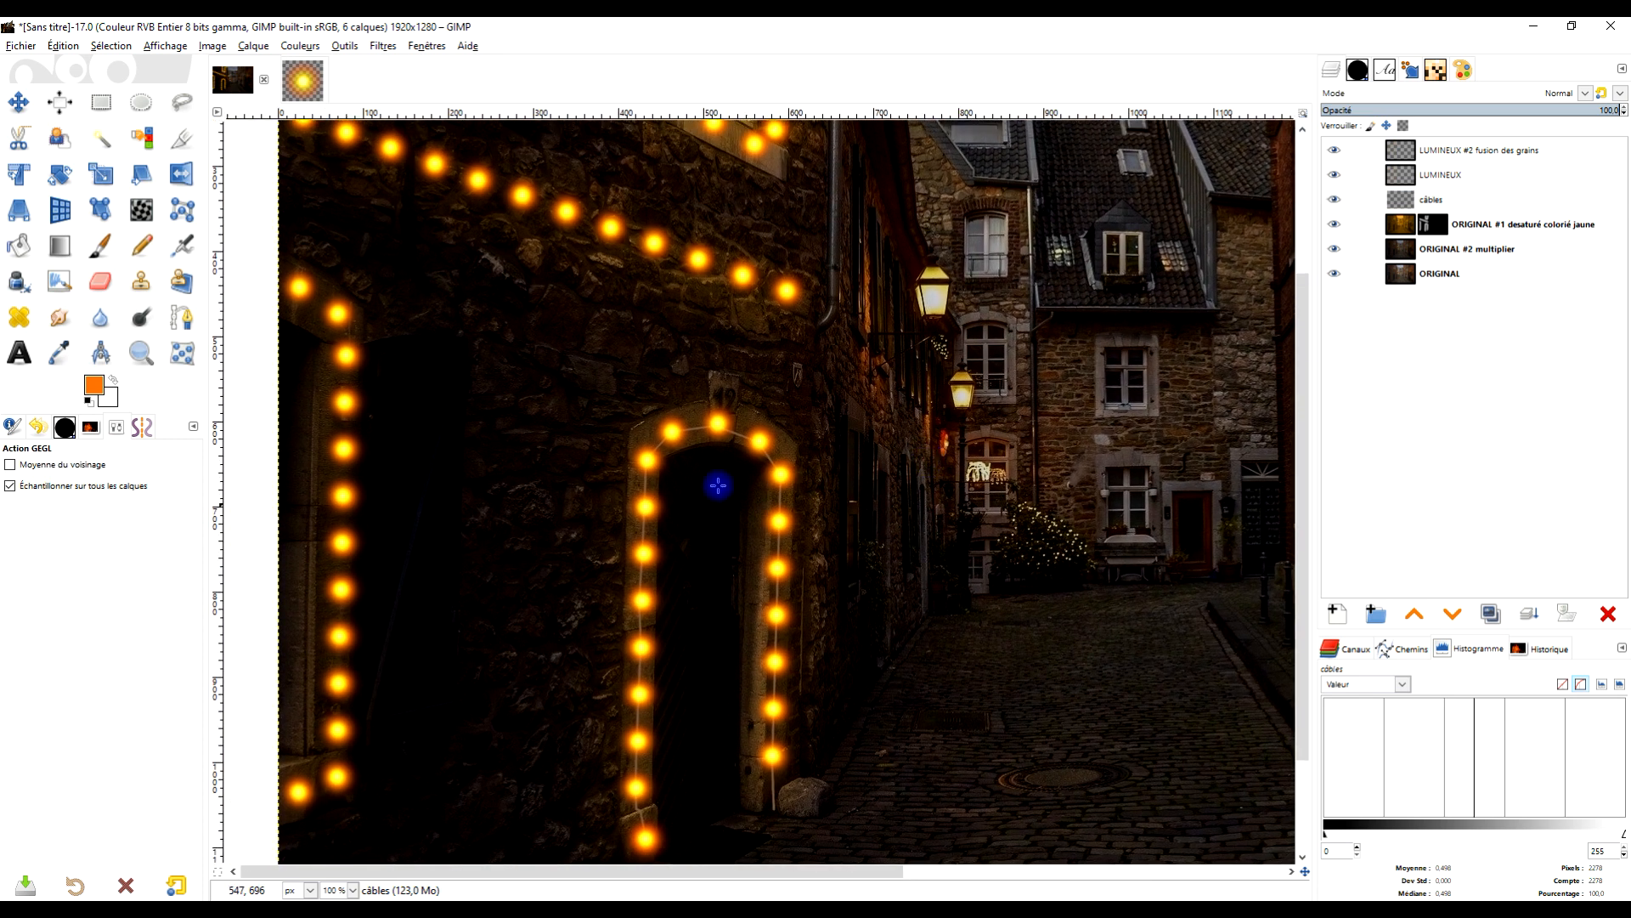
pyautogui.scroll(-1, 787, 472)
pyautogui.moveTo(885, 383); pyautogui.dragTo(669, 423)
pyautogui.scroll(-1, 673, 416)
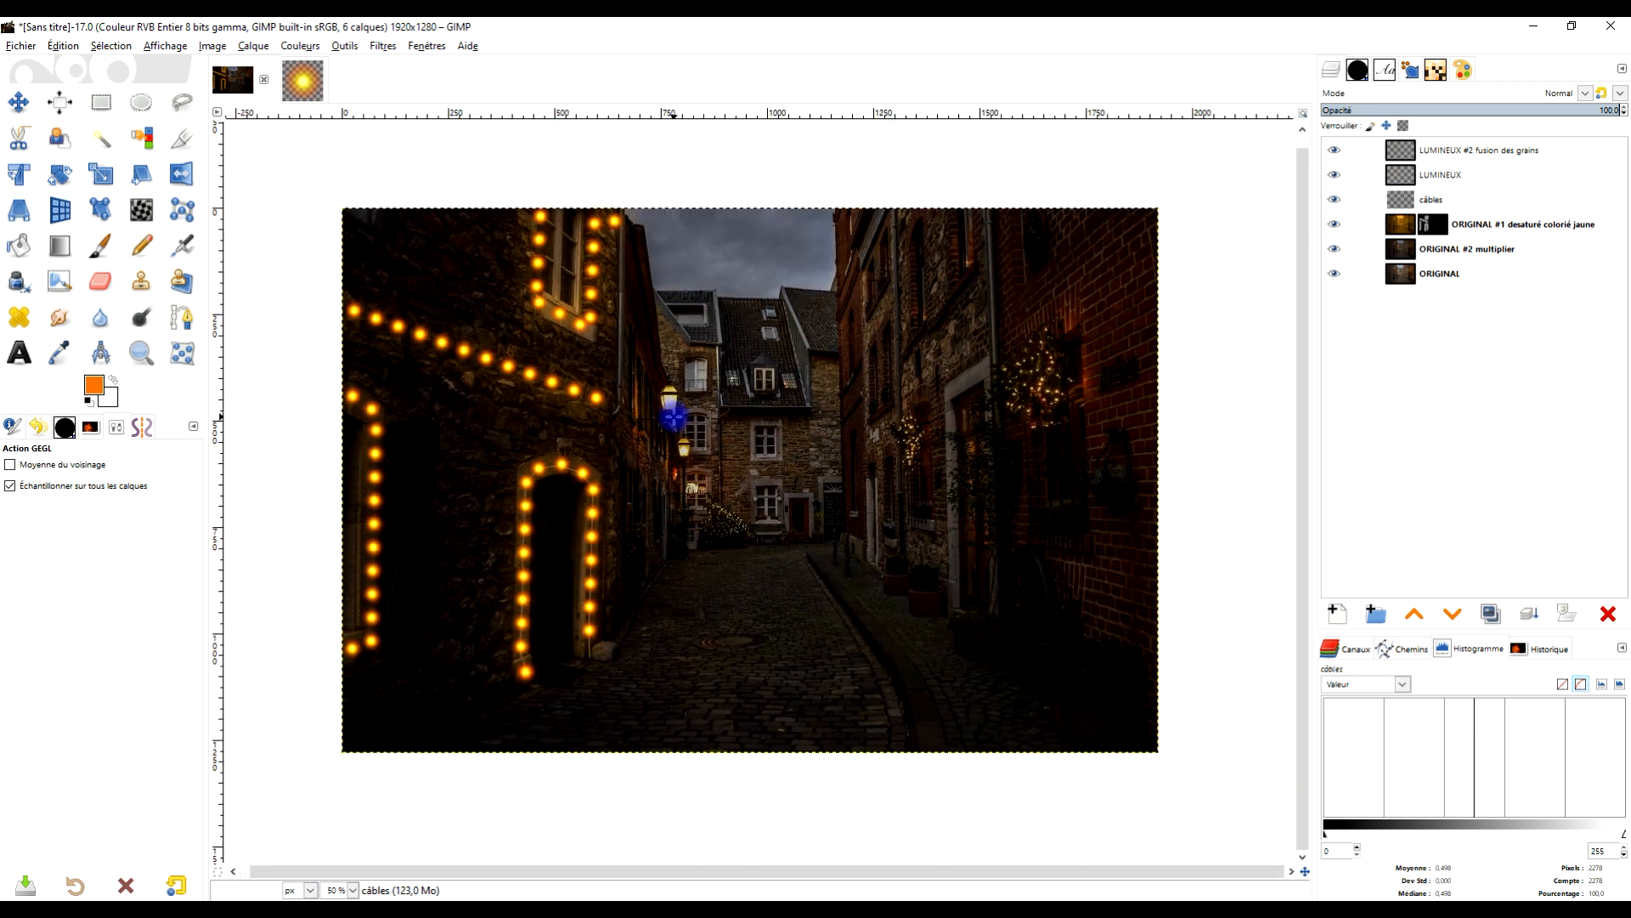
pyautogui.click(141, 353)
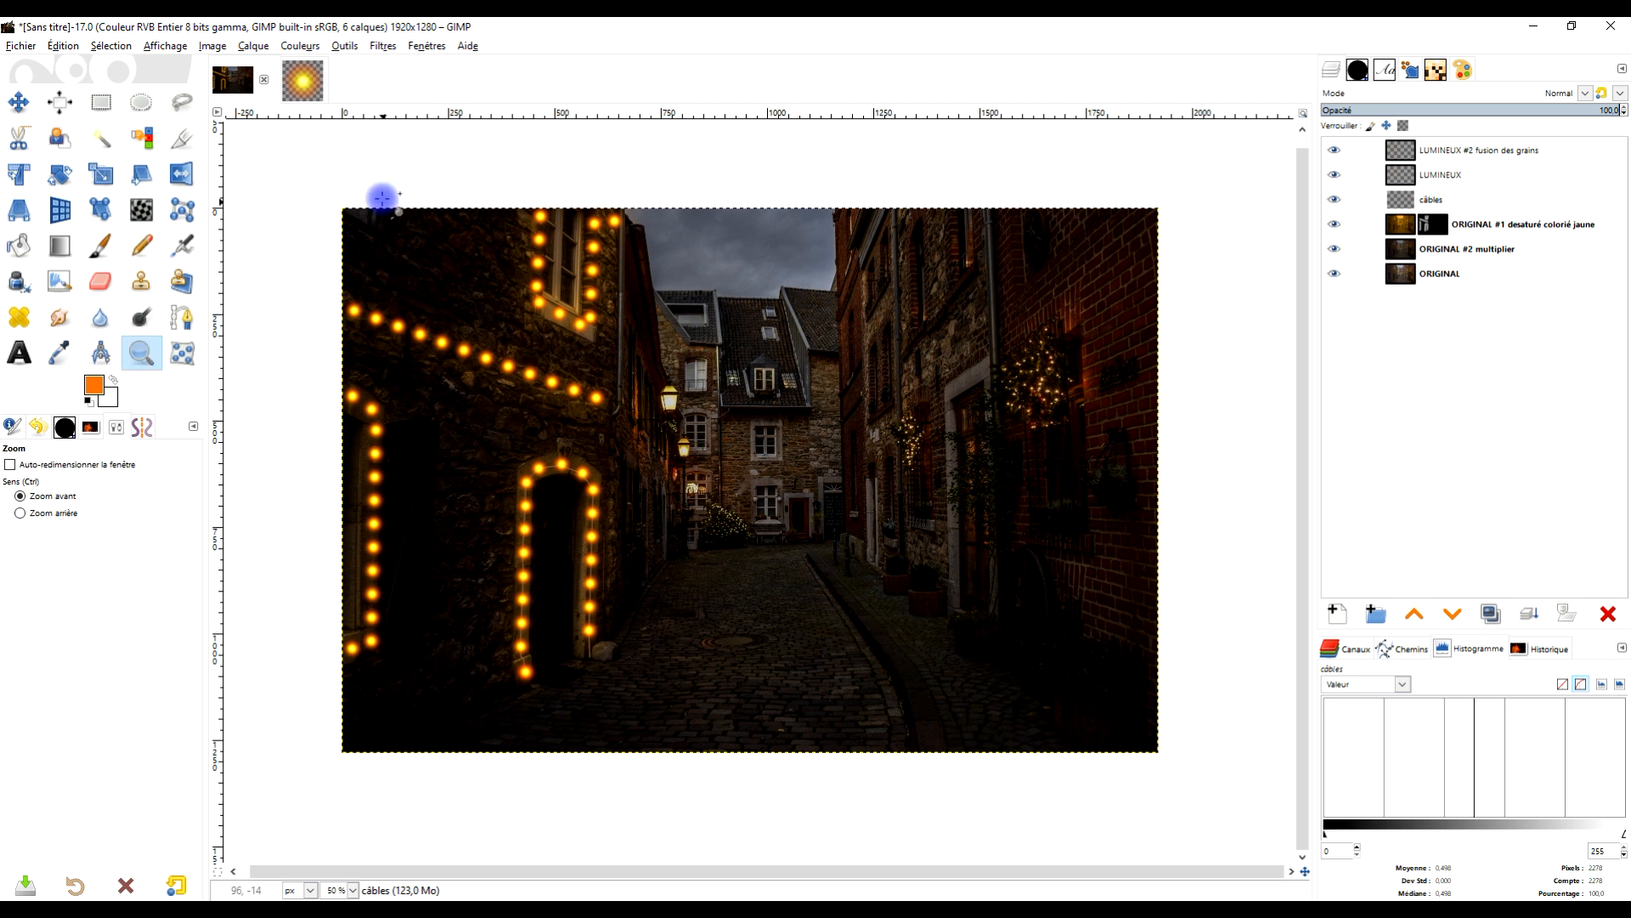
pyautogui.moveTo(333, 200); pyautogui.dragTo(1194, 773)
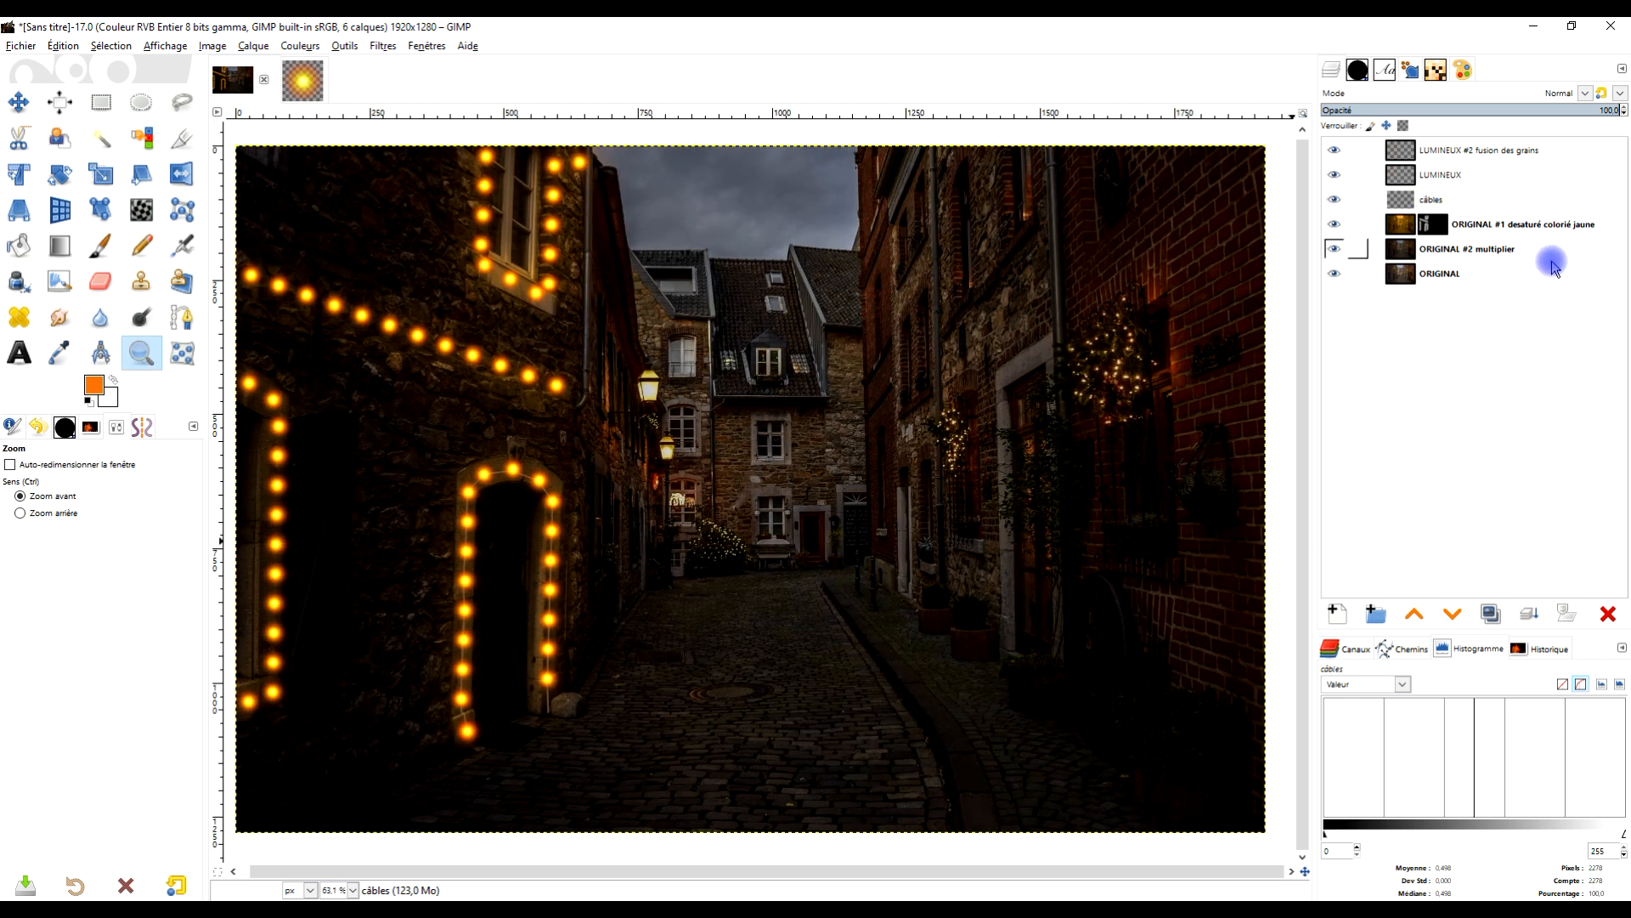